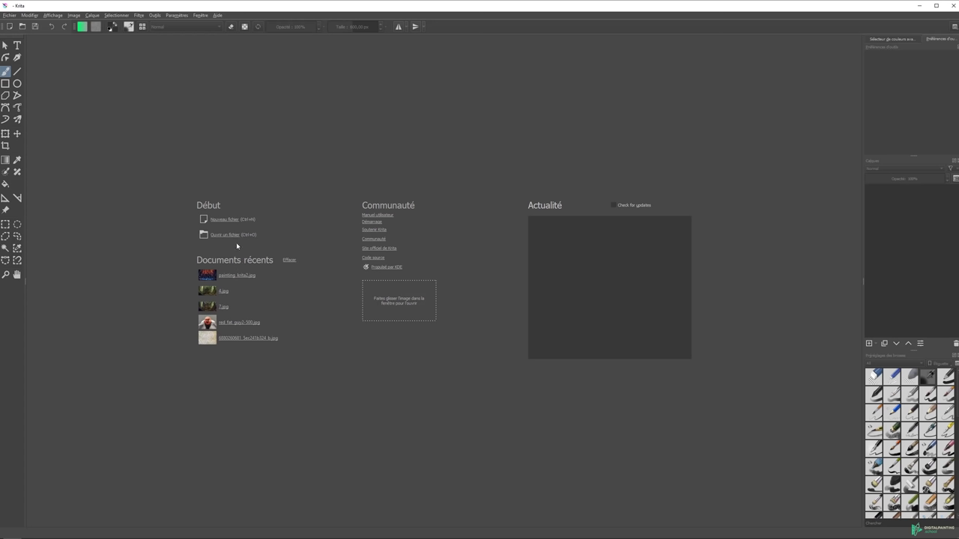
Open the recent cityscape painting_krita2.jpg from the start screen.
{"action": "left_click", "coordinate": [234, 276]}
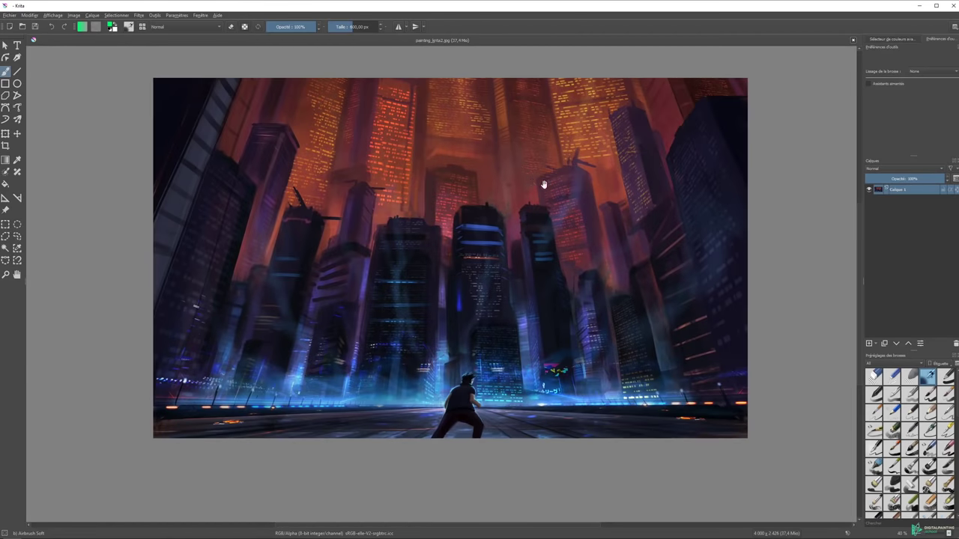
Nudge the canvas view and show the Sélecteur de couleurs avancé wheel.
{"action": "left_click_drag", "start_coordinate": [544, 185], "coordinate": [513, 195]}
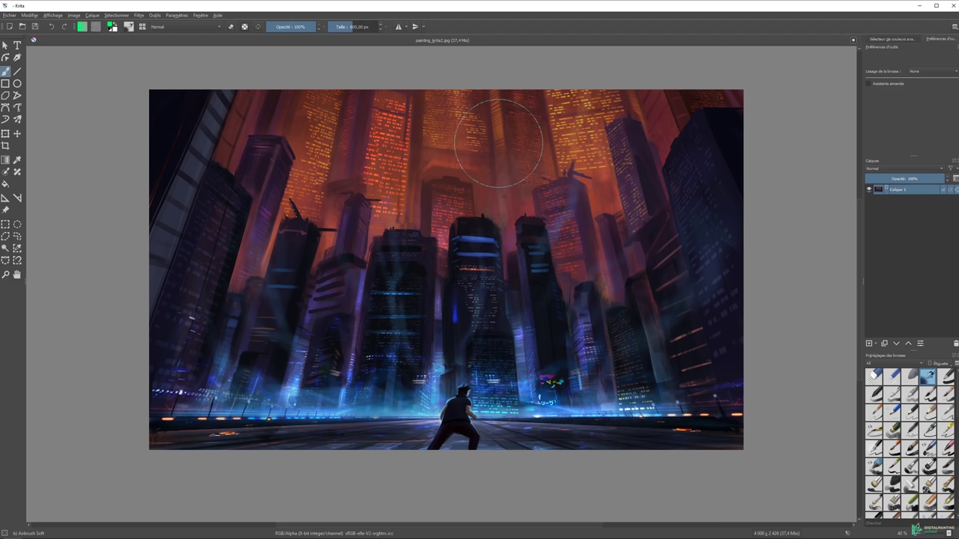
{"action": "left_click", "coordinate": [892, 38]}
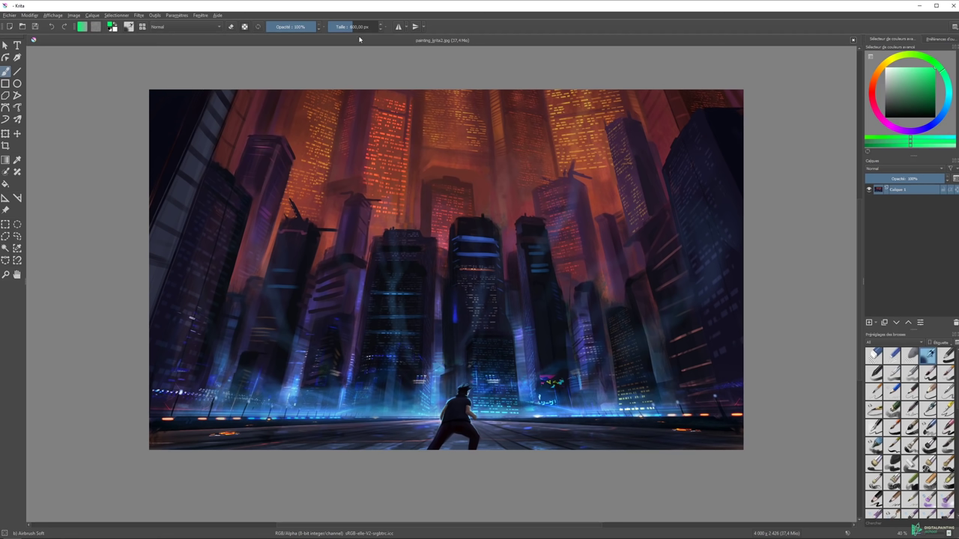
Glance through the menu bar, dismiss it, and open the top-right workspace chooser.
{"action": "left_click", "coordinate": [10, 15]}
{"action": "mouse_move", "coordinate": [116, 15]}
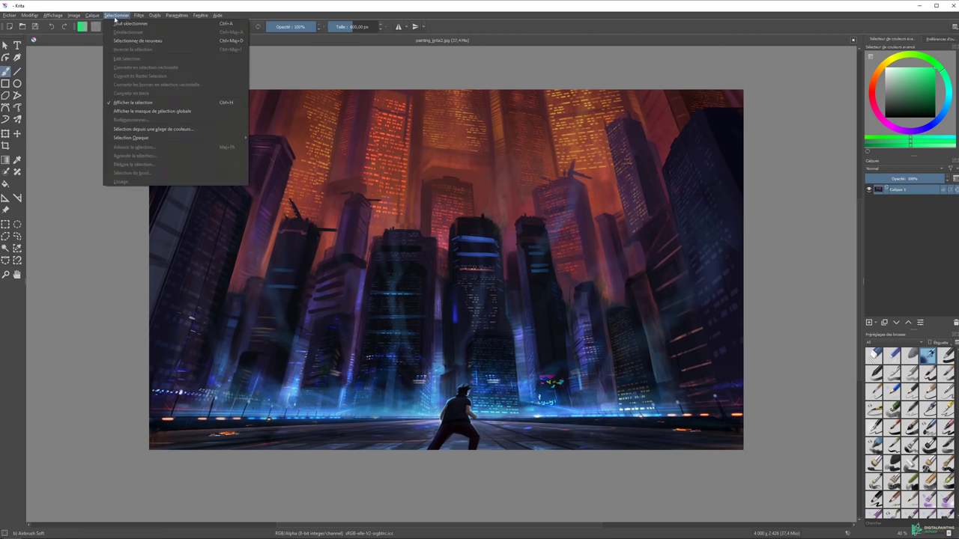
{"action": "left_click", "coordinate": [88, 8]}
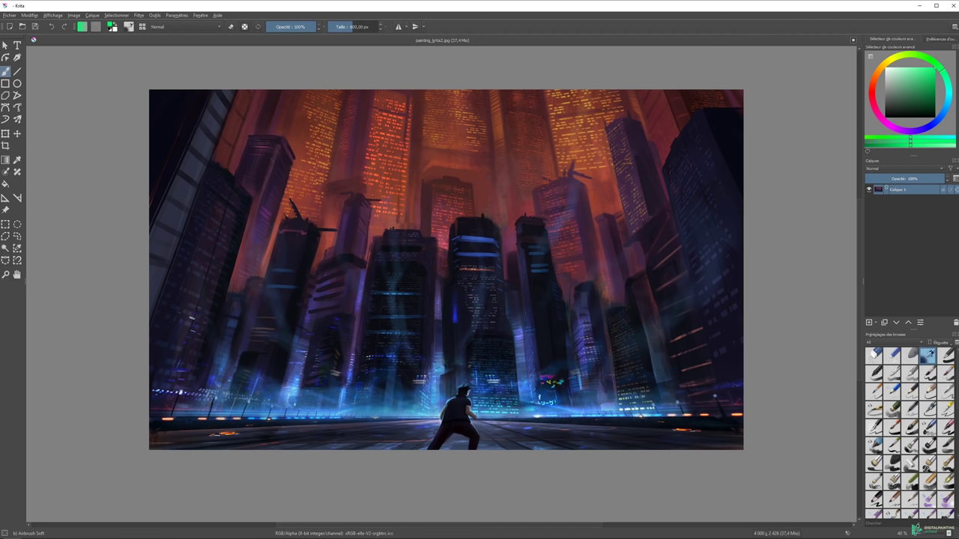
{"action": "left_click", "coordinate": [954, 27]}
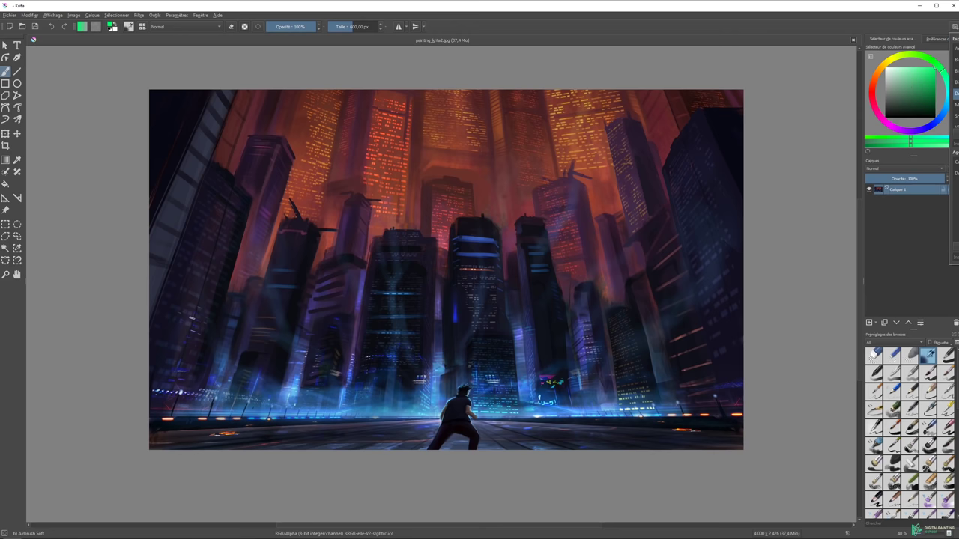
Try two other workspace layouts, return to the default, and close the list.
{"action": "left_click", "coordinate": [955, 60]}
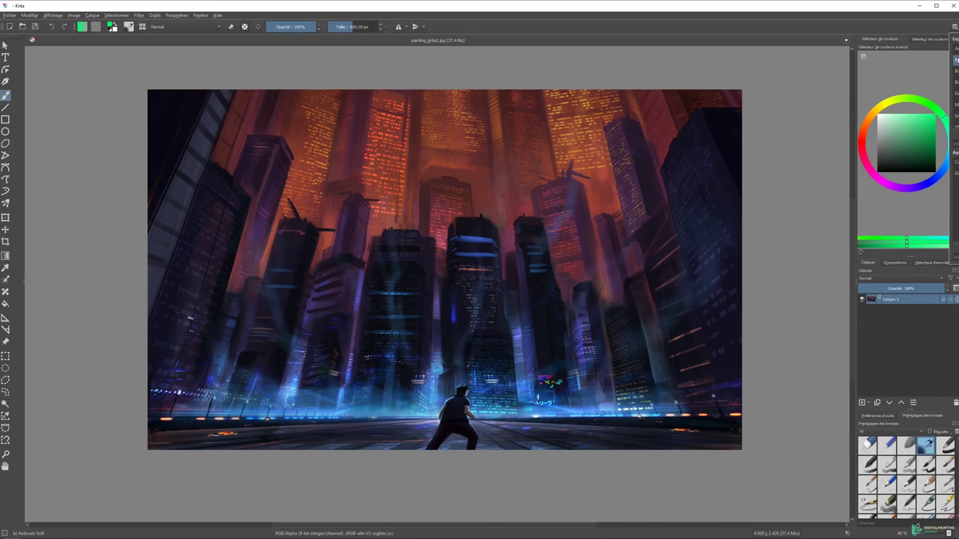
{"action": "left_click", "coordinate": [956, 71]}
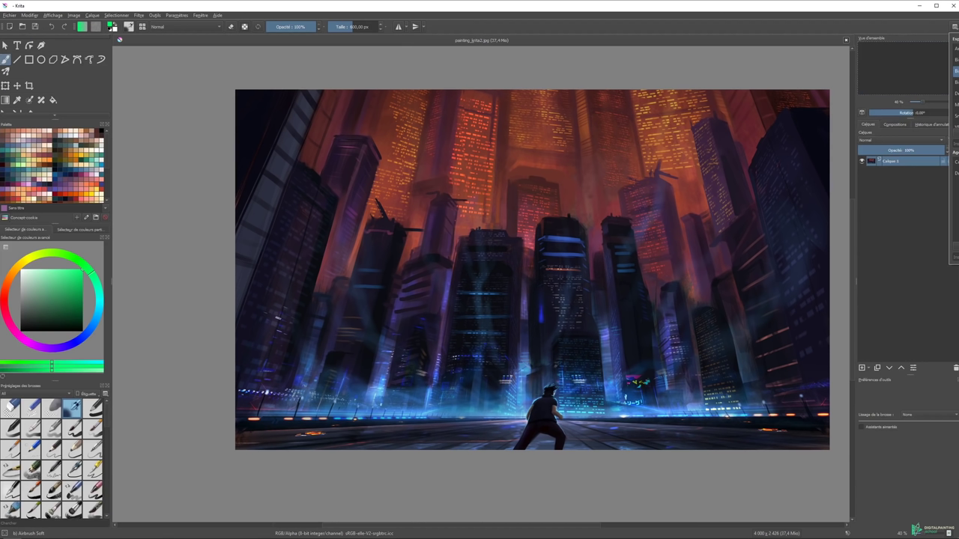
{"action": "left_click", "coordinate": [956, 92]}
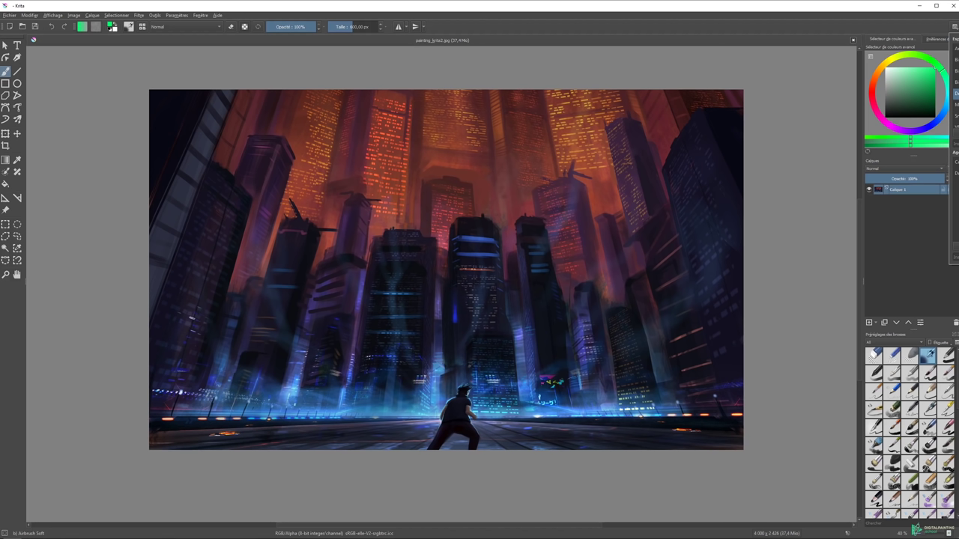
{"action": "left_click", "coordinate": [897, 35]}
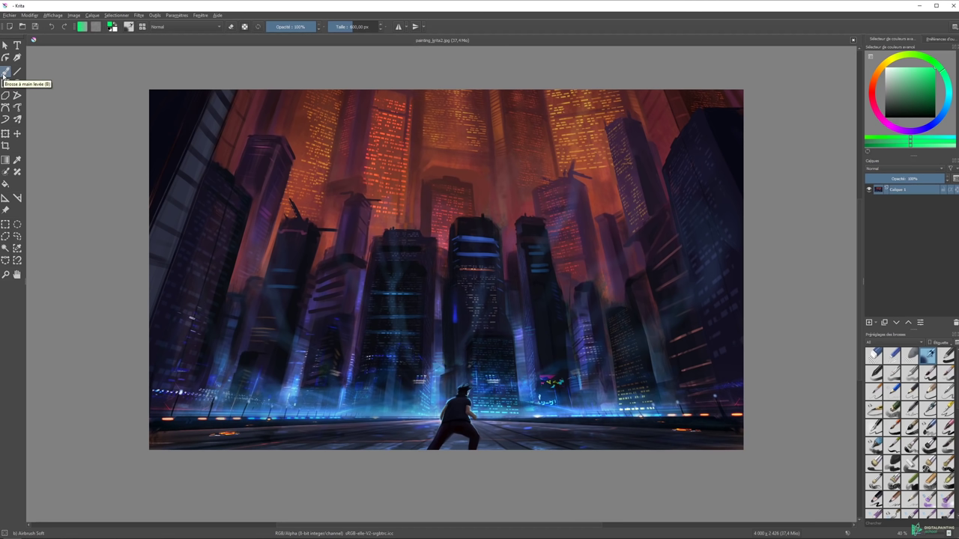
{"action": "left_click", "coordinate": [5, 73]}
{"action": "left_click_drag", "start_coordinate": [365, 116], "coordinate": [677, 261]}
{"action": "key", "text": "ctrl+z"}
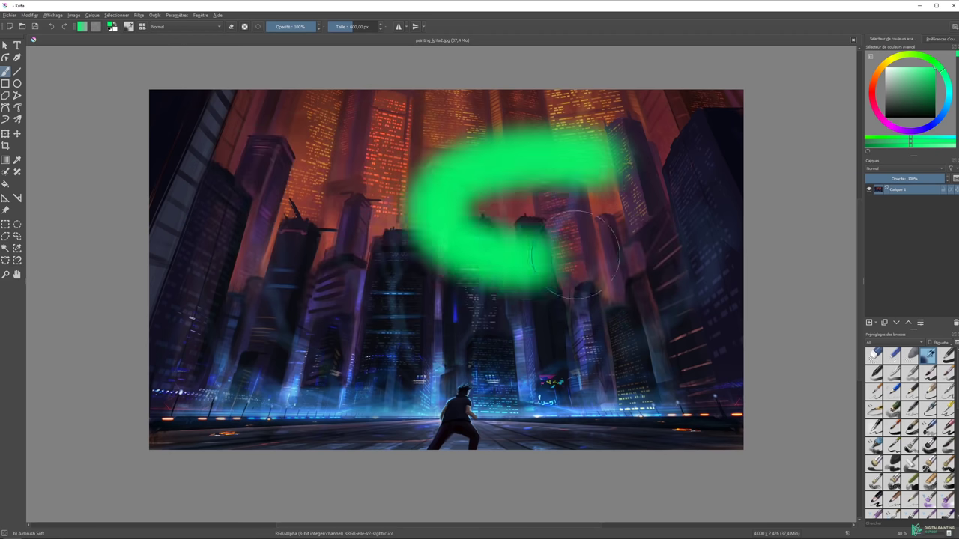
{"action": "left_click_drag", "start_coordinate": [636, 128], "coordinate": [647, 289]}
{"action": "key", "text": "ctrl+z"}
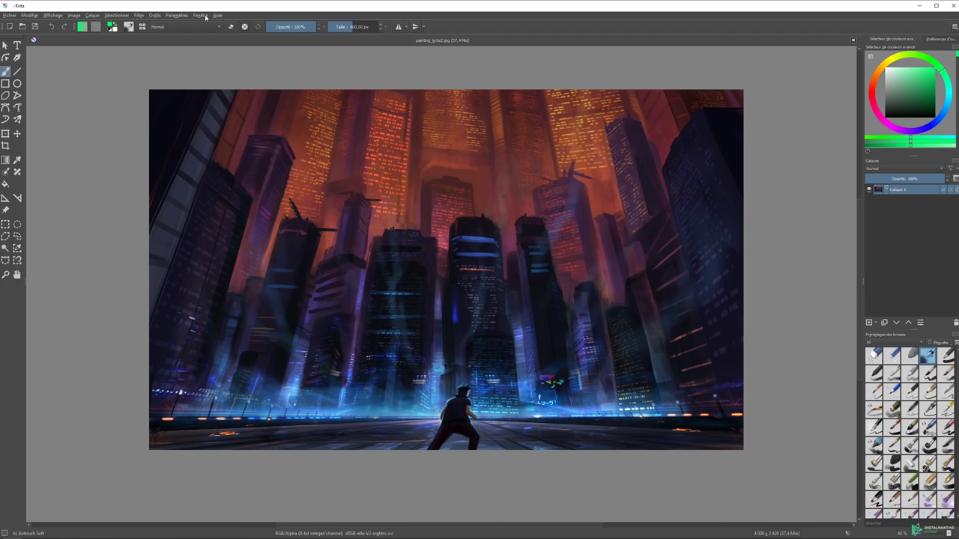
Open Configuration de Krita and browse Fenêtre, Outils, then Manipulation de fichiers settings.
{"action": "left_click", "coordinate": [177, 15]}
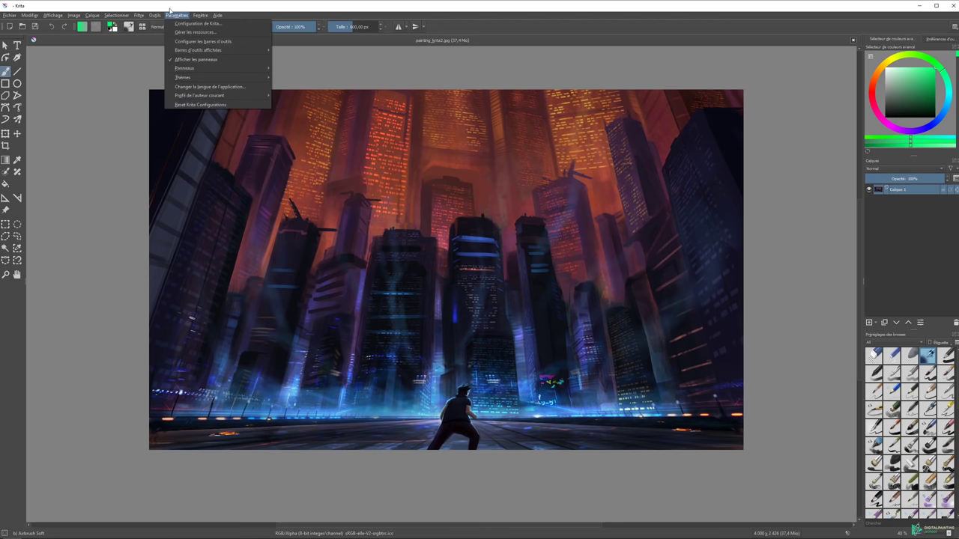
{"action": "left_click", "coordinate": [180, 25]}
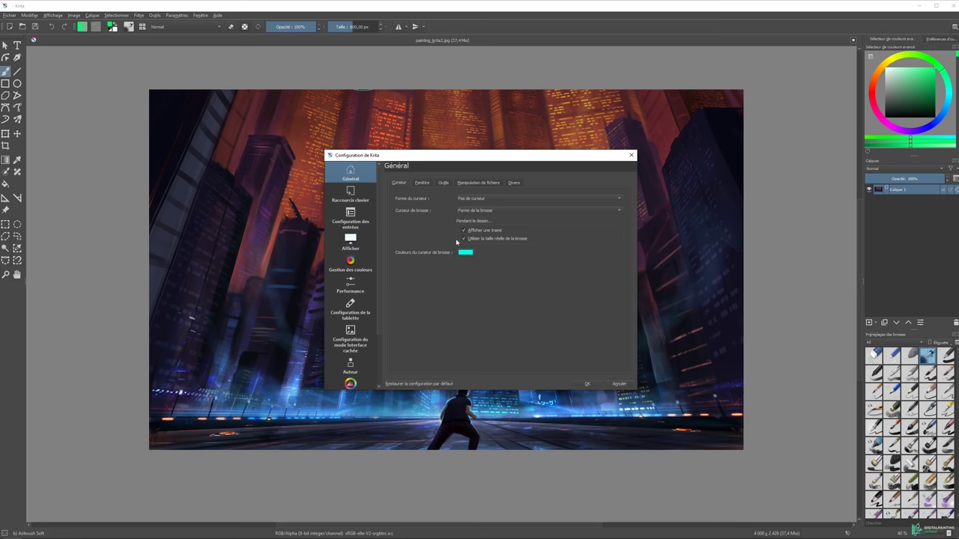
{"action": "left_click", "coordinate": [421, 183]}
{"action": "left_click", "coordinate": [446, 185]}
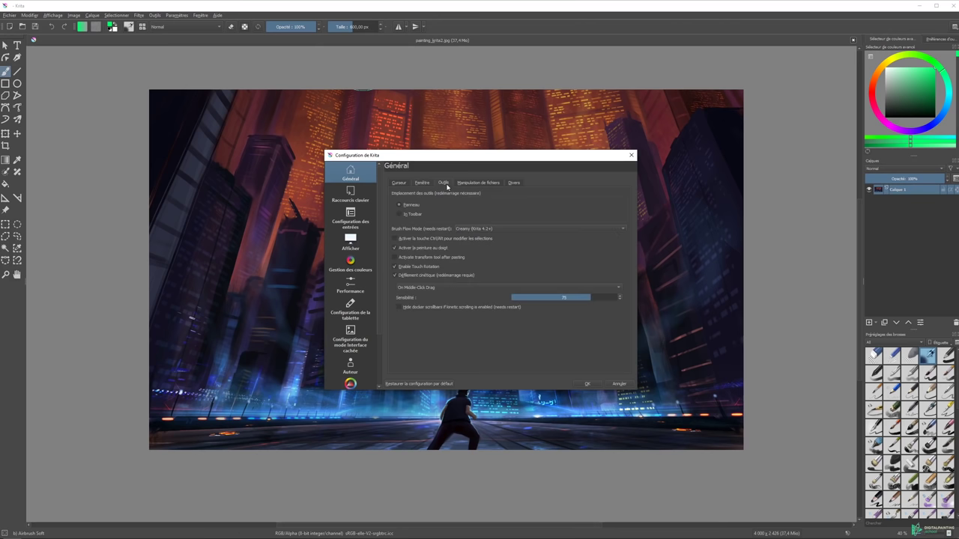
{"action": "left_click", "coordinate": [469, 184]}
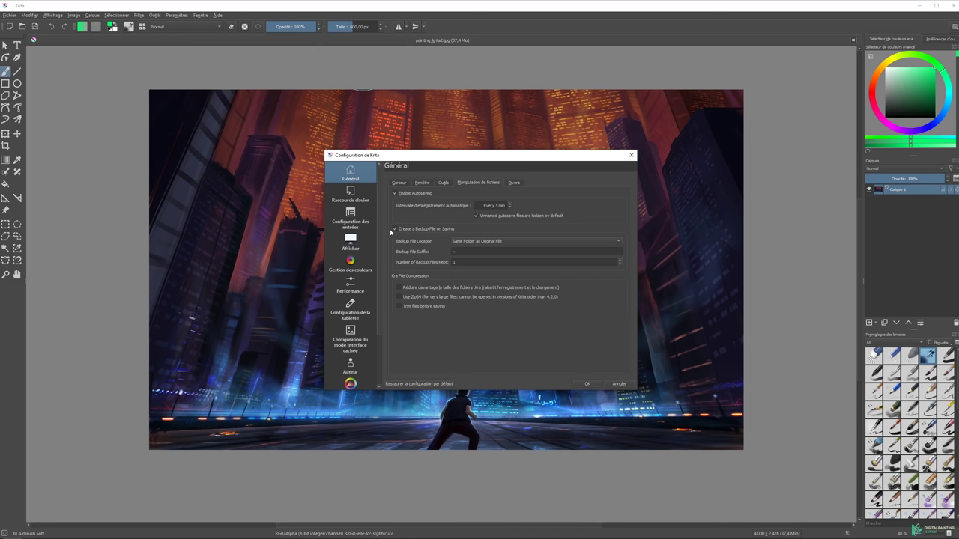
Try an 8-minute autosave interval, then revert it to 5 minutes.
{"action": "double_click", "coordinate": [500, 205]}
{"action": "type", "text": "8"}
{"action": "key", "text": "ctrl+z"}
Set Taille de la pile d'annulations to 30 on Divers and show Raccourcis clavier.
{"action": "left_click", "coordinate": [514, 183]}
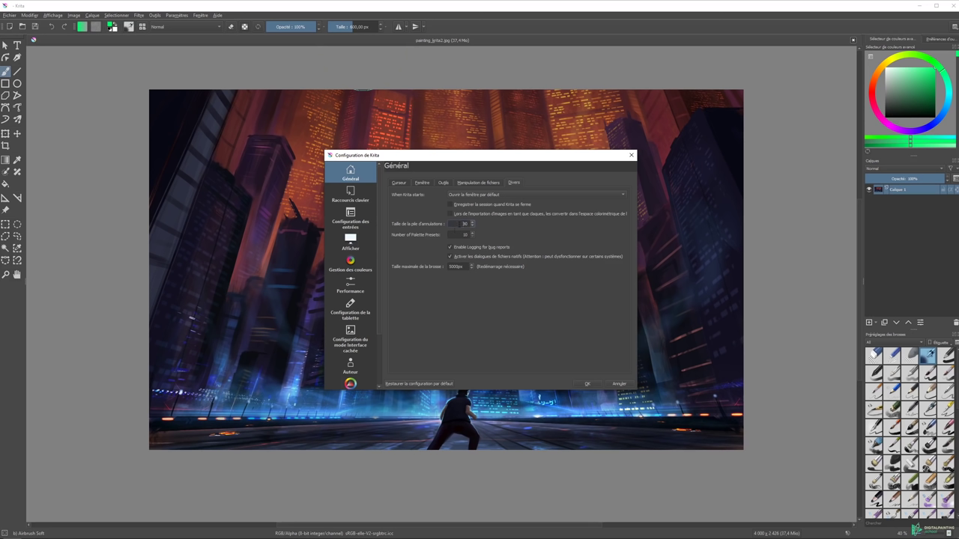
{"action": "type", "text": "30"}
{"action": "double_click", "coordinate": [465, 224]}
{"action": "double_click", "coordinate": [455, 267]}
{"action": "left_click", "coordinate": [349, 191]}
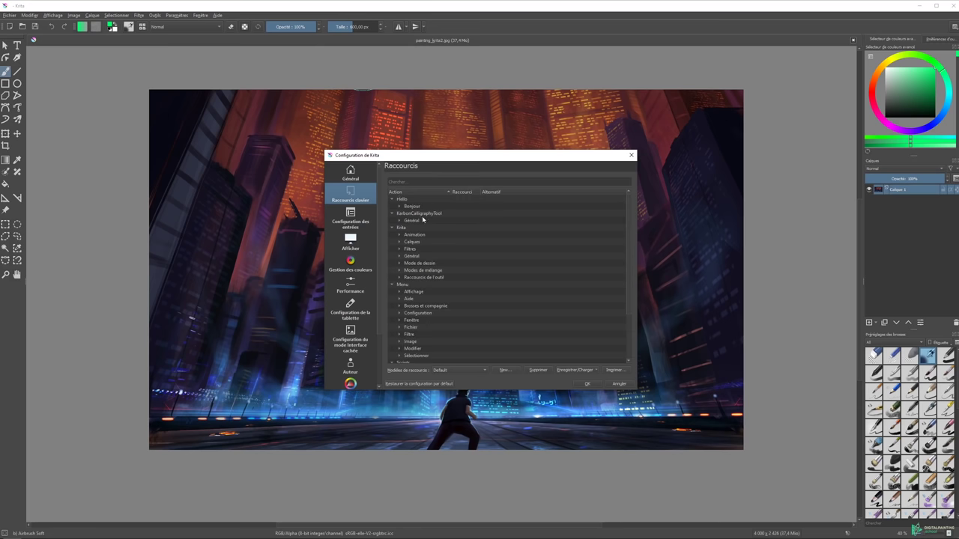
Browse Configuration des entrées and Afficher, checking the preferred renderer choices.
{"action": "left_click", "coordinate": [358, 216]}
{"action": "left_click", "coordinate": [360, 248]}
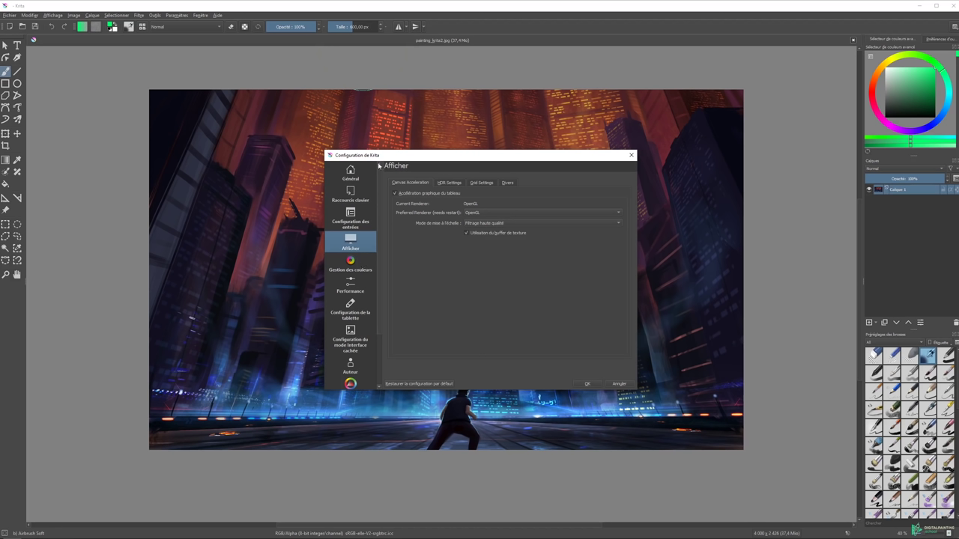
{"action": "left_click", "coordinate": [472, 212]}
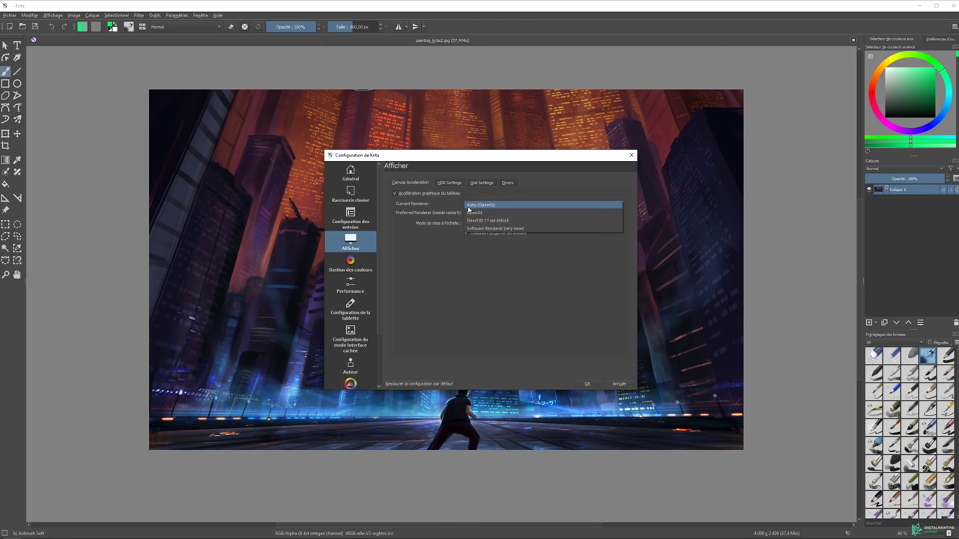
{"action": "left_click", "coordinate": [453, 211]}
Toggle Accélération graphique off and back on, keep OpenGL, and view Performance settings.
{"action": "left_click", "coordinate": [394, 194]}
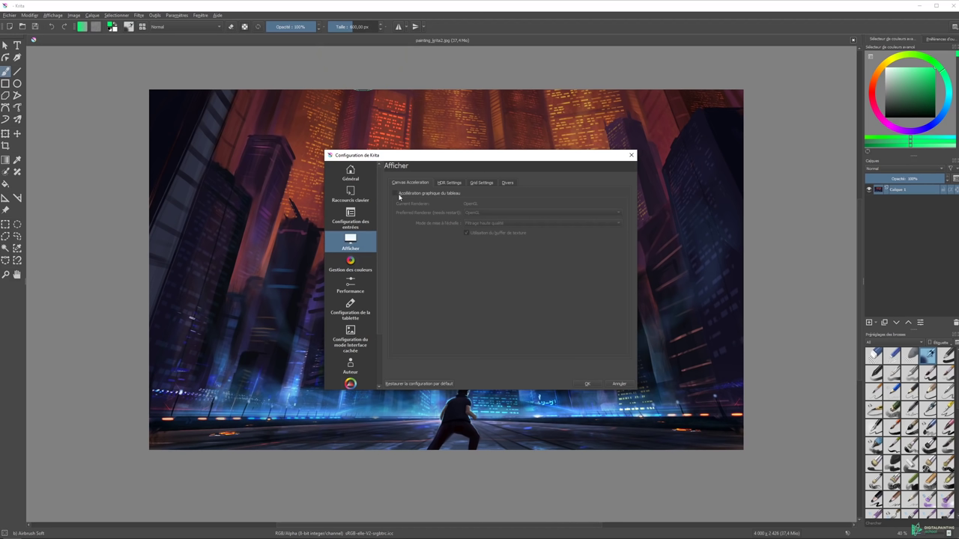
{"action": "left_click", "coordinate": [395, 193]}
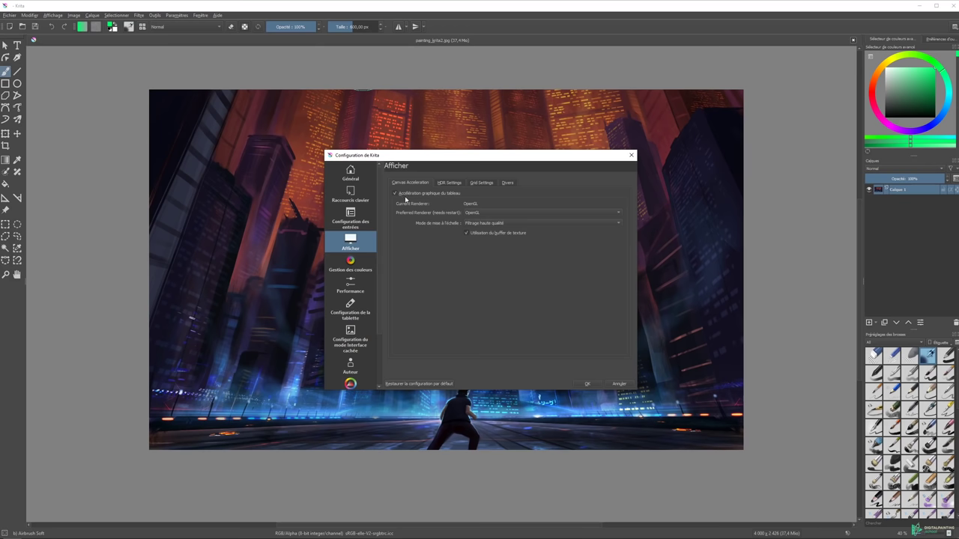
{"action": "left_click", "coordinate": [481, 213]}
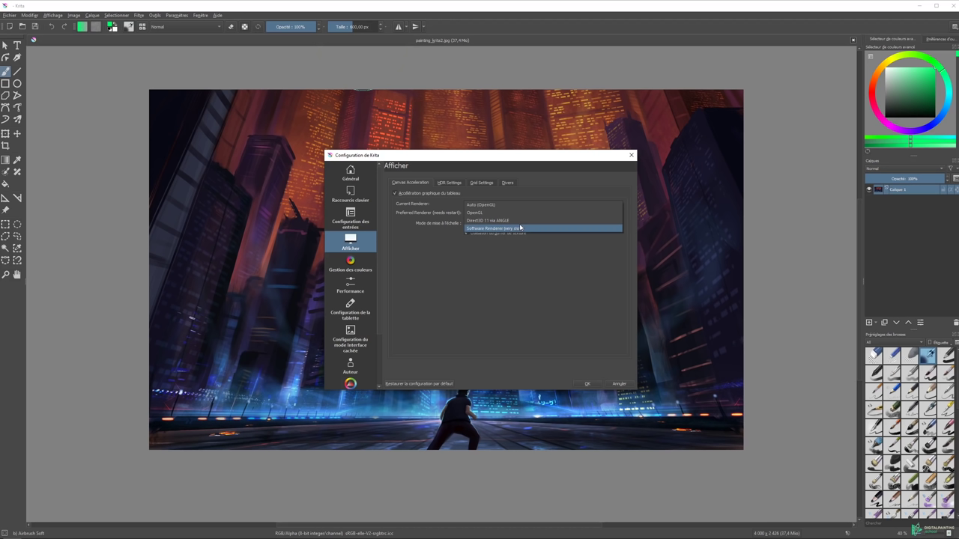
{"action": "left_click", "coordinate": [466, 214]}
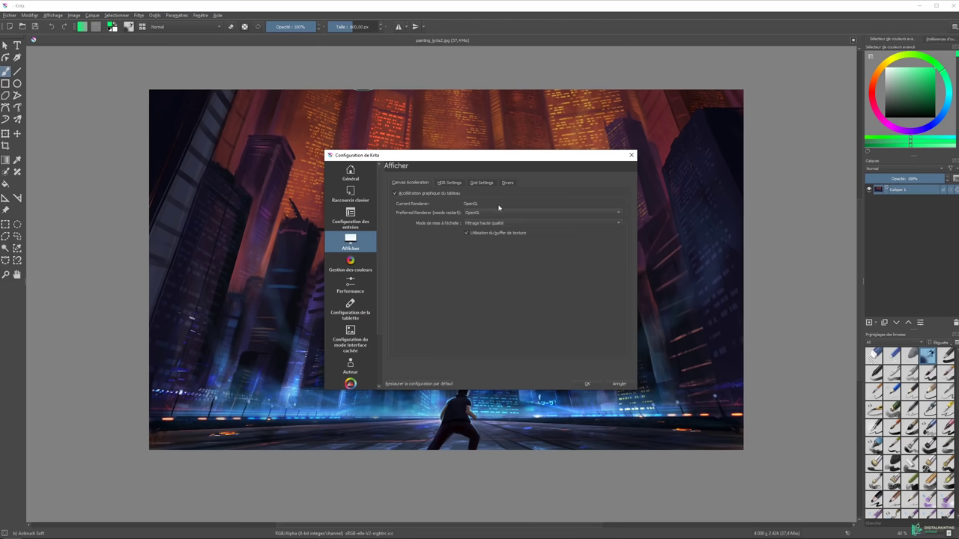
{"action": "left_click", "coordinate": [472, 225]}
{"action": "left_click", "coordinate": [361, 283]}
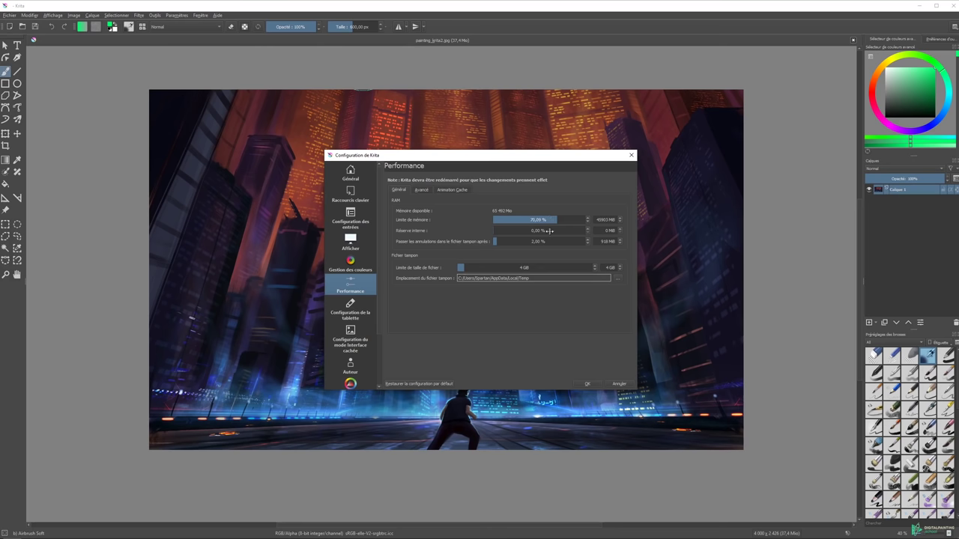
Browse Tablette, Interface cachée, Auteur and colour selector pages, then close configuration.
{"action": "left_click", "coordinate": [356, 309]}
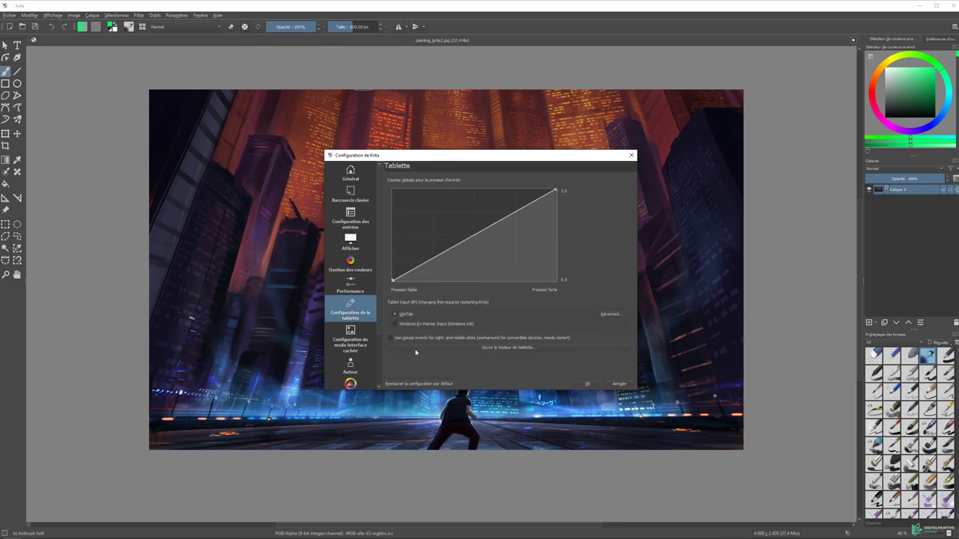
{"action": "left_click", "coordinate": [349, 343]}
{"action": "scroll", "coordinate": [350, 329], "scroll_direction": "down", "scroll_amount": 2}
{"action": "left_click", "coordinate": [349, 298]}
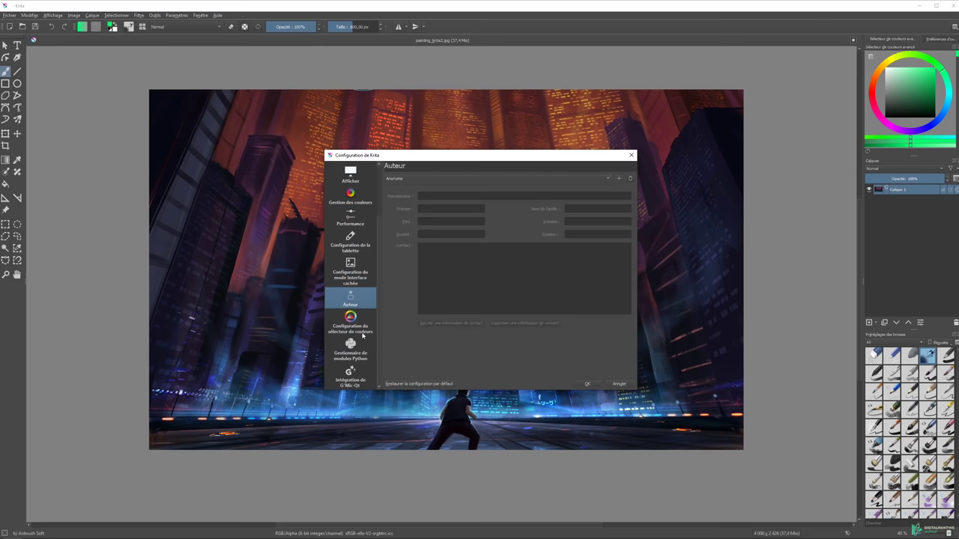
{"action": "left_click", "coordinate": [351, 324]}
{"action": "key", "text": "Escape"}
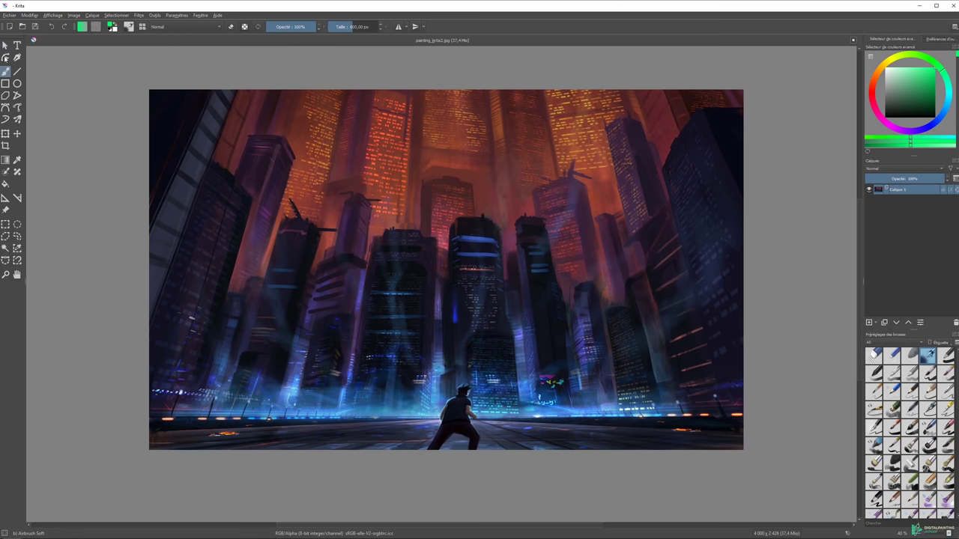
Narrow the toolbox to one column and move the colour selector ahead of tool options.
{"action": "mouse_move", "coordinate": [24, 222]}
{"action": "left_mouse_down"}
{"action": "mouse_move", "coordinate": [12, 217]}
{"action": "mouse_move", "coordinate": [13, 194]}
{"action": "left_mouse_up"}
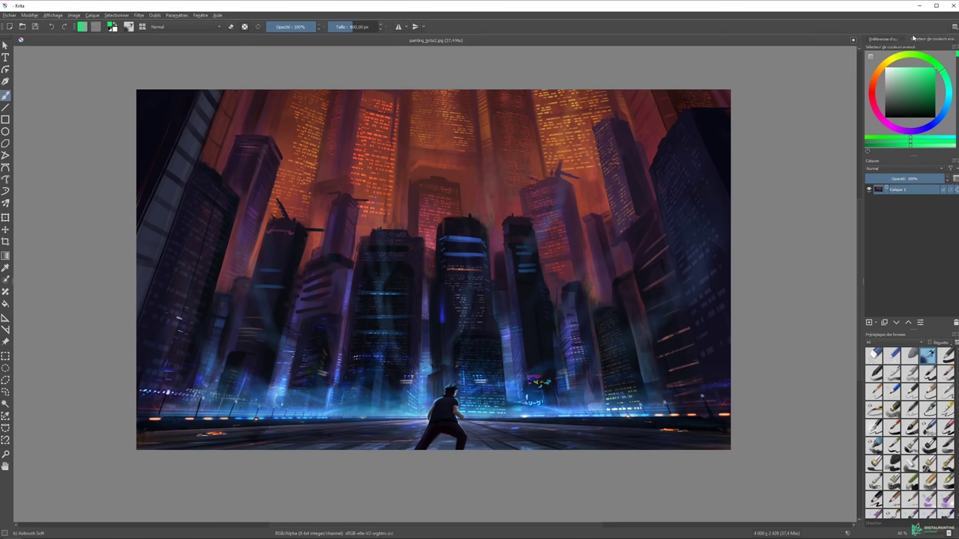
{"action": "left_click_drag", "start_coordinate": [889, 39], "coordinate": [925, 39]}
{"action": "left_click", "coordinate": [940, 39]}
{"action": "left_click", "coordinate": [894, 39]}
Float the advanced colour selector and dock it beside the Layers panel.
{"action": "mouse_move", "coordinate": [894, 39]}
{"action": "left_mouse_down"}
{"action": "mouse_move", "coordinate": [109, 78]}
{"action": "mouse_move", "coordinate": [30, 46]}
{"action": "mouse_move", "coordinate": [173, 46]}
{"action": "left_mouse_up"}
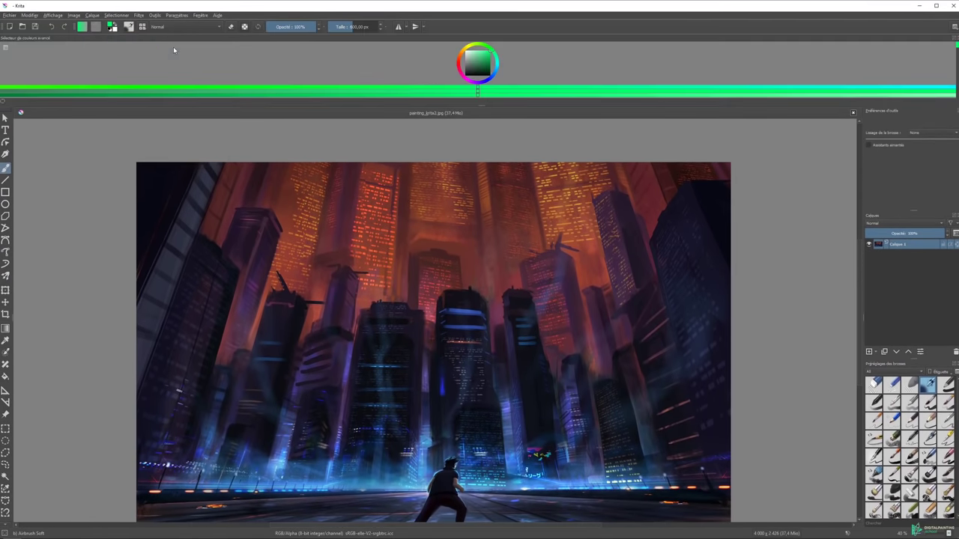
{"action": "left_click", "coordinate": [954, 40]}
{"action": "mouse_move", "coordinate": [50, 66]}
{"action": "left_mouse_down"}
{"action": "mouse_move", "coordinate": [888, 115]}
{"action": "mouse_move", "coordinate": [907, 143]}
{"action": "left_mouse_up"}
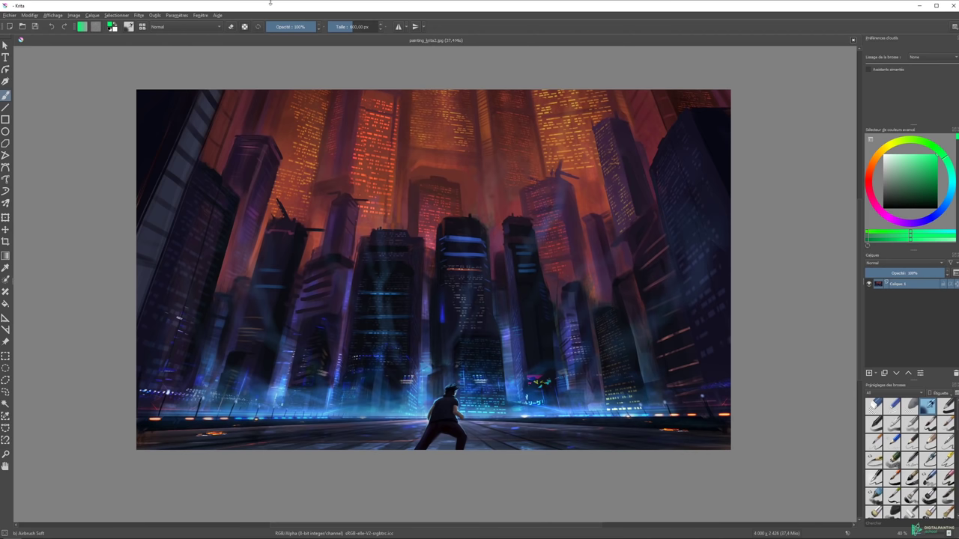
Show the Palette docker and paint a large soft peach stroke across the centre.
{"action": "left_click", "coordinate": [177, 15]}
{"action": "mouse_move", "coordinate": [196, 68]}
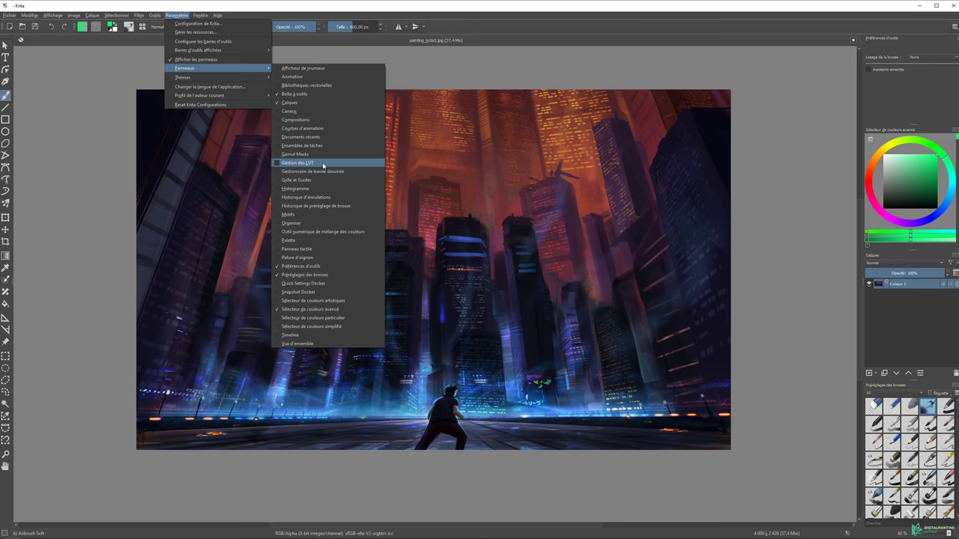
{"action": "left_click", "coordinate": [307, 243]}
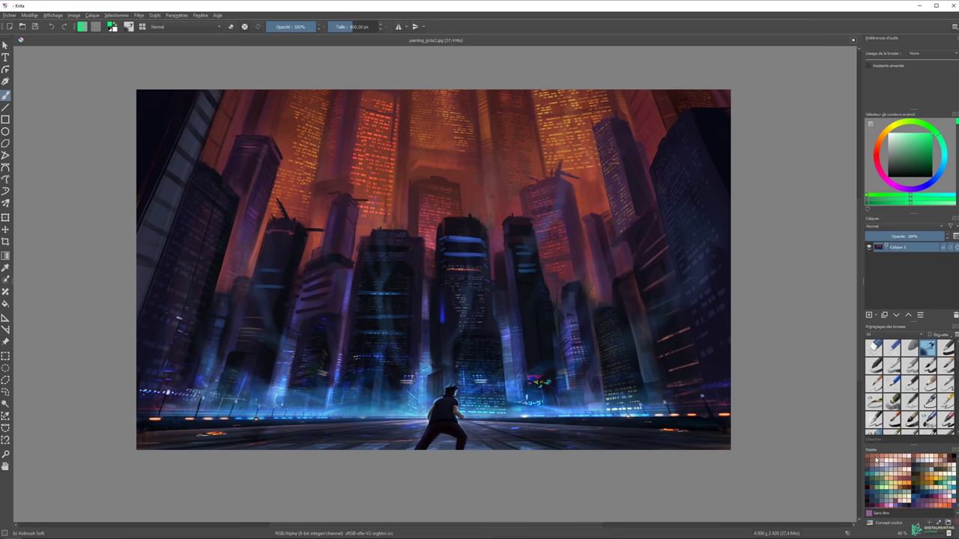
{"action": "left_click", "coordinate": [893, 459]}
{"action": "mouse_move", "coordinate": [441, 240]}
{"action": "left_mouse_down"}
{"action": "mouse_move", "coordinate": [519, 238]}
{"action": "mouse_move", "coordinate": [277, 247]}
{"action": "left_mouse_up"}
Paint a wide orange stroke over the peach, then collapse the palette docker.
{"action": "left_click", "coordinate": [915, 479]}
{"action": "left_click_drag", "start_coordinate": [337, 247], "coordinate": [479, 251]}
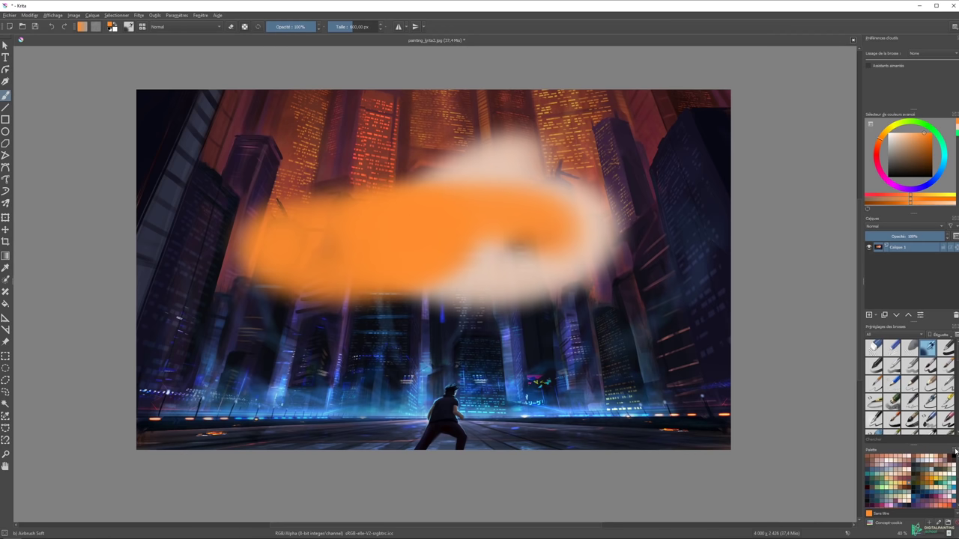
{"action": "left_click_drag", "start_coordinate": [910, 447], "coordinate": [910, 524]}
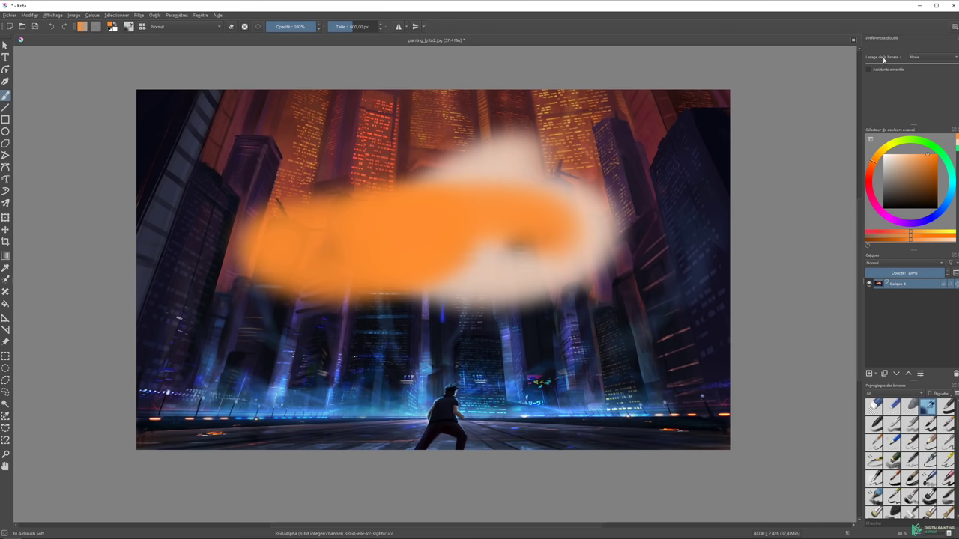
Enable the Historique d'annulations docker and dock it above the Layers panel, below the colour selector.
{"action": "left_click", "coordinate": [202, 15]}
{"action": "mouse_move", "coordinate": [177, 15]}
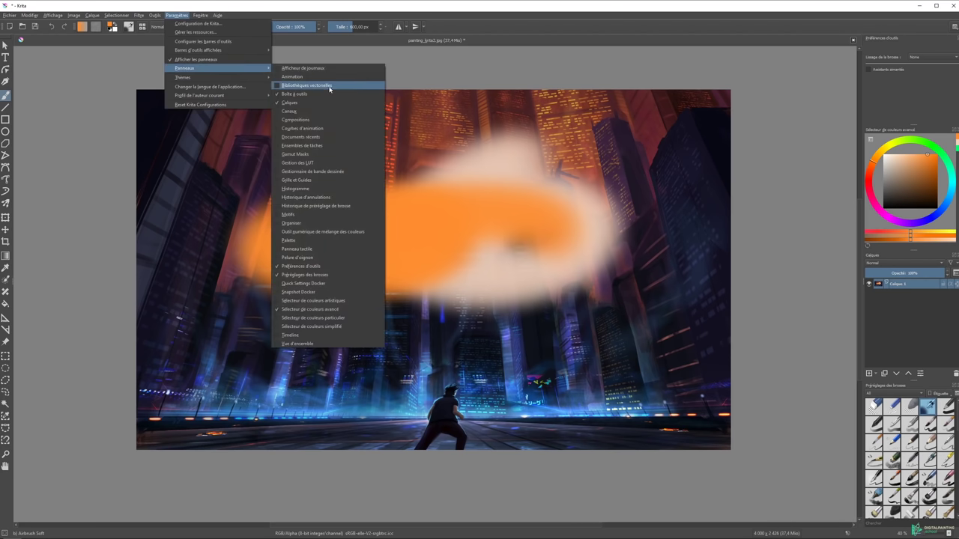
{"action": "left_click", "coordinate": [305, 197]}
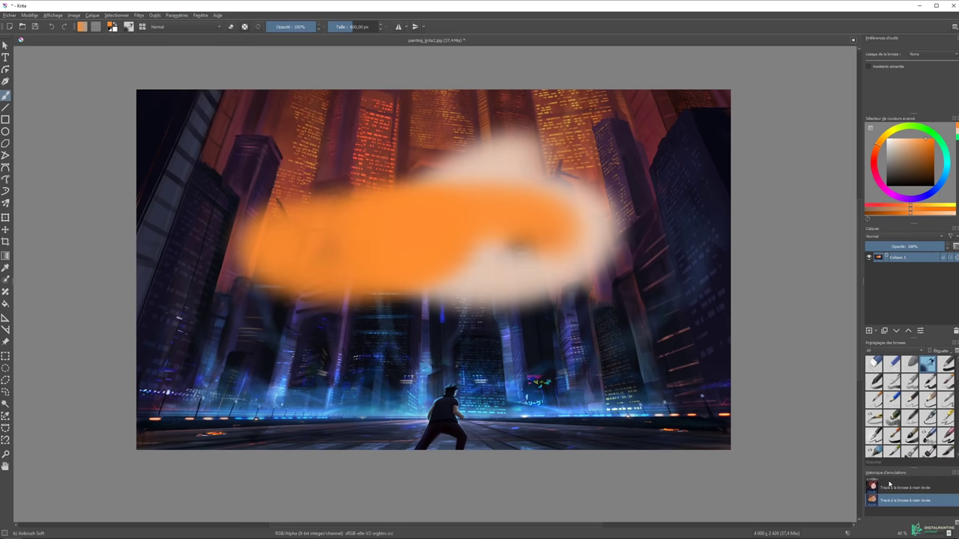
{"action": "left_click_drag", "start_coordinate": [886, 474], "coordinate": [901, 419]}
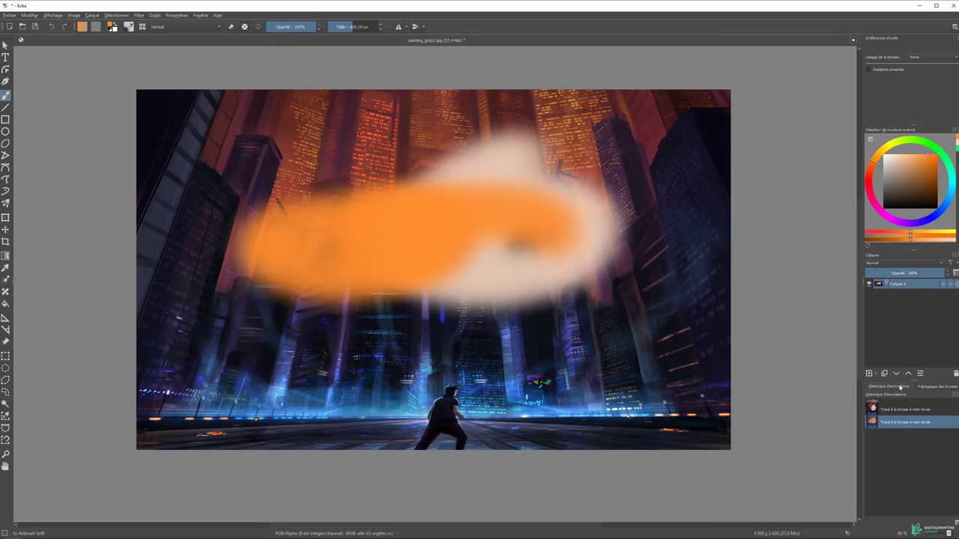
{"action": "left_click", "coordinate": [924, 388]}
{"action": "left_click", "coordinate": [885, 387]}
{"action": "left_click", "coordinate": [956, 388]}
{"action": "left_click_drag", "start_coordinate": [891, 481], "coordinate": [892, 242]}
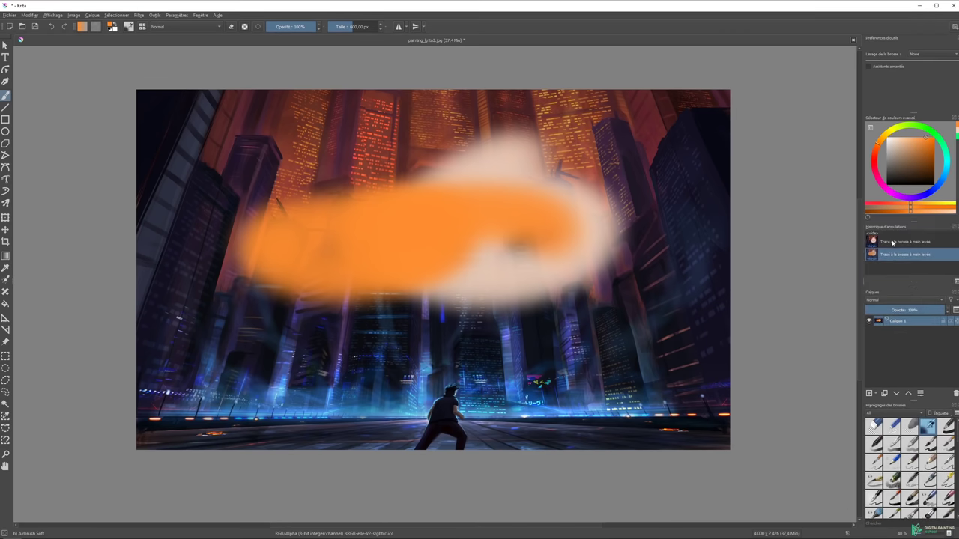
{"action": "left_click", "coordinate": [177, 15]}
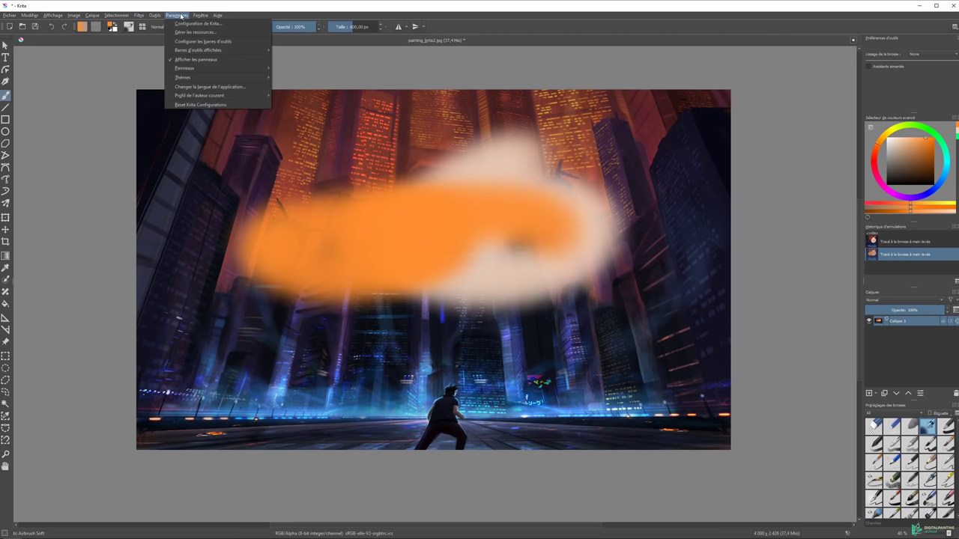
{"action": "mouse_move", "coordinate": [184, 69]}
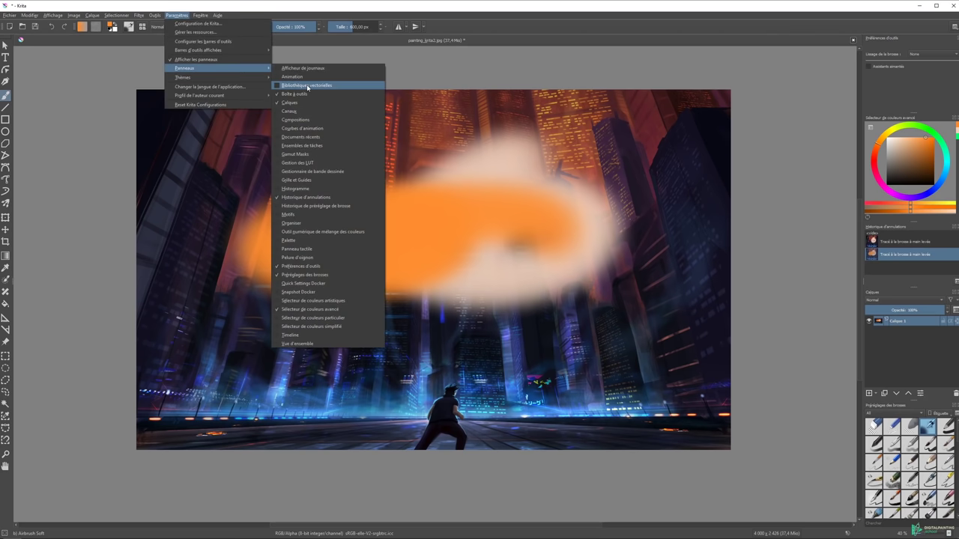
Show the Vue d'ensemble docker and revert the history to before both orange strokes.
{"action": "left_click", "coordinate": [319, 346]}
{"action": "left_click", "coordinate": [920, 39]}
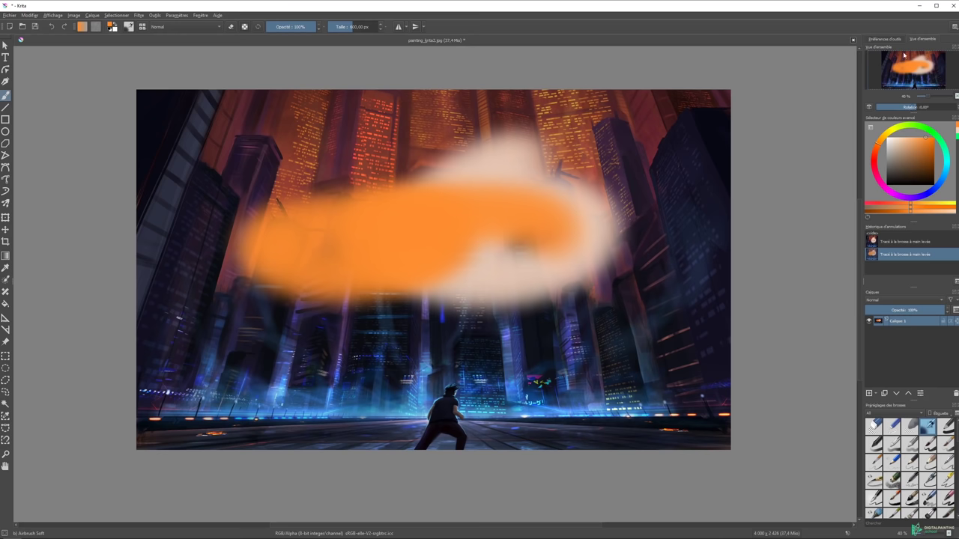
{"action": "left_click", "coordinate": [891, 234]}
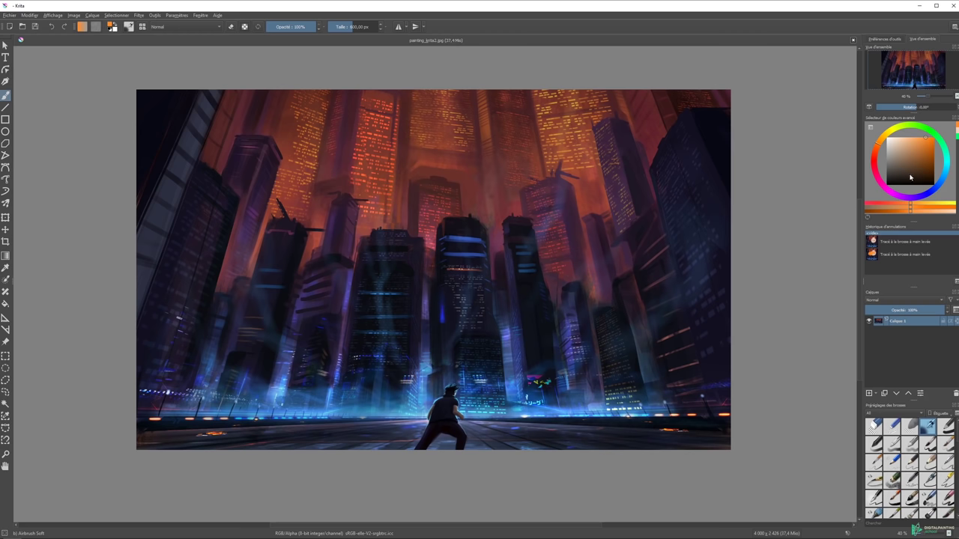
{"action": "left_click", "coordinate": [871, 128]}
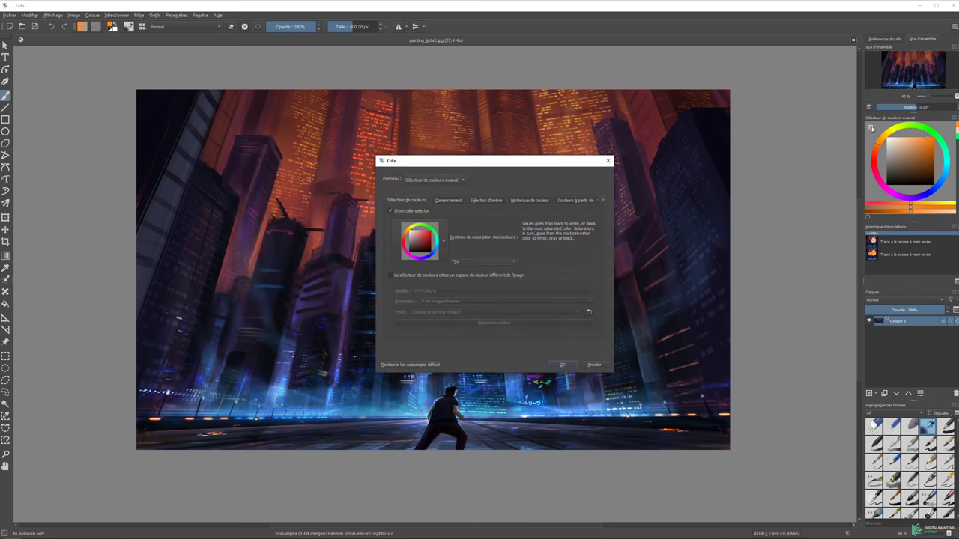
{"action": "left_click", "coordinate": [444, 244]}
{"action": "left_click", "coordinate": [452, 230]}
{"action": "left_click", "coordinate": [417, 246]}
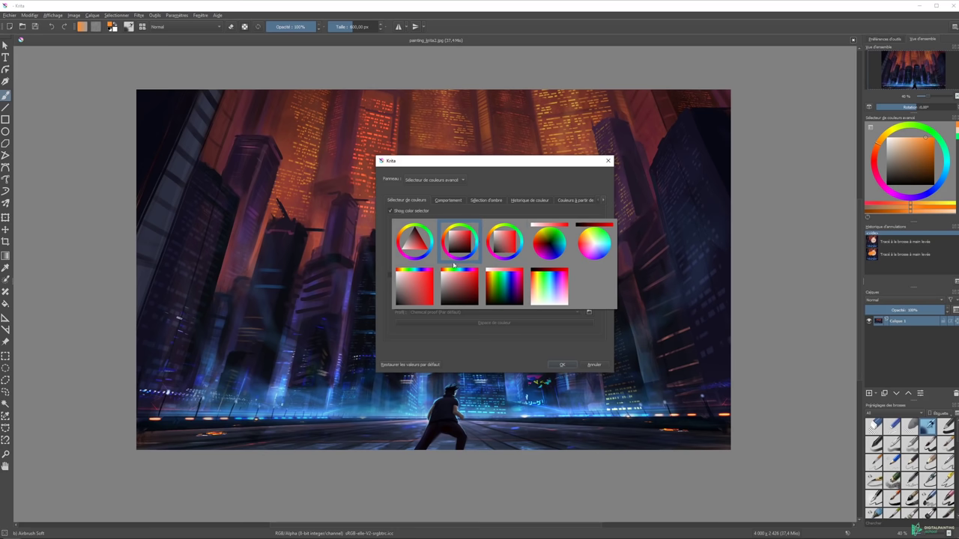
{"action": "left_click", "coordinate": [470, 254]}
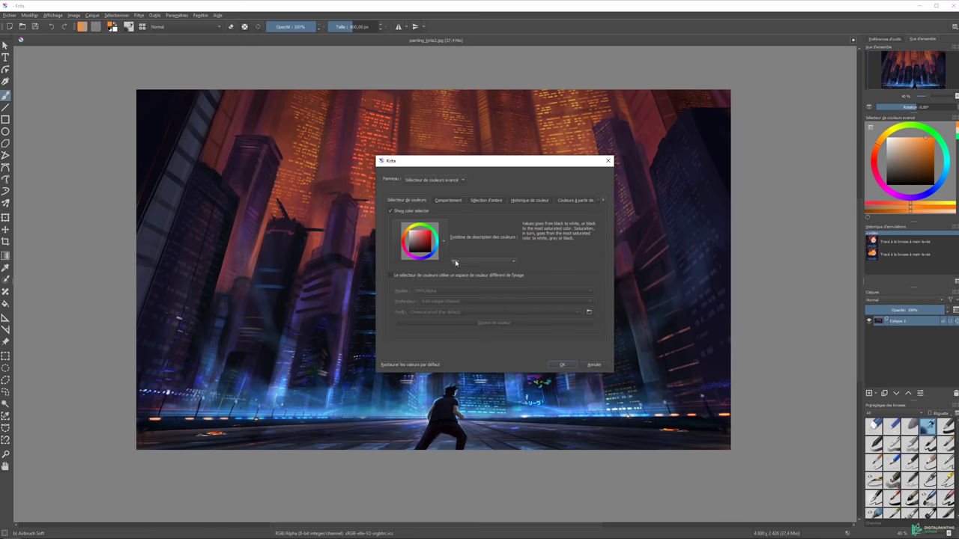
{"action": "left_click", "coordinate": [463, 261]}
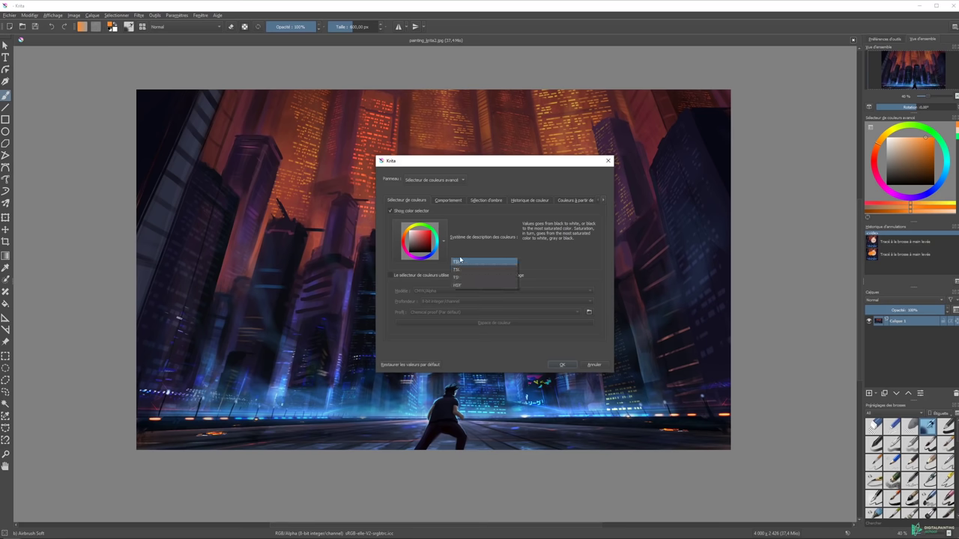
{"action": "left_click", "coordinate": [458, 262]}
{"action": "left_click", "coordinate": [425, 242]}
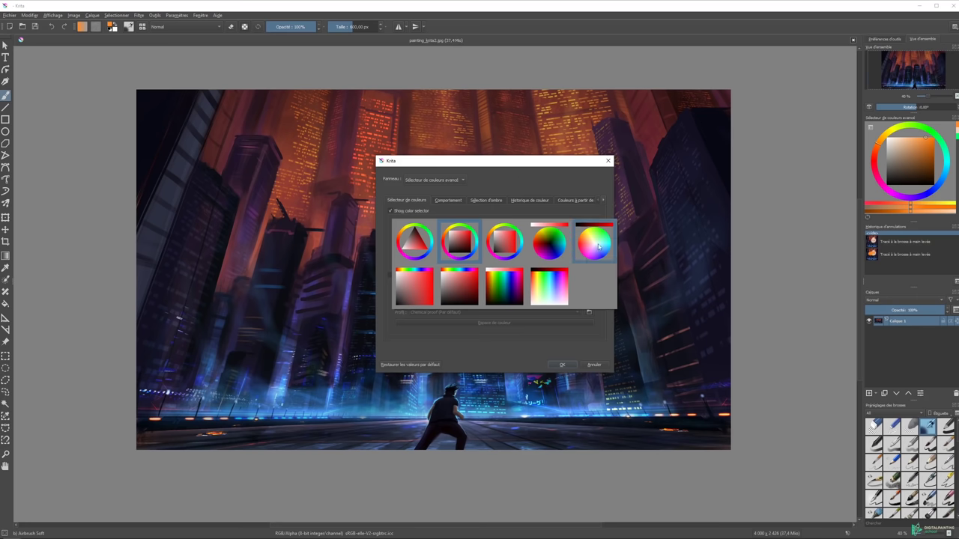
{"action": "left_click", "coordinate": [554, 224]}
{"action": "left_click", "coordinate": [561, 365]}
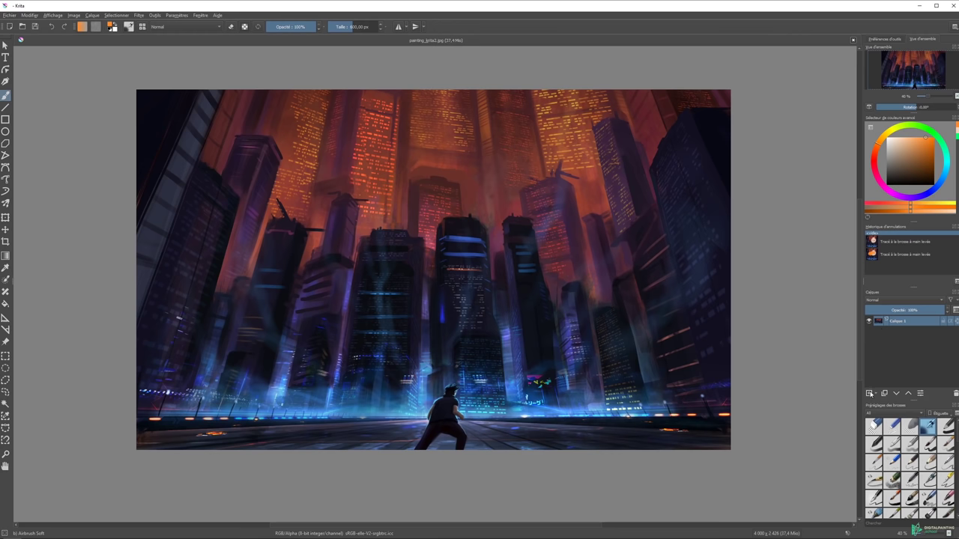
Paint a thick bright green curved stroke on a new layer with Basic-5 Size Opacity at ~300 px.
{"action": "left_click", "coordinate": [870, 394]}
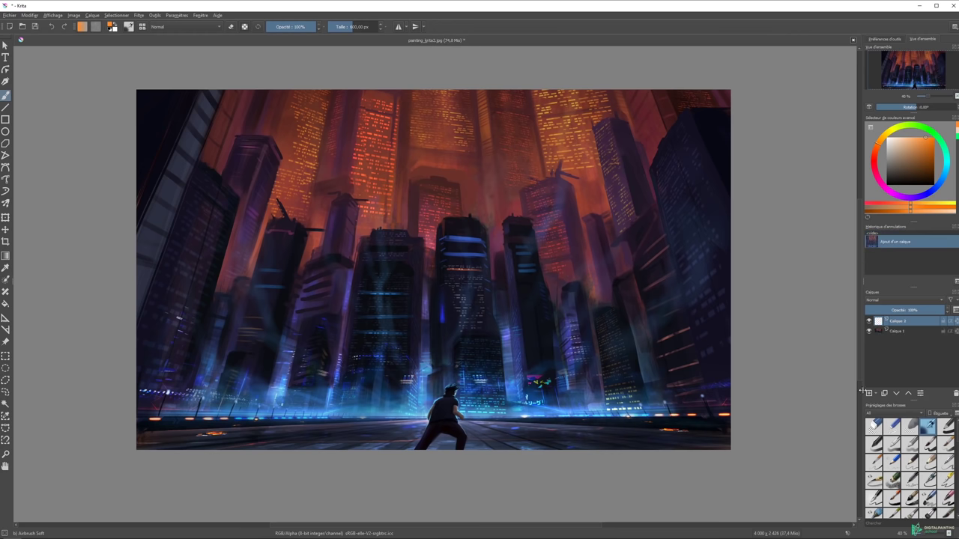
{"action": "left_click", "coordinate": [946, 444]}
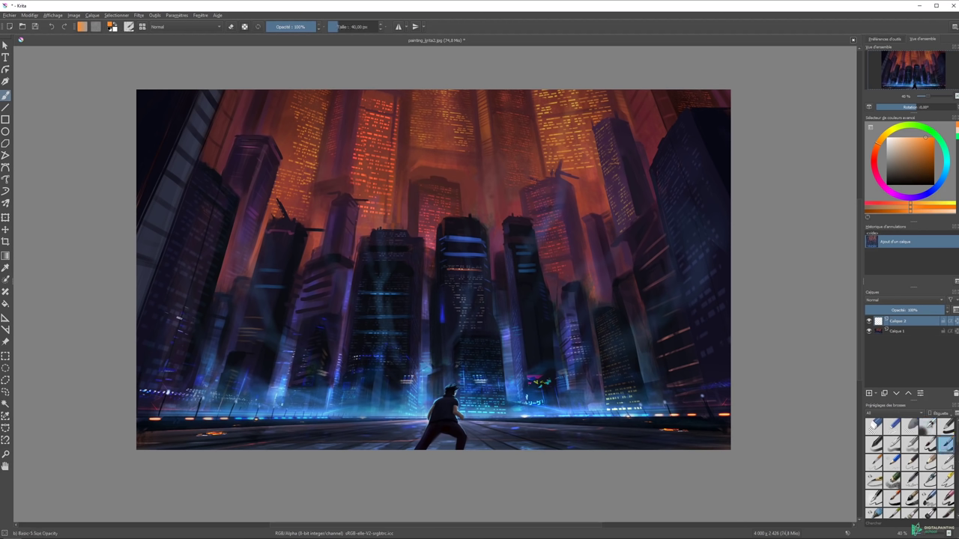
{"action": "left_click_drag", "start_coordinate": [497, 233], "coordinate": [569, 233]}
{"action": "left_click_drag", "start_coordinate": [940, 142], "coordinate": [926, 153]}
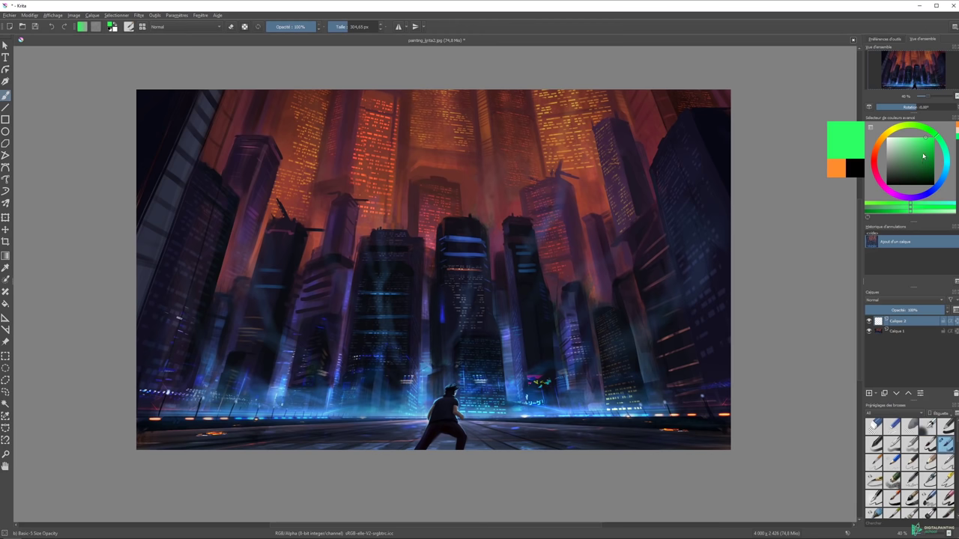
{"action": "left_click_drag", "start_coordinate": [490, 135], "coordinate": [344, 261]}
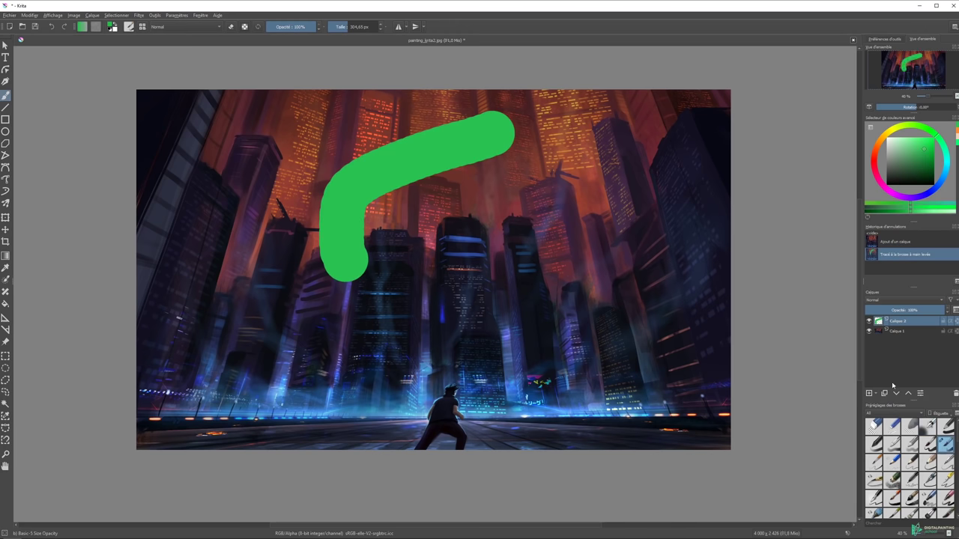
Add Calque 3, test reordering it, and group Calque 2 with Ctrl+G.
{"action": "left_click", "coordinate": [868, 392]}
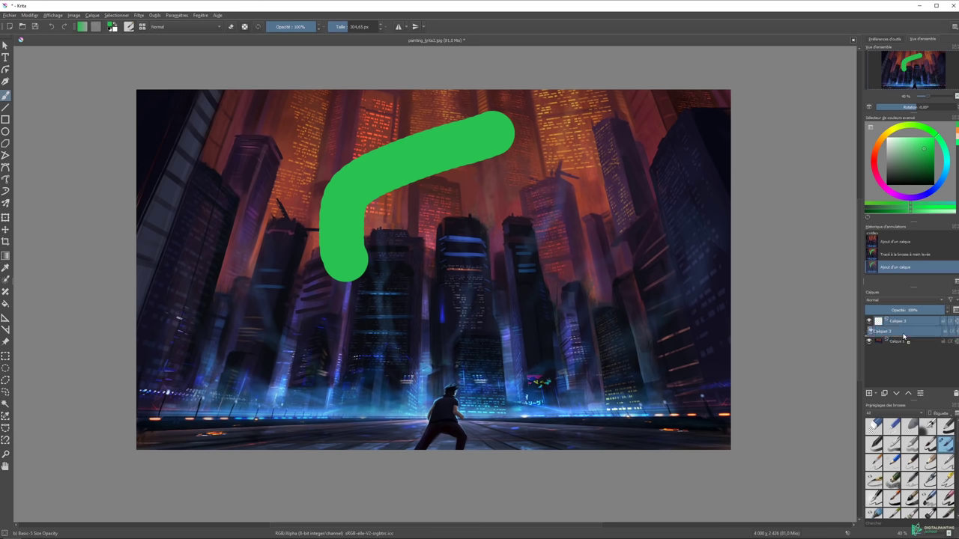
{"action": "left_click_drag", "start_coordinate": [902, 324], "coordinate": [904, 333]}
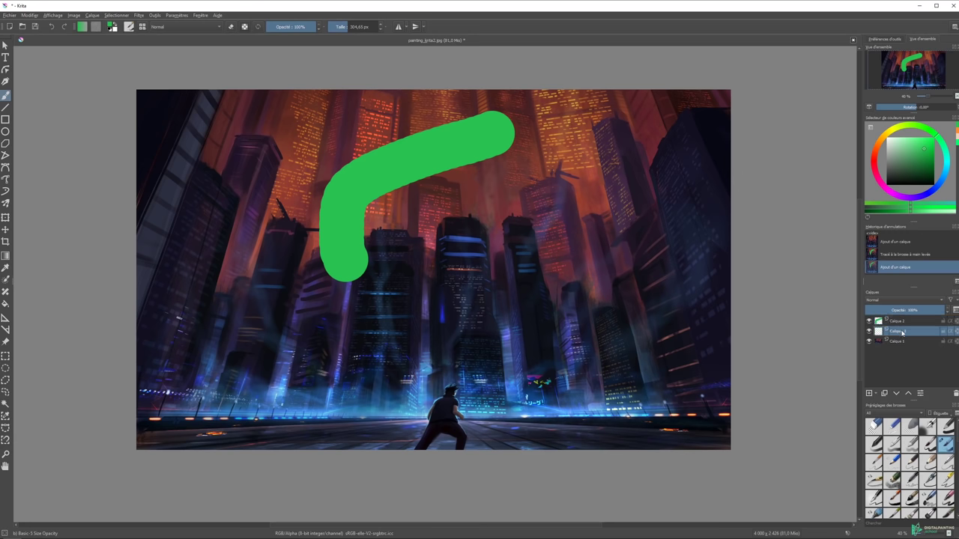
{"action": "left_click_drag", "start_coordinate": [896, 321], "coordinate": [898, 333]}
{"action": "key", "text": "ctrl+g"}
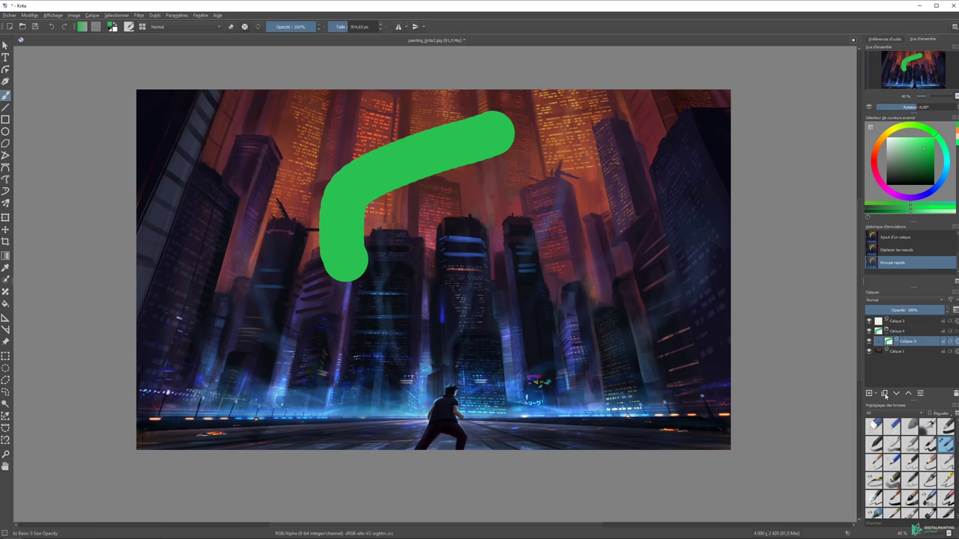
Paint a large orange L-shaped stroke across the city on a new layer.
{"action": "key", "text": "Insert"}
{"action": "left_click", "coordinate": [603, 135], "text": "ctrl"}
{"action": "left_click_drag", "start_coordinate": [588, 137], "coordinate": [578, 319]}
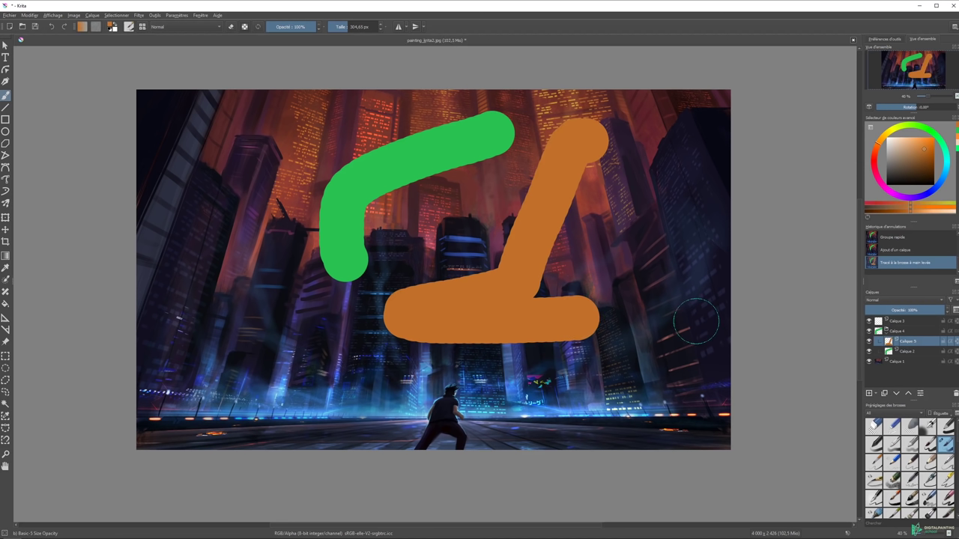
{"action": "left_click", "coordinate": [885, 394]}
{"action": "key", "text": "ctrl+e"}
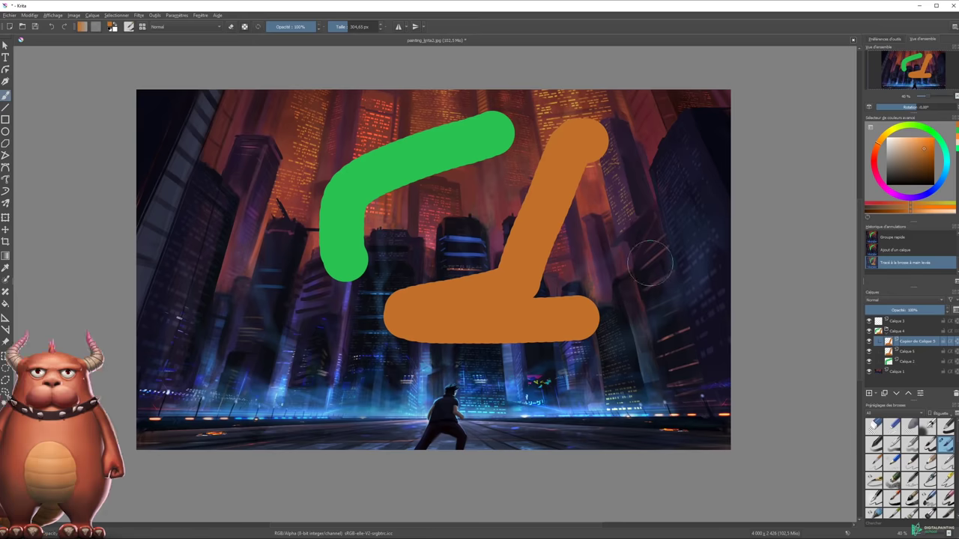
Duplicate the orange stroke layer with Ctrl+J and shift the copy toward the lower right.
{"action": "key", "text": "ctrl+j"}
{"action": "key", "text": "t"}
{"action": "mouse_move", "coordinate": [526, 212]}
{"action": "left_mouse_down"}
{"action": "mouse_move", "coordinate": [653, 258]}
{"action": "mouse_move", "coordinate": [656, 268]}
{"action": "left_mouse_up"}
{"action": "key", "text": "b"}
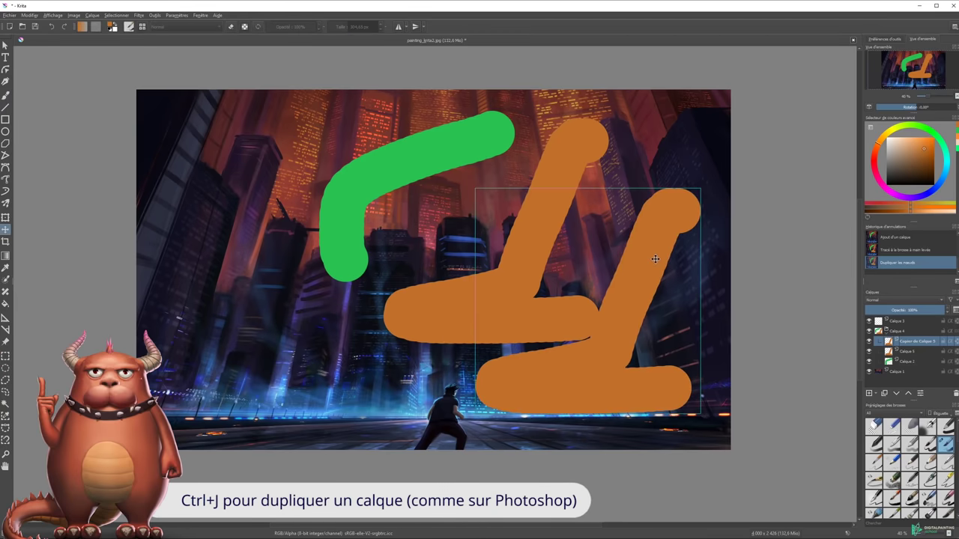
Paint an orange blob on the duplicate, reposition it, then erase the duplicate's contents.
{"action": "mouse_move", "coordinate": [619, 240]}
{"action": "left_mouse_down"}
{"action": "mouse_move", "coordinate": [646, 263]}
{"action": "mouse_move", "coordinate": [514, 219]}
{"action": "left_mouse_up"}
{"action": "key", "text": "t"}
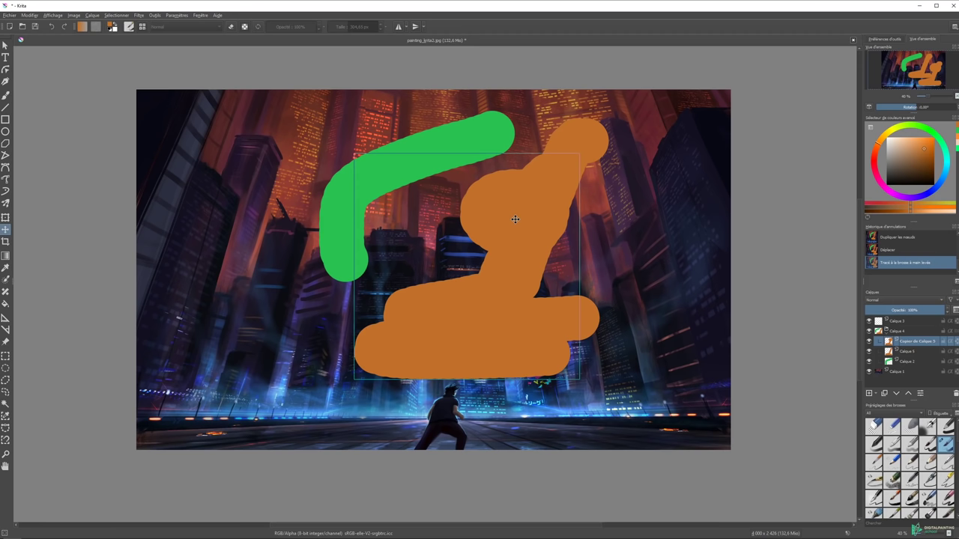
{"action": "key", "text": "b"}
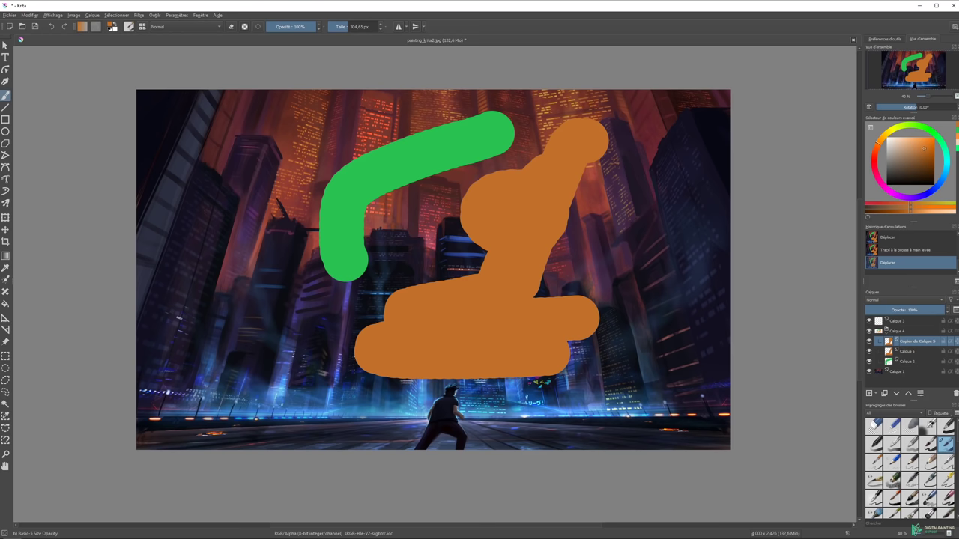
{"action": "key", "text": "Delete"}
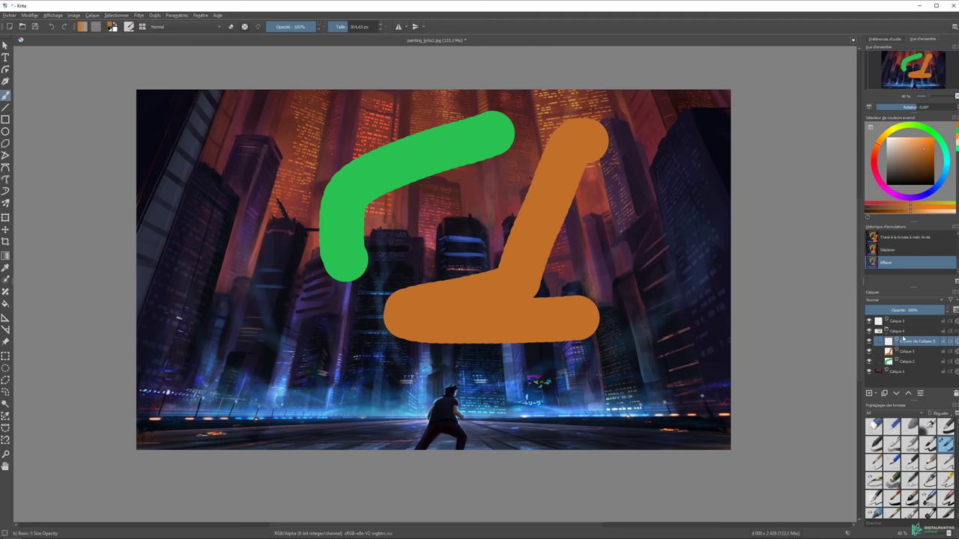
Check the erase with undo/redo, then delete the empty duplicate layer with Shift+Delete.
{"action": "key", "text": "ctrl+z"}
{"action": "key", "text": "ctrl+z"}
{"action": "key", "text": "ctrl+shift+z"}
{"action": "key", "text": "ctrl+shift+z"}
{"action": "key", "text": "ctrl+z"}
{"action": "key", "text": "ctrl+shift+z"}
{"action": "key", "text": "shift+Delete"}
Test moving Calque 5 up and down, open and cancel its properties, and adjust its opacity.
{"action": "left_click", "coordinate": [908, 394]}
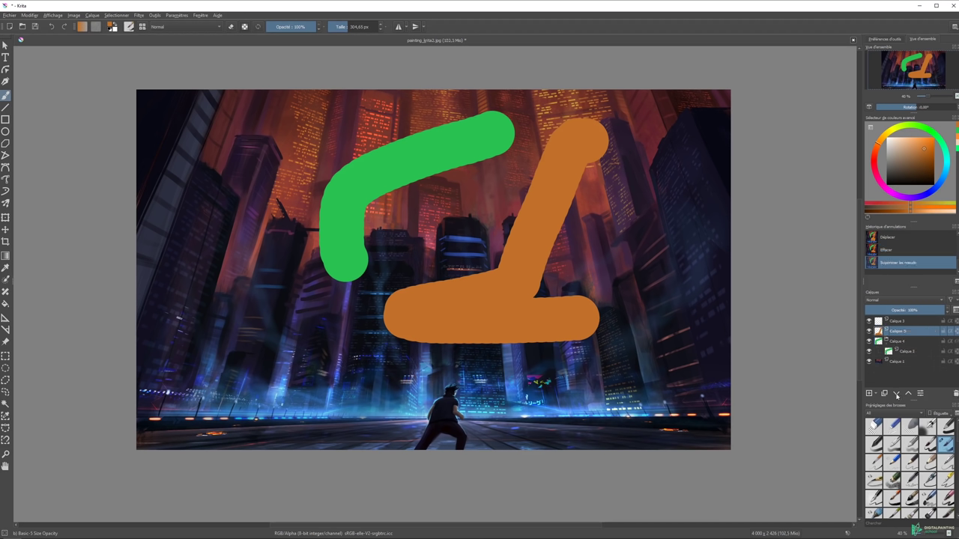
{"action": "left_click", "coordinate": [896, 394]}
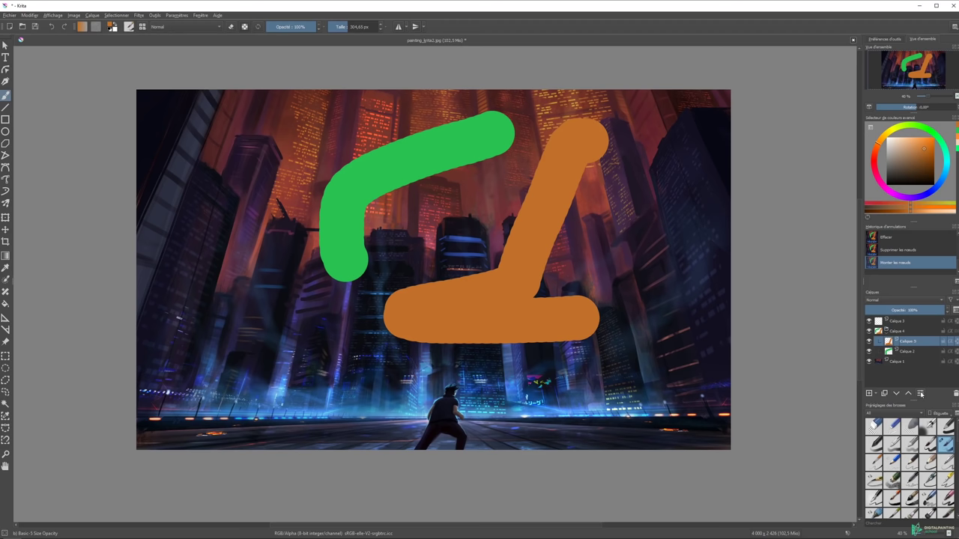
{"action": "left_click", "coordinate": [920, 392]}
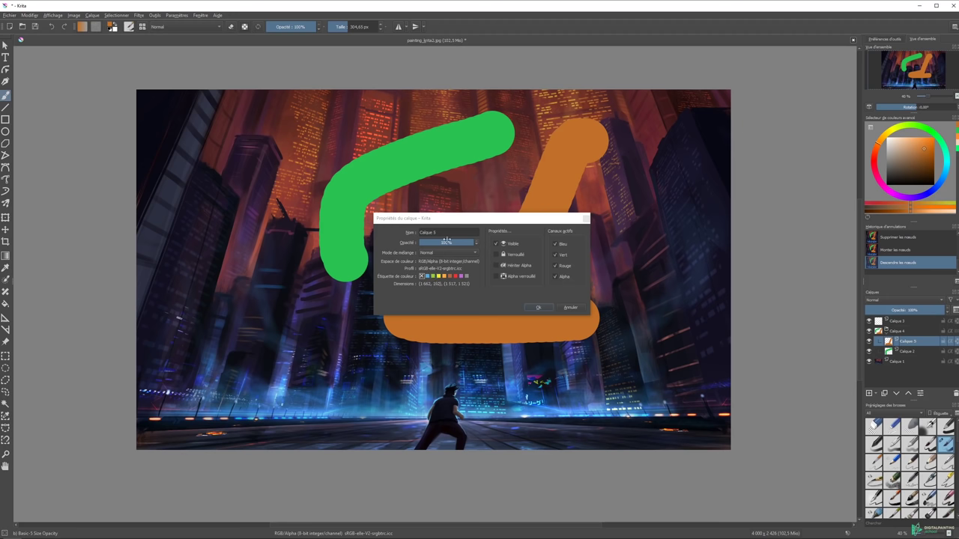
{"action": "left_click", "coordinate": [578, 307]}
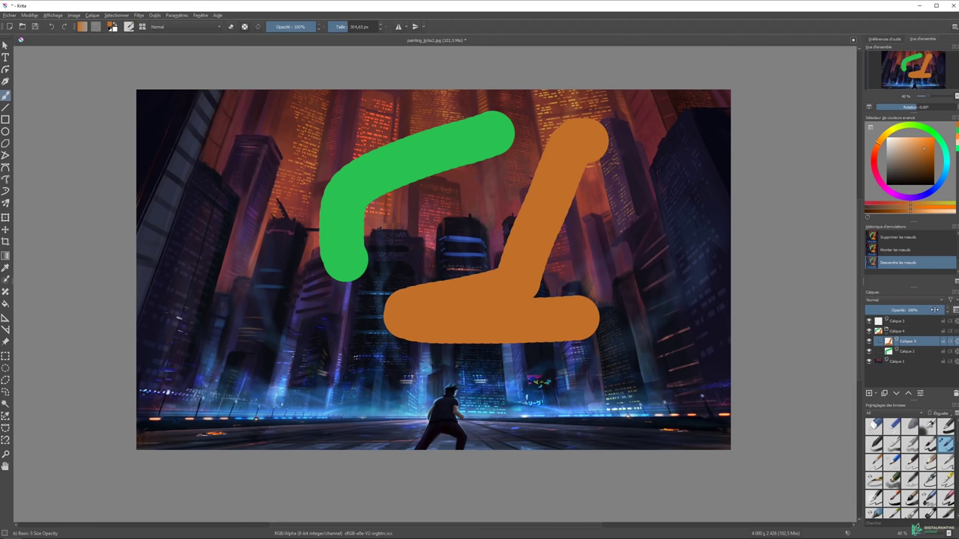
{"action": "mouse_move", "coordinate": [942, 309]}
{"action": "left_mouse_down"}
{"action": "mouse_move", "coordinate": [883, 310]}
{"action": "mouse_move", "coordinate": [948, 310]}
{"action": "left_mouse_up"}
Toggle the orange stroke layer Calque 5's visibility several times, leaving it shown.
{"action": "left_click", "coordinate": [869, 341]}
{"action": "left_click", "coordinate": [869, 341]}
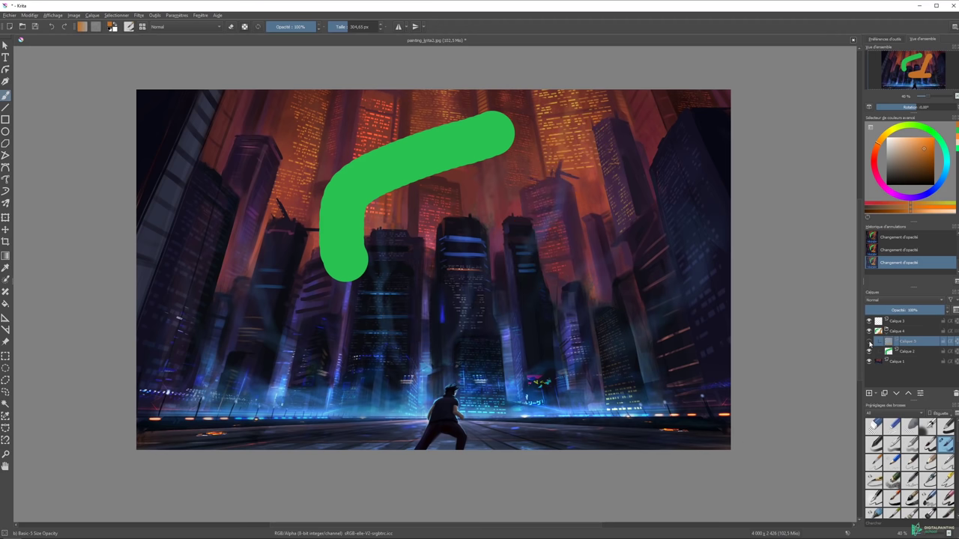
{"action": "left_click", "coordinate": [869, 342]}
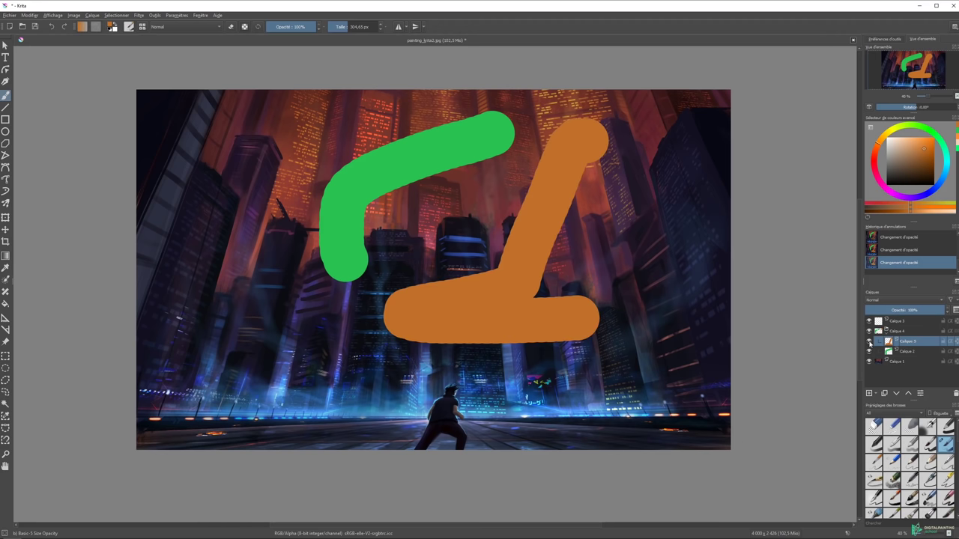
{"action": "left_click", "coordinate": [868, 342]}
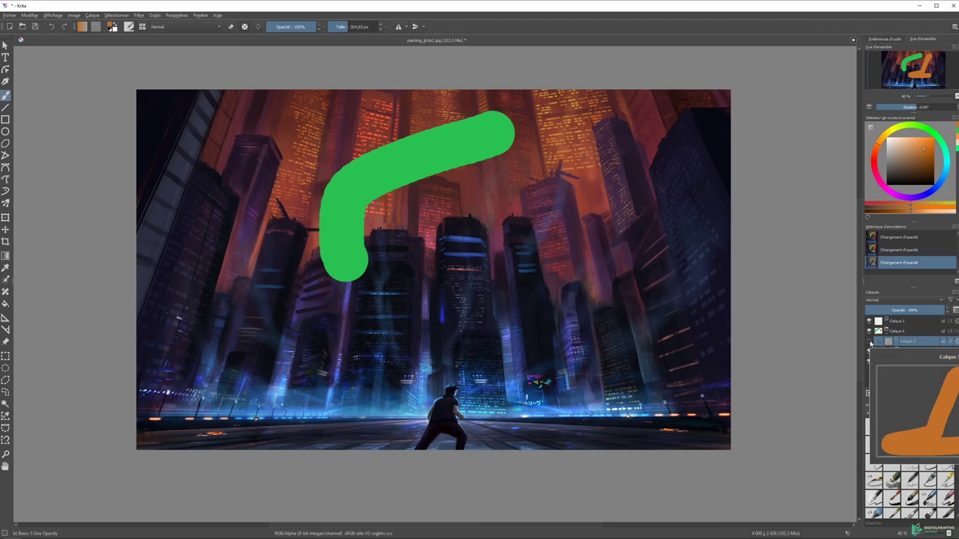
{"action": "left_click", "coordinate": [868, 342]}
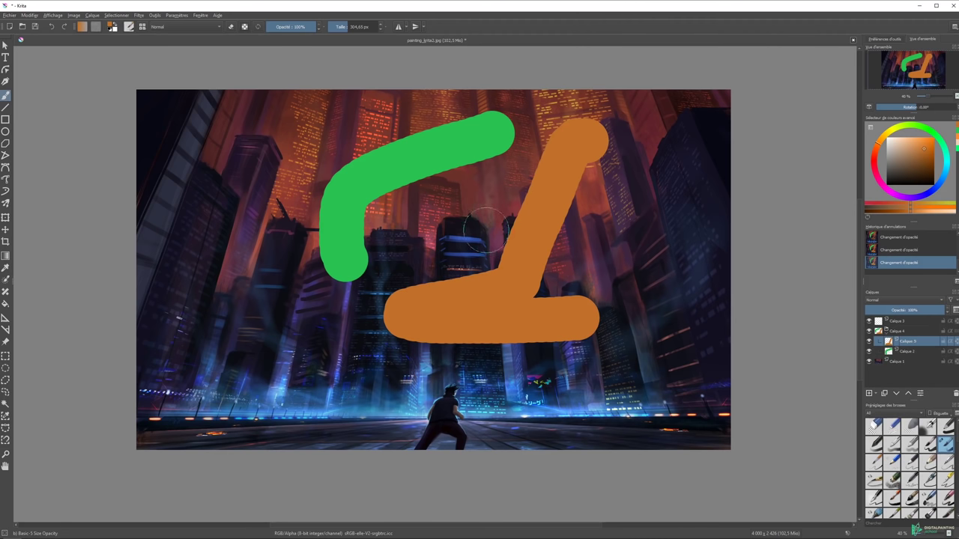
Paint and undo red and blue test strokes, then delete the green stroke's layer Calque 2.
{"action": "left_click_drag", "start_coordinate": [656, 147], "coordinate": [500, 171]}
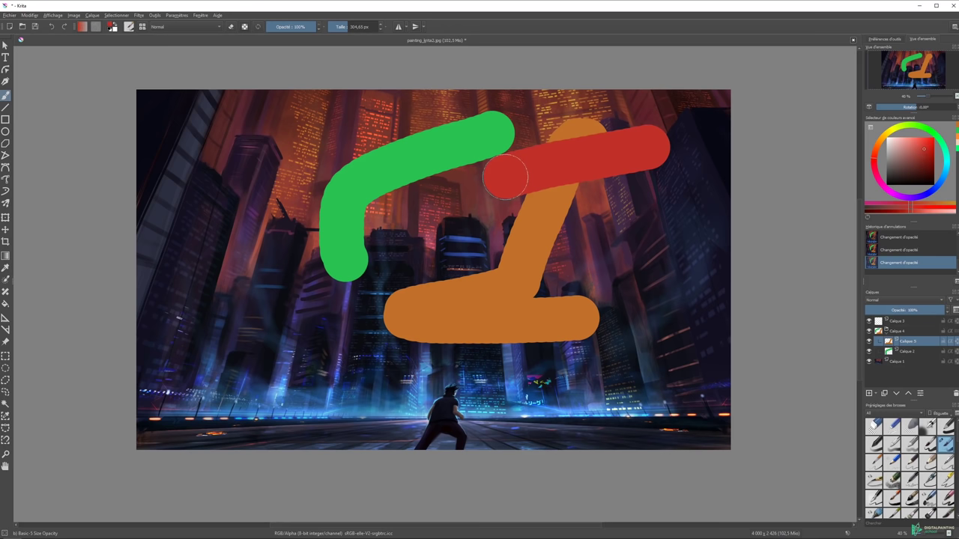
{"action": "key", "text": "ctrl+z"}
{"action": "left_click", "coordinate": [944, 179]}
{"action": "left_click_drag", "start_coordinate": [358, 212], "coordinate": [480, 256]}
{"action": "key", "text": "ctrl+z"}
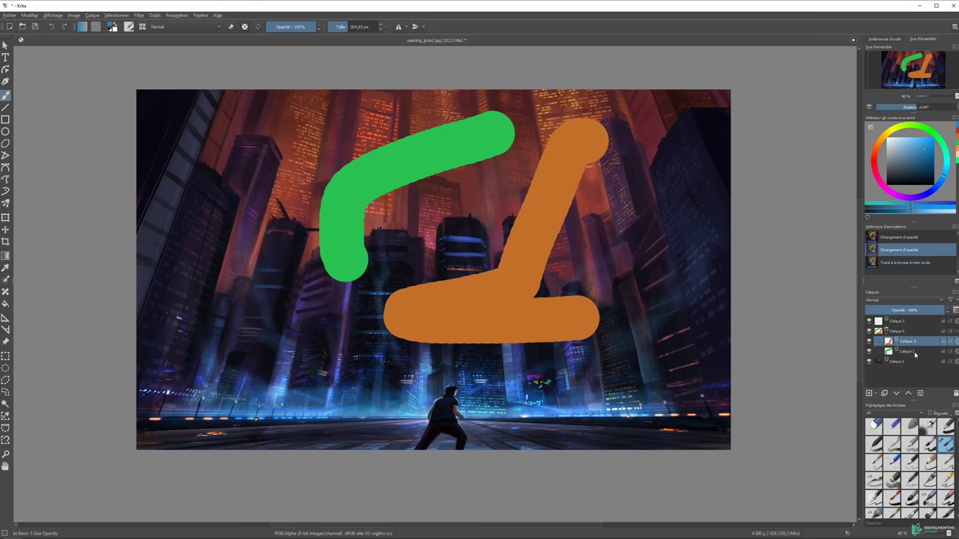
{"action": "left_click", "coordinate": [917, 351]}
{"action": "left_click", "coordinate": [955, 394]}
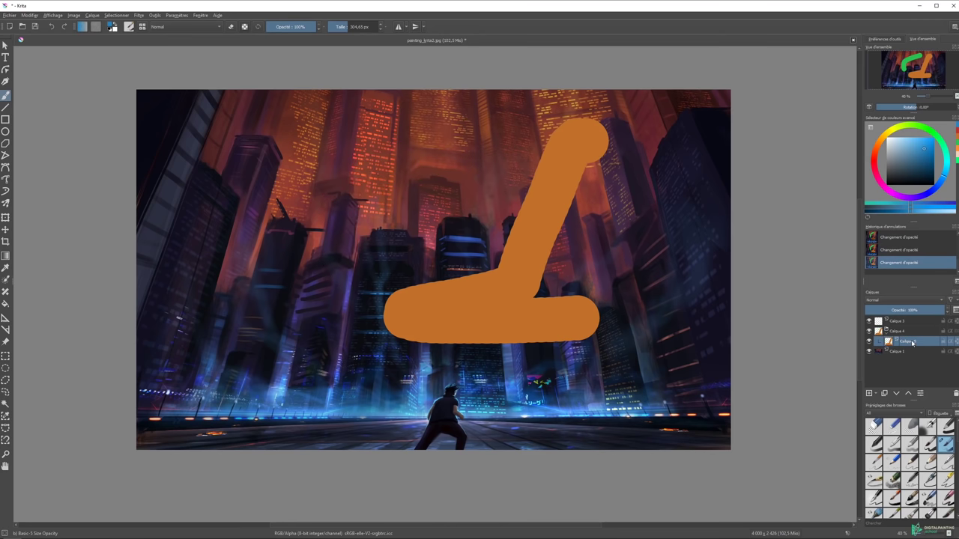
Paint a blue stroke over the orange shape and lock Calque 5 against painting.
{"action": "mouse_move", "coordinate": [529, 166]}
{"action": "left_mouse_down"}
{"action": "mouse_move", "coordinate": [535, 191]}
{"action": "mouse_move", "coordinate": [513, 199]}
{"action": "mouse_move", "coordinate": [460, 187]}
{"action": "left_mouse_up"}
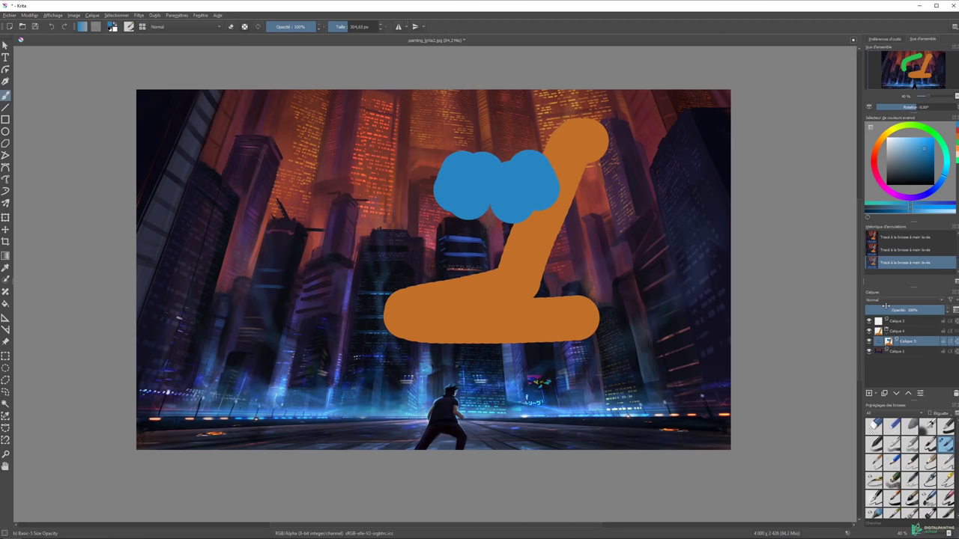
{"action": "left_click", "coordinate": [944, 343]}
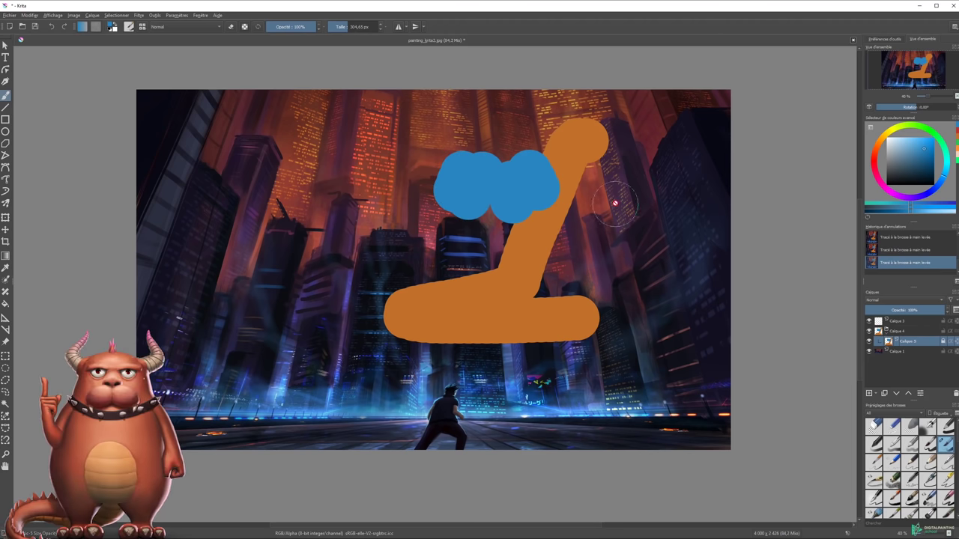
{"action": "left_click", "coordinate": [534, 192]}
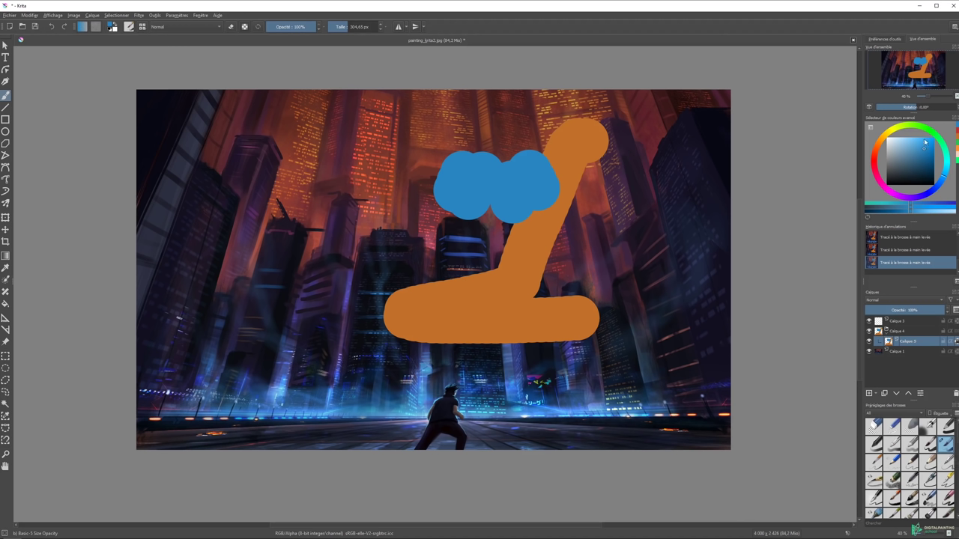
Pick a light green and paint three strokes over the orange L-shape's diagonal and lower bar.
{"action": "left_click", "coordinate": [928, 129]}
{"action": "left_click_drag", "start_coordinate": [927, 146], "coordinate": [919, 137]}
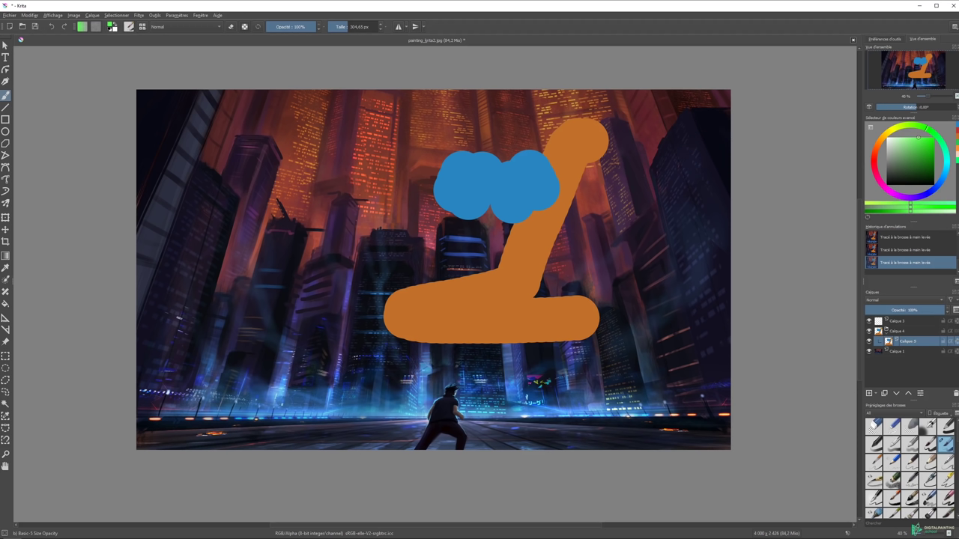
{"action": "left_click_drag", "start_coordinate": [358, 173], "coordinate": [479, 385]}
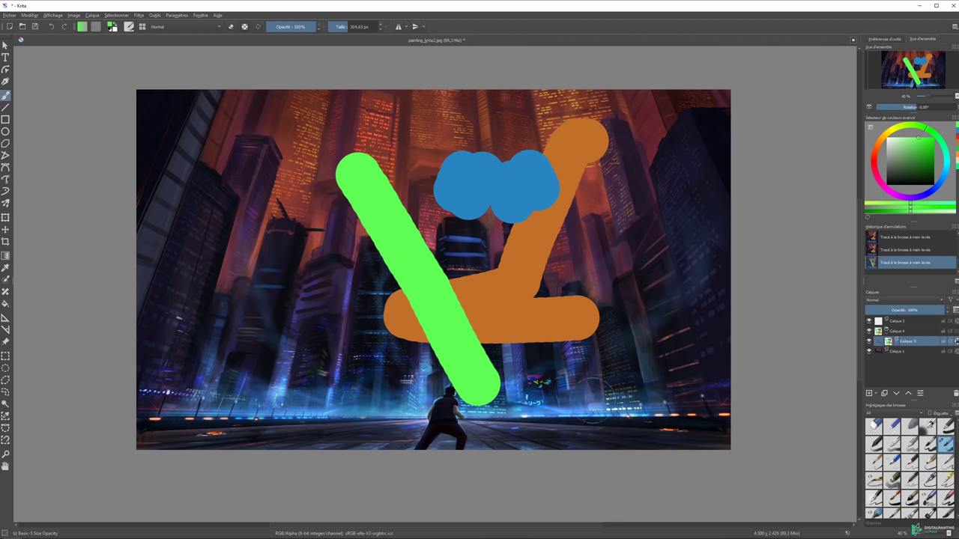
{"action": "left_click_drag", "start_coordinate": [563, 323], "coordinate": [442, 169]}
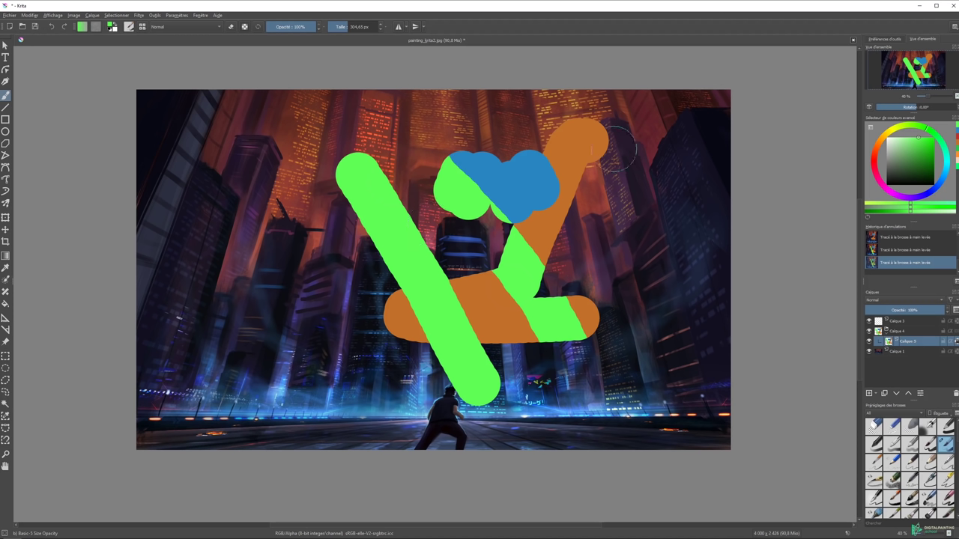
{"action": "left_click_drag", "start_coordinate": [588, 136], "coordinate": [558, 171]}
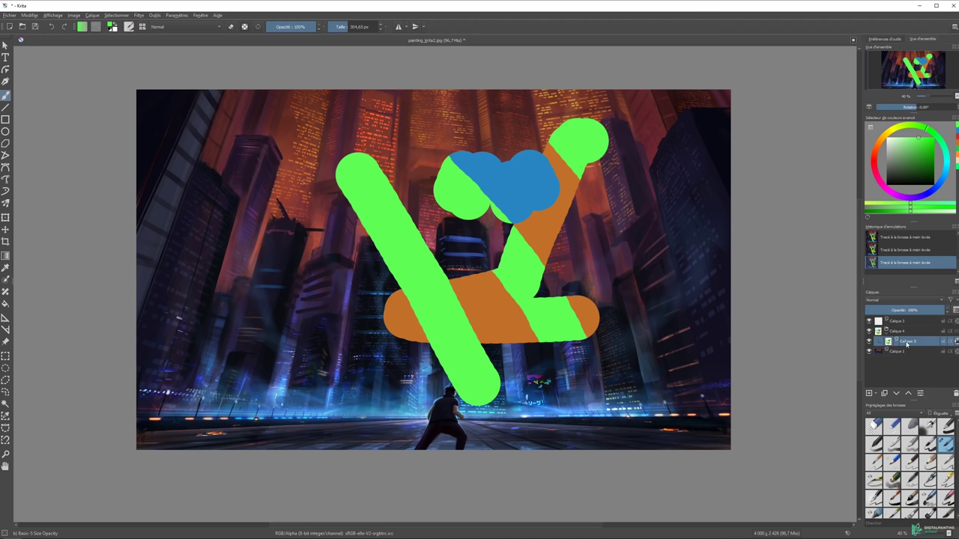
{"action": "left_click", "coordinate": [903, 370]}
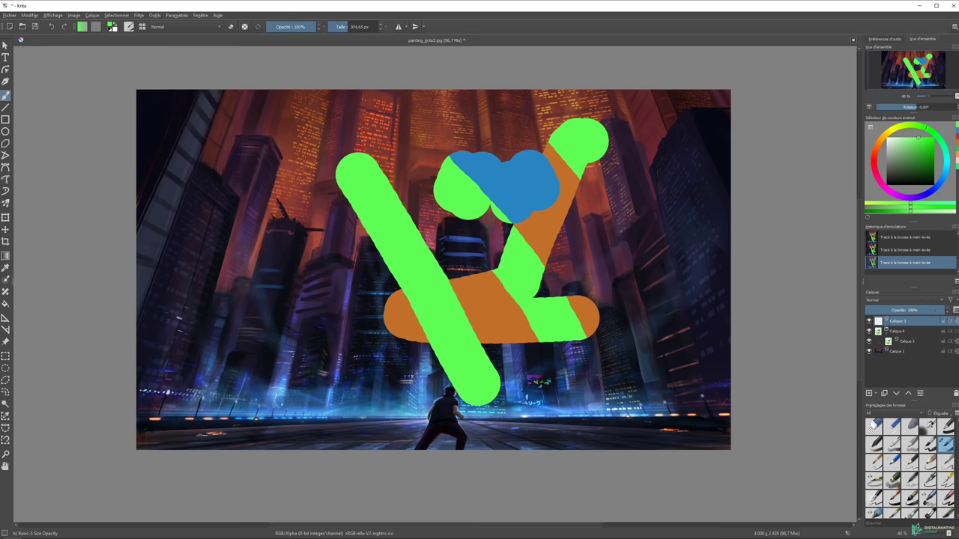
Collapse the Calque 4 group and delete it along with its stroke layers.
{"action": "left_click", "coordinate": [887, 331]}
{"action": "key", "text": "shift+Delete"}
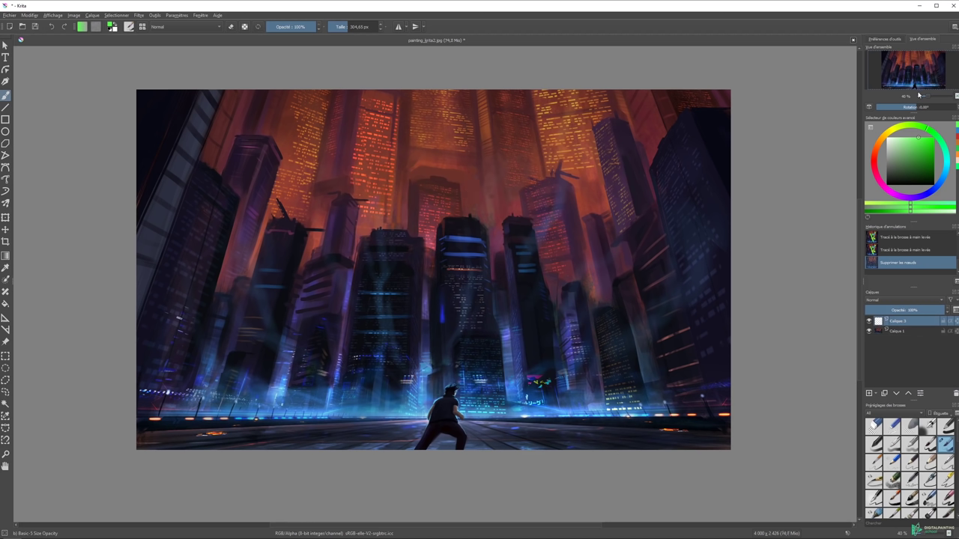
Tilt the view, shrink the brush to 120.25 px, undo green test strokes, and place a green dab.
{"action": "left_click_drag", "start_coordinate": [919, 107], "coordinate": [910, 109]}
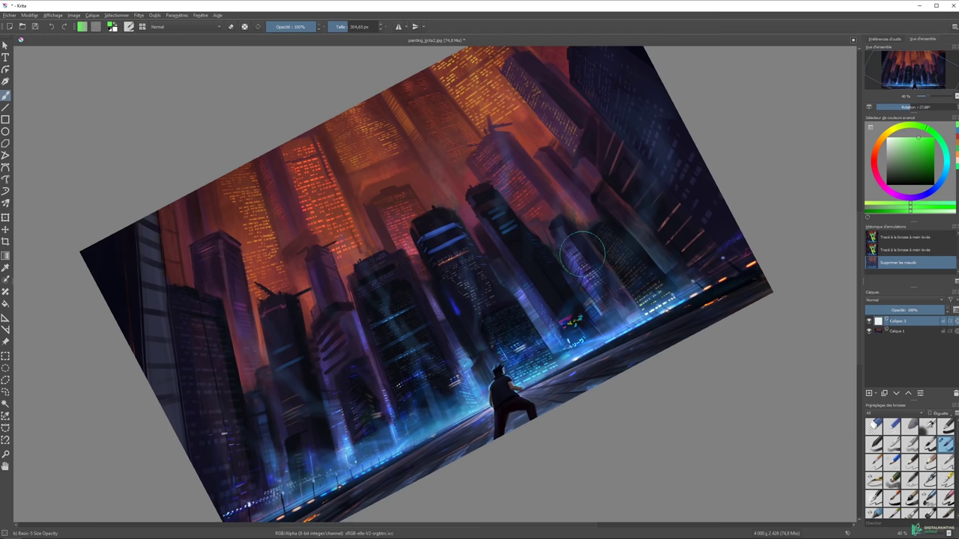
{"action": "key", "text": "bracketleft"}
{"action": "key", "text": "bracketleft"}
{"action": "key", "text": "bracketleft"}
{"action": "left_click_drag", "start_coordinate": [393, 300], "coordinate": [525, 105]}
{"action": "left_click_drag", "start_coordinate": [419, 247], "coordinate": [551, 218]}
{"action": "key", "text": "ctrl+z"}
{"action": "key", "text": "ctrl+z"}
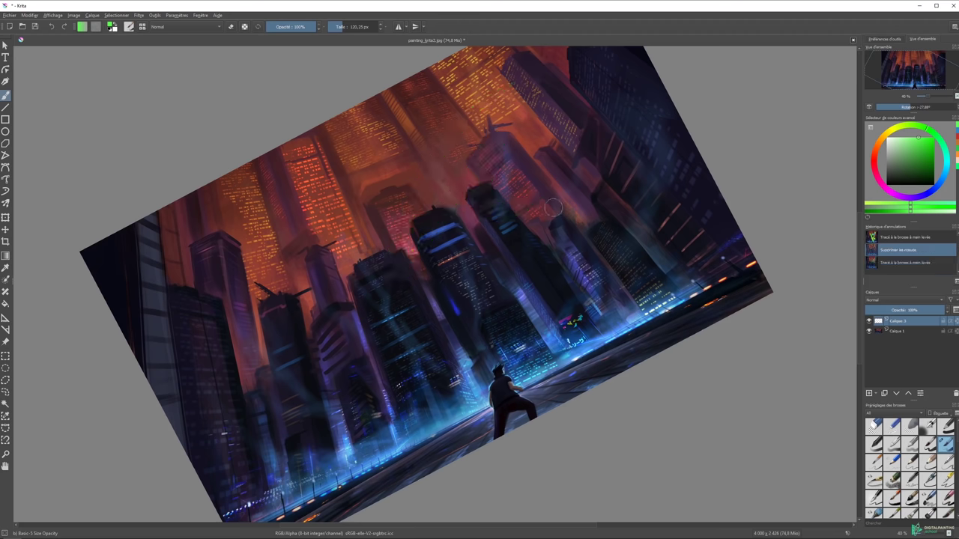
{"action": "left_click_drag", "start_coordinate": [908, 107], "coordinate": [911, 96]}
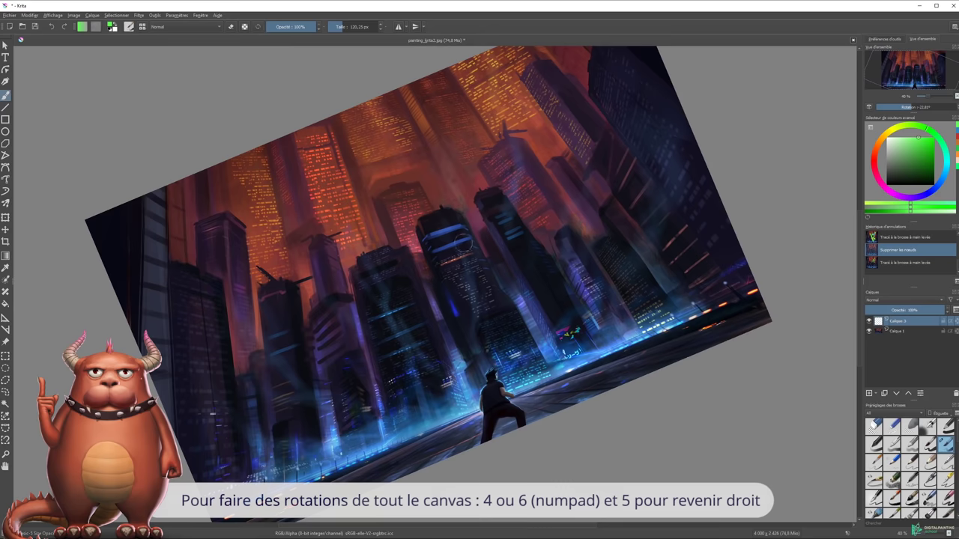
{"action": "left_click", "coordinate": [613, 240]}
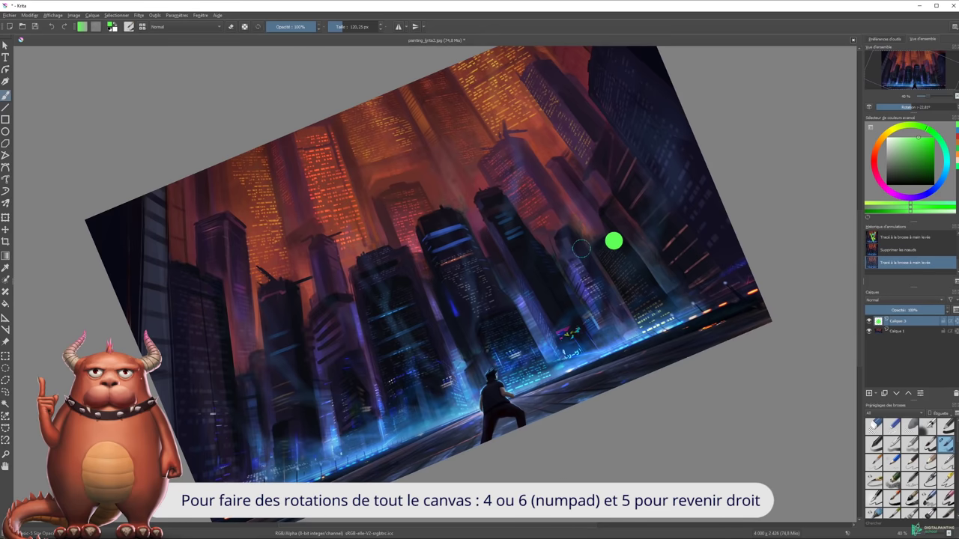
Rotate the view in 15° steps with numpad 6 and 4, then level it with numpad 5.
{"action": "key", "text": "KP_6"}
{"action": "key", "text": "KP_6"}
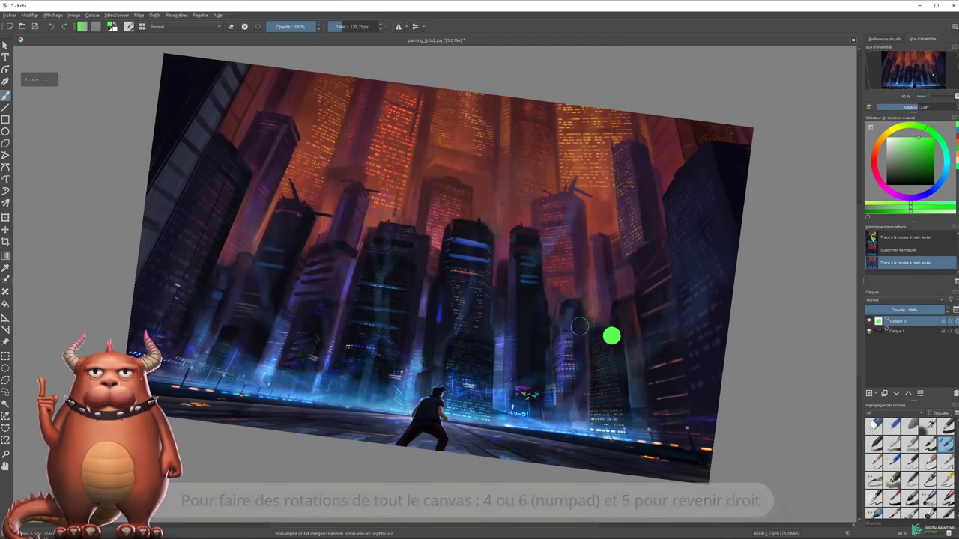
{"action": "key", "text": "KP_6"}
{"action": "key", "text": "KP_6"}
{"action": "key", "text": "KP_4"}
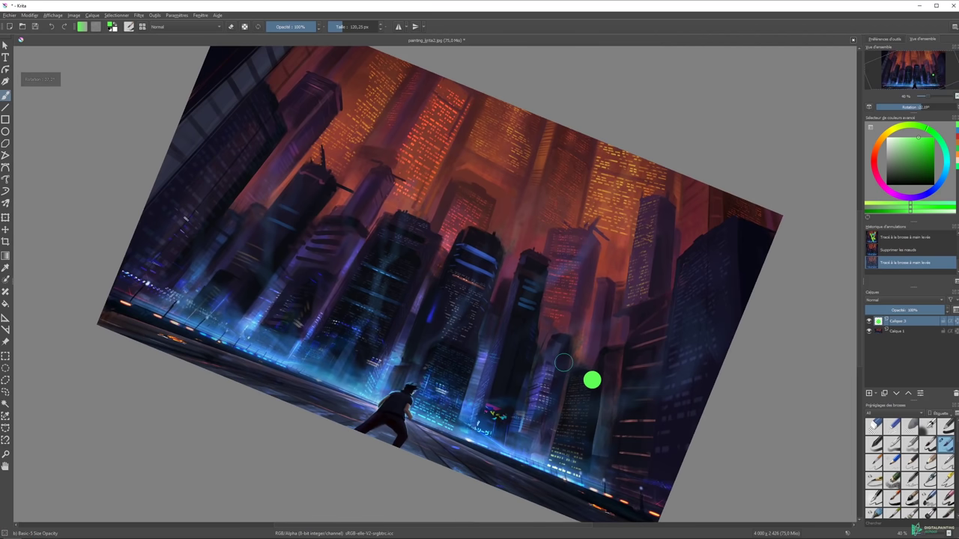
{"action": "key", "text": "KP_4"}
{"action": "key", "text": "KP_4"}
{"action": "key", "text": "KP_4"}
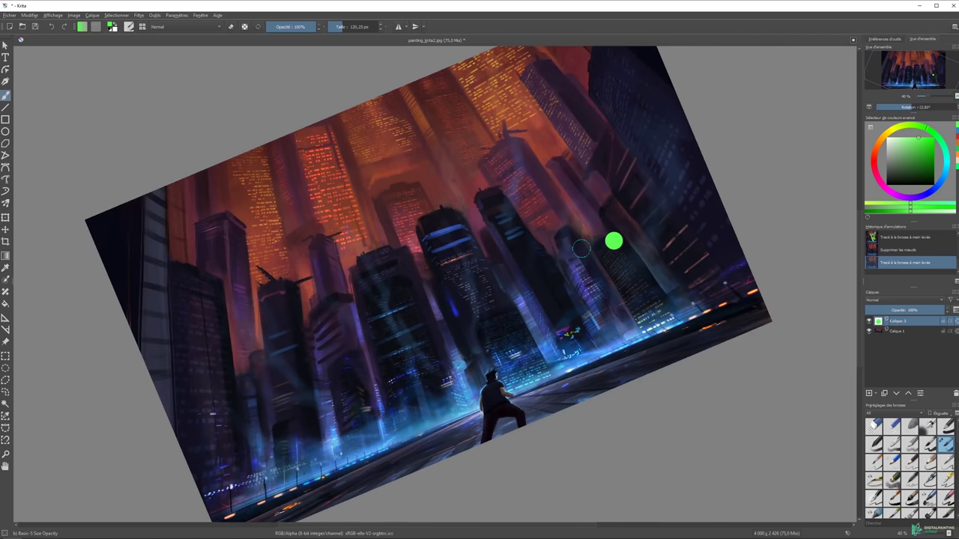
{"action": "key", "text": "KP_4"}
{"action": "key", "text": "KP_4"}
{"action": "key", "text": "KP_6"}
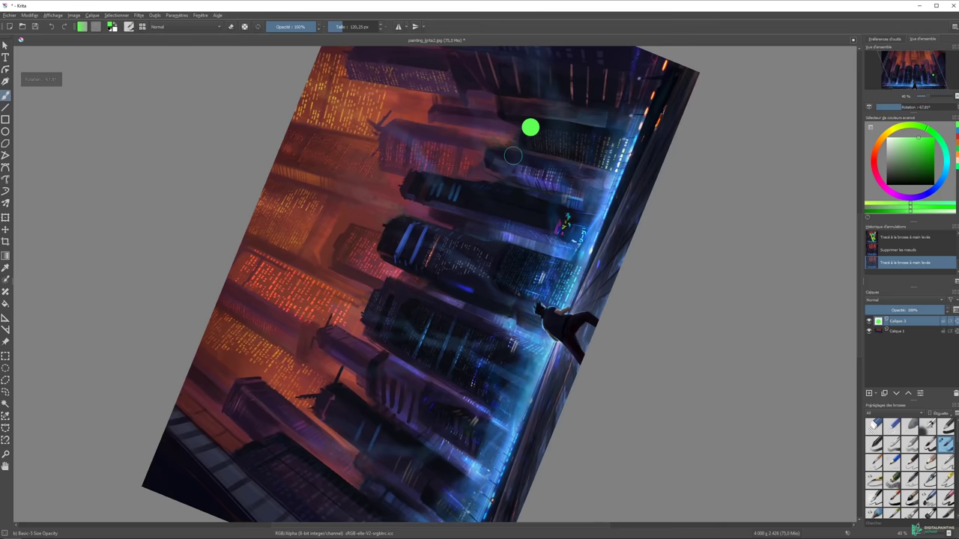
{"action": "key", "text": "KP_6"}
{"action": "key", "text": "KP_6"}
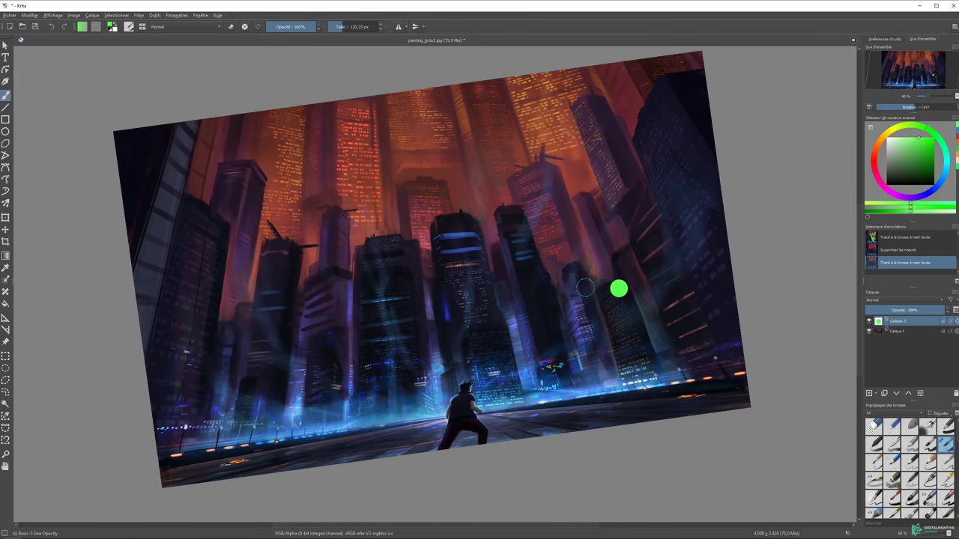
{"action": "key", "text": "KP_5"}
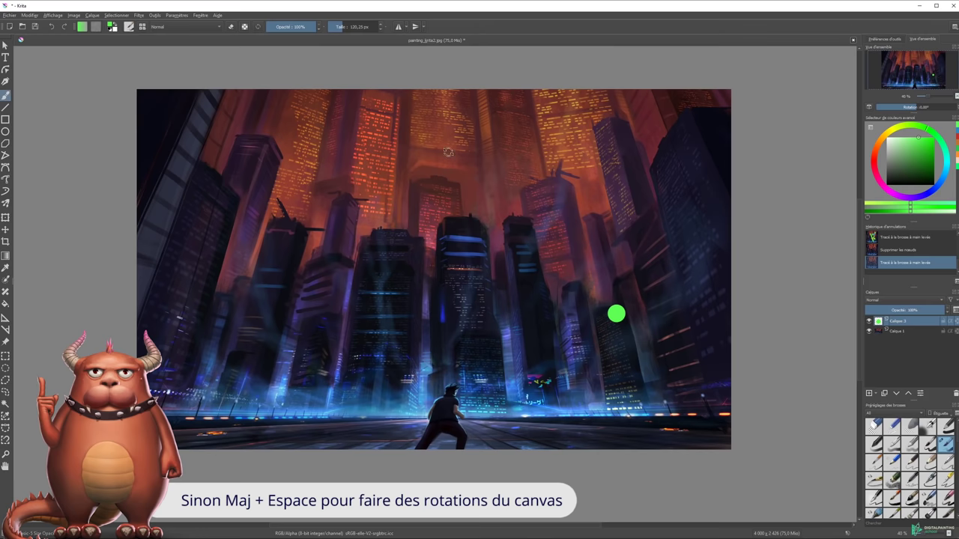
Tilt the view with rotation drags, undo the stray green stroke and dot, and reset rotation with 5.
{"action": "mouse_move", "coordinate": [453, 155]}
{"action": "left_mouse_down"}
{"action": "mouse_move", "coordinate": [492, 175]}
{"action": "mouse_move", "coordinate": [397, 190]}
{"action": "mouse_move", "coordinate": [363, 353]}
{"action": "mouse_move", "coordinate": [416, 194]}
{"action": "mouse_move", "coordinate": [390, 184]}
{"action": "left_mouse_up"}
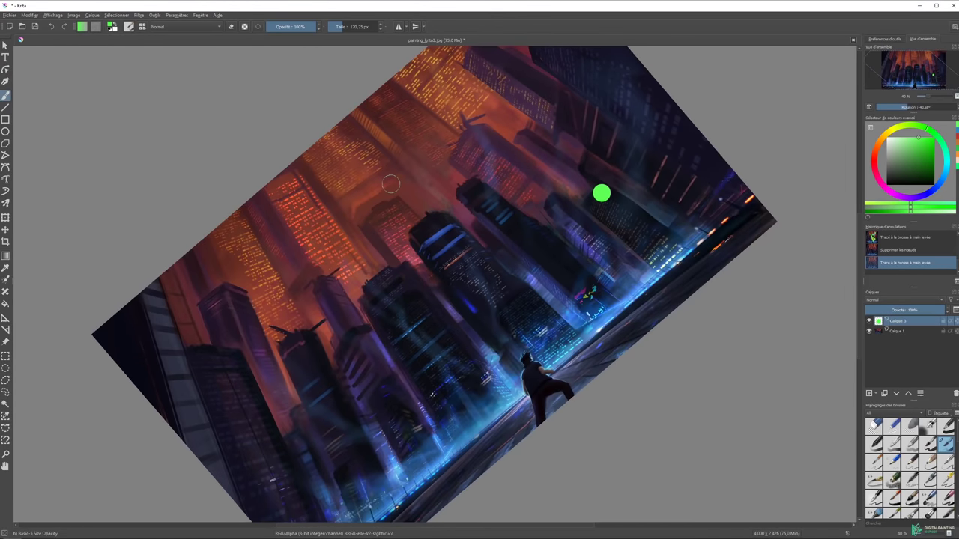
{"action": "left_click_drag", "start_coordinate": [390, 183], "coordinate": [466, 181]}
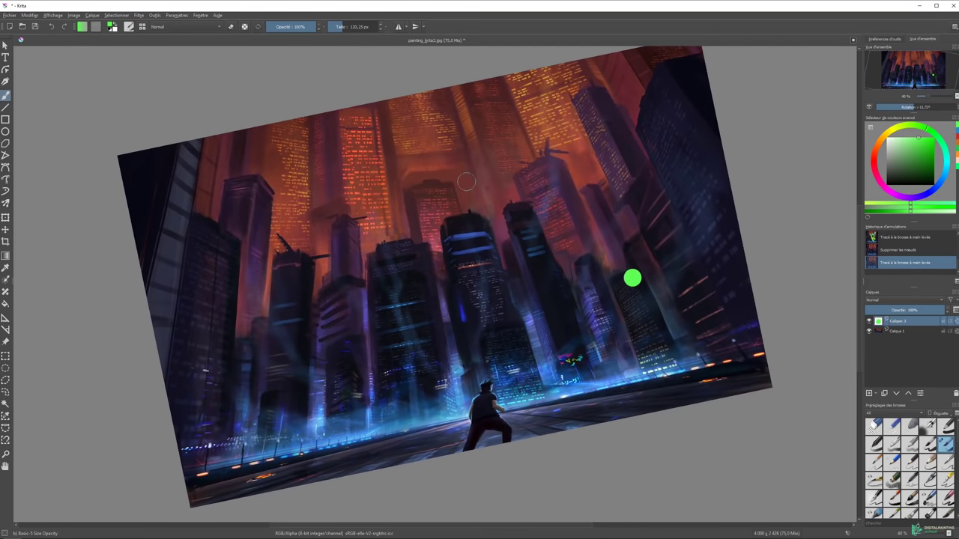
{"action": "mouse_move", "coordinate": [466, 181]}
{"action": "left_mouse_down"}
{"action": "mouse_move", "coordinate": [486, 174]}
{"action": "mouse_move", "coordinate": [449, 267]}
{"action": "mouse_move", "coordinate": [551, 221]}
{"action": "left_mouse_up"}
{"action": "key", "text": "ctrl+z"}
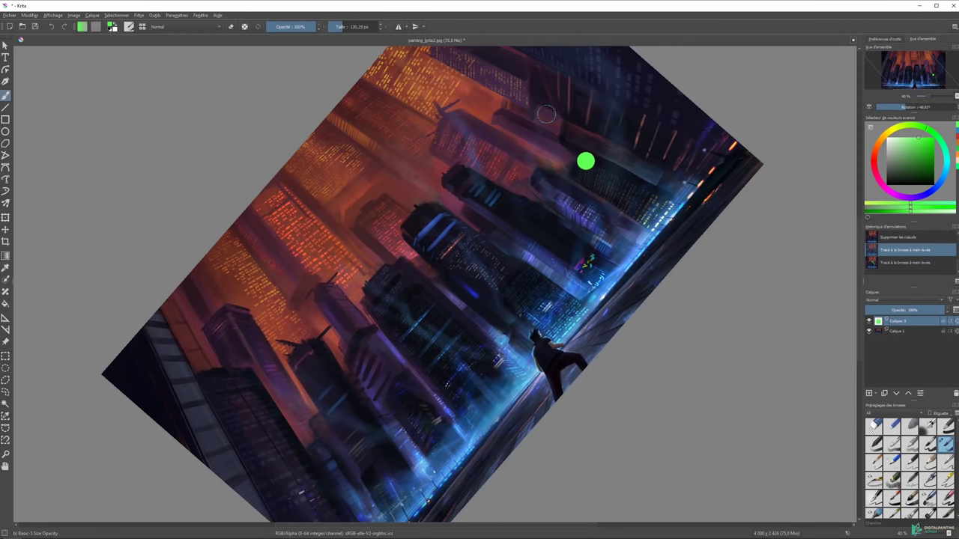
{"action": "key", "text": "5"}
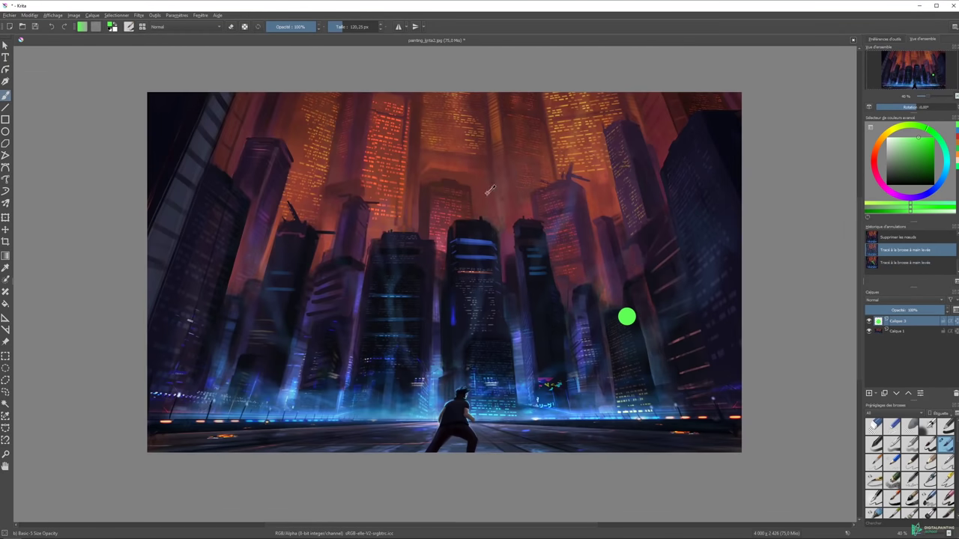
{"action": "key", "text": "ctrl+z"}
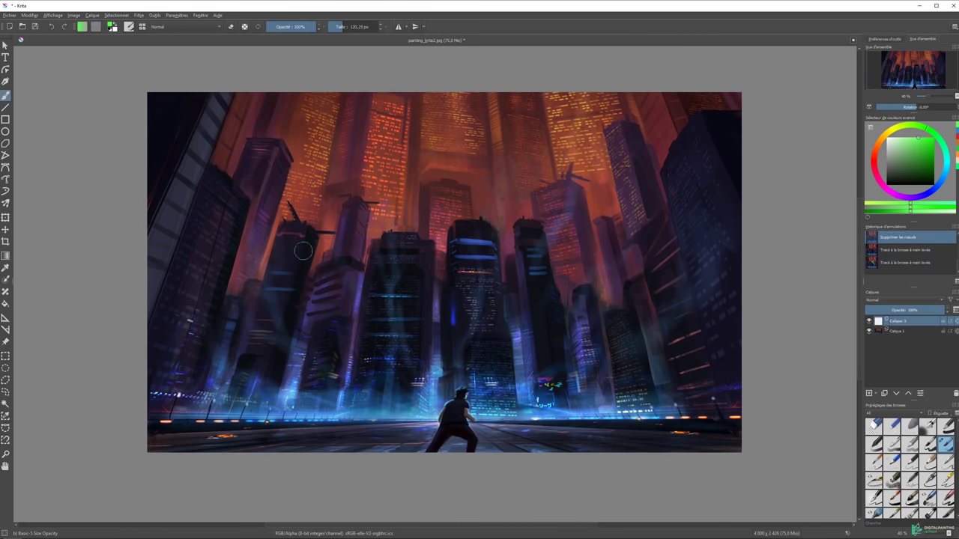
{"action": "left_click", "coordinate": [6, 455]}
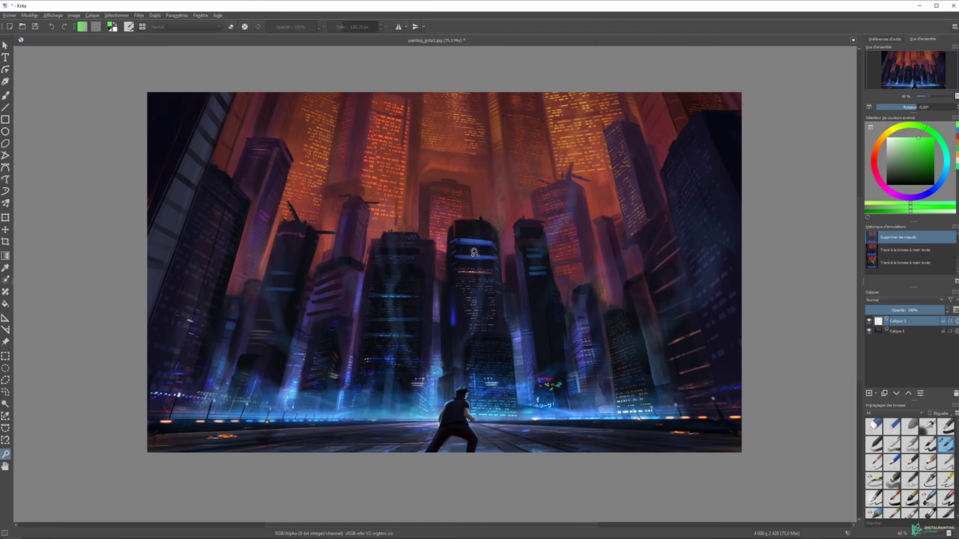
{"action": "left_click_drag", "start_coordinate": [473, 249], "coordinate": [666, 397]}
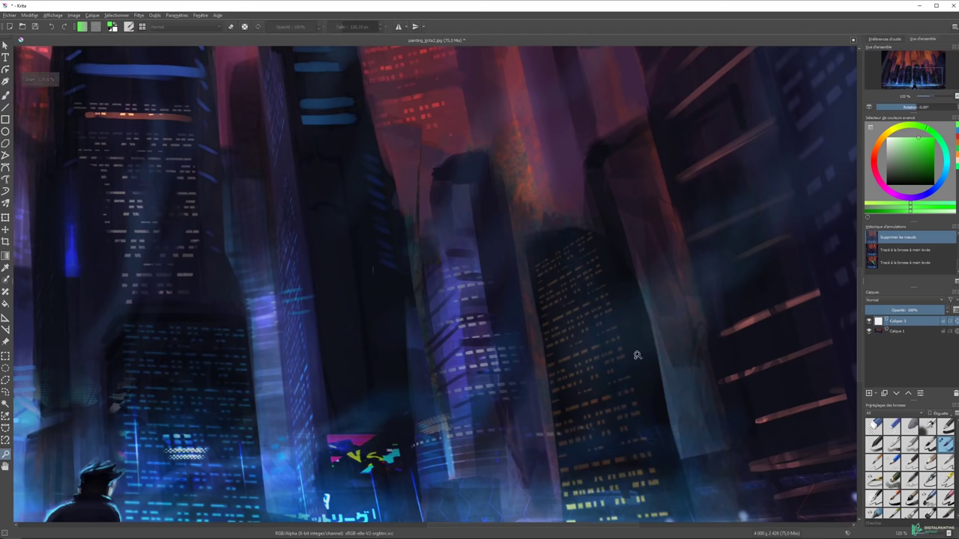
{"action": "left_click_drag", "start_coordinate": [314, 137], "coordinate": [518, 307]}
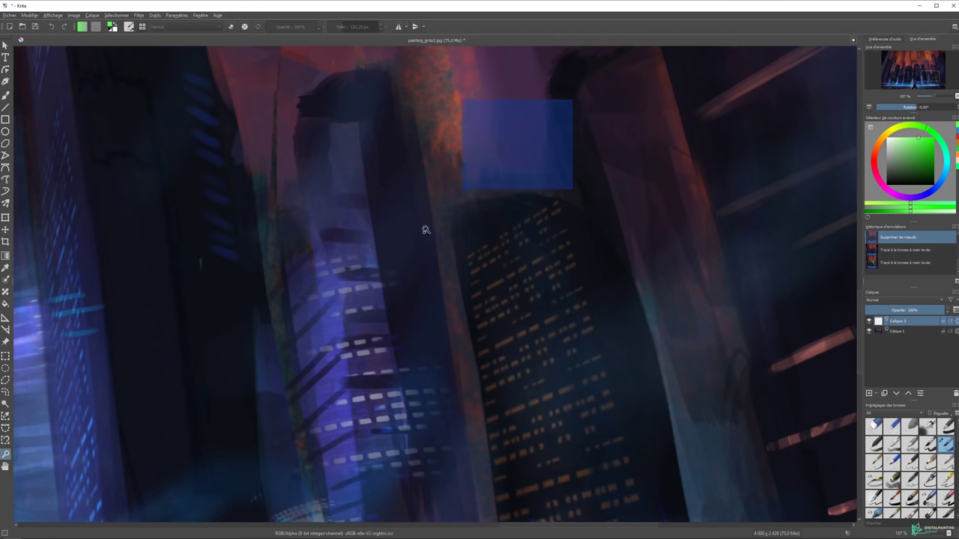
{"action": "key", "text": "minus"}
{"action": "key", "text": "minus"}
{"action": "key", "text": "minus"}
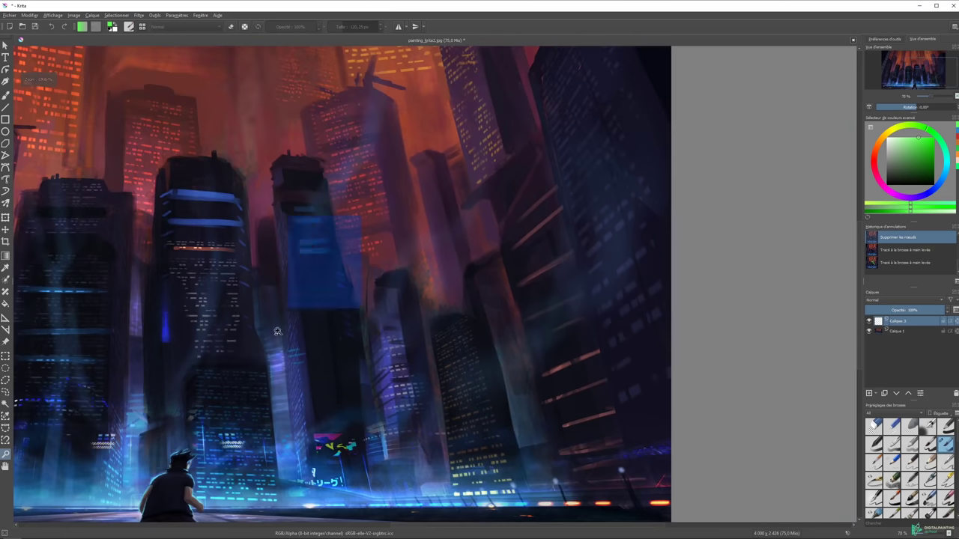
{"action": "key", "text": "minus"}
{"action": "key", "text": "b"}
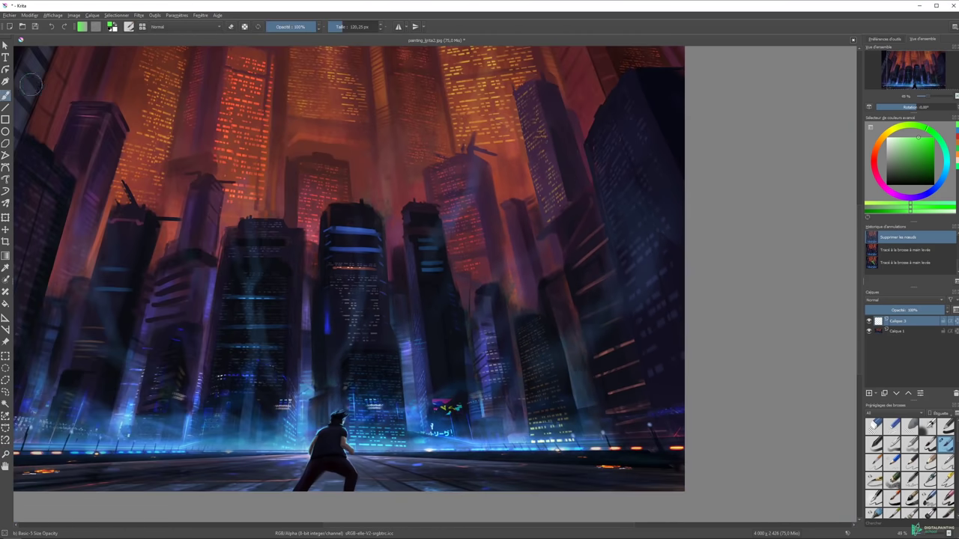
{"action": "left_click_drag", "start_coordinate": [201, 152], "coordinate": [433, 171]}
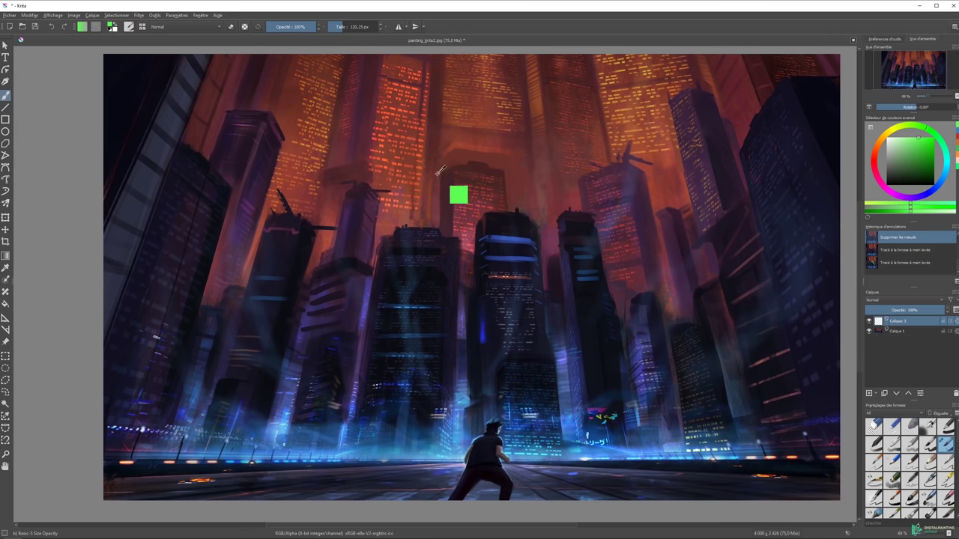
{"action": "mouse_move", "coordinate": [429, 180]}
{"action": "left_mouse_down"}
{"action": "mouse_move", "coordinate": [507, 258]}
{"action": "mouse_move", "coordinate": [466, 225]}
{"action": "mouse_move", "coordinate": [489, 246]}
{"action": "mouse_move", "coordinate": [484, 220]}
{"action": "mouse_move", "coordinate": [465, 226]}
{"action": "mouse_move", "coordinate": [466, 174]}
{"action": "left_mouse_up"}
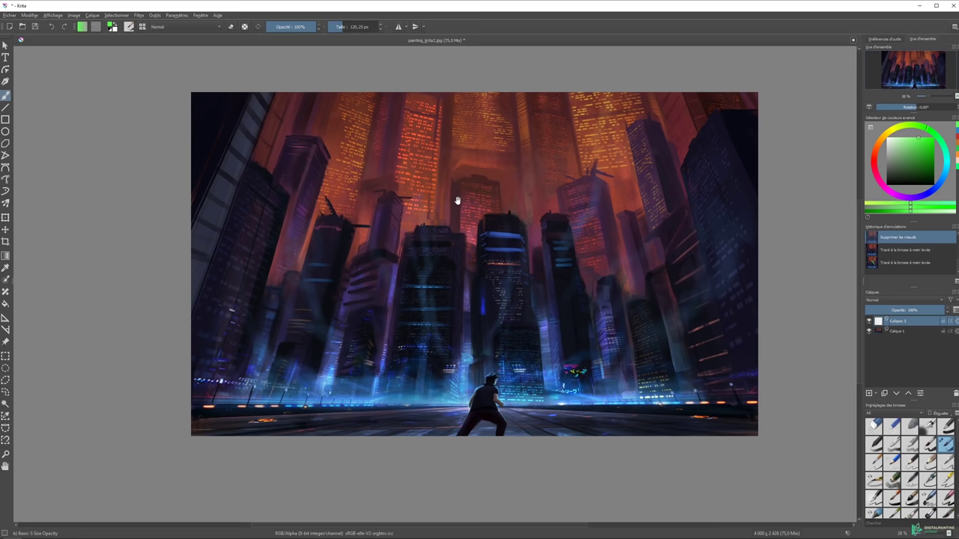
Pan, rotate and zoom the view around the city painting.
{"action": "mouse_move", "coordinate": [465, 212]}
{"action": "left_mouse_down"}
{"action": "mouse_move", "coordinate": [336, 157]}
{"action": "mouse_move", "coordinate": [188, 332]}
{"action": "mouse_move", "coordinate": [597, 216]}
{"action": "mouse_move", "coordinate": [355, 196]}
{"action": "mouse_move", "coordinate": [420, 165]}
{"action": "mouse_move", "coordinate": [475, 167]}
{"action": "left_mouse_up"}
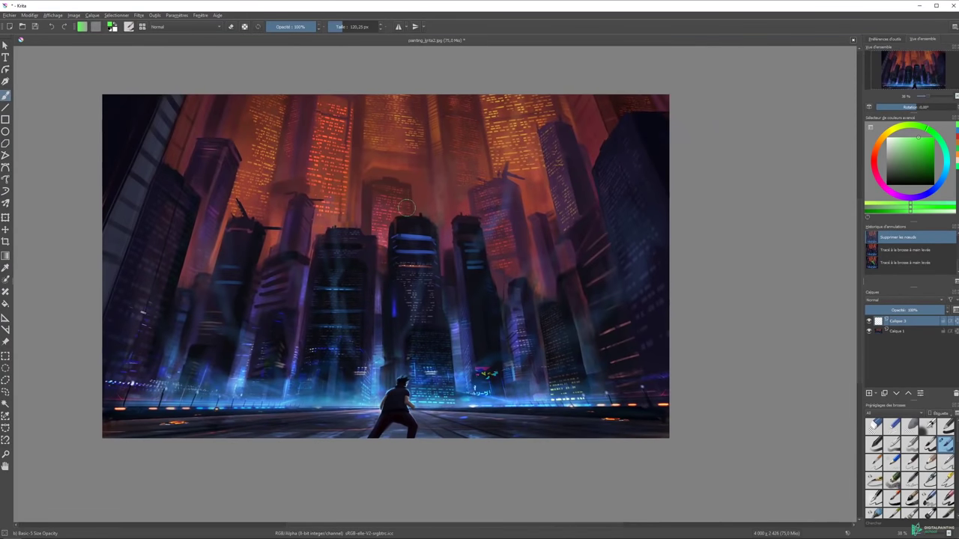
{"action": "mouse_move", "coordinate": [370, 207]}
{"action": "left_mouse_down"}
{"action": "mouse_move", "coordinate": [507, 182]}
{"action": "mouse_move", "coordinate": [346, 145]}
{"action": "left_mouse_up"}
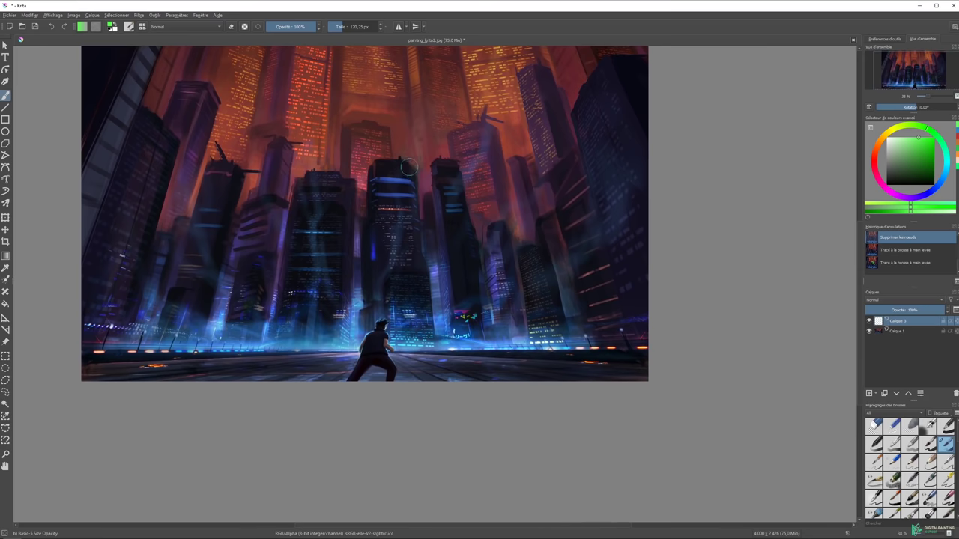
{"action": "mouse_move", "coordinate": [528, 151]}
{"action": "left_mouse_down"}
{"action": "mouse_move", "coordinate": [523, 113]}
{"action": "mouse_move", "coordinate": [430, 79]}
{"action": "left_mouse_up"}
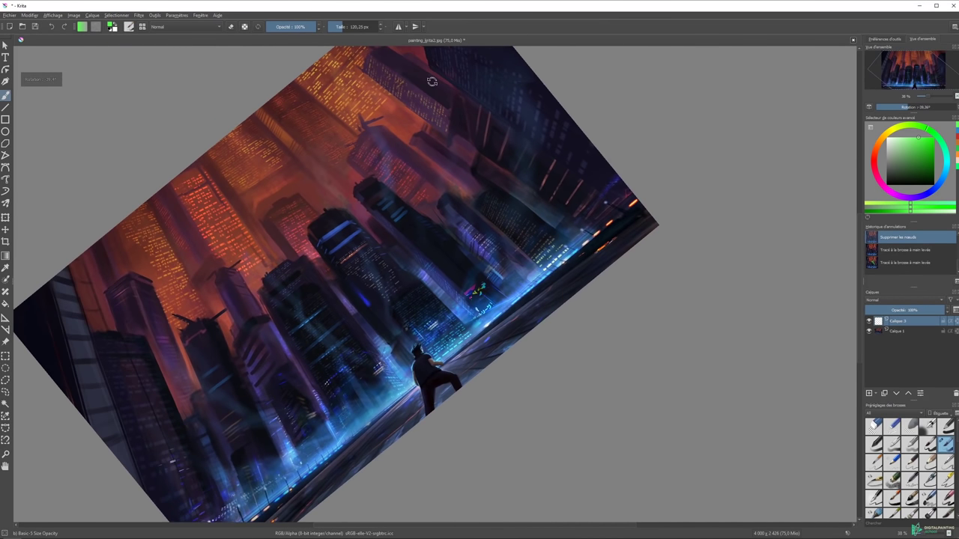
{"action": "mouse_move", "coordinate": [483, 146]}
{"action": "left_mouse_down"}
{"action": "mouse_move", "coordinate": [406, 149]}
{"action": "mouse_move", "coordinate": [387, 188]}
{"action": "mouse_move", "coordinate": [649, 169]}
{"action": "mouse_move", "coordinate": [484, 168]}
{"action": "mouse_move", "coordinate": [528, 254]}
{"action": "mouse_move", "coordinate": [535, 248]}
{"action": "mouse_move", "coordinate": [502, 212]}
{"action": "left_mouse_up"}
Reset the view rotation to upright and settle the zoom at 50%.
{"action": "key", "text": "5"}
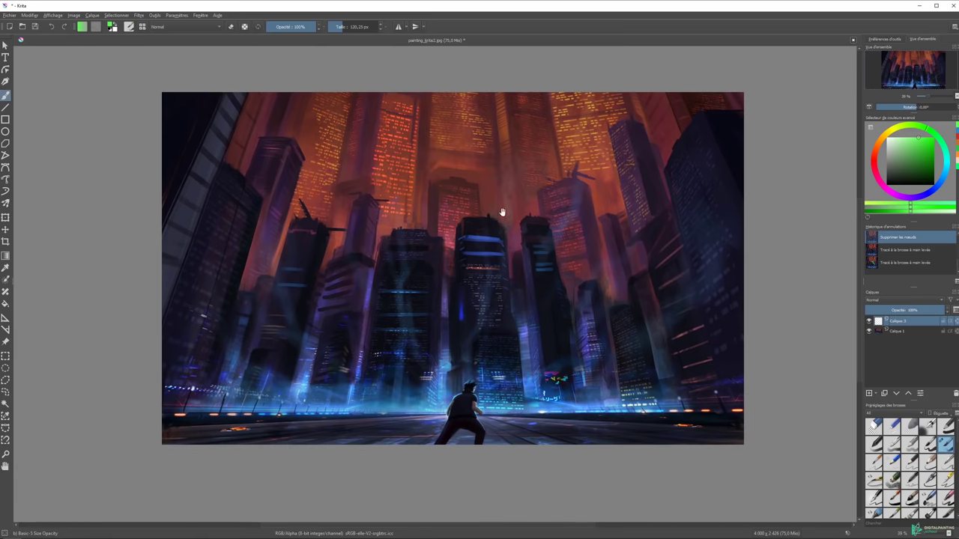
{"action": "key", "text": "minus"}
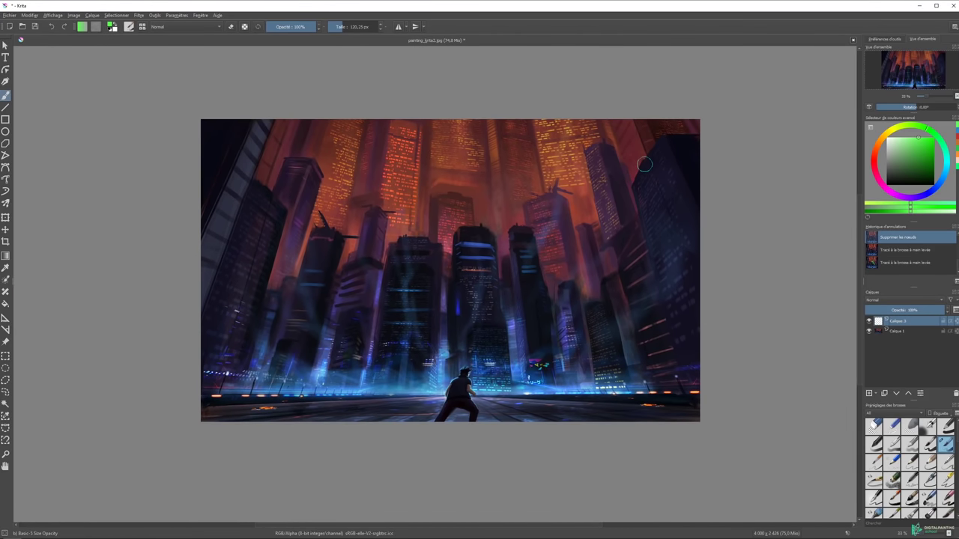
{"action": "key", "text": "plus"}
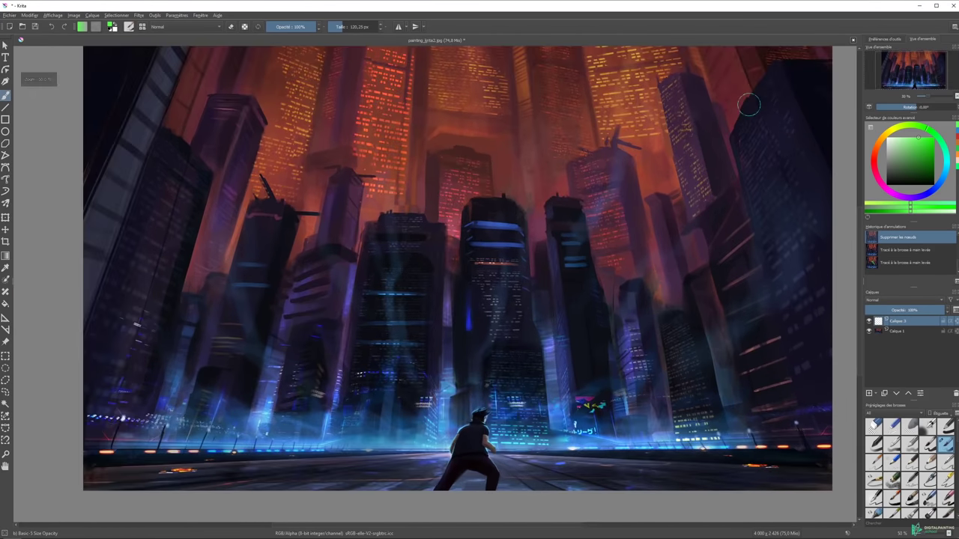
{"action": "key", "text": "minus"}
{"action": "key", "text": "plus"}
{"action": "key", "text": "minus"}
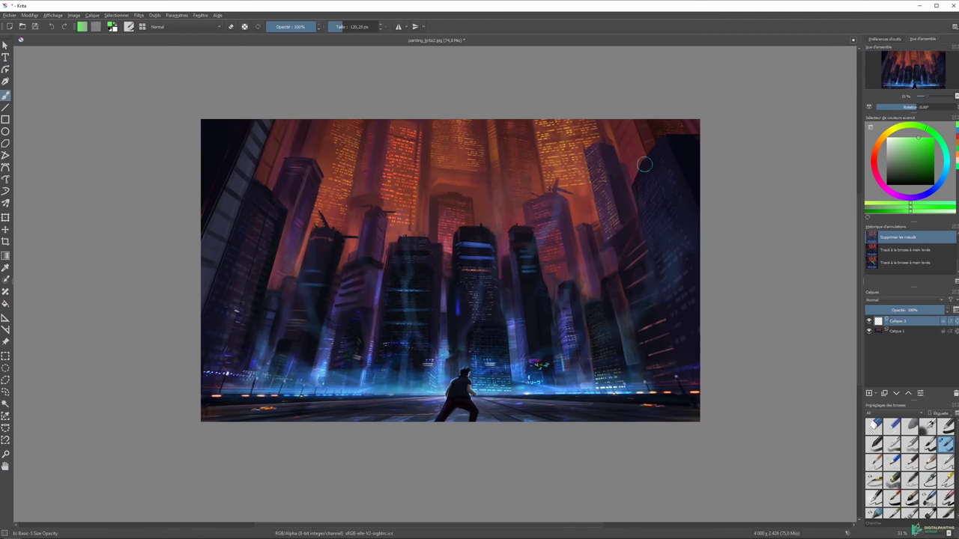
{"action": "key", "text": "plus"}
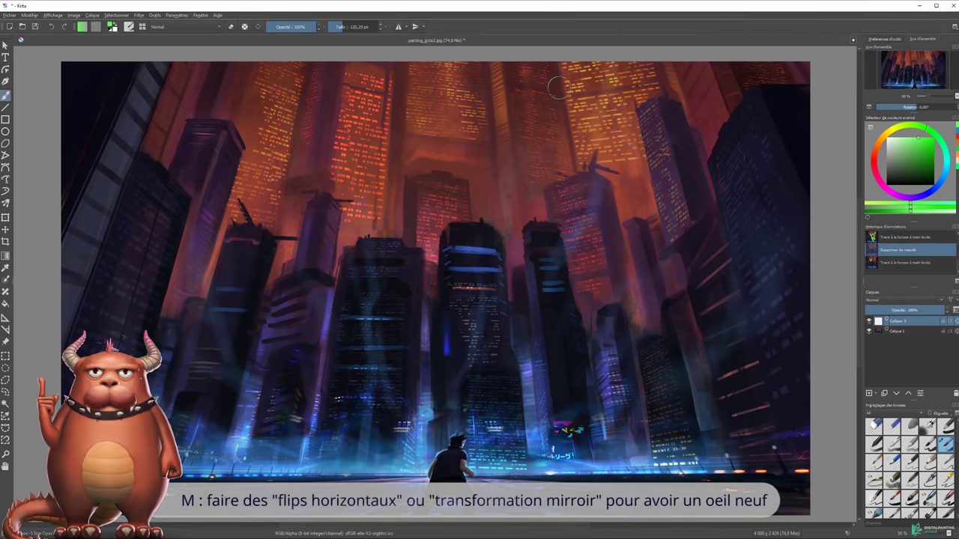
Toggle the horizontal mirror view several times with M and the Overview button, then zoom out.
{"action": "key", "text": "m"}
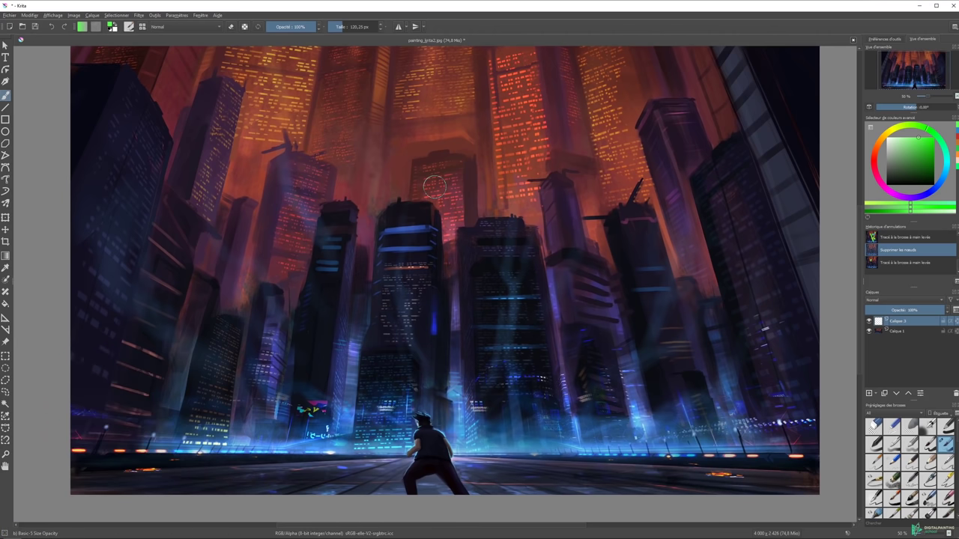
{"action": "key", "text": "m"}
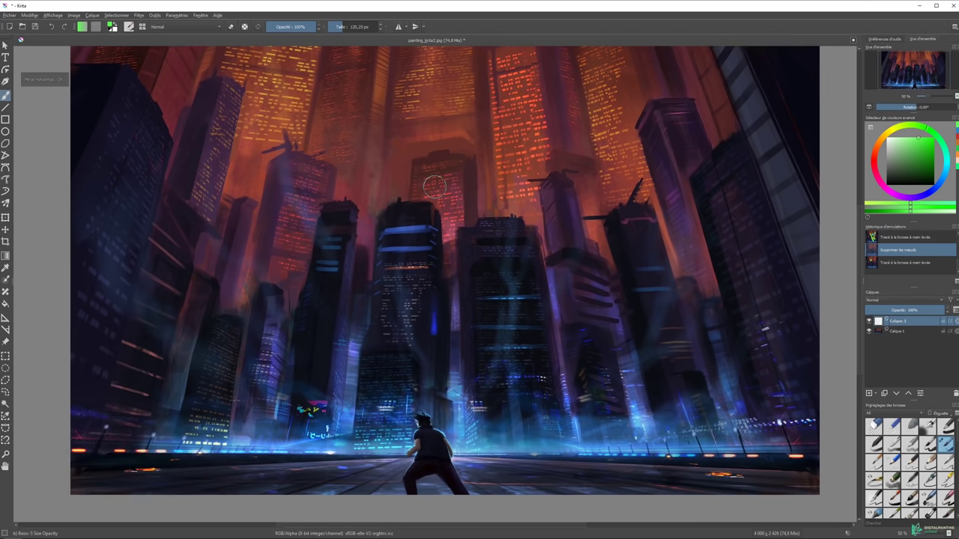
{"action": "key", "text": "m"}
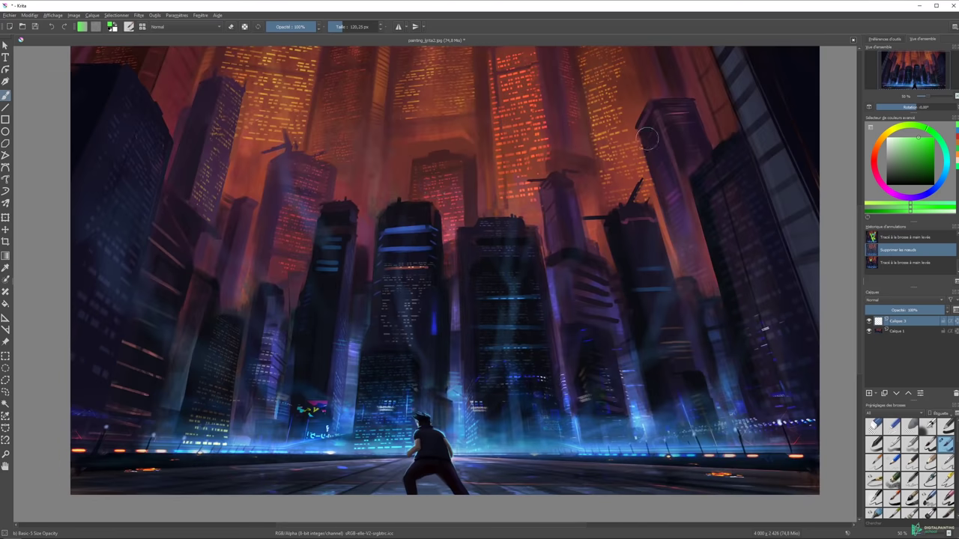
{"action": "left_click", "coordinate": [869, 109]}
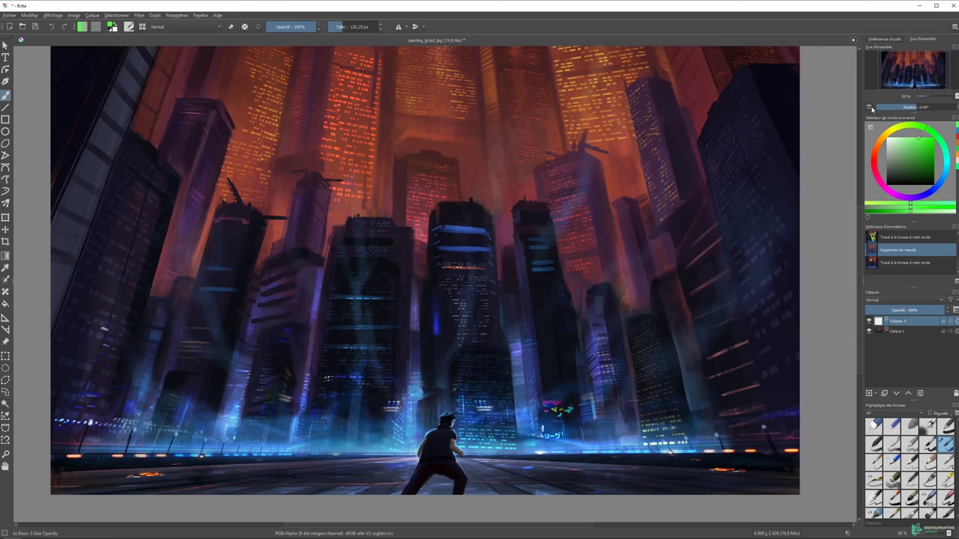
{"action": "left_click", "coordinate": [869, 109]}
{"action": "key", "text": "m"}
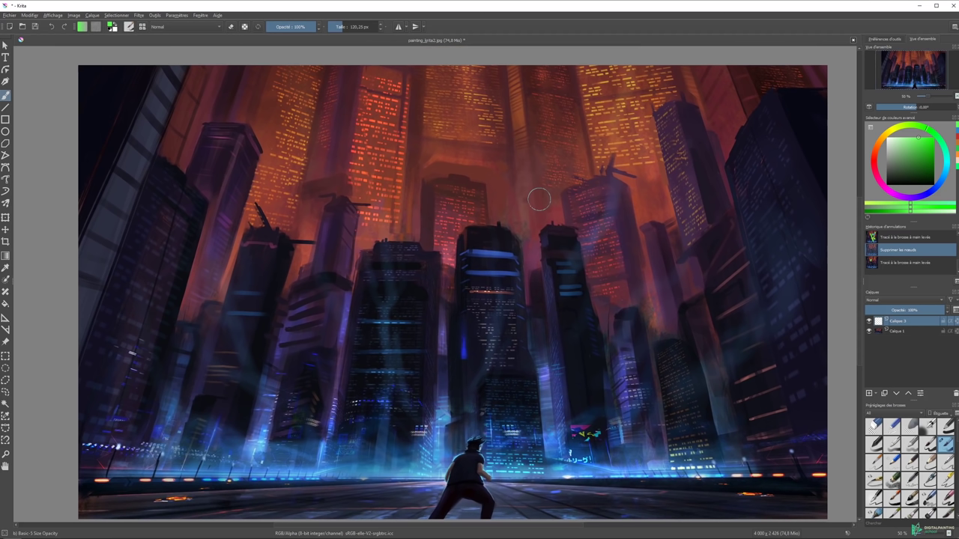
{"action": "left_click_drag", "start_coordinate": [493, 225], "coordinate": [489, 216]}
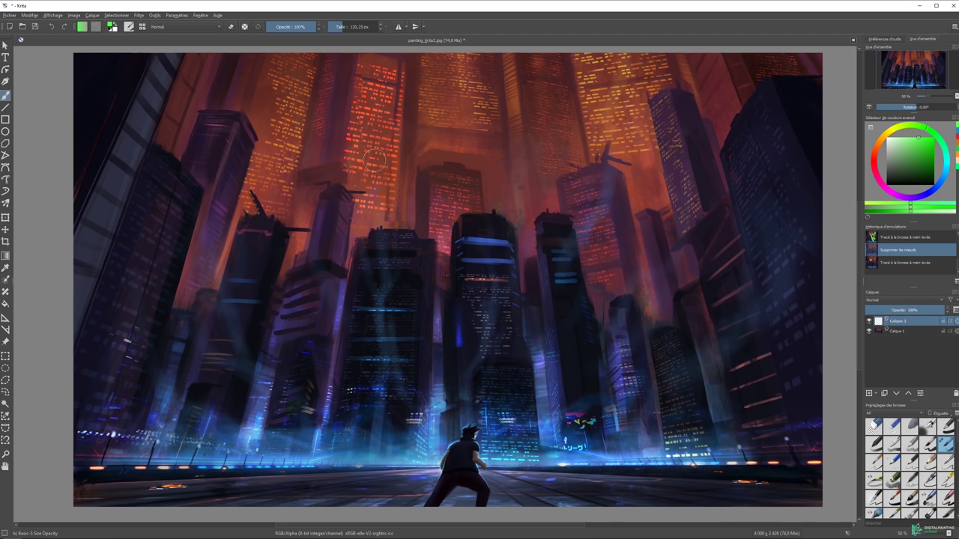
{"action": "key", "text": "m"}
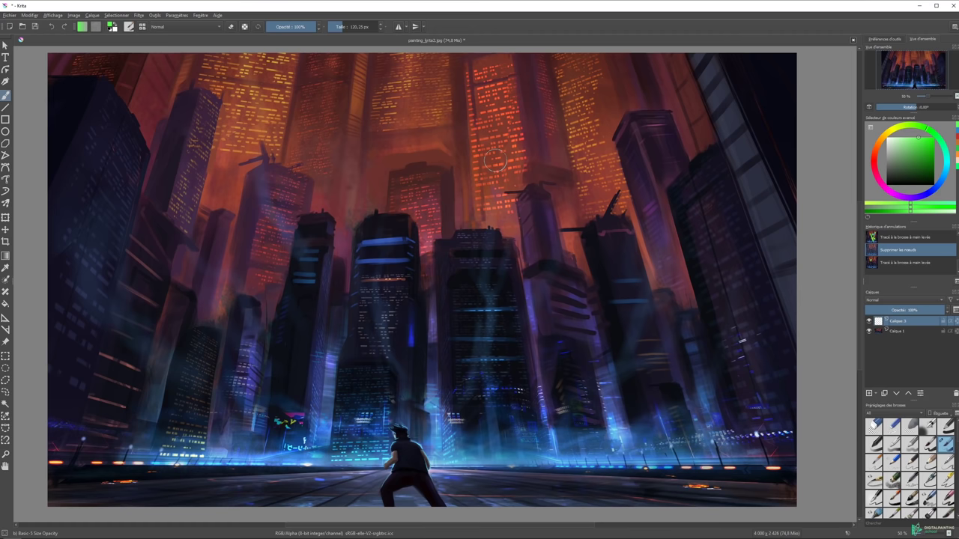
{"action": "key", "text": "m"}
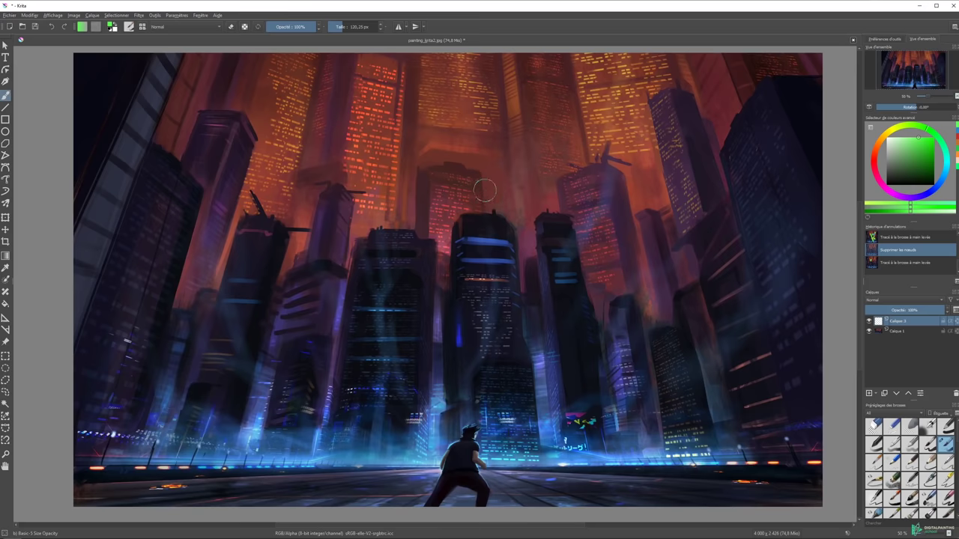
{"action": "key", "text": "minus"}
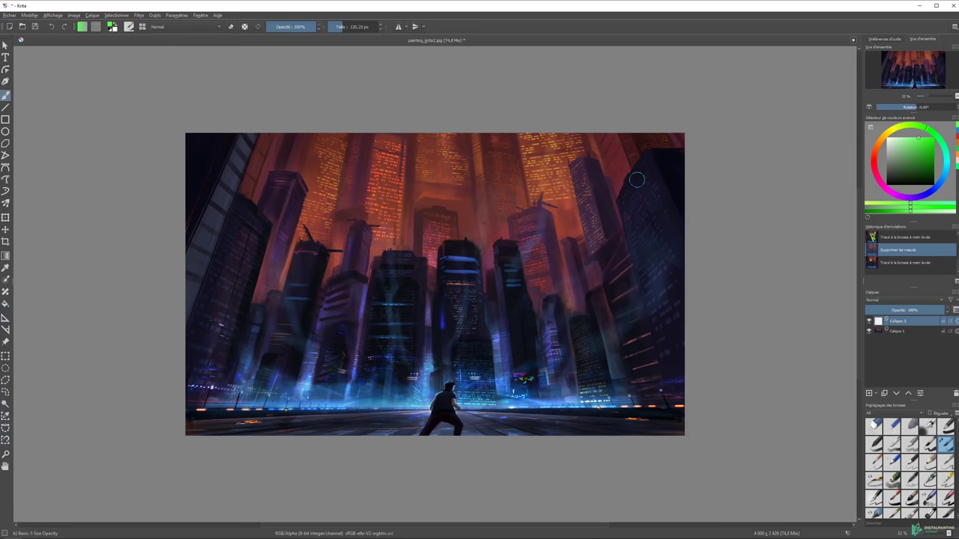
{"action": "key", "text": "1"}
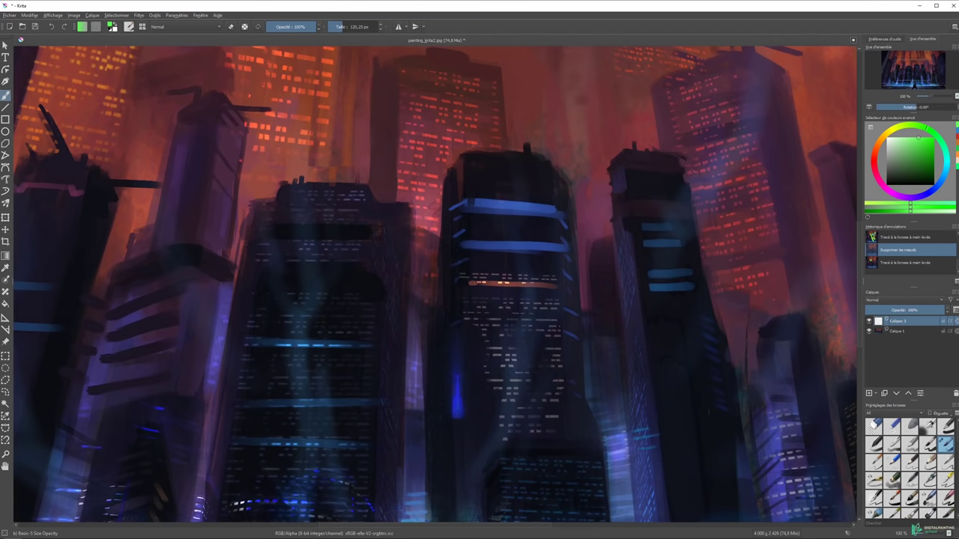
{"action": "mouse_move", "coordinate": [321, 207]}
{"action": "left_mouse_down"}
{"action": "mouse_move", "coordinate": [454, 192]}
{"action": "mouse_move", "coordinate": [407, 167]}
{"action": "left_mouse_up"}
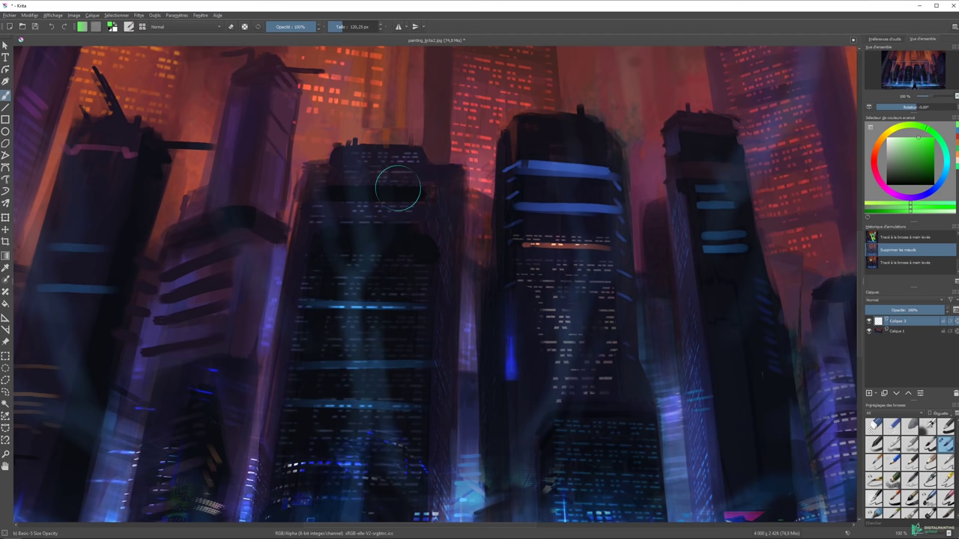
{"action": "key", "text": "2"}
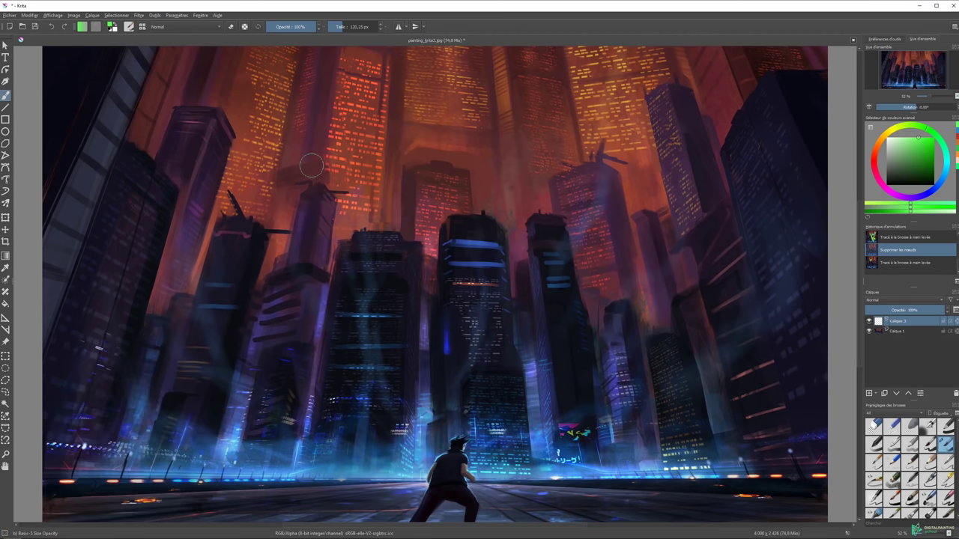
{"action": "scroll", "coordinate": [312, 166], "scroll_direction": "up", "scroll_amount": 1}
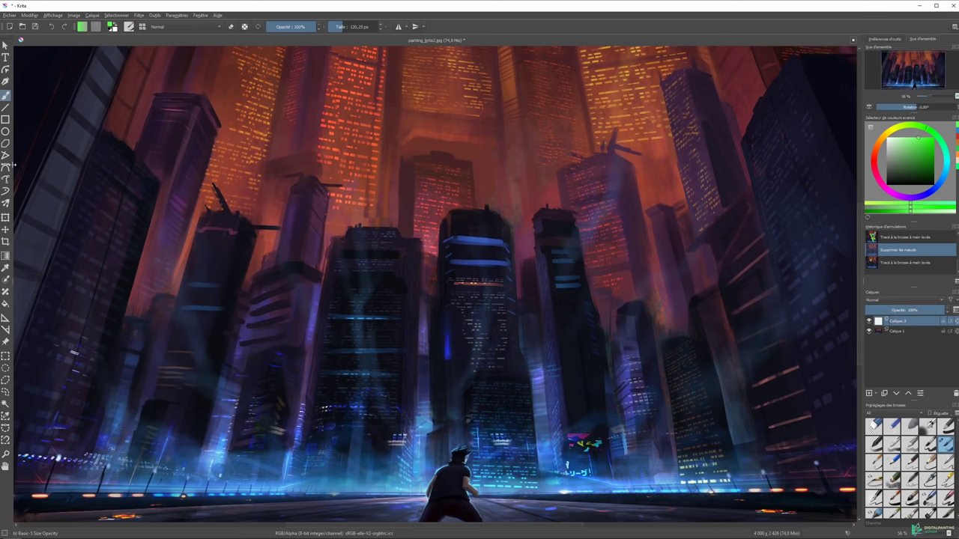
{"action": "mouse_move", "coordinate": [513, 141]}
{"action": "left_mouse_down"}
{"action": "mouse_move", "coordinate": [504, 130]}
{"action": "mouse_move", "coordinate": [492, 217]}
{"action": "mouse_move", "coordinate": [531, 160]}
{"action": "mouse_move", "coordinate": [492, 218]}
{"action": "left_mouse_up"}
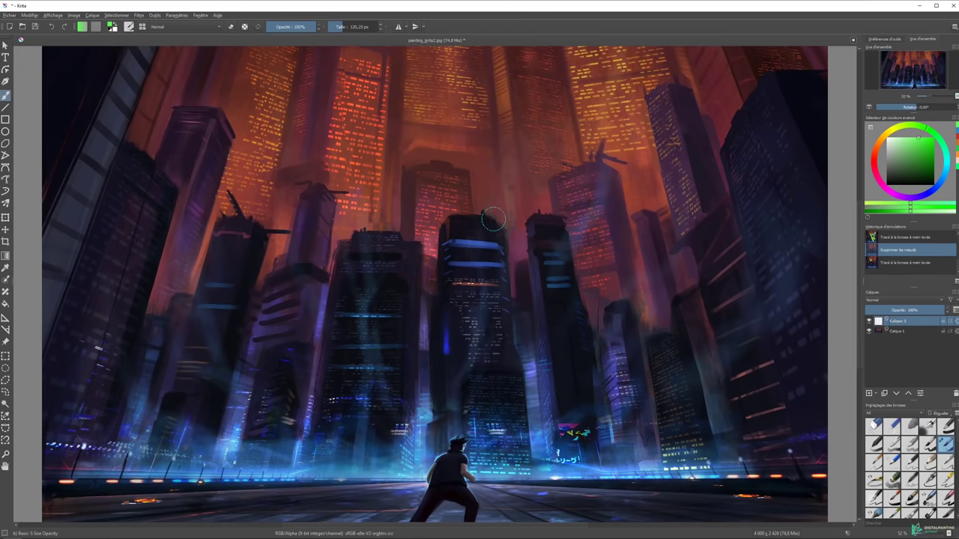
{"action": "left_click_drag", "start_coordinate": [433, 228], "coordinate": [419, 243]}
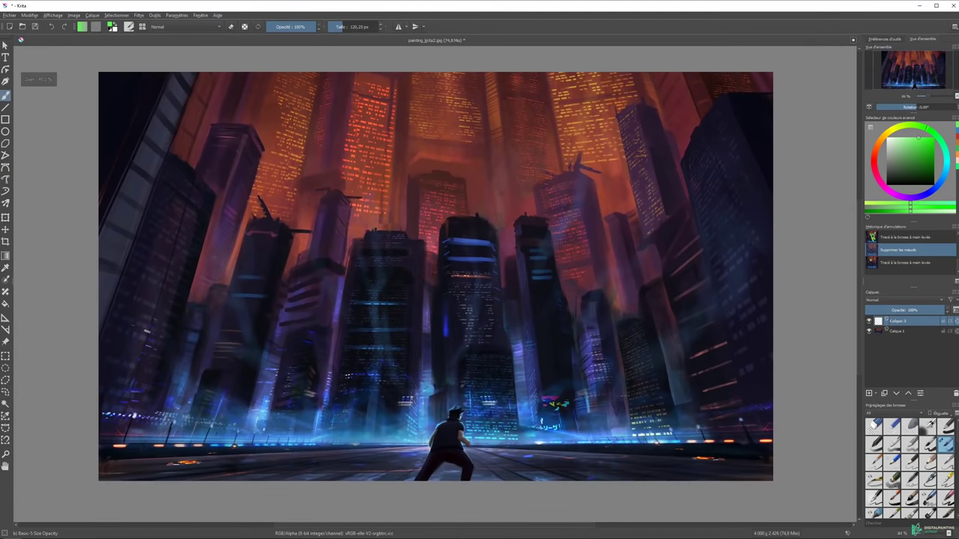
{"action": "left_click_drag", "start_coordinate": [511, 259], "coordinate": [493, 147]}
Switch to the Basic-3 Flow preset at about 86 px, and clear a green test stroke.
{"action": "key", "text": "slash"}
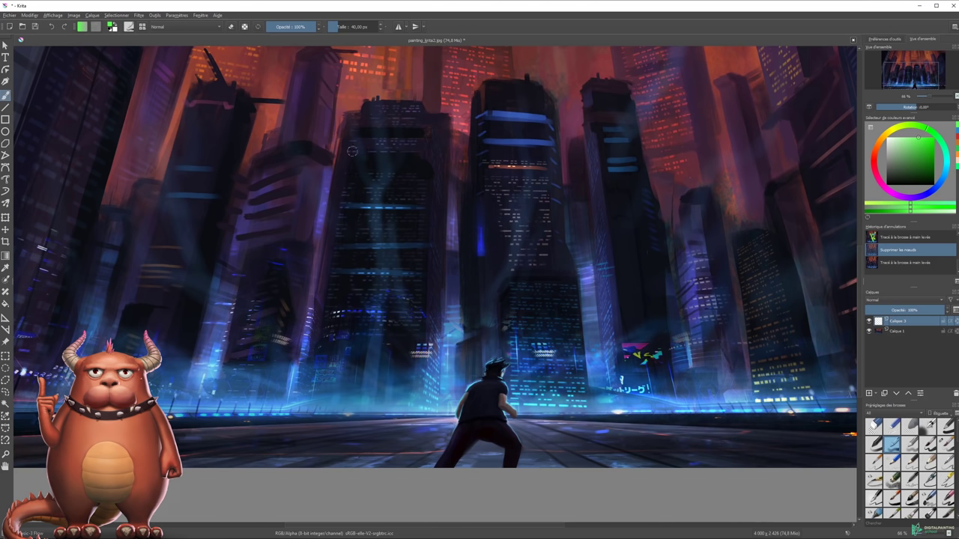
{"action": "left_click_drag", "start_coordinate": [345, 142], "coordinate": [307, 191]}
{"action": "key", "text": "Delete"}
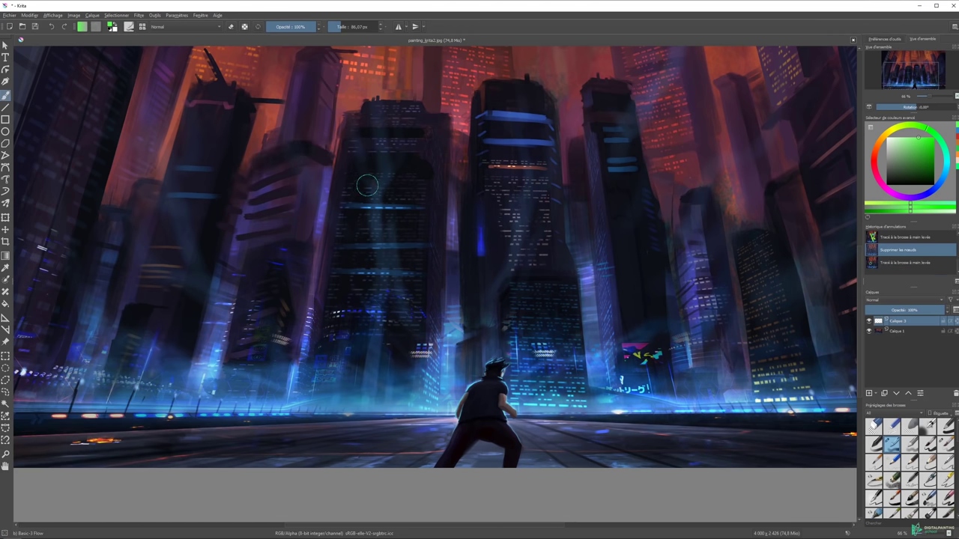
Paint a broad green scribble over the buildings and carve letter shapes into it with eraser mode.
{"action": "mouse_move", "coordinate": [423, 126]}
{"action": "left_mouse_down"}
{"action": "mouse_move", "coordinate": [430, 190]}
{"action": "mouse_move", "coordinate": [344, 293]}
{"action": "mouse_move", "coordinate": [357, 262]}
{"action": "mouse_move", "coordinate": [467, 158]}
{"action": "mouse_move", "coordinate": [321, 178]}
{"action": "mouse_move", "coordinate": [328, 160]}
{"action": "left_mouse_up"}
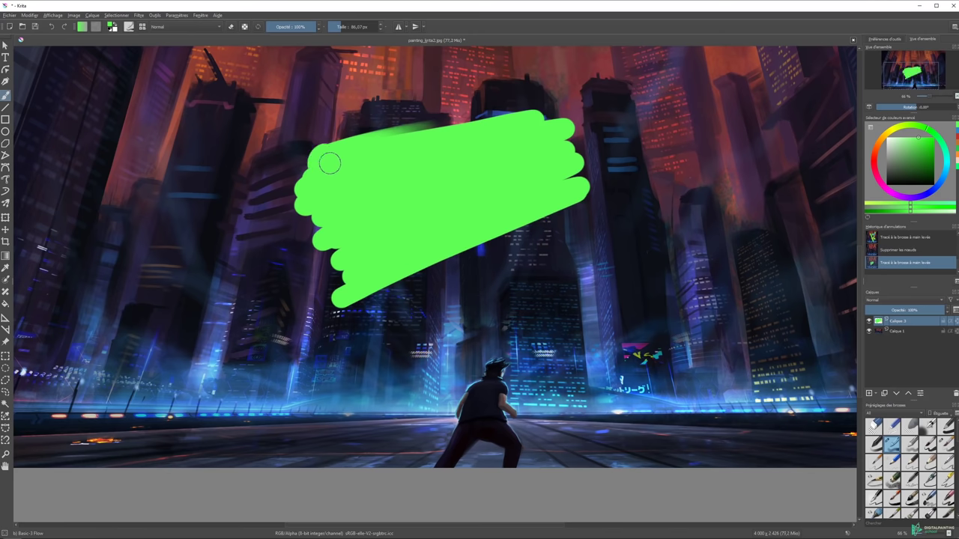
{"action": "key", "text": "e"}
{"action": "left_click", "coordinate": [231, 30]}
{"action": "left_click", "coordinate": [231, 27]}
{"action": "left_click_drag", "start_coordinate": [408, 126], "coordinate": [498, 166]}
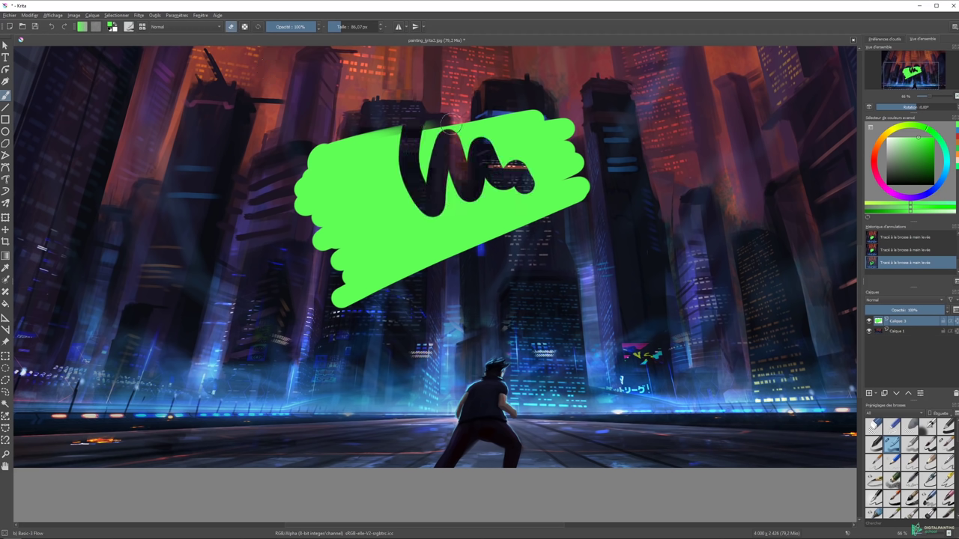
{"action": "left_click_drag", "start_coordinate": [438, 122], "coordinate": [424, 189]}
{"action": "key", "text": "e"}
{"action": "mouse_move", "coordinate": [431, 141]}
{"action": "left_mouse_down"}
{"action": "mouse_move", "coordinate": [428, 161]}
{"action": "mouse_move", "coordinate": [354, 99]}
{"action": "mouse_move", "coordinate": [496, 92]}
{"action": "mouse_move", "coordinate": [528, 129]}
{"action": "left_mouse_up"}
{"action": "key", "text": "e"}
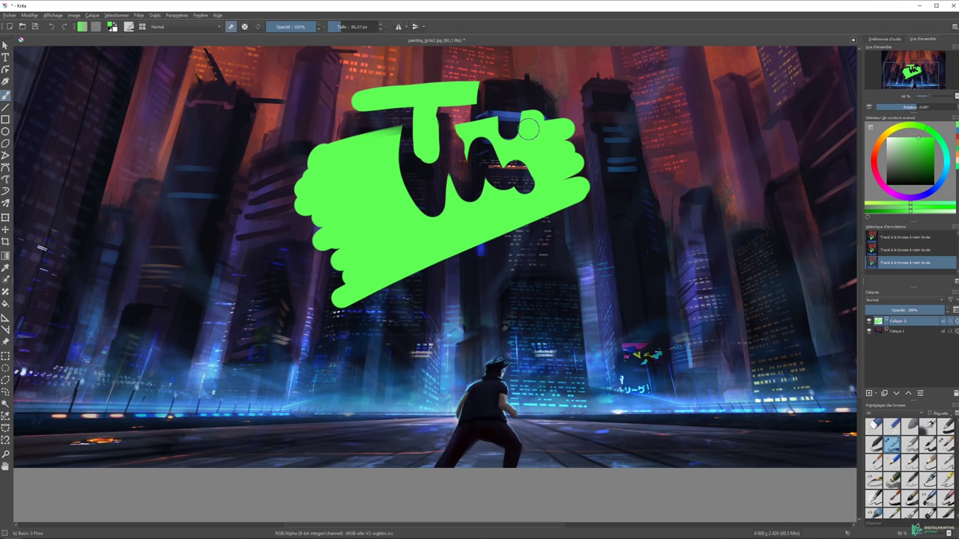
{"action": "mouse_move", "coordinate": [528, 129]}
{"action": "left_mouse_down"}
{"action": "mouse_move", "coordinate": [494, 123]}
{"action": "mouse_move", "coordinate": [480, 146]}
{"action": "mouse_move", "coordinate": [463, 126]}
{"action": "mouse_move", "coordinate": [510, 138]}
{"action": "left_mouse_up"}
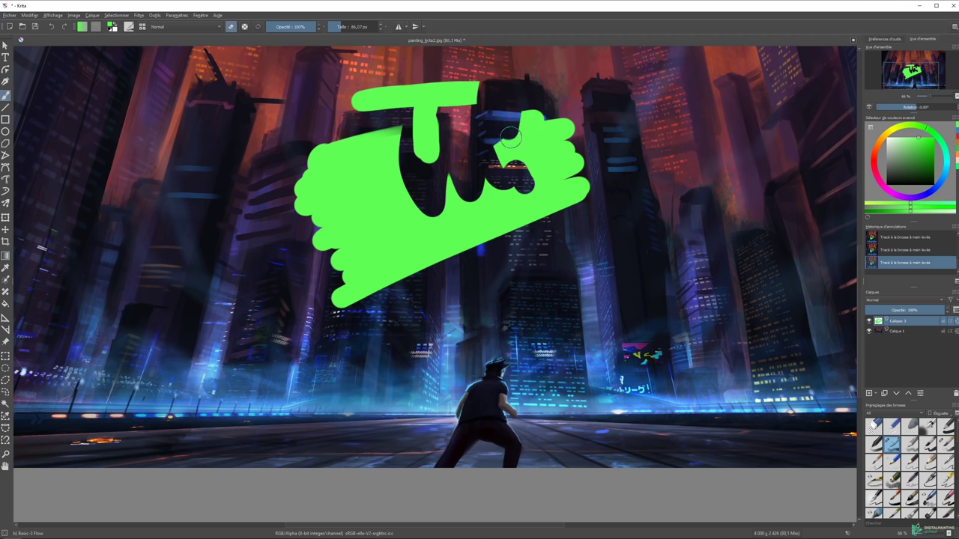
Add translucent, 75% and 100% opacity green strokes on the left and right, undoing the final arc.
{"action": "left_click", "coordinate": [306, 27]}
{"action": "key", "text": "e"}
{"action": "mouse_move", "coordinate": [288, 86]}
{"action": "left_mouse_down"}
{"action": "mouse_move", "coordinate": [243, 180]}
{"action": "mouse_move", "coordinate": [283, 292]}
{"action": "left_mouse_up"}
{"action": "left_click_drag", "start_coordinate": [636, 238], "coordinate": [543, 298]}
{"action": "left_click", "coordinate": [301, 27]}
{"action": "left_click_drag", "start_coordinate": [668, 215], "coordinate": [591, 269]}
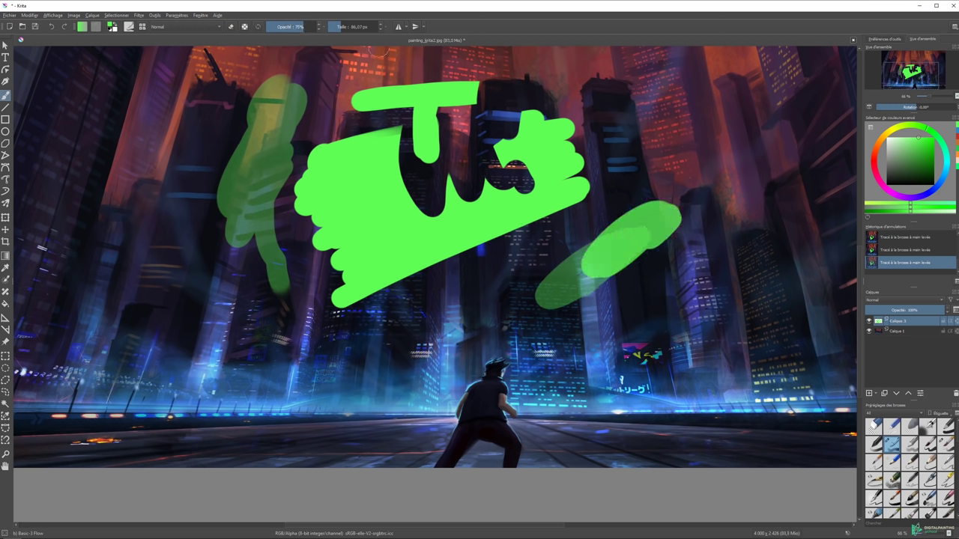
{"action": "left_click_drag", "start_coordinate": [310, 27], "coordinate": [330, 27]}
{"action": "left_click_drag", "start_coordinate": [674, 135], "coordinate": [692, 181]}
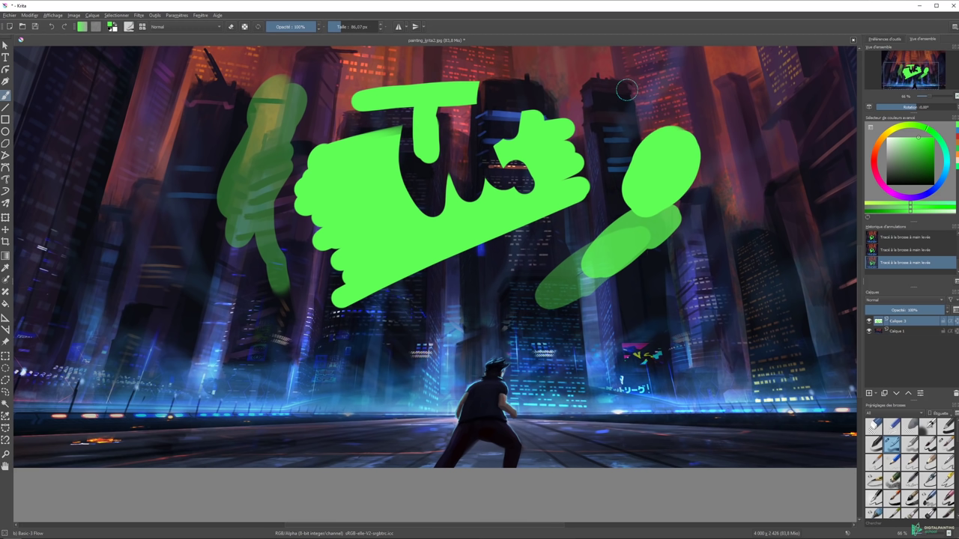
{"action": "mouse_move", "coordinate": [643, 92]}
{"action": "left_mouse_down"}
{"action": "mouse_move", "coordinate": [739, 170]}
{"action": "mouse_move", "coordinate": [434, 348]}
{"action": "left_mouse_up"}
{"action": "key", "text": "ctrl+z"}
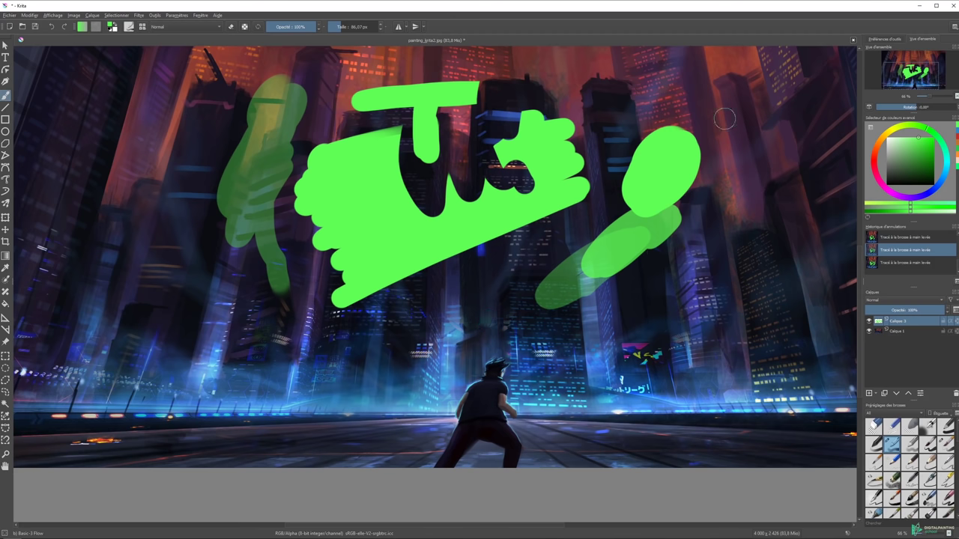
Paint more green S-shaped and curly strokes across the painting, undoing one short stroke.
{"action": "left_click_drag", "start_coordinate": [657, 99], "coordinate": [677, 323]}
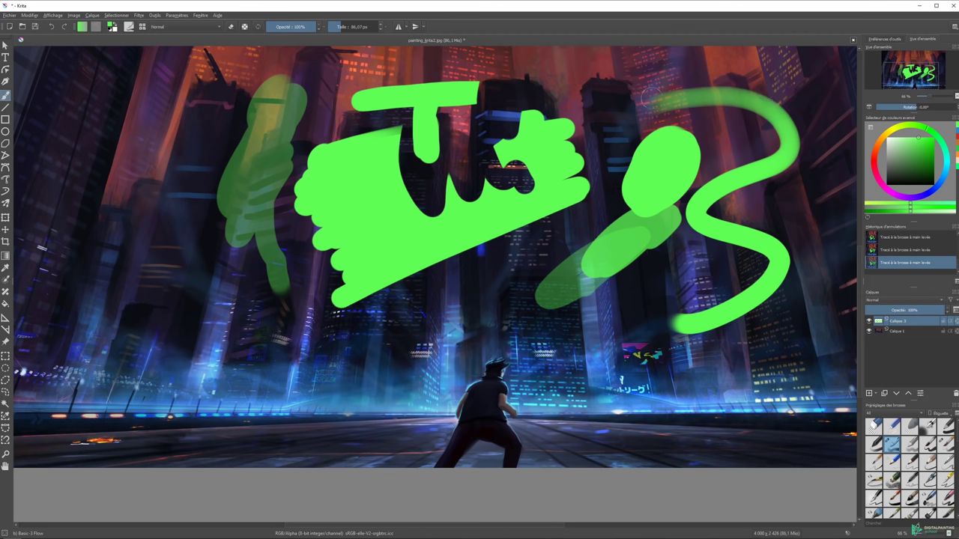
{"action": "left_click_drag", "start_coordinate": [713, 80], "coordinate": [580, 98]}
{"action": "key", "text": "ctrl+z"}
{"action": "mouse_move", "coordinate": [152, 115]}
{"action": "left_mouse_down"}
{"action": "mouse_move", "coordinate": [229, 289]}
{"action": "mouse_move", "coordinate": [455, 358]}
{"action": "left_mouse_up"}
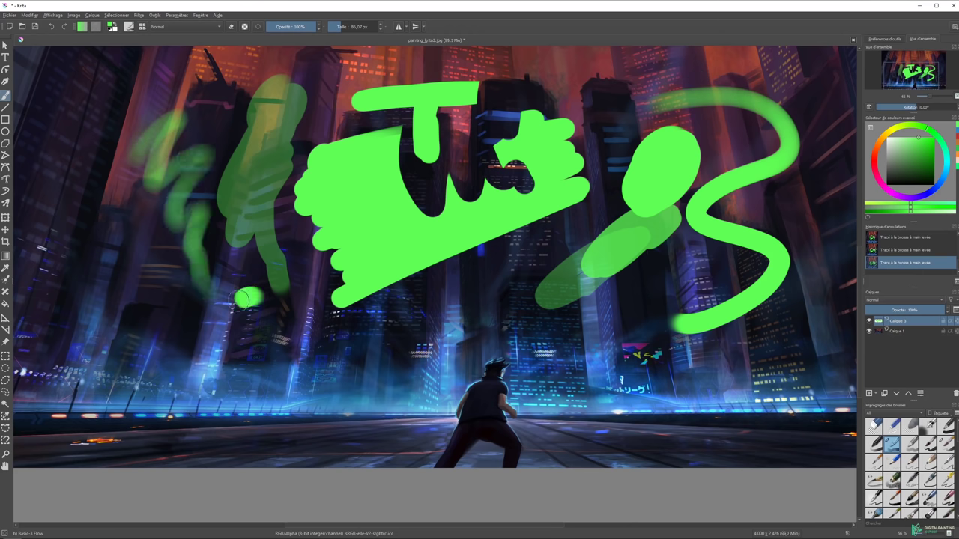
{"action": "mouse_move", "coordinate": [433, 308]}
{"action": "left_mouse_down"}
{"action": "mouse_move", "coordinate": [487, 286]}
{"action": "mouse_move", "coordinate": [764, 337]}
{"action": "mouse_move", "coordinate": [781, 330]}
{"action": "left_mouse_up"}
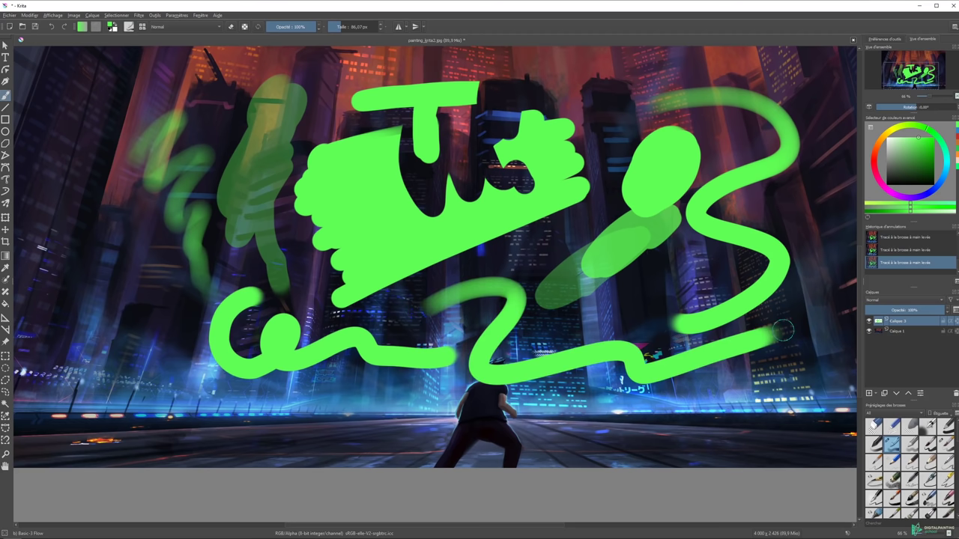
{"action": "left_click_drag", "start_coordinate": [471, 188], "coordinate": [492, 215]}
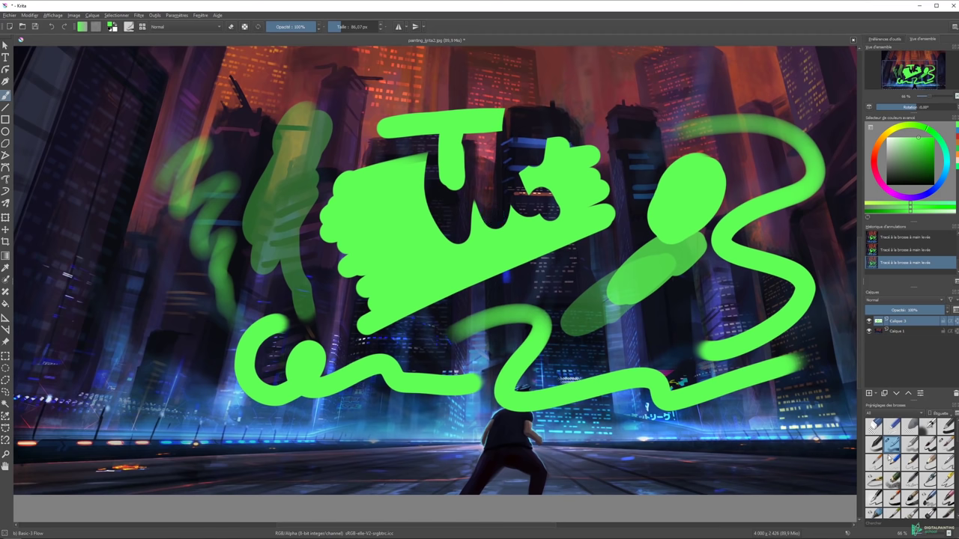
Try Basic-4 Flow Opacity and Pencil-4 Soft green strokes, undo some, then clear the layer.
{"action": "left_click", "coordinate": [909, 444]}
{"action": "mouse_move", "coordinate": [629, 150]}
{"action": "left_mouse_down"}
{"action": "mouse_move", "coordinate": [550, 61]}
{"action": "mouse_move", "coordinate": [389, 150]}
{"action": "mouse_move", "coordinate": [624, 145]}
{"action": "left_mouse_up"}
{"action": "left_click", "coordinate": [946, 460]}
{"action": "mouse_move", "coordinate": [103, 105]}
{"action": "left_mouse_down"}
{"action": "mouse_move", "coordinate": [133, 238]}
{"action": "mouse_move", "coordinate": [225, 367]}
{"action": "left_mouse_up"}
{"action": "mouse_move", "coordinate": [123, 346]}
{"action": "left_mouse_down"}
{"action": "mouse_move", "coordinate": [98, 75]}
{"action": "mouse_move", "coordinate": [281, 114]}
{"action": "left_mouse_up"}
{"action": "key", "text": "ctrl+z"}
{"action": "mouse_move", "coordinate": [298, 75]}
{"action": "left_mouse_down"}
{"action": "mouse_move", "coordinate": [179, 86]}
{"action": "mouse_move", "coordinate": [105, 131]}
{"action": "mouse_move", "coordinate": [254, 94]}
{"action": "mouse_move", "coordinate": [202, 168]}
{"action": "mouse_move", "coordinate": [229, 97]}
{"action": "mouse_move", "coordinate": [164, 112]}
{"action": "mouse_move", "coordinate": [273, 118]}
{"action": "left_mouse_up"}
{"action": "key", "text": "ctrl+z"}
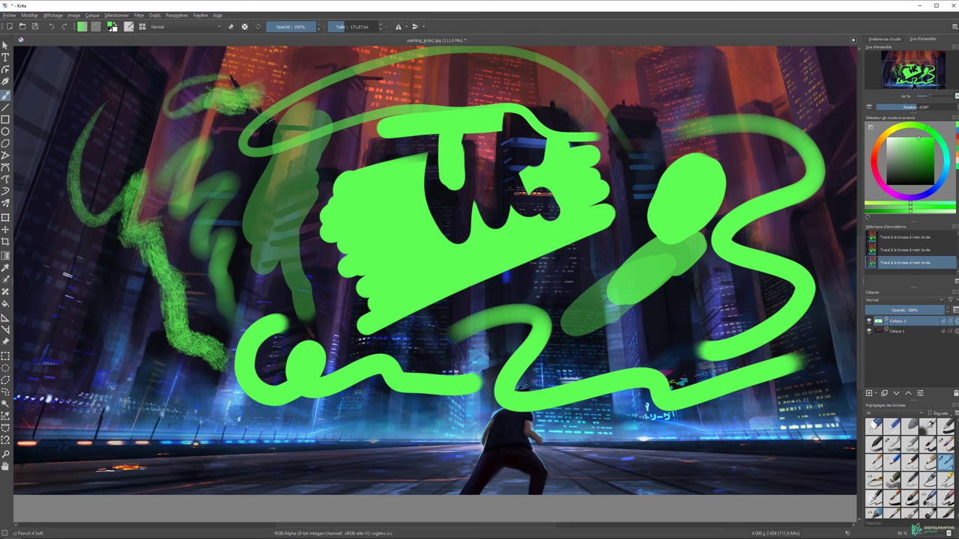
{"action": "key", "text": "ctrl+z"}
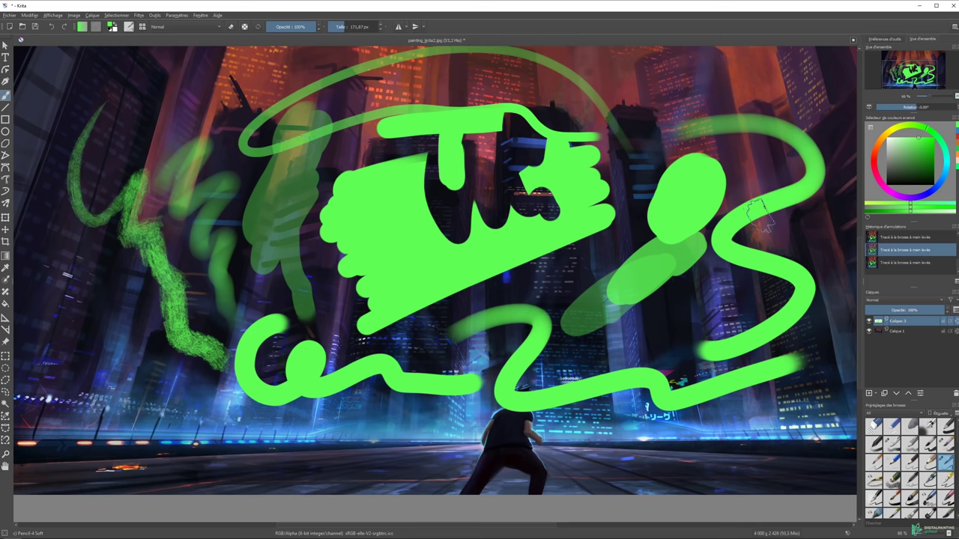
{"action": "key", "text": "Delete"}
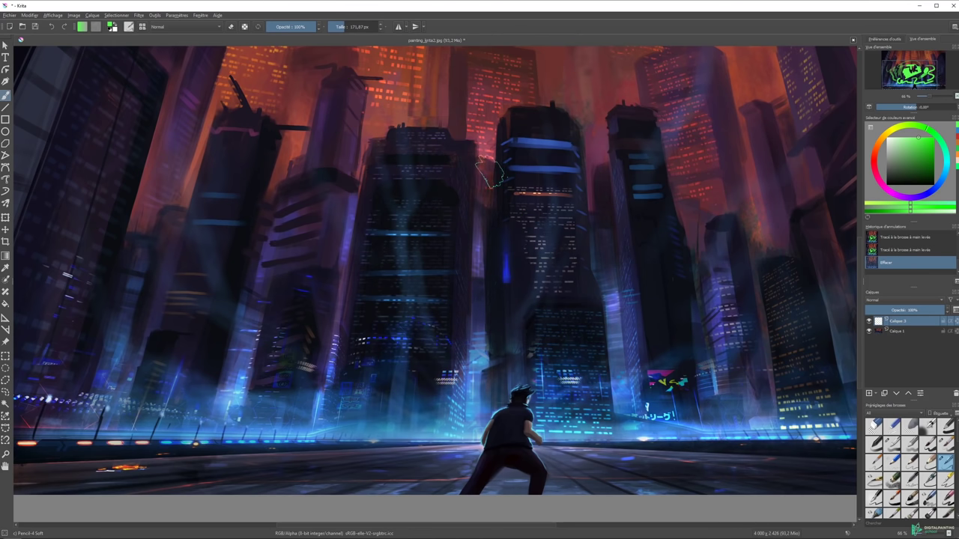
Set orange as the colour with the Basic-4 Flow Opacity brush and test large and small dabs.
{"action": "left_click", "coordinate": [886, 139]}
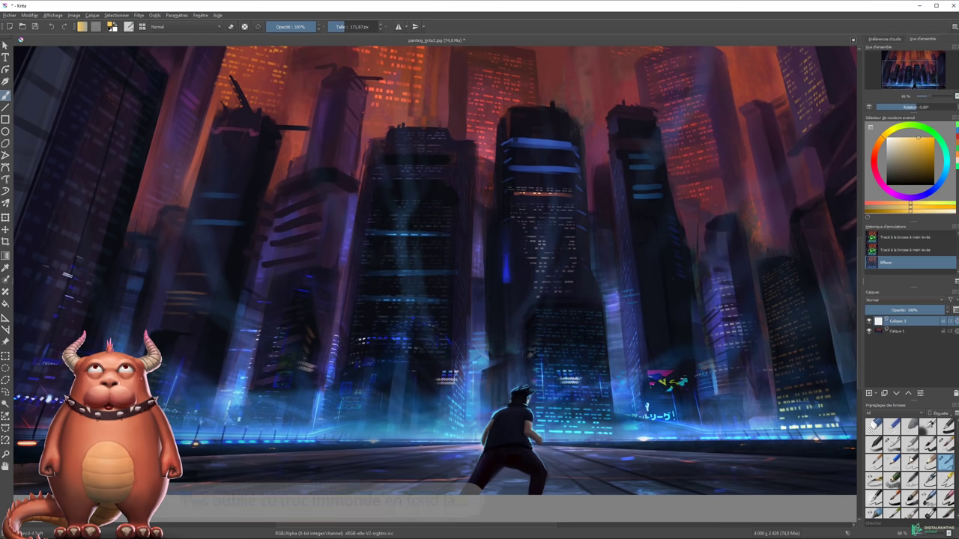
{"action": "left_click", "coordinate": [910, 445]}
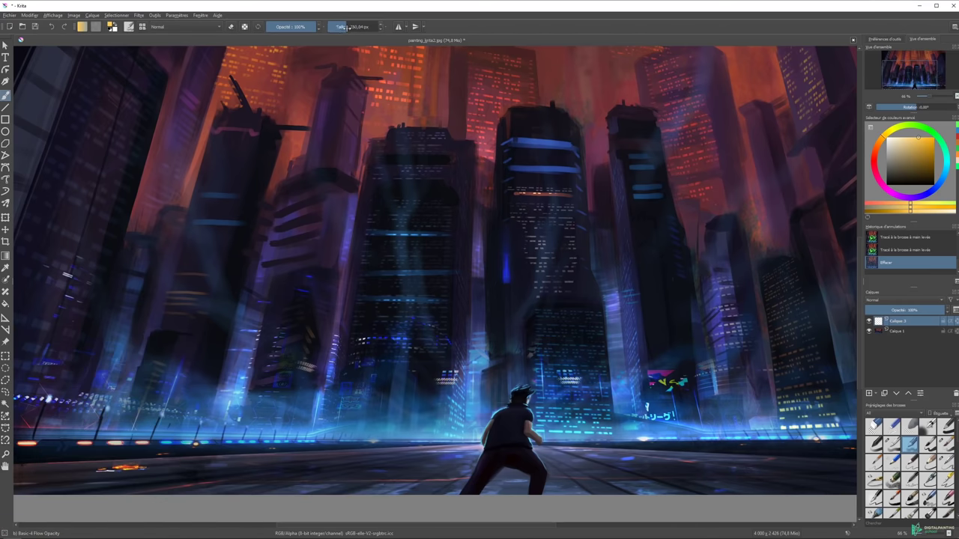
{"action": "left_click_drag", "start_coordinate": [394, 161], "coordinate": [390, 163]}
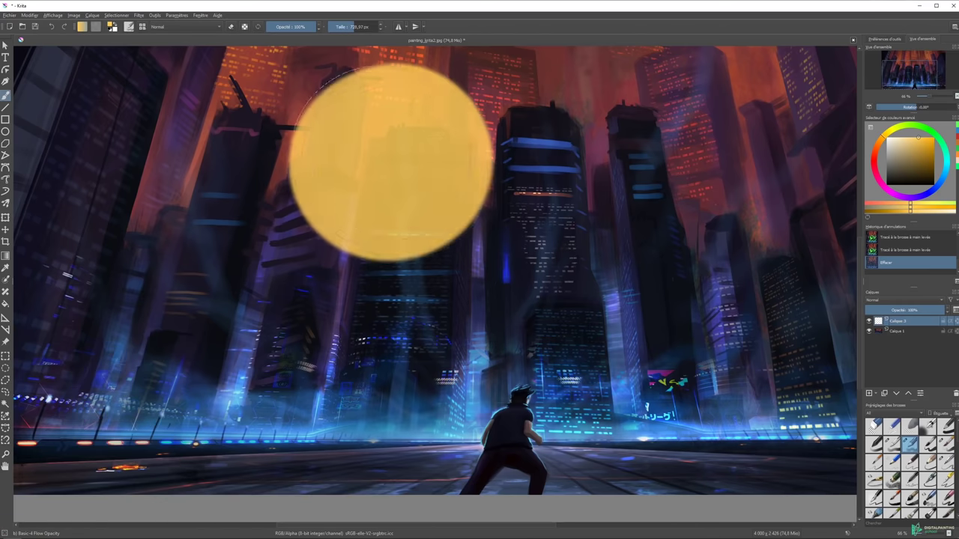
{"action": "left_click_drag", "start_coordinate": [337, 28], "coordinate": [383, 29]}
{"action": "left_click", "coordinate": [557, 114]}
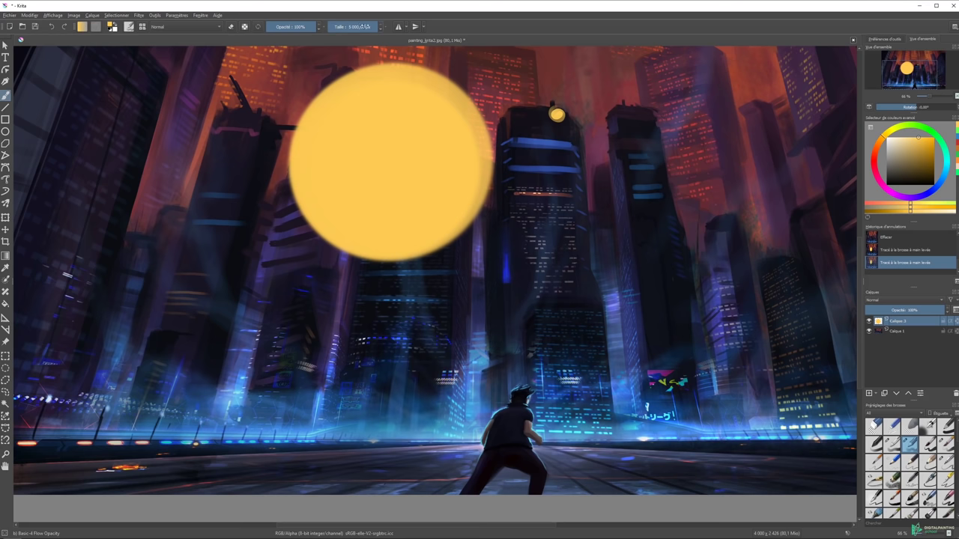
Paint round yellow dabs around the tower at about 371 px, then clear the layer.
{"action": "left_click_drag", "start_coordinate": [354, 27], "coordinate": [349, 29]}
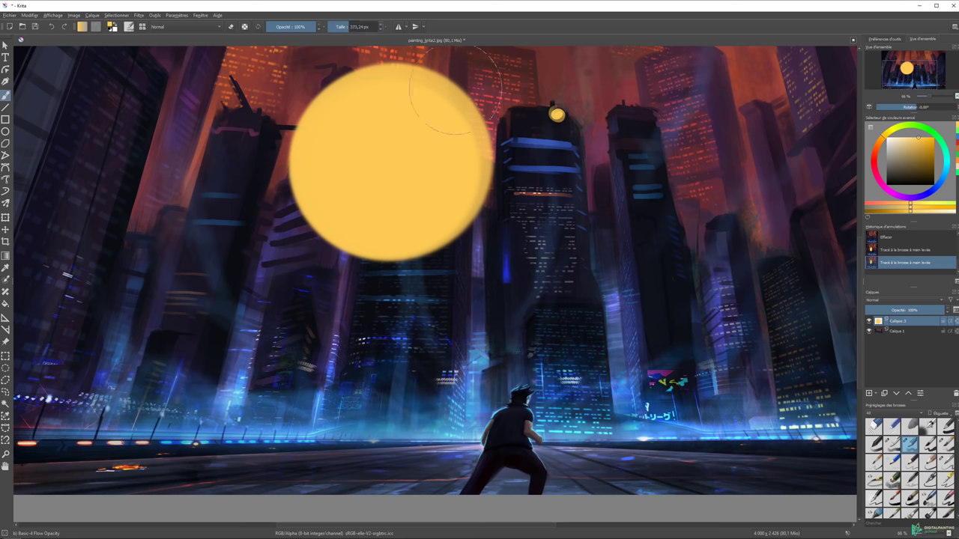
{"action": "mouse_move", "coordinate": [584, 187]}
{"action": "left_mouse_down"}
{"action": "mouse_move", "coordinate": [566, 192]}
{"action": "mouse_move", "coordinate": [599, 192]}
{"action": "mouse_move", "coordinate": [528, 192]}
{"action": "mouse_move", "coordinate": [677, 196]}
{"action": "mouse_move", "coordinate": [621, 203]}
{"action": "left_mouse_up"}
{"action": "left_click", "coordinate": [577, 205]}
{"action": "left_click", "coordinate": [683, 183]}
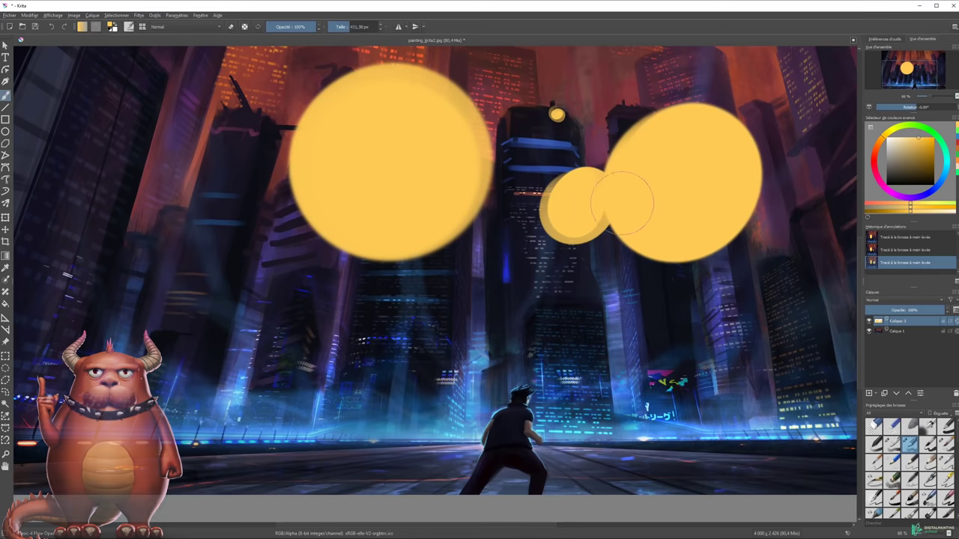
{"action": "left_click", "coordinate": [510, 192]}
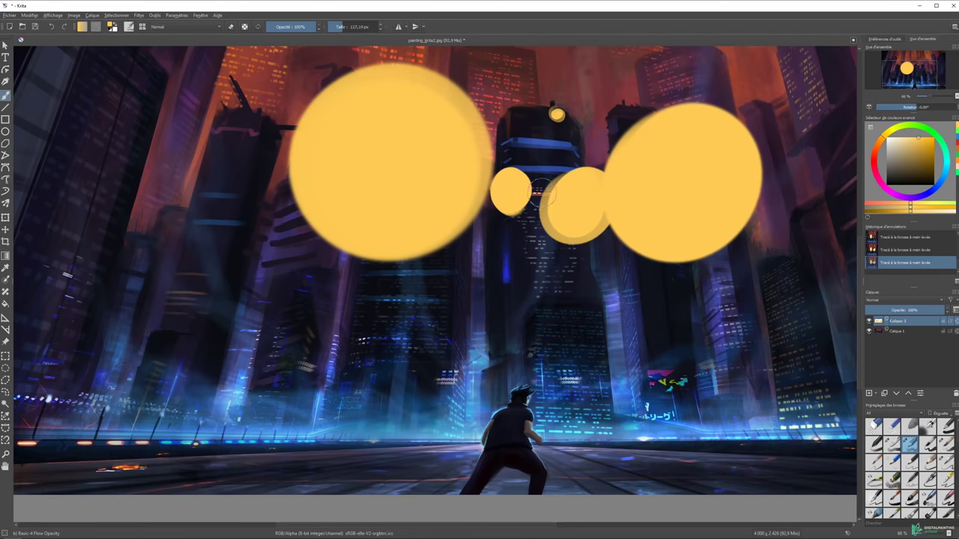
{"action": "key", "text": "Delete"}
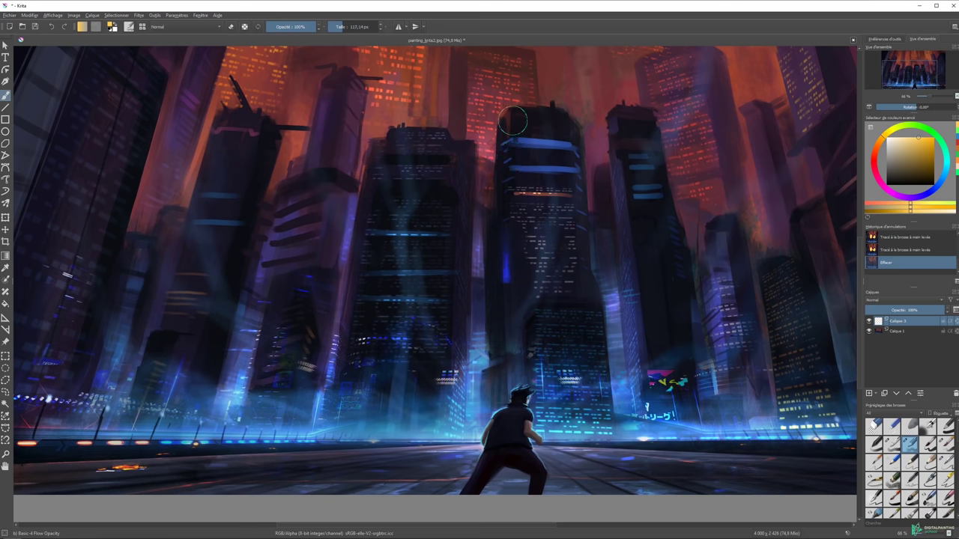
Zoom in and place a yellow dab in the sky above the central tower, redoing it once.
{"action": "scroll", "coordinate": [552, 146], "scroll_direction": "up", "scroll_amount": 2}
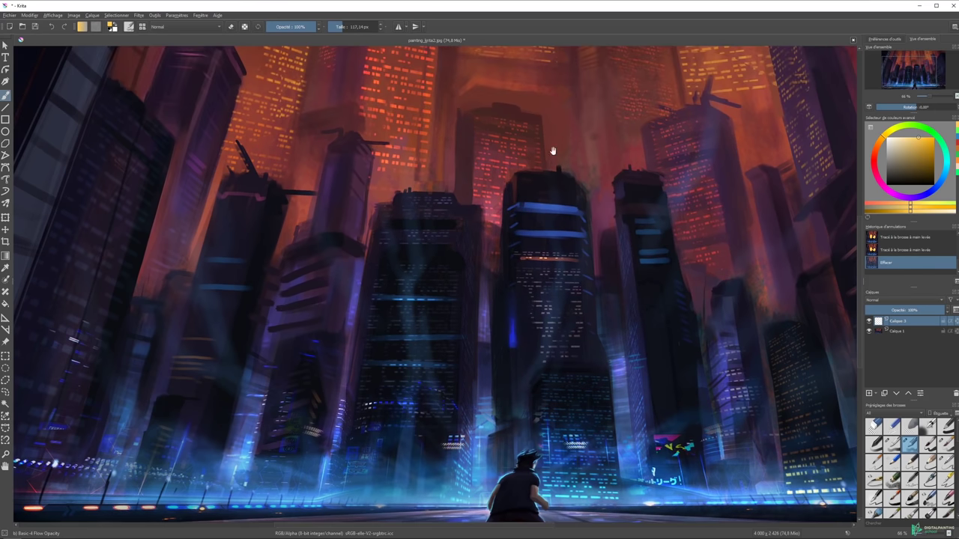
{"action": "scroll", "coordinate": [552, 150], "scroll_direction": "up", "scroll_amount": 1}
{"action": "scroll", "coordinate": [561, 188], "scroll_direction": "up", "scroll_amount": 1}
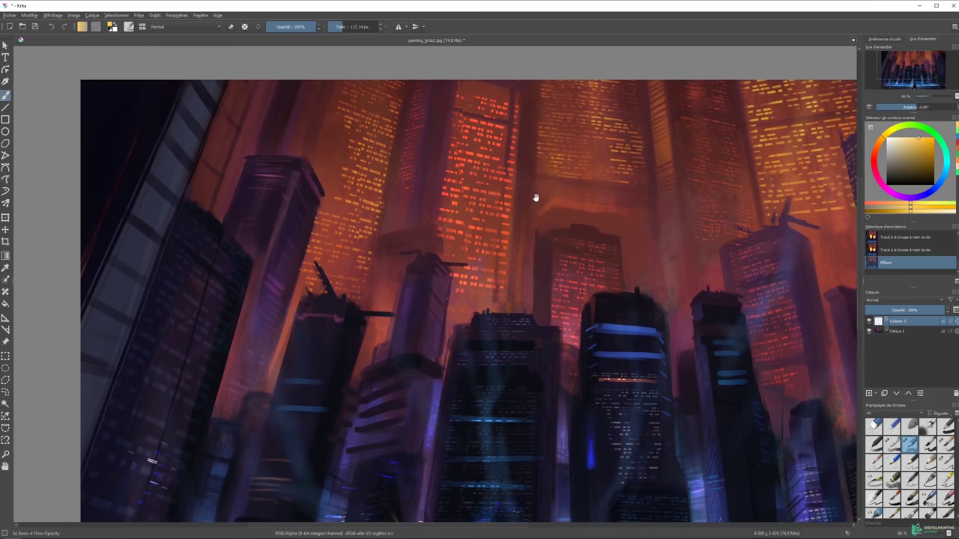
{"action": "left_click", "coordinate": [588, 211]}
{"action": "key", "text": "ctrl+z"}
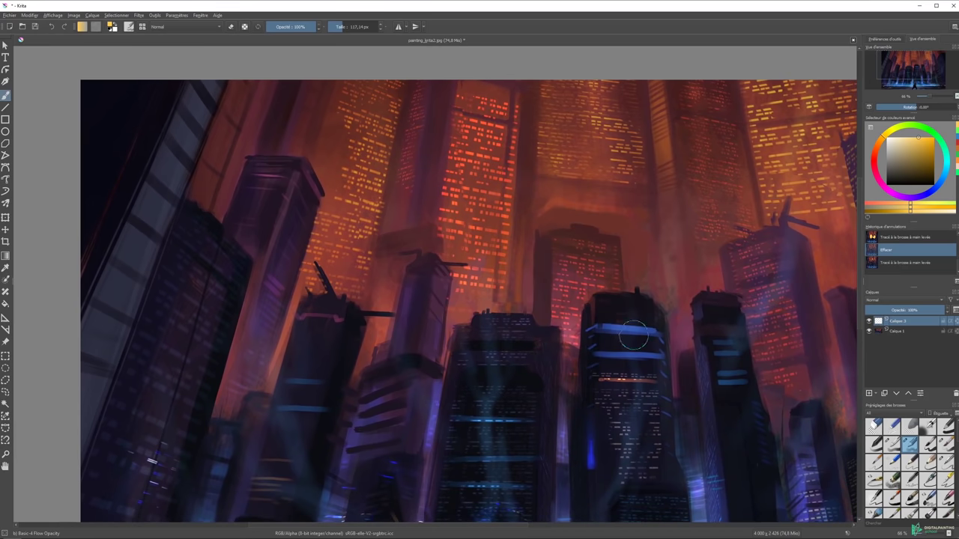
{"action": "left_click", "coordinate": [576, 169]}
{"action": "left_click_drag", "start_coordinate": [576, 169], "coordinate": [484, 51]}
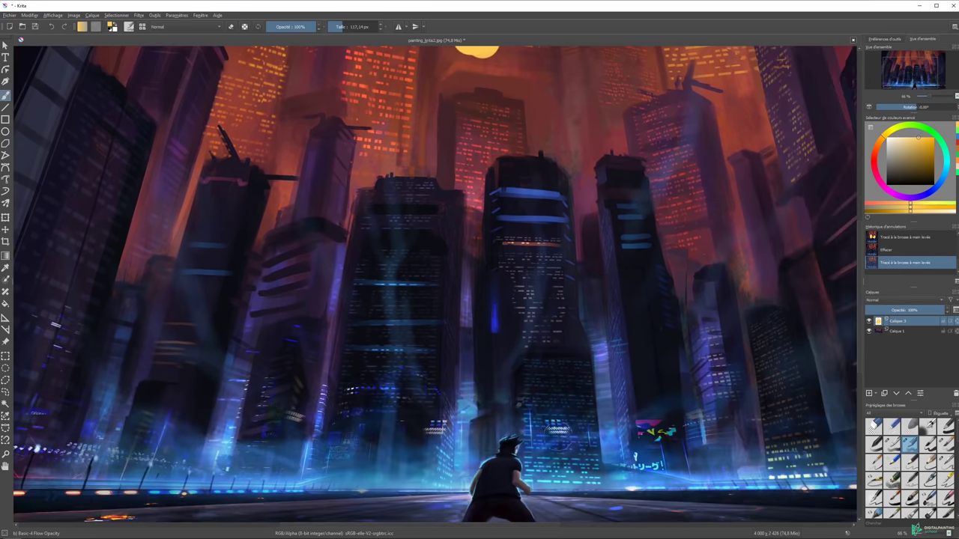
{"action": "left_click_drag", "start_coordinate": [555, 499], "coordinate": [550, 420]}
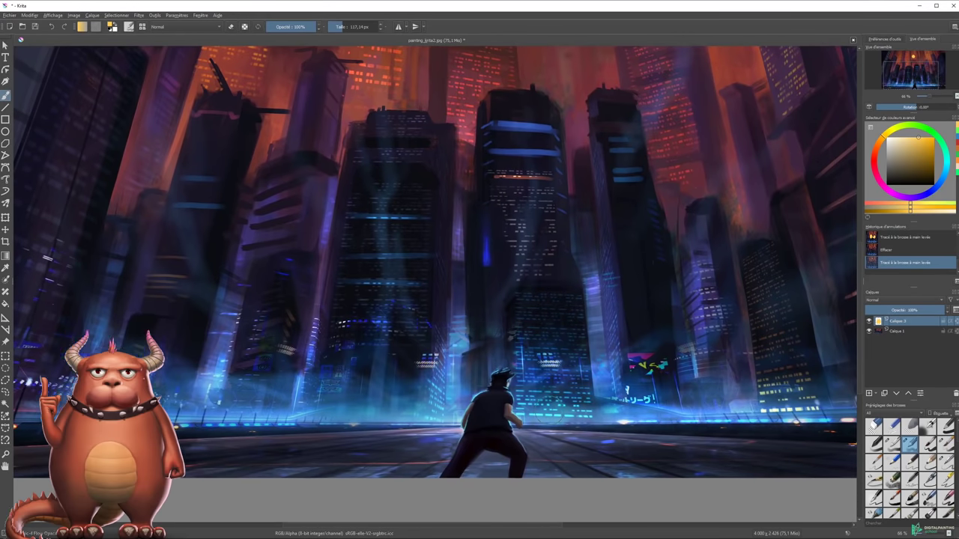
Sample cyan and dark blue from the painting and paint strokes over the central tower.
{"action": "left_click", "coordinate": [552, 411], "text": "ctrl"}
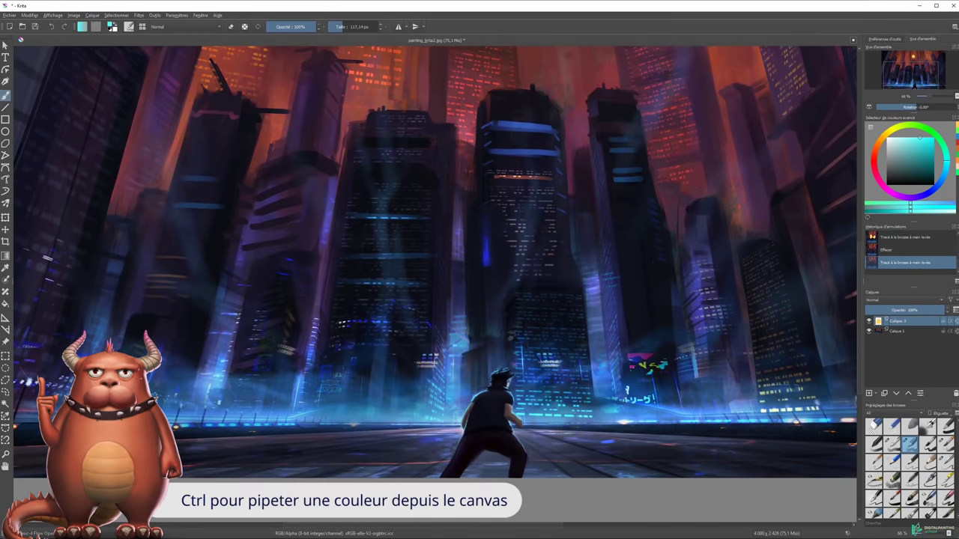
{"action": "left_click_drag", "start_coordinate": [482, 193], "coordinate": [495, 197]}
{"action": "left_click", "coordinate": [533, 128], "text": "ctrl"}
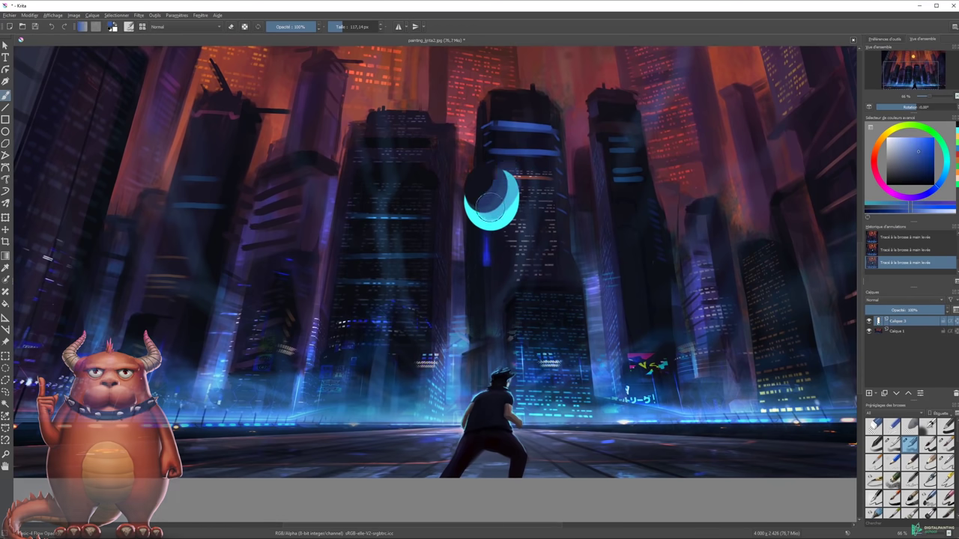
{"action": "left_click", "coordinate": [509, 199], "text": "ctrl"}
{"action": "left_click", "coordinate": [483, 212], "text": "ctrl"}
{"action": "mouse_move", "coordinate": [479, 225]}
{"action": "left_mouse_down"}
{"action": "mouse_move", "coordinate": [537, 202]}
{"action": "mouse_move", "coordinate": [517, 240]}
{"action": "left_mouse_up"}
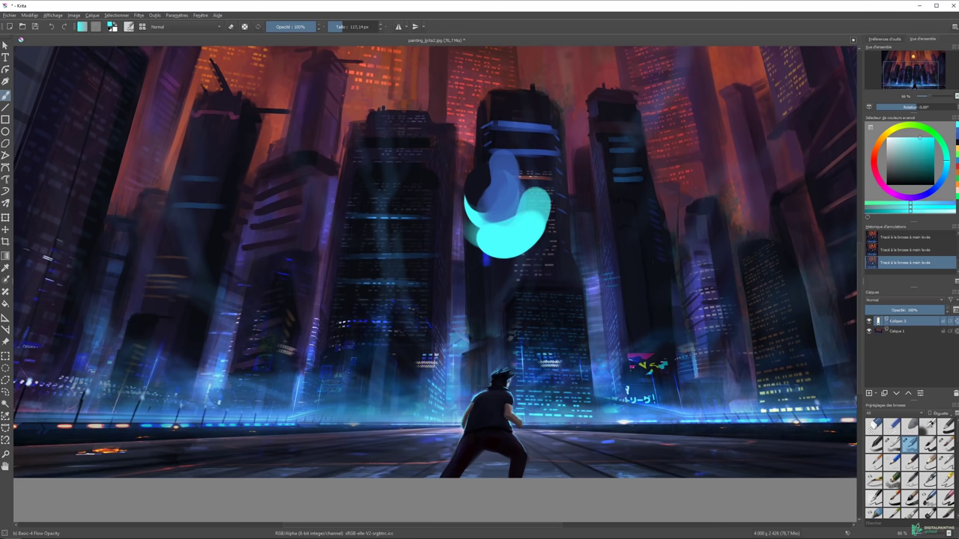
{"action": "left_click", "coordinate": [487, 172], "text": "ctrl"}
{"action": "left_click_drag", "start_coordinate": [480, 161], "coordinate": [461, 198]}
Paint a sampled brown stroke down the tower, a wavy red stroke, and a yellow blob.
{"action": "scroll", "coordinate": [549, 221], "scroll_direction": "up", "scroll_amount": 2}
{"action": "left_click", "coordinate": [547, 142], "text": "ctrl"}
{"action": "mouse_move", "coordinate": [535, 183]}
{"action": "left_mouse_down"}
{"action": "mouse_move", "coordinate": [487, 225]}
{"action": "mouse_move", "coordinate": [480, 288]}
{"action": "left_mouse_up"}
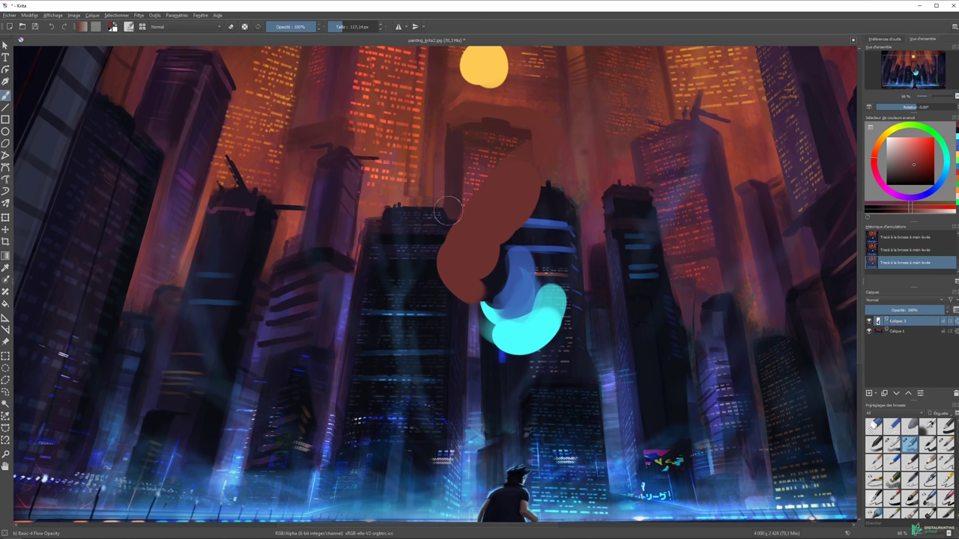
{"action": "left_click_drag", "start_coordinate": [909, 152], "coordinate": [921, 143]}
{"action": "mouse_move", "coordinate": [710, 132]}
{"action": "left_mouse_down"}
{"action": "mouse_move", "coordinate": [666, 161]}
{"action": "mouse_move", "coordinate": [577, 180]}
{"action": "left_mouse_up"}
{"action": "left_click_drag", "start_coordinate": [914, 137], "coordinate": [893, 127]}
{"action": "left_click_drag", "start_coordinate": [646, 193], "coordinate": [662, 188]}
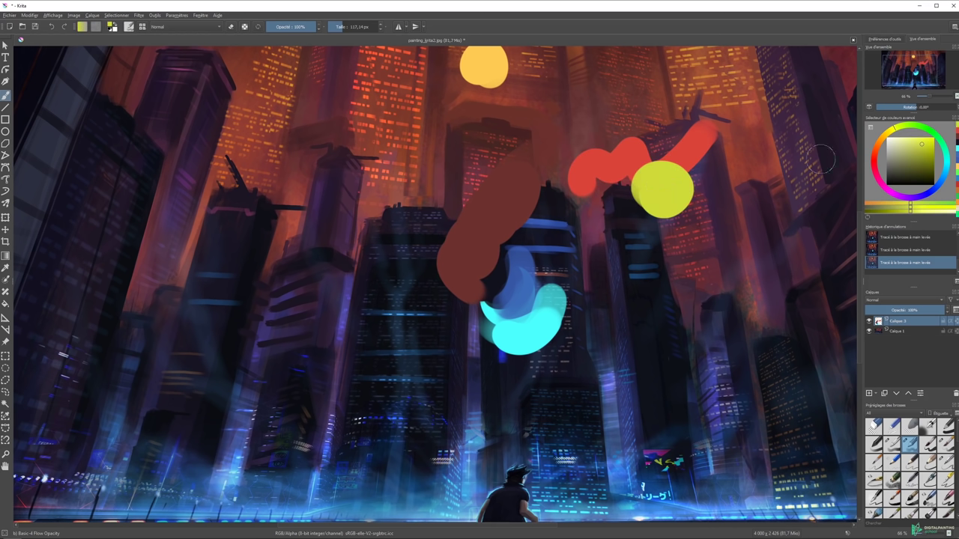
Browse the toolbar's list of gradients.
{"action": "left_click", "coordinate": [82, 28]}
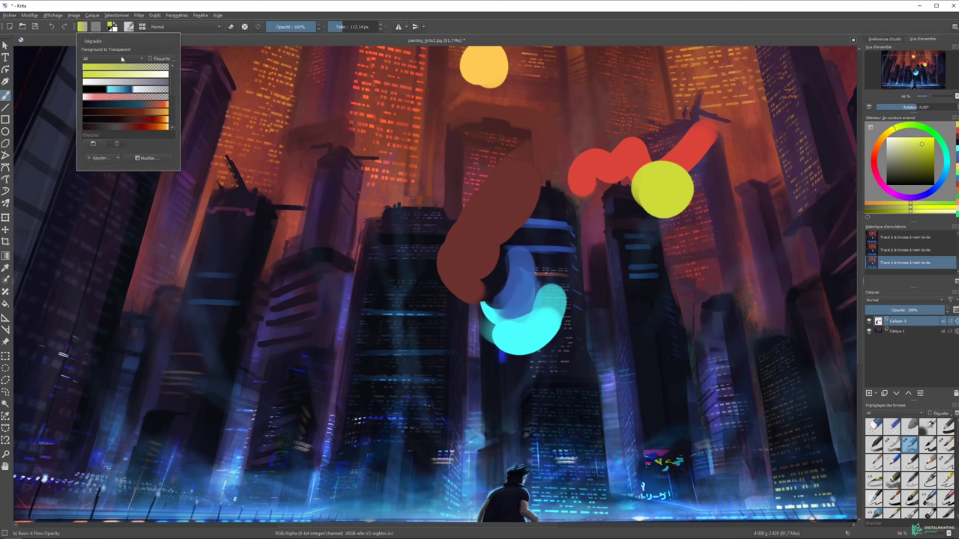
{"action": "left_click_drag", "start_coordinate": [171, 77], "coordinate": [170, 107]}
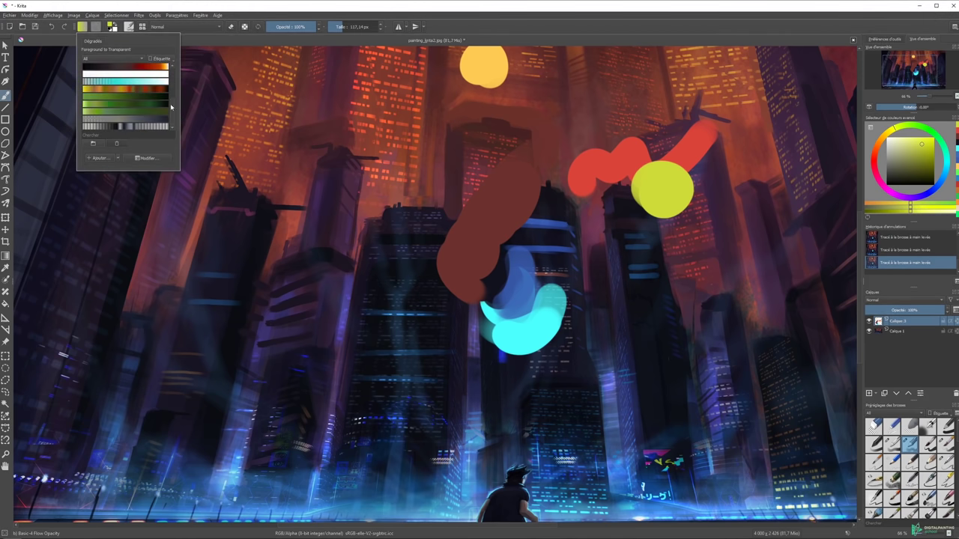
{"action": "scroll", "coordinate": [150, 90], "scroll_direction": "up", "scroll_amount": 3}
{"action": "scroll", "coordinate": [165, 66], "scroll_direction": "up", "scroll_amount": 3}
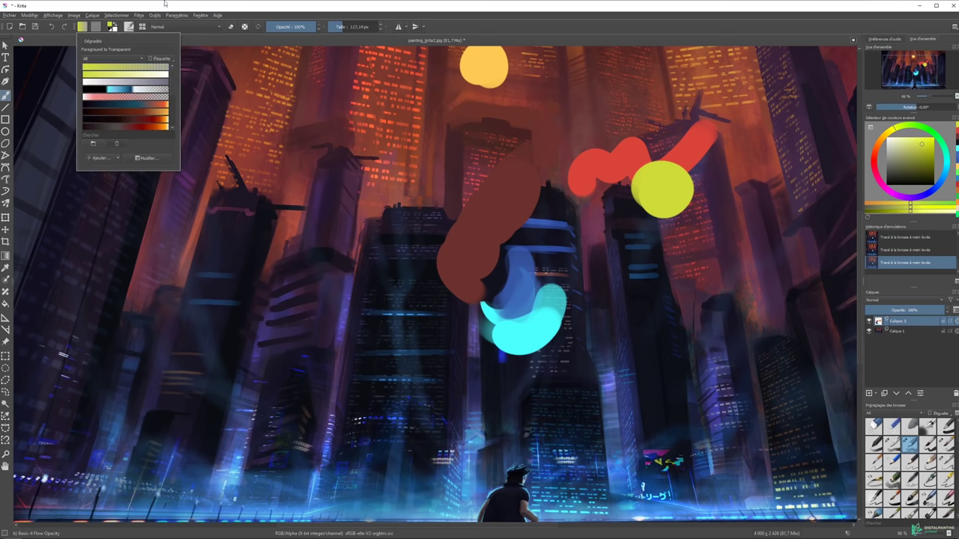
{"action": "scroll", "coordinate": [158, 76], "scroll_direction": "down", "scroll_amount": 2}
{"action": "scroll", "coordinate": [149, 75], "scroll_direction": "down", "scroll_amount": 2}
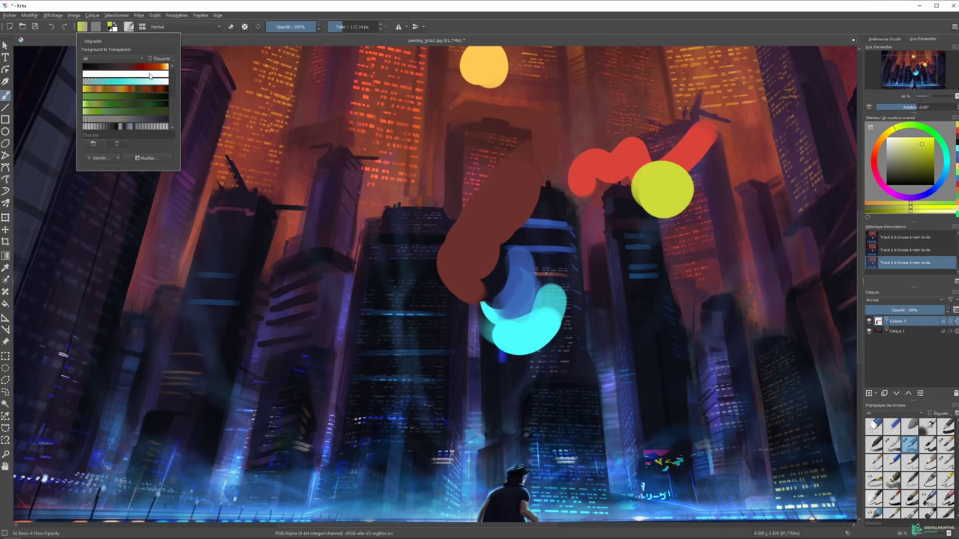
Add a new custom gradient with a green stop running to orange, and keep it.
{"action": "left_click", "coordinate": [97, 159]}
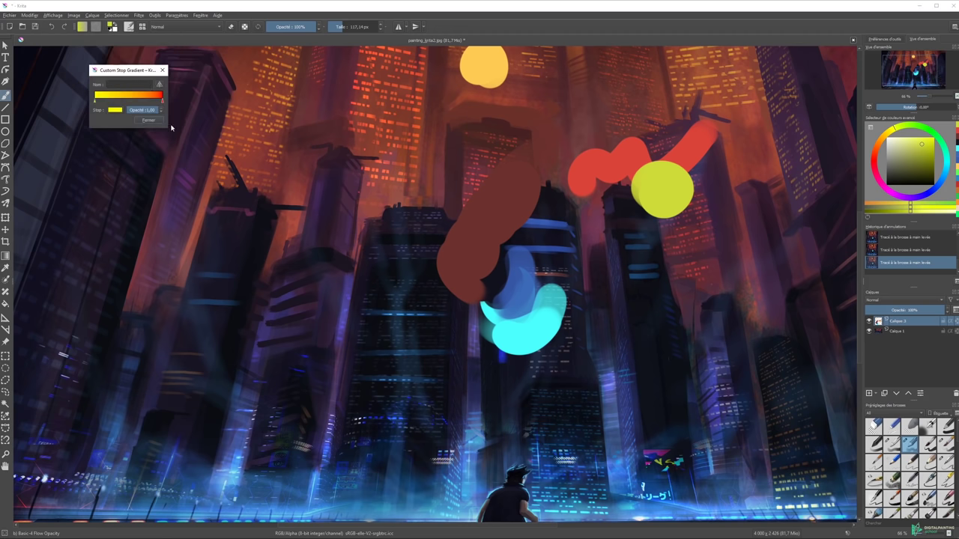
{"action": "left_click_drag", "start_coordinate": [167, 129], "coordinate": [223, 171]}
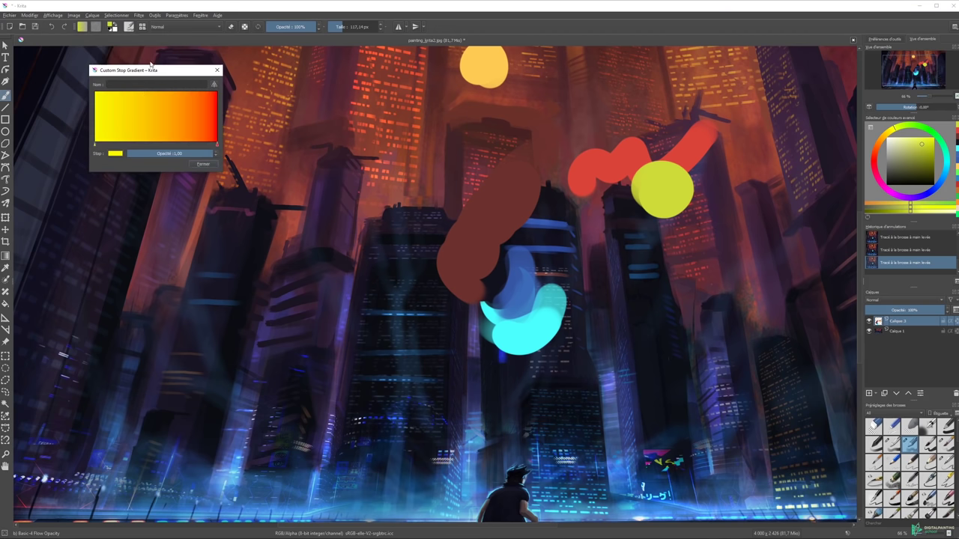
{"action": "left_click_drag", "start_coordinate": [151, 66], "coordinate": [146, 98]}
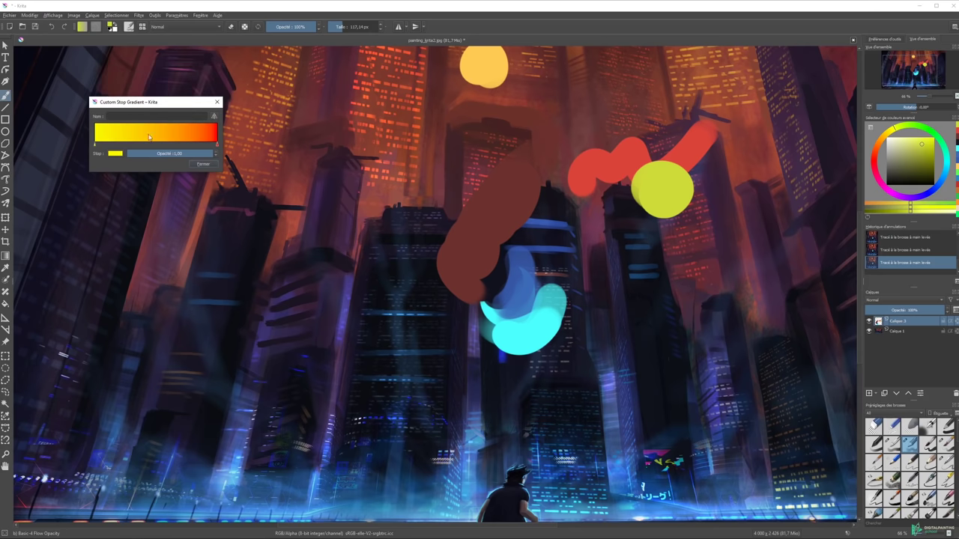
{"action": "left_click", "coordinate": [115, 155]}
{"action": "left_click", "coordinate": [127, 65]}
{"action": "left_click", "coordinate": [198, 223]}
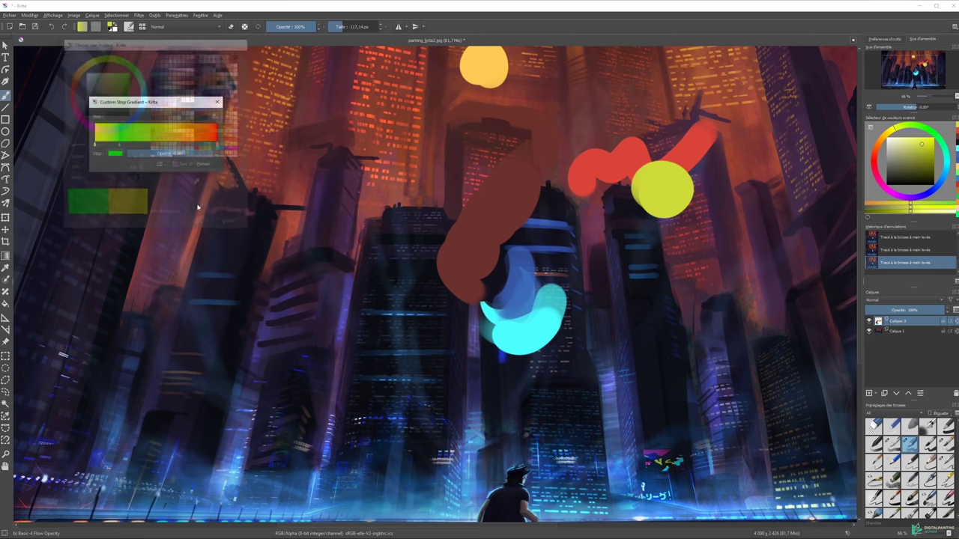
{"action": "left_click", "coordinate": [203, 164]}
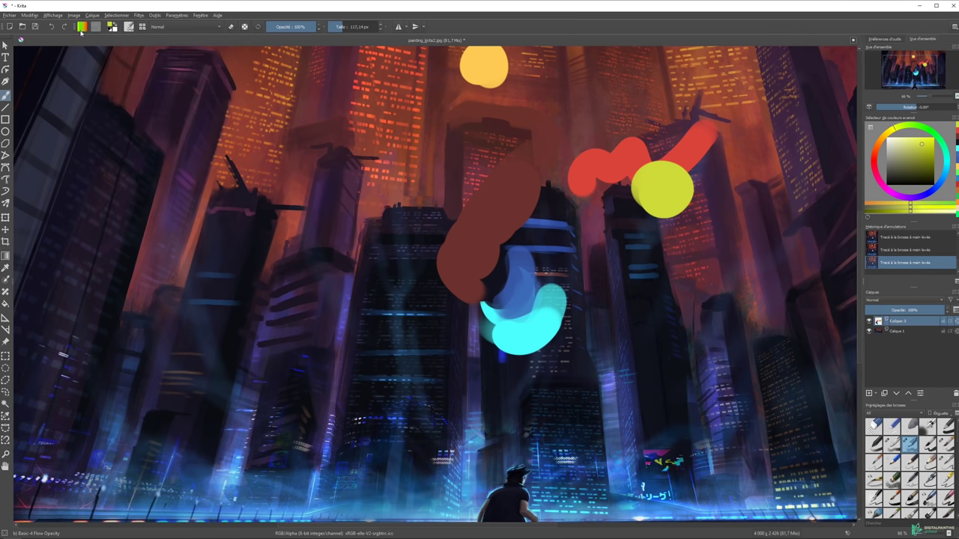
{"action": "left_click", "coordinate": [83, 27]}
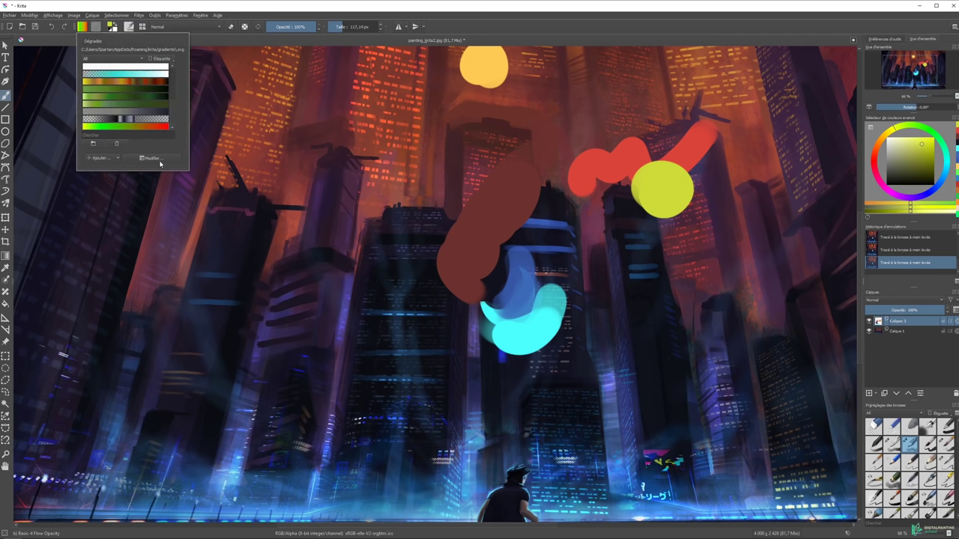
{"action": "left_click", "coordinate": [97, 29]}
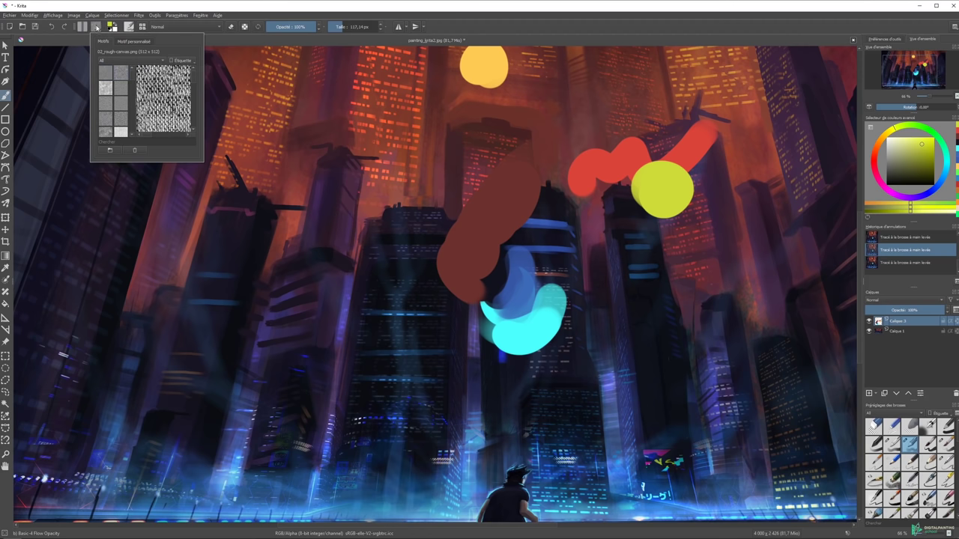
{"action": "left_click", "coordinate": [81, 27]}
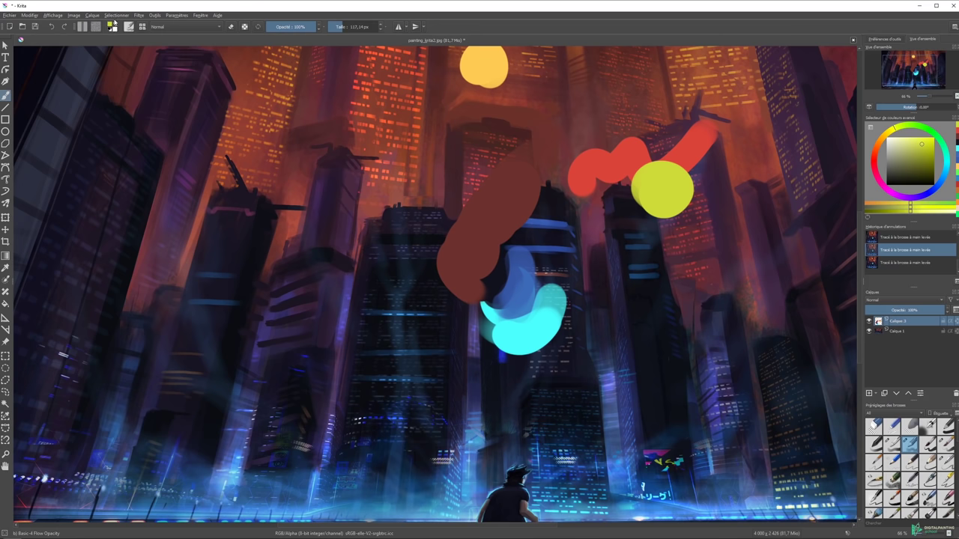
Set foreground to bright yellow and background to red, then paint a yellow stroke in the left sky.
{"action": "left_click", "coordinate": [110, 26]}
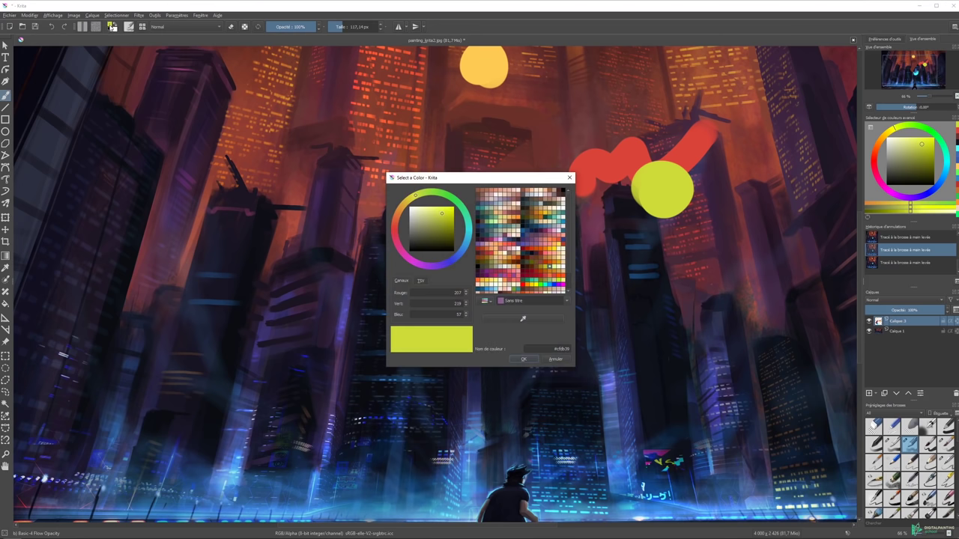
{"action": "left_click", "coordinate": [443, 214]}
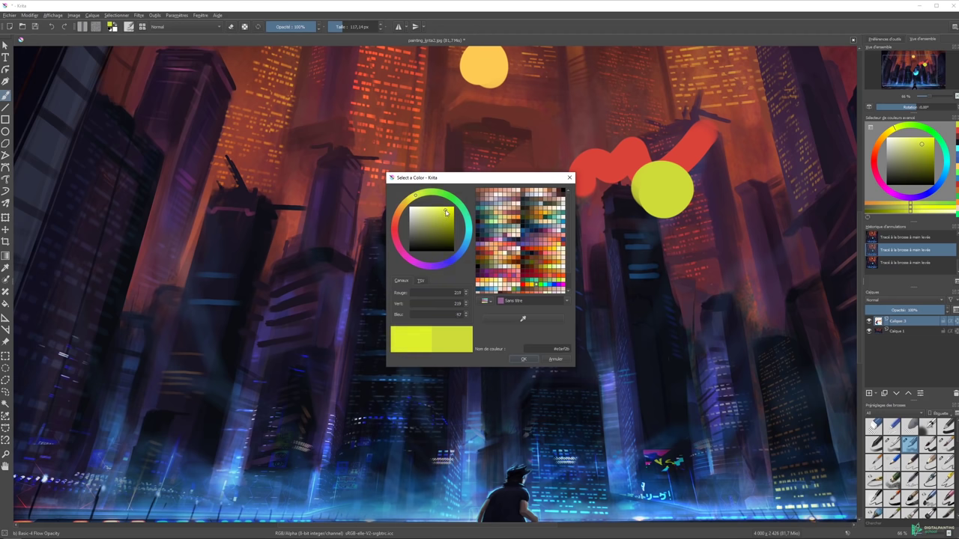
{"action": "left_click", "coordinate": [524, 359]}
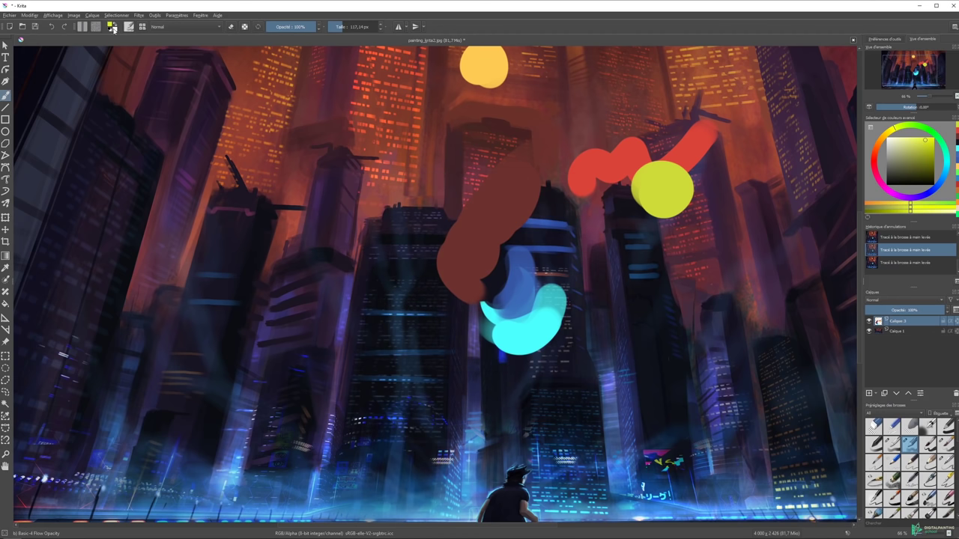
{"action": "left_click", "coordinate": [113, 28]}
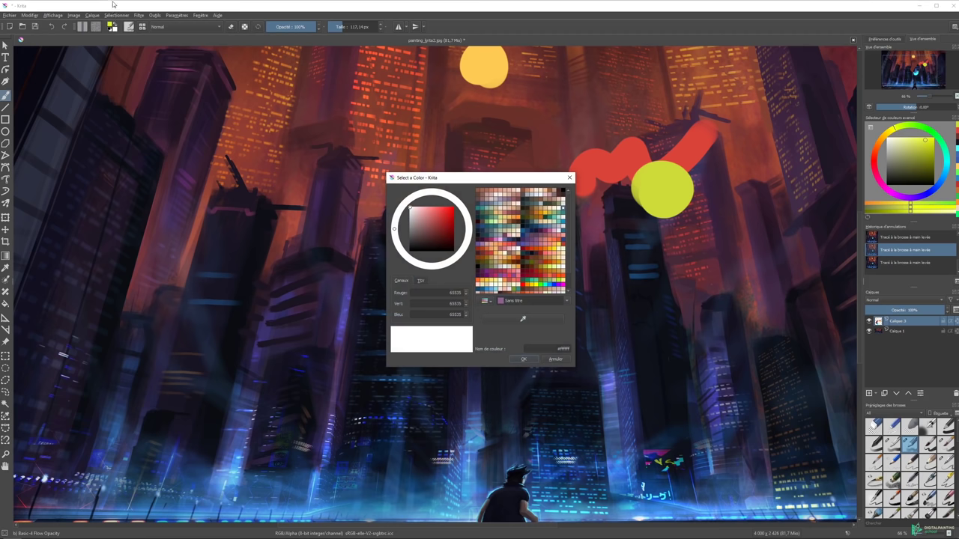
{"action": "left_click", "coordinate": [442, 217]}
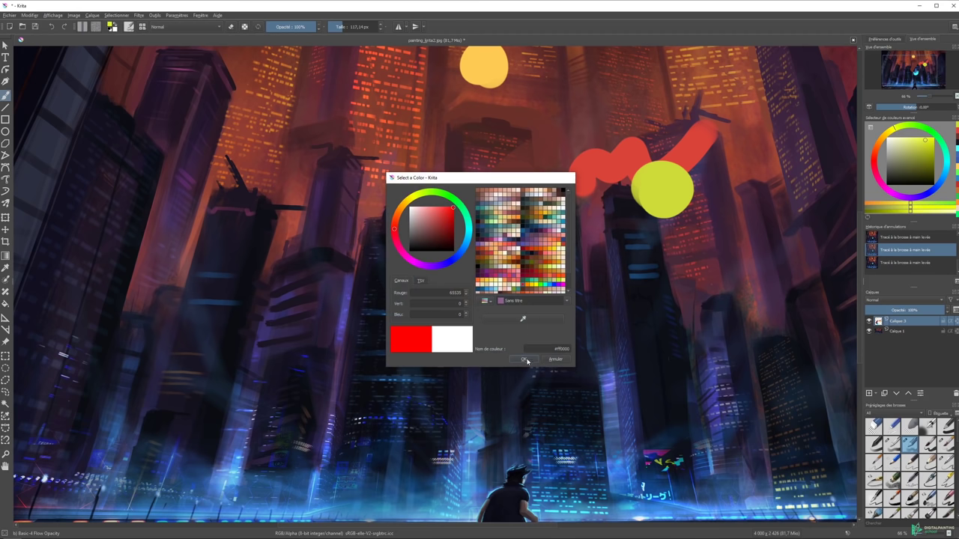
{"action": "left_click", "coordinate": [523, 359]}
{"action": "left_click_drag", "start_coordinate": [338, 150], "coordinate": [341, 219]}
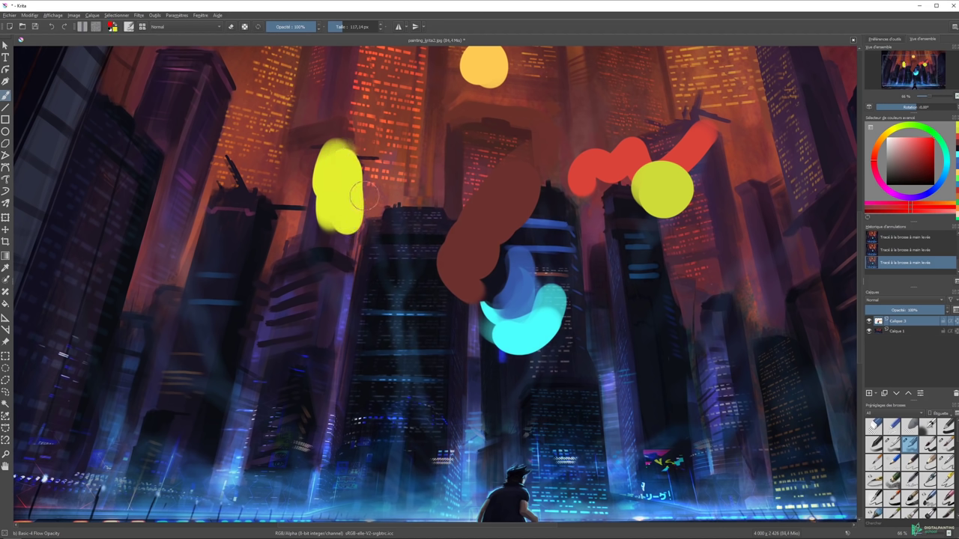
Paint a thick red stroke, then a blue stroke over the yellow and red.
{"action": "left_click_drag", "start_coordinate": [363, 197], "coordinate": [389, 165]}
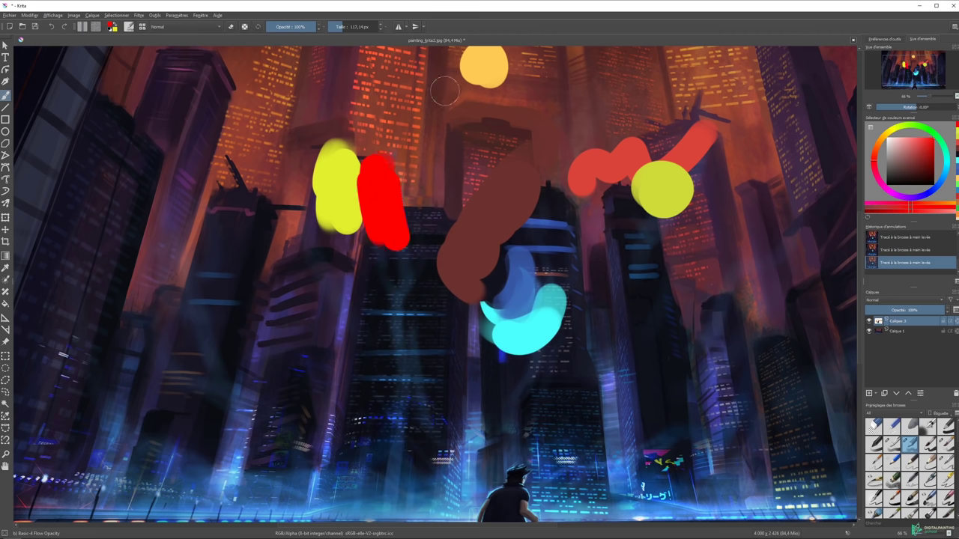
{"action": "left_click", "coordinate": [366, 226], "text": "ctrl"}
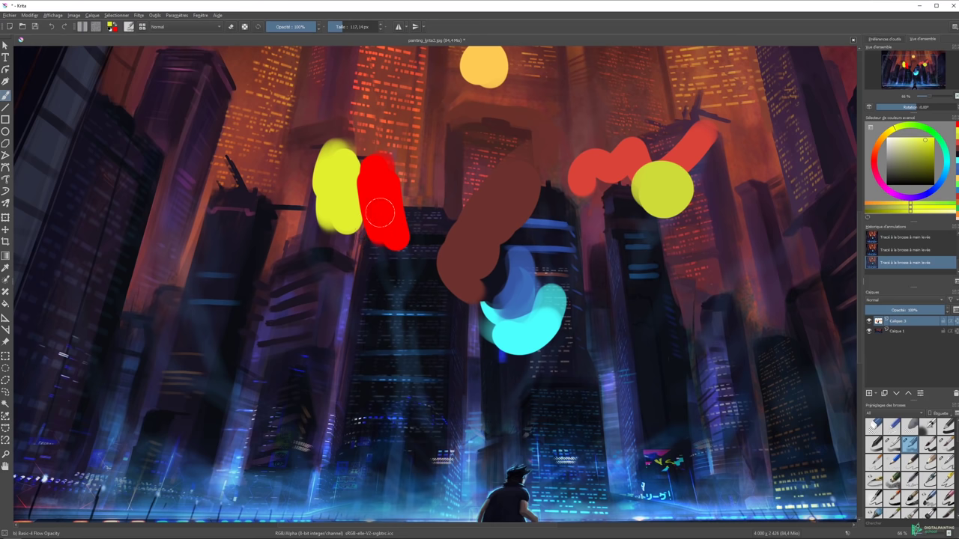
{"action": "mouse_move", "coordinate": [378, 176]}
{"action": "left_mouse_down"}
{"action": "mouse_move", "coordinate": [363, 146]}
{"action": "mouse_move", "coordinate": [337, 183]}
{"action": "left_mouse_up"}
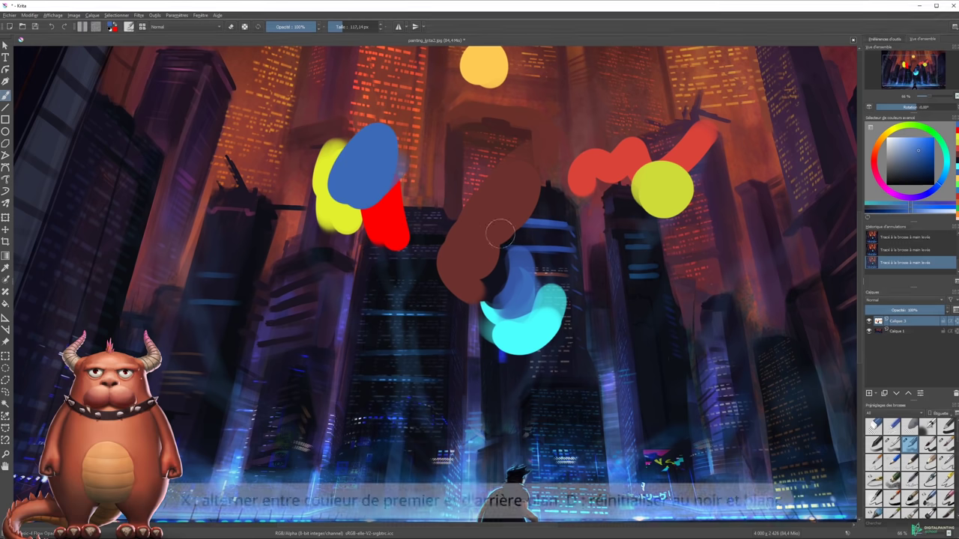
Paint cyan strokes beside the blue one, then reset colours to black and white.
{"action": "key", "text": "x"}
{"action": "left_click", "coordinate": [539, 324], "text": "ctrl"}
{"action": "mouse_move", "coordinate": [408, 236]}
{"action": "left_mouse_down"}
{"action": "mouse_move", "coordinate": [378, 202]}
{"action": "mouse_move", "coordinate": [466, 217]}
{"action": "left_mouse_up"}
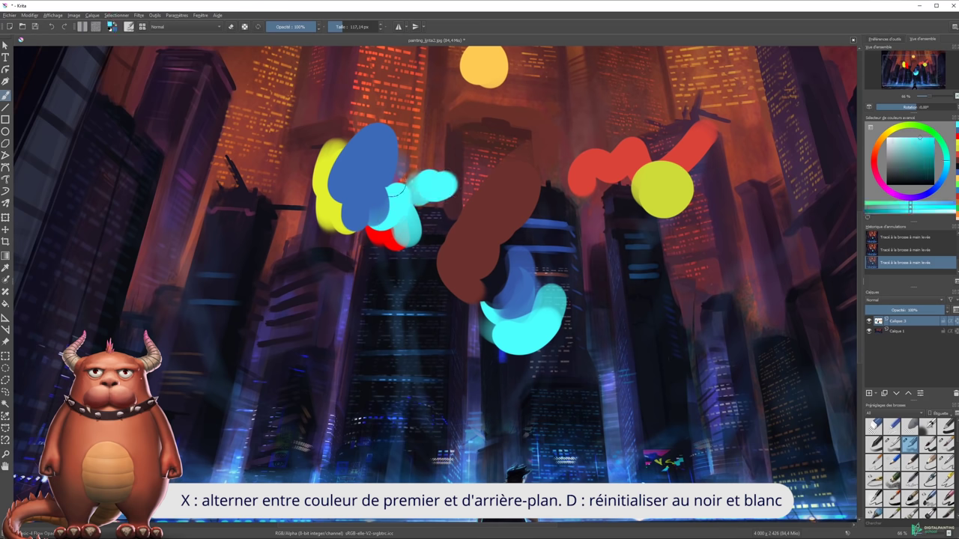
{"action": "key", "text": "d"}
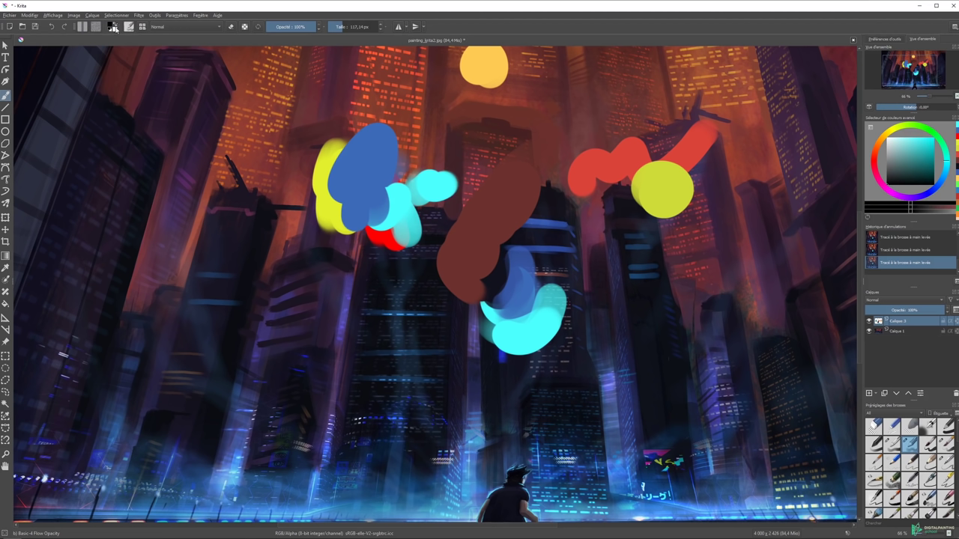
Paint black, white and blue strokes, then a light green blob near the top centre.
{"action": "mouse_move", "coordinate": [433, 159]}
{"action": "left_mouse_down"}
{"action": "mouse_move", "coordinate": [438, 123]}
{"action": "mouse_move", "coordinate": [442, 161]}
{"action": "mouse_move", "coordinate": [464, 165]}
{"action": "mouse_move", "coordinate": [483, 120]}
{"action": "left_mouse_up"}
{"action": "key", "text": "x"}
{"action": "left_click", "coordinate": [382, 179], "text": "ctrl"}
{"action": "left_click", "coordinate": [926, 134]}
{"action": "left_click_drag", "start_coordinate": [926, 134], "coordinate": [909, 137]}
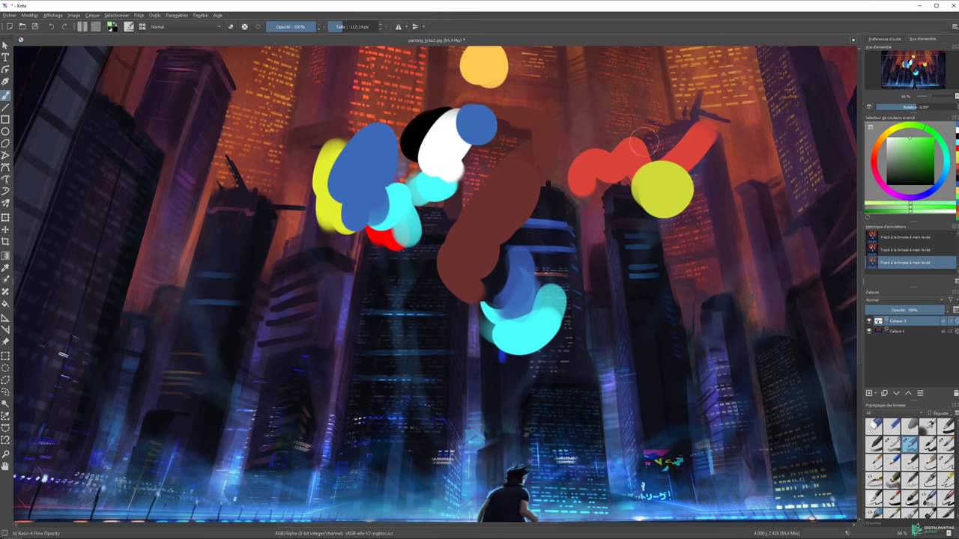
{"action": "left_click_drag", "start_coordinate": [490, 135], "coordinate": [506, 154]}
Paint a translucent sampled-red stroke, undo a tan loop, and add a new empty layer.
{"action": "key", "text": "x"}
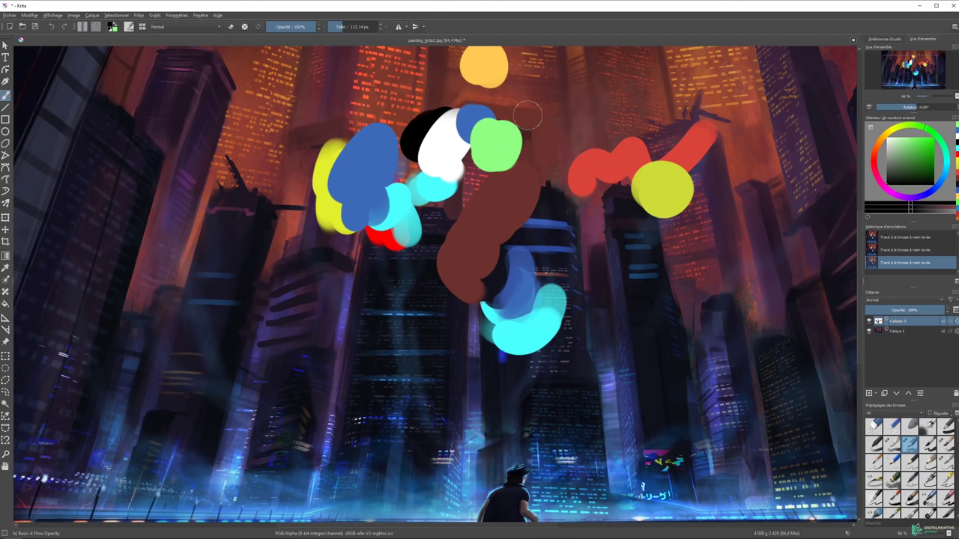
{"action": "left_click", "coordinate": [645, 149], "text": "ctrl"}
{"action": "mouse_move", "coordinate": [460, 146]}
{"action": "left_mouse_down"}
{"action": "mouse_move", "coordinate": [663, 123]}
{"action": "mouse_move", "coordinate": [610, 180]}
{"action": "left_mouse_up"}
{"action": "left_click", "coordinate": [500, 131], "text": "ctrl"}
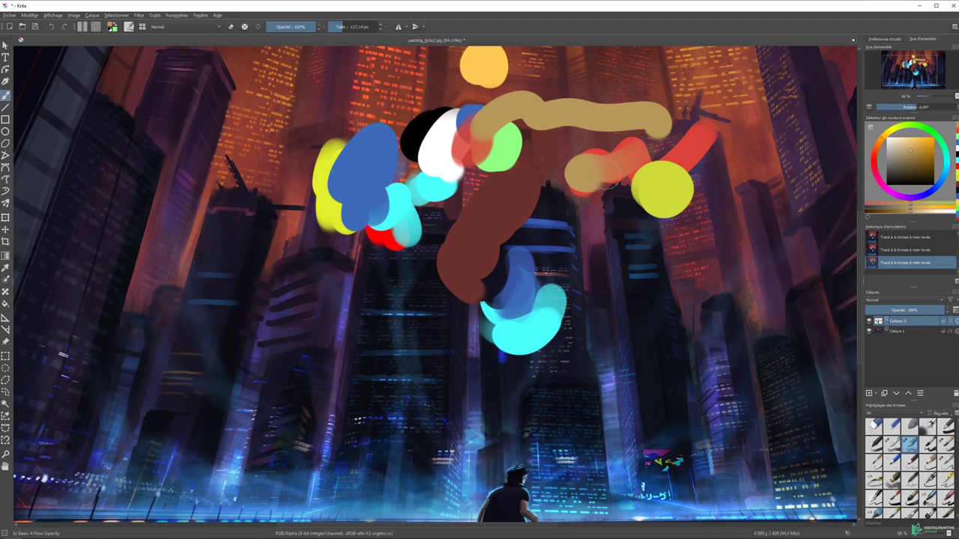
{"action": "left_click_drag", "start_coordinate": [473, 114], "coordinate": [299, 87]}
{"action": "key", "text": "ctrl+z"}
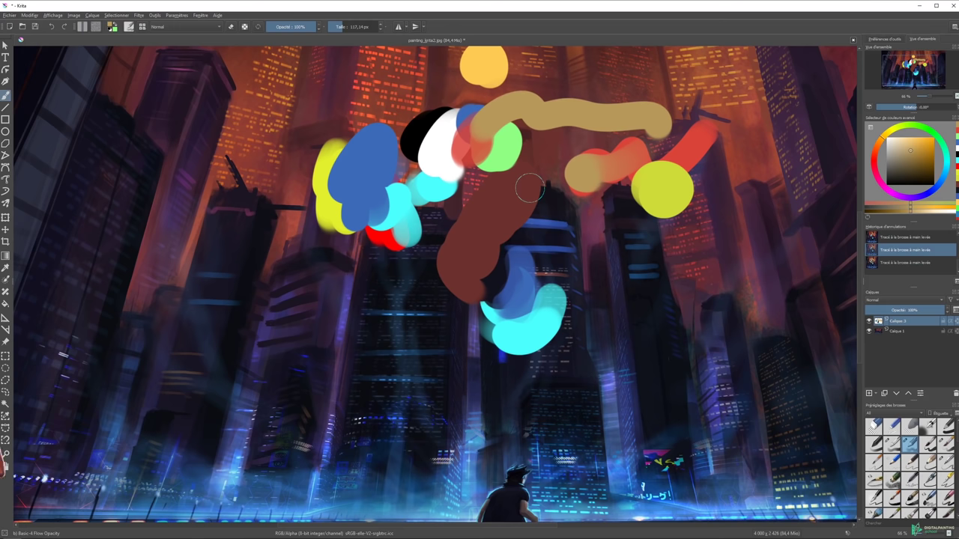
{"action": "key", "text": "Insert"}
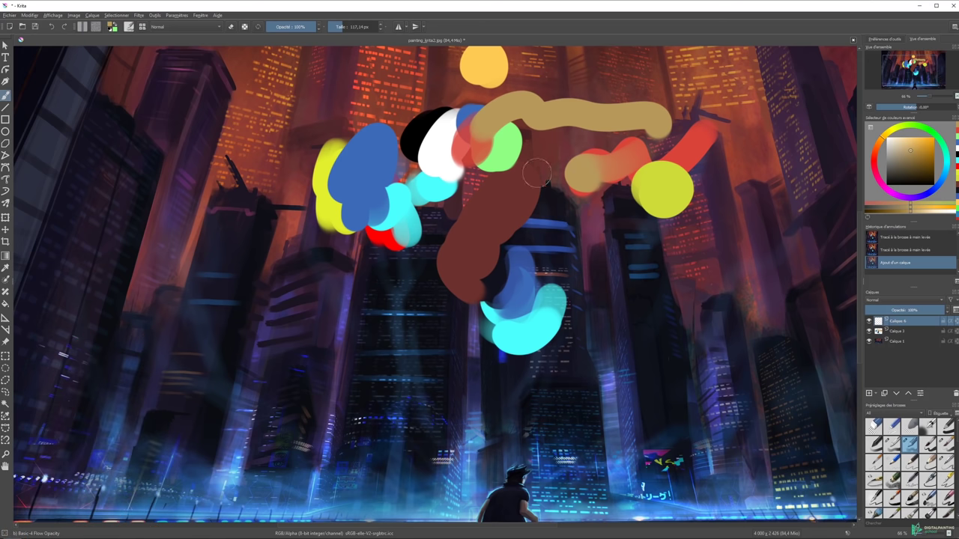
{"action": "left_click_drag", "start_coordinate": [922, 128], "coordinate": [940, 139]}
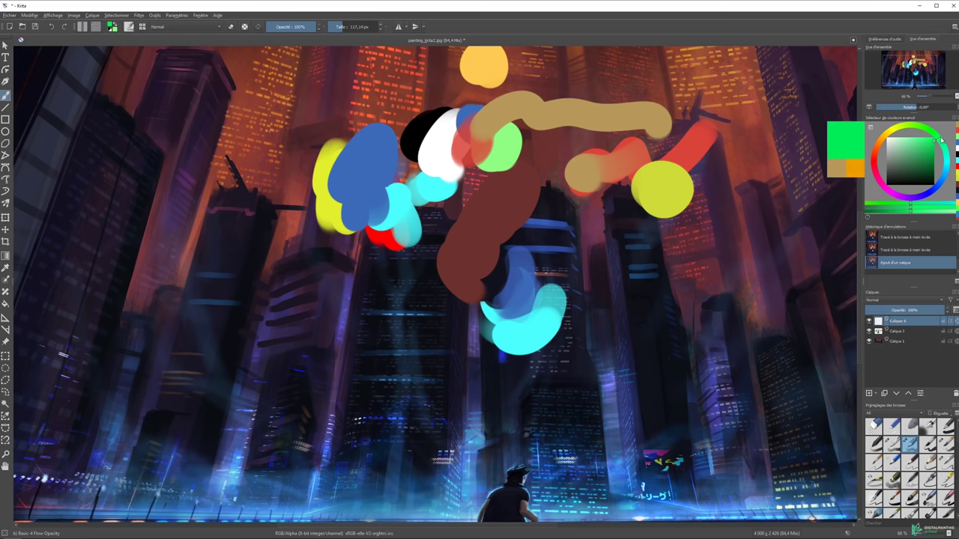
{"action": "left_click_drag", "start_coordinate": [341, 128], "coordinate": [342, 191]}
{"action": "left_click_drag", "start_coordinate": [397, 120], "coordinate": [396, 187]}
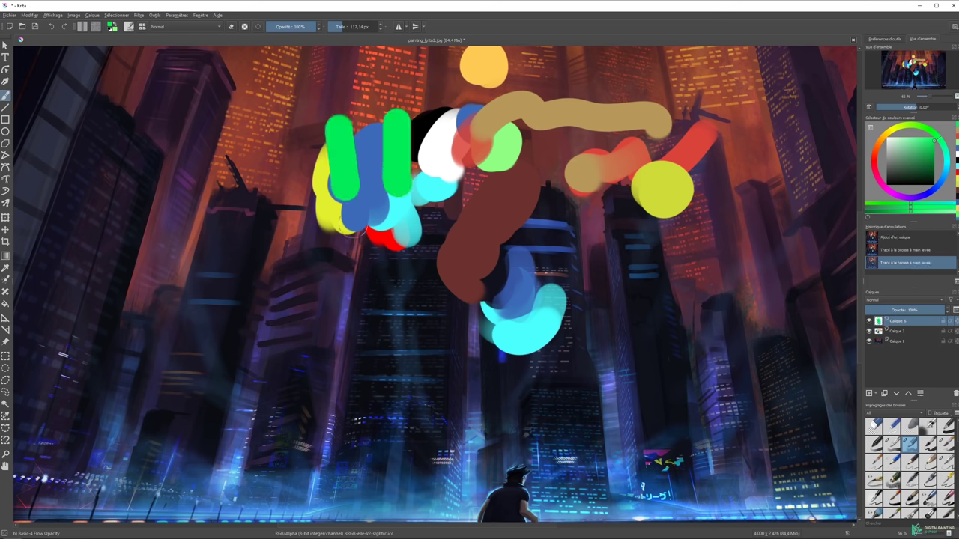
{"action": "left_click_drag", "start_coordinate": [315, 226], "coordinate": [466, 211]}
{"action": "key", "text": "t"}
{"action": "mouse_move", "coordinate": [350, 212]}
{"action": "left_mouse_down"}
{"action": "mouse_move", "coordinate": [436, 208]}
{"action": "mouse_move", "coordinate": [517, 239]}
{"action": "left_mouse_up"}
{"action": "left_click_drag", "start_coordinate": [433, 194], "coordinate": [343, 206]}
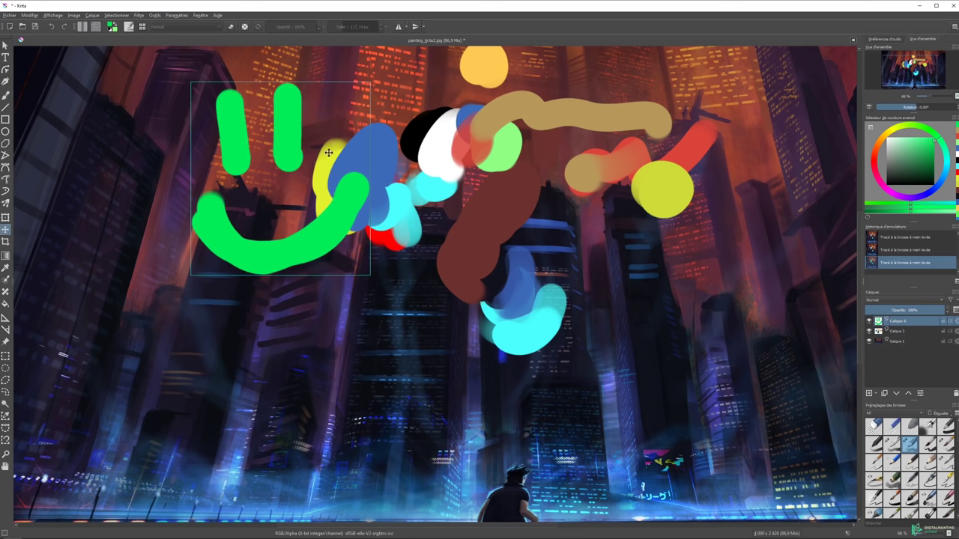
{"action": "left_click", "coordinate": [5, 45]}
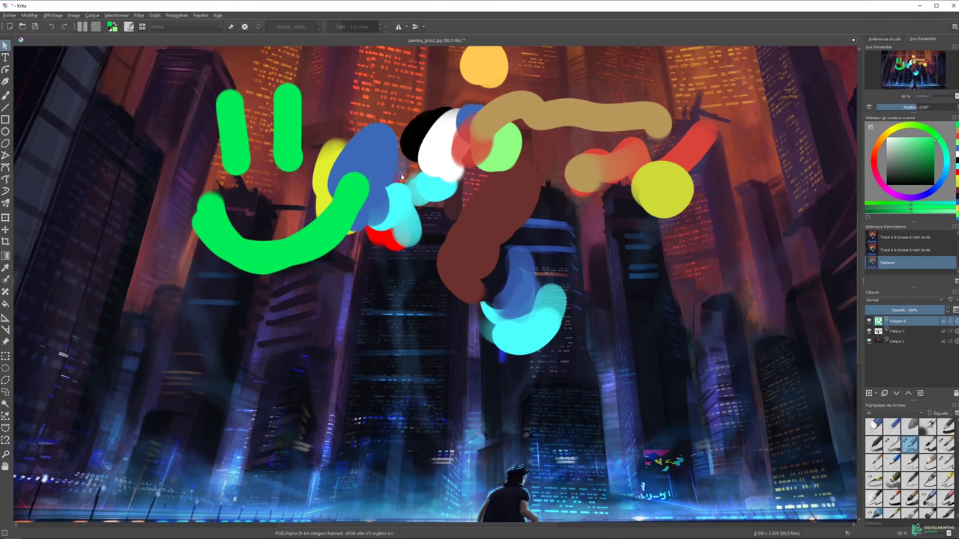
{"action": "key", "text": "b"}
{"action": "key", "text": "ctrl+e"}
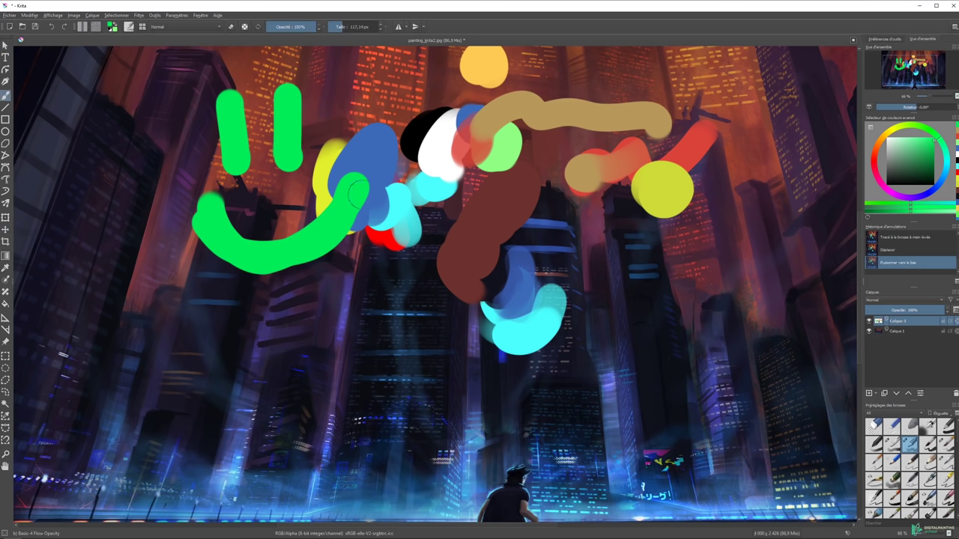
{"action": "key", "text": "t"}
{"action": "left_click_drag", "start_coordinate": [296, 161], "coordinate": [438, 183]}
{"action": "mouse_move", "coordinate": [546, 172]}
{"action": "left_mouse_down"}
{"action": "mouse_move", "coordinate": [388, 188]}
{"action": "mouse_move", "coordinate": [450, 185]}
{"action": "left_mouse_up"}
{"action": "key", "text": "ctrl+z"}
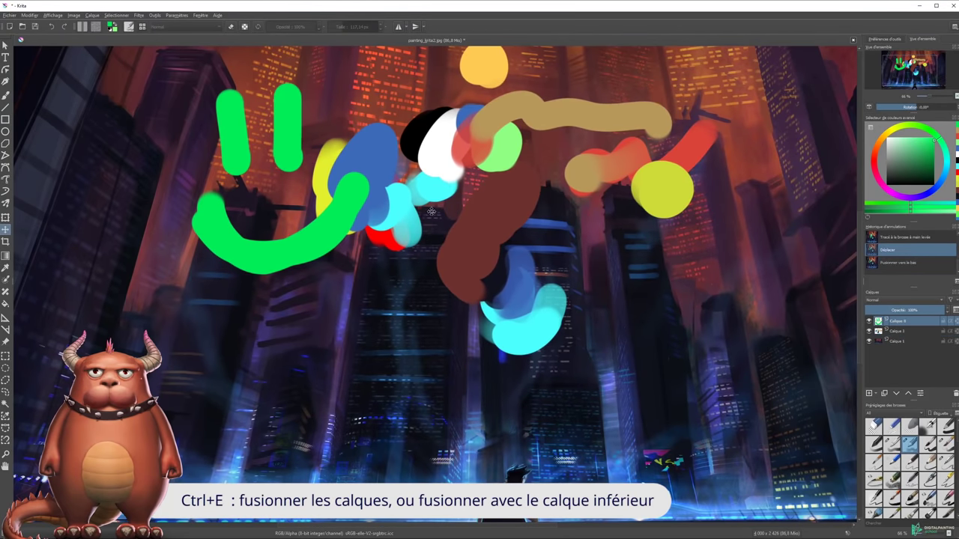
{"action": "key", "text": "Delete"}
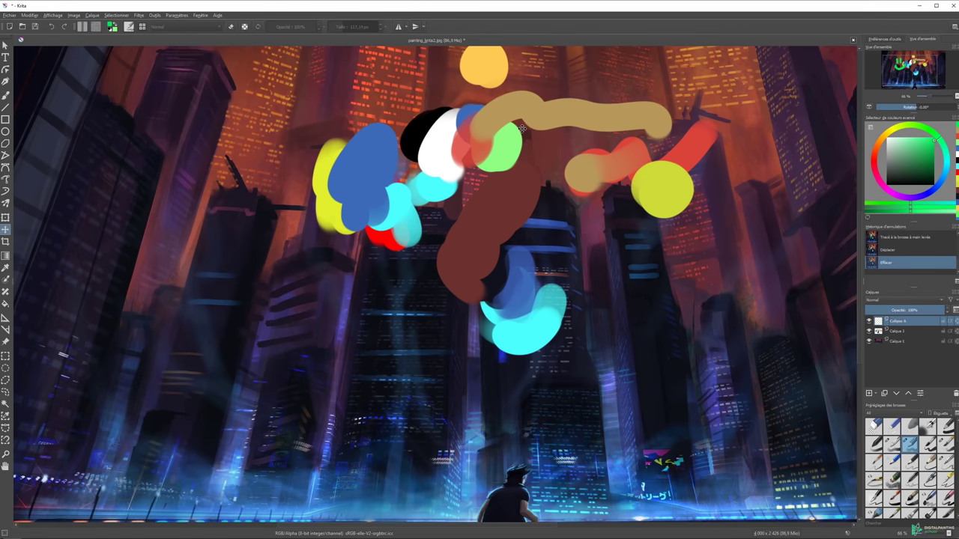
Paint green dabs in the upper-left sky at varying opacity, ending at 100%.
{"action": "left_click_drag", "start_coordinate": [545, 197], "coordinate": [557, 224]}
{"action": "key", "text": "b"}
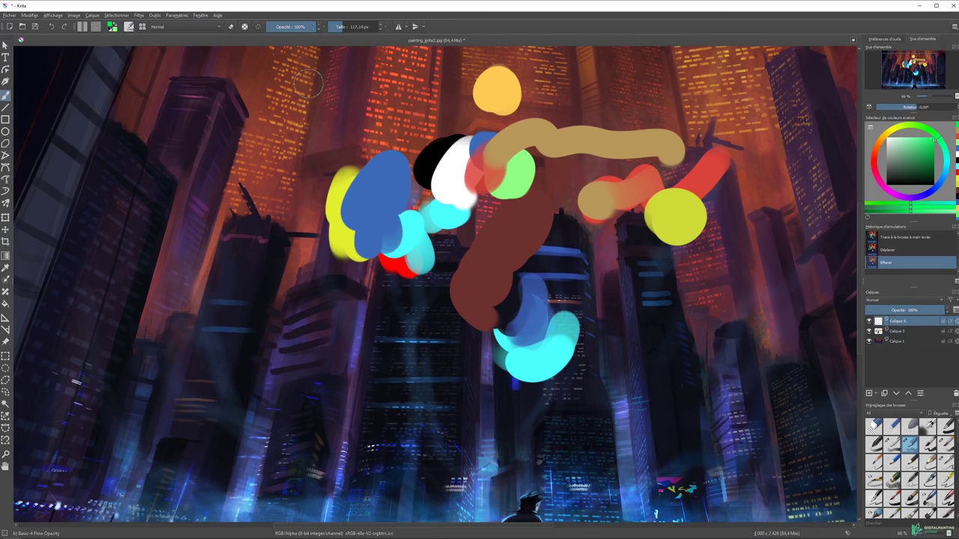
{"action": "left_click_drag", "start_coordinate": [309, 95], "coordinate": [314, 103]}
{"action": "left_click", "coordinate": [297, 30]}
{"action": "left_click_drag", "start_coordinate": [297, 30], "coordinate": [287, 30]}
{"action": "left_click_drag", "start_coordinate": [314, 112], "coordinate": [323, 144]}
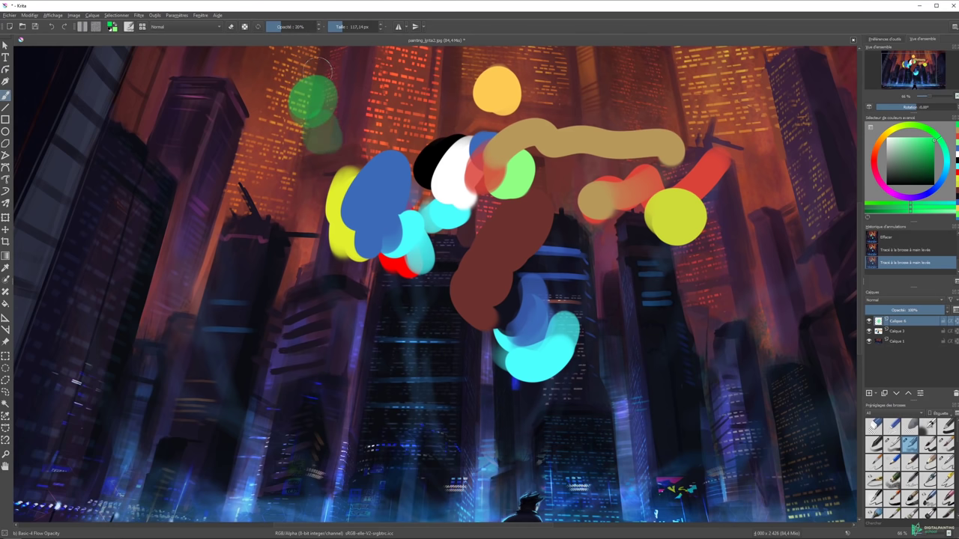
{"action": "mouse_move", "coordinate": [336, 94]}
{"action": "left_mouse_down"}
{"action": "mouse_move", "coordinate": [341, 128]}
{"action": "mouse_move", "coordinate": [378, 120]}
{"action": "left_mouse_up"}
{"action": "key", "text": "o"}
{"action": "key", "text": "o"}
{"action": "key", "text": "o"}
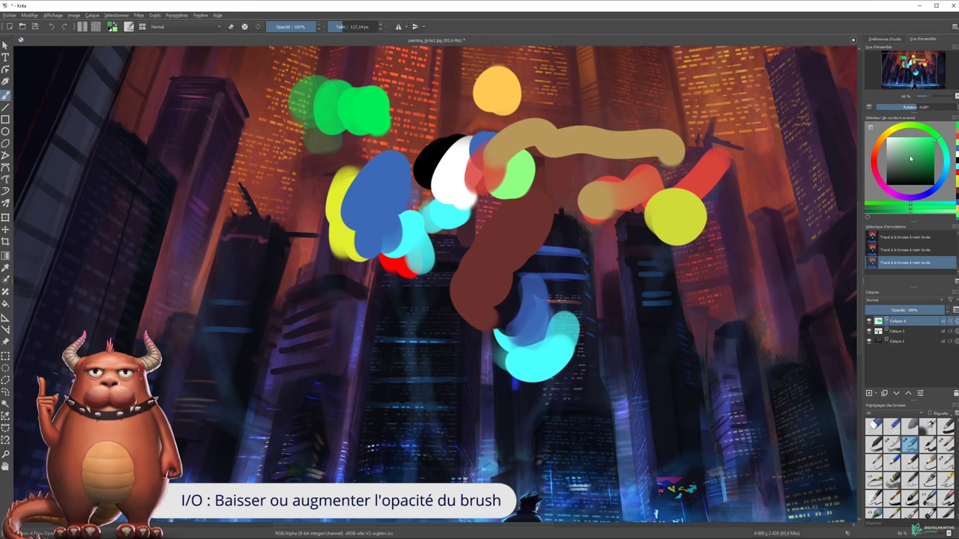
Clear all strokes with Delete and a Ctrl+E merge, then paint a large tan disc.
{"action": "left_click", "coordinate": [884, 141]}
{"action": "key", "text": "Delete"}
{"action": "key", "text": "ctrl+e"}
{"action": "key", "text": "Delete"}
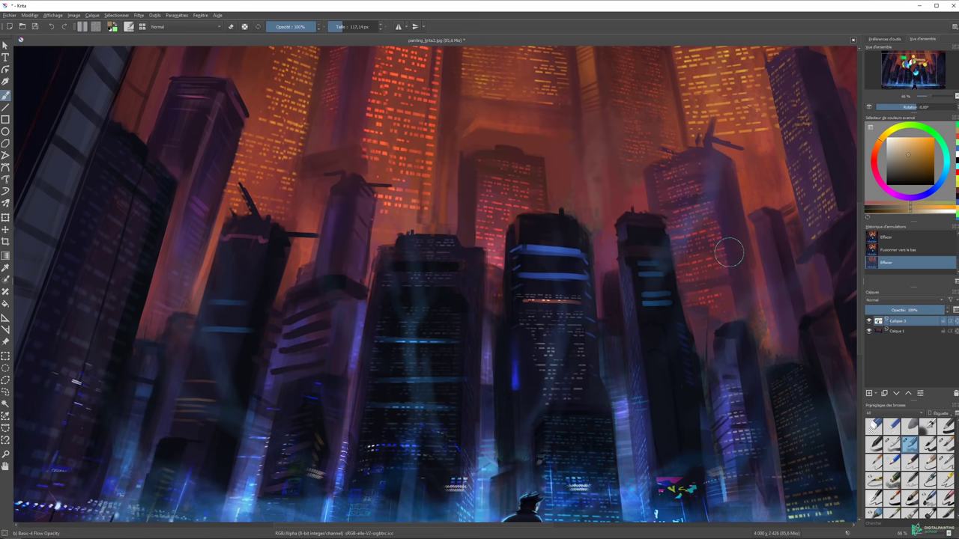
{"action": "mouse_move", "coordinate": [345, 169]}
{"action": "left_mouse_down"}
{"action": "mouse_move", "coordinate": [359, 149]}
{"action": "mouse_move", "coordinate": [322, 176]}
{"action": "left_mouse_up"}
{"action": "left_click_drag", "start_coordinate": [315, 127], "coordinate": [337, 184]}
{"action": "left_click_drag", "start_coordinate": [352, 124], "coordinate": [372, 190]}
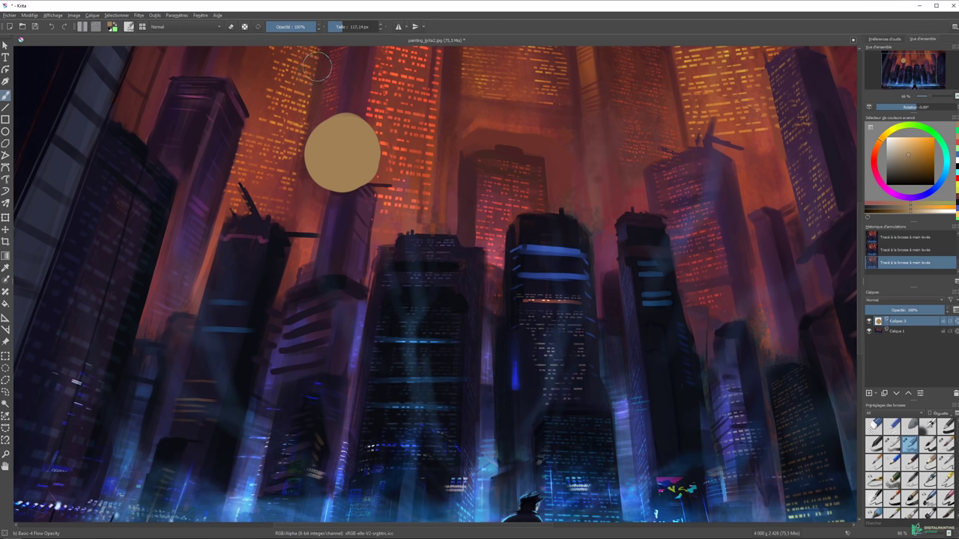
Lighten the tan with L and paint the second and third, lighter dabs of the row.
{"action": "key", "text": "k"}
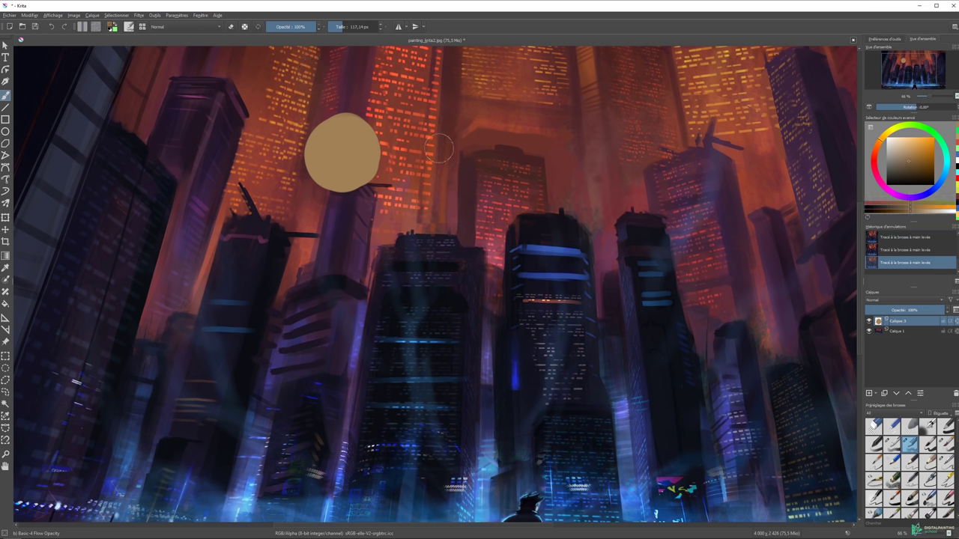
{"action": "key", "text": "l"}
{"action": "key", "text": "k"}
{"action": "key", "text": "l"}
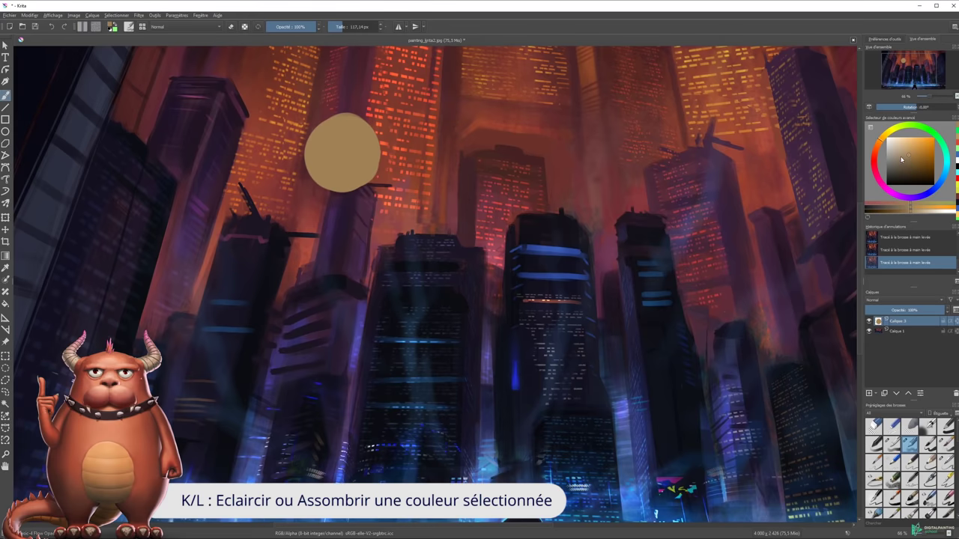
{"action": "key", "text": "l"}
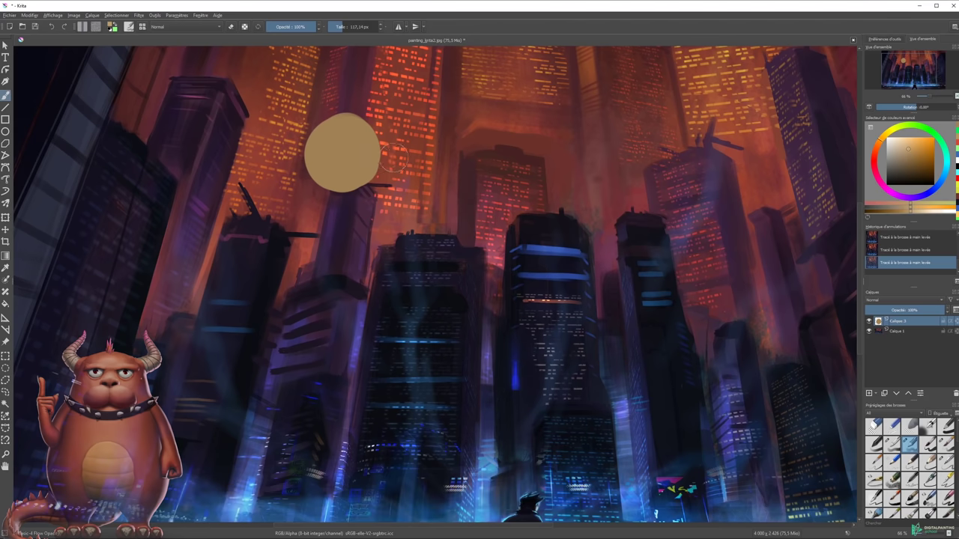
{"action": "left_click", "coordinate": [386, 156]}
{"action": "key", "text": "l"}
{"action": "left_click", "coordinate": [438, 153]}
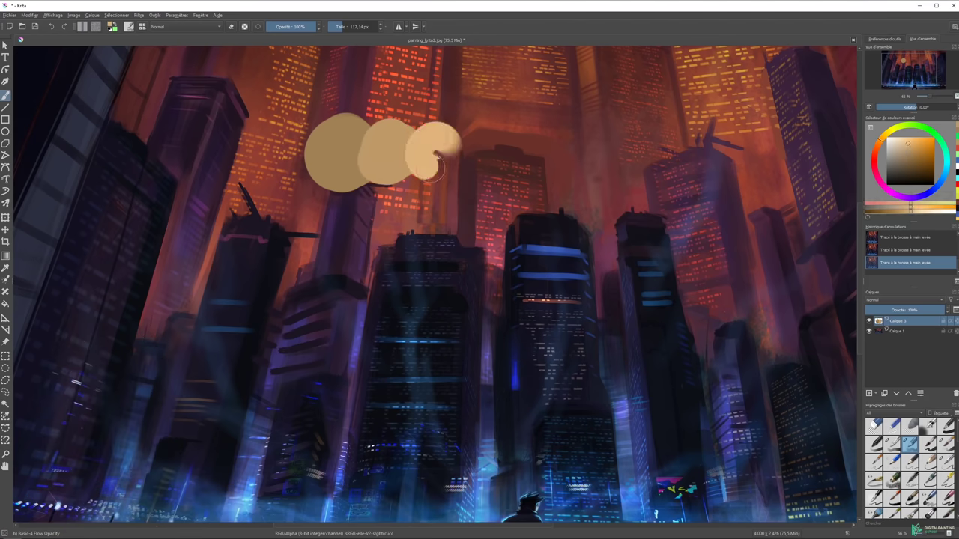
Continue the row with pale tan, cream, near-white and white dabs.
{"action": "key", "text": "l"}
{"action": "left_click", "coordinate": [485, 152]}
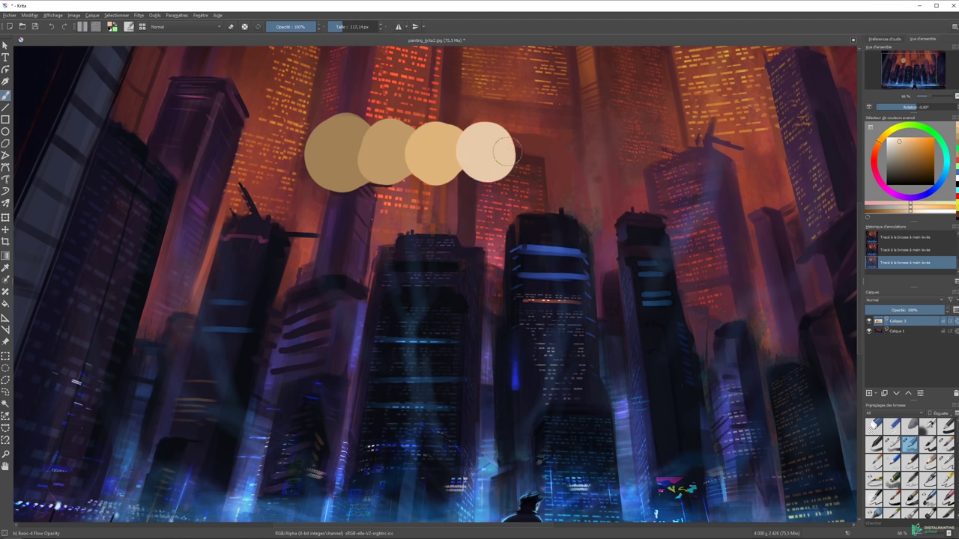
{"action": "key", "text": "l"}
{"action": "left_click", "coordinate": [534, 152]}
{"action": "key", "text": "l"}
{"action": "key", "text": "l"}
{"action": "left_click", "coordinate": [589, 151]}
{"action": "key", "text": "l"}
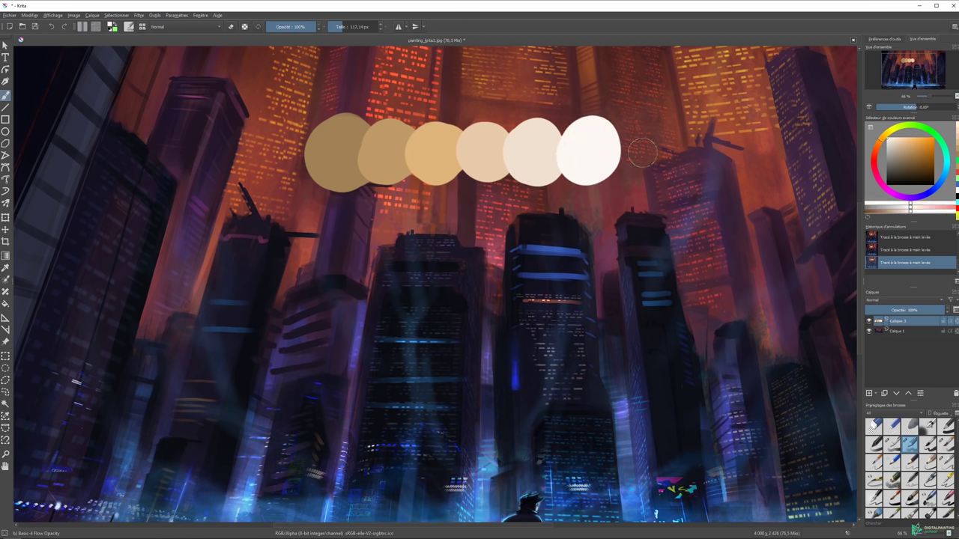
{"action": "left_click", "coordinate": [641, 154]}
Sample the original tan from the first disc and paint a tan dab below it.
{"action": "key", "text": "k"}
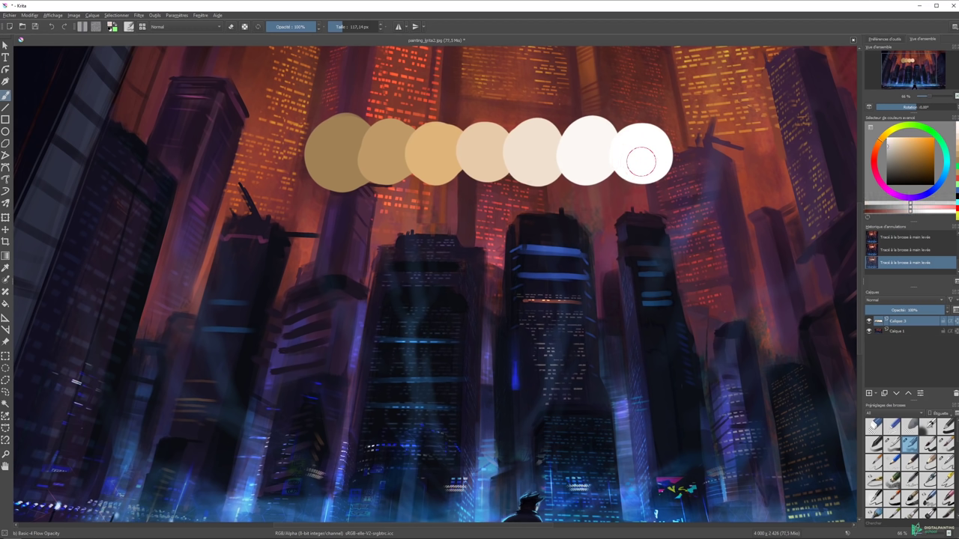
{"action": "left_click", "coordinate": [372, 173], "text": "ctrl"}
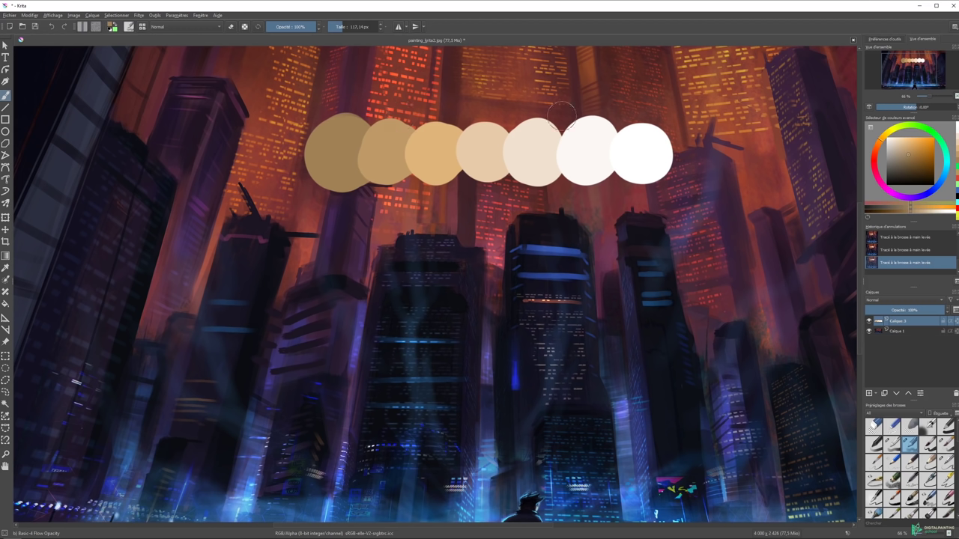
{"action": "mouse_move", "coordinate": [360, 225]}
{"action": "left_mouse_down"}
{"action": "mouse_move", "coordinate": [334, 236]}
{"action": "mouse_move", "coordinate": [340, 240]}
{"action": "left_mouse_up"}
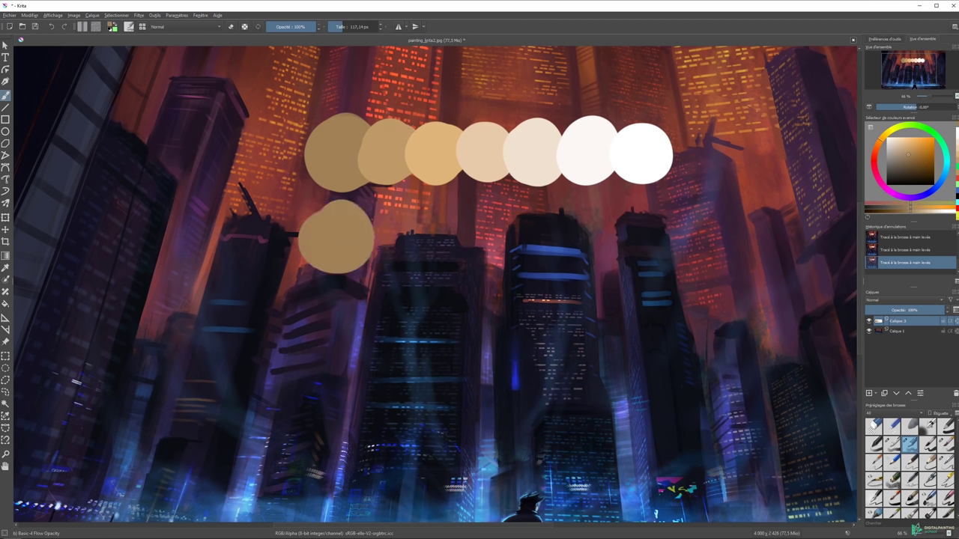
Darken the colour with K and paint olive and brown dabs along the lower row.
{"action": "key", "text": "k"}
{"action": "left_click", "coordinate": [388, 232]}
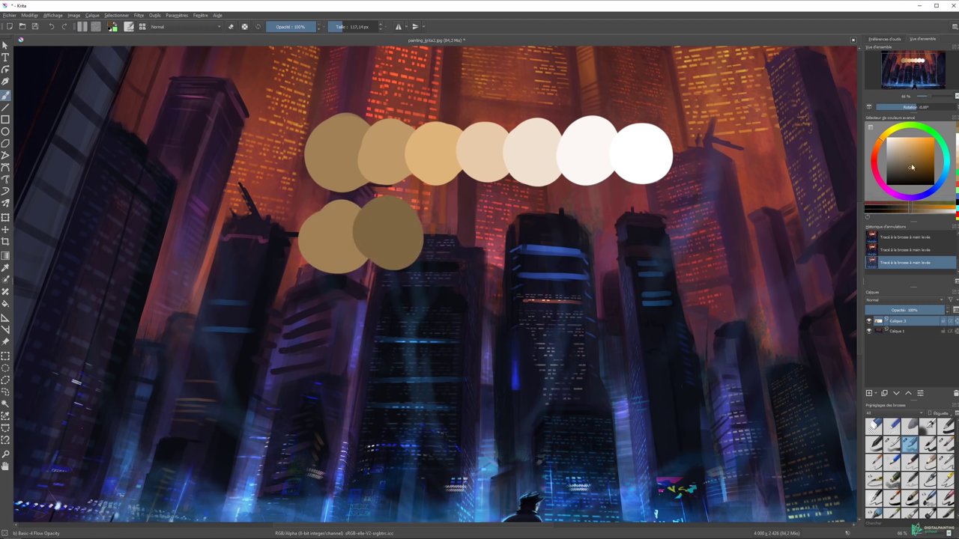
{"action": "left_click", "coordinate": [443, 237]}
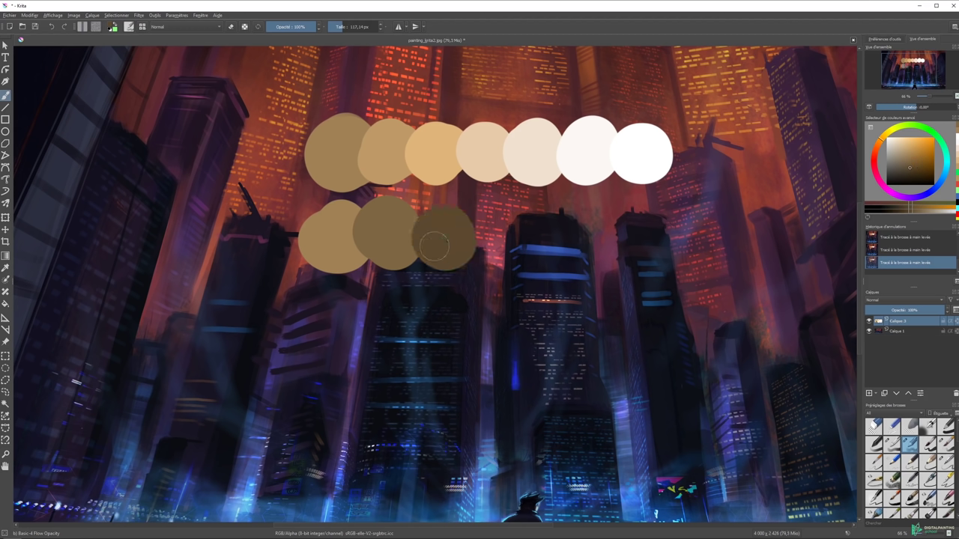
{"action": "key", "text": "k"}
{"action": "left_click", "coordinate": [486, 234]}
{"action": "key", "text": "k"}
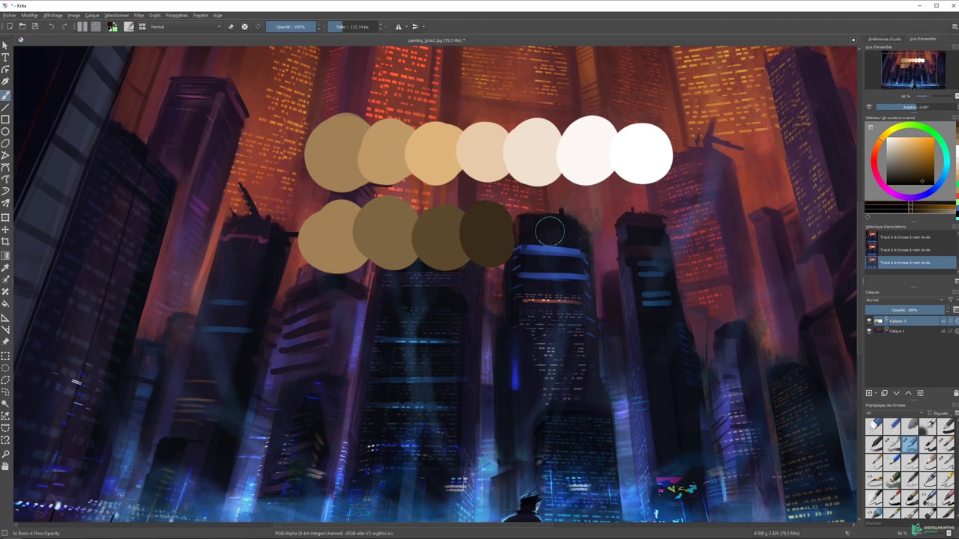
{"action": "left_click", "coordinate": [534, 239]}
Finish the lower row with near-black and black dabs, then choose green on the hue ring.
{"action": "key", "text": "k"}
{"action": "left_click", "coordinate": [599, 225]}
{"action": "left_click", "coordinate": [651, 233]}
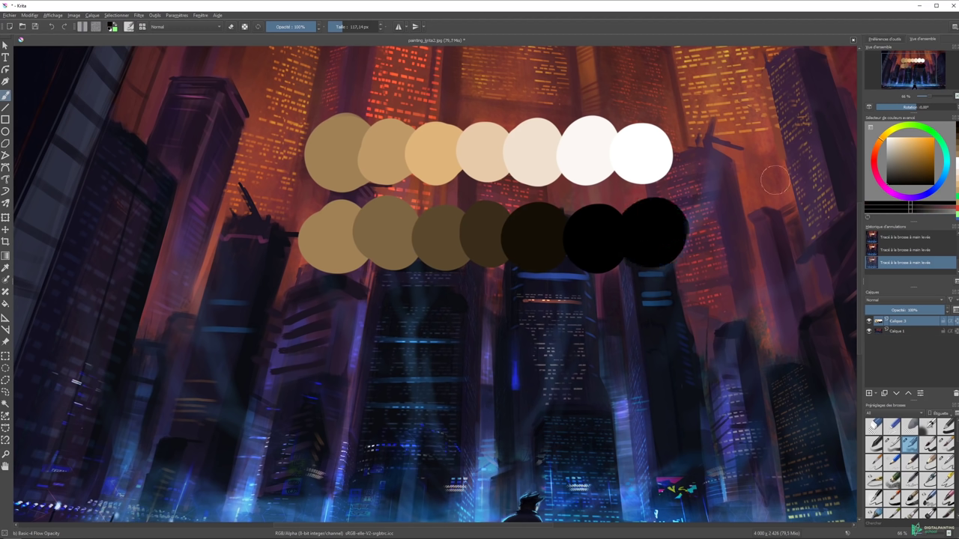
{"action": "left_click", "coordinate": [914, 154]}
{"action": "left_click_drag", "start_coordinate": [933, 141], "coordinate": [926, 128]}
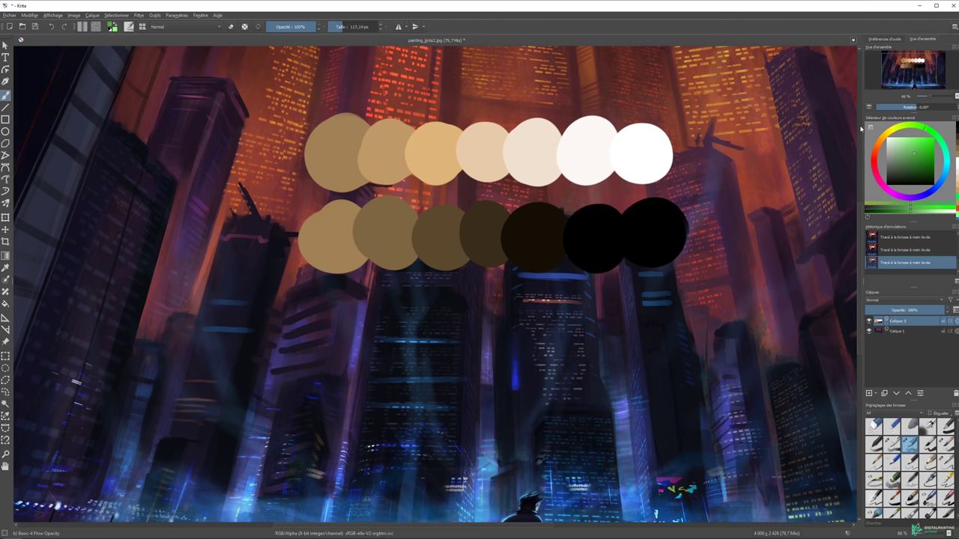
Undo a stray green dab, then paint green dabs and a curving trail fading to white and gray.
{"action": "left_click", "coordinate": [483, 169]}
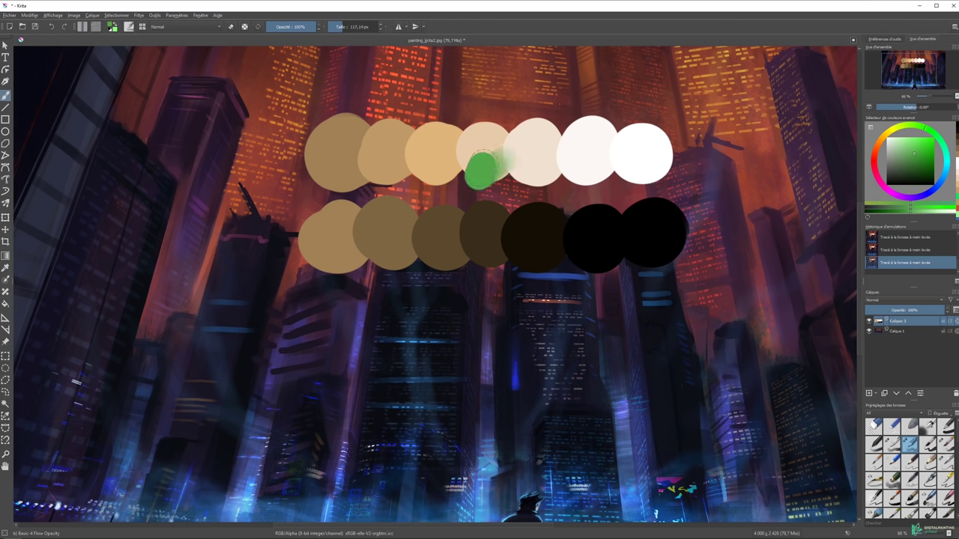
{"action": "key", "text": "ctrl+z"}
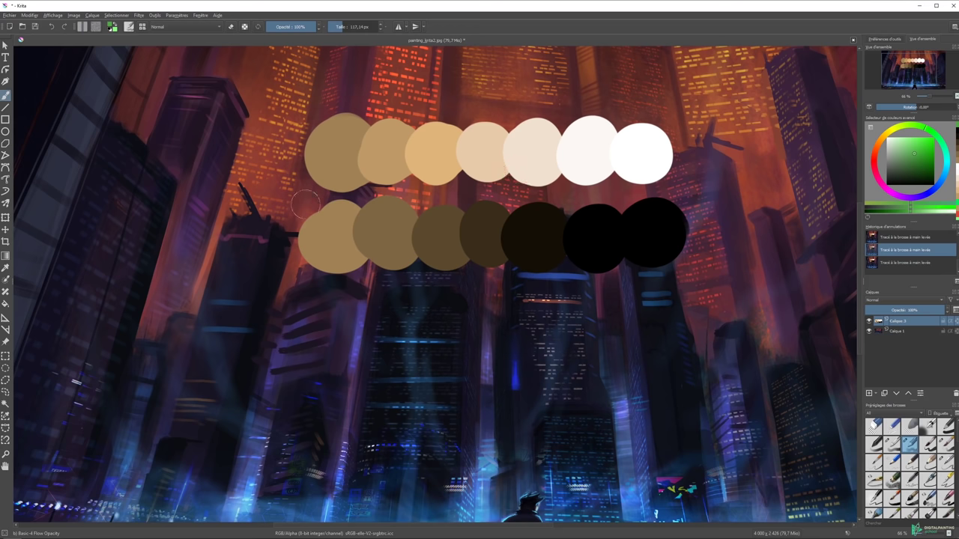
{"action": "left_click", "coordinate": [202, 161]}
{"action": "key", "text": "k"}
{"action": "key", "text": "k"}
{"action": "left_click", "coordinate": [253, 164]}
{"action": "mouse_move", "coordinate": [223, 206]}
{"action": "left_mouse_down"}
{"action": "mouse_move", "coordinate": [169, 278]}
{"action": "mouse_move", "coordinate": [257, 321]}
{"action": "mouse_move", "coordinate": [367, 326]}
{"action": "mouse_move", "coordinate": [427, 345]}
{"action": "left_mouse_up"}
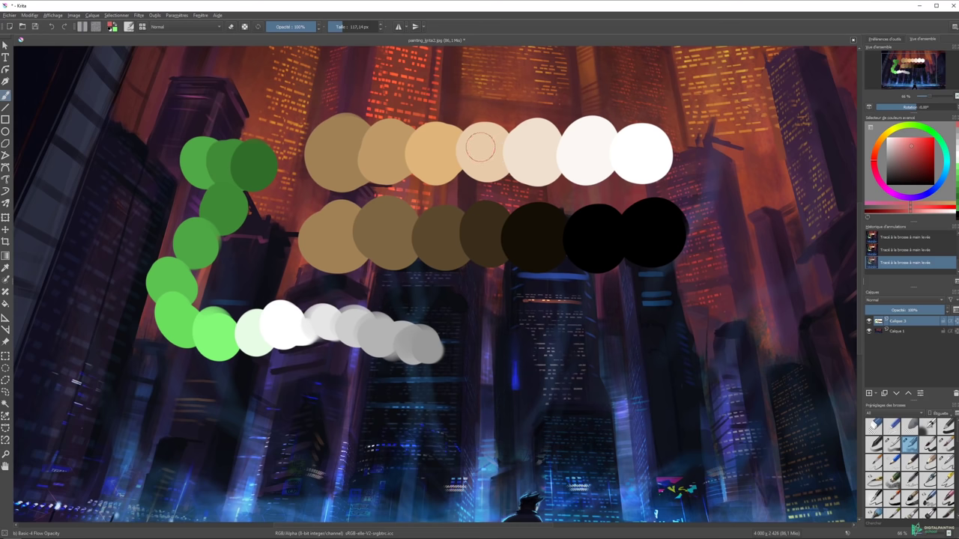
{"action": "key", "text": "shift+i"}
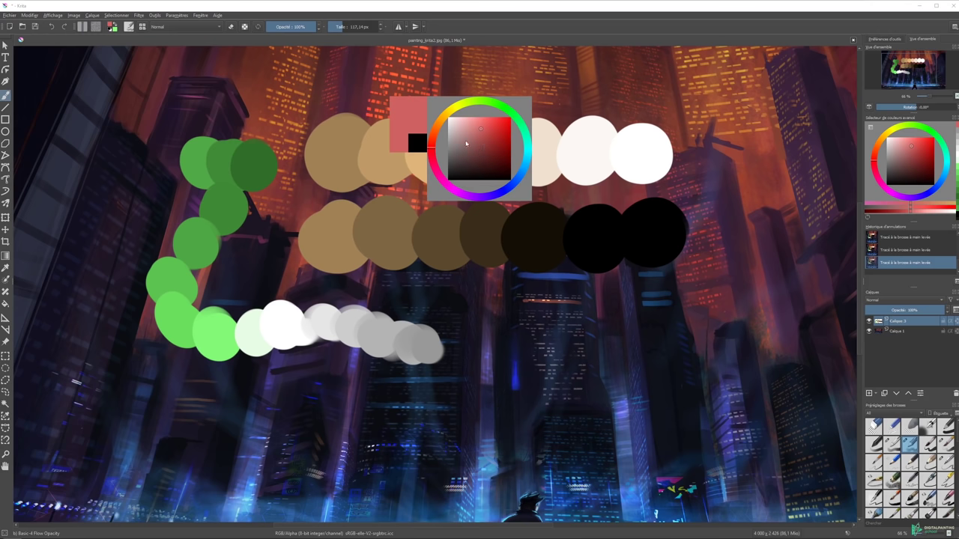
Choose a pinkish red in the Shift+I pop-up colour selector square.
{"action": "mouse_move", "coordinate": [480, 137]}
{"action": "left_mouse_down"}
{"action": "mouse_move", "coordinate": [465, 148]}
{"action": "mouse_move", "coordinate": [495, 130]}
{"action": "left_mouse_up"}
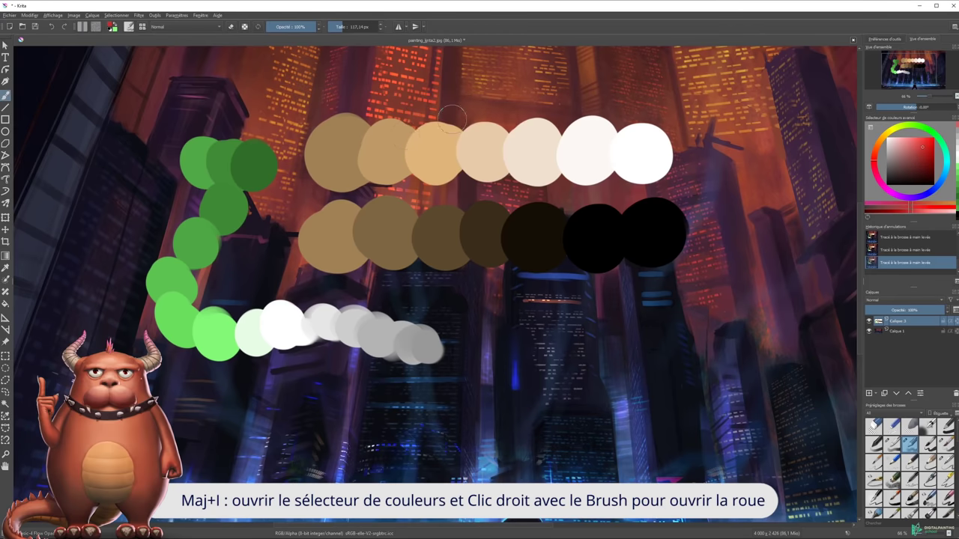
Darken then brighten the red in the pop-up palette's triangle, leaving the palette open.
{"action": "right_click", "coordinate": [459, 169]}
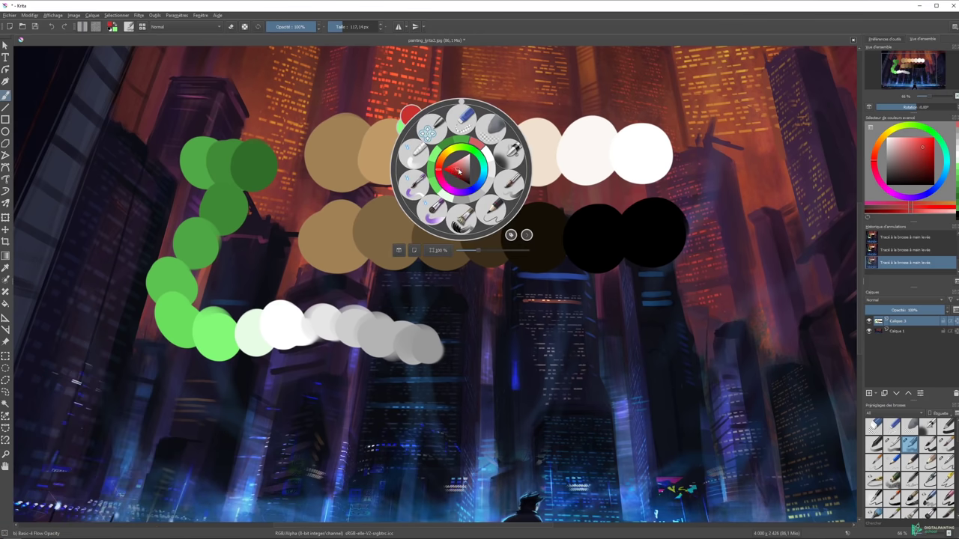
{"action": "left_click_drag", "start_coordinate": [458, 172], "coordinate": [452, 177]}
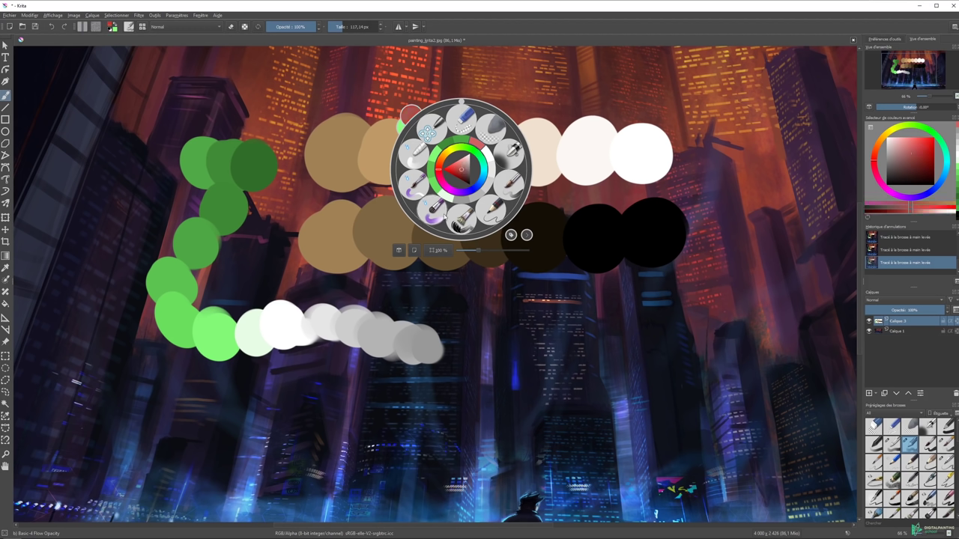
{"action": "left_click", "coordinate": [551, 133]}
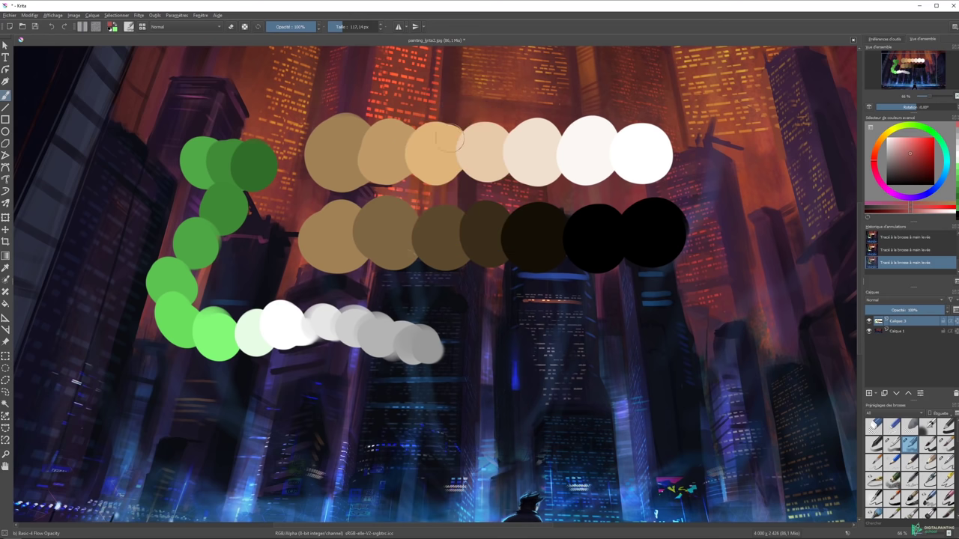
{"action": "right_click", "coordinate": [496, 119]}
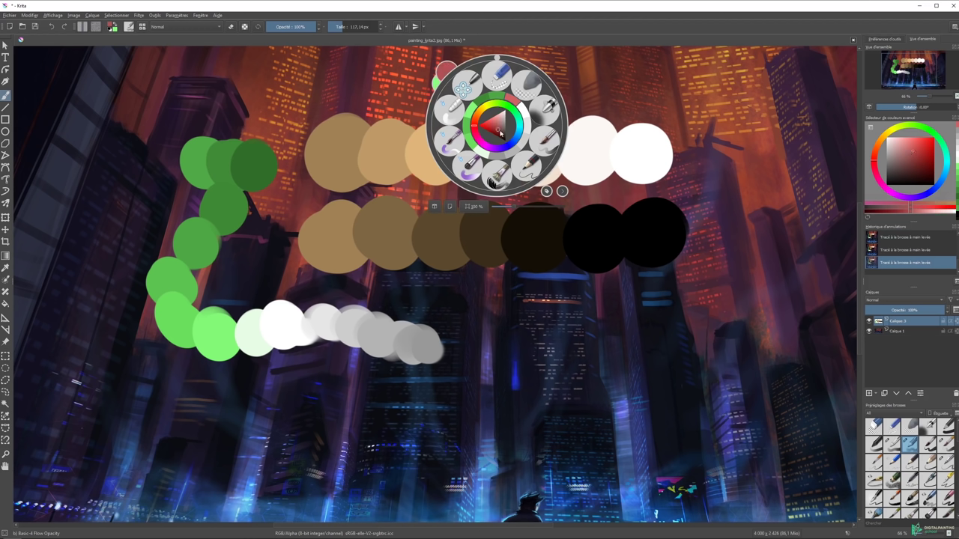
{"action": "mouse_move", "coordinate": [498, 128]}
{"action": "left_mouse_down"}
{"action": "mouse_move", "coordinate": [525, 131]}
{"action": "mouse_move", "coordinate": [507, 101]}
{"action": "left_mouse_up"}
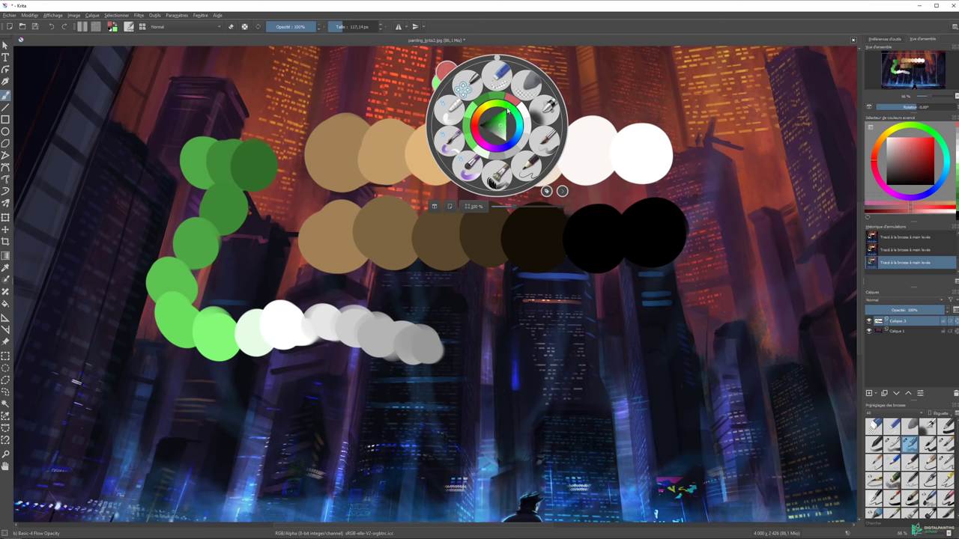
{"action": "right_click", "coordinate": [506, 101]}
{"action": "right_click", "coordinate": [496, 109]}
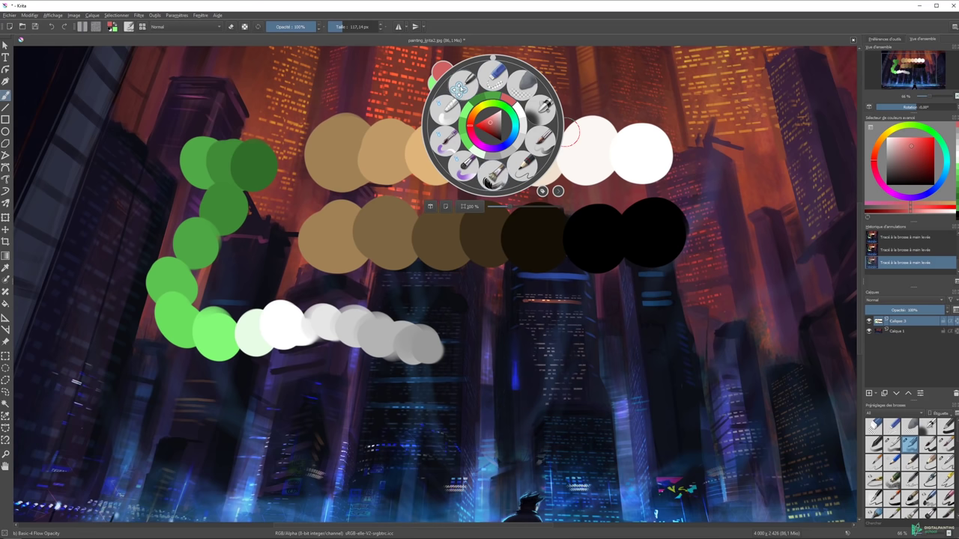
In the pop-up palette, toggle the brush HUD and tag list, mirror and unmirror, and zoom out.
{"action": "left_click", "coordinate": [542, 191]}
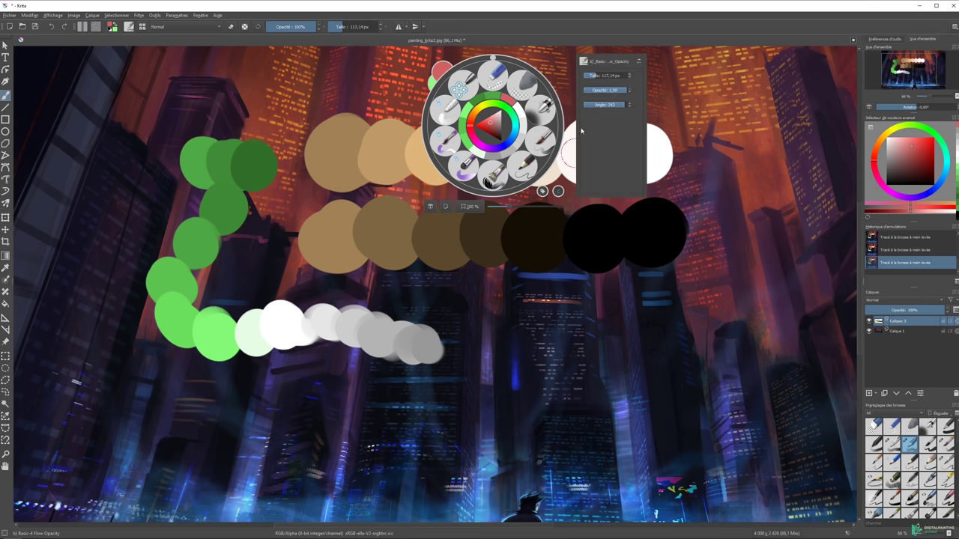
{"action": "left_click", "coordinate": [543, 191]}
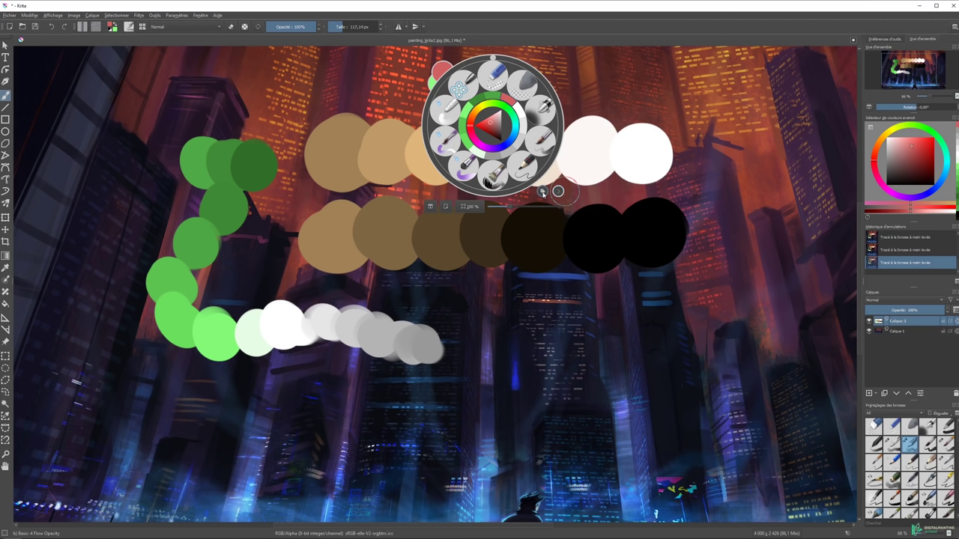
{"action": "left_click", "coordinate": [542, 192]}
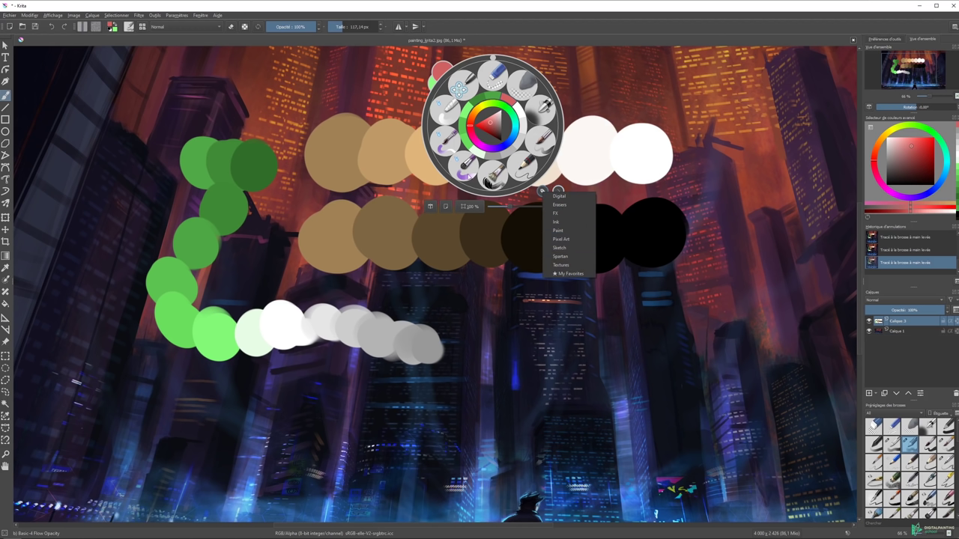
{"action": "left_click", "coordinate": [491, 125]}
{"action": "left_click", "coordinate": [430, 207]}
{"action": "left_click", "coordinate": [432, 209]}
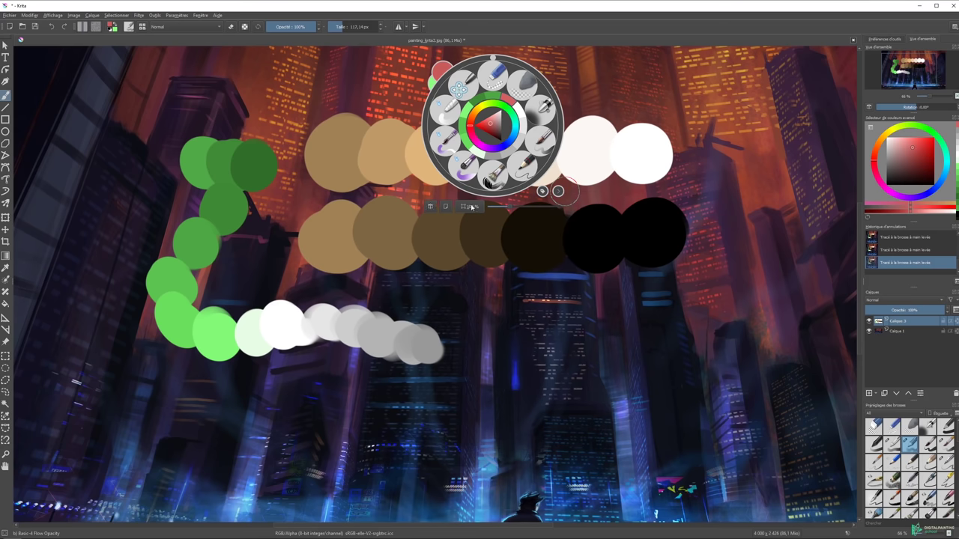
{"action": "left_click_drag", "start_coordinate": [514, 208], "coordinate": [507, 212]}
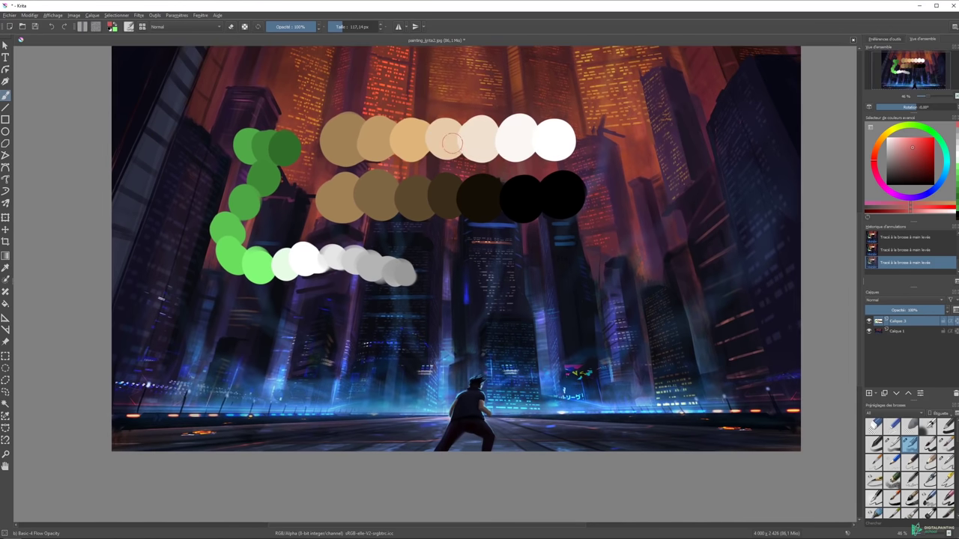
Flip and zoom the canvas via the pop-up palette, then zoom in with the mouse wheel.
{"action": "right_click", "coordinate": [452, 143]}
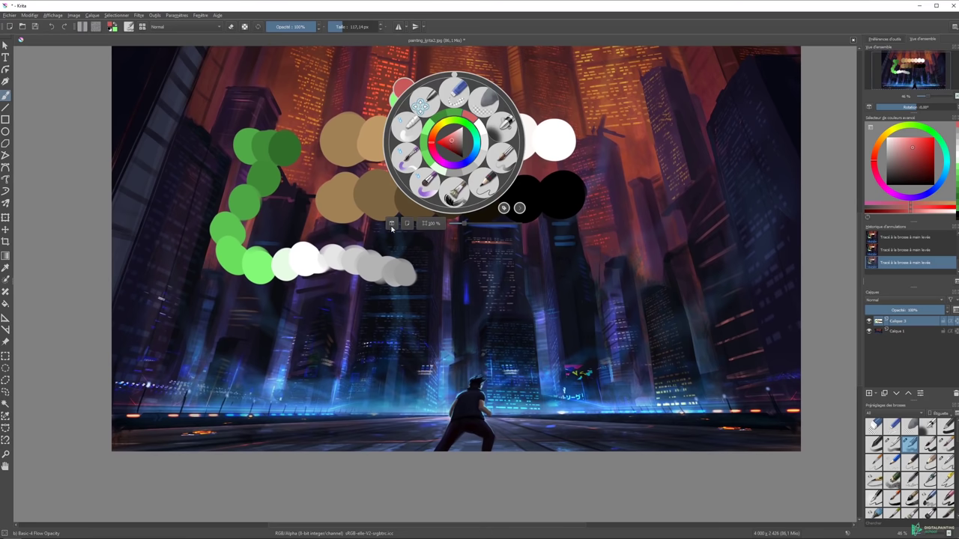
{"action": "left_click", "coordinate": [390, 223]}
{"action": "left_click_drag", "start_coordinate": [463, 224], "coordinate": [467, 224]}
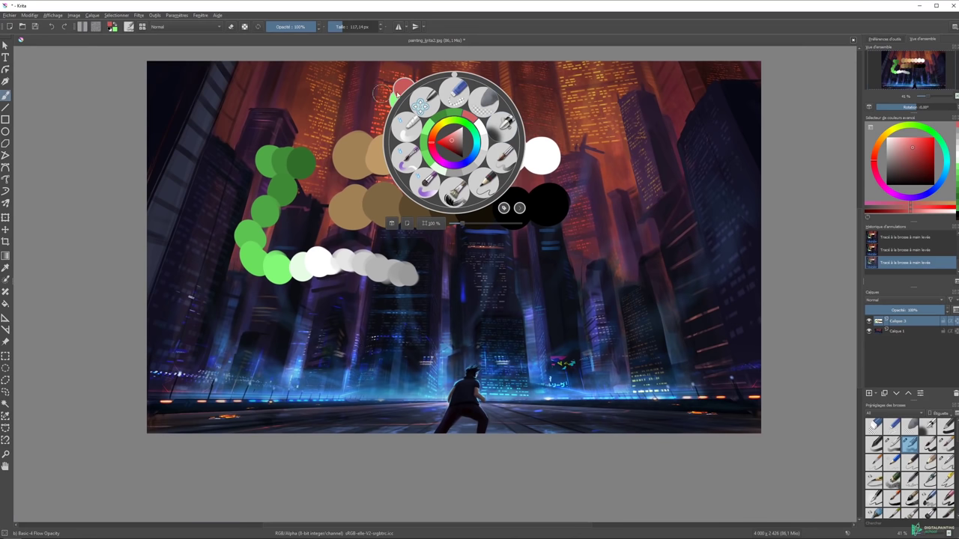
{"action": "right_click", "coordinate": [560, 136]}
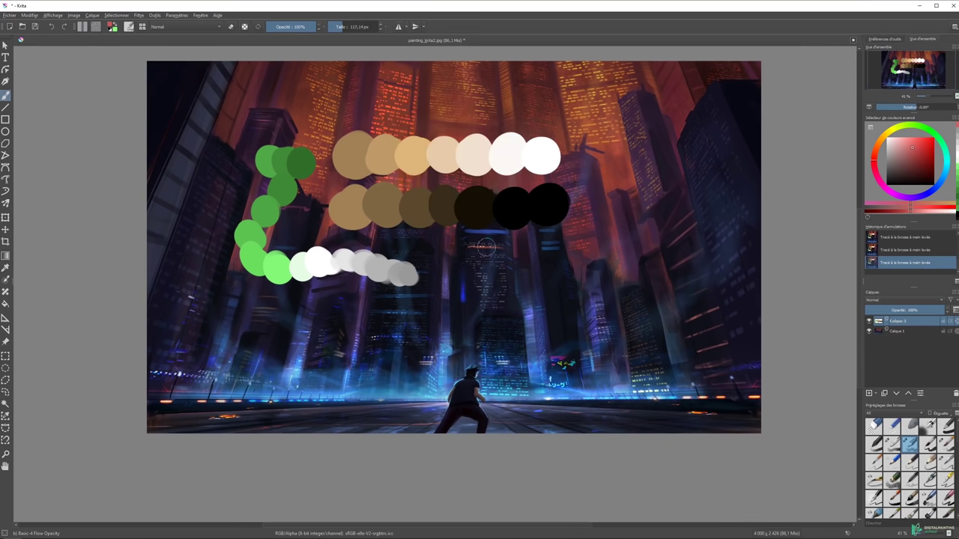
{"action": "scroll", "coordinate": [486, 248], "scroll_direction": "down", "scroll_amount": 1}
{"action": "scroll", "coordinate": [472, 217], "scroll_direction": "up", "scroll_amount": 1}
{"action": "scroll", "coordinate": [457, 187], "scroll_direction": "up", "scroll_amount": 2}
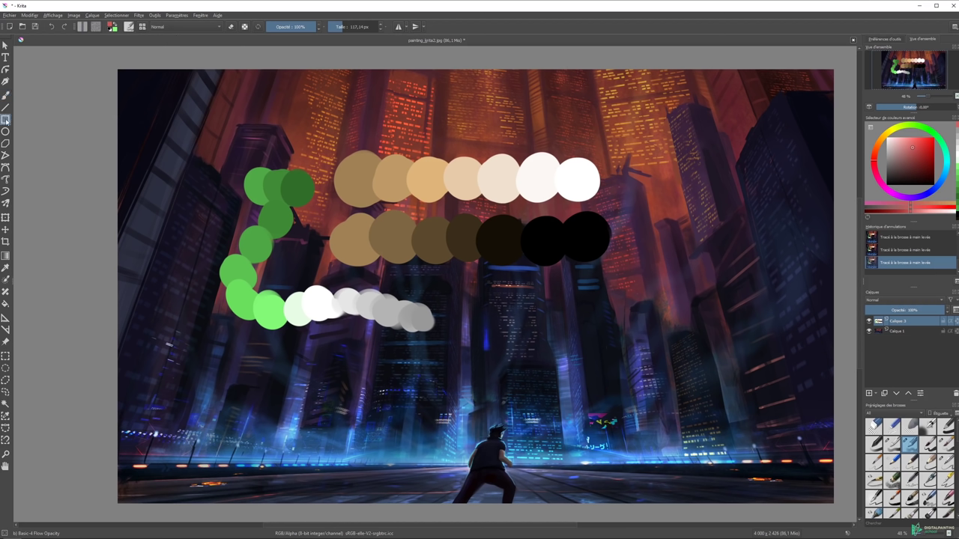
Reselect the Freehand Brush, show its Tool Options docker, and enlarge the colour wheel over the undo history.
{"action": "left_click", "coordinate": [6, 81]}
{"action": "left_click", "coordinate": [6, 95]}
{"action": "left_click", "coordinate": [891, 39]}
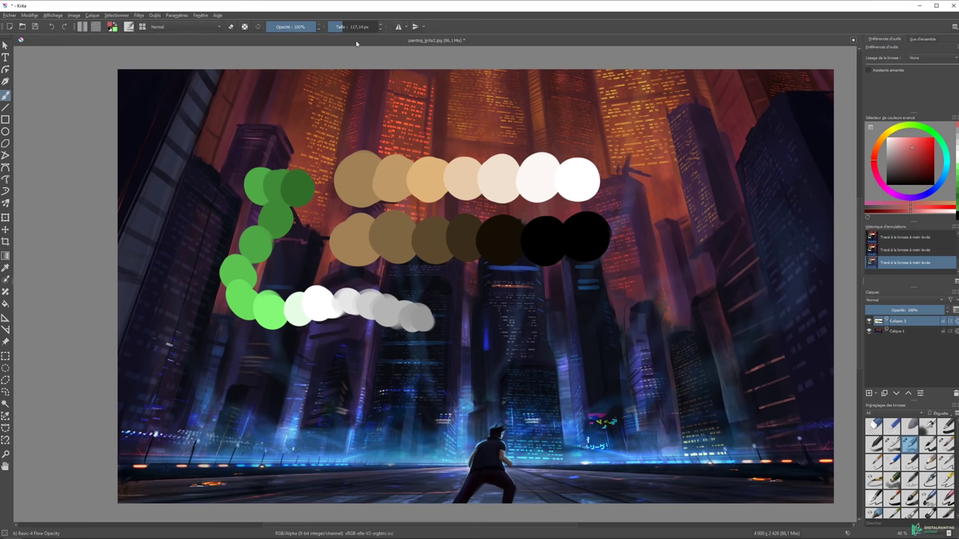
{"action": "left_click", "coordinate": [922, 38]}
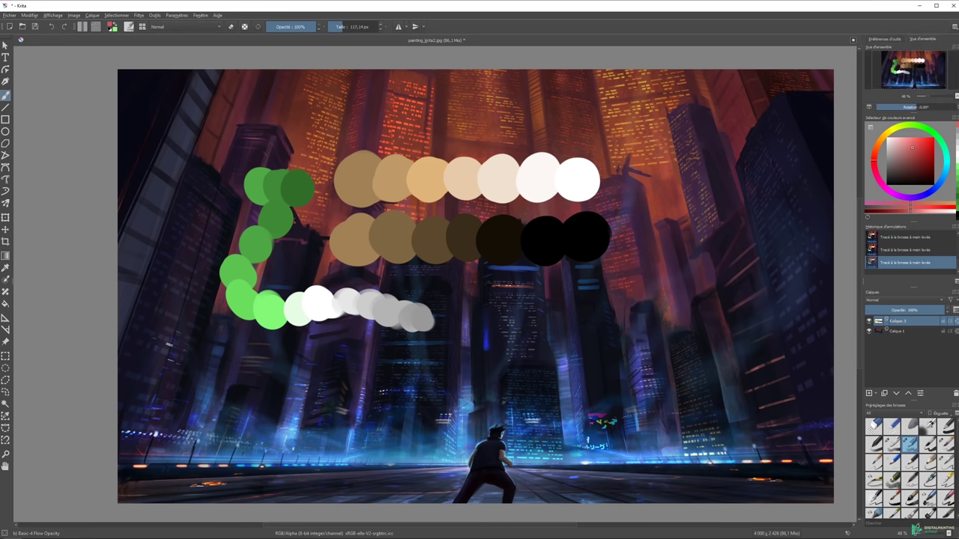
{"action": "left_click", "coordinate": [894, 40]}
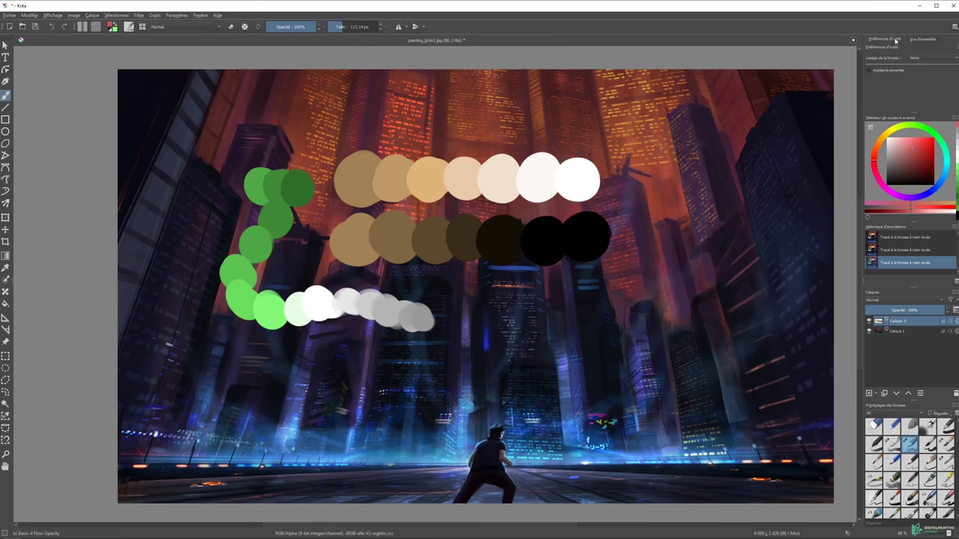
{"action": "left_click_drag", "start_coordinate": [912, 113], "coordinate": [912, 134]}
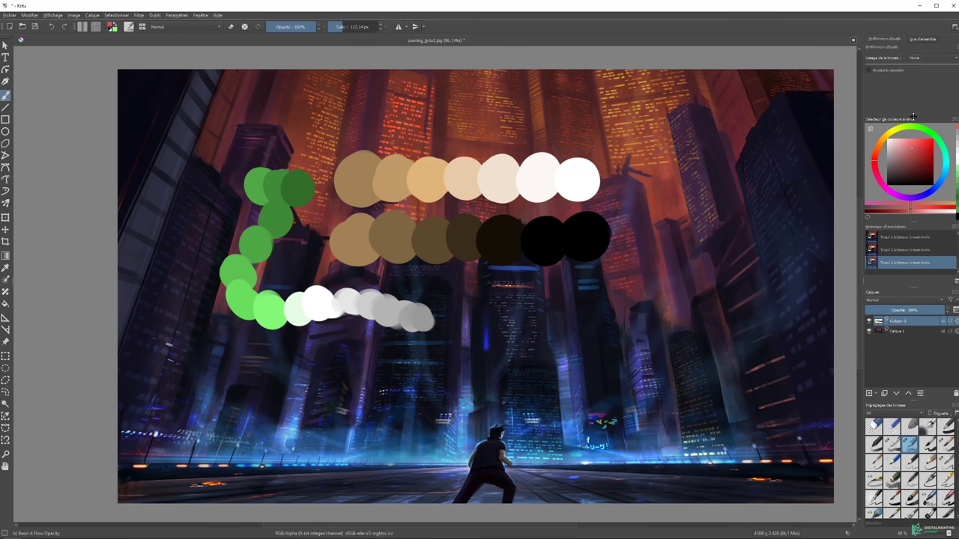
{"action": "left_click_drag", "start_coordinate": [912, 223], "coordinate": [912, 242]}
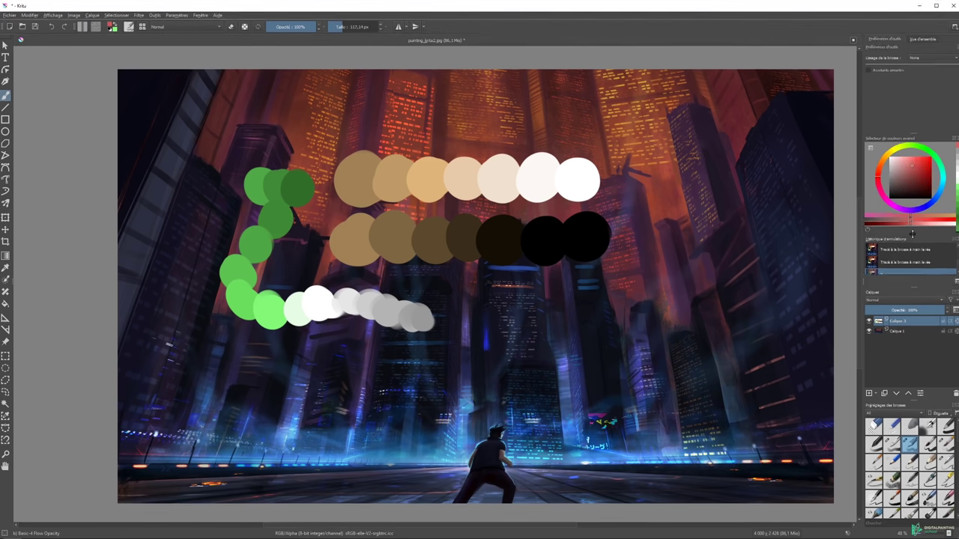
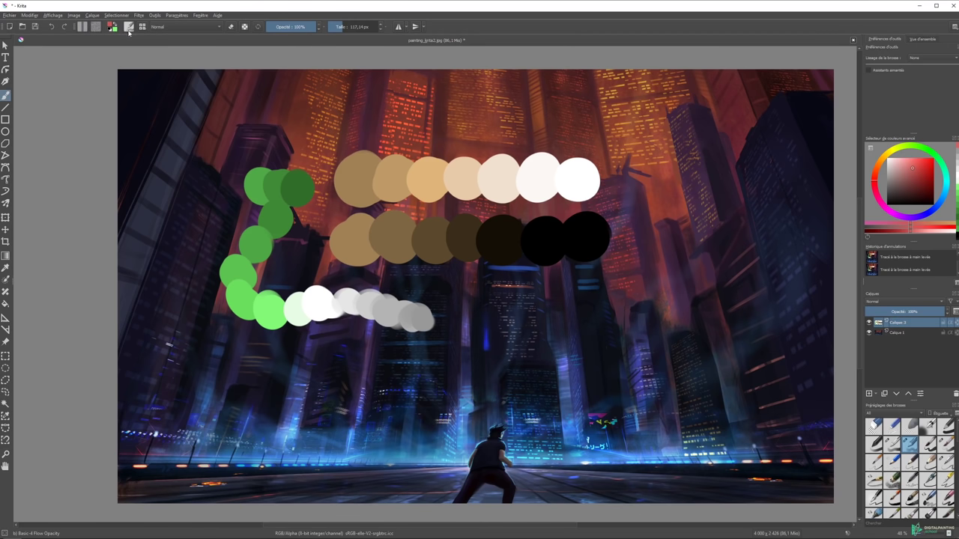
Resize the Basic-4 Flow Opacity brush tip to 158.07 px and adjust its edge fade.
{"action": "left_click", "coordinate": [129, 26]}
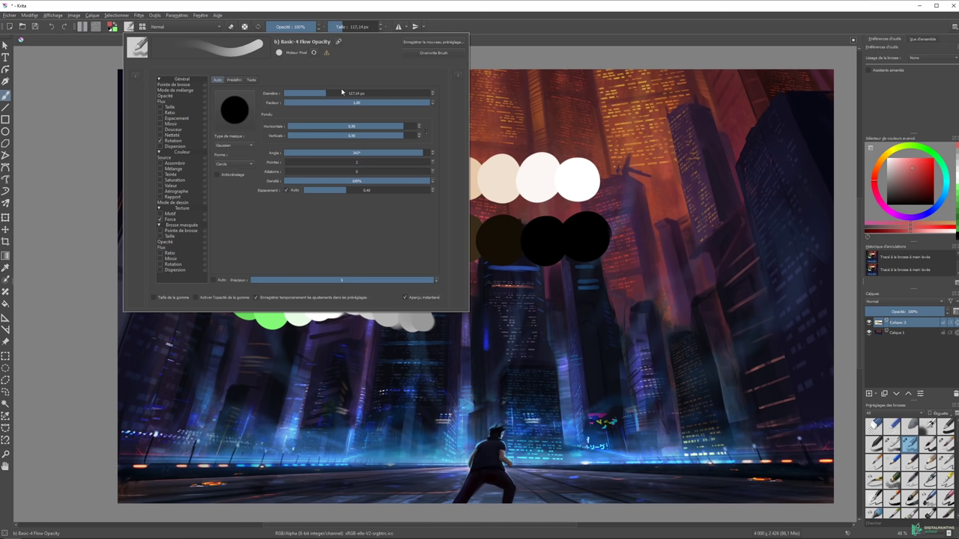
{"action": "mouse_move", "coordinate": [330, 93]}
{"action": "left_mouse_down"}
{"action": "mouse_move", "coordinate": [315, 93]}
{"action": "mouse_move", "coordinate": [328, 93]}
{"action": "left_mouse_up"}
{"action": "mouse_move", "coordinate": [427, 102]}
{"action": "left_mouse_down"}
{"action": "mouse_move", "coordinate": [303, 104]}
{"action": "mouse_move", "coordinate": [433, 102]}
{"action": "left_mouse_up"}
{"action": "mouse_move", "coordinate": [380, 127]}
{"action": "left_mouse_down"}
{"action": "mouse_move", "coordinate": [291, 127]}
{"action": "mouse_move", "coordinate": [424, 127]}
{"action": "left_mouse_up"}
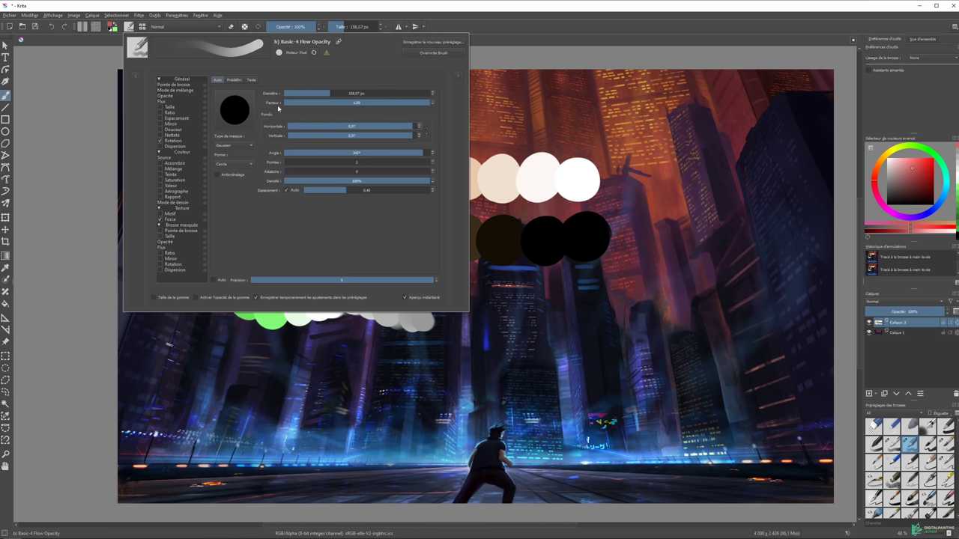
{"action": "left_click", "coordinate": [143, 28]}
{"action": "left_click", "coordinate": [243, 17]}
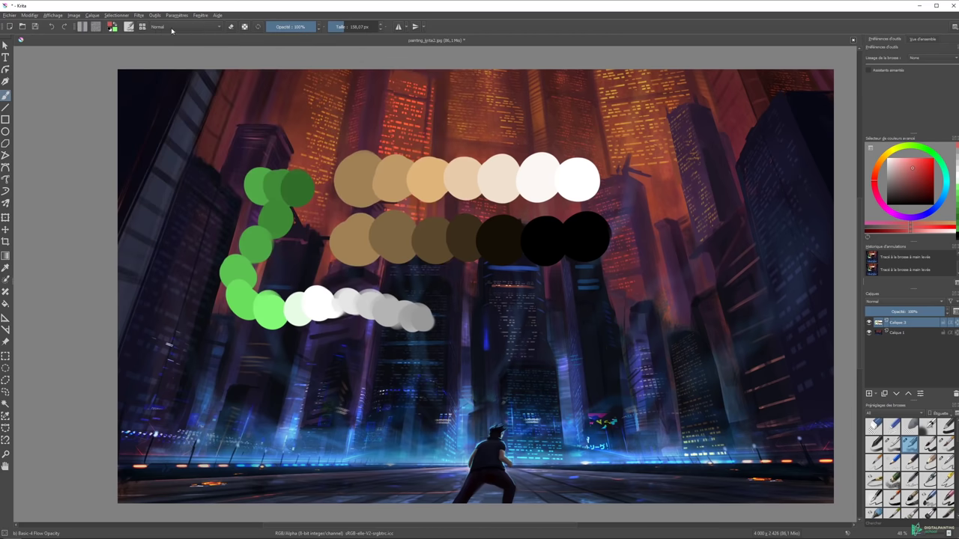
Paint a long pink stroke across the upper left, undoing a stray dab first.
{"action": "left_click", "coordinate": [531, 138]}
{"action": "key", "text": "ctrl+z"}
{"action": "left_click_drag", "start_coordinate": [374, 122], "coordinate": [178, 248]}
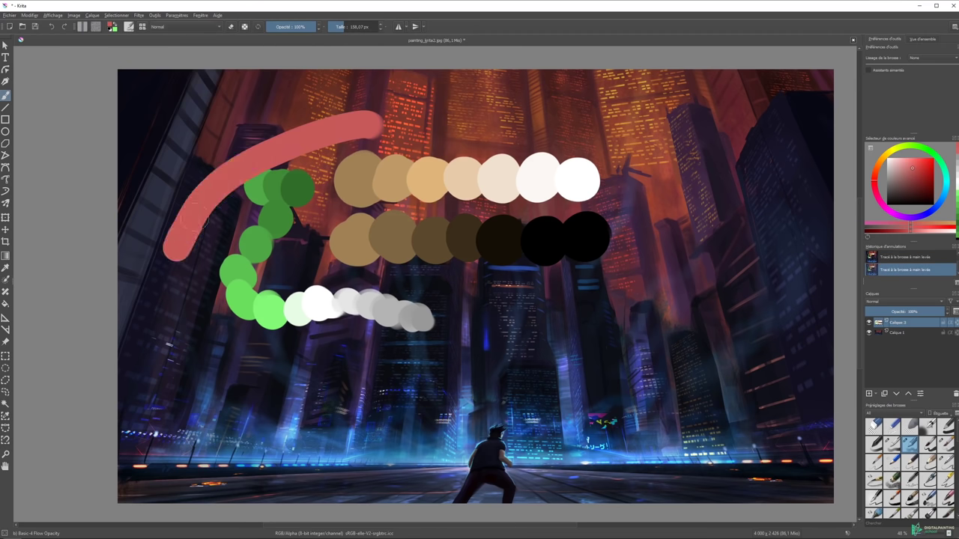
Set the brush blend mode to Densité de couleur and paint bright dodge streaks over the swatches.
{"action": "left_click", "coordinate": [206, 27]}
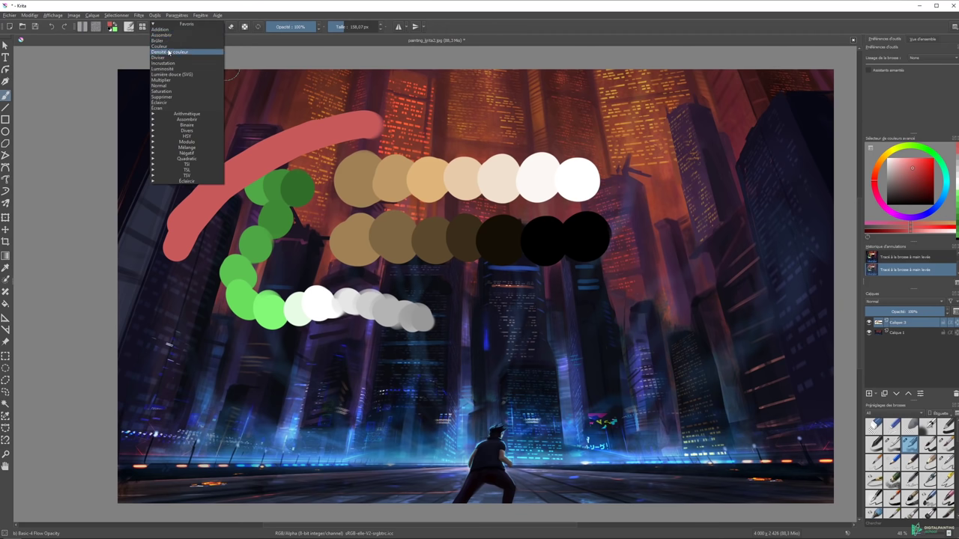
{"action": "left_click", "coordinate": [170, 52]}
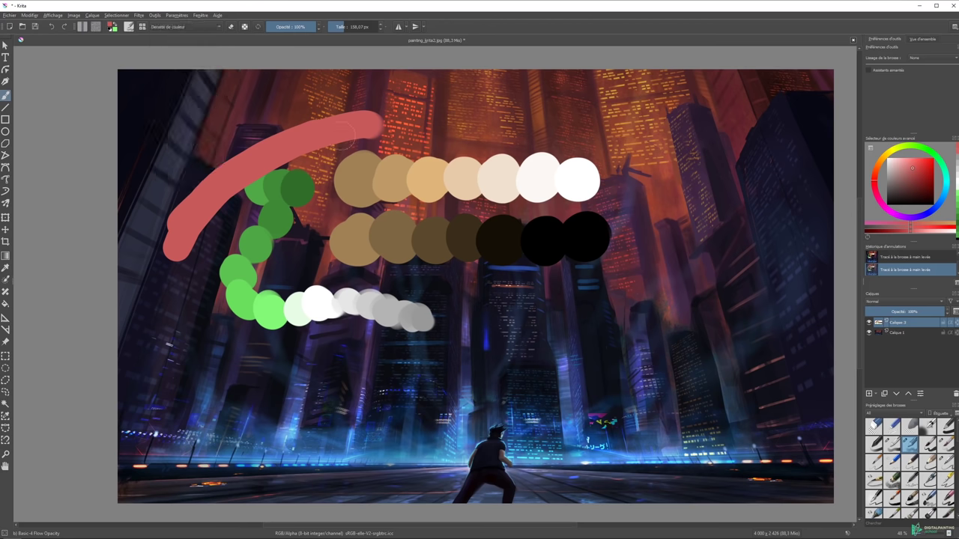
{"action": "mouse_move", "coordinate": [378, 150]}
{"action": "left_mouse_down"}
{"action": "mouse_move", "coordinate": [281, 202]}
{"action": "mouse_move", "coordinate": [211, 273]}
{"action": "mouse_move", "coordinate": [375, 146]}
{"action": "mouse_move", "coordinate": [372, 166]}
{"action": "mouse_move", "coordinate": [224, 274]}
{"action": "mouse_move", "coordinate": [314, 213]}
{"action": "mouse_move", "coordinate": [487, 131]}
{"action": "left_mouse_up"}
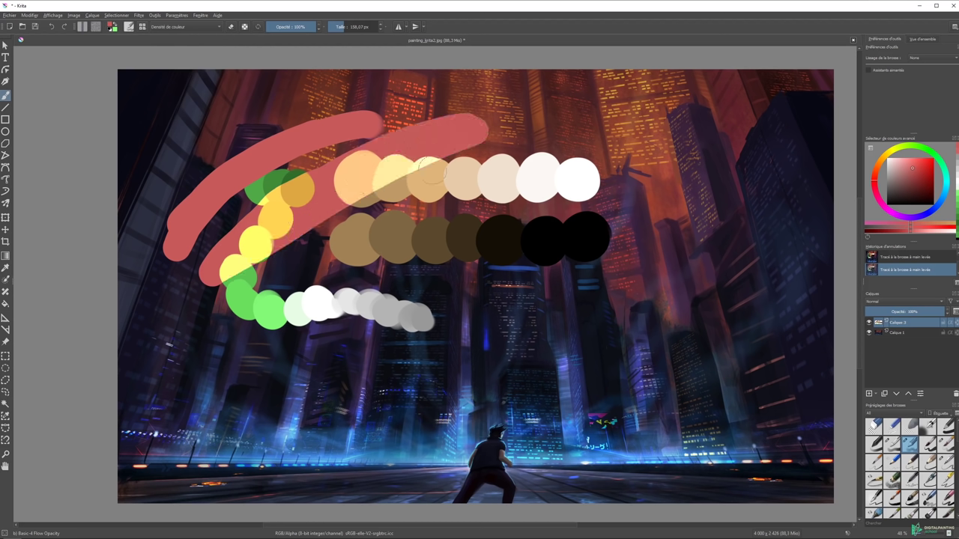
{"action": "mouse_move", "coordinate": [430, 171]}
{"action": "left_mouse_down"}
{"action": "mouse_move", "coordinate": [540, 113]}
{"action": "mouse_move", "coordinate": [315, 195]}
{"action": "mouse_move", "coordinate": [266, 237]}
{"action": "mouse_move", "coordinate": [486, 135]}
{"action": "left_mouse_up"}
{"action": "mouse_move", "coordinate": [487, 134]}
{"action": "left_mouse_down"}
{"action": "mouse_move", "coordinate": [316, 234]}
{"action": "mouse_move", "coordinate": [509, 142]}
{"action": "mouse_move", "coordinate": [491, 183]}
{"action": "left_mouse_up"}
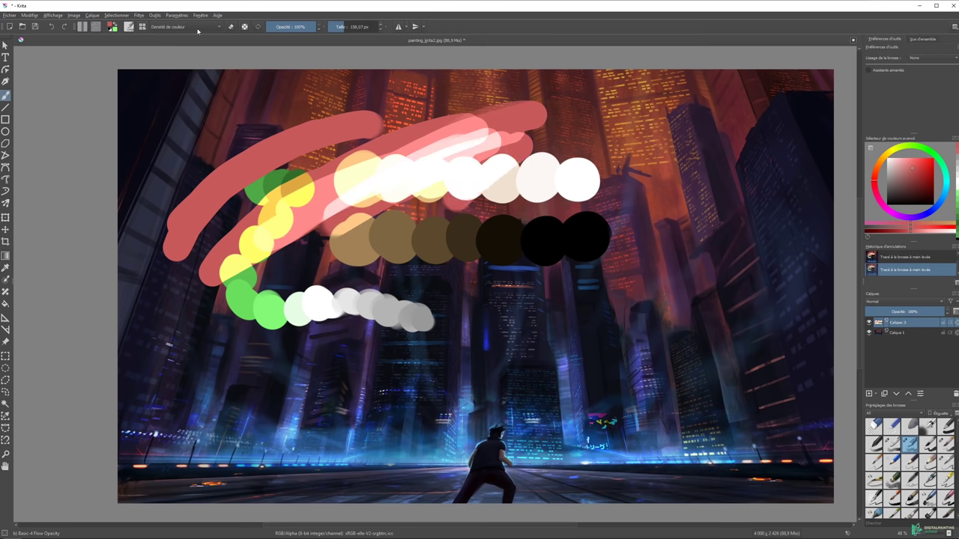
{"action": "left_click", "coordinate": [198, 28]}
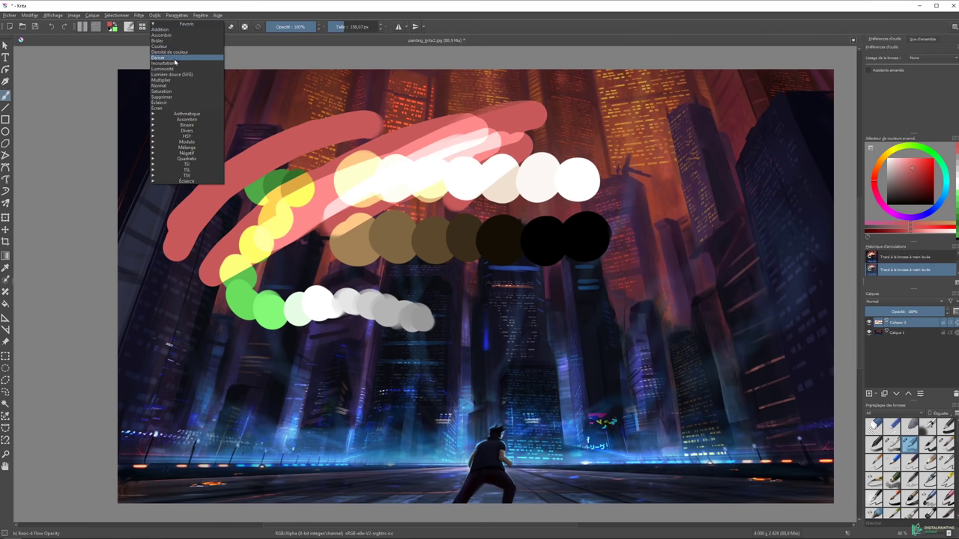
Set the brush to Incrustation mode and paint red overlay strokes at the upper right.
{"action": "left_click", "coordinate": [175, 63]}
{"action": "mouse_move", "coordinate": [604, 128]}
{"action": "left_mouse_down"}
{"action": "mouse_move", "coordinate": [599, 154]}
{"action": "mouse_move", "coordinate": [648, 194]}
{"action": "left_mouse_up"}
{"action": "left_click_drag", "start_coordinate": [544, 198], "coordinate": [701, 285]}
{"action": "left_click_drag", "start_coordinate": [748, 165], "coordinate": [685, 289]}
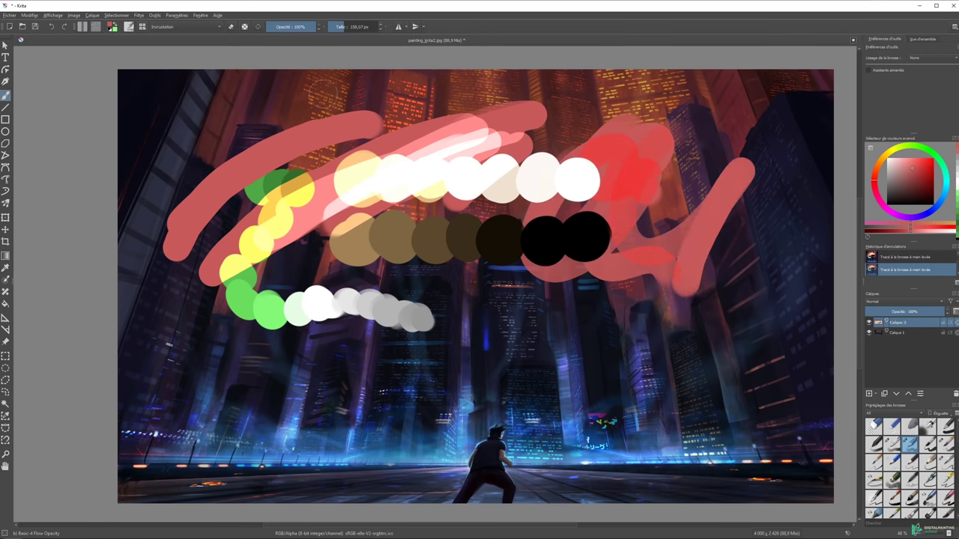
{"action": "left_click_drag", "start_coordinate": [761, 251], "coordinate": [630, 367]}
{"action": "key", "text": "ctrl+z"}
Paint a translucent green Incrustation arc across the top.
{"action": "left_click", "coordinate": [923, 152]}
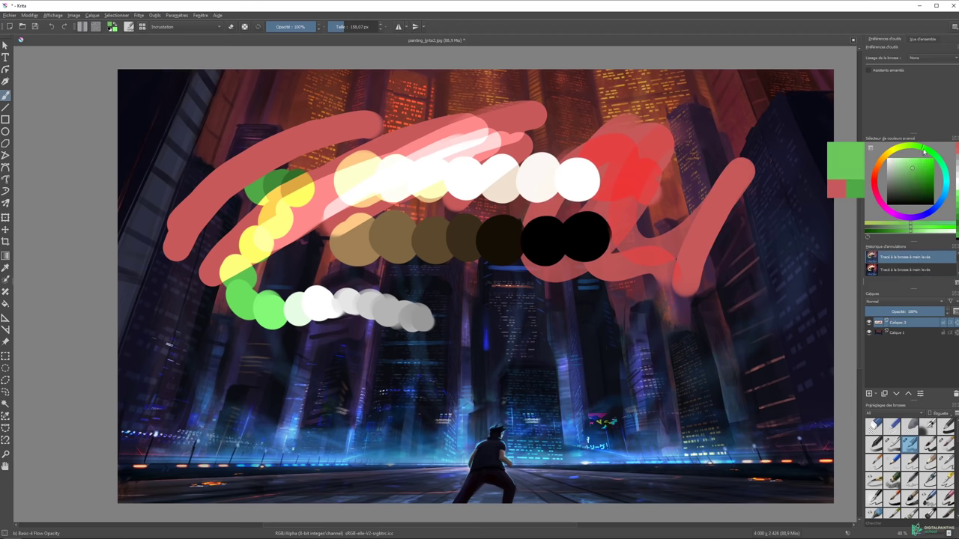
{"action": "mouse_move", "coordinate": [756, 146]}
{"action": "left_mouse_down"}
{"action": "mouse_move", "coordinate": [689, 288]}
{"action": "mouse_move", "coordinate": [500, 364]}
{"action": "left_mouse_up"}
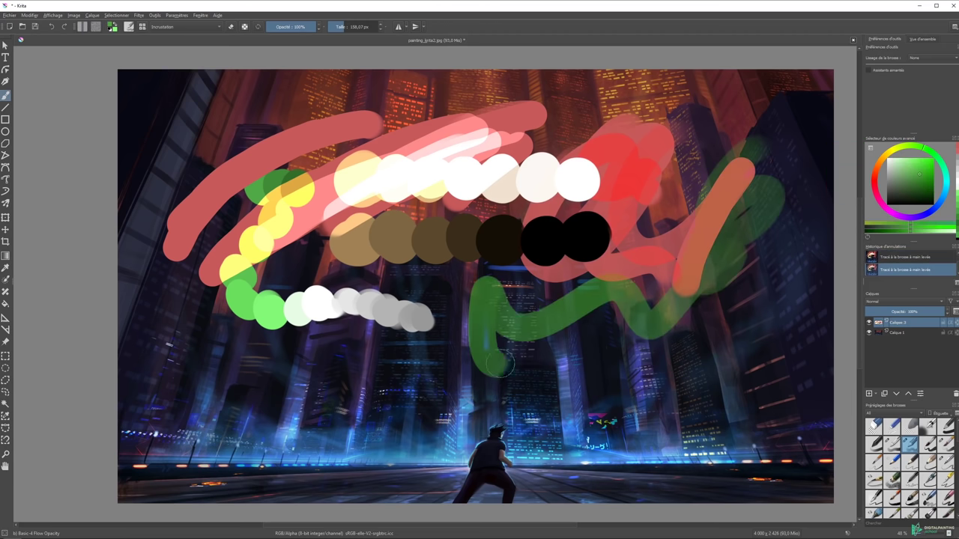
{"action": "key", "text": "ctrl+z"}
{"action": "mouse_move", "coordinate": [659, 217]}
{"action": "left_mouse_down"}
{"action": "mouse_move", "coordinate": [283, 202]}
{"action": "mouse_move", "coordinate": [408, 112]}
{"action": "left_mouse_up"}
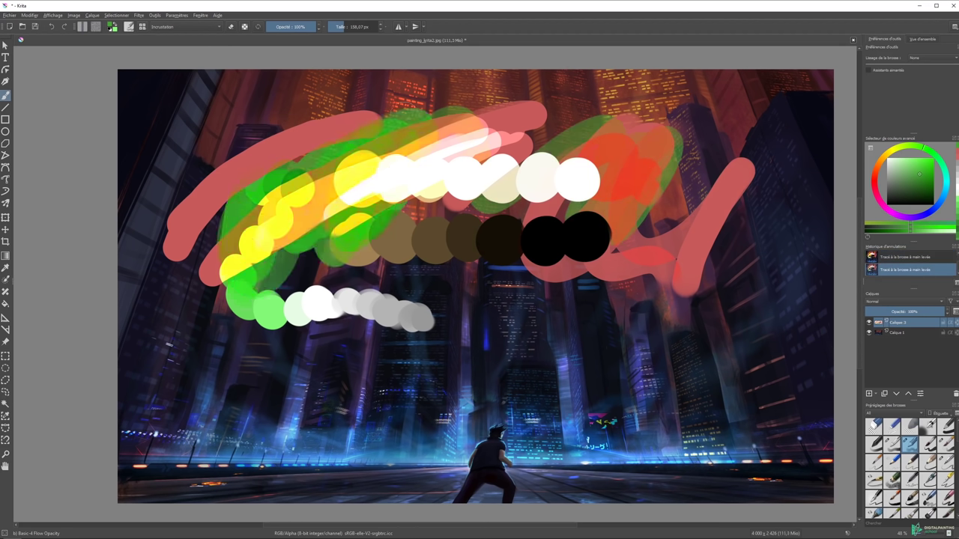
{"action": "left_click", "coordinate": [172, 28]}
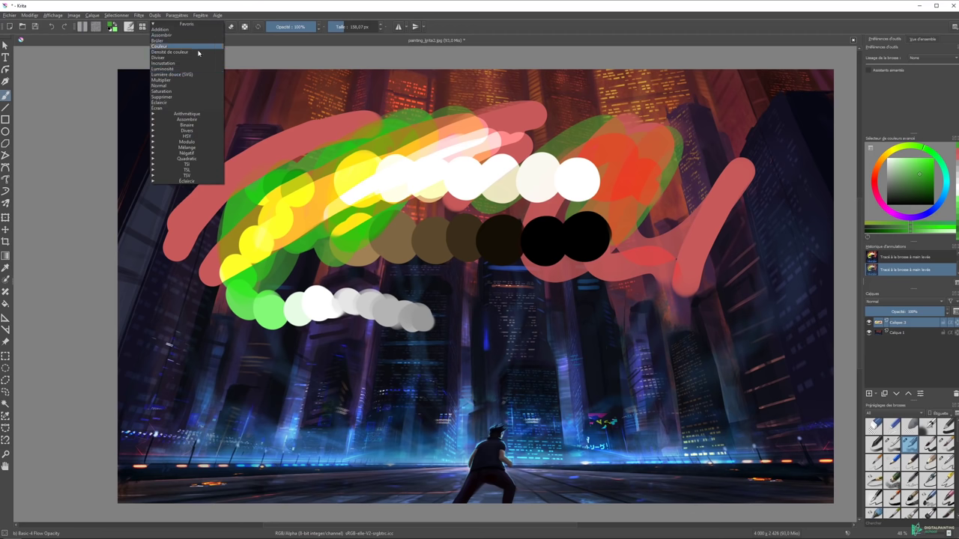
{"action": "left_click", "coordinate": [168, 63]}
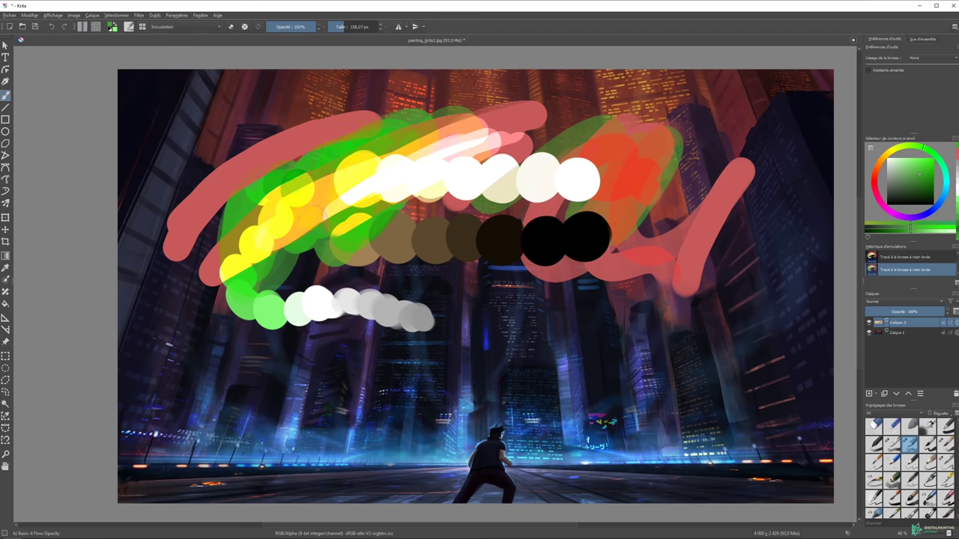
Add an orange overlay stroke and a green dab, then clear the layer with Delete.
{"action": "left_click_drag", "start_coordinate": [449, 123], "coordinate": [255, 150]}
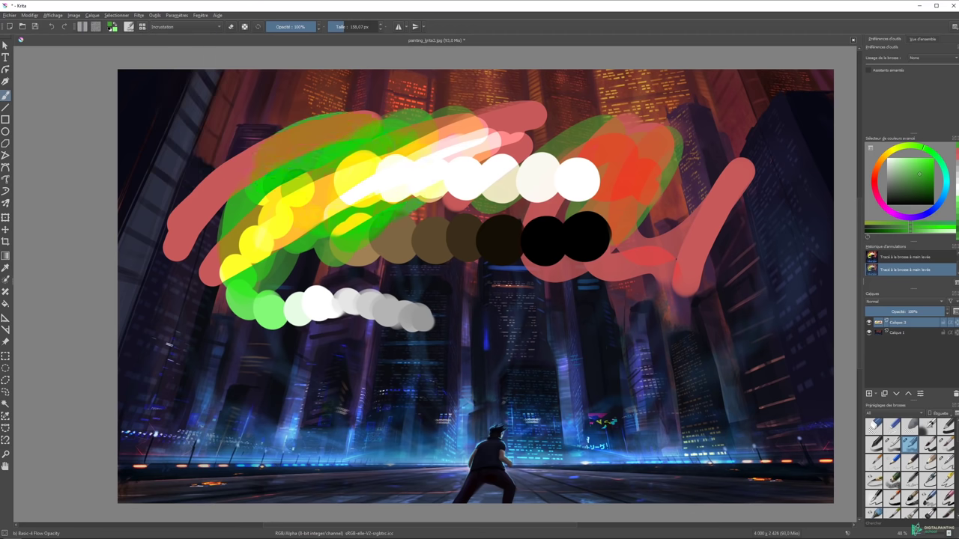
{"action": "left_click", "coordinate": [766, 111]}
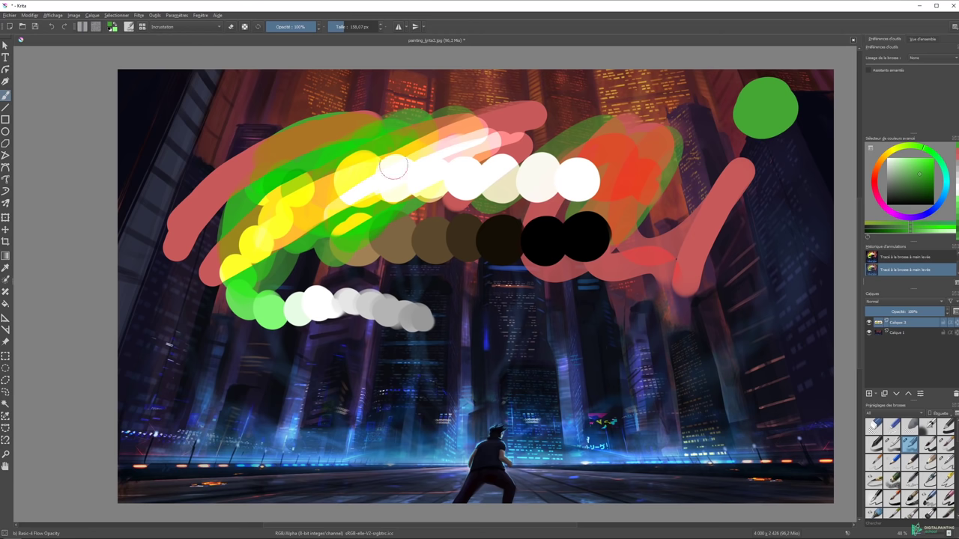
{"action": "left_click_drag", "start_coordinate": [483, 155], "coordinate": [436, 189]}
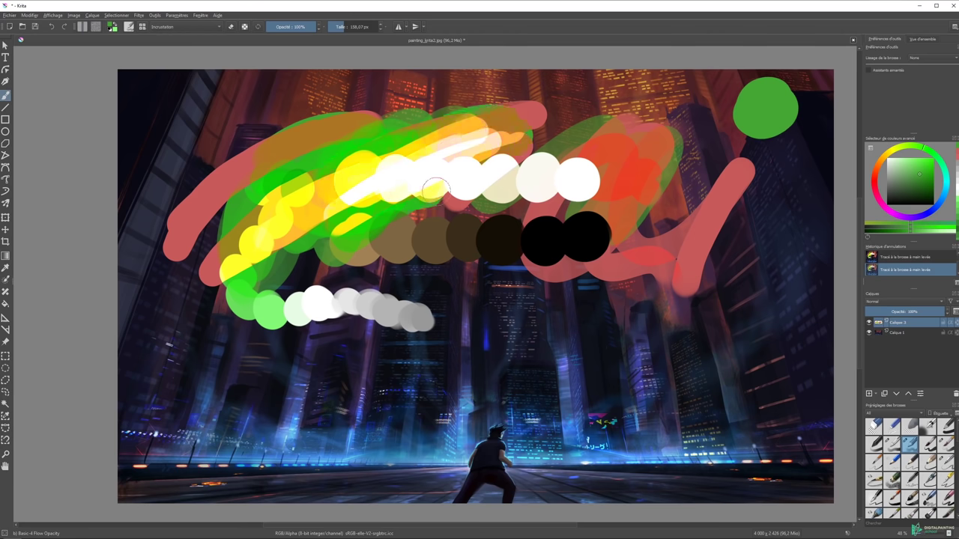
{"action": "key", "text": "Delete"}
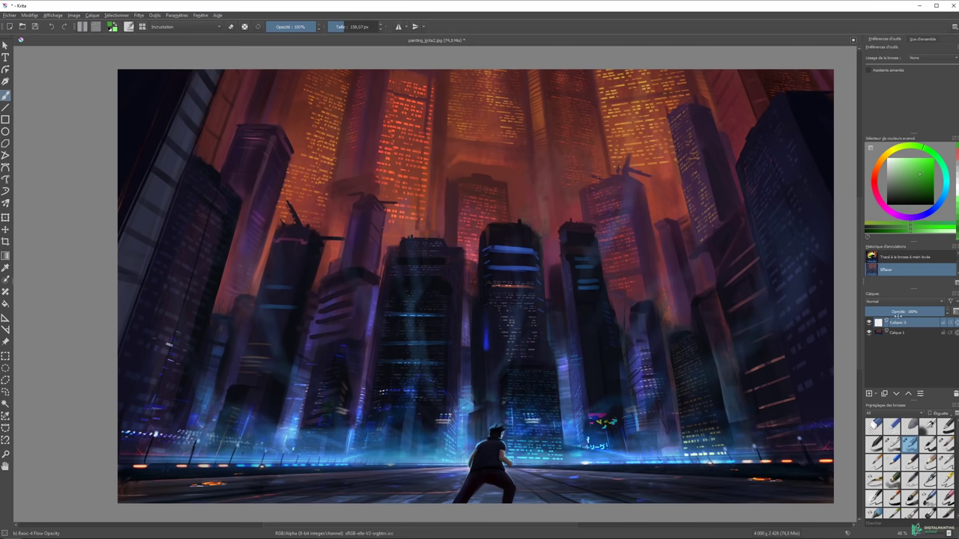
Return the brush to Normal mode and paint vertical green and orange strokes at upper left.
{"action": "left_click", "coordinate": [180, 26]}
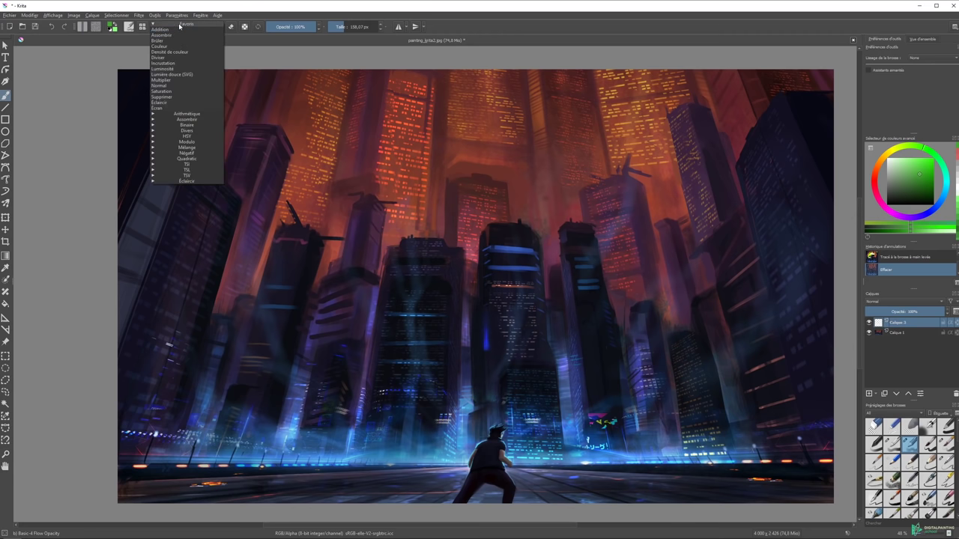
{"action": "left_click", "coordinate": [159, 85]}
{"action": "left_click", "coordinate": [172, 27]}
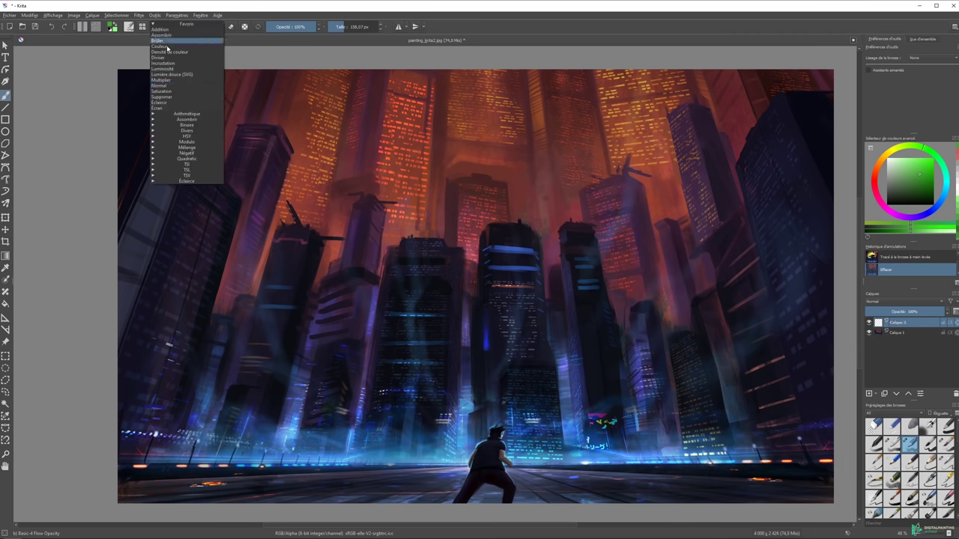
{"action": "left_click", "coordinate": [159, 86]}
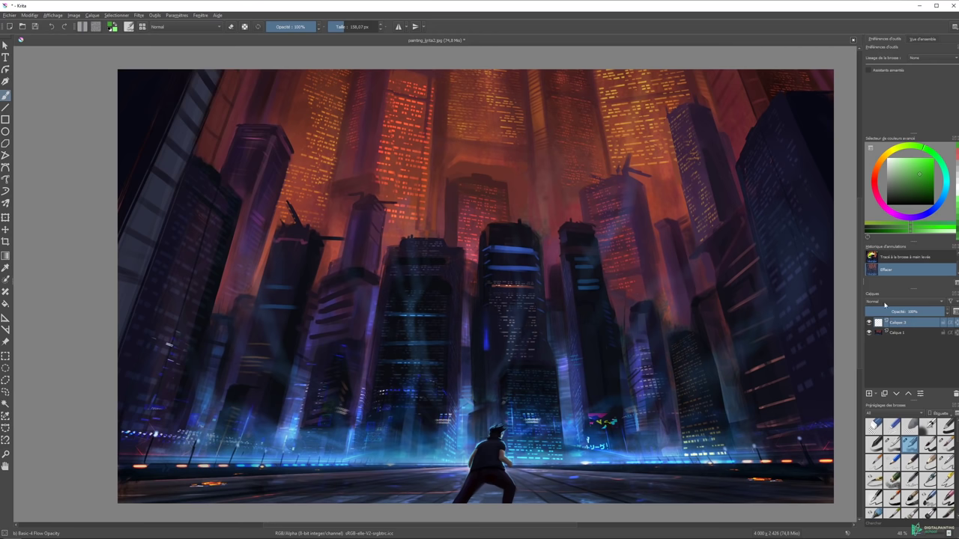
{"action": "left_click_drag", "start_coordinate": [204, 135], "coordinate": [209, 224]}
{"action": "left_click_drag", "start_coordinate": [256, 140], "coordinate": [265, 241]}
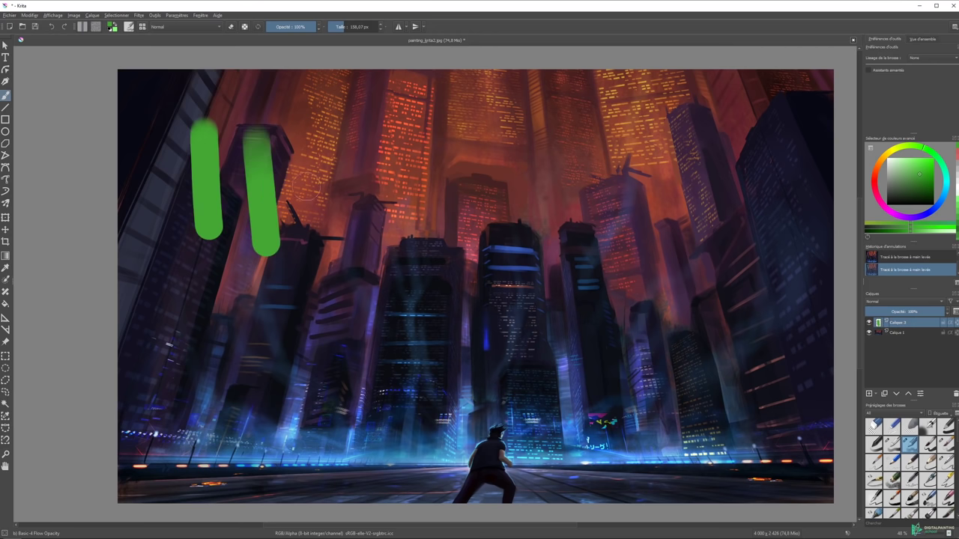
{"action": "left_click", "coordinate": [909, 158]}
{"action": "left_click", "coordinate": [885, 161]}
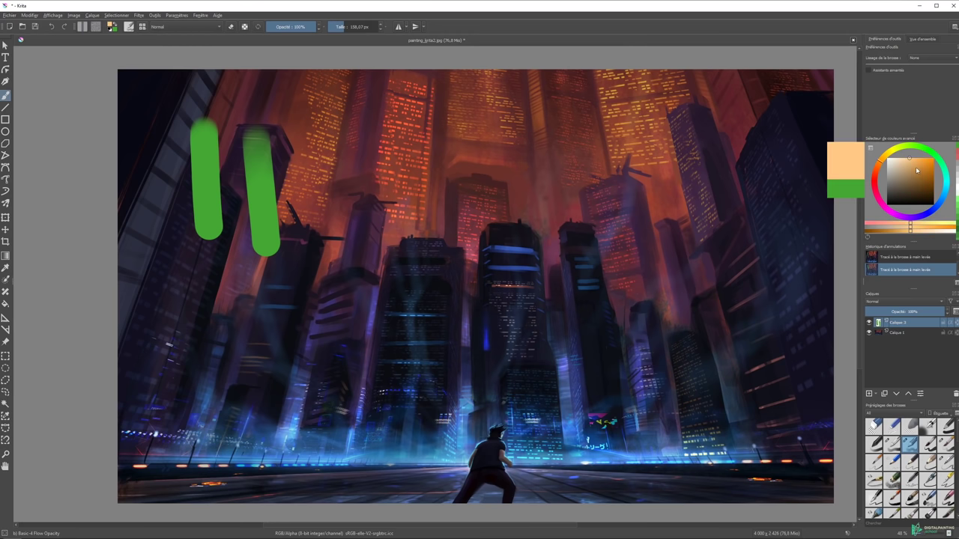
{"action": "left_click_drag", "start_coordinate": [316, 129], "coordinate": [318, 241]}
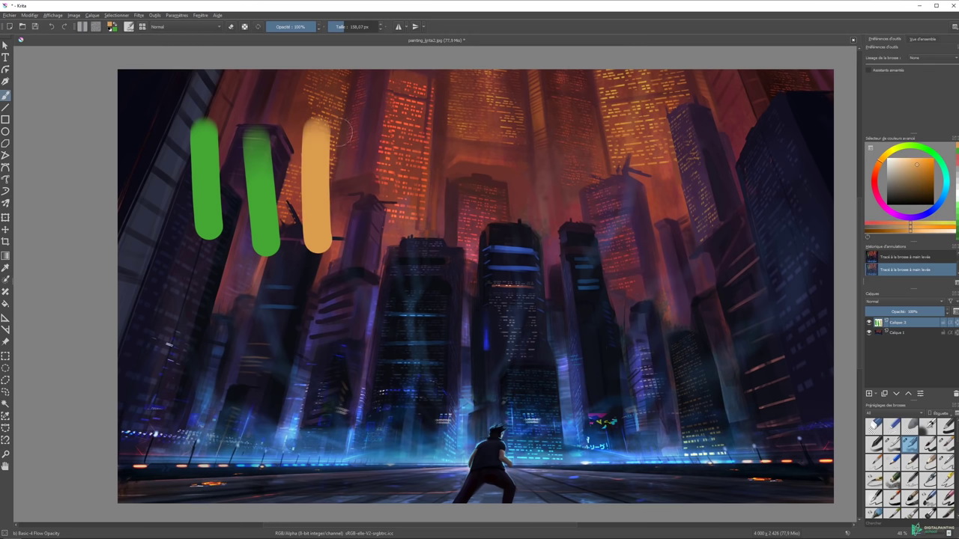
{"action": "left_click_drag", "start_coordinate": [342, 124], "coordinate": [341, 258]}
Paint vertical pale-peach, dark-brown and navy blue strokes across the top.
{"action": "left_click", "coordinate": [904, 158]}
{"action": "left_click_drag", "start_coordinate": [401, 112], "coordinate": [408, 240]}
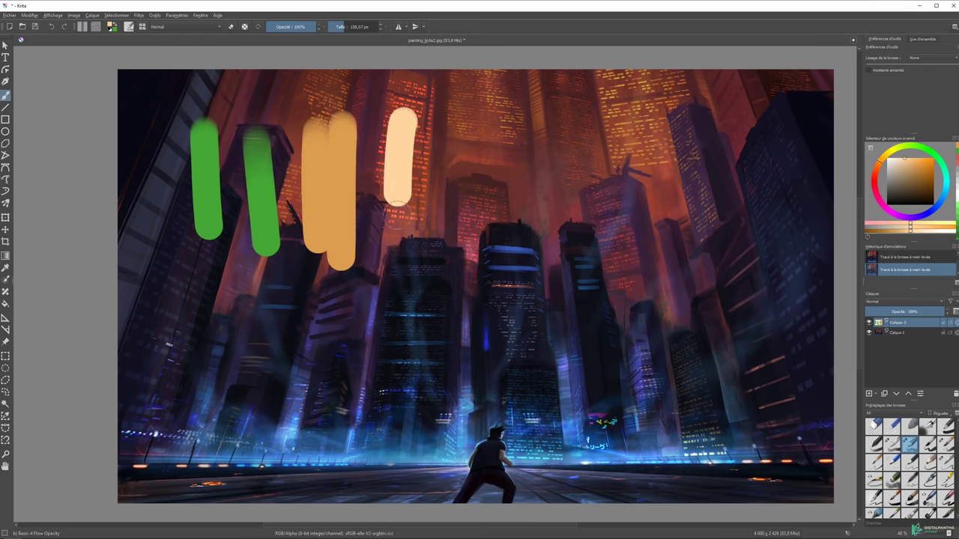
{"action": "left_click", "coordinate": [914, 197]}
{"action": "left_click_drag", "start_coordinate": [446, 111], "coordinate": [472, 123]}
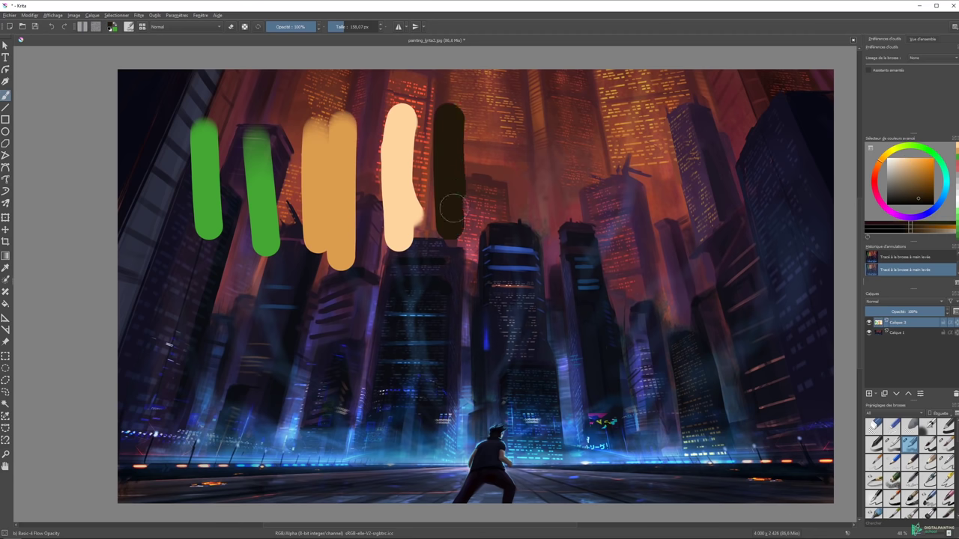
{"action": "left_click", "coordinate": [935, 207]}
{"action": "left_click", "coordinate": [929, 187]}
{"action": "mouse_move", "coordinate": [539, 124]}
{"action": "left_mouse_down"}
{"action": "mouse_move", "coordinate": [547, 127]}
{"action": "mouse_move", "coordinate": [555, 255]}
{"action": "left_mouse_up"}
Paint a light-green vertical stroke and widen it with a second pass.
{"action": "left_click", "coordinate": [904, 159]}
{"action": "left_click_drag", "start_coordinate": [663, 135], "coordinate": [646, 239]}
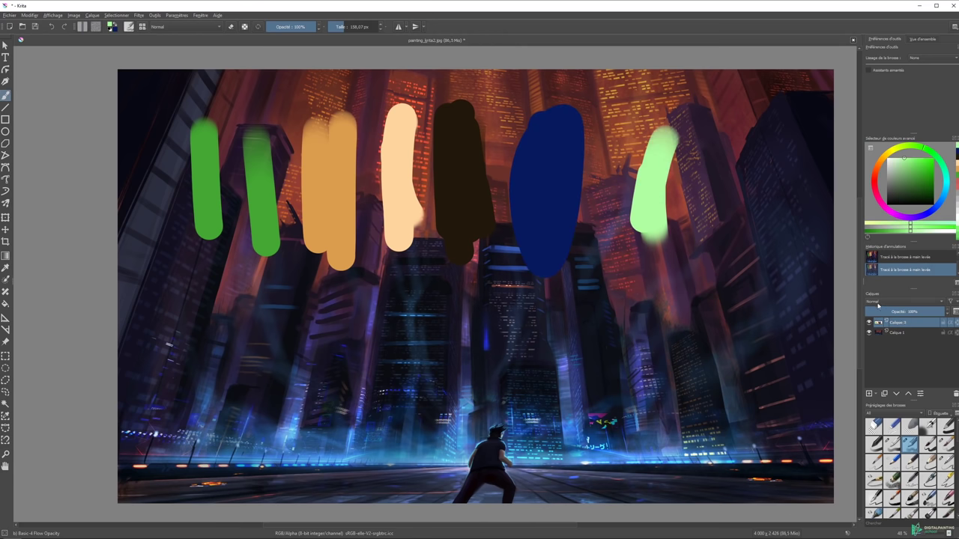
{"action": "left_click", "coordinate": [884, 302]}
{"action": "left_click", "coordinate": [890, 303]}
{"action": "mouse_move", "coordinate": [659, 213]}
{"action": "left_mouse_down"}
{"action": "mouse_move", "coordinate": [671, 139]}
{"action": "mouse_move", "coordinate": [666, 185]}
{"action": "left_mouse_up"}
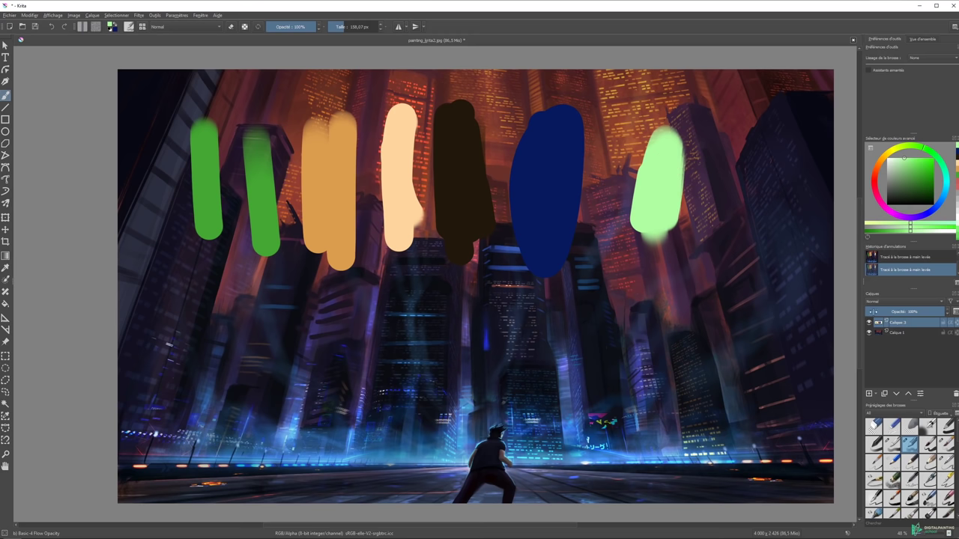
Set the strokes layer to Densité de couleur blending and shift it with the Move tool.
{"action": "left_click", "coordinate": [881, 302]}
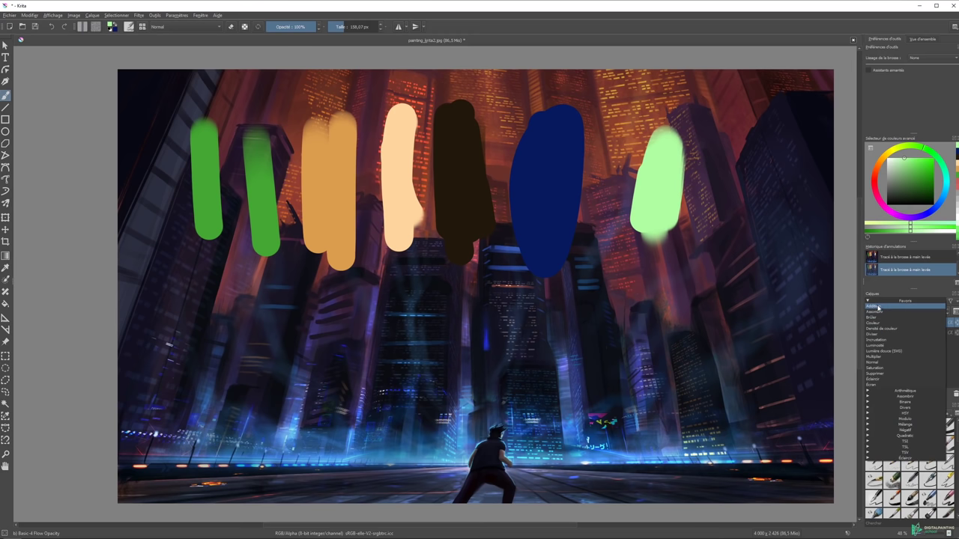
{"action": "left_click", "coordinate": [880, 330]}
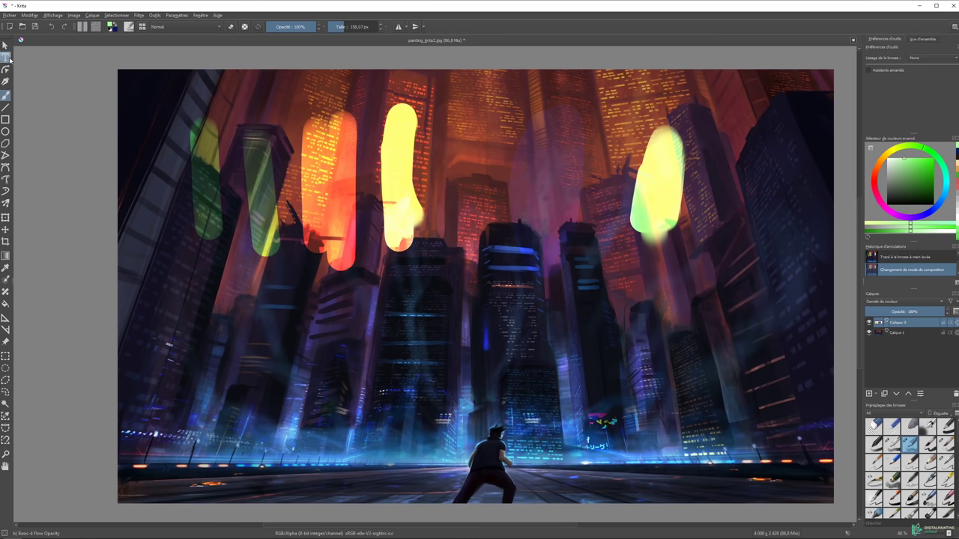
{"action": "key", "text": "t"}
{"action": "mouse_move", "coordinate": [414, 179]}
{"action": "left_mouse_down"}
{"action": "mouse_move", "coordinate": [419, 263]}
{"action": "mouse_move", "coordinate": [445, 311]}
{"action": "mouse_move", "coordinate": [553, 312]}
{"action": "mouse_move", "coordinate": [553, 287]}
{"action": "mouse_move", "coordinate": [481, 202]}
{"action": "mouse_move", "coordinate": [397, 197]}
{"action": "mouse_move", "coordinate": [376, 236]}
{"action": "mouse_move", "coordinate": [513, 248]}
{"action": "mouse_move", "coordinate": [445, 168]}
{"action": "mouse_move", "coordinate": [386, 221]}
{"action": "mouse_move", "coordinate": [455, 236]}
{"action": "mouse_move", "coordinate": [452, 160]}
{"action": "mouse_move", "coordinate": [465, 159]}
{"action": "left_mouse_up"}
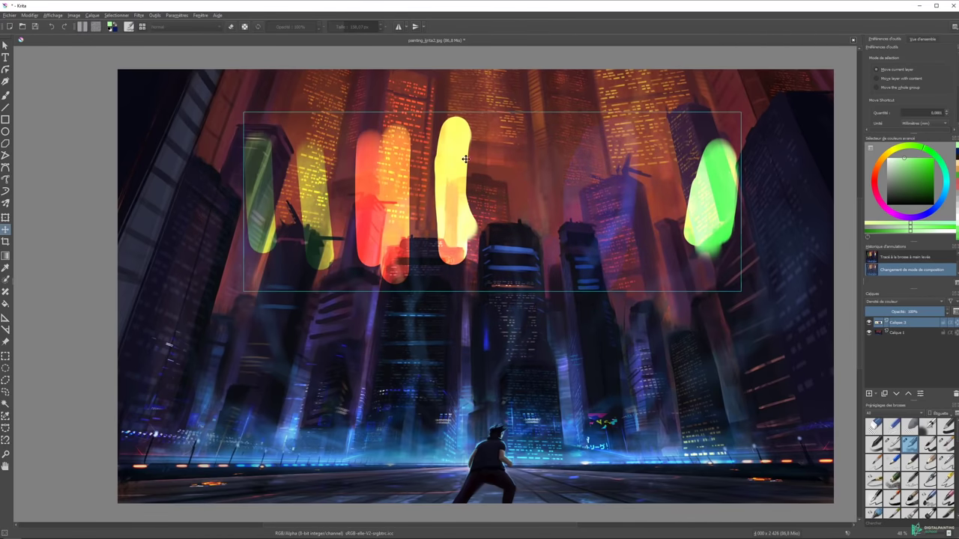
{"action": "key", "text": "b"}
Try Valeur blending, then settle the strokes layer on Assombrir.
{"action": "left_click", "coordinate": [892, 302]}
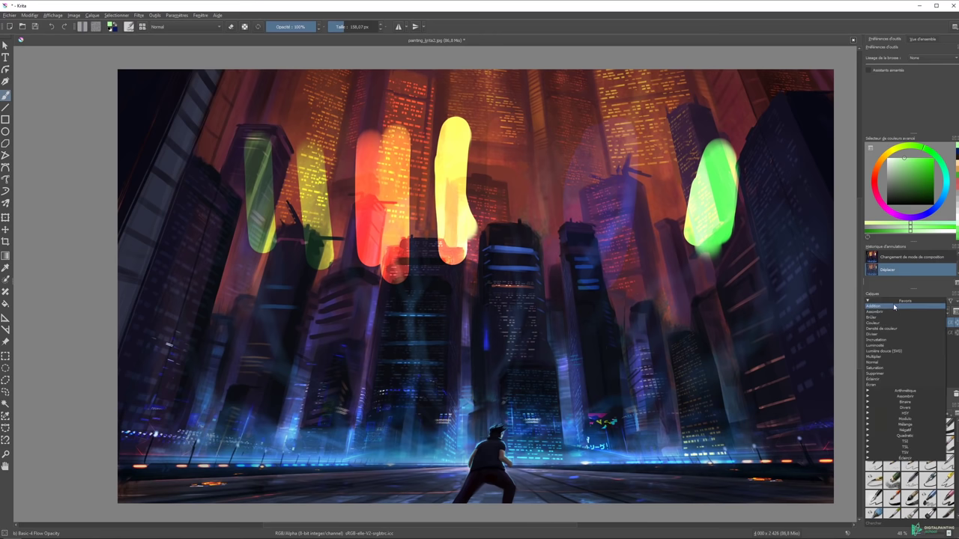
{"action": "left_click", "coordinate": [889, 313]}
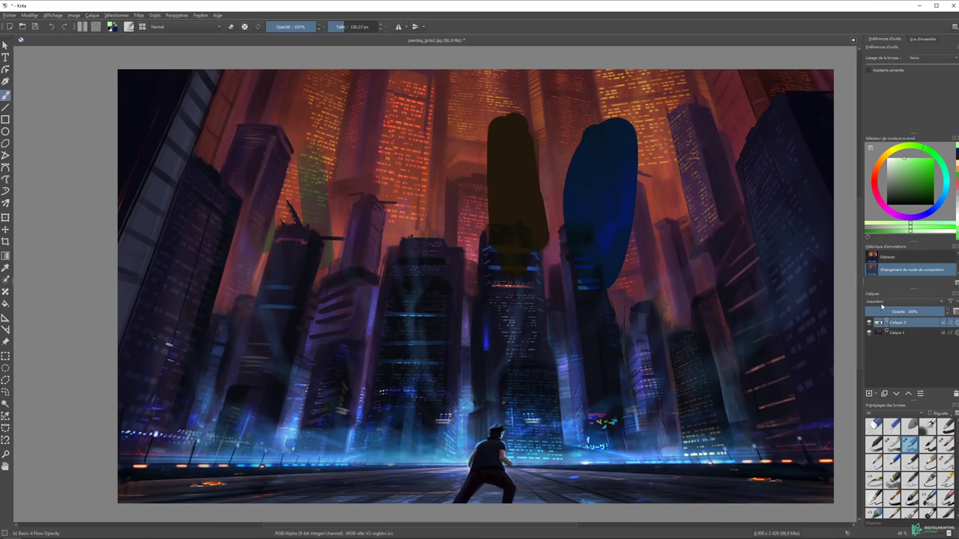
{"action": "key", "text": "alt+shift+y"}
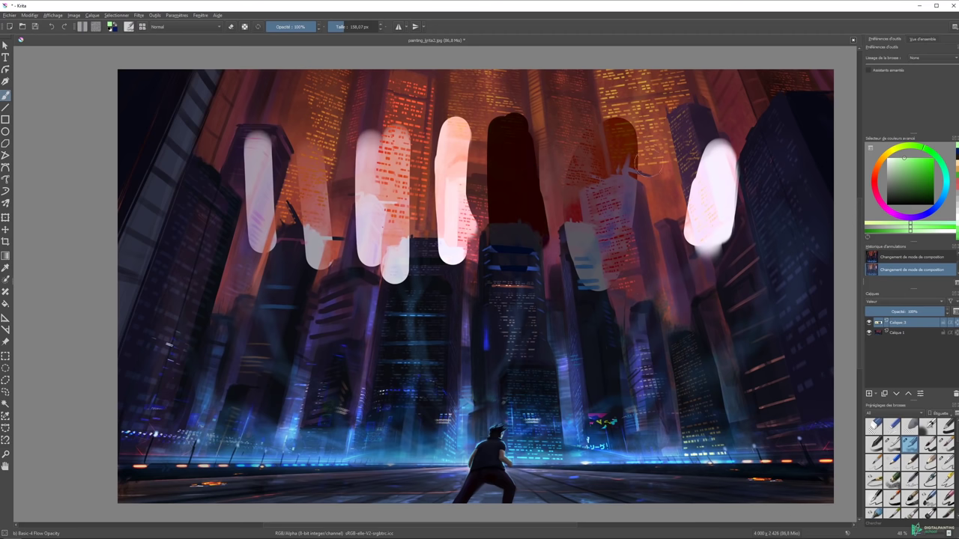
{"action": "left_click", "coordinate": [882, 302]}
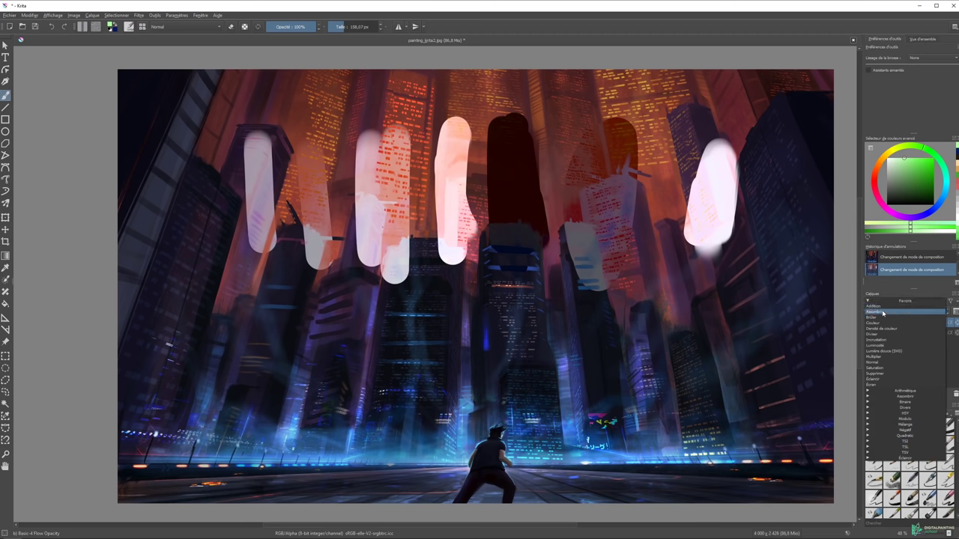
{"action": "left_click", "coordinate": [883, 314]}
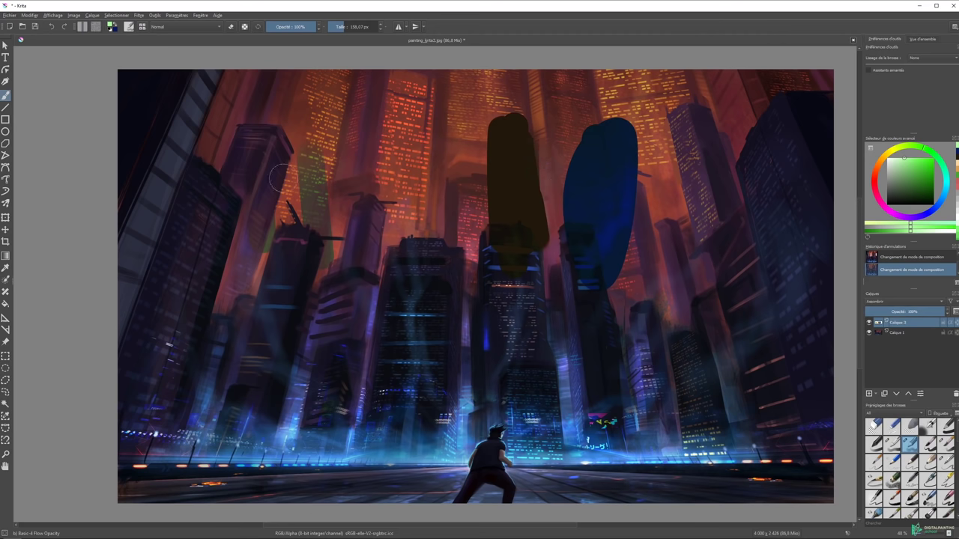
Reposition the strokes layer and set its blending to Écran.
{"action": "key", "text": "t"}
{"action": "left_click_drag", "start_coordinate": [509, 171], "coordinate": [594, 180]}
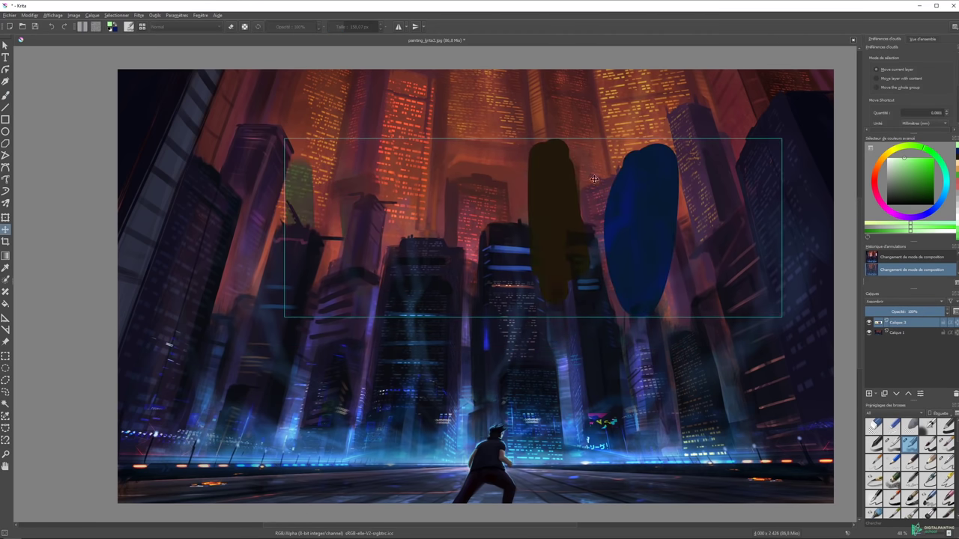
{"action": "left_click", "coordinate": [871, 301]}
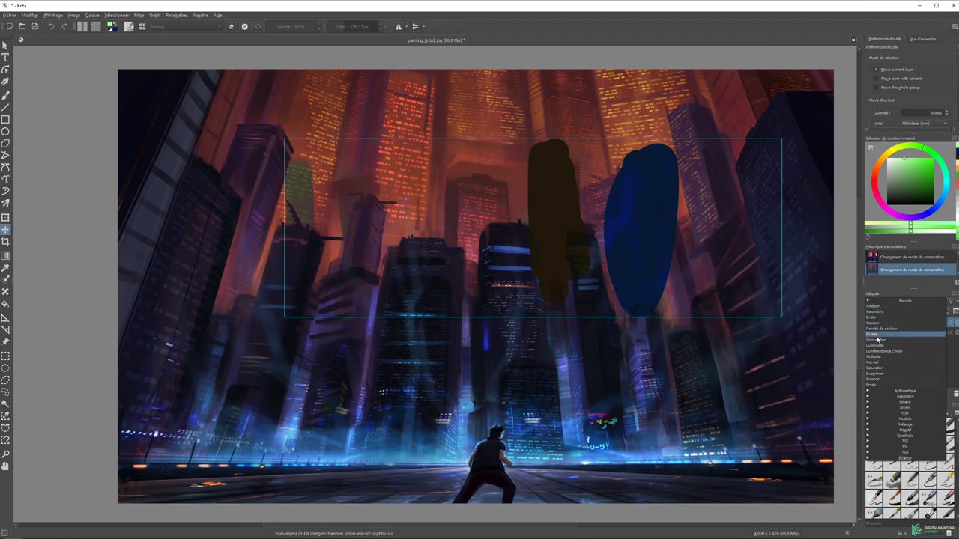
{"action": "left_click", "coordinate": [876, 418]}
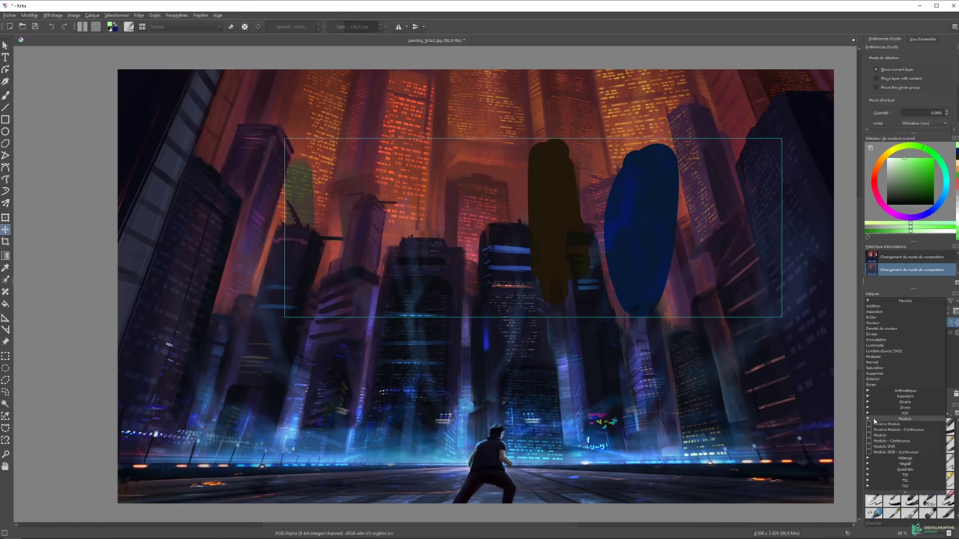
{"action": "left_click", "coordinate": [877, 419]}
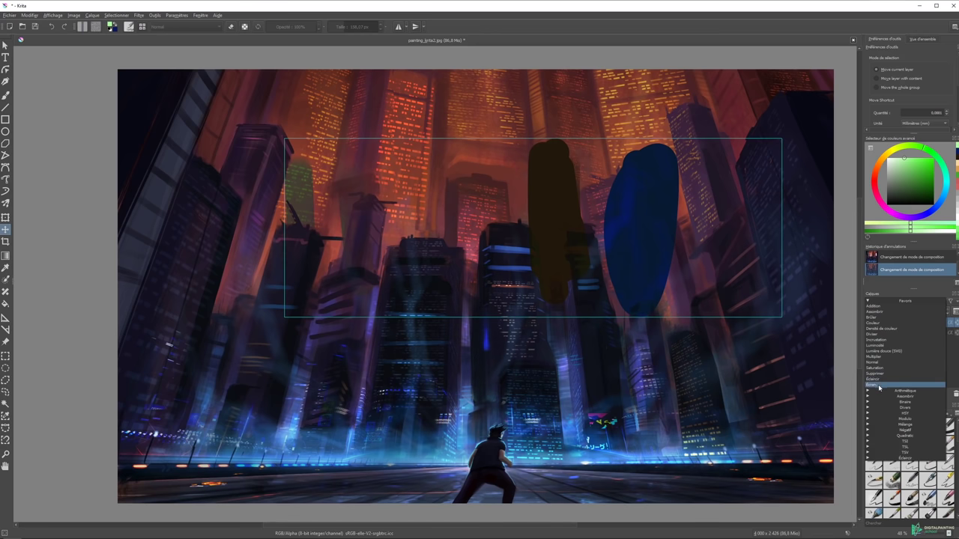
{"action": "left_click", "coordinate": [880, 386]}
{"action": "left_click_drag", "start_coordinate": [766, 232], "coordinate": [637, 214]}
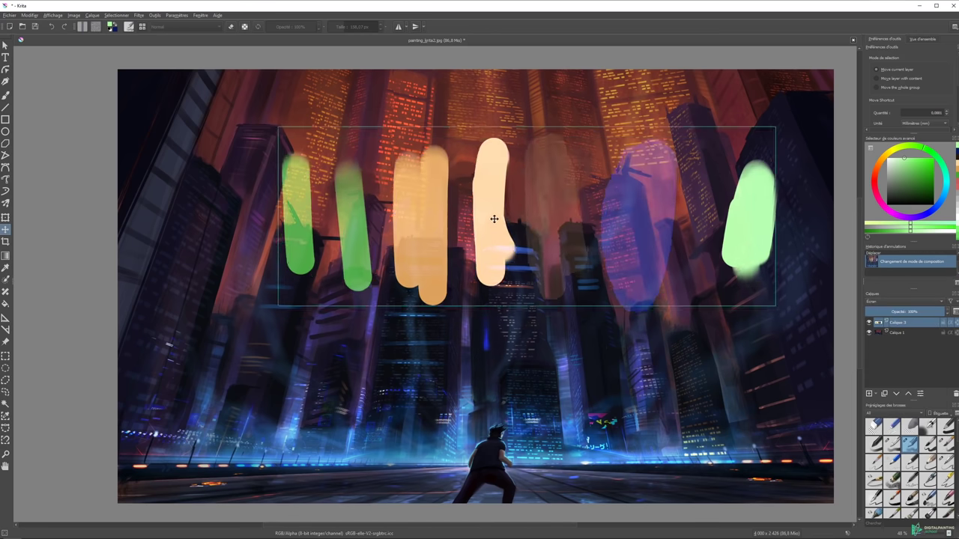
{"action": "mouse_move", "coordinate": [525, 206]}
{"action": "left_mouse_down"}
{"action": "mouse_move", "coordinate": [615, 182]}
{"action": "mouse_move", "coordinate": [480, 198]}
{"action": "mouse_move", "coordinate": [577, 228]}
{"action": "mouse_move", "coordinate": [592, 191]}
{"action": "left_mouse_up"}
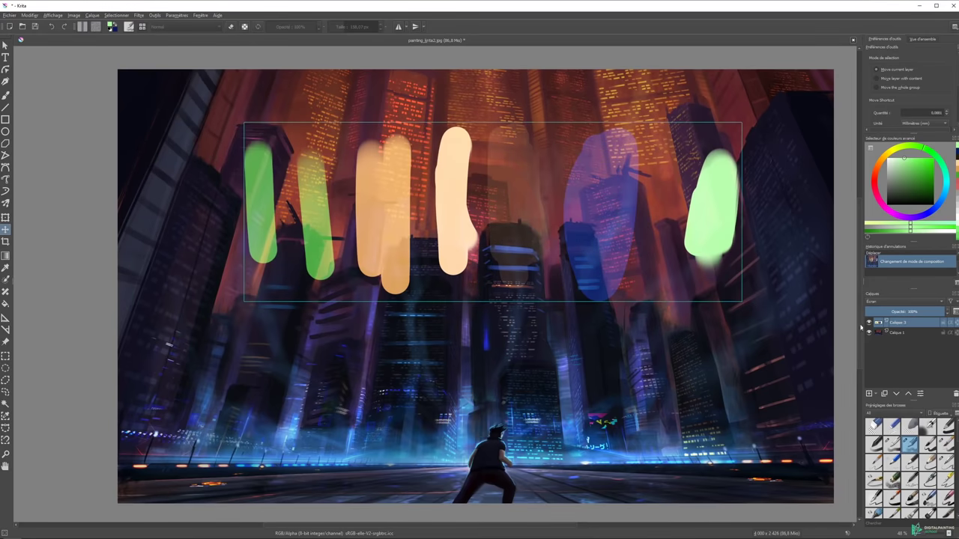
Add a new layer and paint green and navy test strokes on it.
{"action": "left_click", "coordinate": [869, 393]}
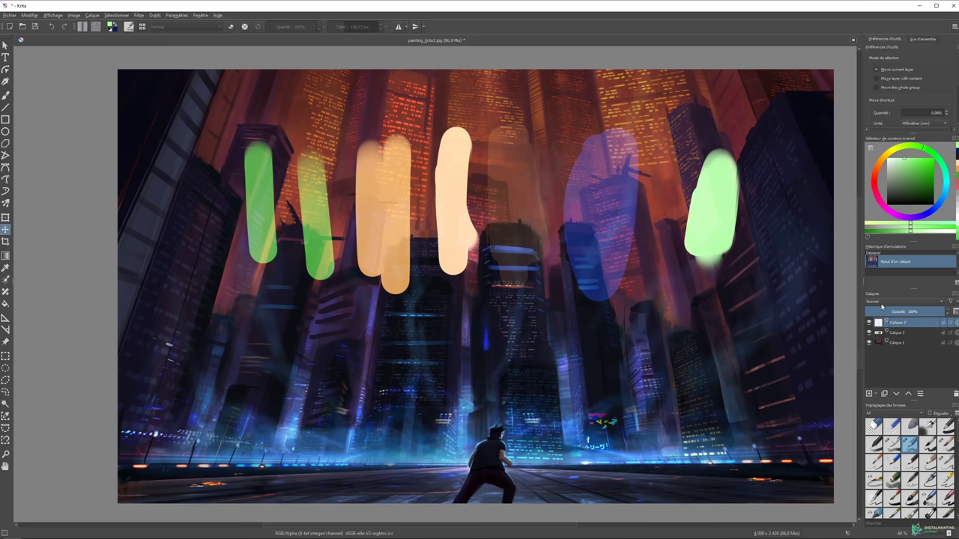
{"action": "key", "text": "b"}
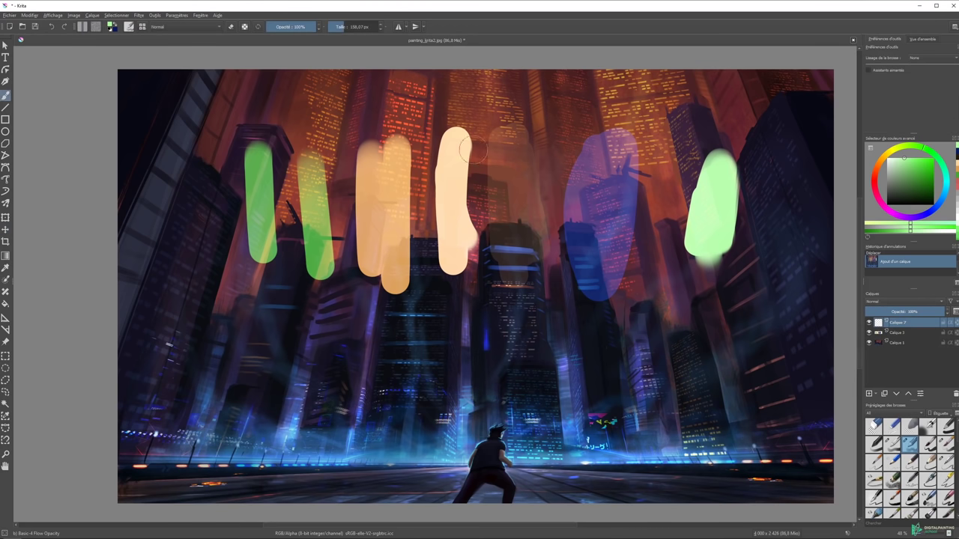
{"action": "left_click_drag", "start_coordinate": [479, 225], "coordinate": [486, 124]}
{"action": "left_click", "coordinate": [930, 188]}
{"action": "left_click_drag", "start_coordinate": [557, 127], "coordinate": [546, 217]}
{"action": "mouse_move", "coordinate": [449, 188]}
{"action": "left_mouse_down"}
{"action": "mouse_move", "coordinate": [322, 262]}
{"action": "mouse_move", "coordinate": [329, 135]}
{"action": "mouse_move", "coordinate": [450, 187]}
{"action": "left_mouse_up"}
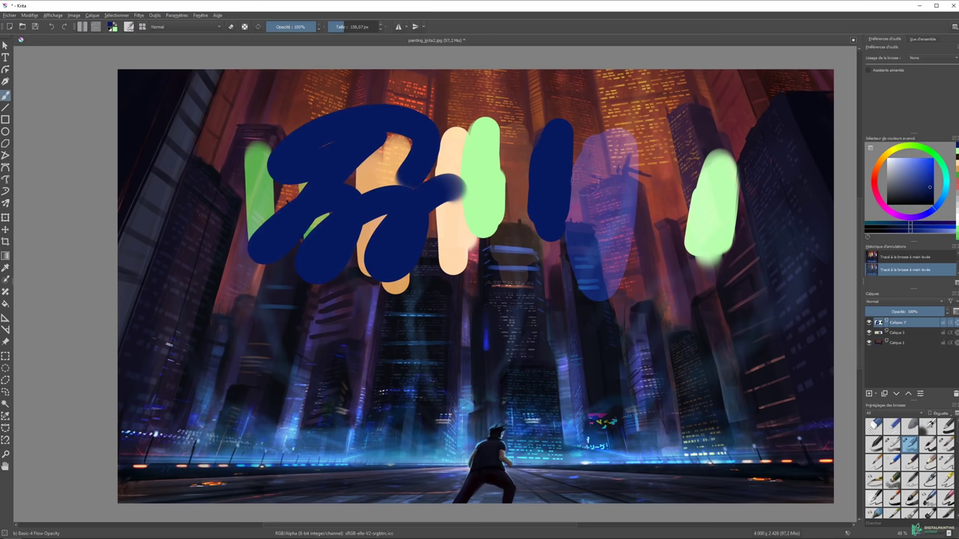
Set the new layer to Luminosité, then clear it, merge it down and delete the strokes layer.
{"action": "left_click", "coordinate": [882, 302]}
{"action": "left_click", "coordinate": [888, 348]}
{"action": "key", "text": "Delete"}
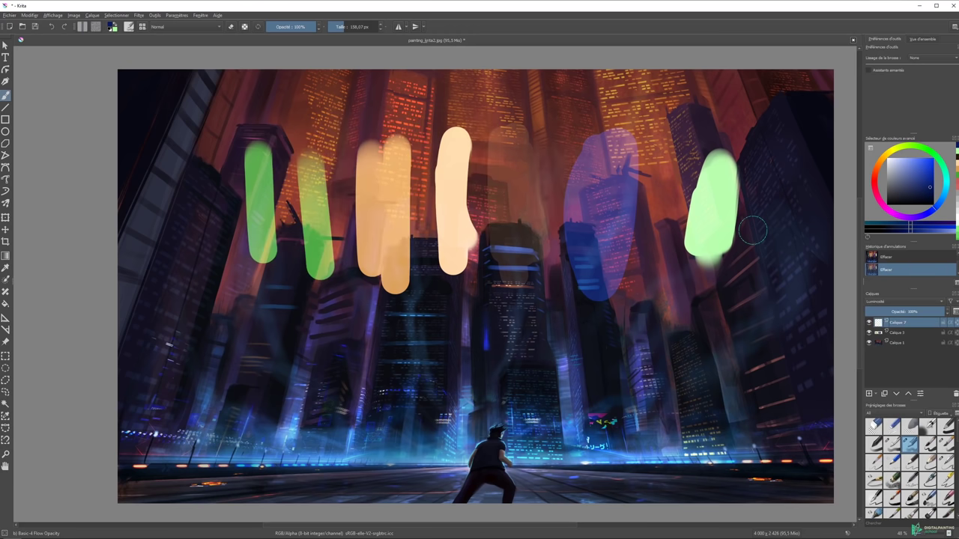
{"action": "key", "text": "ctrl+e"}
{"action": "key", "text": "shift+Delete"}
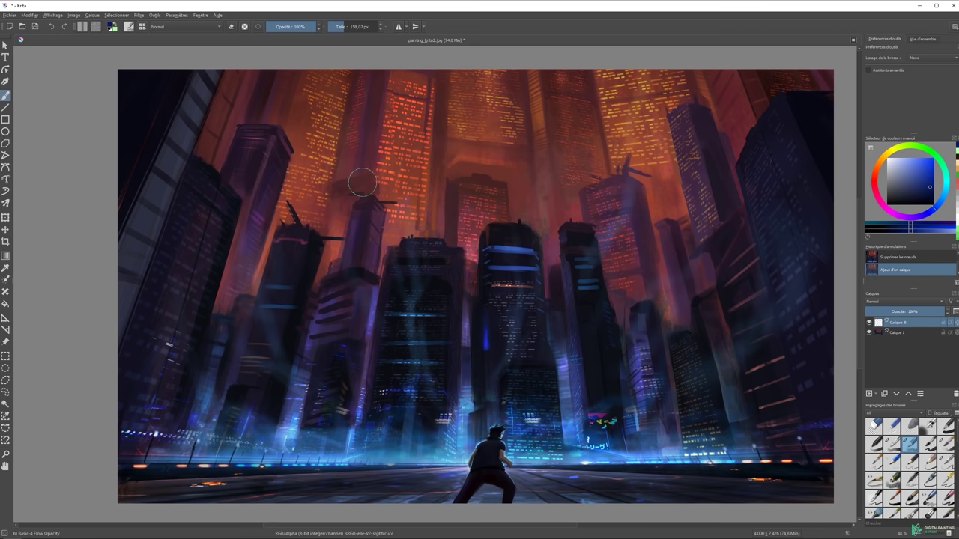
Scroll down the Brush Presets docker to reach the Airbrush Soft preset.
{"action": "scroll", "coordinate": [951, 442], "scroll_direction": "down", "scroll_amount": 2}
{"action": "scroll", "coordinate": [949, 452], "scroll_direction": "down", "scroll_amount": 2}
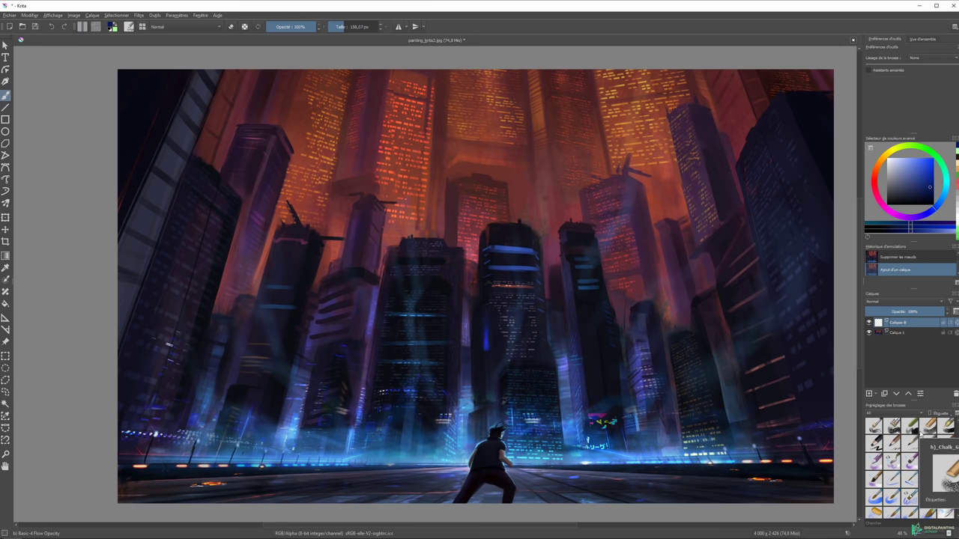
{"action": "scroll", "coordinate": [953, 448], "scroll_direction": "down", "scroll_amount": 2}
{"action": "scroll", "coordinate": [953, 446], "scroll_direction": "down", "scroll_amount": 2}
{"action": "scroll", "coordinate": [952, 442], "scroll_direction": "down", "scroll_amount": 2}
{"action": "scroll", "coordinate": [952, 439], "scroll_direction": "down", "scroll_amount": 2}
{"action": "scroll", "coordinate": [951, 438], "scroll_direction": "down", "scroll_amount": 2}
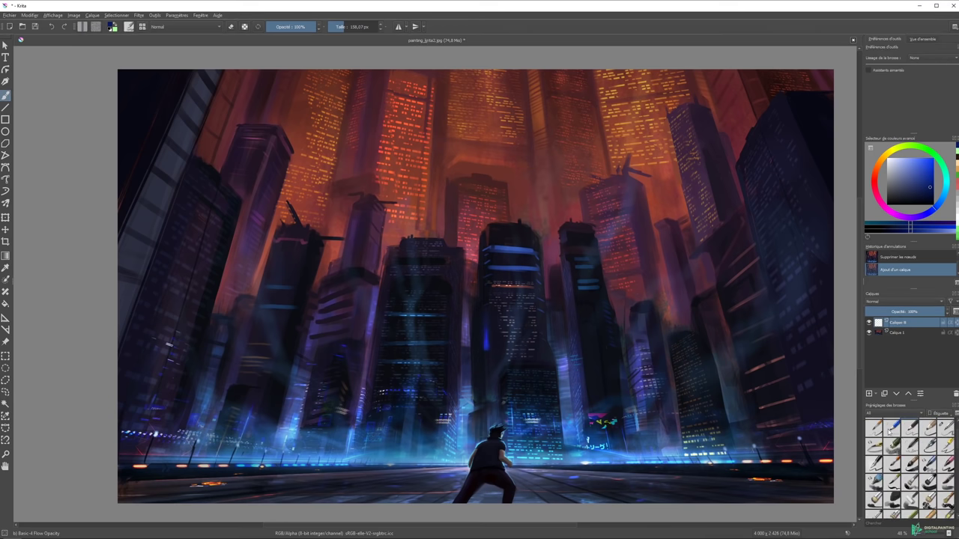
{"action": "scroll", "coordinate": [954, 439], "scroll_direction": "down", "scroll_amount": 2}
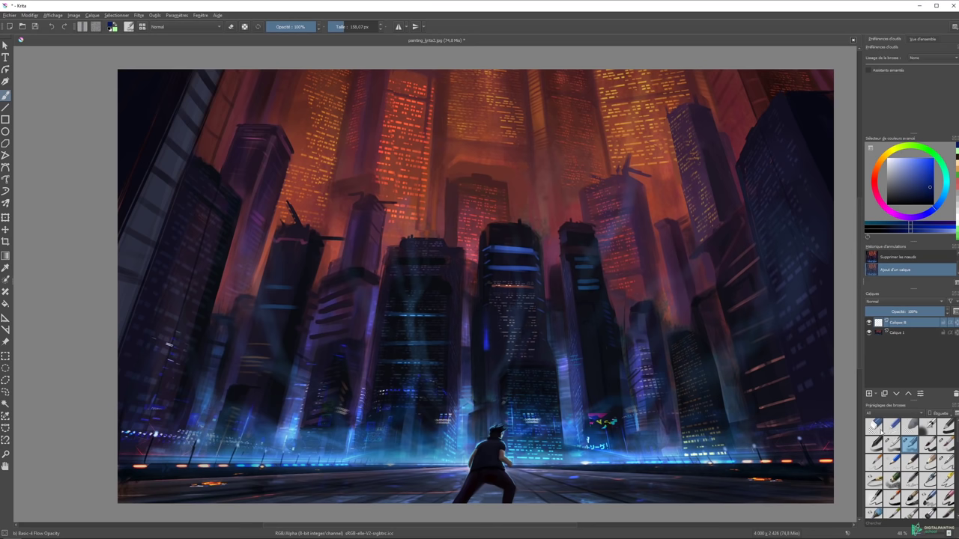
{"action": "scroll", "coordinate": [953, 427], "scroll_direction": "down", "scroll_amount": 2}
{"action": "scroll", "coordinate": [954, 438], "scroll_direction": "down", "scroll_amount": 2}
{"action": "scroll", "coordinate": [955, 450], "scroll_direction": "down", "scroll_amount": 2}
{"action": "scroll", "coordinate": [954, 463], "scroll_direction": "down", "scroll_amount": 2}
{"action": "scroll", "coordinate": [954, 469], "scroll_direction": "down", "scroll_amount": 2}
{"action": "scroll", "coordinate": [954, 472], "scroll_direction": "down", "scroll_amount": 2}
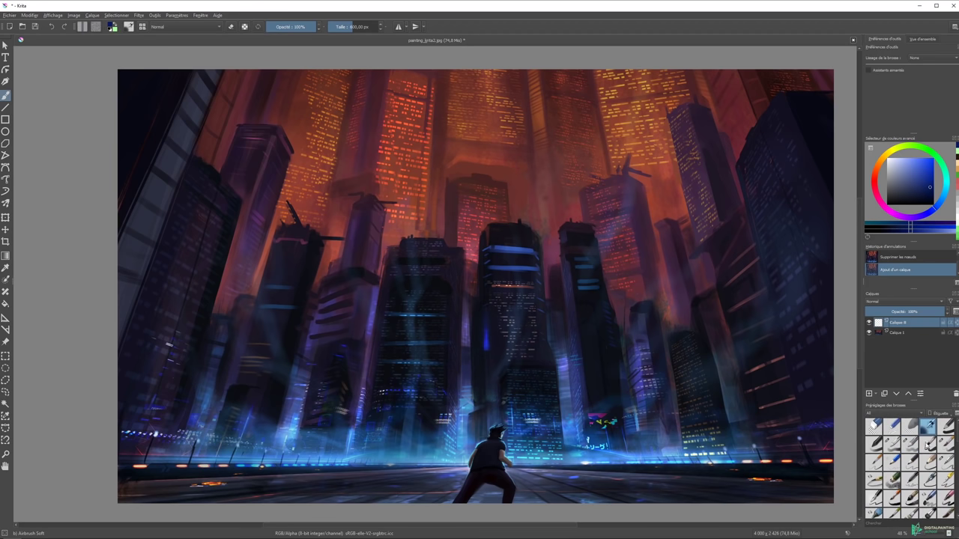
Paint test strokes with Basic-1 and Basic-2 Opacity, ending with a large light-green curve.
{"action": "left_click", "coordinate": [949, 429]}
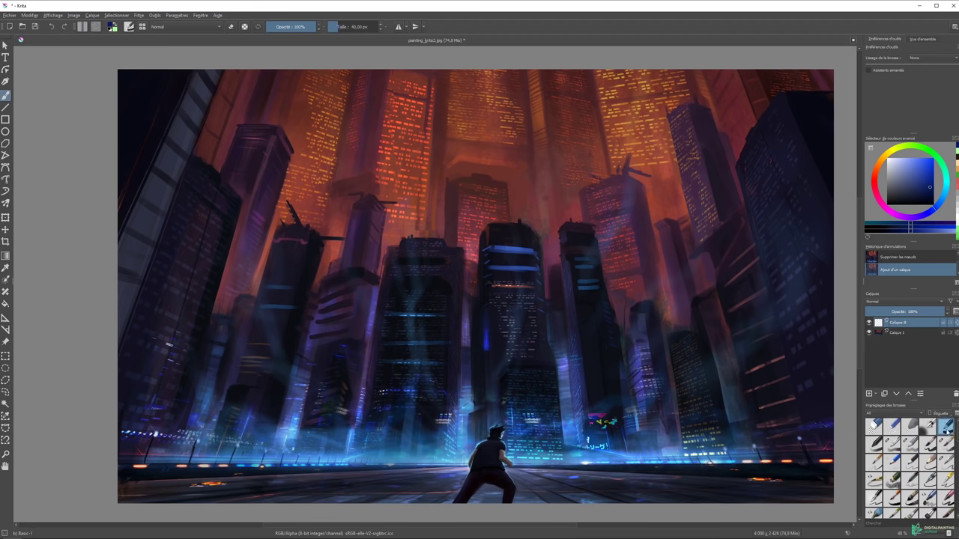
{"action": "mouse_move", "coordinate": [428, 163]}
{"action": "left_mouse_down"}
{"action": "mouse_move", "coordinate": [292, 224]}
{"action": "mouse_move", "coordinate": [434, 243]}
{"action": "mouse_move", "coordinate": [659, 247]}
{"action": "mouse_move", "coordinate": [591, 258]}
{"action": "left_mouse_up"}
{"action": "left_click", "coordinate": [874, 443]}
{"action": "mouse_move", "coordinate": [592, 143]}
{"action": "left_mouse_down"}
{"action": "mouse_move", "coordinate": [419, 150]}
{"action": "mouse_move", "coordinate": [633, 138]}
{"action": "mouse_move", "coordinate": [555, 221]}
{"action": "mouse_move", "coordinate": [652, 238]}
{"action": "left_mouse_up"}
{"action": "left_click_drag", "start_coordinate": [420, 105], "coordinate": [224, 164]}
{"action": "key", "text": "ctrl+z"}
{"action": "mouse_move", "coordinate": [381, 120]}
{"action": "left_mouse_down"}
{"action": "mouse_move", "coordinate": [270, 123]}
{"action": "mouse_move", "coordinate": [214, 160]}
{"action": "mouse_move", "coordinate": [642, 214]}
{"action": "mouse_move", "coordinate": [611, 219]}
{"action": "left_mouse_up"}
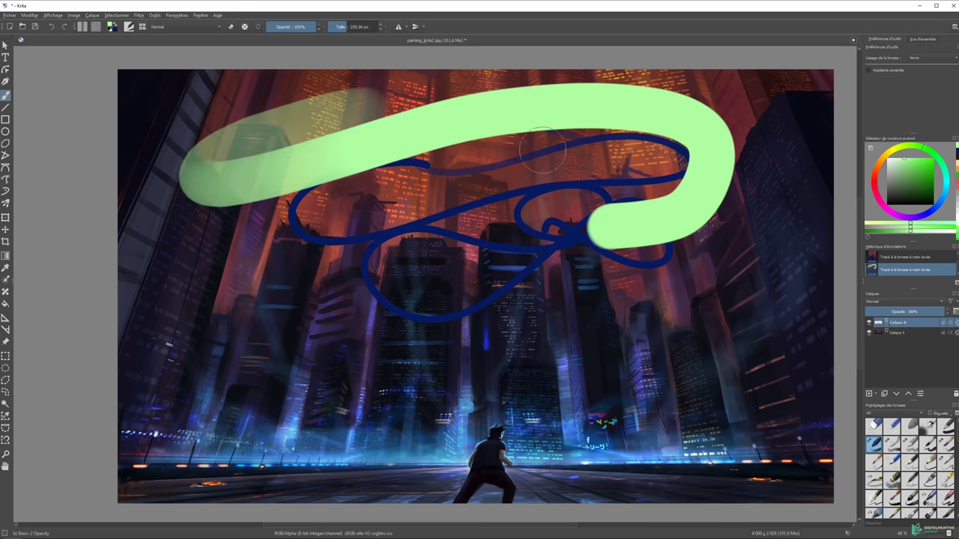
{"action": "key", "text": "ctrl+z"}
{"action": "key", "text": "ctrl+shift+z"}
Erase a gap through the green curve with Eraser Circle, then repaint part of it.
{"action": "left_click", "coordinate": [873, 426]}
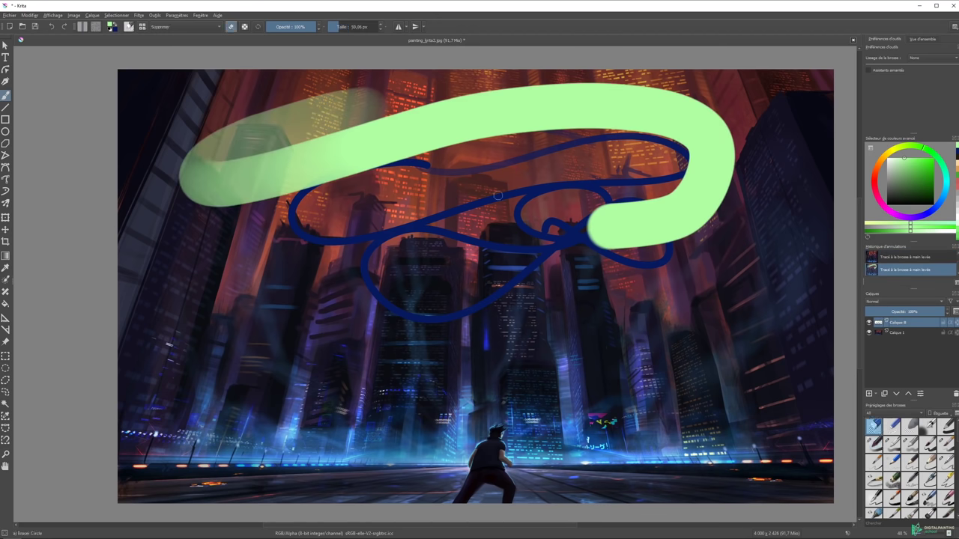
{"action": "mouse_move", "coordinate": [536, 95]}
{"action": "left_mouse_down"}
{"action": "mouse_move", "coordinate": [519, 132]}
{"action": "mouse_move", "coordinate": [573, 112]}
{"action": "mouse_move", "coordinate": [487, 183]}
{"action": "mouse_move", "coordinate": [561, 200]}
{"action": "left_mouse_up"}
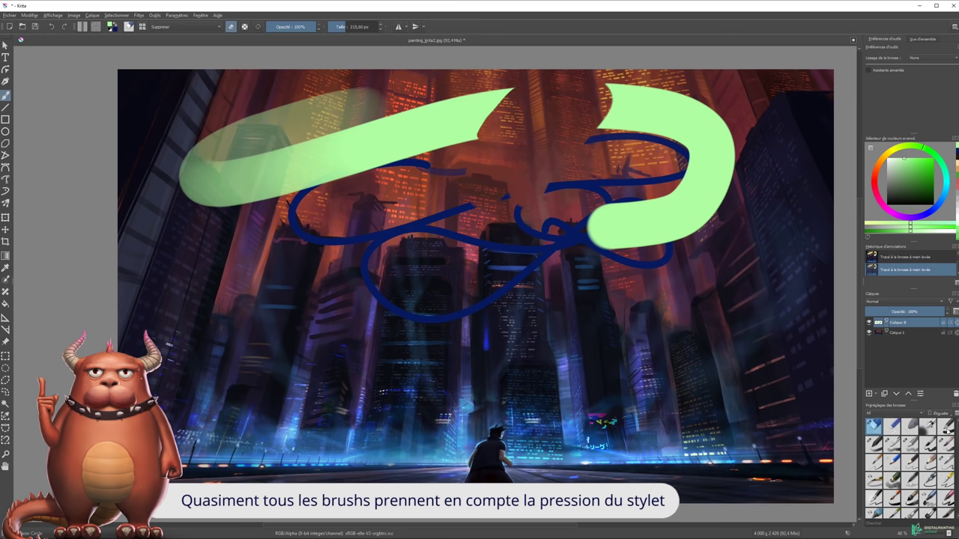
{"action": "left_click", "coordinate": [875, 443]}
{"action": "mouse_move", "coordinate": [633, 82]}
{"action": "left_mouse_down"}
{"action": "mouse_move", "coordinate": [599, 102]}
{"action": "mouse_move", "coordinate": [589, 120]}
{"action": "left_mouse_up"}
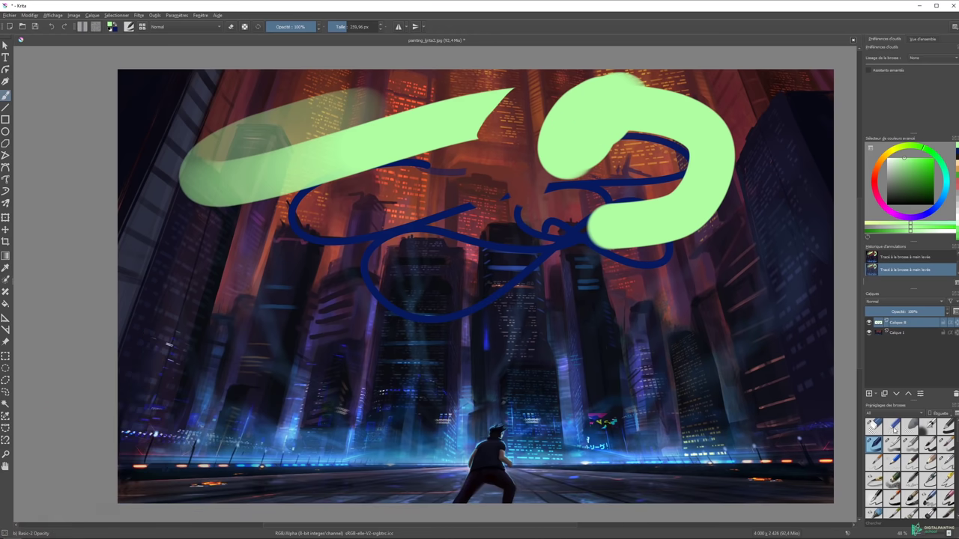
Cut small eraser marks and bars through the green band.
{"action": "left_click", "coordinate": [891, 425]}
{"action": "mouse_move", "coordinate": [585, 126]}
{"action": "left_mouse_down"}
{"action": "mouse_move", "coordinate": [652, 113]}
{"action": "mouse_move", "coordinate": [674, 120]}
{"action": "mouse_move", "coordinate": [723, 174]}
{"action": "mouse_move", "coordinate": [603, 228]}
{"action": "left_mouse_up"}
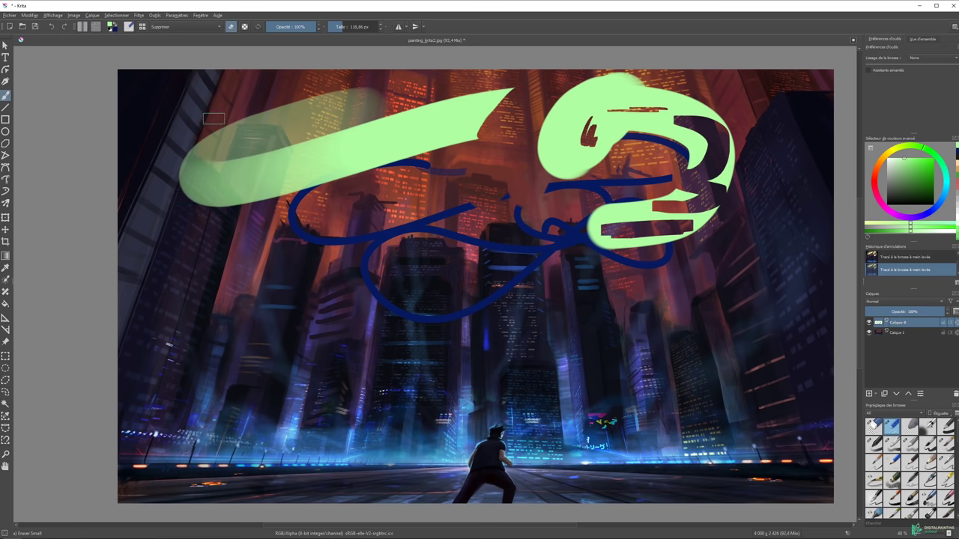
{"action": "left_click_drag", "start_coordinate": [213, 118], "coordinate": [173, 197]}
{"action": "mouse_move", "coordinate": [371, 103]}
{"action": "left_mouse_down"}
{"action": "mouse_move", "coordinate": [328, 197]}
{"action": "mouse_move", "coordinate": [406, 114]}
{"action": "mouse_move", "coordinate": [397, 169]}
{"action": "left_mouse_up"}
{"action": "left_click_drag", "start_coordinate": [416, 128], "coordinate": [457, 128]}
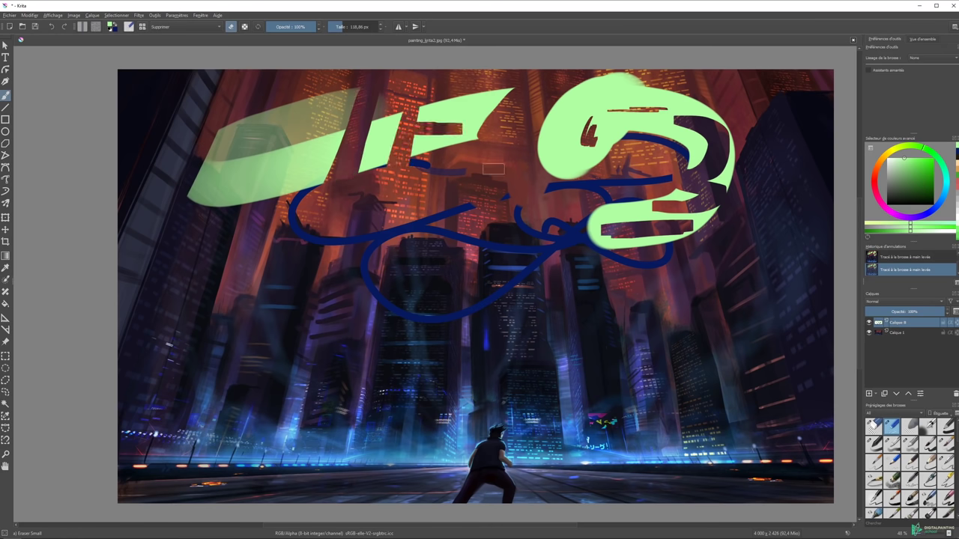
Soften parts of the green shapes with the soft eraser.
{"action": "left_click", "coordinate": [911, 427]}
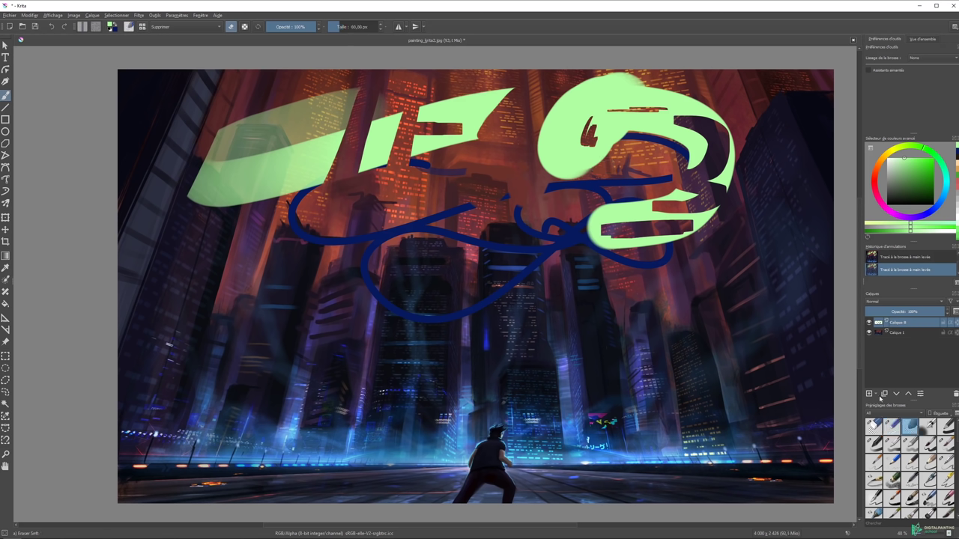
{"action": "mouse_move", "coordinate": [471, 120]}
{"action": "left_mouse_down"}
{"action": "mouse_move", "coordinate": [517, 84]}
{"action": "mouse_move", "coordinate": [446, 134]}
{"action": "left_mouse_up"}
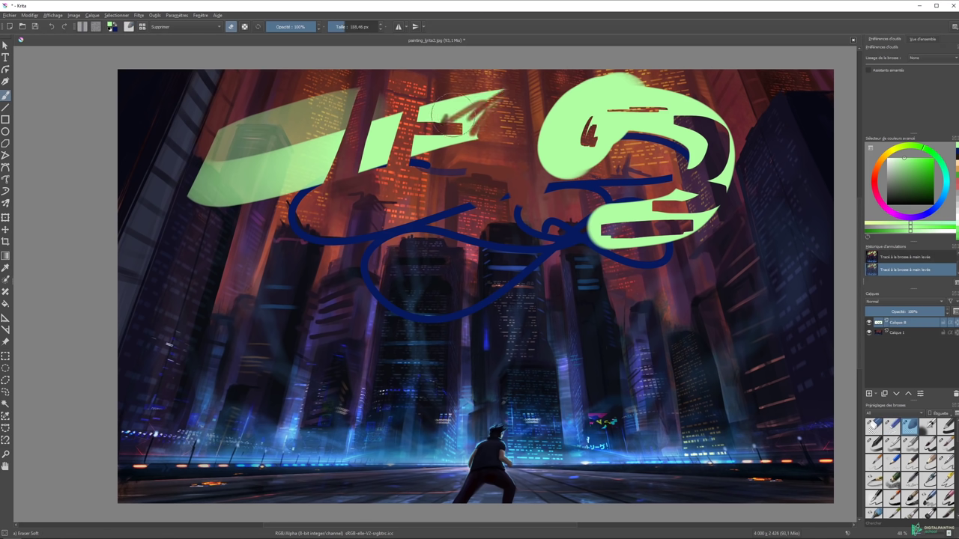
{"action": "mouse_move", "coordinate": [310, 158]}
{"action": "left_mouse_down"}
{"action": "mouse_move", "coordinate": [269, 161]}
{"action": "mouse_move", "coordinate": [322, 148]}
{"action": "mouse_move", "coordinate": [285, 161]}
{"action": "mouse_move", "coordinate": [340, 161]}
{"action": "left_mouse_up"}
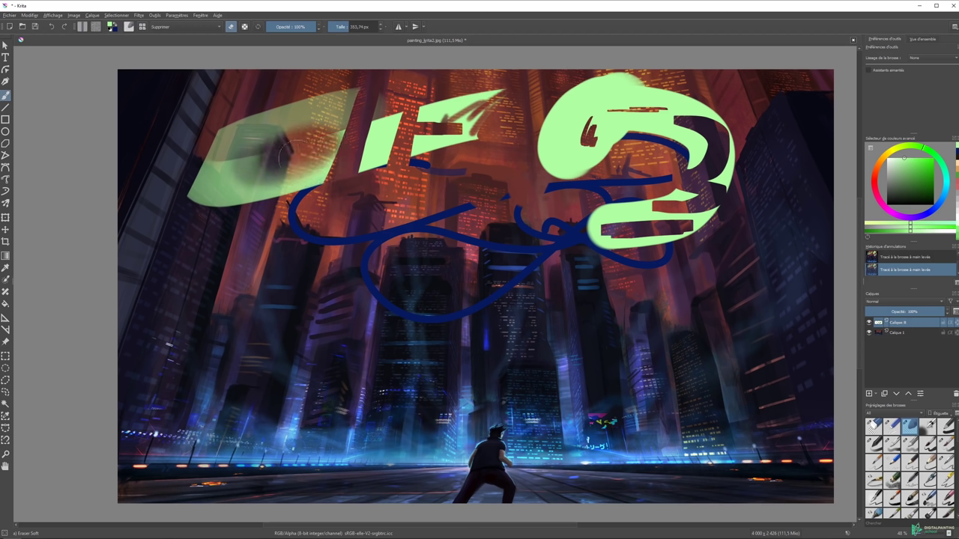
{"action": "left_click", "coordinate": [874, 426]}
{"action": "left_click", "coordinate": [891, 427]}
Spray soft green haze on the left and middle with Airbrush Soft, then clear the layer.
{"action": "left_click", "coordinate": [927, 428]}
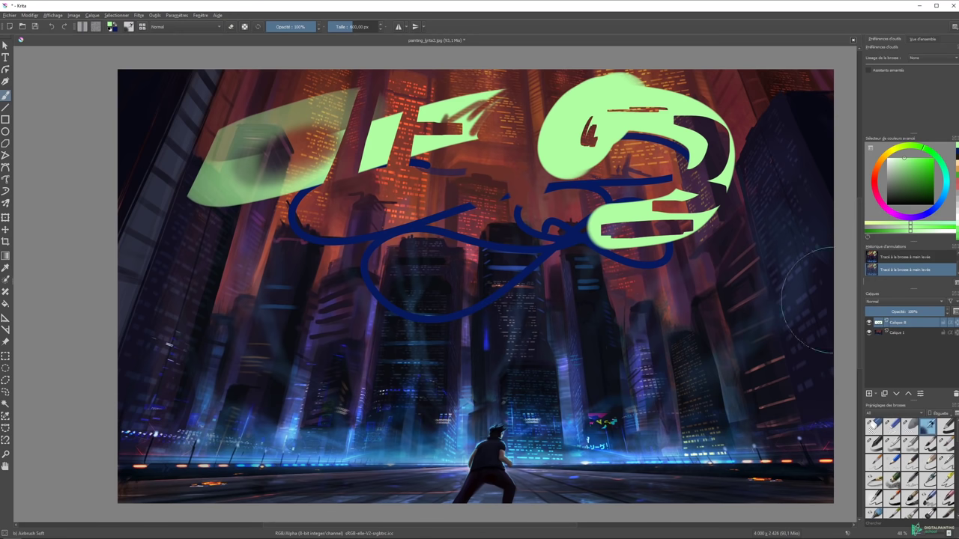
{"action": "mouse_move", "coordinate": [195, 240]}
{"action": "left_mouse_down"}
{"action": "mouse_move", "coordinate": [236, 311]}
{"action": "mouse_move", "coordinate": [644, 299]}
{"action": "mouse_move", "coordinate": [407, 306]}
{"action": "mouse_move", "coordinate": [514, 353]}
{"action": "mouse_move", "coordinate": [337, 247]}
{"action": "left_mouse_up"}
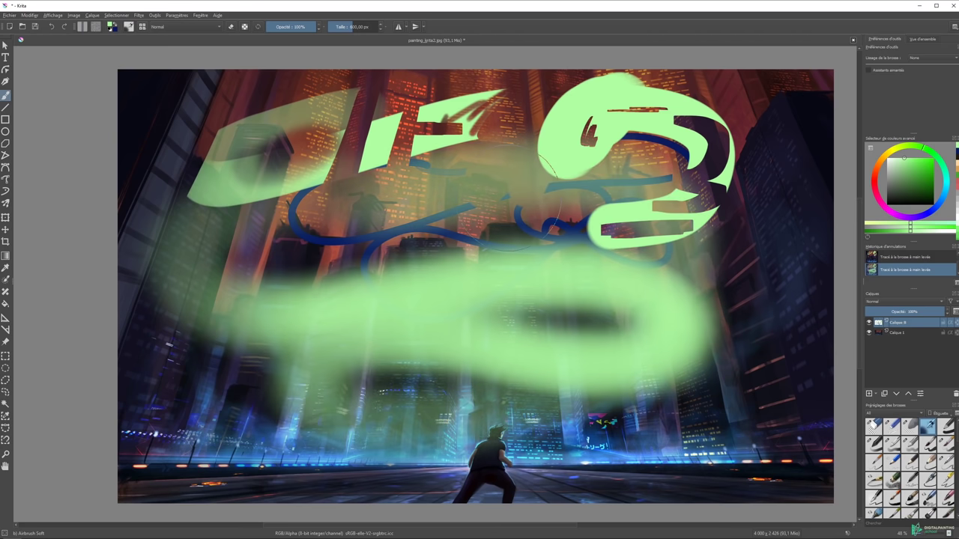
{"action": "mouse_move", "coordinate": [592, 191]}
{"action": "left_mouse_down"}
{"action": "mouse_move", "coordinate": [509, 267]}
{"action": "mouse_move", "coordinate": [487, 306]}
{"action": "left_mouse_up"}
{"action": "key", "text": "Delete"}
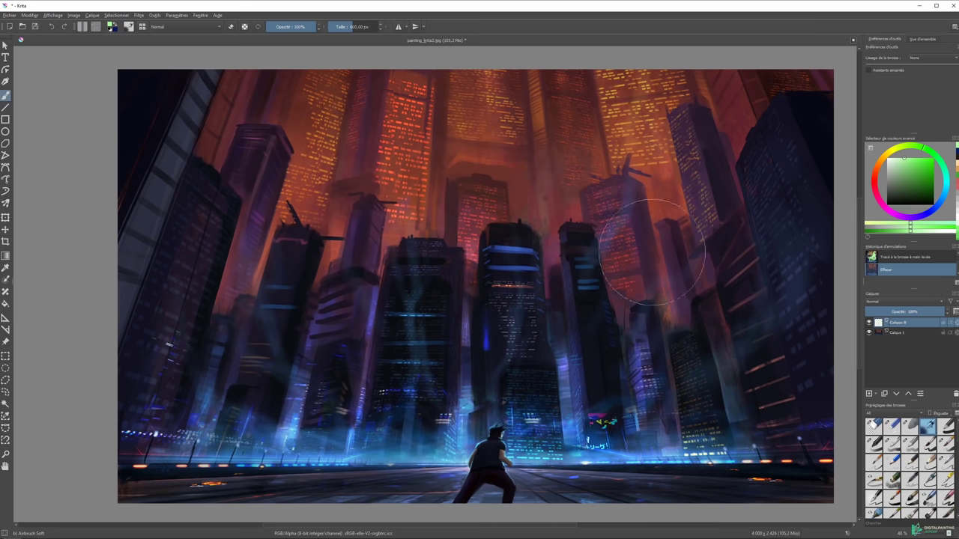
Pick yellow and paint test strokes with the Basic-1 and Basic-2 Opacity brushes.
{"action": "left_click_drag", "start_coordinate": [923, 147], "coordinate": [893, 147]}
{"action": "left_click", "coordinate": [926, 159]}
{"action": "left_click", "coordinate": [946, 425]}
{"action": "mouse_move", "coordinate": [477, 142]}
{"action": "left_mouse_down"}
{"action": "mouse_move", "coordinate": [294, 216]}
{"action": "mouse_move", "coordinate": [582, 240]}
{"action": "left_mouse_up"}
{"action": "left_click", "coordinate": [873, 445]}
{"action": "mouse_move", "coordinate": [554, 131]}
{"action": "left_mouse_down"}
{"action": "mouse_move", "coordinate": [524, 198]}
{"action": "mouse_move", "coordinate": [420, 329]}
{"action": "mouse_move", "coordinate": [461, 341]}
{"action": "left_mouse_up"}
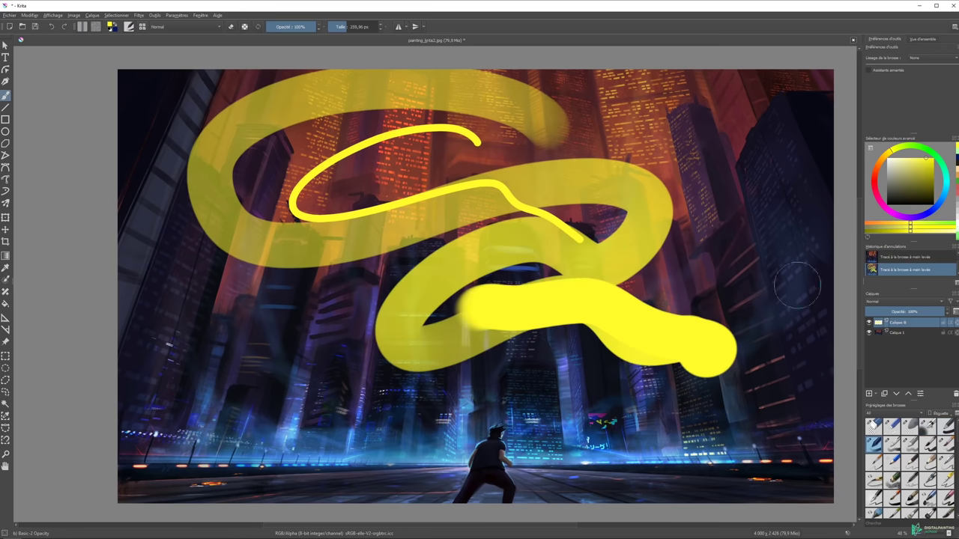
Paint soft yellow curves and a squiggle with Basic-2 Flow, undoing unwanted strokes.
{"action": "left_click", "coordinate": [891, 445]}
{"action": "mouse_move", "coordinate": [664, 135]}
{"action": "left_mouse_down"}
{"action": "mouse_move", "coordinate": [720, 154]}
{"action": "mouse_move", "coordinate": [599, 123]}
{"action": "mouse_move", "coordinate": [433, 146]}
{"action": "mouse_move", "coordinate": [315, 258]}
{"action": "mouse_move", "coordinate": [198, 348]}
{"action": "left_mouse_up"}
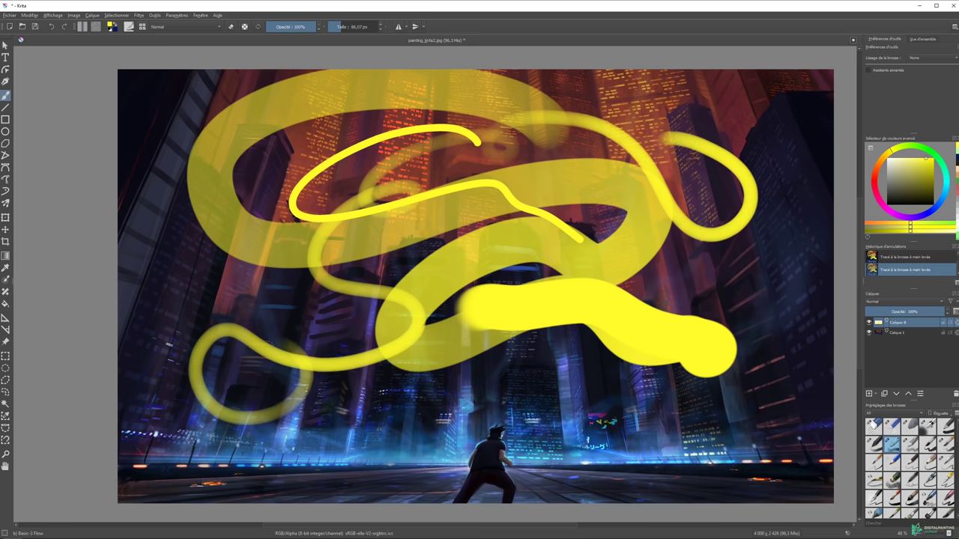
{"action": "key", "text": "ctrl+z"}
{"action": "left_click_drag", "start_coordinate": [239, 289], "coordinate": [152, 345]}
{"action": "key", "text": "ctrl+z"}
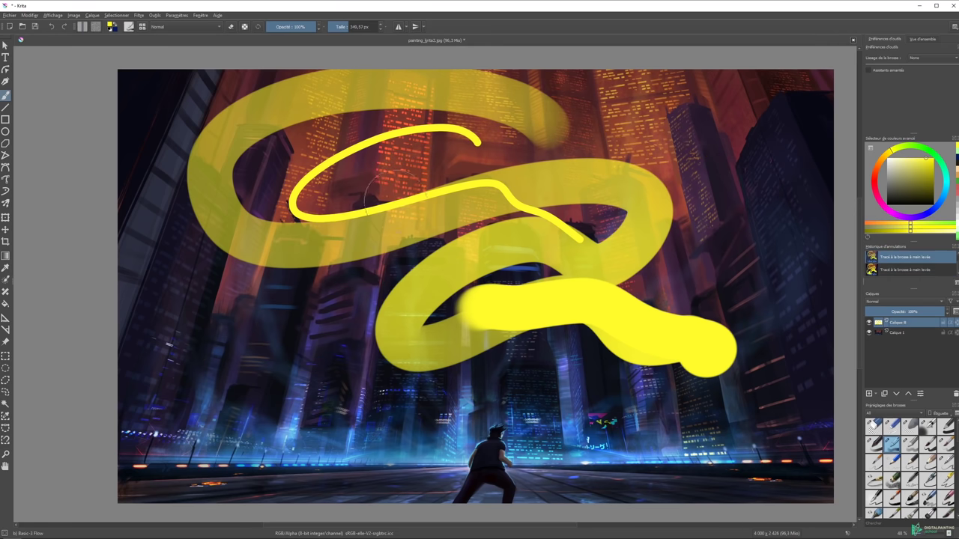
{"action": "mouse_move", "coordinate": [812, 153]}
{"action": "left_mouse_down"}
{"action": "mouse_move", "coordinate": [730, 101]}
{"action": "mouse_move", "coordinate": [678, 168]}
{"action": "mouse_move", "coordinate": [741, 204]}
{"action": "mouse_move", "coordinate": [682, 258]}
{"action": "mouse_move", "coordinate": [731, 292]}
{"action": "left_mouse_up"}
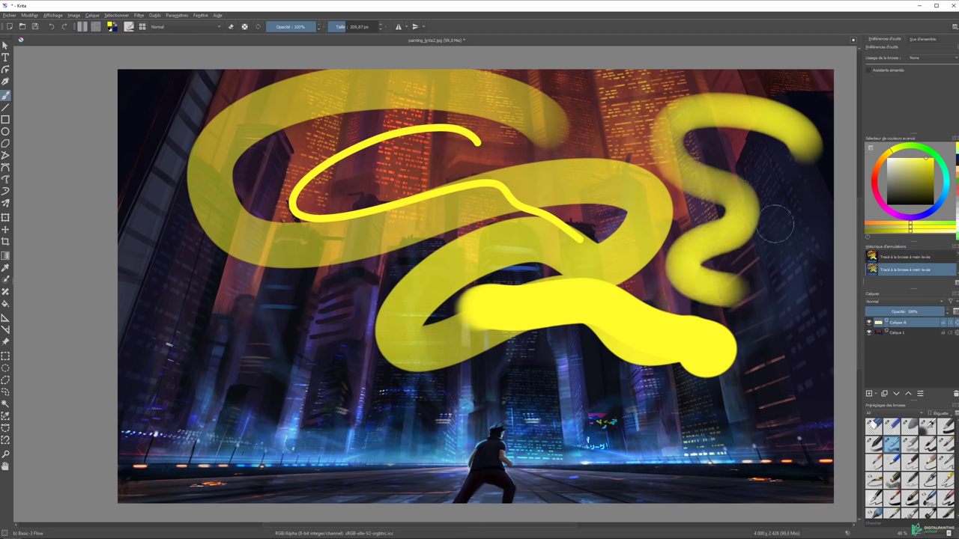
{"action": "mouse_move", "coordinate": [274, 316]}
{"action": "left_mouse_down"}
{"action": "mouse_move", "coordinate": [202, 385]}
{"action": "mouse_move", "coordinate": [251, 322]}
{"action": "mouse_move", "coordinate": [326, 374]}
{"action": "mouse_move", "coordinate": [345, 408]}
{"action": "left_mouse_up"}
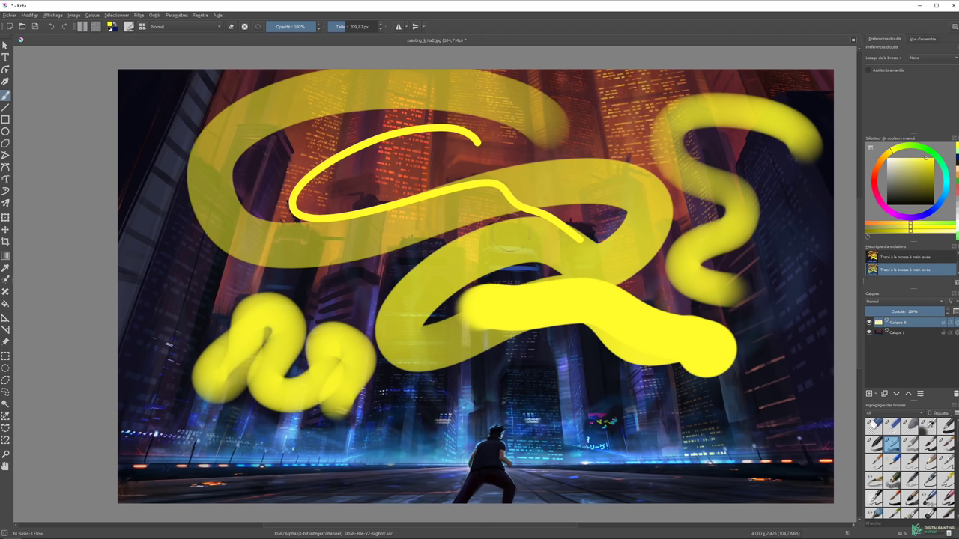
Try and undo one more Basic-2 Opacity stroke, then clear all yellow strokes.
{"action": "left_click", "coordinate": [876, 446]}
{"action": "left_click_drag", "start_coordinate": [420, 322], "coordinate": [599, 420]}
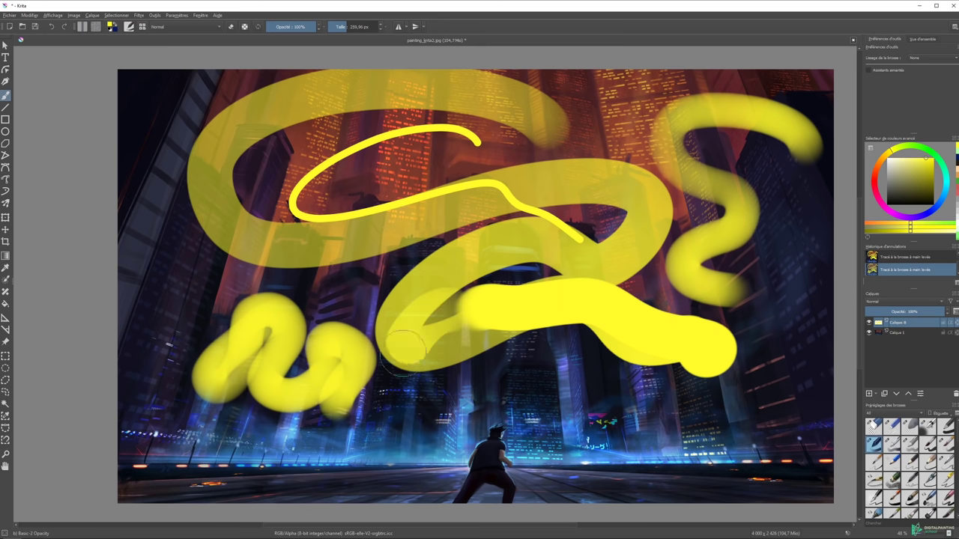
{"action": "key", "text": "ctrl+z"}
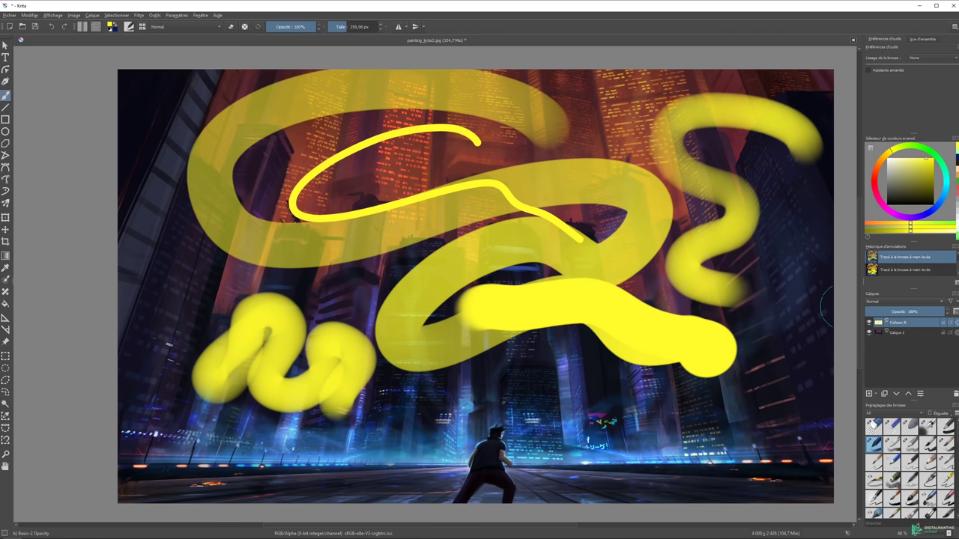
{"action": "key", "text": "Delete"}
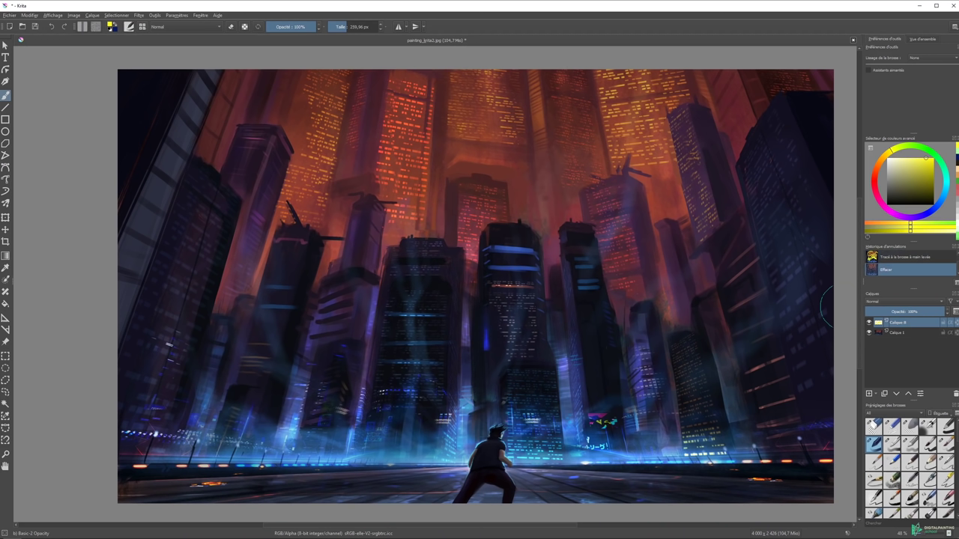
Switch to the Basic-3 Size preset and paint long tapered yellow loops across the upper canvas.
{"action": "key", "text": "slash"}
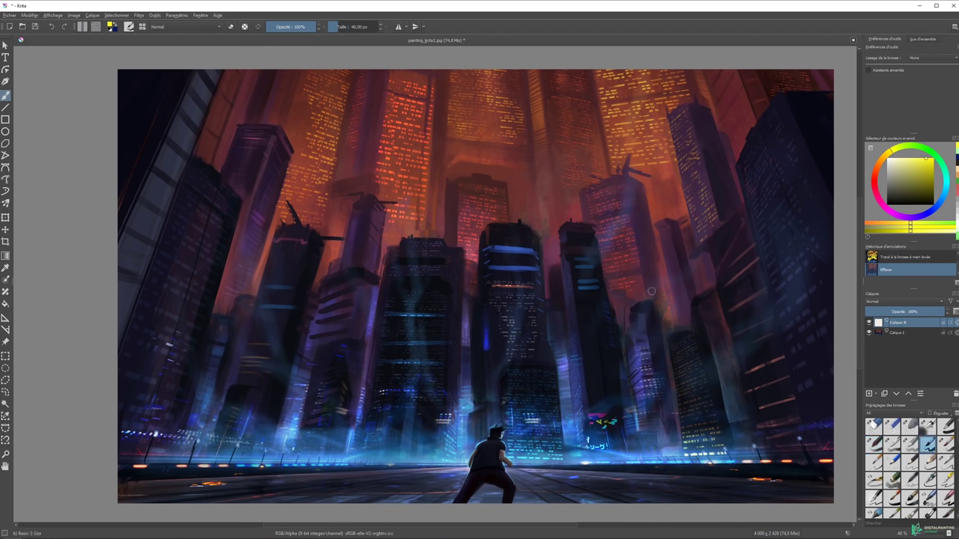
{"action": "mouse_move", "coordinate": [291, 133]}
{"action": "left_mouse_down"}
{"action": "mouse_move", "coordinate": [488, 161]}
{"action": "mouse_move", "coordinate": [406, 306]}
{"action": "mouse_move", "coordinate": [483, 355]}
{"action": "left_mouse_up"}
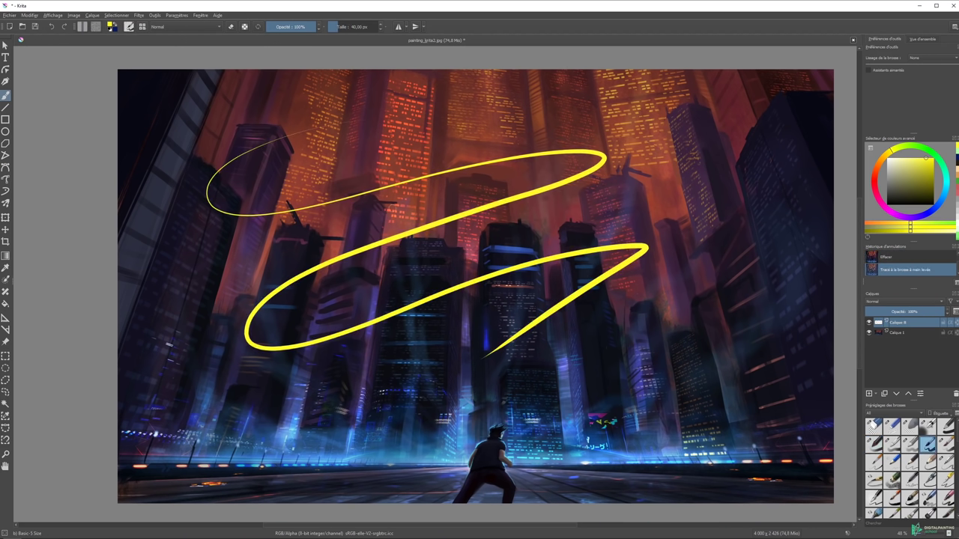
{"action": "left_click_drag", "start_coordinate": [582, 95], "coordinate": [349, 196]}
{"action": "mouse_move", "coordinate": [632, 101]}
{"action": "left_mouse_down"}
{"action": "mouse_move", "coordinate": [520, 159]}
{"action": "mouse_move", "coordinate": [485, 202]}
{"action": "left_mouse_up"}
{"action": "mouse_move", "coordinate": [683, 134]}
{"action": "left_mouse_down"}
{"action": "mouse_move", "coordinate": [657, 214]}
{"action": "mouse_move", "coordinate": [629, 244]}
{"action": "left_mouse_up"}
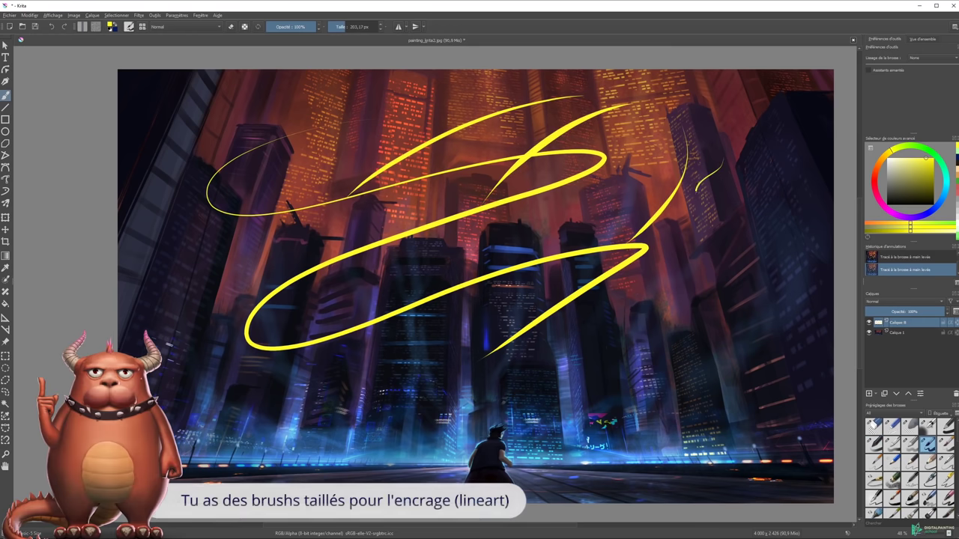
Try small trial strokes, undoing them, and keep one tapered yellow stroke through the middle.
{"action": "left_click_drag", "start_coordinate": [722, 191], "coordinate": [708, 244]}
{"action": "key", "text": "ctrl+z"}
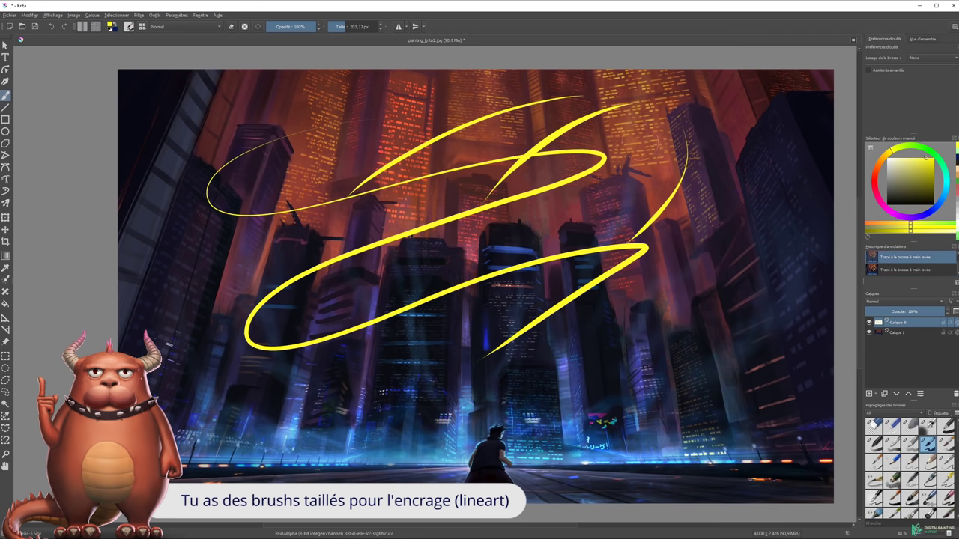
{"action": "left_click_drag", "start_coordinate": [632, 159], "coordinate": [562, 251]}
{"action": "key", "text": "ctrl+z"}
{"action": "left_click_drag", "start_coordinate": [677, 94], "coordinate": [554, 255]}
{"action": "key", "text": "ctrl+z"}
{"action": "left_click_drag", "start_coordinate": [655, 135], "coordinate": [457, 307]}
Paint a thick calligraphic crescent down the left side, undoing the other trial strokes.
{"action": "left_click_drag", "start_coordinate": [389, 127], "coordinate": [300, 307]}
{"action": "key", "text": "ctrl+z"}
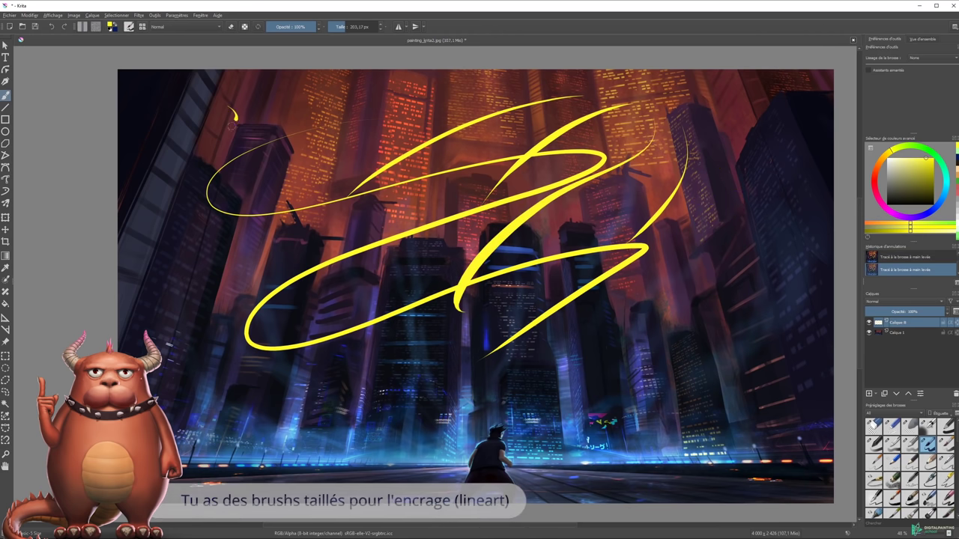
{"action": "left_click_drag", "start_coordinate": [236, 108], "coordinate": [191, 314]}
{"action": "left_click_drag", "start_coordinate": [292, 258], "coordinate": [550, 187]}
{"action": "key", "text": "ctrl+z"}
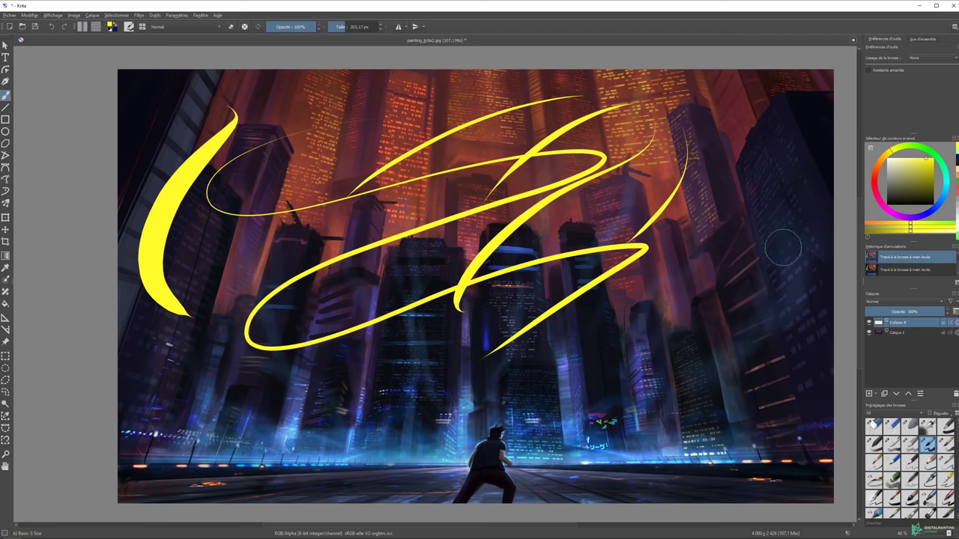
{"action": "mouse_move", "coordinate": [695, 120]}
{"action": "left_mouse_down"}
{"action": "mouse_move", "coordinate": [748, 189]}
{"action": "mouse_move", "coordinate": [767, 344]}
{"action": "left_mouse_up"}
{"action": "key", "text": "ctrl+z"}
Cycle brush smoothing through Basic and Weighted (distance ~50) to Stabilizer with delay enabled.
{"action": "left_click", "coordinate": [918, 58]}
{"action": "left_click", "coordinate": [921, 64]}
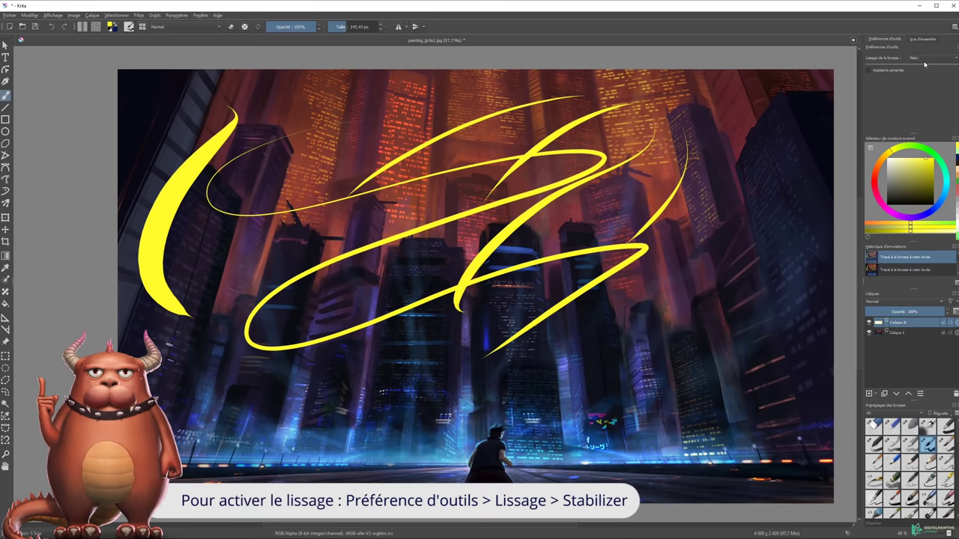
{"action": "left_click", "coordinate": [923, 58]}
{"action": "left_click", "coordinate": [925, 67]}
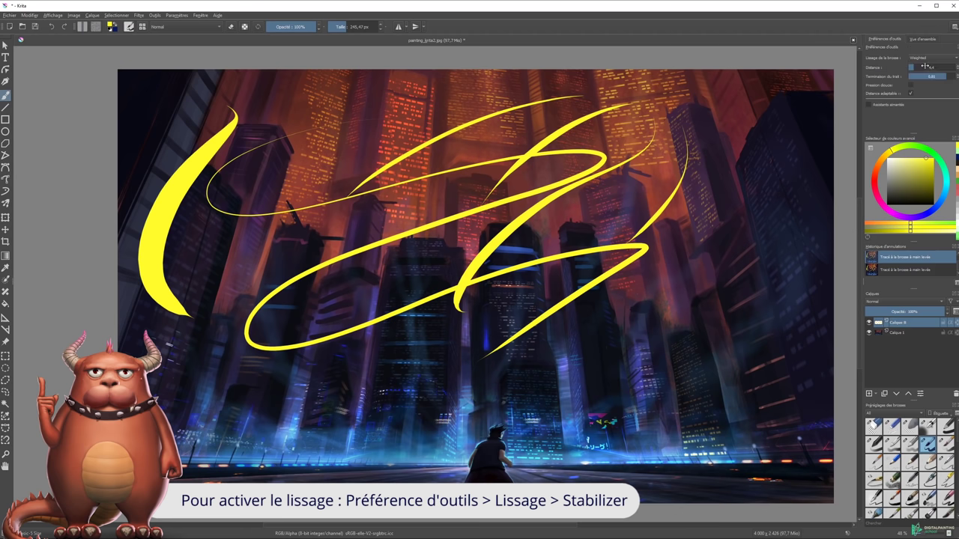
{"action": "left_click_drag", "start_coordinate": [910, 67], "coordinate": [928, 67]}
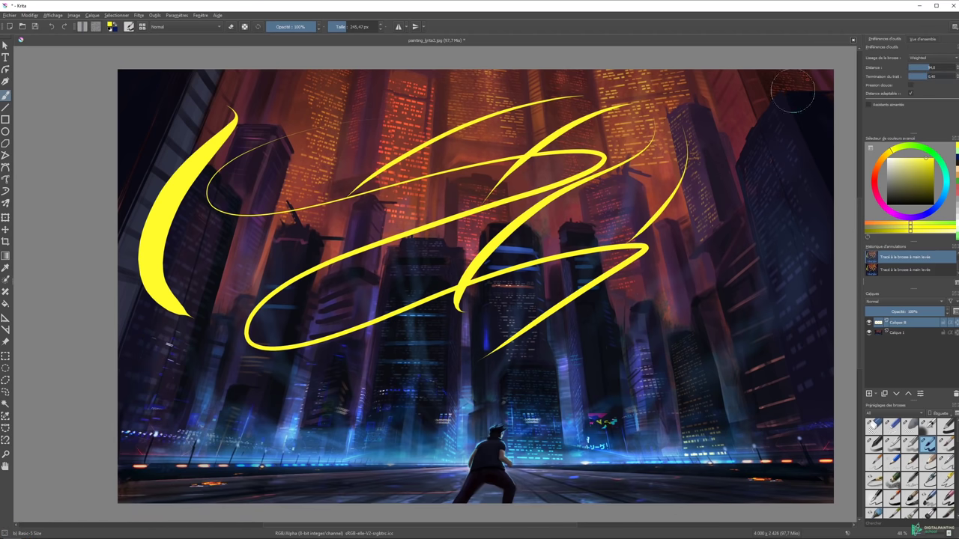
{"action": "left_click", "coordinate": [929, 58]}
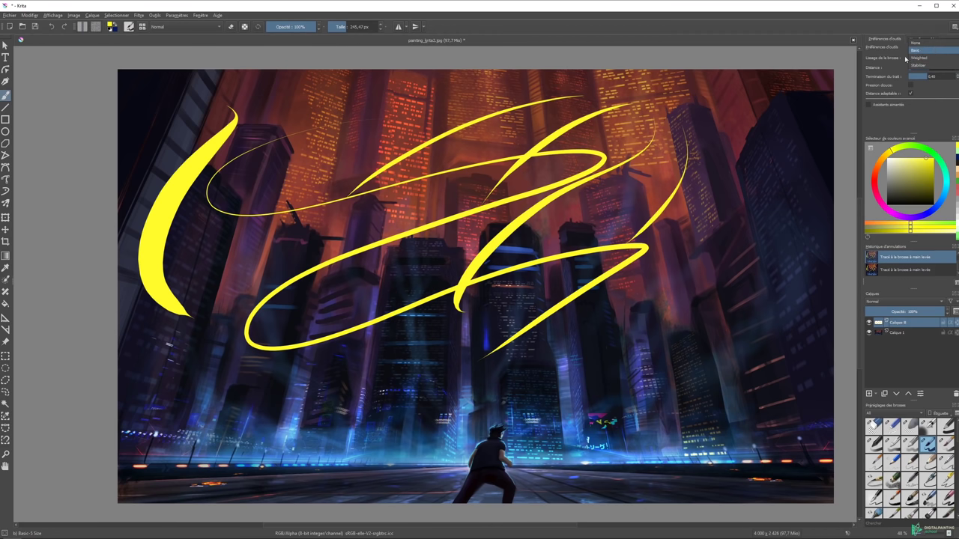
{"action": "left_click", "coordinate": [932, 65]}
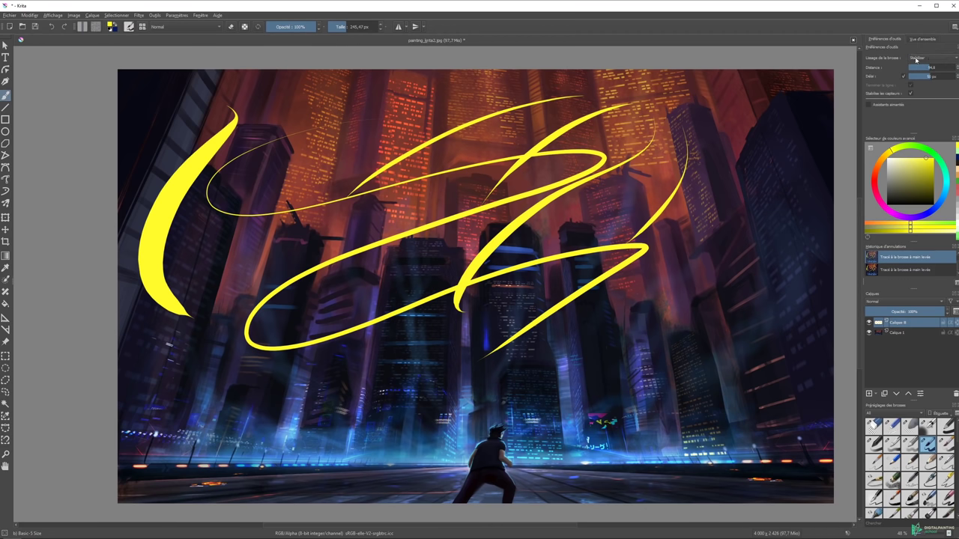
{"action": "left_click", "coordinate": [903, 75]}
Paint stabilized test strokes, undo the thick loop, and add thin diagonal strokes near the top.
{"action": "mouse_move", "coordinate": [730, 105]}
{"action": "left_mouse_down"}
{"action": "mouse_move", "coordinate": [711, 132]}
{"action": "mouse_move", "coordinate": [732, 217]}
{"action": "mouse_move", "coordinate": [681, 314]}
{"action": "left_mouse_up"}
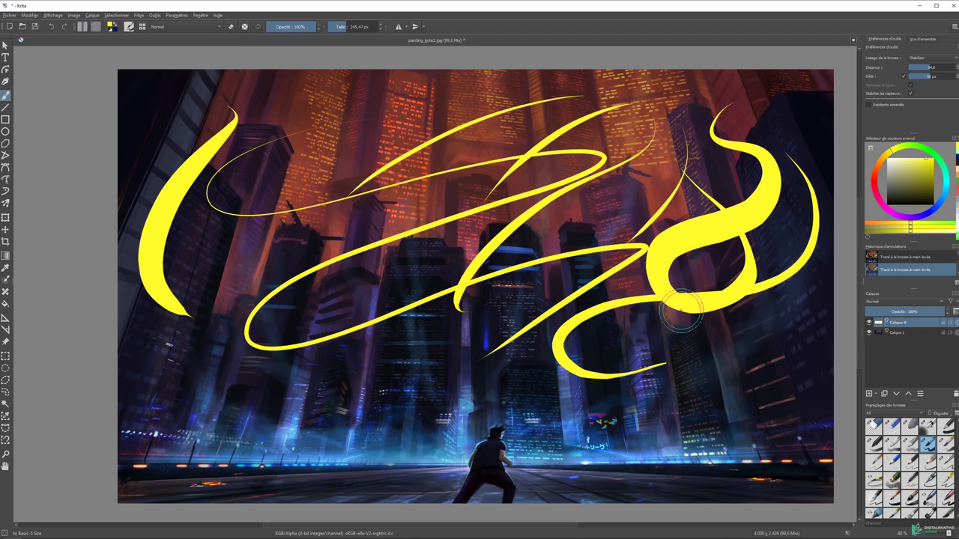
{"action": "mouse_move", "coordinate": [450, 361]}
{"action": "left_mouse_down"}
{"action": "mouse_move", "coordinate": [423, 355]}
{"action": "mouse_move", "coordinate": [749, 367]}
{"action": "left_mouse_up"}
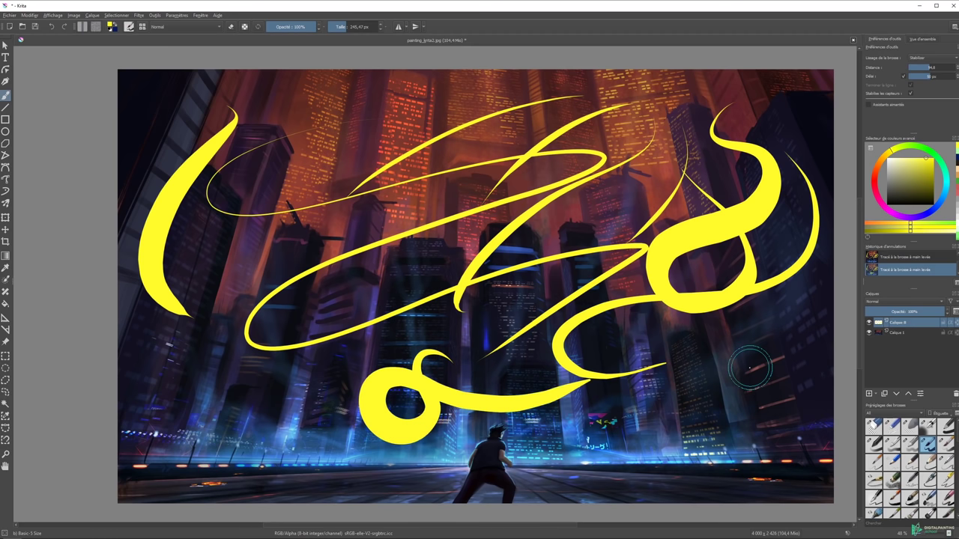
{"action": "key", "text": "ctrl+z"}
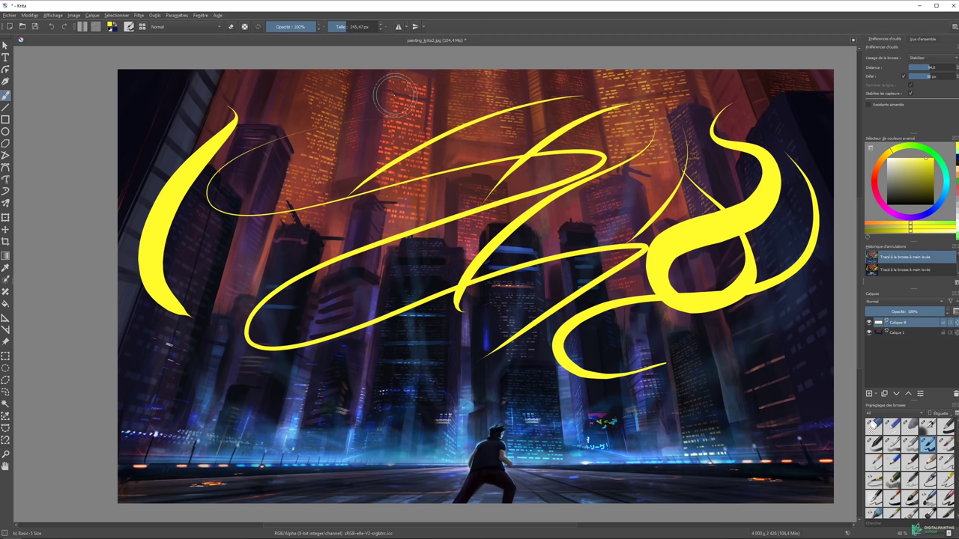
{"action": "left_click_drag", "start_coordinate": [329, 114], "coordinate": [289, 186]}
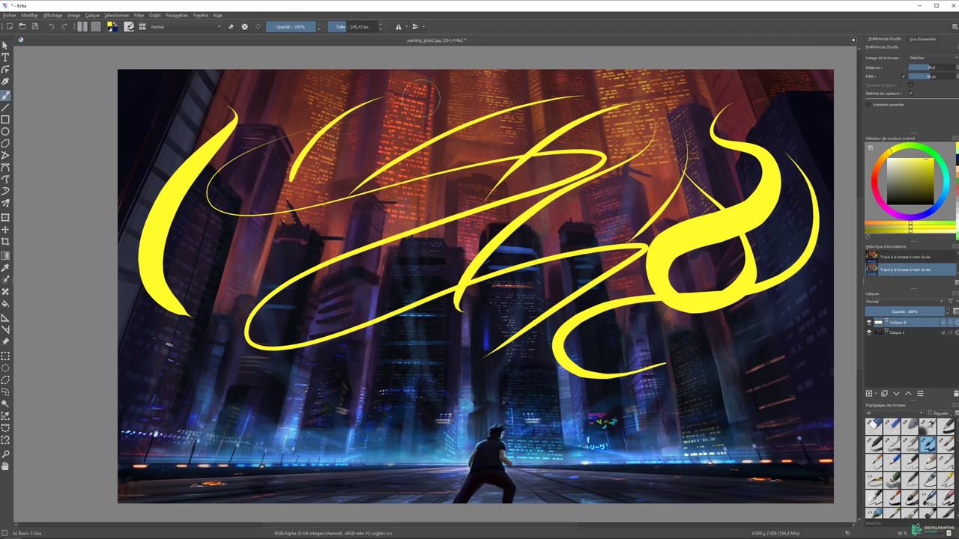
{"action": "left_click_drag", "start_coordinate": [382, 97], "coordinate": [322, 193]}
Shrink the brush from about 159 px to 47 px while drawing thin wavy yellow strokes in the sky.
{"action": "left_click_drag", "start_coordinate": [412, 133], "coordinate": [385, 133]}
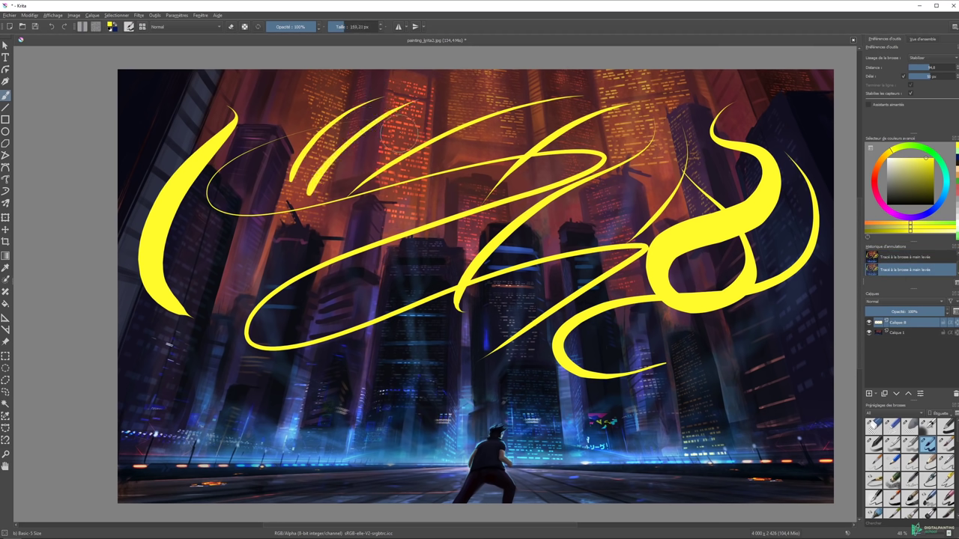
{"action": "left_click_drag", "start_coordinate": [524, 88], "coordinate": [536, 90]}
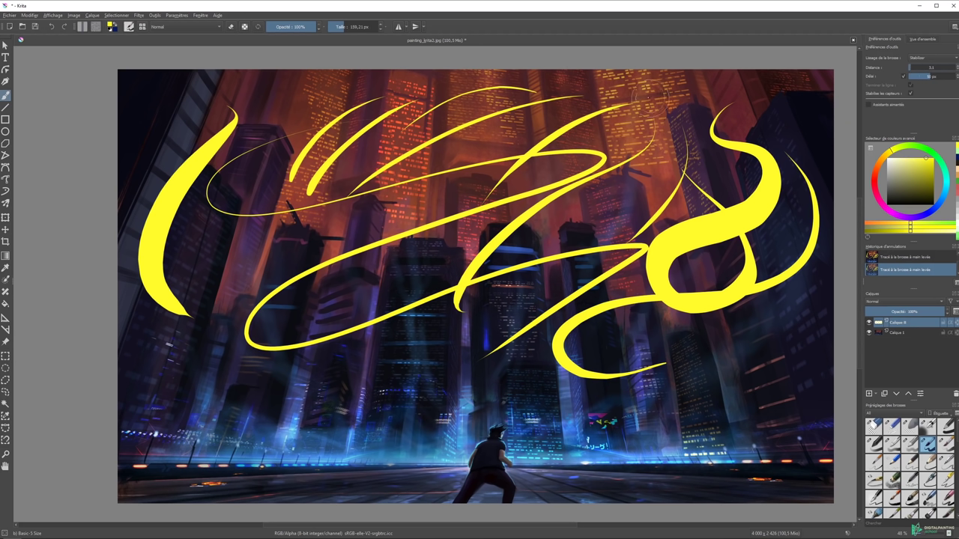
{"action": "key", "text": "bracketleft"}
{"action": "mouse_move", "coordinate": [700, 88]}
{"action": "left_mouse_down"}
{"action": "mouse_move", "coordinate": [764, 97]}
{"action": "mouse_move", "coordinate": [783, 133]}
{"action": "left_mouse_up"}
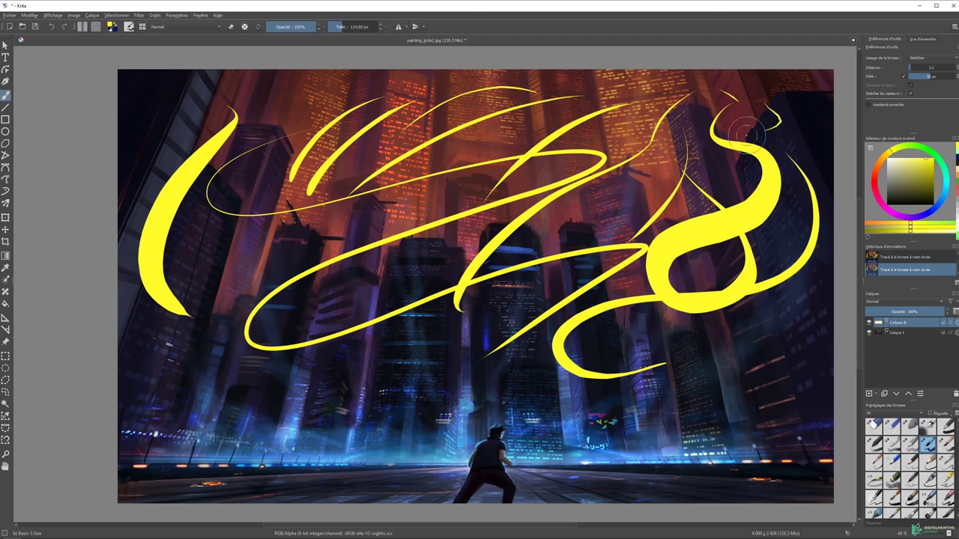
{"action": "key", "text": "bracketleft"}
{"action": "left_click_drag", "start_coordinate": [702, 103], "coordinate": [731, 112]}
{"action": "left_click_drag", "start_coordinate": [597, 135], "coordinate": [630, 124]}
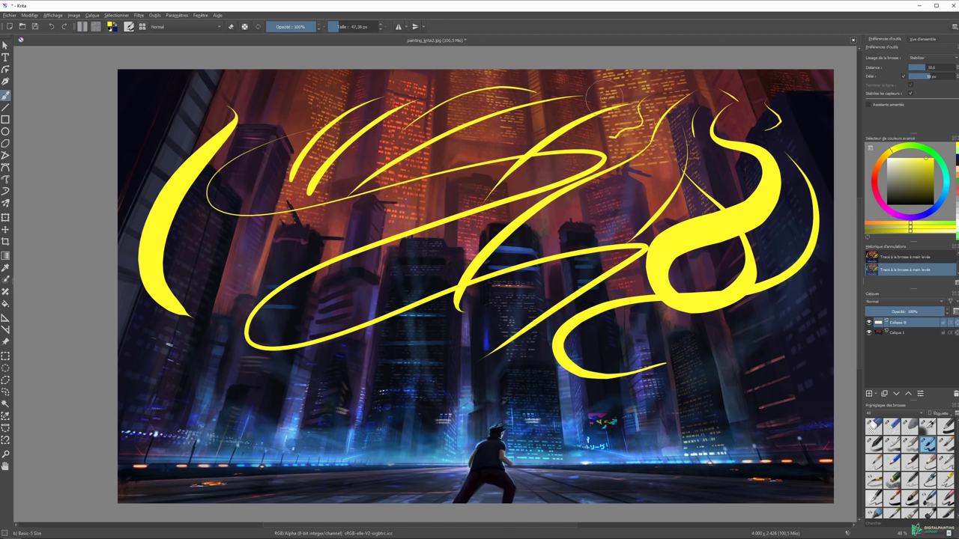
{"action": "mouse_move", "coordinate": [572, 99]}
{"action": "left_mouse_down"}
{"action": "mouse_move", "coordinate": [531, 132]}
{"action": "mouse_move", "coordinate": [496, 132]}
{"action": "mouse_move", "coordinate": [418, 169]}
{"action": "left_mouse_up"}
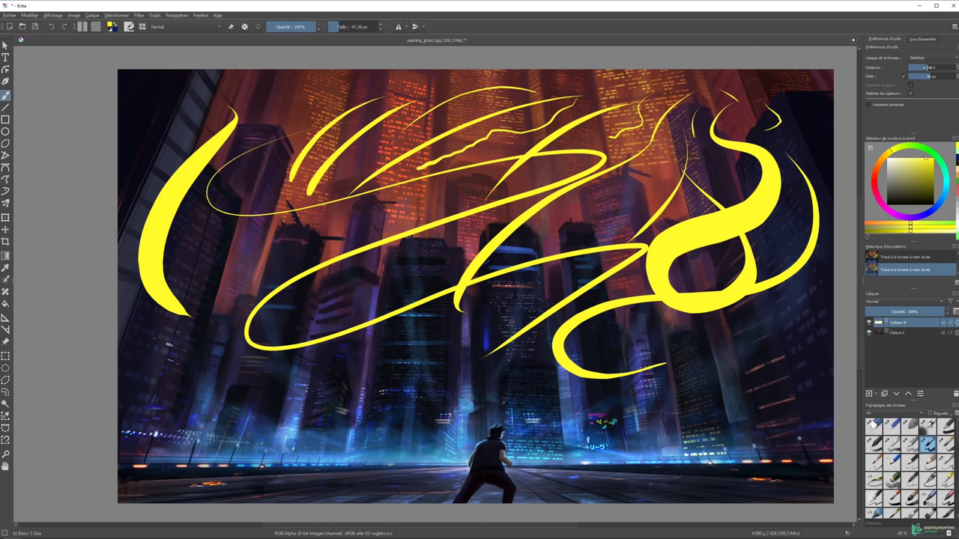
Raise the stabilizer distance to 200 and draw thin wavy and looping yellow strokes around the centre.
{"action": "left_click_drag", "start_coordinate": [941, 68], "coordinate": [948, 67]}
{"action": "left_click_drag", "start_coordinate": [492, 150], "coordinate": [453, 173]}
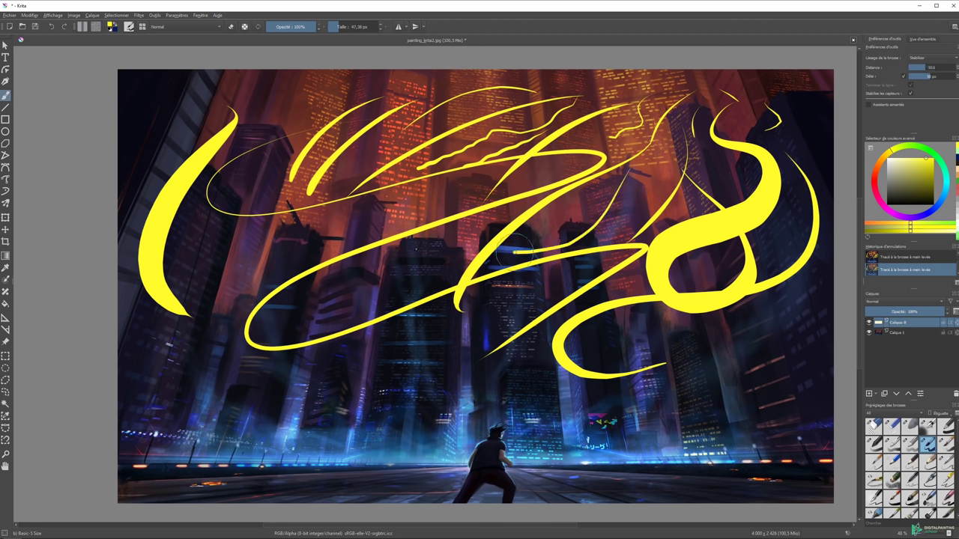
{"action": "left_click_drag", "start_coordinate": [630, 153], "coordinate": [359, 385]}
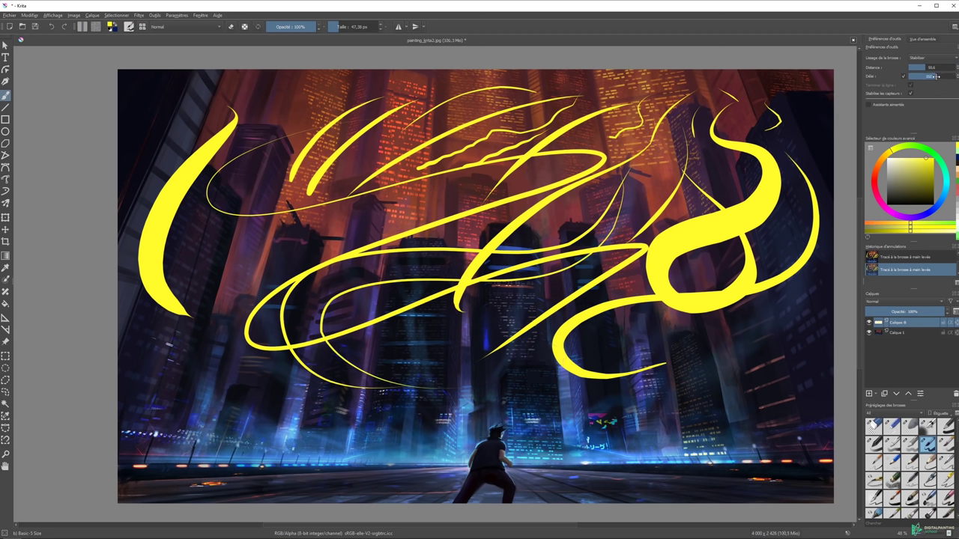
{"action": "left_click_drag", "start_coordinate": [652, 131], "coordinate": [591, 243]}
{"action": "key", "text": "ctrl+z"}
{"action": "left_click_drag", "start_coordinate": [650, 177], "coordinate": [712, 199]}
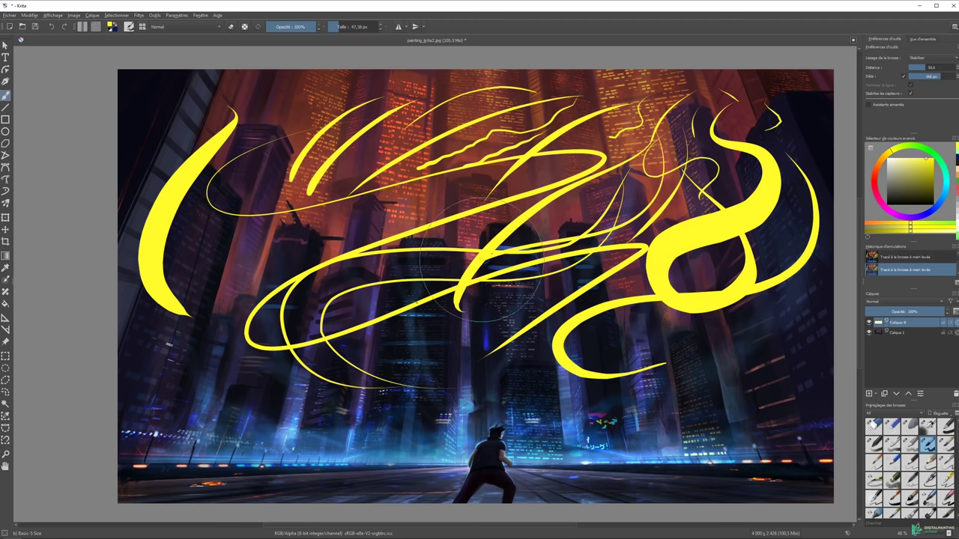
{"action": "mouse_move", "coordinate": [558, 332]}
{"action": "left_mouse_down"}
{"action": "mouse_move", "coordinate": [468, 213]}
{"action": "mouse_move", "coordinate": [322, 245]}
{"action": "left_mouse_up"}
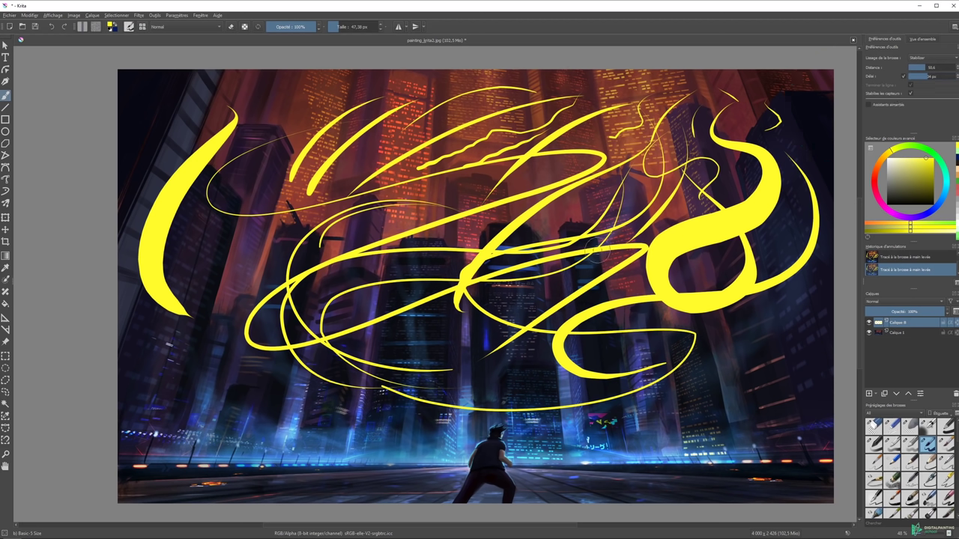
Set brush smoothing to None, clear the layer, and test a large 260 px soft brush.
{"action": "left_click", "coordinate": [926, 58]}
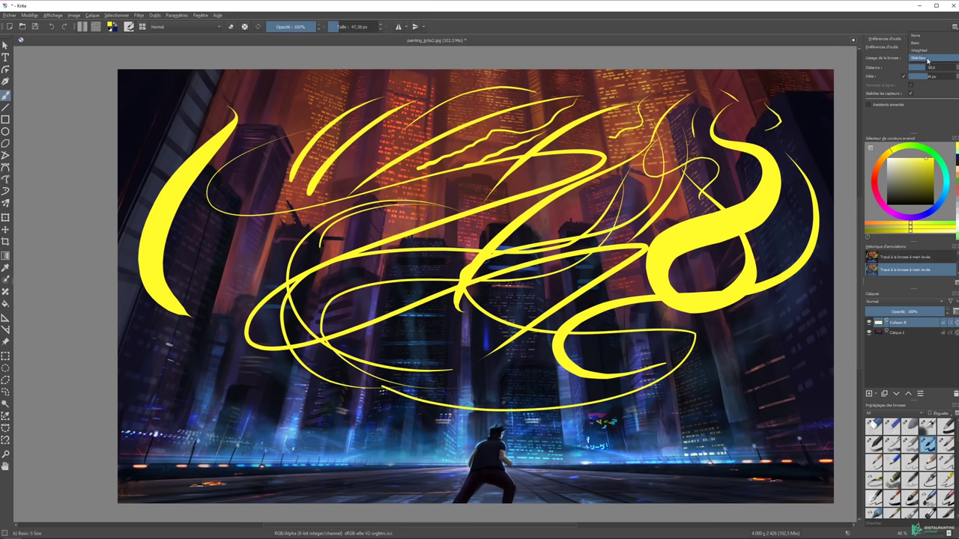
{"action": "left_click", "coordinate": [915, 36]}
{"action": "key", "text": "Delete"}
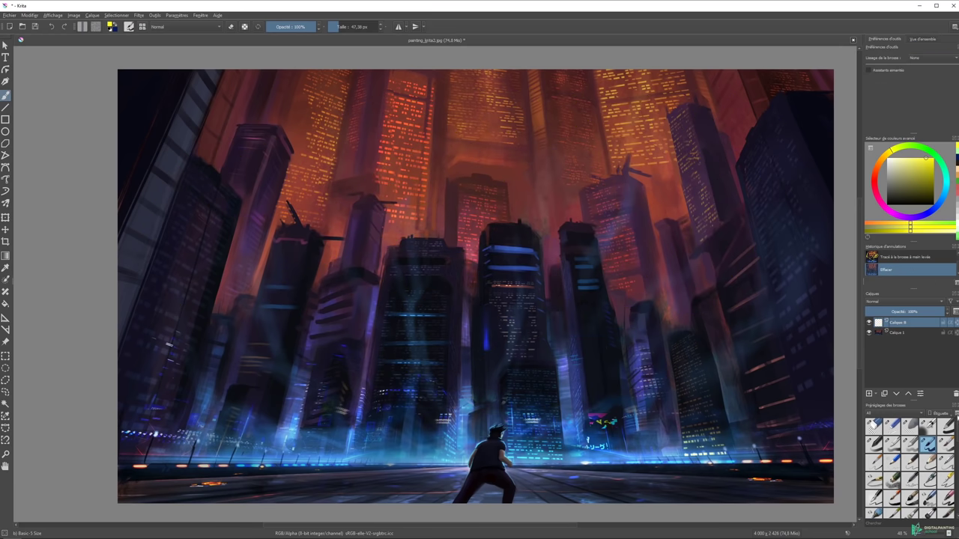
{"action": "left_click", "coordinate": [945, 444]}
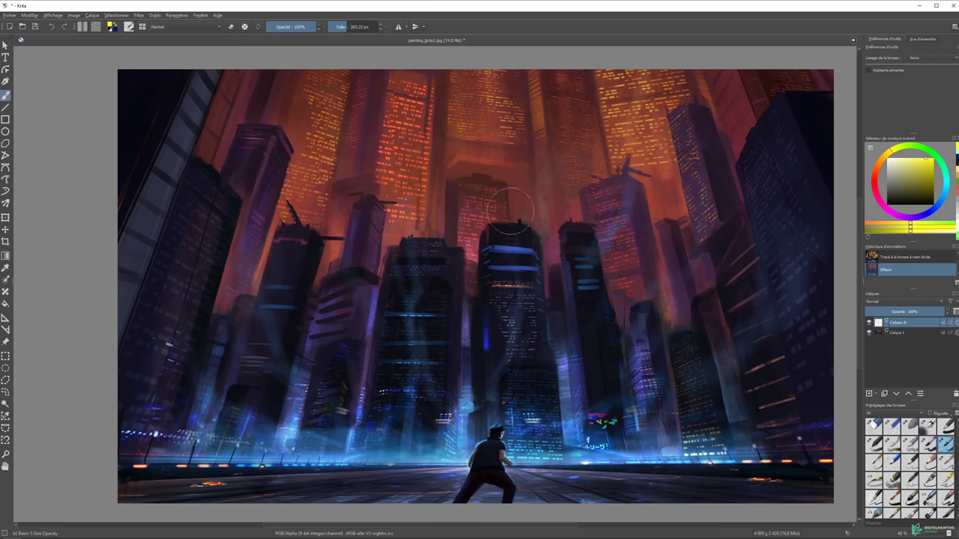
{"action": "left_click_drag", "start_coordinate": [536, 154], "coordinate": [704, 221]}
{"action": "key", "text": "Delete"}
Paint thick yellow sweeps across the upper sky, undoing the large hook stroke and clearing the rest.
{"action": "mouse_move", "coordinate": [491, 179]}
{"action": "left_mouse_down"}
{"action": "mouse_move", "coordinate": [685, 206]}
{"action": "mouse_move", "coordinate": [700, 240]}
{"action": "left_mouse_up"}
{"action": "key", "text": "Delete"}
{"action": "mouse_move", "coordinate": [528, 144]}
{"action": "left_mouse_down"}
{"action": "mouse_move", "coordinate": [342, 197]}
{"action": "mouse_move", "coordinate": [222, 253]}
{"action": "left_mouse_up"}
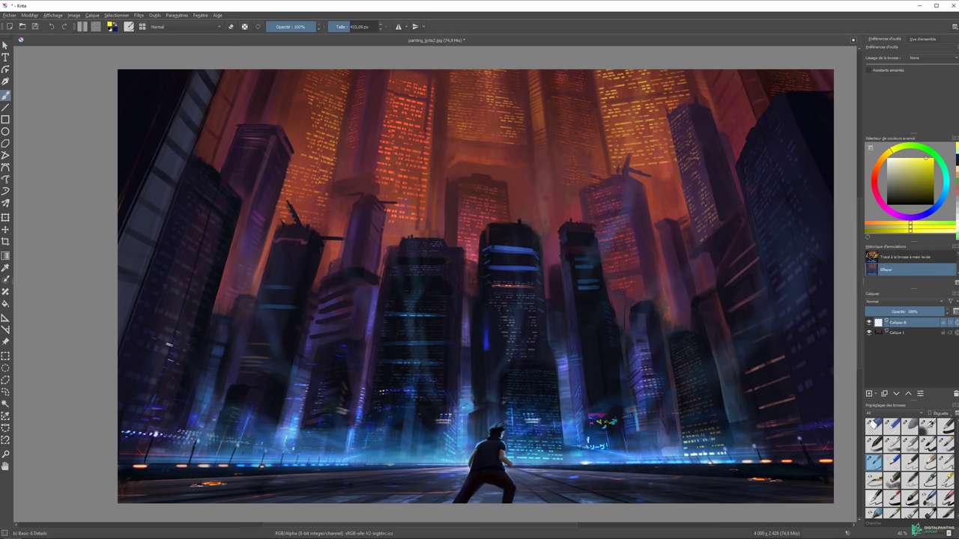
{"action": "left_click_drag", "start_coordinate": [386, 169], "coordinate": [487, 209]}
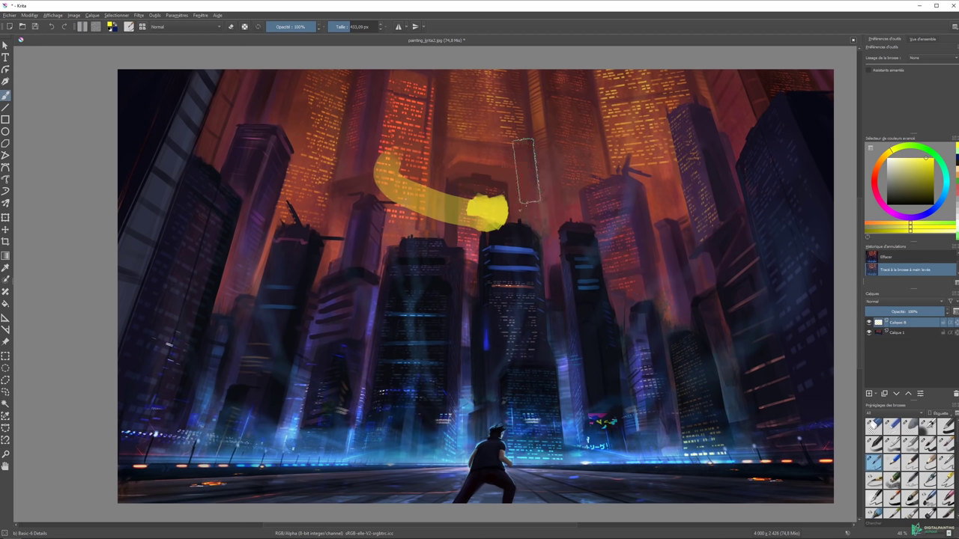
{"action": "mouse_move", "coordinate": [525, 171]}
{"action": "left_mouse_down"}
{"action": "mouse_move", "coordinate": [543, 251]}
{"action": "mouse_move", "coordinate": [678, 150]}
{"action": "mouse_move", "coordinate": [449, 116]}
{"action": "mouse_move", "coordinate": [341, 131]}
{"action": "mouse_move", "coordinate": [254, 161]}
{"action": "mouse_move", "coordinate": [332, 214]}
{"action": "mouse_move", "coordinate": [322, 268]}
{"action": "mouse_move", "coordinate": [247, 304]}
{"action": "mouse_move", "coordinate": [234, 341]}
{"action": "mouse_move", "coordinate": [332, 352]}
{"action": "mouse_move", "coordinate": [404, 374]}
{"action": "mouse_move", "coordinate": [449, 408]}
{"action": "mouse_move", "coordinate": [555, 348]}
{"action": "mouse_move", "coordinate": [693, 346]}
{"action": "mouse_move", "coordinate": [756, 191]}
{"action": "mouse_move", "coordinate": [456, 251]}
{"action": "mouse_move", "coordinate": [142, 185]}
{"action": "left_mouse_up"}
{"action": "key", "text": "ctrl+z"}
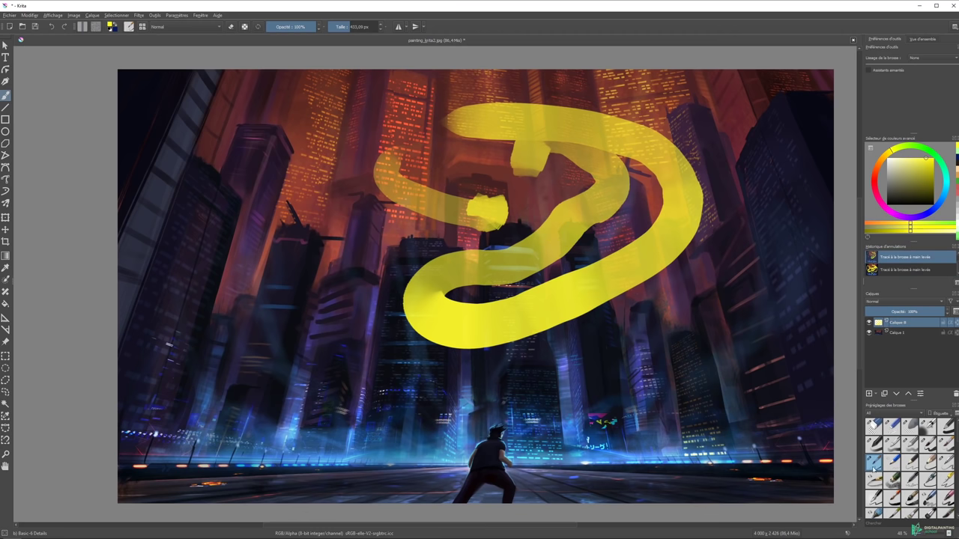
{"action": "key", "text": "ctrl+z"}
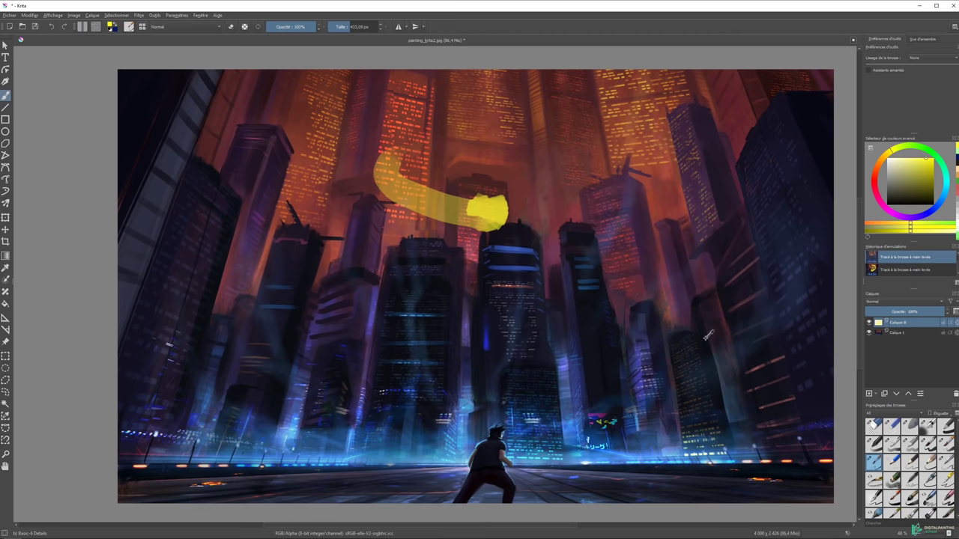
{"action": "key", "text": "Delete"}
Scribble yellow strokes across the orange sky with the Pencil-1 Hard brush.
{"action": "left_click", "coordinate": [891, 460]}
{"action": "left_click_drag", "start_coordinate": [374, 214], "coordinate": [483, 170]}
{"action": "left_click_drag", "start_coordinate": [346, 218], "coordinate": [412, 156]}
{"action": "left_click_drag", "start_coordinate": [289, 184], "coordinate": [413, 150]}
{"action": "left_click_drag", "start_coordinate": [500, 225], "coordinate": [506, 241]}
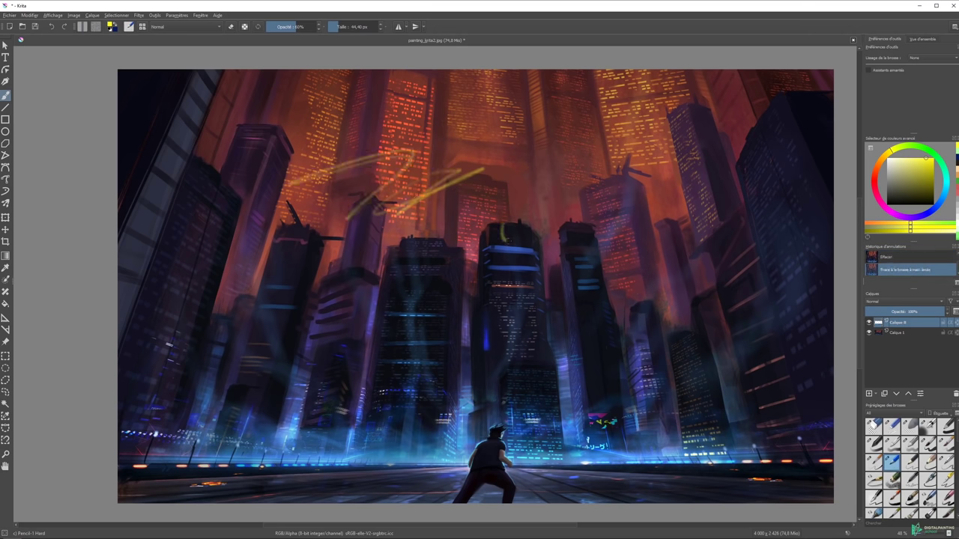
Draw yellow zigzags and a thick wave with Pencil-7, then clear the layer.
{"action": "left_click", "coordinate": [911, 460]}
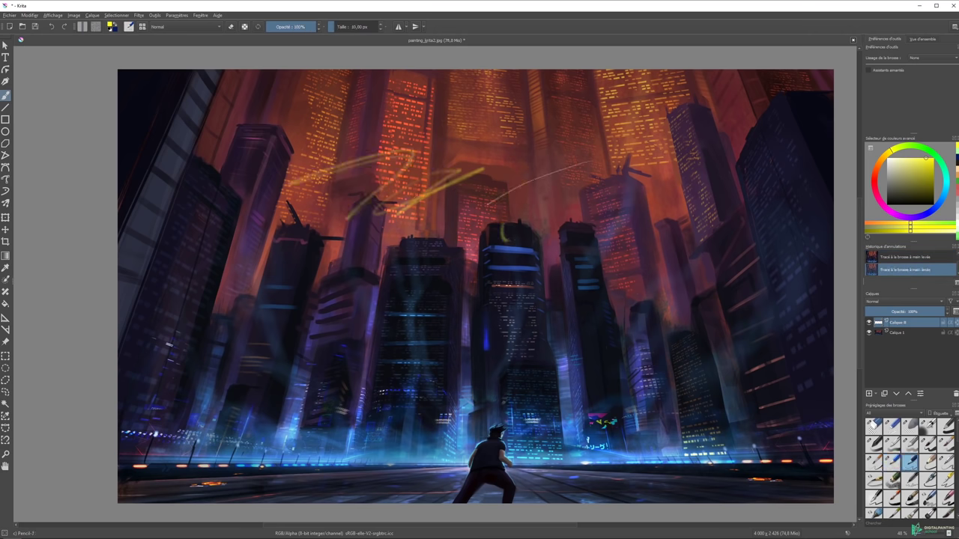
{"action": "left_click_drag", "start_coordinate": [580, 159], "coordinate": [453, 142]}
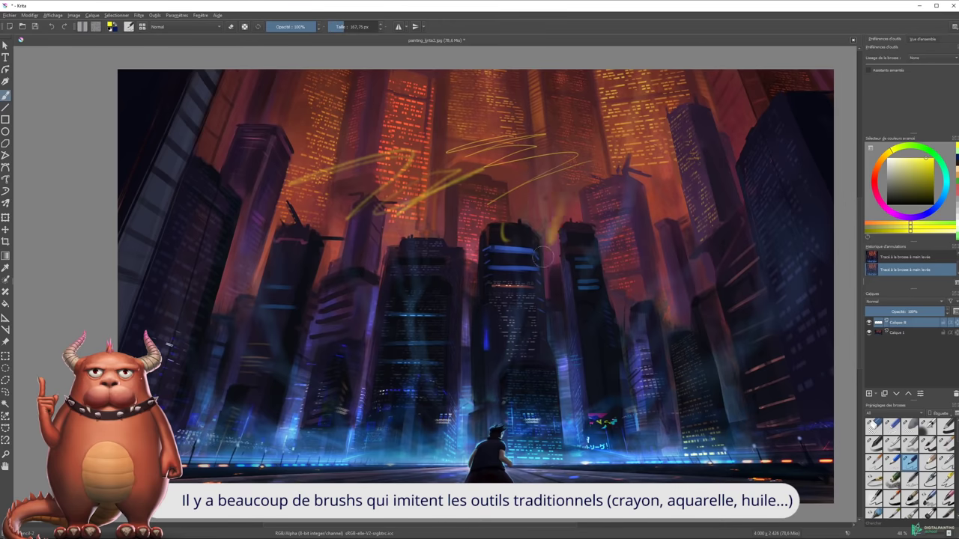
{"action": "left_click_drag", "start_coordinate": [543, 257], "coordinate": [644, 223]}
{"action": "left_click_drag", "start_coordinate": [608, 134], "coordinate": [590, 168]}
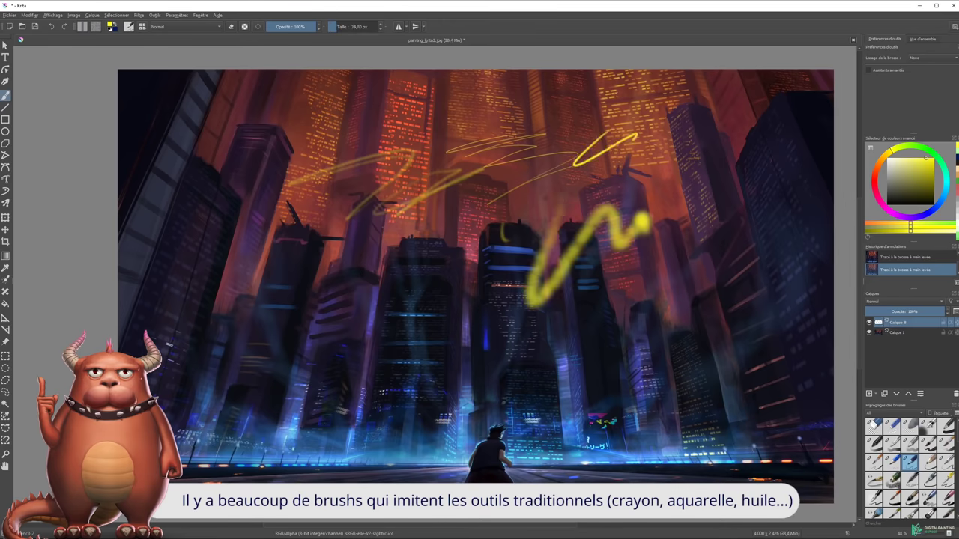
{"action": "left_click_drag", "start_coordinate": [427, 157], "coordinate": [513, 101]}
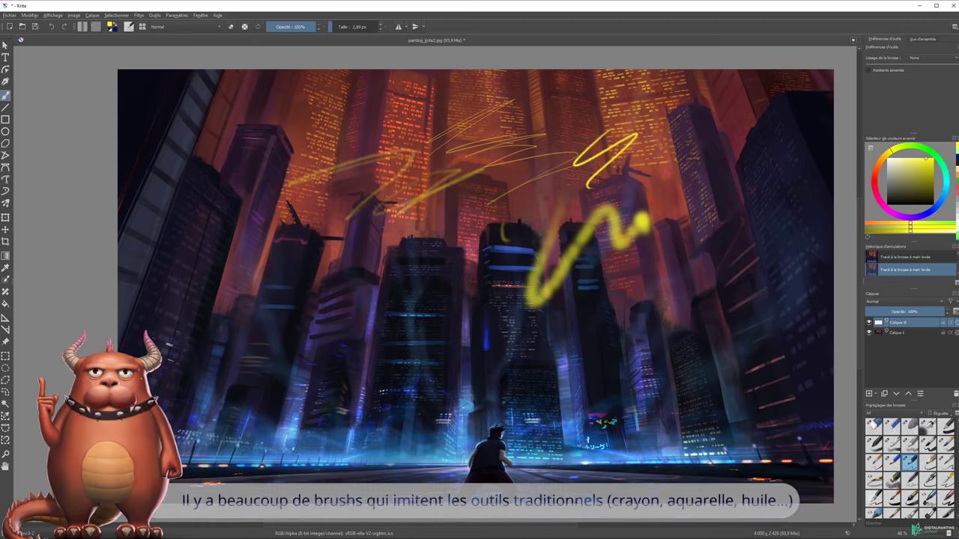
{"action": "left_click_drag", "start_coordinate": [480, 150], "coordinate": [573, 94]}
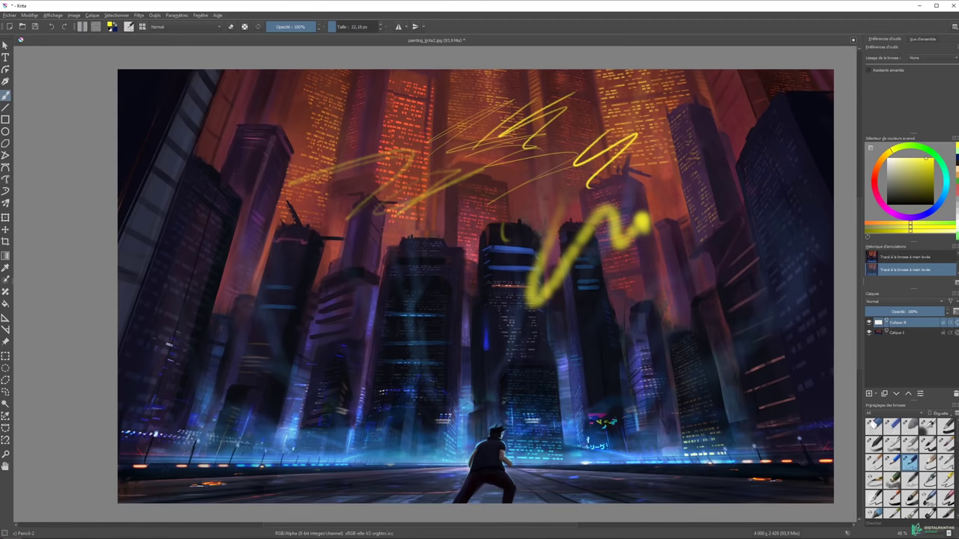
{"action": "key", "text": "Delete"}
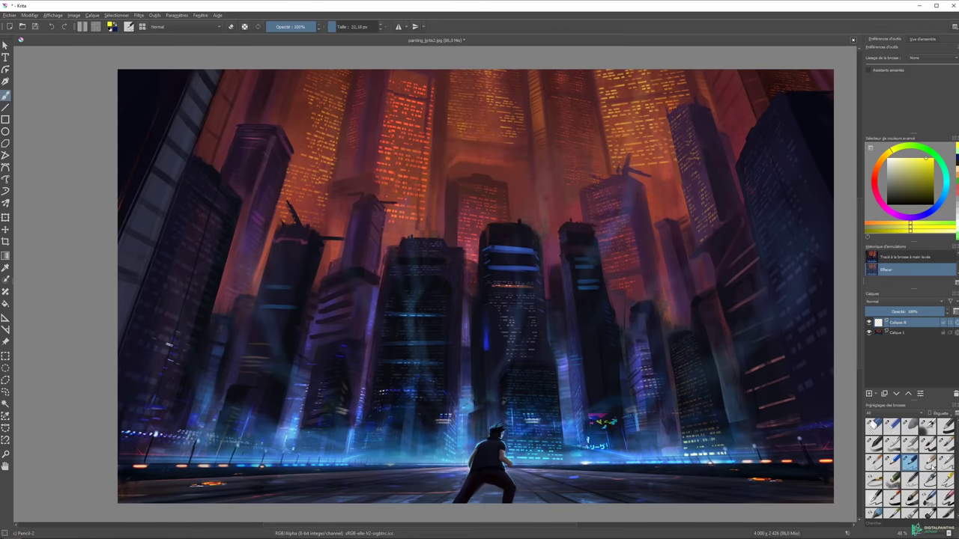
Paint a zigzag, soft diagonals and a long V-shaped stroke with the faint large Pencil-3 brush.
{"action": "left_click", "coordinate": [928, 462]}
{"action": "mouse_move", "coordinate": [442, 184]}
{"action": "left_mouse_down"}
{"action": "mouse_move", "coordinate": [502, 194]}
{"action": "mouse_move", "coordinate": [551, 154]}
{"action": "left_mouse_up"}
{"action": "left_click_drag", "start_coordinate": [561, 189], "coordinate": [521, 211]}
{"action": "mouse_move", "coordinate": [471, 228]}
{"action": "left_mouse_down"}
{"action": "mouse_move", "coordinate": [547, 180]}
{"action": "mouse_move", "coordinate": [397, 254]}
{"action": "left_mouse_up"}
{"action": "left_click_drag", "start_coordinate": [389, 207], "coordinate": [637, 171]}
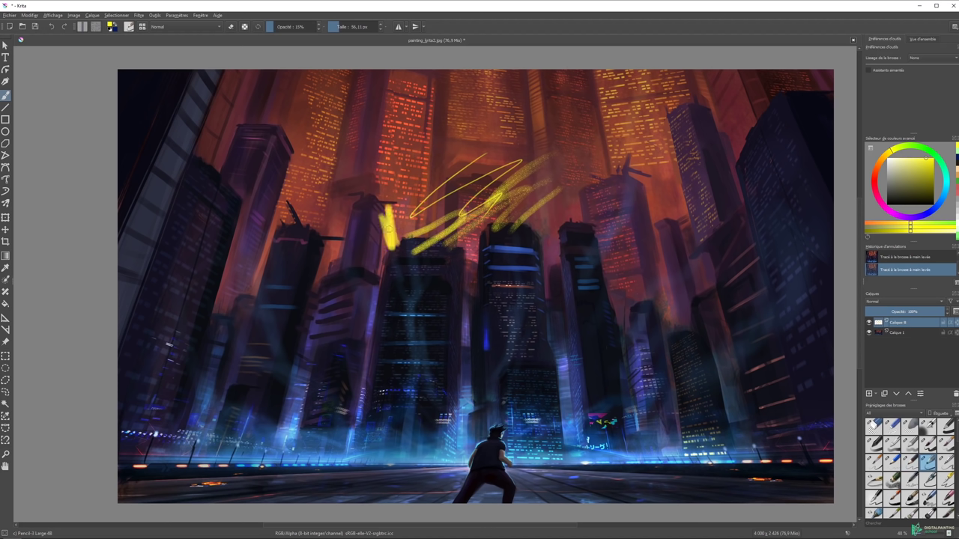
{"action": "left_click_drag", "start_coordinate": [435, 271], "coordinate": [573, 178]}
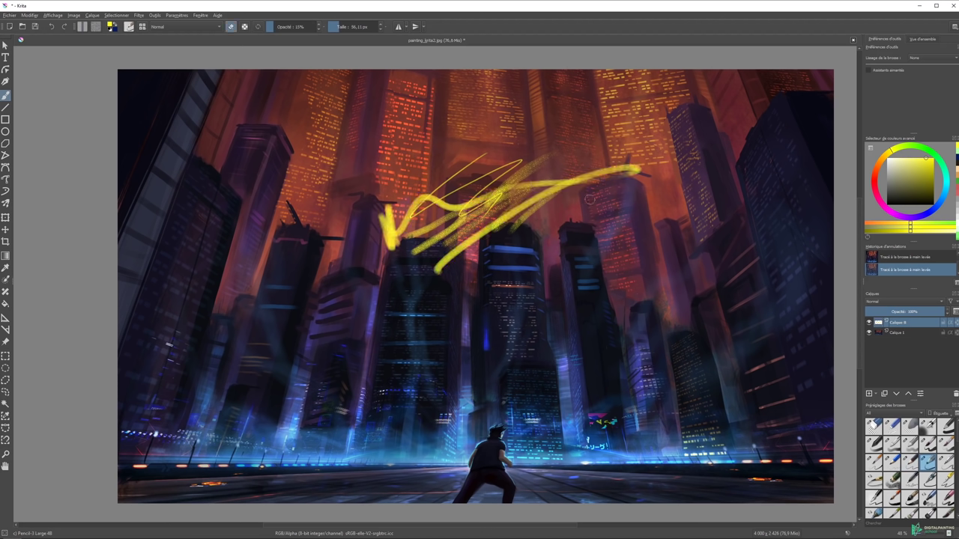
Add a large soft arc with Pencil-4 Soft and thin zigzags with Pencil-5 Tilted, then clear the layer.
{"action": "left_click", "coordinate": [946, 462]}
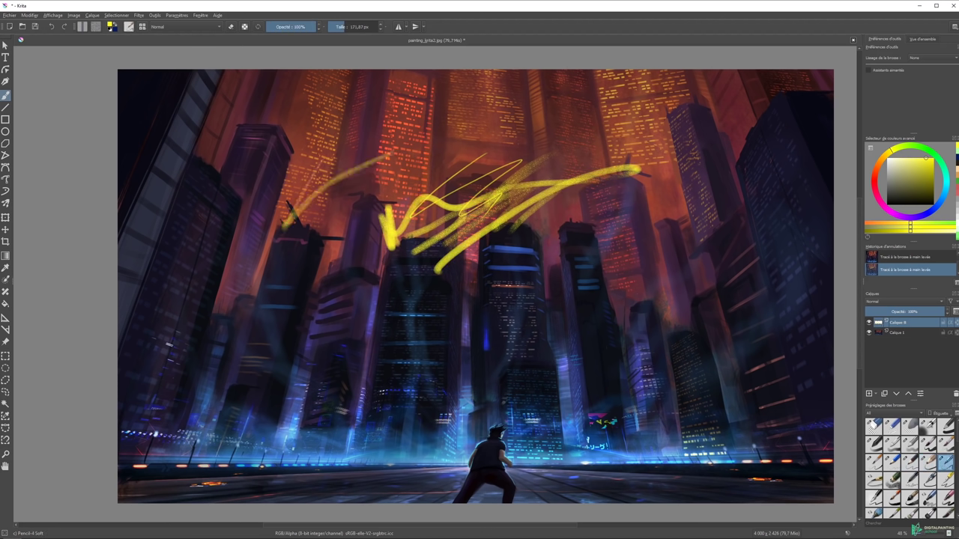
{"action": "left_click_drag", "start_coordinate": [282, 224], "coordinate": [434, 142]}
{"action": "mouse_move", "coordinate": [314, 210]}
{"action": "left_mouse_down"}
{"action": "mouse_move", "coordinate": [603, 128]}
{"action": "mouse_move", "coordinate": [521, 371]}
{"action": "mouse_move", "coordinate": [700, 343]}
{"action": "left_mouse_up"}
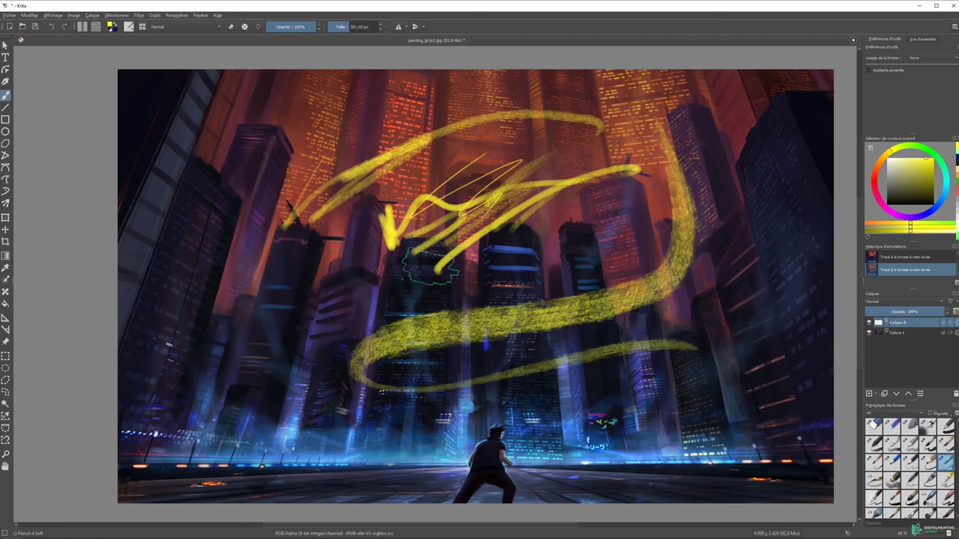
{"action": "left_click_drag", "start_coordinate": [438, 288], "coordinate": [704, 236]}
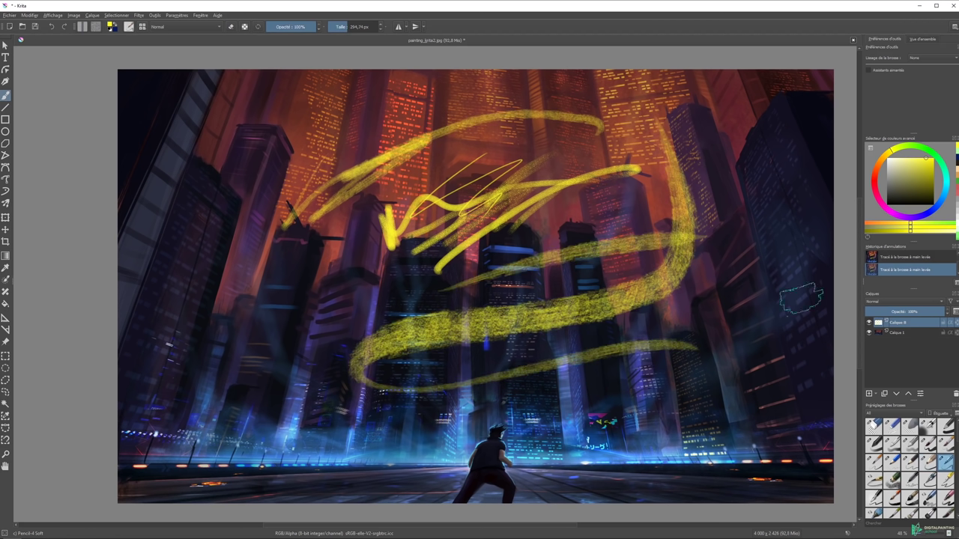
{"action": "left_click", "coordinate": [871, 482]}
{"action": "left_click_drag", "start_coordinate": [697, 193], "coordinate": [717, 345]}
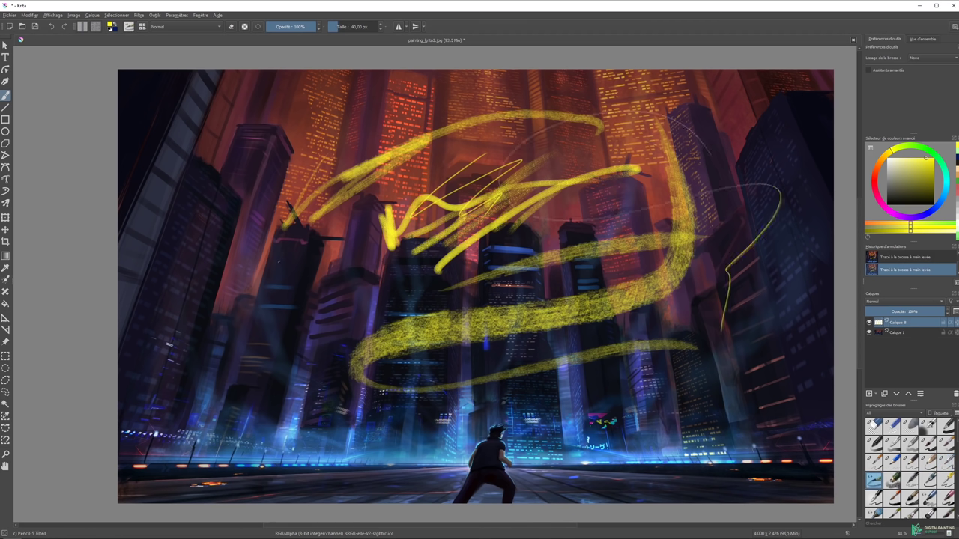
{"action": "left_click_drag", "start_coordinate": [276, 271], "coordinate": [367, 244]}
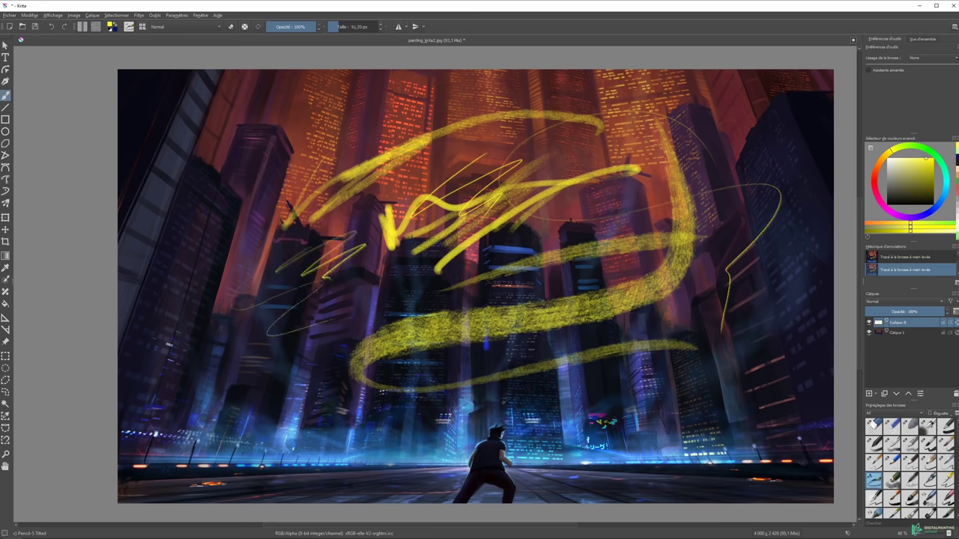
{"action": "key", "text": "Delete"}
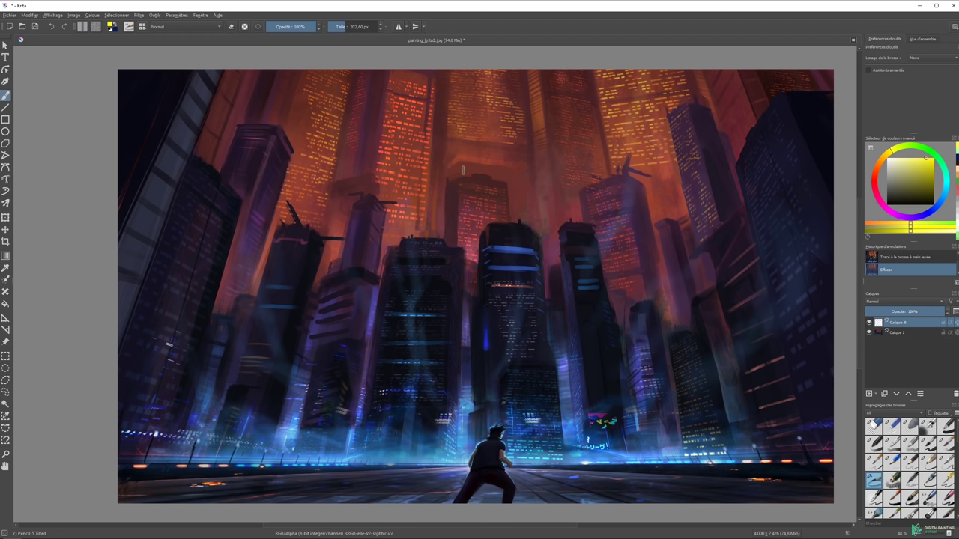
Streak textured yellow strokes across the upper skyline buildings, then clear the paint layer.
{"action": "mouse_move", "coordinate": [434, 159]}
{"action": "left_mouse_down"}
{"action": "mouse_move", "coordinate": [532, 134]}
{"action": "mouse_move", "coordinate": [569, 142]}
{"action": "mouse_move", "coordinate": [360, 184]}
{"action": "left_mouse_up"}
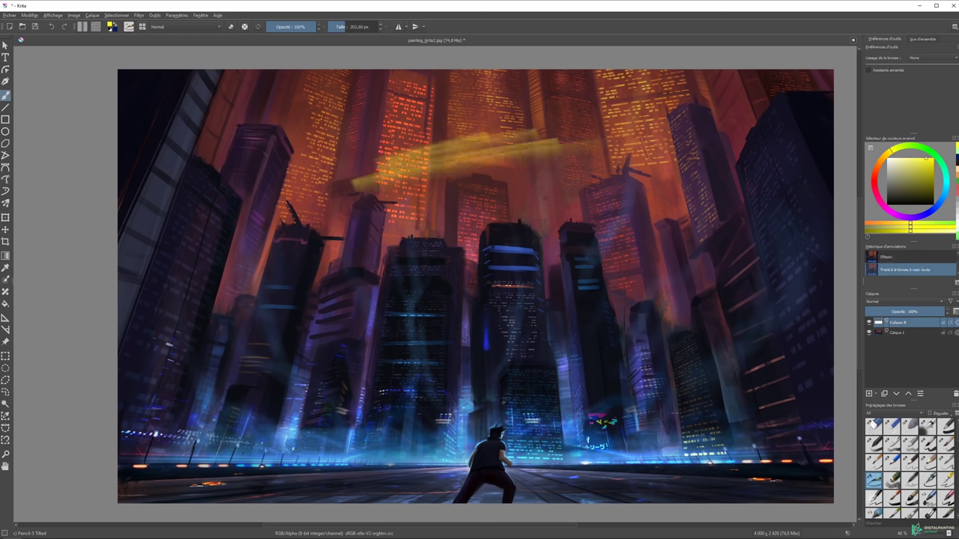
{"action": "mouse_move", "coordinate": [628, 171]}
{"action": "left_mouse_down"}
{"action": "mouse_move", "coordinate": [449, 210]}
{"action": "mouse_move", "coordinate": [536, 204]}
{"action": "left_mouse_up"}
{"action": "mouse_move", "coordinate": [681, 176]}
{"action": "left_mouse_down"}
{"action": "mouse_move", "coordinate": [532, 210]}
{"action": "mouse_move", "coordinate": [723, 170]}
{"action": "left_mouse_up"}
{"action": "mouse_move", "coordinate": [569, 109]}
{"action": "left_mouse_down"}
{"action": "mouse_move", "coordinate": [698, 100]}
{"action": "mouse_move", "coordinate": [554, 108]}
{"action": "mouse_move", "coordinate": [741, 94]}
{"action": "left_mouse_up"}
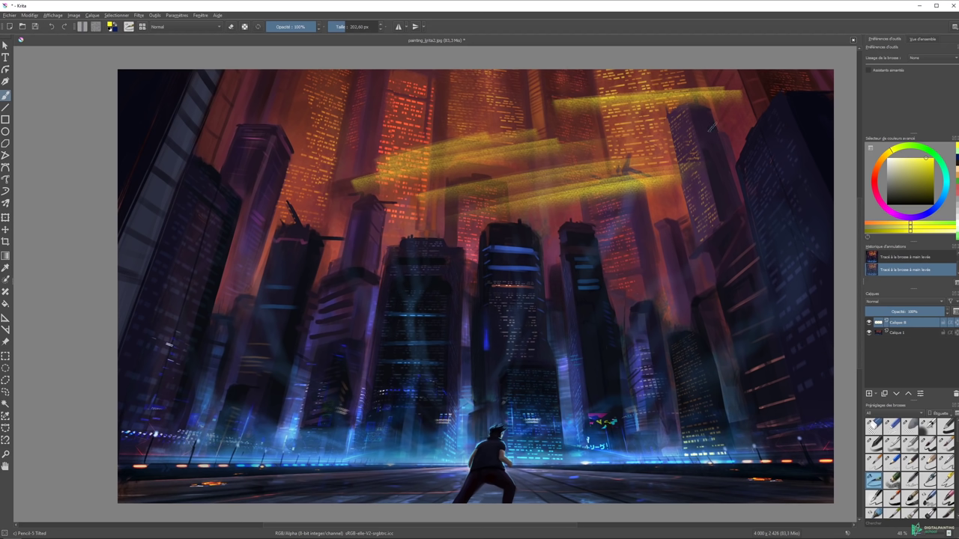
{"action": "left_click_drag", "start_coordinate": [712, 132], "coordinate": [659, 137]}
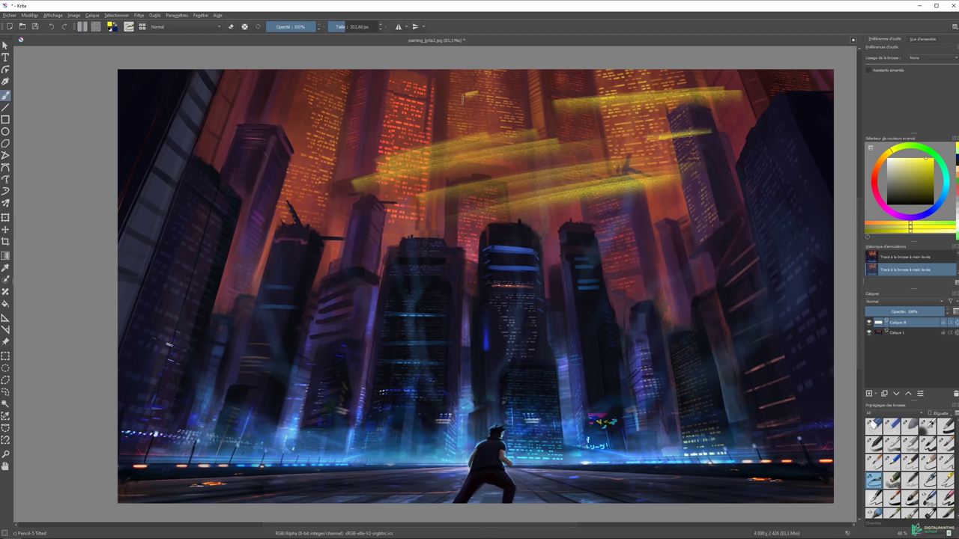
{"action": "left_click_drag", "start_coordinate": [397, 105], "coordinate": [269, 140]}
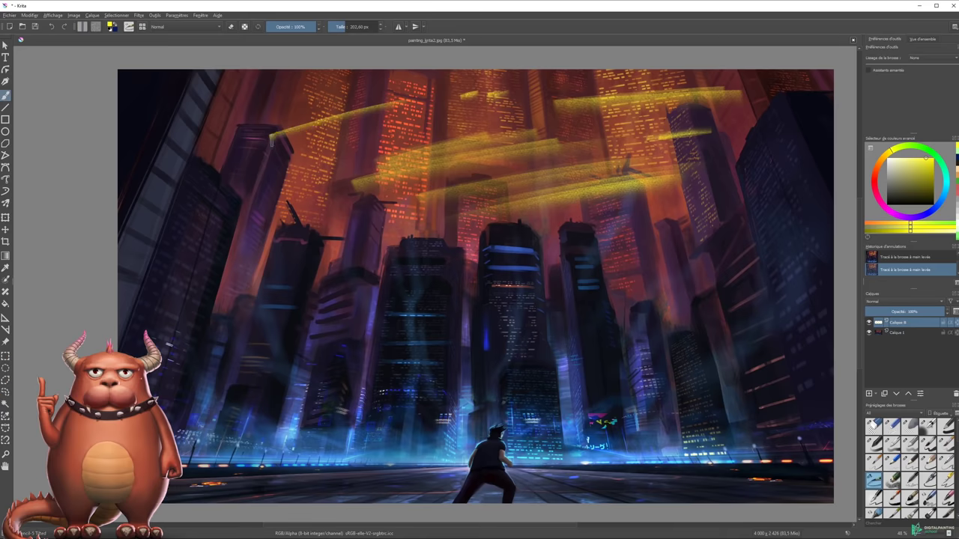
{"action": "left_click_drag", "start_coordinate": [382, 146], "coordinate": [209, 191]}
{"action": "left_click_drag", "start_coordinate": [346, 165], "coordinate": [226, 213]}
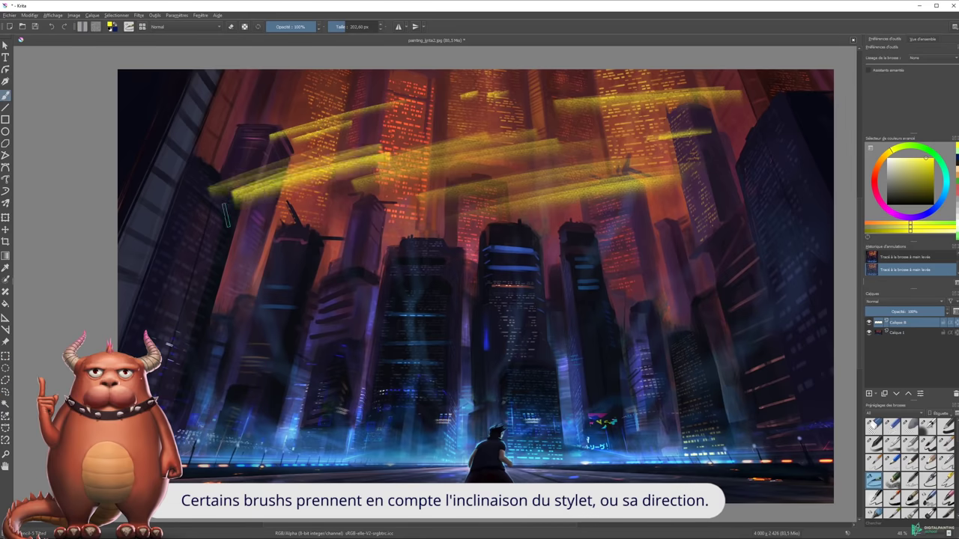
{"action": "key", "text": "Delete"}
Paint a curving test stroke, then a thin arc and thick 9-shaped stroke with Ink-7 Fineliner.
{"action": "left_click", "coordinate": [892, 458]}
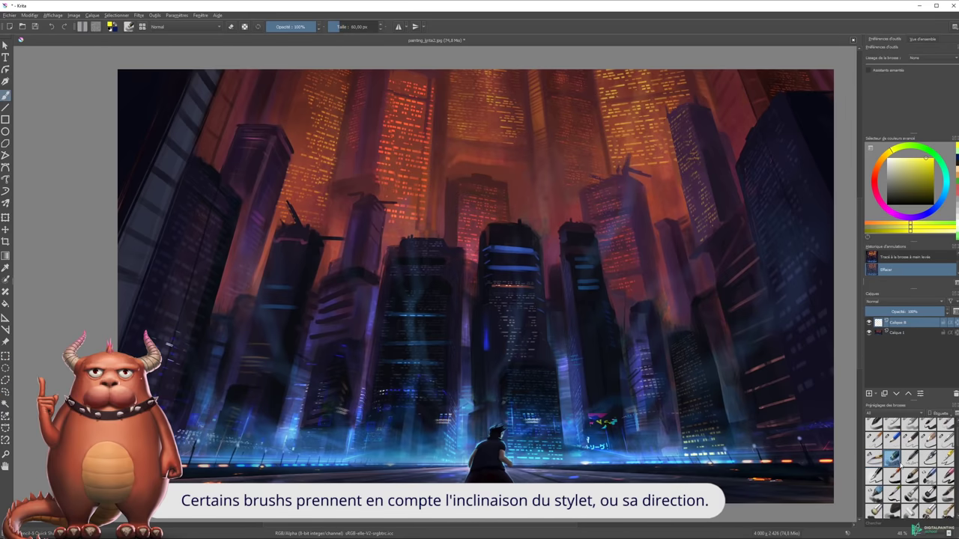
{"action": "mouse_move", "coordinate": [565, 133]}
{"action": "left_mouse_down"}
{"action": "mouse_move", "coordinate": [464, 129]}
{"action": "mouse_move", "coordinate": [479, 189]}
{"action": "mouse_move", "coordinate": [453, 320]}
{"action": "left_mouse_up"}
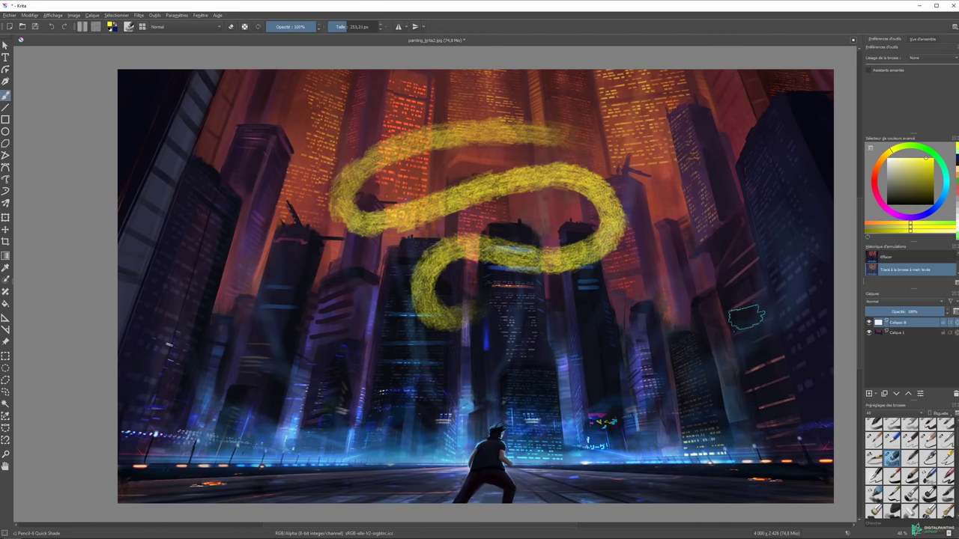
{"action": "left_click", "coordinate": [910, 457]}
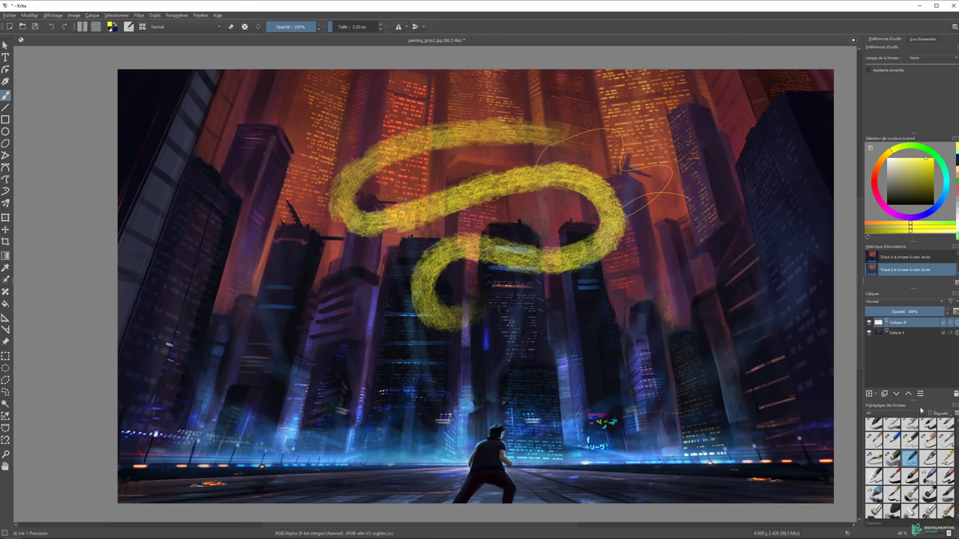
{"action": "left_click", "coordinate": [929, 456]}
{"action": "left_click_drag", "start_coordinate": [551, 154], "coordinate": [730, 157]}
{"action": "left_click_drag", "start_coordinate": [749, 206], "coordinate": [693, 390]}
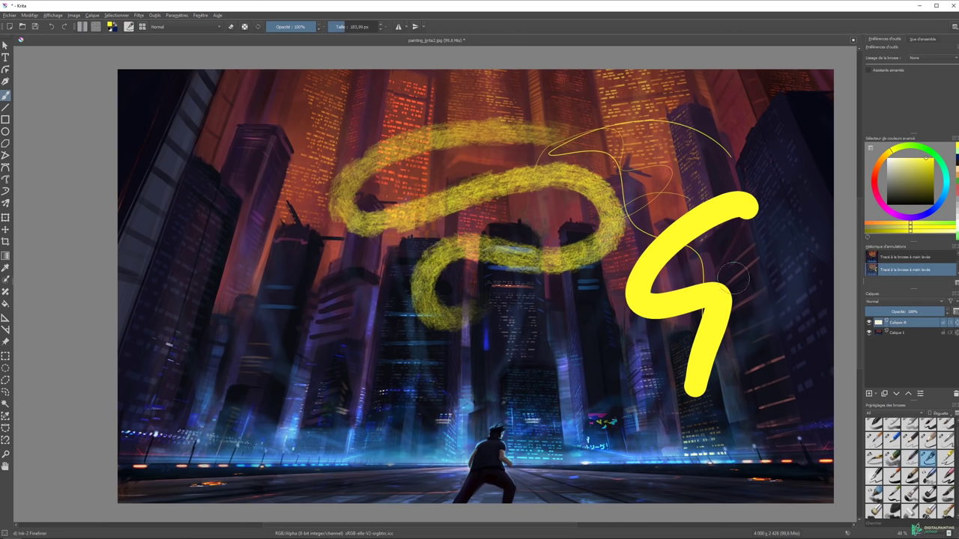
Draw a thin ellipse, a line and a thick g-shaped stroke with the Ink-3 Gpen brush.
{"action": "left_click", "coordinate": [945, 457]}
{"action": "left_click_drag", "start_coordinate": [315, 232], "coordinate": [419, 138]}
{"action": "left_click_drag", "start_coordinate": [356, 212], "coordinate": [346, 366]}
{"action": "left_click_drag", "start_coordinate": [402, 231], "coordinate": [382, 337]}
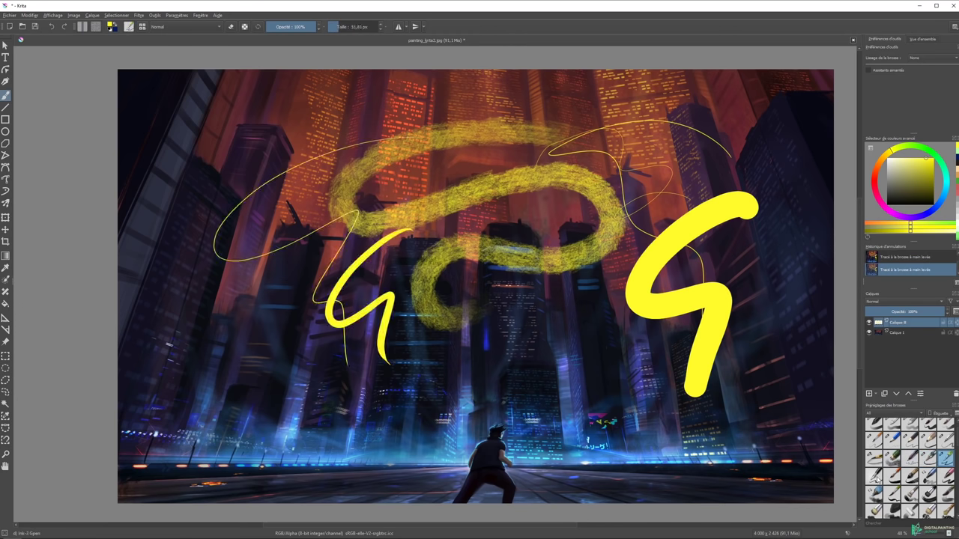
Draw thin loops, curves and thick squiggles with the Ink-4 Pen Rough brush.
{"action": "left_click", "coordinate": [873, 476]}
{"action": "mouse_move", "coordinate": [416, 105]}
{"action": "left_mouse_down"}
{"action": "mouse_move", "coordinate": [300, 221]}
{"action": "mouse_move", "coordinate": [400, 378]}
{"action": "left_mouse_up"}
{"action": "left_click_drag", "start_coordinate": [678, 316], "coordinate": [543, 329]}
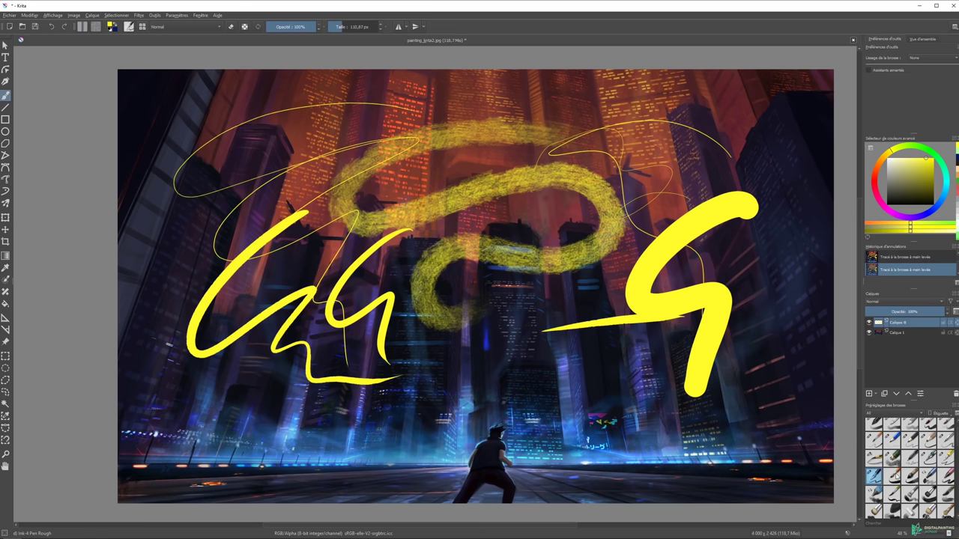
{"action": "left_click_drag", "start_coordinate": [561, 285], "coordinate": [554, 365]}
{"action": "left_click_drag", "start_coordinate": [525, 405], "coordinate": [656, 415]}
{"action": "left_click_drag", "start_coordinate": [592, 330], "coordinate": [644, 382]}
Paint Ink-8 Sumi-e curves, a long top stroke, vertical spikes and a splash at the right edge.
{"action": "left_click", "coordinate": [909, 476]}
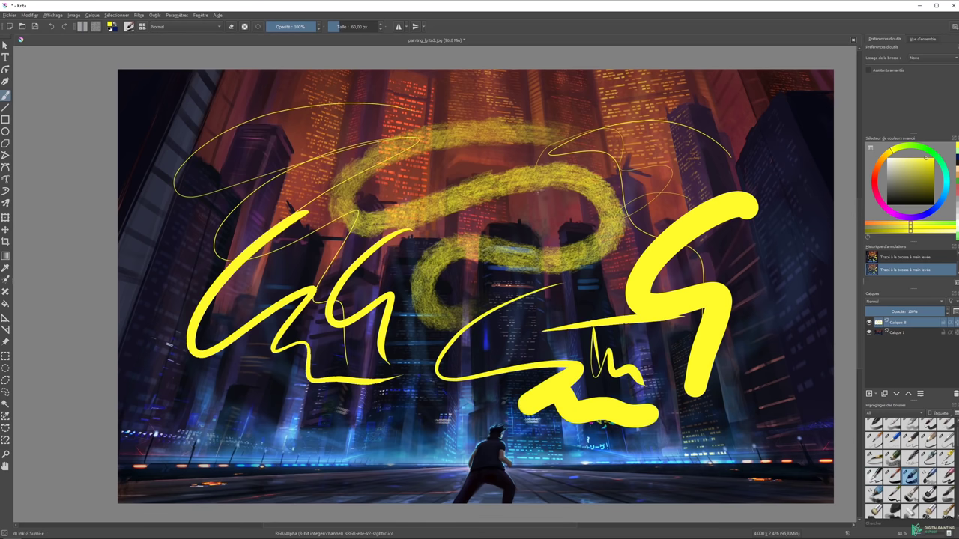
{"action": "left_click_drag", "start_coordinate": [270, 213], "coordinate": [561, 171]}
{"action": "left_click_drag", "start_coordinate": [500, 116], "coordinate": [688, 119]}
{"action": "mouse_move", "coordinate": [771, 105]}
{"action": "left_mouse_down"}
{"action": "mouse_move", "coordinate": [763, 176]}
{"action": "mouse_move", "coordinate": [741, 187]}
{"action": "left_mouse_up"}
{"action": "left_click_drag", "start_coordinate": [805, 206], "coordinate": [786, 240]}
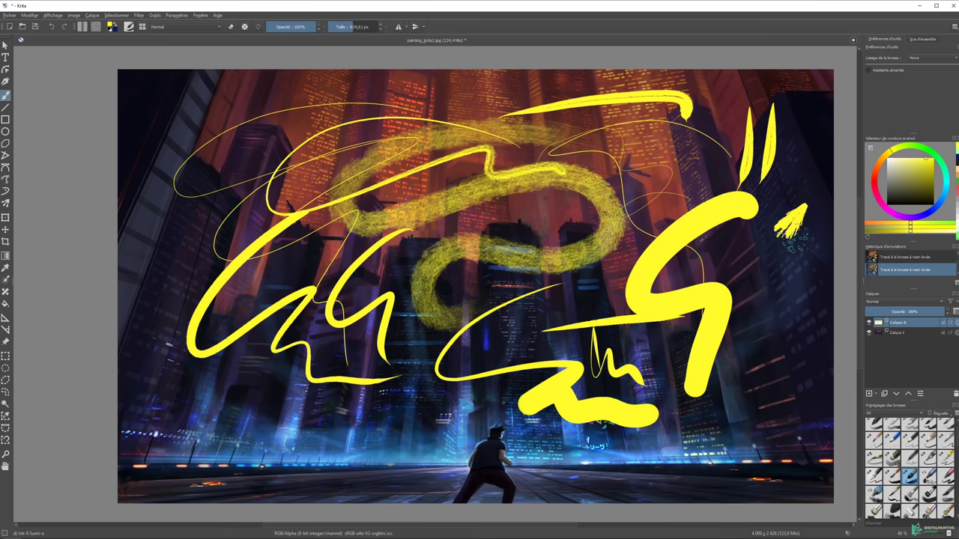
Clear the ink tests and paint broad yellow strokes over the city with Marker Chisel Smooth.
{"action": "key", "text": "Delete"}
{"action": "left_click", "coordinate": [927, 476]}
{"action": "left_click_drag", "start_coordinate": [352, 176], "coordinate": [502, 154]}
{"action": "mouse_move", "coordinate": [524, 112]}
{"action": "left_mouse_down"}
{"action": "mouse_move", "coordinate": [577, 108]}
{"action": "mouse_move", "coordinate": [554, 146]}
{"action": "left_mouse_up"}
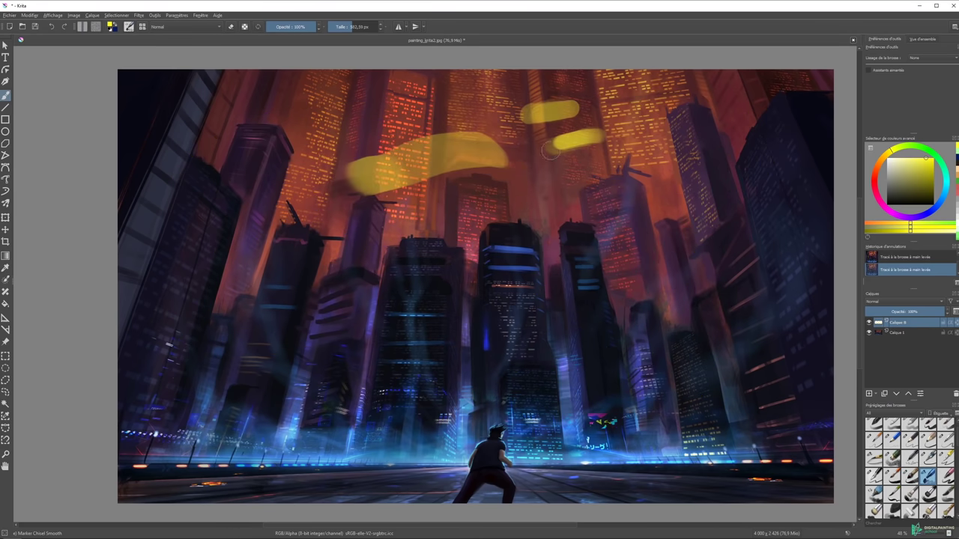
{"action": "mouse_move", "coordinate": [509, 180]}
{"action": "left_mouse_down"}
{"action": "mouse_move", "coordinate": [636, 187]}
{"action": "mouse_move", "coordinate": [394, 277]}
{"action": "left_mouse_up"}
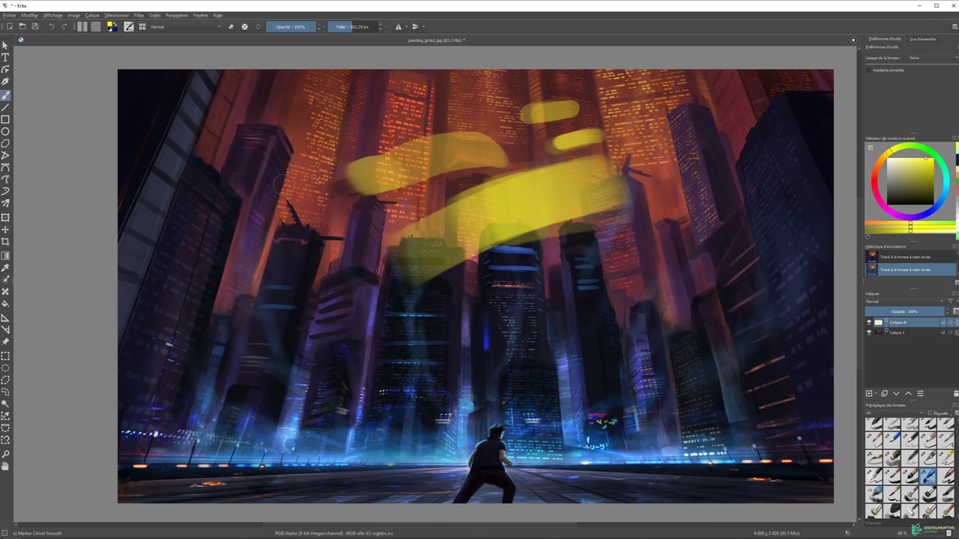
{"action": "left_click_drag", "start_coordinate": [271, 165], "coordinate": [339, 139]}
{"action": "mouse_move", "coordinate": [258, 198]}
{"action": "left_mouse_down"}
{"action": "mouse_move", "coordinate": [230, 238]}
{"action": "mouse_move", "coordinate": [375, 191]}
{"action": "left_mouse_up"}
{"action": "left_click_drag", "start_coordinate": [202, 270], "coordinate": [386, 187]}
{"action": "mouse_move", "coordinate": [378, 251]}
{"action": "left_mouse_down"}
{"action": "mouse_move", "coordinate": [315, 315]}
{"action": "mouse_move", "coordinate": [297, 355]}
{"action": "mouse_move", "coordinate": [513, 333]}
{"action": "left_mouse_up"}
{"action": "mouse_move", "coordinate": [617, 369]}
{"action": "left_mouse_down"}
{"action": "mouse_move", "coordinate": [608, 341]}
{"action": "mouse_move", "coordinate": [670, 276]}
{"action": "mouse_move", "coordinate": [689, 334]}
{"action": "left_mouse_up"}
{"action": "left_click_drag", "start_coordinate": [603, 217], "coordinate": [730, 191]}
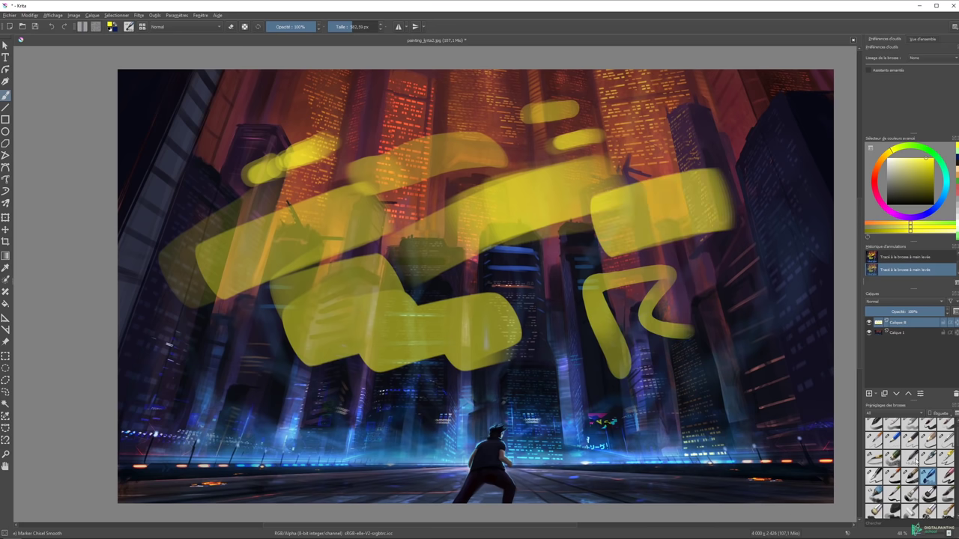
Draw thin yellow lines with Marker Details, plus a blob, zigzag and scribble with Marker Dry.
{"action": "left_click", "coordinate": [945, 475]}
{"action": "left_click_drag", "start_coordinate": [542, 303], "coordinate": [539, 321]}
{"action": "mouse_move", "coordinate": [574, 252]}
{"action": "left_mouse_down"}
{"action": "mouse_move", "coordinate": [494, 276]}
{"action": "mouse_move", "coordinate": [737, 314]}
{"action": "mouse_move", "coordinate": [719, 348]}
{"action": "left_mouse_up"}
{"action": "left_click", "coordinate": [878, 495]}
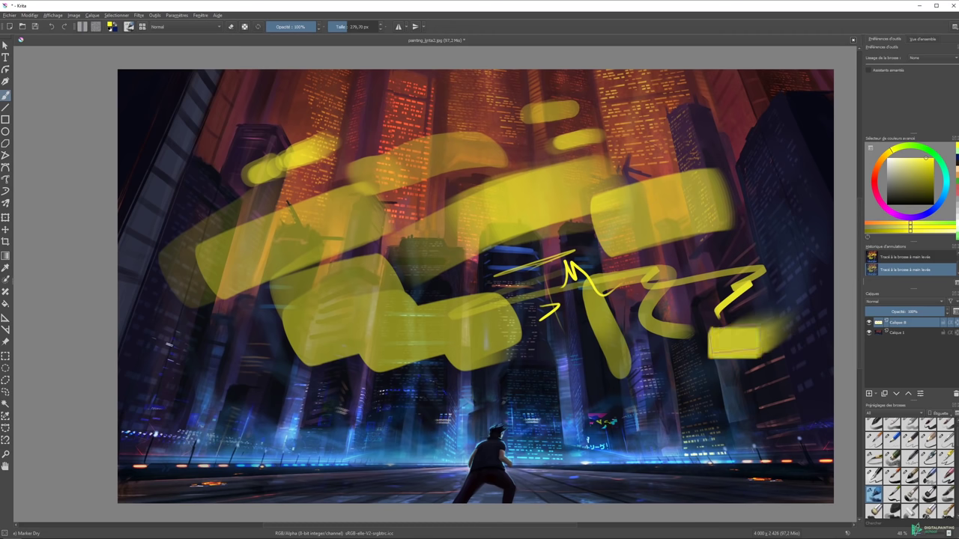
{"action": "left_click_drag", "start_coordinate": [779, 330], "coordinate": [644, 393]}
{"action": "left_click", "coordinate": [891, 495]}
{"action": "mouse_move", "coordinate": [637, 142]}
{"action": "left_mouse_down"}
{"action": "mouse_move", "coordinate": [756, 128]}
{"action": "mouse_move", "coordinate": [779, 196]}
{"action": "left_mouse_up"}
{"action": "left_click_drag", "start_coordinate": [808, 183], "coordinate": [795, 266]}
Paint rough yellow bristle strokes with Bristles-2 Flat Rough, then wipe the layer.
{"action": "left_click", "coordinate": [909, 494]}
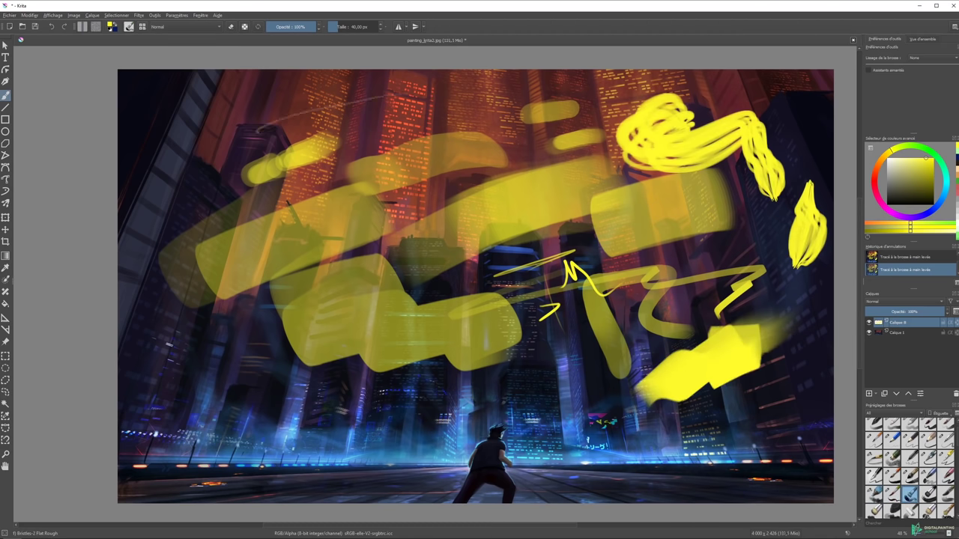
{"action": "left_click_drag", "start_coordinate": [258, 134], "coordinate": [479, 101]}
{"action": "left_click_drag", "start_coordinate": [408, 112], "coordinate": [577, 112]}
{"action": "left_click_drag", "start_coordinate": [494, 113], "coordinate": [554, 168]}
{"action": "mouse_move", "coordinate": [251, 146]}
{"action": "left_mouse_down"}
{"action": "mouse_move", "coordinate": [532, 456]}
{"action": "mouse_move", "coordinate": [801, 156]}
{"action": "left_mouse_up"}
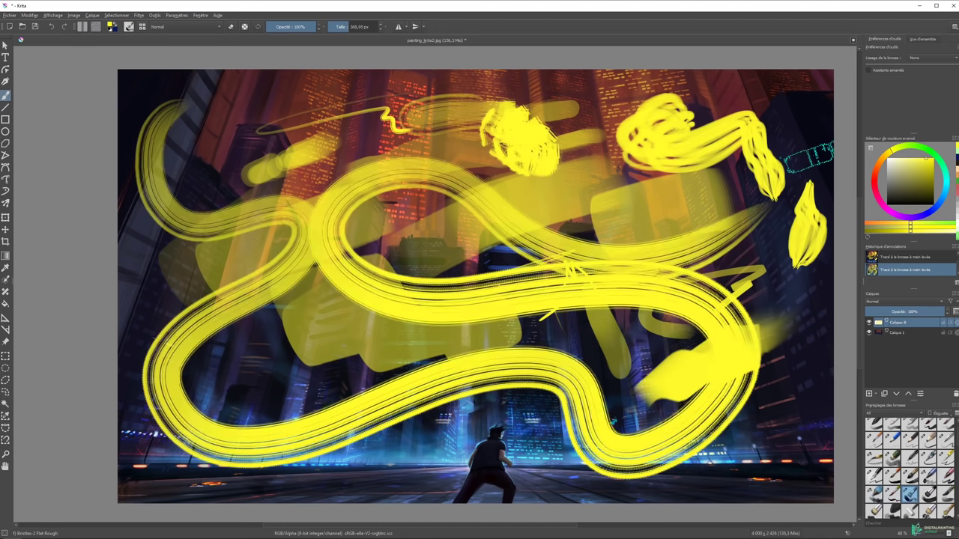
{"action": "key", "text": "Delete"}
{"action": "scroll", "coordinate": [928, 450], "scroll_direction": "down", "scroll_amount": 2}
Paint large sweeping yellow strokes across the sky with Bristles-2 Large Smooth.
{"action": "left_click", "coordinate": [928, 448]}
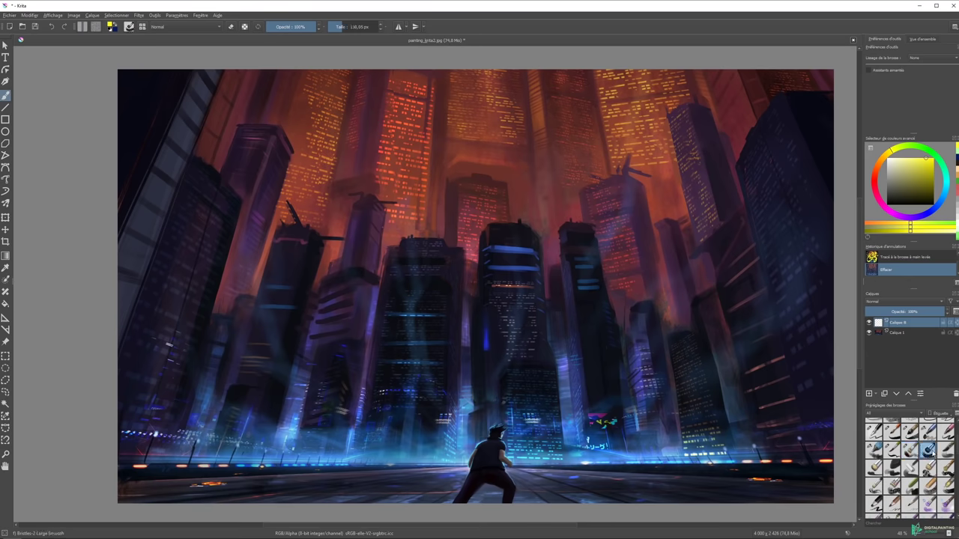
{"action": "left_click_drag", "start_coordinate": [449, 114], "coordinate": [580, 132]}
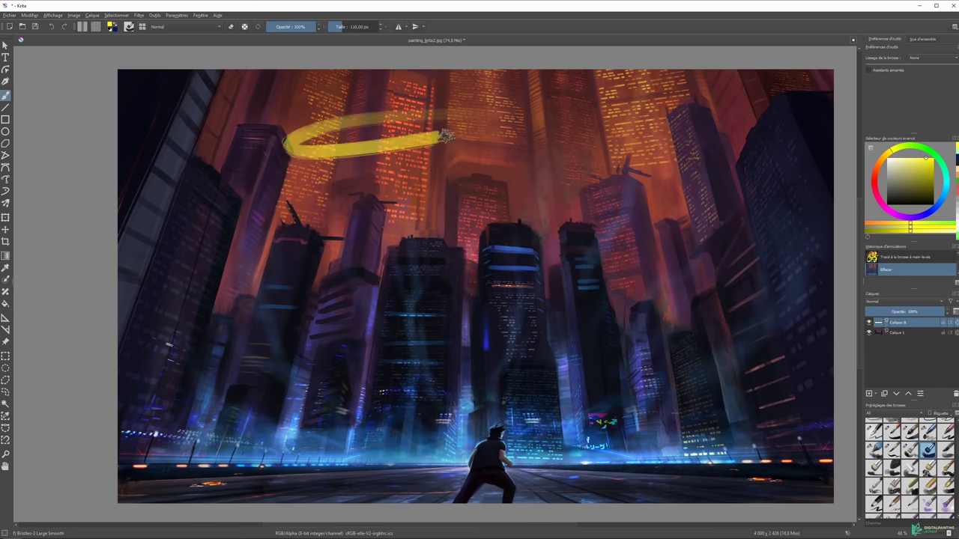
{"action": "mouse_move", "coordinate": [622, 86]}
{"action": "left_mouse_down"}
{"action": "mouse_move", "coordinate": [636, 183]}
{"action": "mouse_move", "coordinate": [745, 120]}
{"action": "left_mouse_up"}
{"action": "mouse_move", "coordinate": [641, 135]}
{"action": "left_mouse_down"}
{"action": "mouse_move", "coordinate": [504, 159]}
{"action": "mouse_move", "coordinate": [395, 234]}
{"action": "left_mouse_up"}
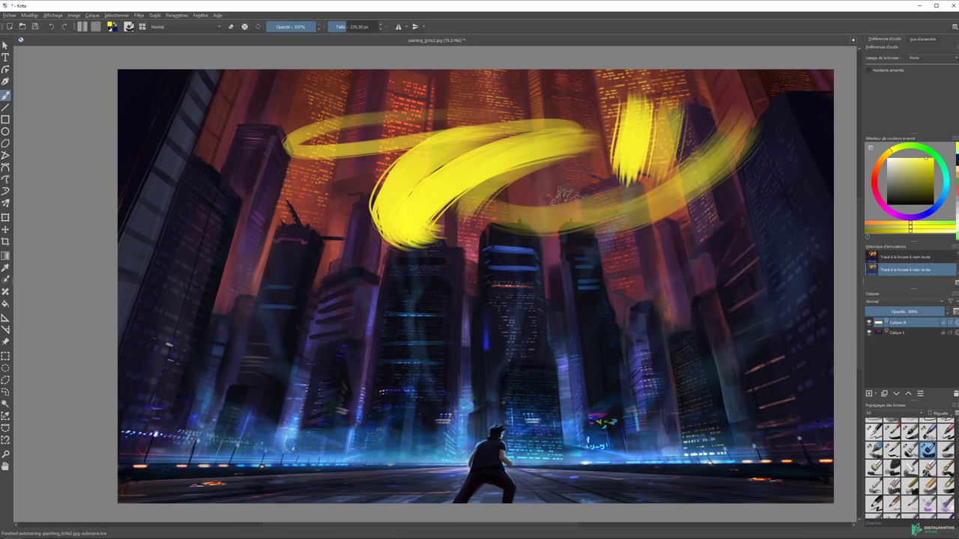
Switch to cyan and paint wide cyan strokes across the centre with a smaller bristle preset.
{"action": "left_click", "coordinate": [947, 452]}
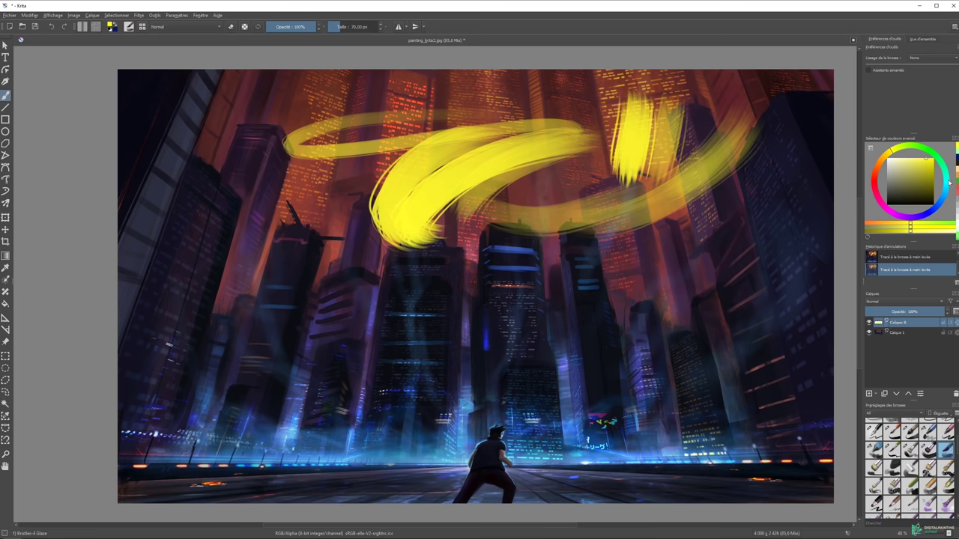
{"action": "left_click", "coordinate": [948, 182]}
{"action": "mouse_move", "coordinate": [259, 173]}
{"action": "left_mouse_down"}
{"action": "mouse_move", "coordinate": [238, 196]}
{"action": "mouse_move", "coordinate": [293, 252]}
{"action": "left_mouse_up"}
{"action": "key", "text": "ctrl+z"}
{"action": "left_click_drag", "start_coordinate": [259, 176], "coordinate": [341, 300]}
{"action": "left_click_drag", "start_coordinate": [427, 277], "coordinate": [431, 335]}
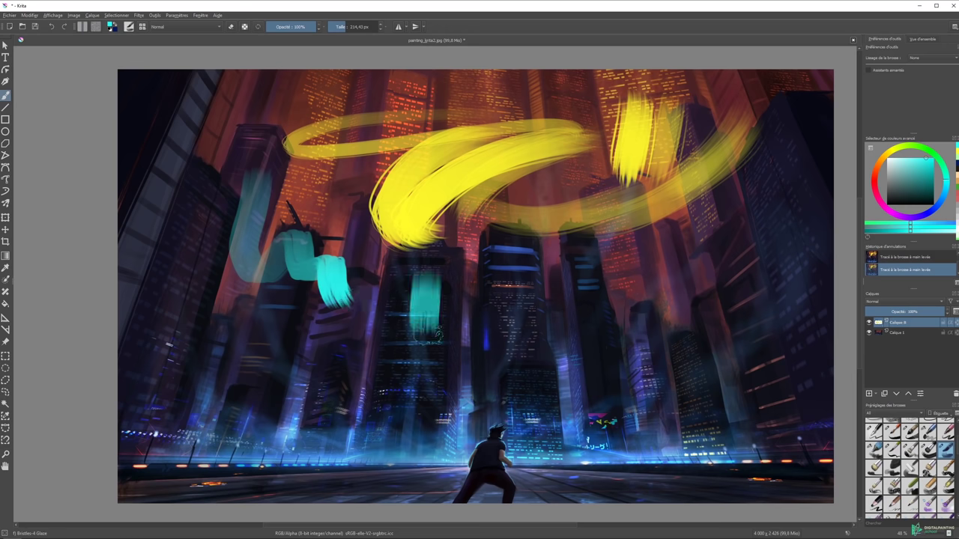
{"action": "left_click_drag", "start_coordinate": [472, 268], "coordinate": [475, 329]}
{"action": "left_click_drag", "start_coordinate": [517, 279], "coordinate": [570, 330]}
{"action": "left_click_drag", "start_coordinate": [591, 300], "coordinate": [723, 285]}
{"action": "mouse_move", "coordinate": [659, 307]}
{"action": "left_mouse_down"}
{"action": "mouse_move", "coordinate": [648, 352]}
{"action": "mouse_move", "coordinate": [704, 303]}
{"action": "left_mouse_up"}
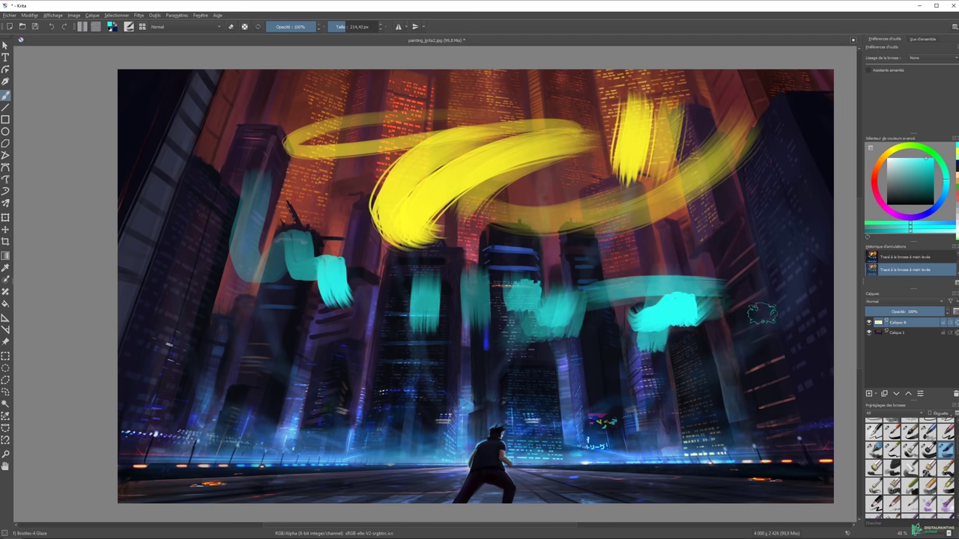
Paint cyan blocks and horizontal streaks in the lower area with Bristles-5 Flat.
{"action": "left_click", "coordinate": [874, 469]}
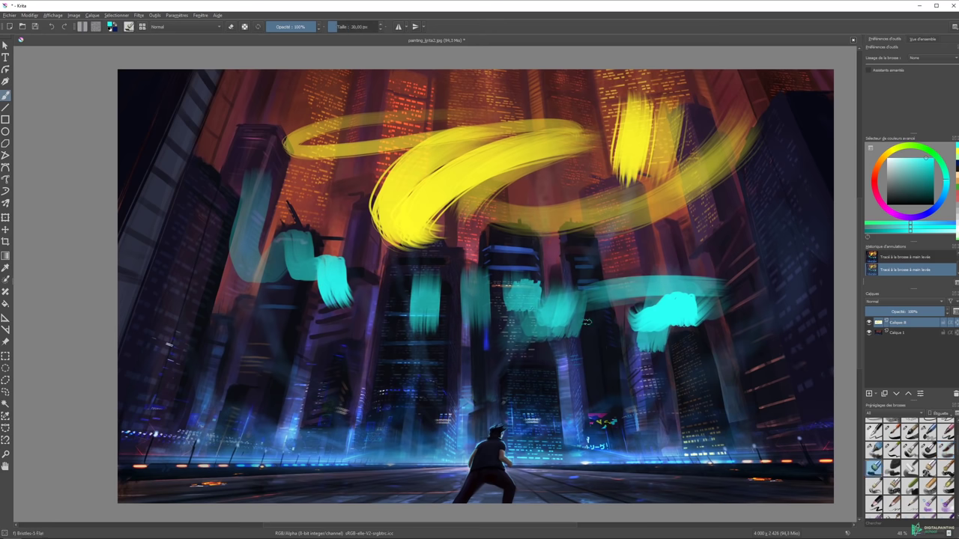
{"action": "left_click_drag", "start_coordinate": [561, 339], "coordinate": [367, 390]}
{"action": "left_click_drag", "start_coordinate": [348, 330], "coordinate": [378, 408]}
{"action": "left_click_drag", "start_coordinate": [449, 300], "coordinate": [464, 405]}
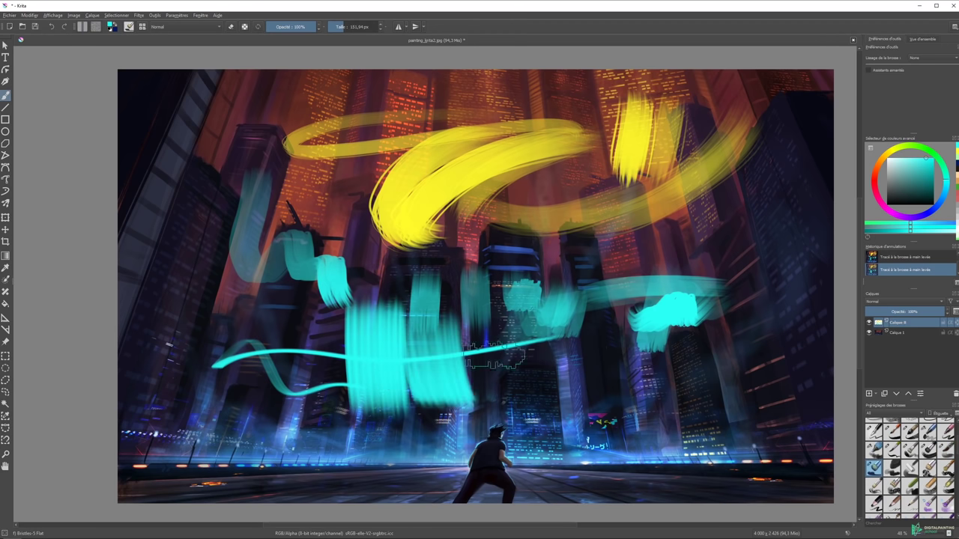
{"action": "left_click_drag", "start_coordinate": [472, 352], "coordinate": [712, 389]}
{"action": "left_click_drag", "start_coordinate": [427, 404], "coordinate": [697, 397]}
{"action": "left_click_drag", "start_coordinate": [546, 435], "coordinate": [723, 412]}
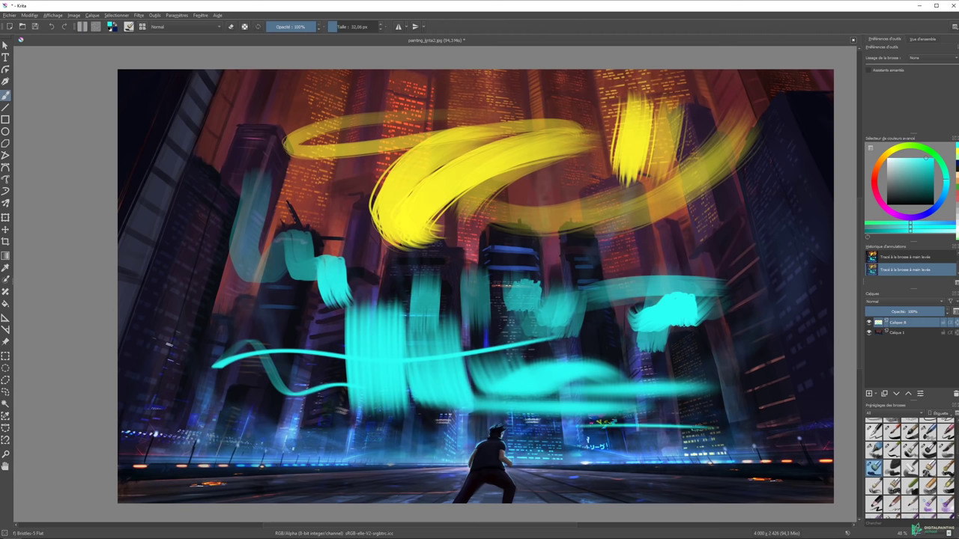
Add a textured cyan blob with Charcoal Rock Soft and looping strokes with Dry Roller.
{"action": "left_click", "coordinate": [891, 468]}
{"action": "left_click_drag", "start_coordinate": [585, 273], "coordinate": [674, 270]}
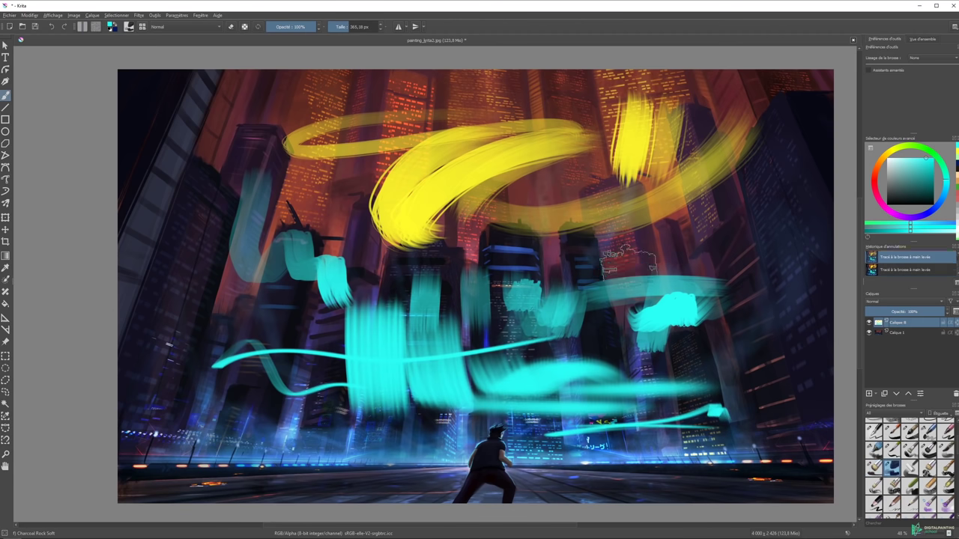
{"action": "left_click_drag", "start_coordinate": [599, 293], "coordinate": [659, 232]}
{"action": "left_click", "coordinate": [908, 468]}
{"action": "left_click_drag", "start_coordinate": [727, 386], "coordinate": [708, 183]}
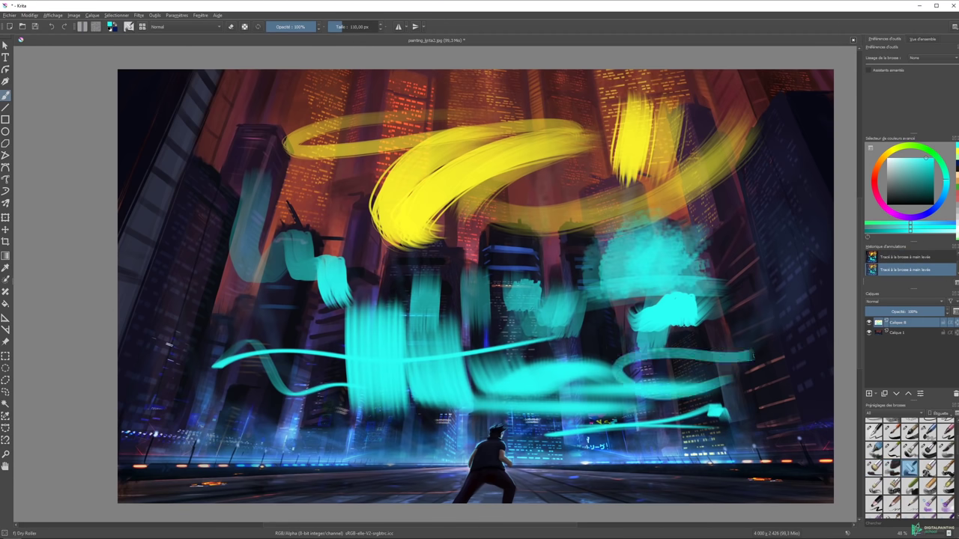
{"action": "mouse_move", "coordinate": [201, 161]}
{"action": "left_mouse_down"}
{"action": "mouse_move", "coordinate": [205, 185]}
{"action": "mouse_move", "coordinate": [258, 150]}
{"action": "left_mouse_up"}
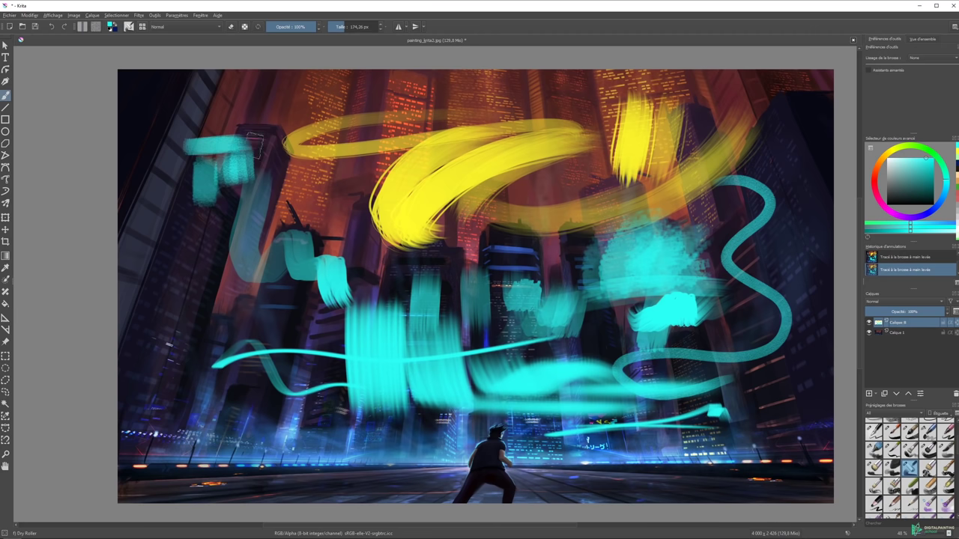
Test Dry Bristles and Dry Bristles Eroded with looping strokes, undoing the last one.
{"action": "left_click", "coordinate": [927, 469]}
{"action": "left_click_drag", "start_coordinate": [262, 285], "coordinate": [352, 427]}
{"action": "left_click", "coordinate": [945, 468]}
{"action": "mouse_move", "coordinate": [262, 184]}
{"action": "left_mouse_down"}
{"action": "mouse_move", "coordinate": [378, 157]}
{"action": "mouse_move", "coordinate": [322, 304]}
{"action": "mouse_move", "coordinate": [255, 435]}
{"action": "left_mouse_up"}
{"action": "left_click", "coordinate": [929, 187]}
{"action": "left_click_drag", "start_coordinate": [346, 366], "coordinate": [541, 365]}
{"action": "key", "text": "ctrl+z"}
Test Dry Brushing in white, clear the layer, then paint a white Dry Textured Creases stroke.
{"action": "left_click", "coordinate": [892, 158]}
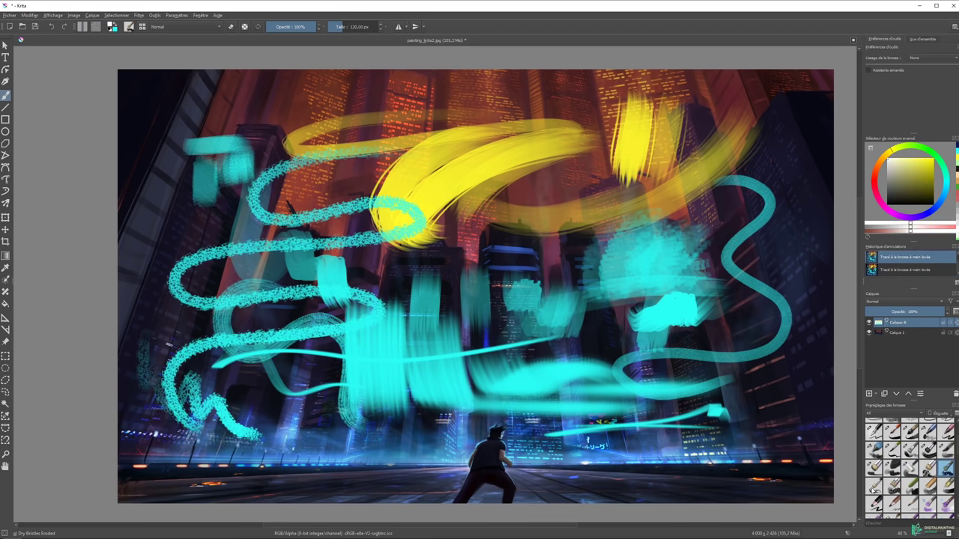
{"action": "left_click", "coordinate": [872, 485]}
{"action": "left_click_drag", "start_coordinate": [577, 247], "coordinate": [618, 367]}
{"action": "left_click_drag", "start_coordinate": [577, 251], "coordinate": [525, 337]}
{"action": "left_click", "coordinate": [891, 485]}
{"action": "key", "text": "Delete"}
{"action": "mouse_move", "coordinate": [345, 322]}
{"action": "left_mouse_down"}
{"action": "mouse_move", "coordinate": [352, 195]}
{"action": "mouse_move", "coordinate": [480, 194]}
{"action": "left_mouse_up"}
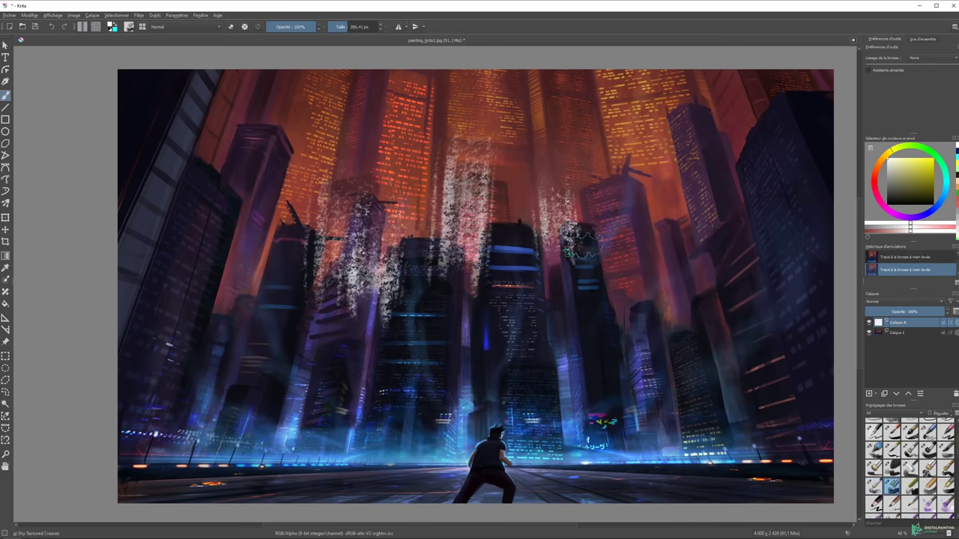
Clear the layer and paint pale and orange-yellow vines down the left, central and right towers.
{"action": "key", "text": "Delete"}
{"action": "left_click_drag", "start_coordinate": [891, 164], "coordinate": [909, 158]}
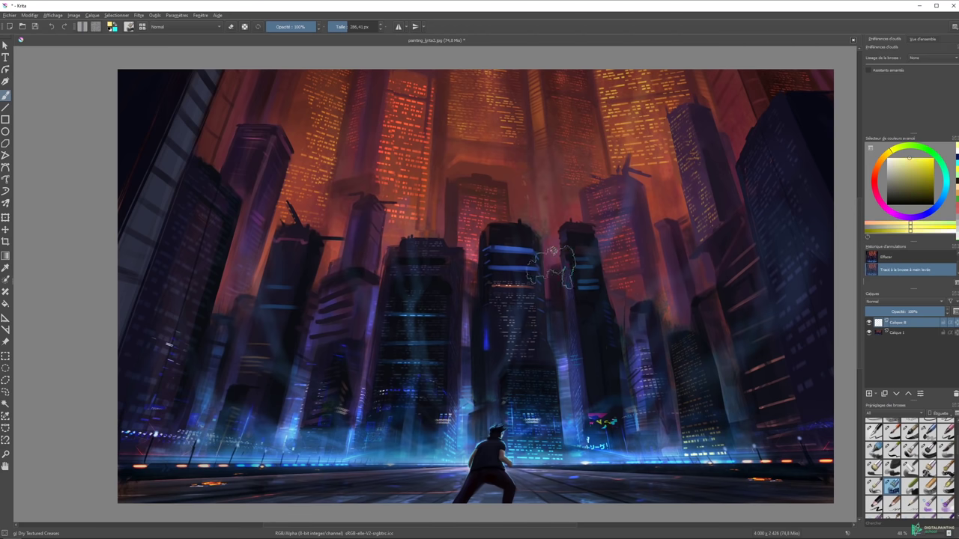
{"action": "left_click_drag", "start_coordinate": [550, 258], "coordinate": [526, 146]}
{"action": "left_click_drag", "start_coordinate": [893, 159], "coordinate": [915, 158]}
{"action": "left_click_drag", "start_coordinate": [423, 255], "coordinate": [435, 139]}
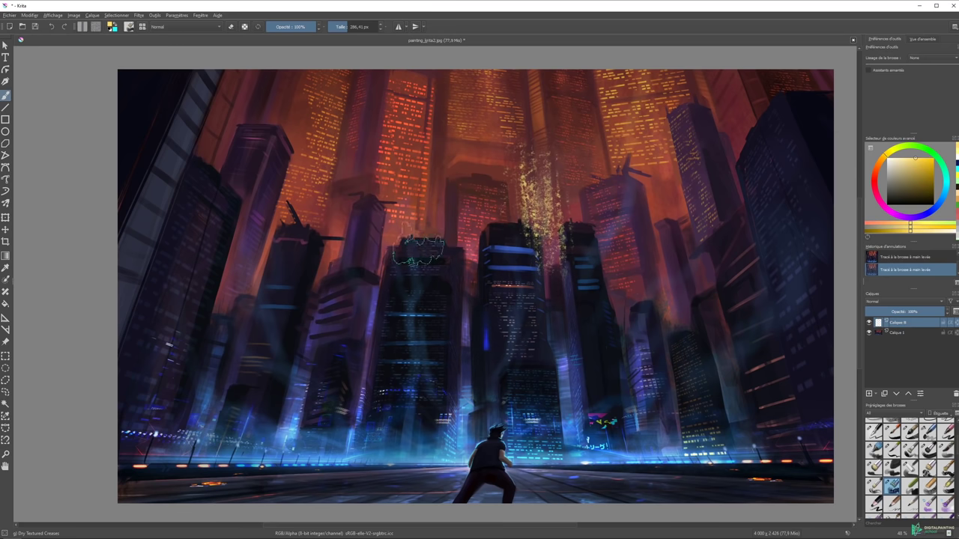
{"action": "left_click_drag", "start_coordinate": [415, 258], "coordinate": [375, 188]}
{"action": "left_click_drag", "start_coordinate": [322, 277], "coordinate": [344, 173]}
{"action": "left_click_drag", "start_coordinate": [285, 266], "coordinate": [315, 217]}
{"action": "mouse_move", "coordinate": [240, 326]}
{"action": "left_mouse_down"}
{"action": "mouse_move", "coordinate": [255, 225]}
{"action": "mouse_move", "coordinate": [247, 191]}
{"action": "left_mouse_up"}
{"action": "left_click_drag", "start_coordinate": [674, 255], "coordinate": [652, 139]}
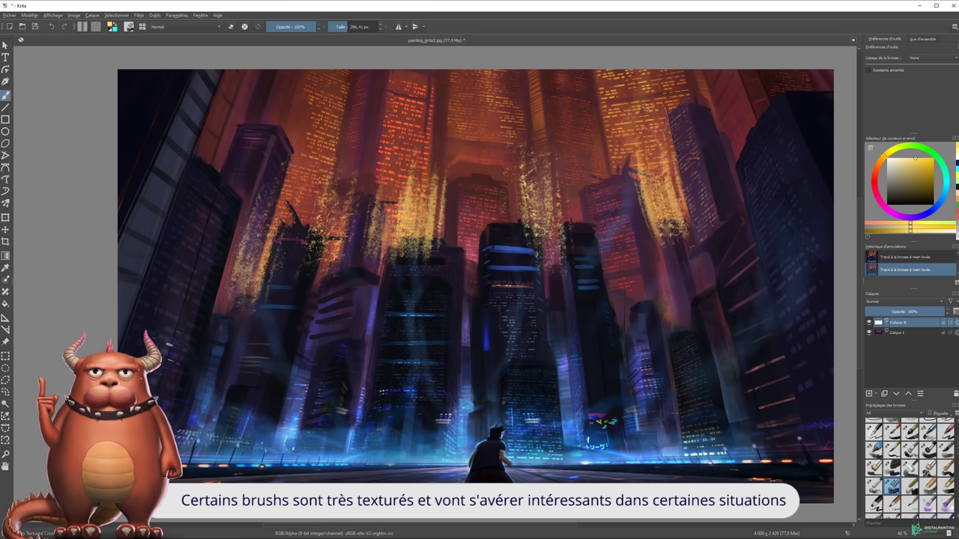
{"action": "left_click_drag", "start_coordinate": [697, 269], "coordinate": [681, 128]}
{"action": "left_click_drag", "start_coordinate": [576, 258], "coordinate": [550, 154]}
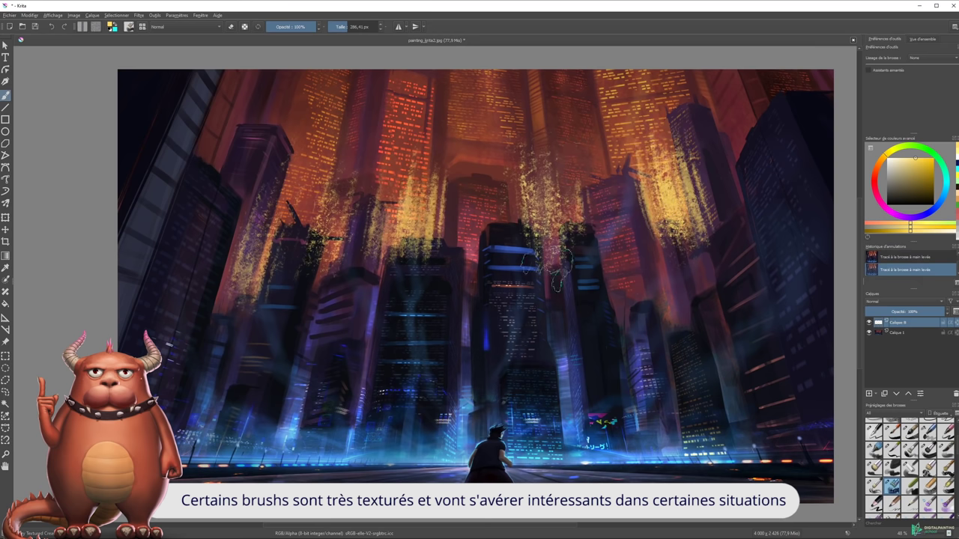
Paint pink vines on the central and left buildings, then toggle erase mode.
{"action": "left_click_drag", "start_coordinate": [879, 171], "coordinate": [896, 166]}
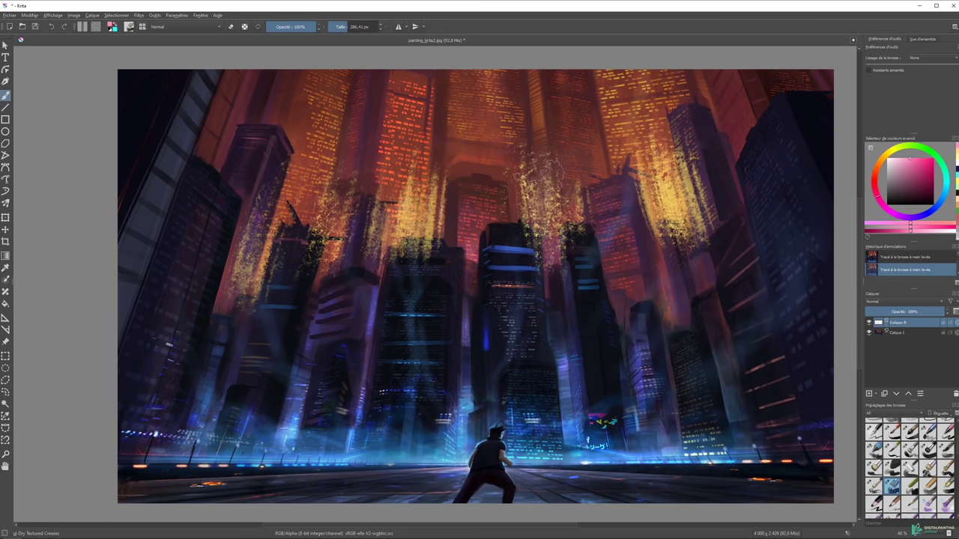
{"action": "left_click_drag", "start_coordinate": [558, 277], "coordinate": [570, 221]}
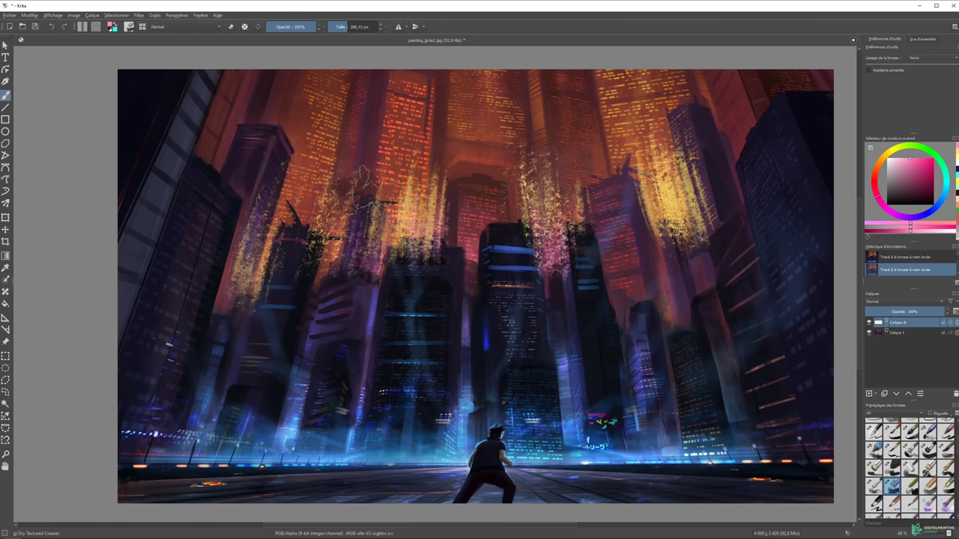
{"action": "mouse_move", "coordinate": [251, 330]}
{"action": "left_mouse_down"}
{"action": "mouse_move", "coordinate": [296, 239]}
{"action": "mouse_move", "coordinate": [296, 217]}
{"action": "left_mouse_up"}
{"action": "key", "text": "e"}
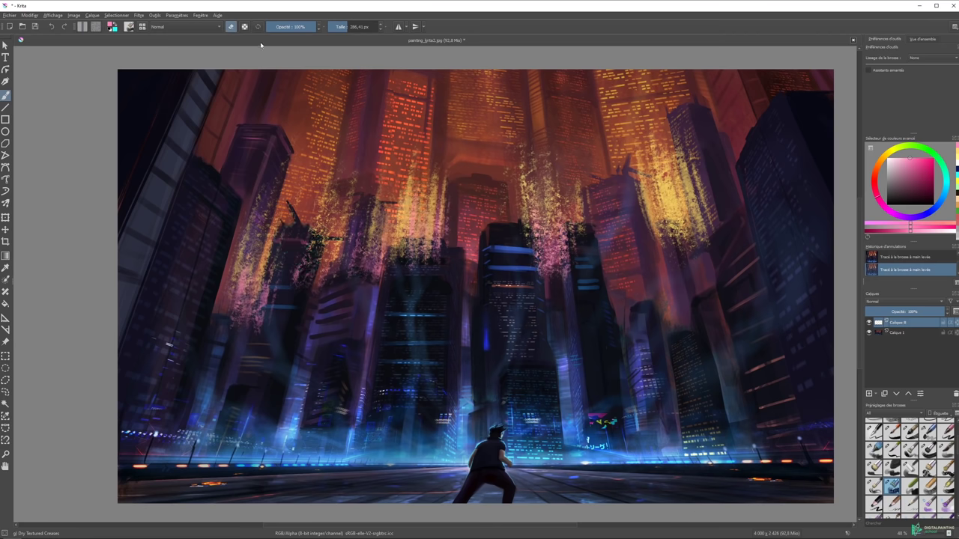
Shrink the brush and darken the left and central vines with Chalk Details.
{"action": "key", "text": "bracketleft"}
{"action": "left_click", "coordinate": [911, 487]}
{"action": "key", "text": "ctrl+z"}
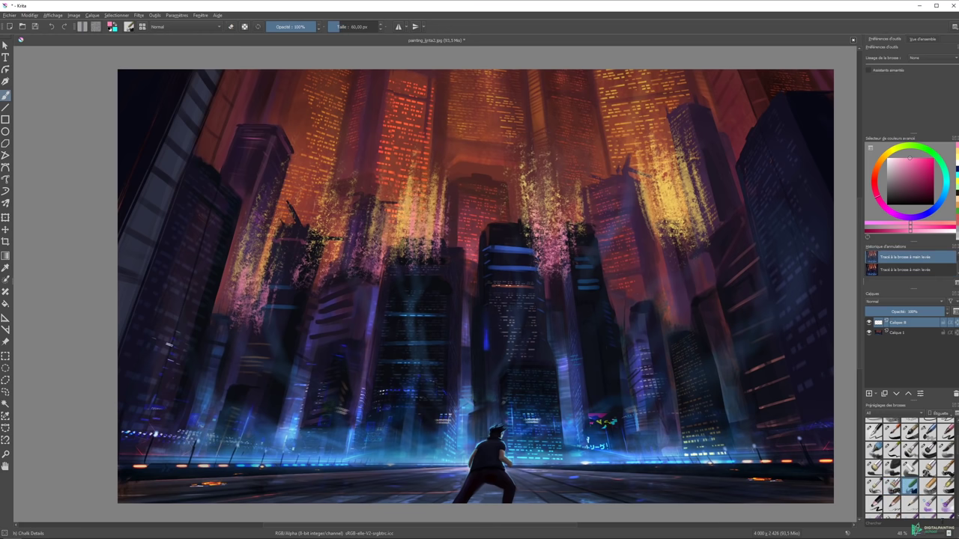
{"action": "key", "text": "ctrl+shift+z"}
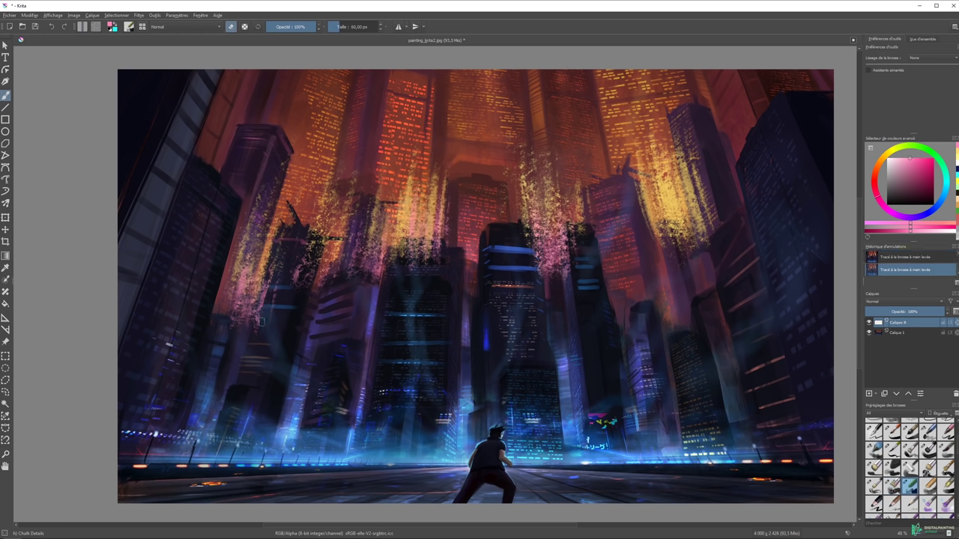
{"action": "left_click_drag", "start_coordinate": [263, 135], "coordinate": [242, 253]}
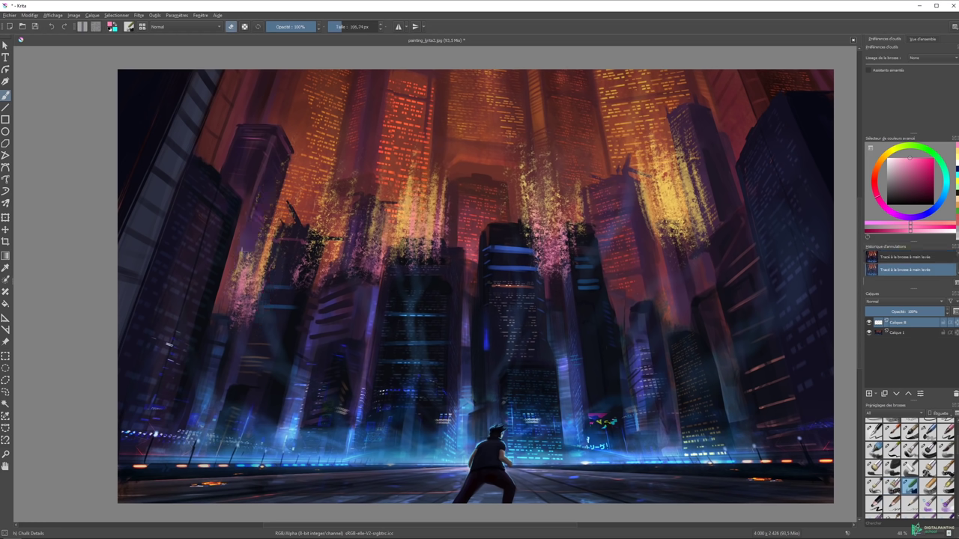
{"action": "left_click_drag", "start_coordinate": [267, 184], "coordinate": [239, 301]}
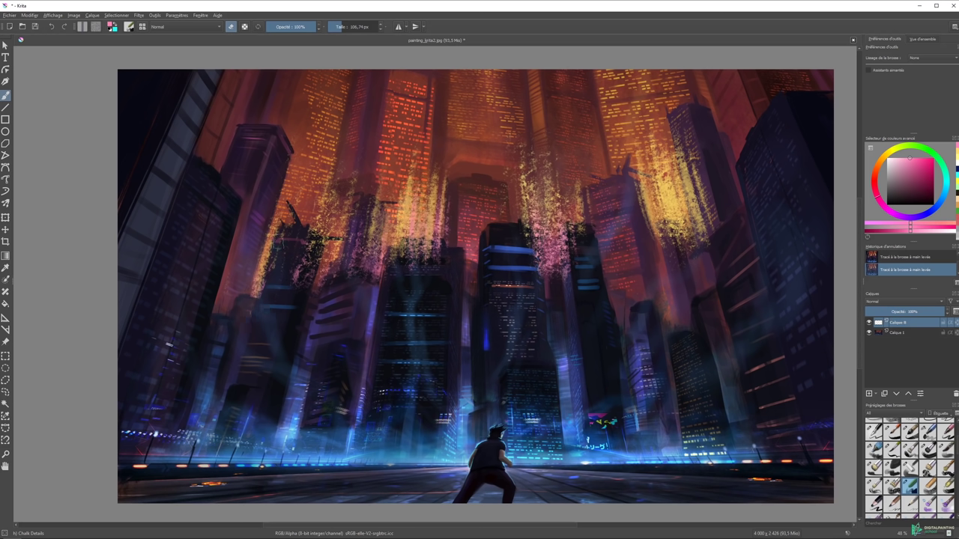
{"action": "left_click_drag", "start_coordinate": [310, 231], "coordinate": [302, 293]}
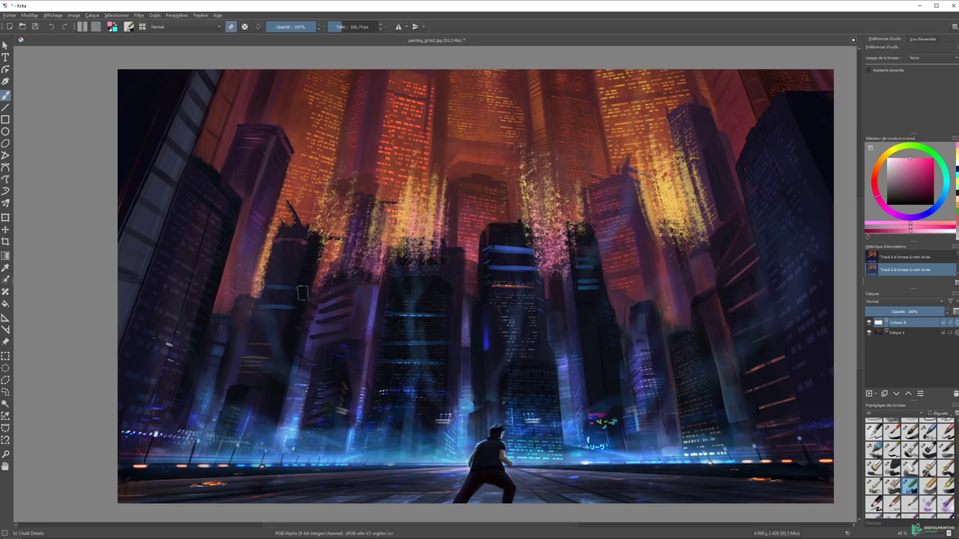
{"action": "left_click_drag", "start_coordinate": [370, 204], "coordinate": [351, 260]}
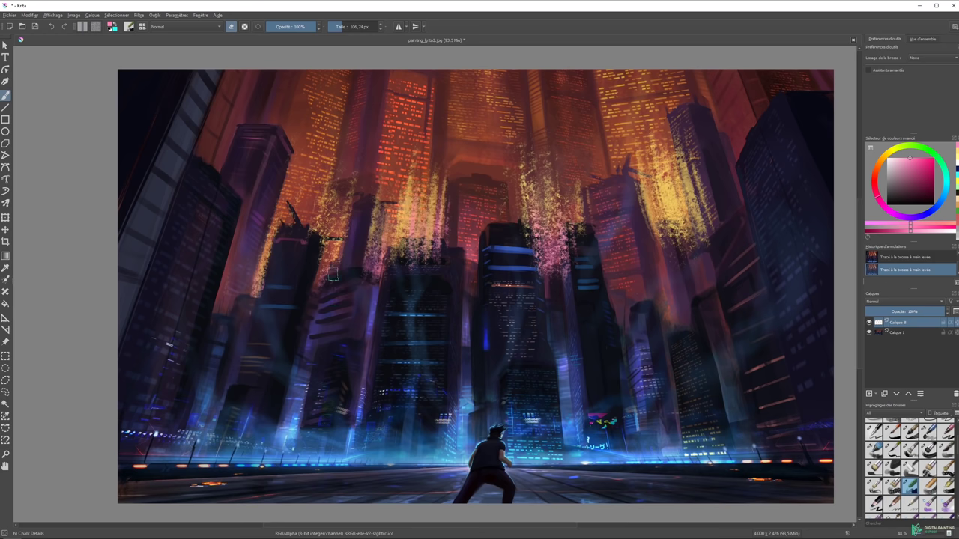
{"action": "left_click_drag", "start_coordinate": [375, 219], "coordinate": [354, 302]}
{"action": "mouse_move", "coordinate": [372, 206]}
{"action": "left_mouse_down"}
{"action": "mouse_move", "coordinate": [439, 249]}
{"action": "mouse_move", "coordinate": [382, 271]}
{"action": "left_mouse_up"}
{"action": "left_click_drag", "start_coordinate": [529, 228], "coordinate": [538, 278]}
{"action": "left_click_drag", "start_coordinate": [558, 225], "coordinate": [576, 248]}
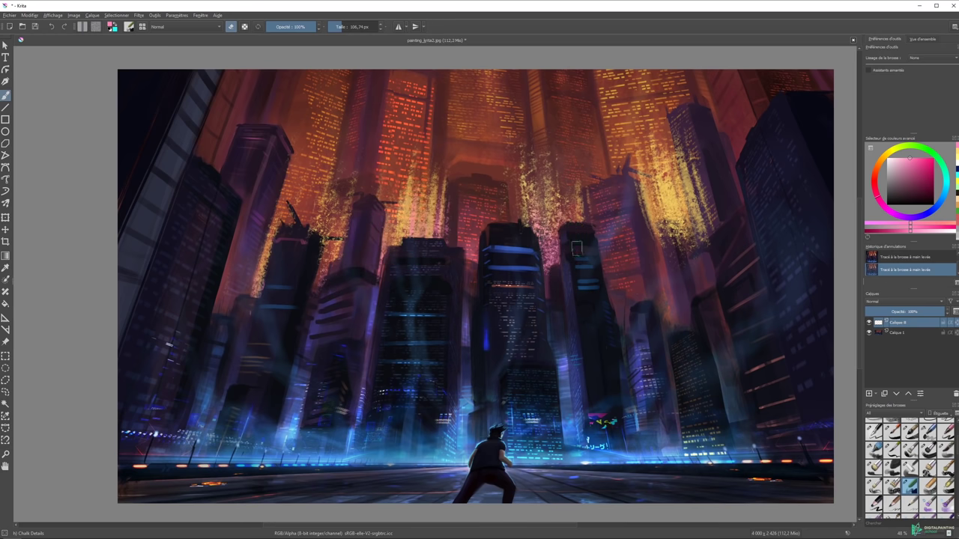
Darken the remaining foliage glow with Charcoal Rock Soft, toggling erase mode on and off.
{"action": "key", "text": "ctrl+z"}
{"action": "key", "text": "slash"}
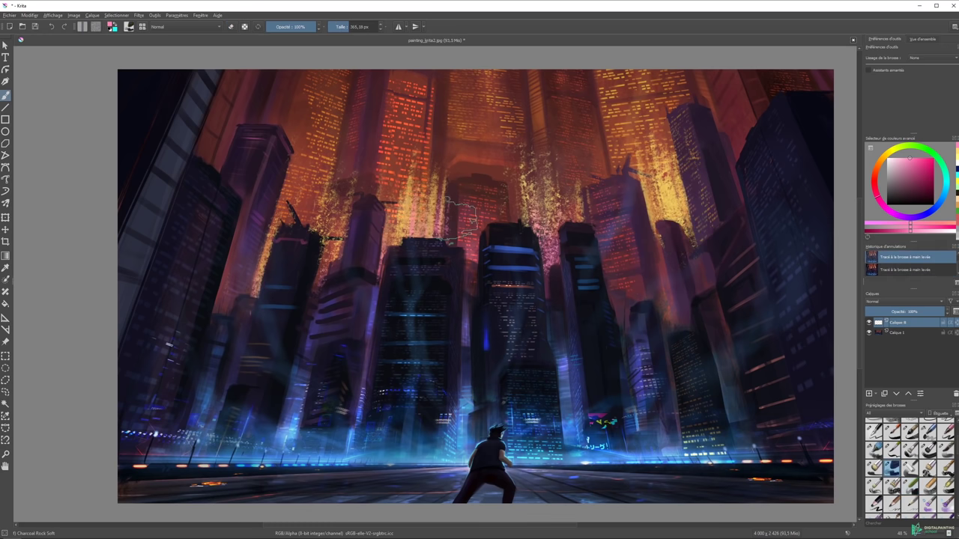
{"action": "key", "text": "e"}
{"action": "left_click_drag", "start_coordinate": [460, 218], "coordinate": [462, 163]}
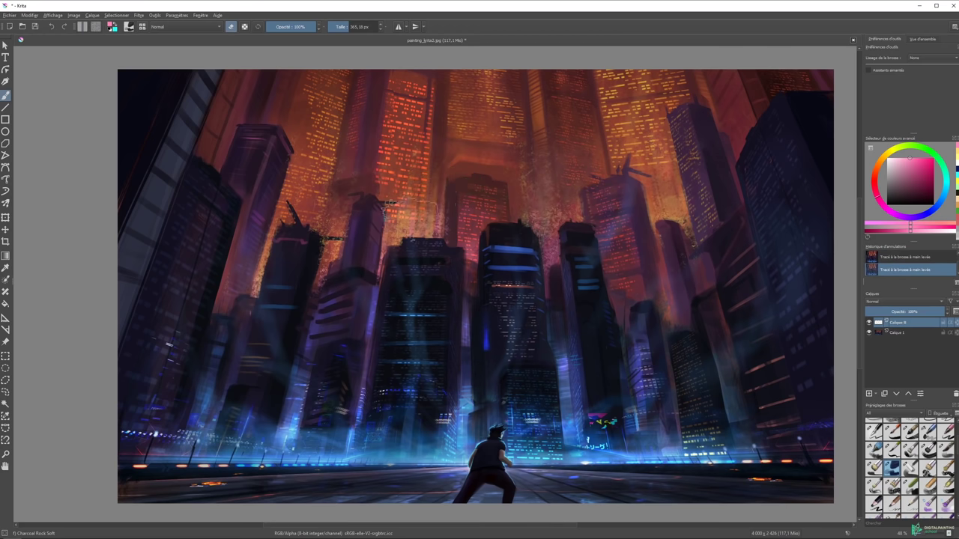
{"action": "left_click_drag", "start_coordinate": [409, 206], "coordinate": [412, 213]}
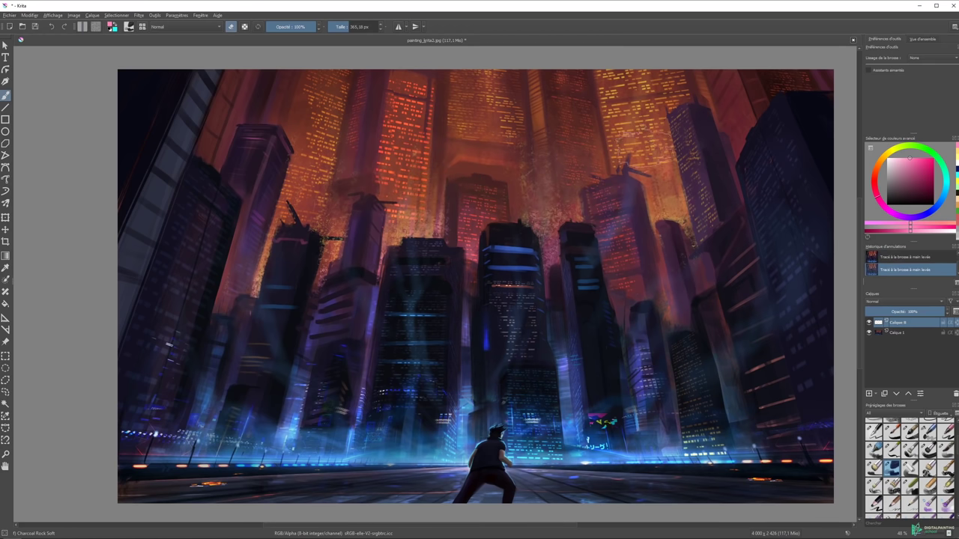
{"action": "key", "text": "e"}
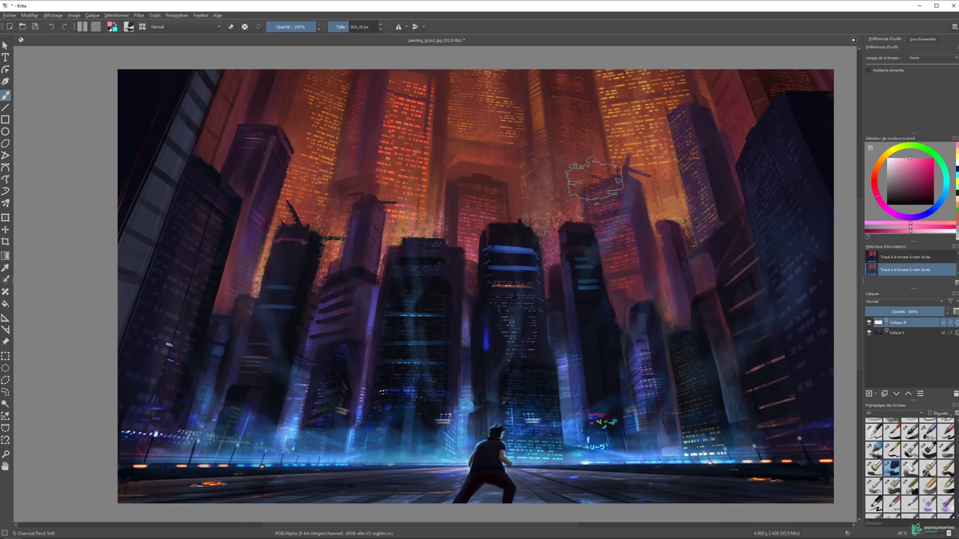
Wipe the paint layer clean, comparing the result with undo and redo.
{"action": "key", "text": "ctrl+z"}
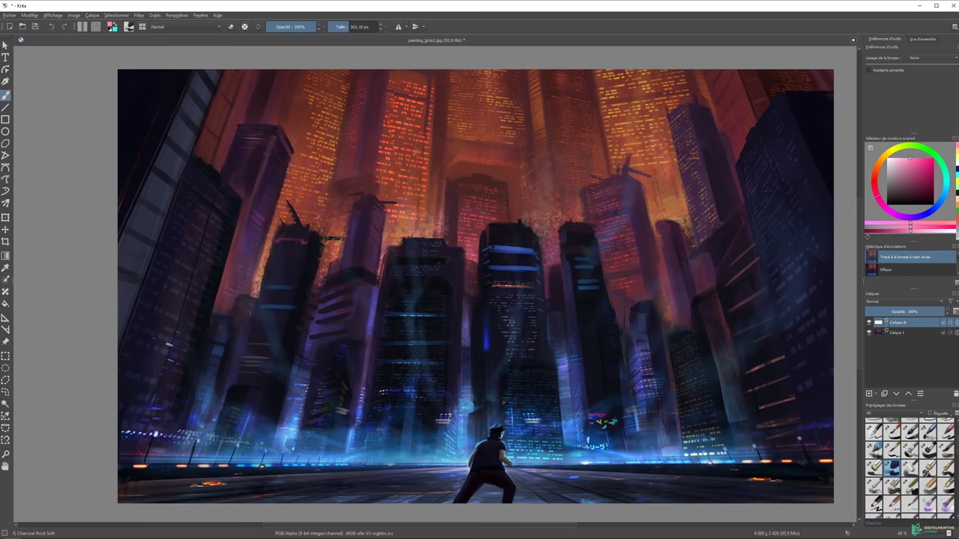
{"action": "key", "text": "Delete"}
{"action": "key", "text": "ctrl+z"}
{"action": "key", "text": "Delete"}
{"action": "key", "text": "ctrl+z"}
{"action": "key", "text": "ctrl+shift+z"}
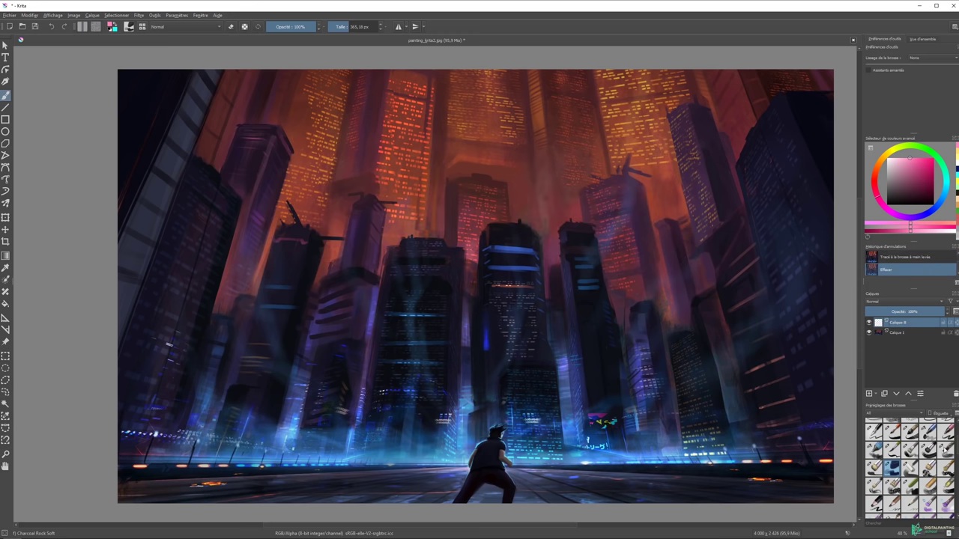
Paint pink curving strokes with Dry Brushing and Dry Textured Creases.
{"action": "scroll", "coordinate": [956, 456], "scroll_direction": "down", "scroll_amount": 2}
{"action": "scroll", "coordinate": [956, 455], "scroll_direction": "down", "scroll_amount": 2}
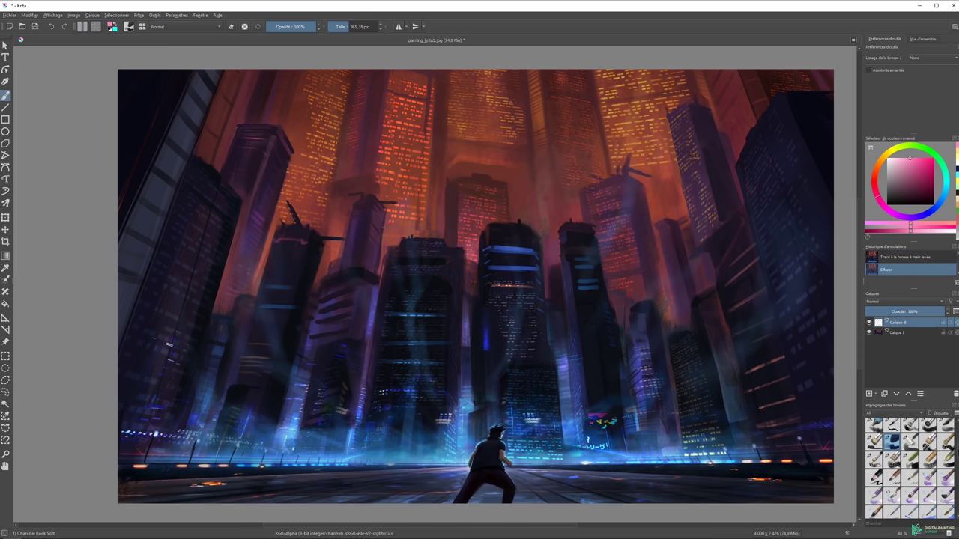
{"action": "left_click", "coordinate": [873, 460]}
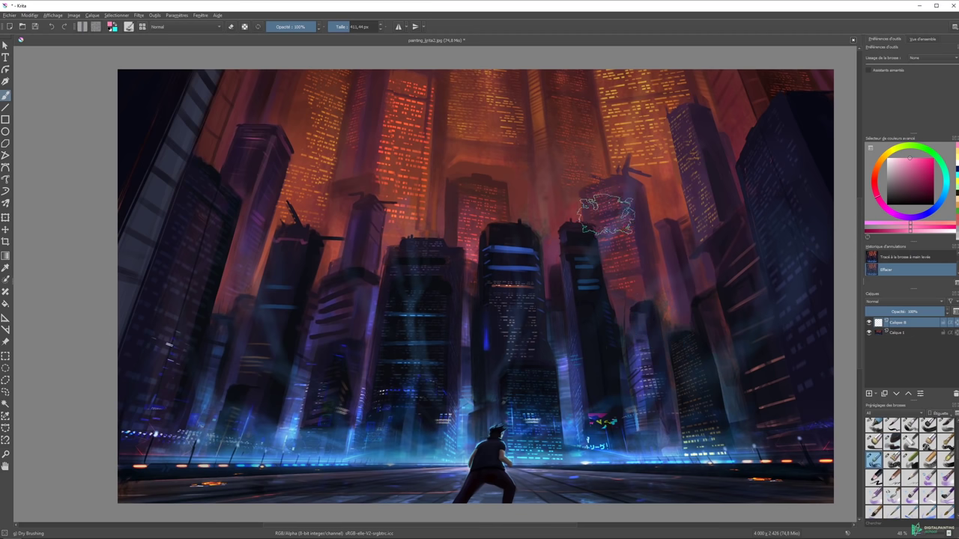
{"action": "left_click_drag", "start_coordinate": [584, 166], "coordinate": [637, 304]}
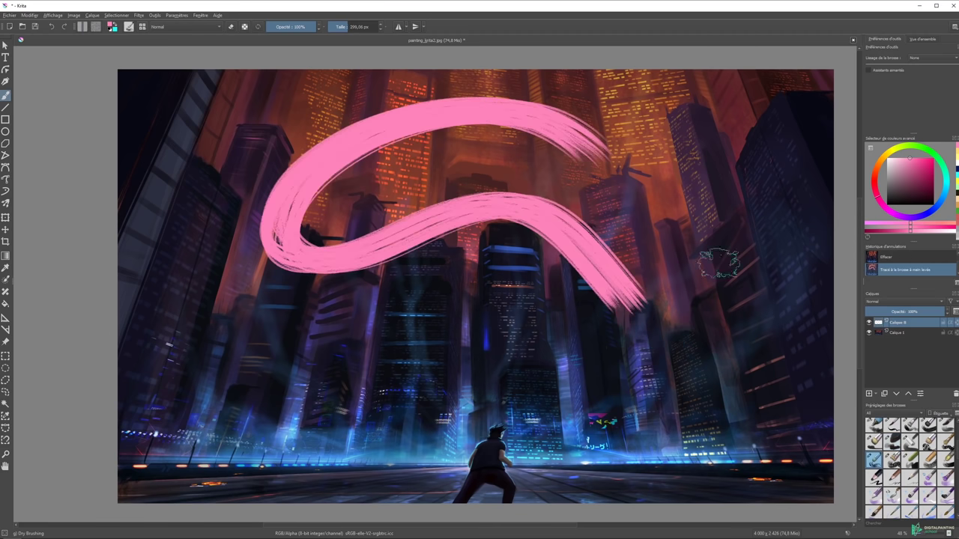
{"action": "left_click", "coordinate": [890, 460]}
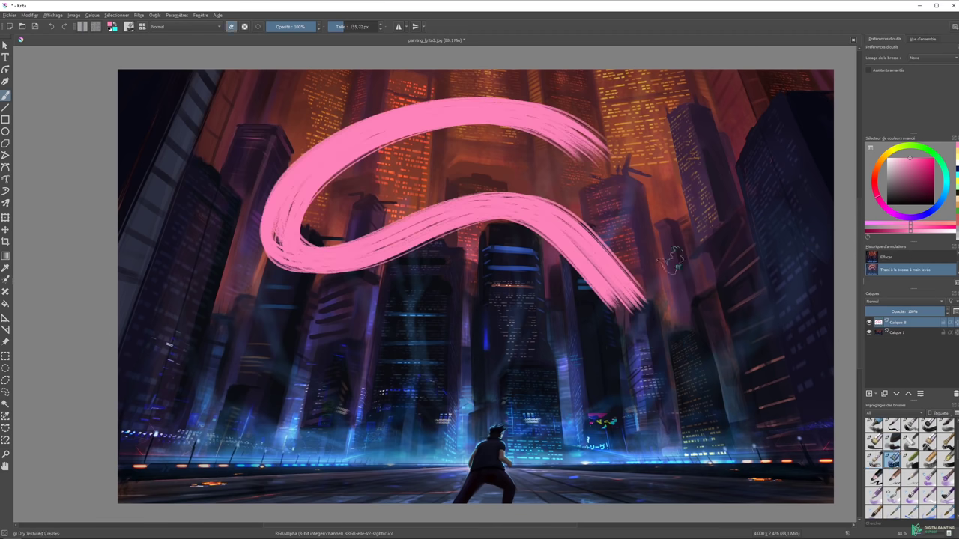
{"action": "left_click", "coordinate": [750, 215]}
{"action": "mouse_move", "coordinate": [683, 204]}
{"action": "left_mouse_down"}
{"action": "mouse_move", "coordinate": [730, 279]}
{"action": "mouse_move", "coordinate": [562, 330]}
{"action": "mouse_move", "coordinate": [663, 300]}
{"action": "left_mouse_up"}
Paint pink loops with Chalk Grainy and lines with Wet Bristles, then clear the layer.
{"action": "left_click", "coordinate": [909, 460]}
{"action": "left_click_drag", "start_coordinate": [304, 225], "coordinate": [696, 112]}
{"action": "left_click", "coordinate": [882, 478]}
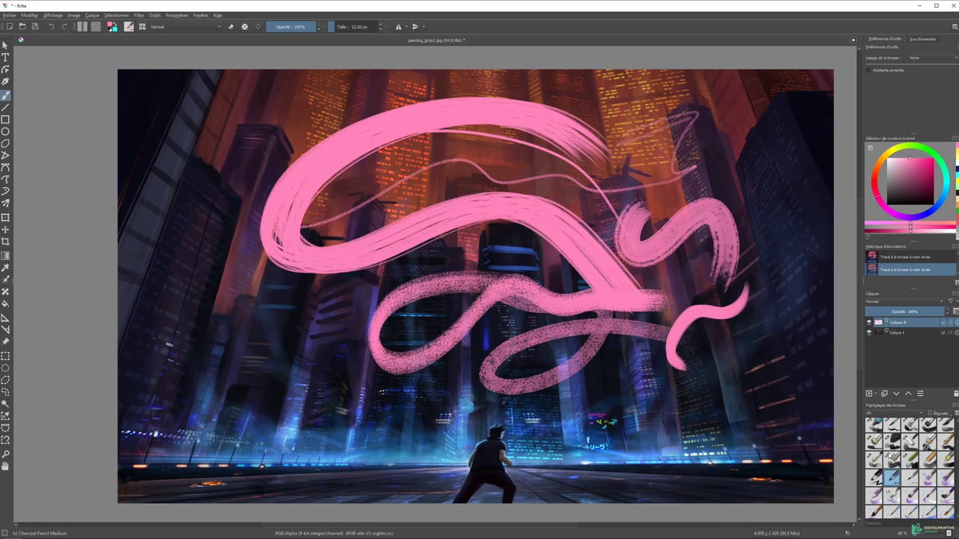
{"action": "left_click_drag", "start_coordinate": [743, 288], "coordinate": [783, 356]}
{"action": "left_click", "coordinate": [927, 477]}
{"action": "key", "text": "ctrl+z"}
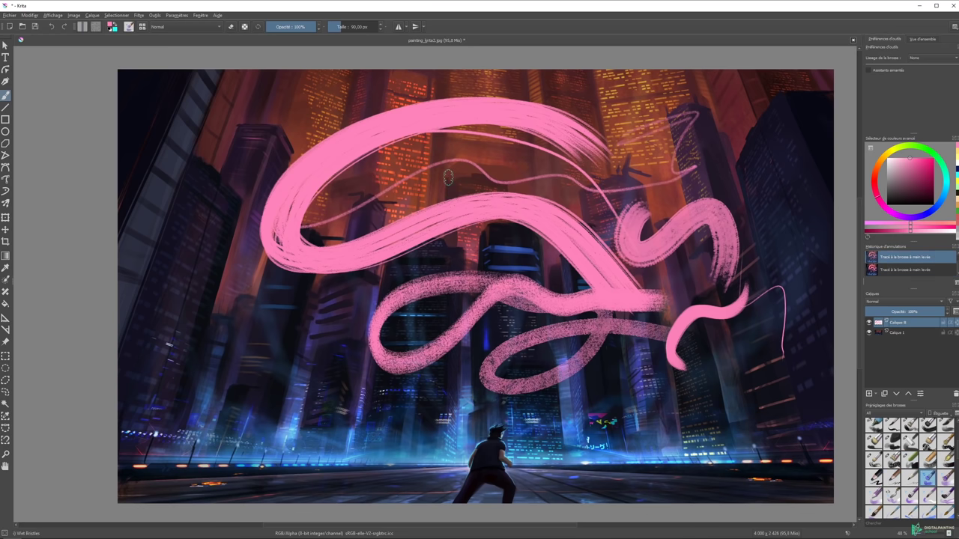
{"action": "key", "text": "Delete"}
Duplicate the Calque 1 layer with Ctrl+J and shift the copy right and down.
{"action": "left_click_drag", "start_coordinate": [562, 216], "coordinate": [568, 247]}
{"action": "key", "text": "ctrl+z"}
{"action": "left_click_drag", "start_coordinate": [529, 199], "coordinate": [562, 196]}
{"action": "left_click", "coordinate": [922, 331]}
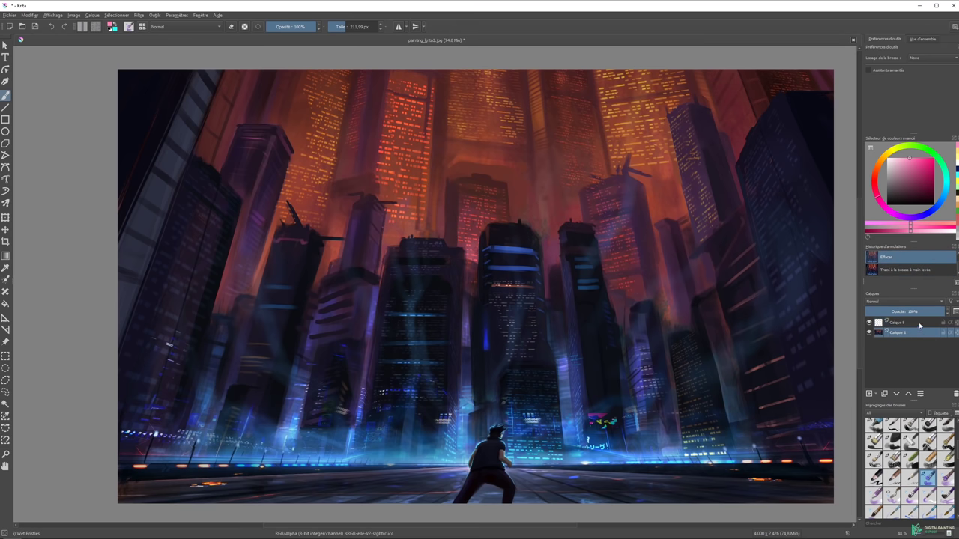
{"action": "key", "text": "ctrl+j"}
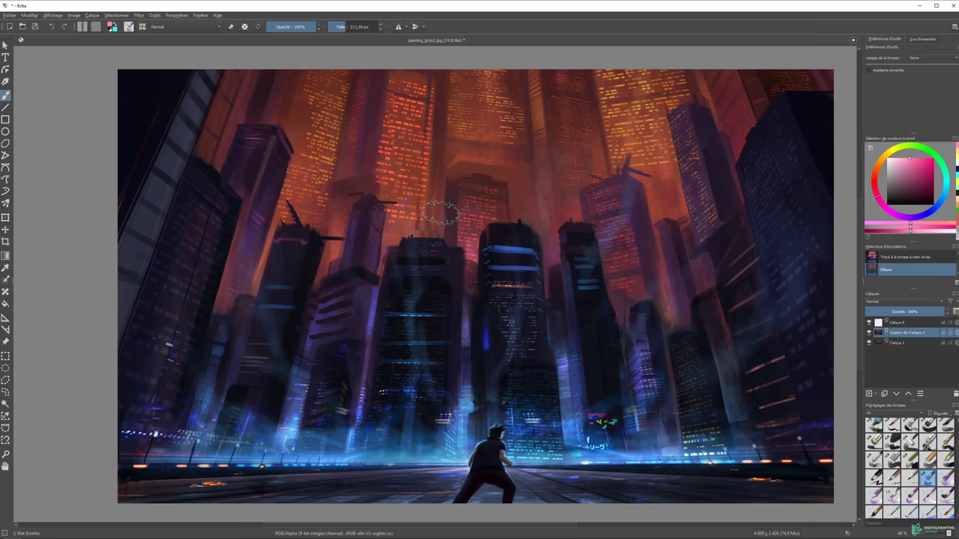
{"action": "key", "text": "t"}
{"action": "left_click_drag", "start_coordinate": [439, 213], "coordinate": [481, 253]}
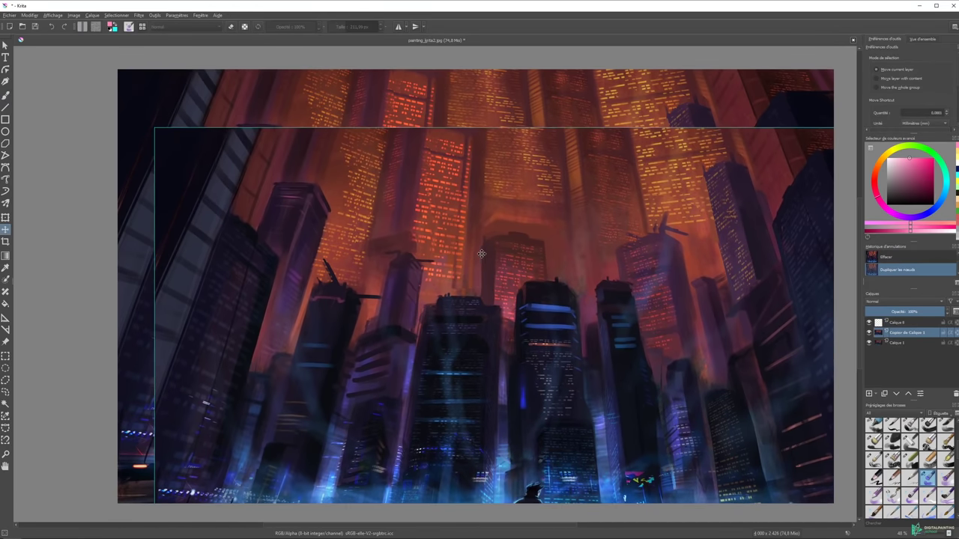
Cancel the layer offset and discard a freehand test stroke on the centre tower.
{"action": "key", "text": "Escape"}
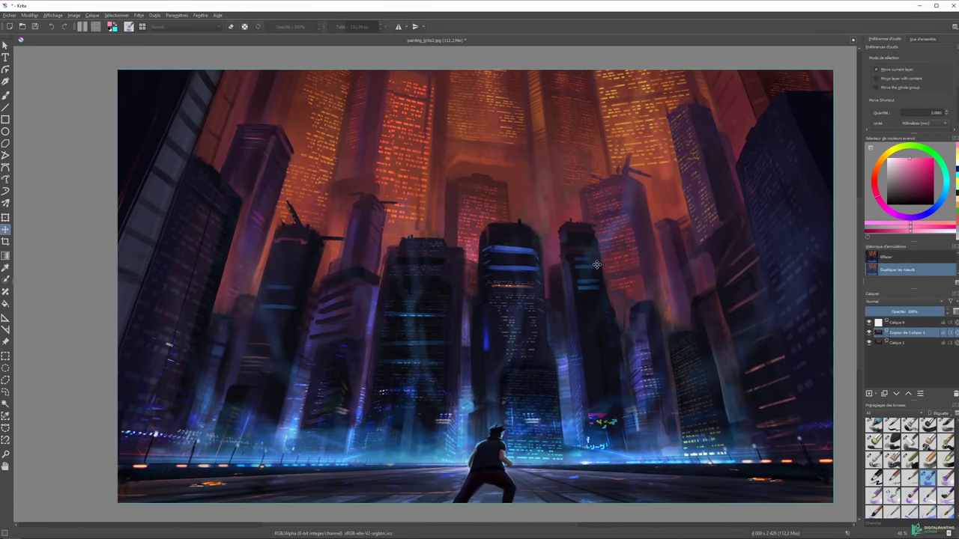
{"action": "key", "text": "b"}
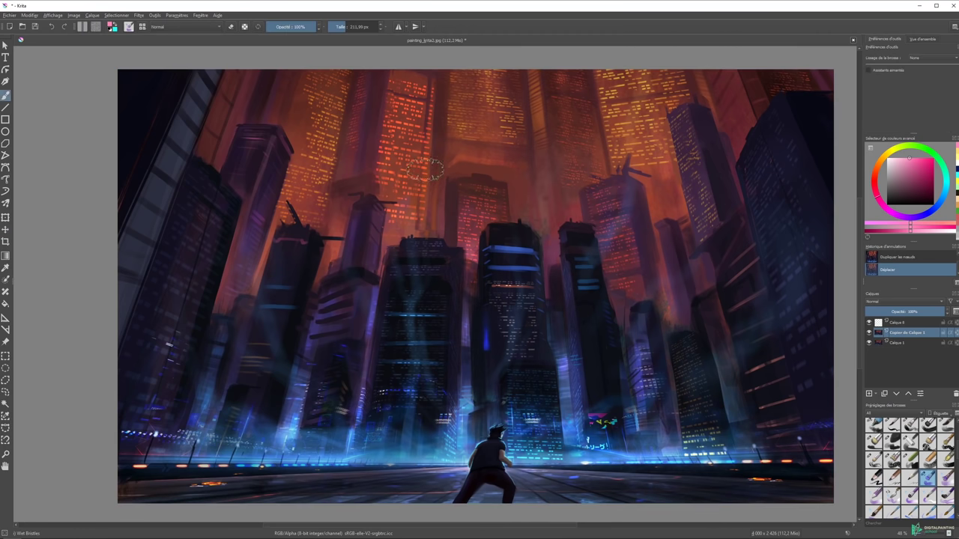
{"action": "mouse_move", "coordinate": [506, 230]}
{"action": "left_mouse_down"}
{"action": "mouse_move", "coordinate": [513, 185]}
{"action": "mouse_move", "coordinate": [555, 269]}
{"action": "left_mouse_up"}
{"action": "key", "text": "ctrl+z"}
{"action": "key", "text": "ctrl+z"}
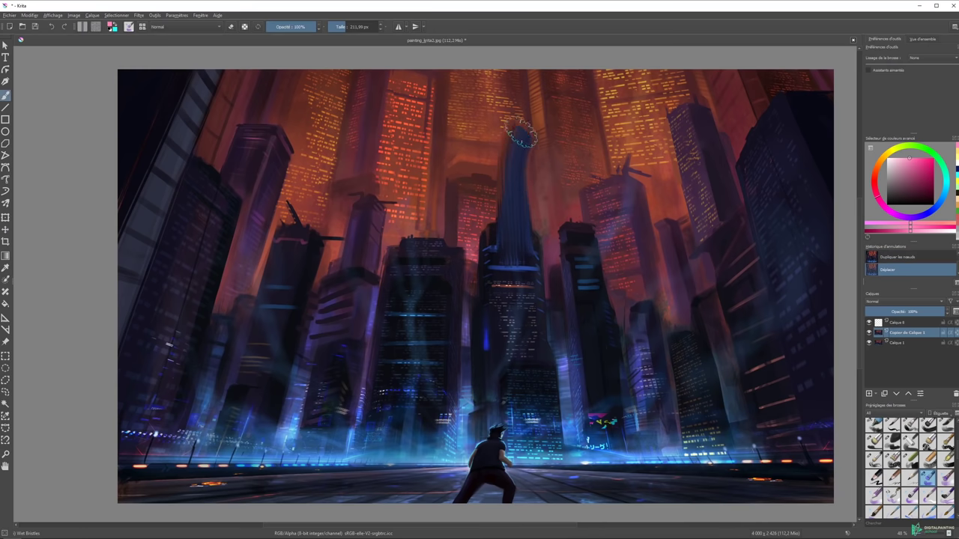
{"action": "key", "text": "ctrl+z"}
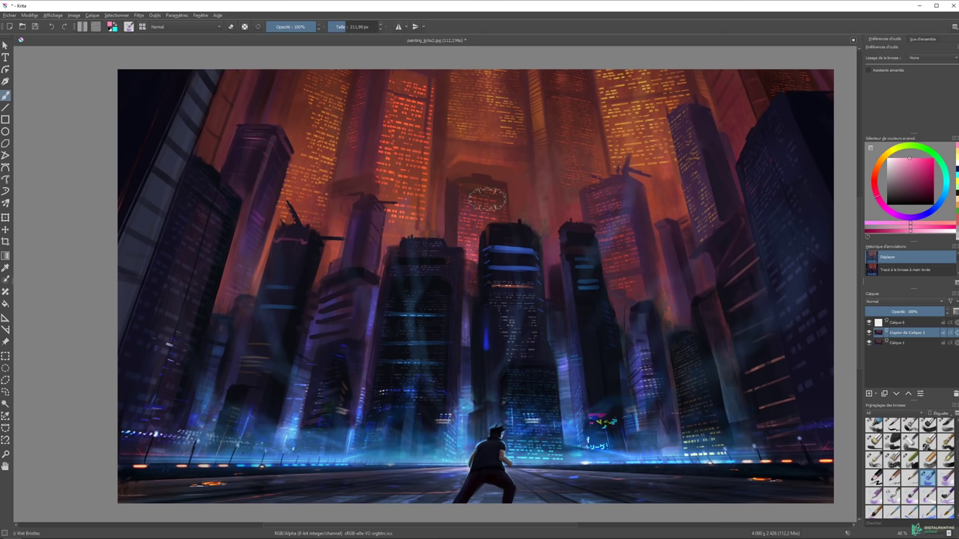
Undo another trial stroke and pick blue as the paint colour.
{"action": "left_click_drag", "start_coordinate": [507, 229], "coordinate": [518, 234]}
{"action": "key", "text": "ctrl+z"}
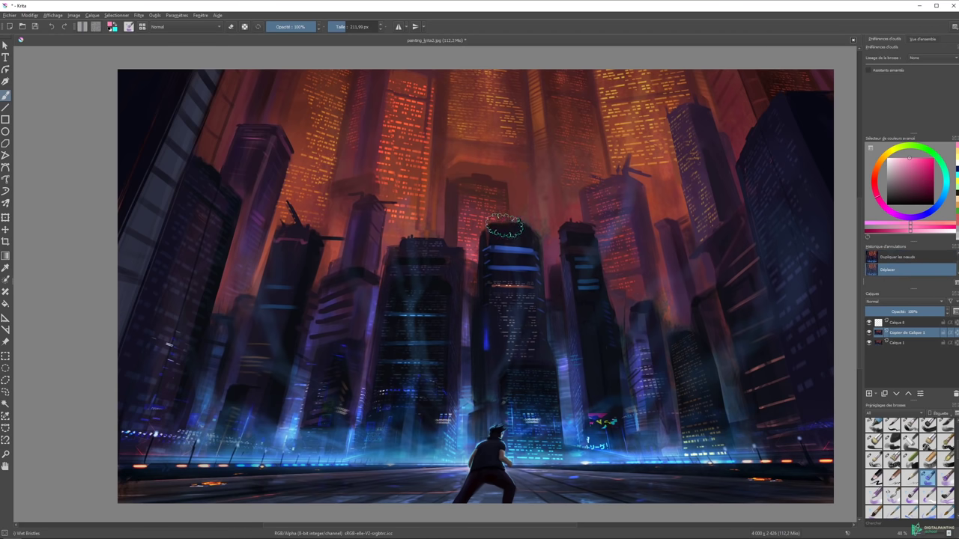
{"action": "left_click", "coordinate": [520, 234], "text": "ctrl"}
Paint blue fog on both sides of the character.
{"action": "left_click", "coordinate": [430, 432], "text": "ctrl"}
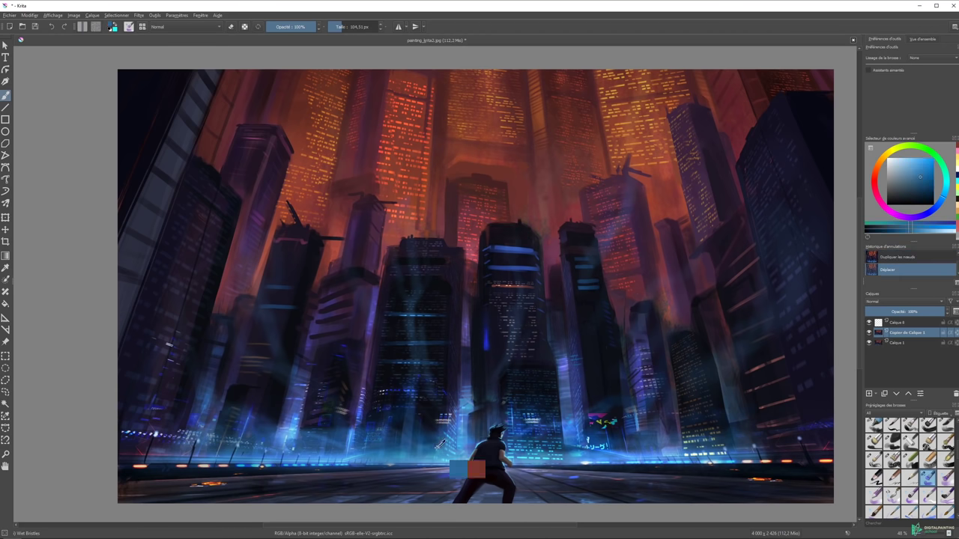
{"action": "left_click_drag", "start_coordinate": [378, 393], "coordinate": [449, 449]}
{"action": "left_click_drag", "start_coordinate": [484, 411], "coordinate": [592, 443]}
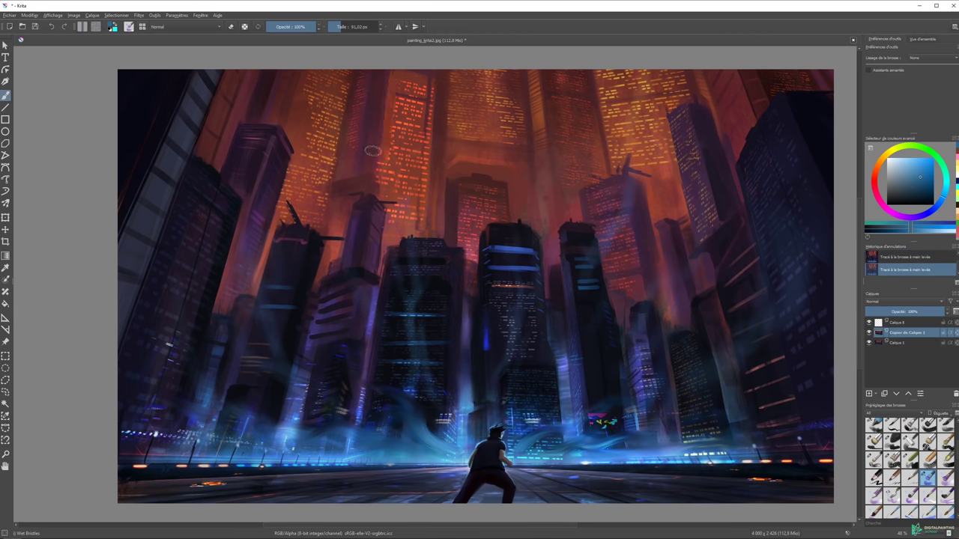
Paint looping blue Wet Bristles swirls across the upper sky, testing undo and redo.
{"action": "left_click_drag", "start_coordinate": [431, 154], "coordinate": [565, 130]}
{"action": "key", "text": "ctrl+z"}
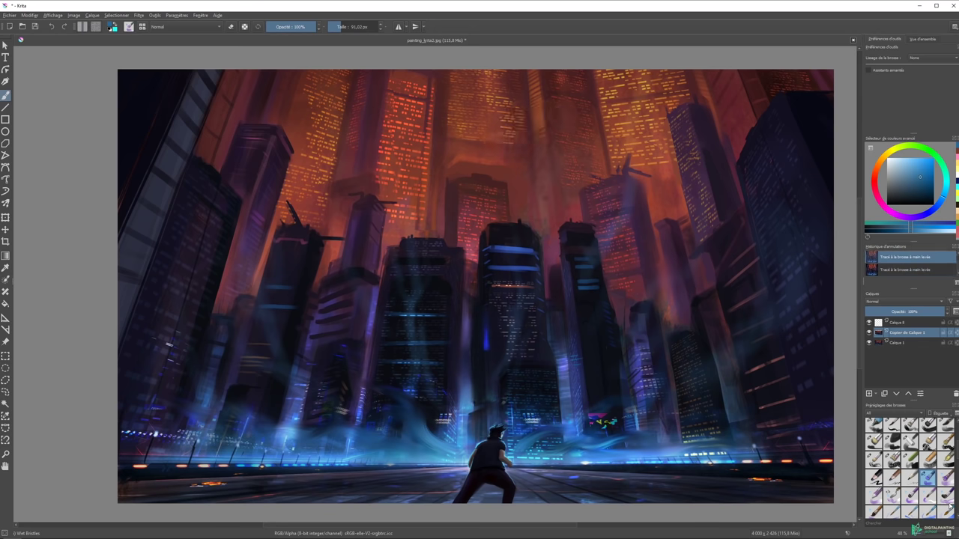
{"action": "key", "text": "ctrl+shift+z"}
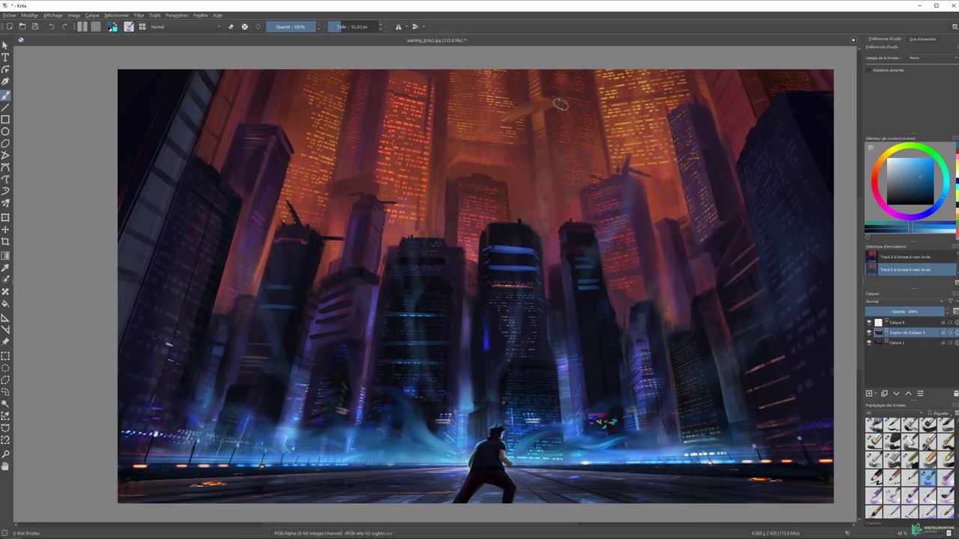
{"action": "left_click_drag", "start_coordinate": [544, 107], "coordinate": [619, 131]}
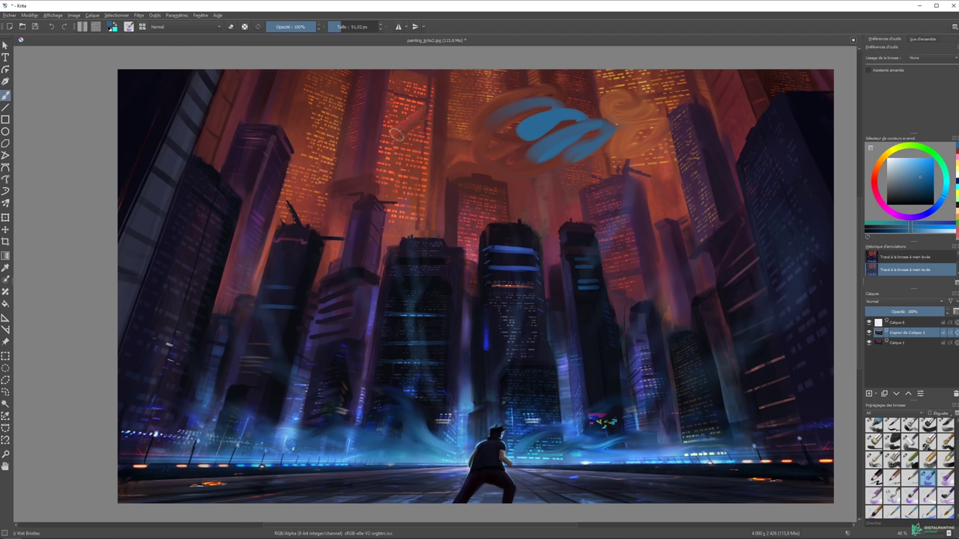
{"action": "mouse_move", "coordinate": [435, 128]}
{"action": "left_mouse_down"}
{"action": "mouse_move", "coordinate": [430, 180]}
{"action": "mouse_move", "coordinate": [450, 199]}
{"action": "mouse_move", "coordinate": [433, 225]}
{"action": "mouse_move", "coordinate": [468, 232]}
{"action": "mouse_move", "coordinate": [487, 198]}
{"action": "mouse_move", "coordinate": [463, 182]}
{"action": "mouse_move", "coordinate": [561, 129]}
{"action": "left_mouse_up"}
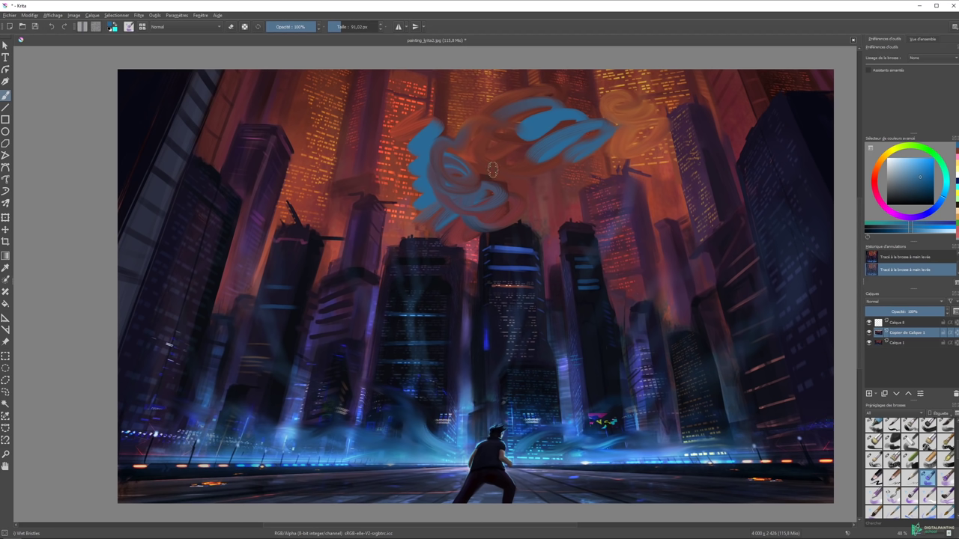
Test green Wet Bristles Rough strokes over the buildings, then undo them all.
{"action": "left_click", "coordinate": [947, 479]}
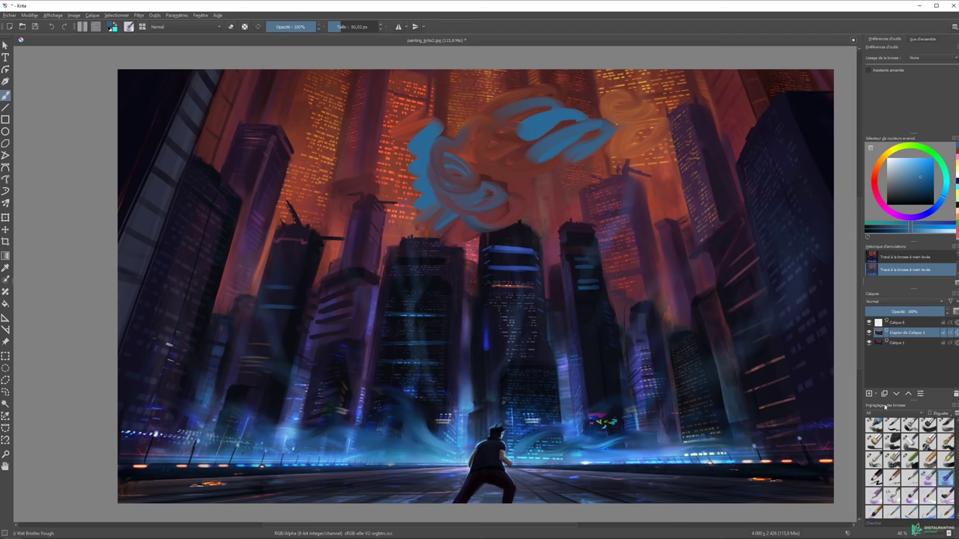
{"action": "left_click", "coordinate": [931, 155]}
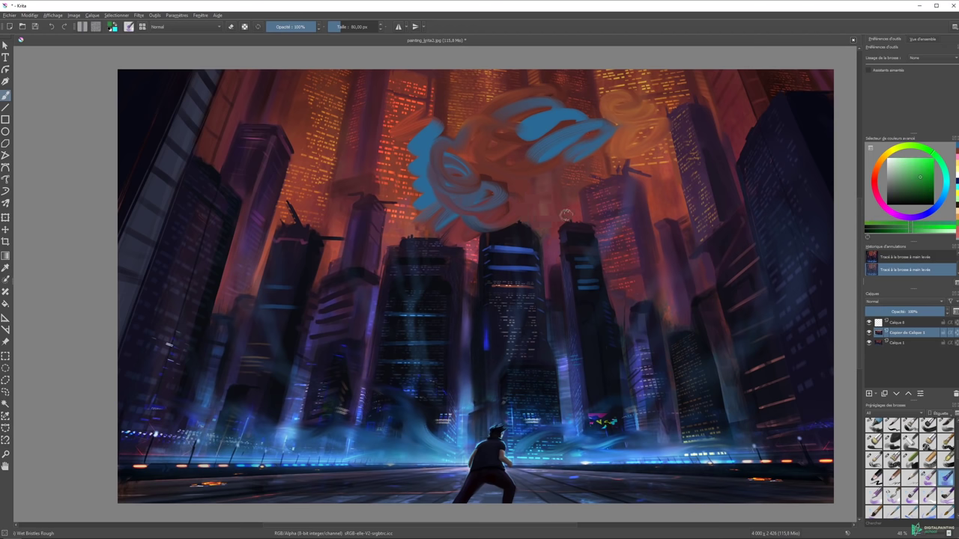
{"action": "key", "text": "ctrl+z"}
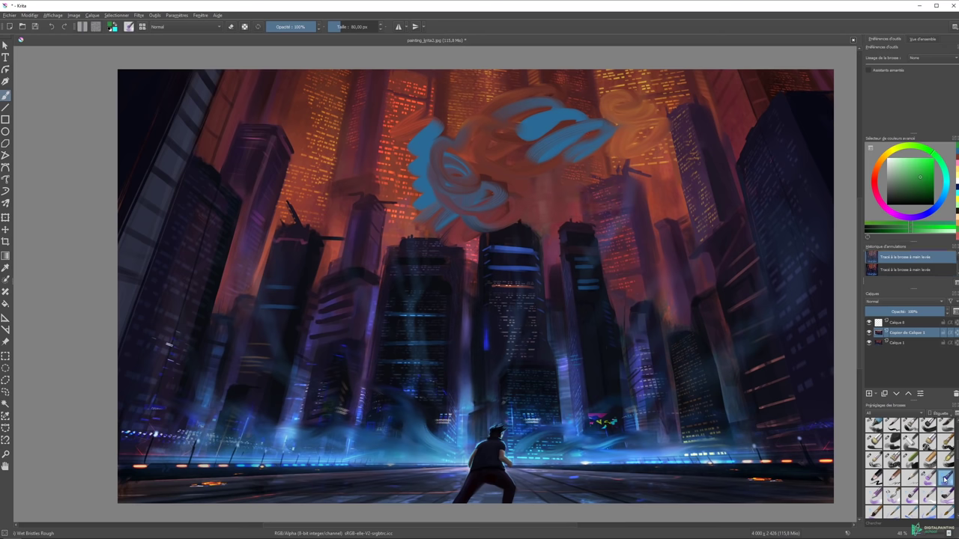
{"action": "left_click_drag", "start_coordinate": [554, 266], "coordinate": [689, 202]}
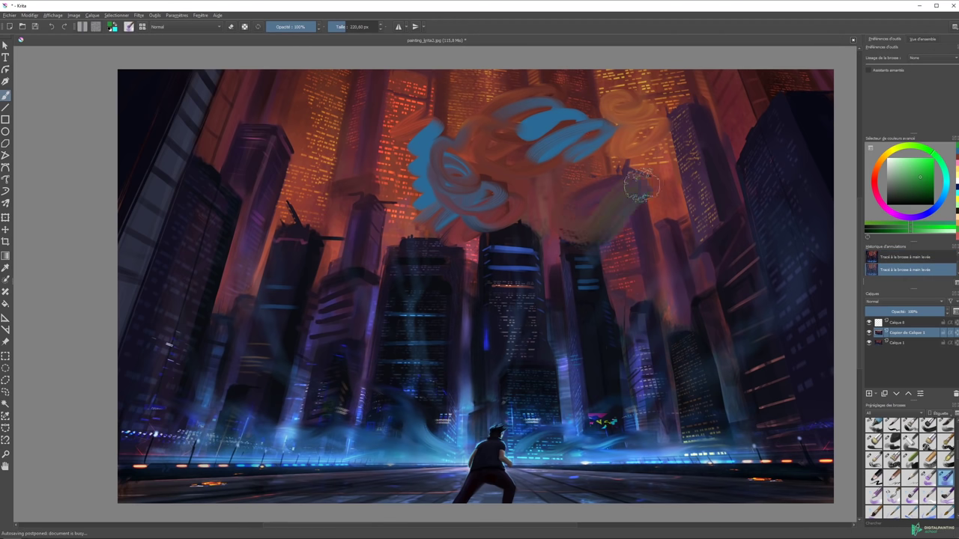
{"action": "left_click_drag", "start_coordinate": [567, 276], "coordinate": [524, 296]}
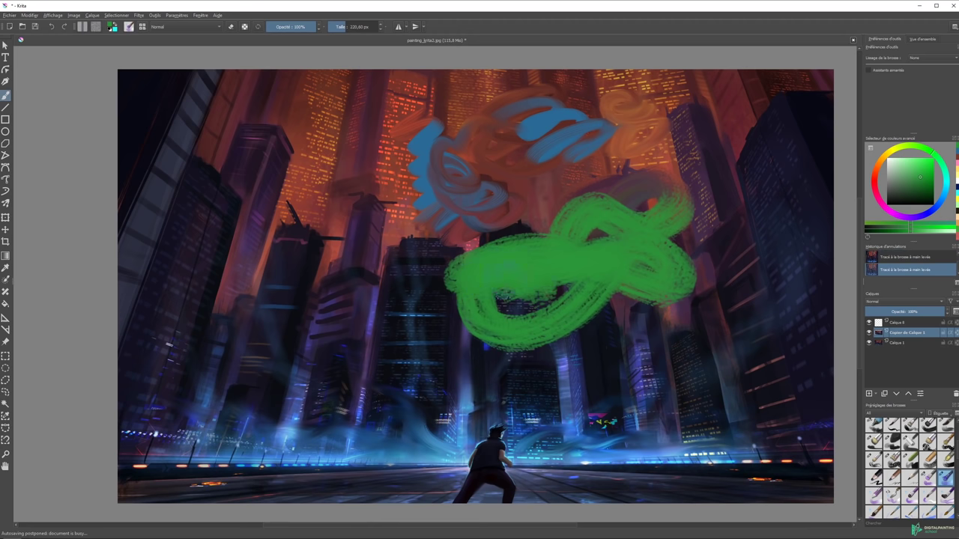
{"action": "key", "text": "ctrl+z"}
{"action": "mouse_move", "coordinate": [529, 245]}
{"action": "left_mouse_down"}
{"action": "mouse_move", "coordinate": [526, 373]}
{"action": "mouse_move", "coordinate": [367, 270]}
{"action": "mouse_move", "coordinate": [352, 225]}
{"action": "mouse_move", "coordinate": [289, 187]}
{"action": "mouse_move", "coordinate": [468, 176]}
{"action": "left_mouse_up"}
{"action": "key", "text": "ctrl+z"}
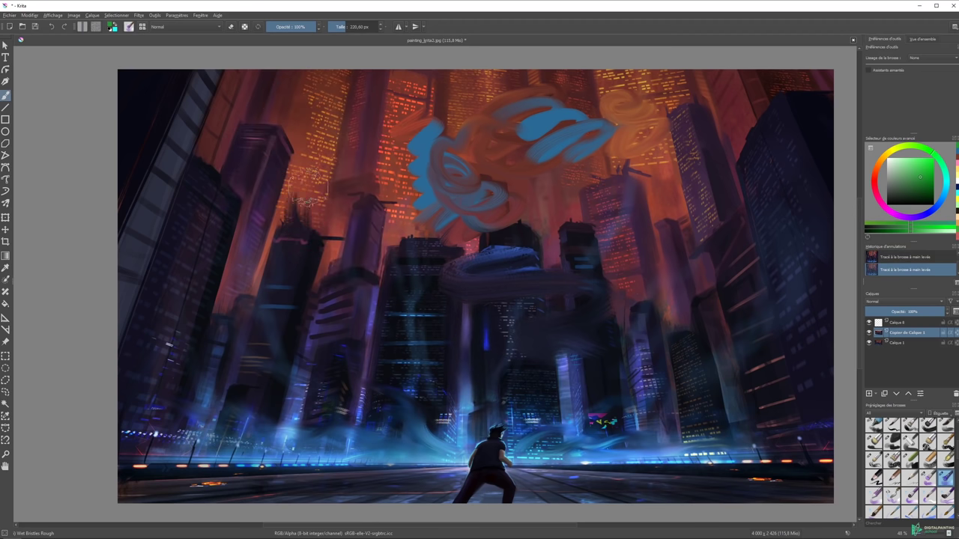
{"action": "key", "text": "ctrl+z"}
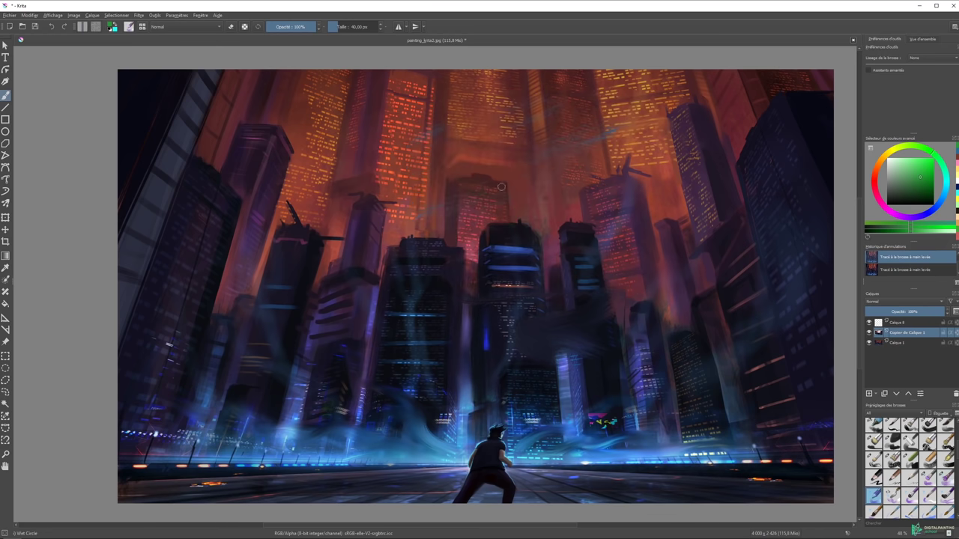
{"action": "key", "text": "ctrl+shift+z"}
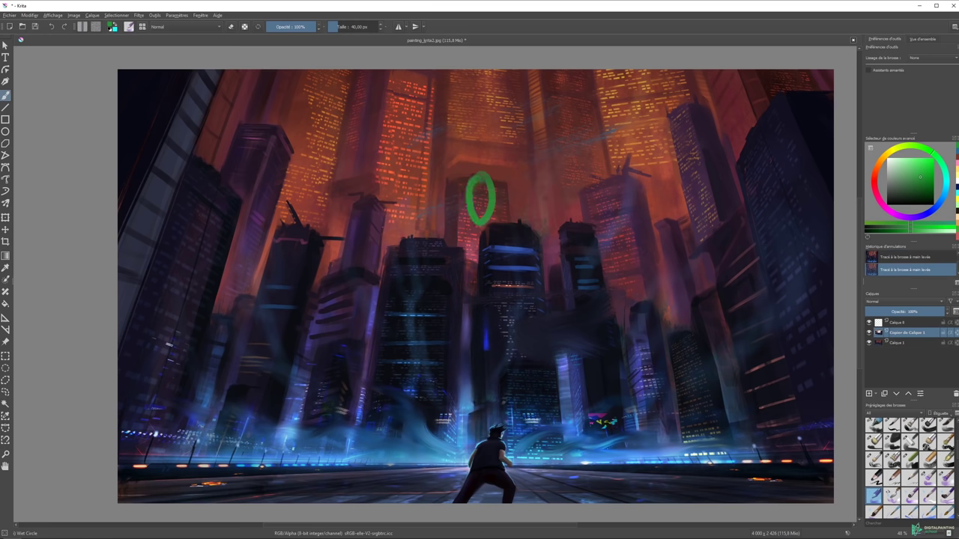
{"action": "key", "text": "ctrl+z"}
Enlarge the brush to about 232 px, duplicate Calque 1, and clear the mist layer.
{"action": "left_click_drag", "start_coordinate": [498, 247], "coordinate": [794, 280]}
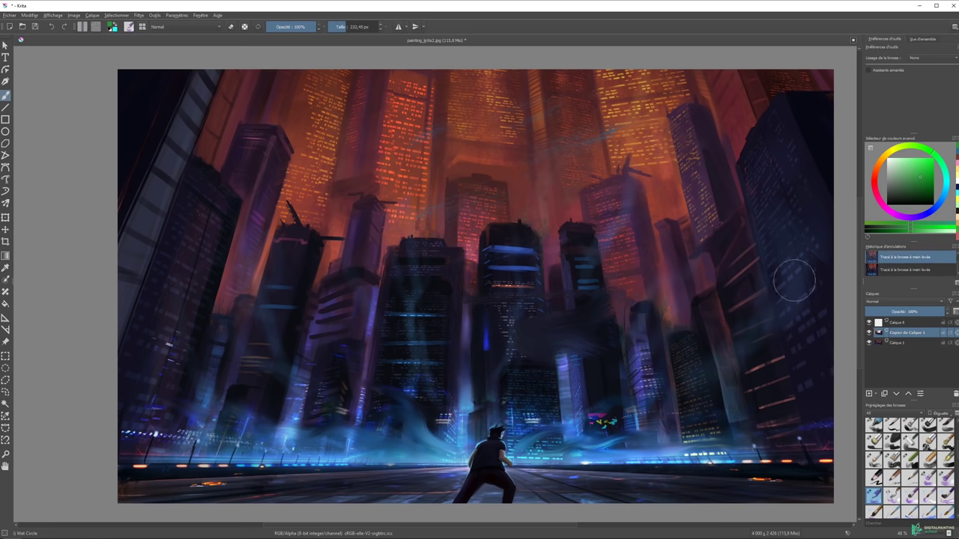
{"action": "left_click", "coordinate": [899, 342]}
{"action": "key", "text": "ctrl+j"}
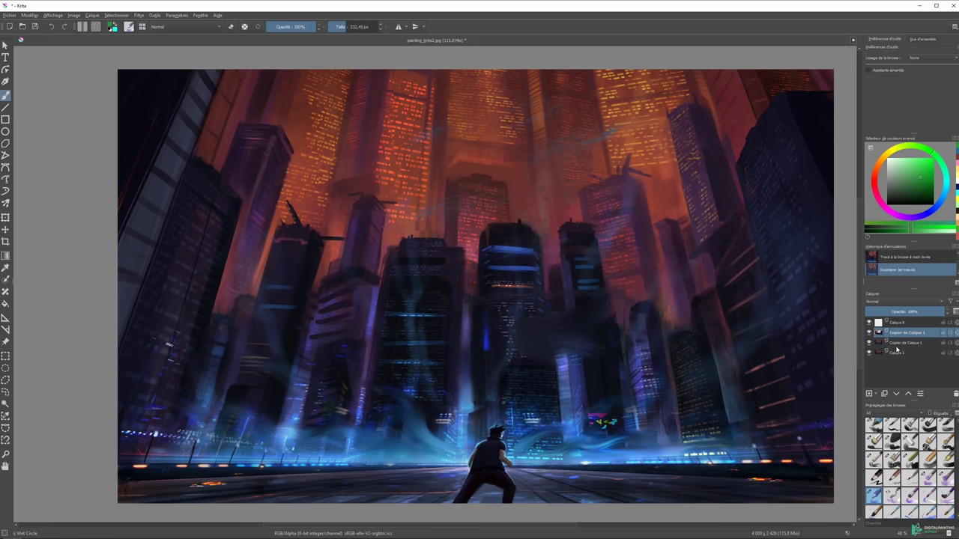
{"action": "key", "text": "Delete"}
{"action": "mouse_move", "coordinate": [434, 228]}
{"action": "left_mouse_down"}
{"action": "mouse_move", "coordinate": [401, 247]}
{"action": "mouse_move", "coordinate": [367, 188]}
{"action": "left_mouse_up"}
{"action": "key", "text": "ctrl+z"}
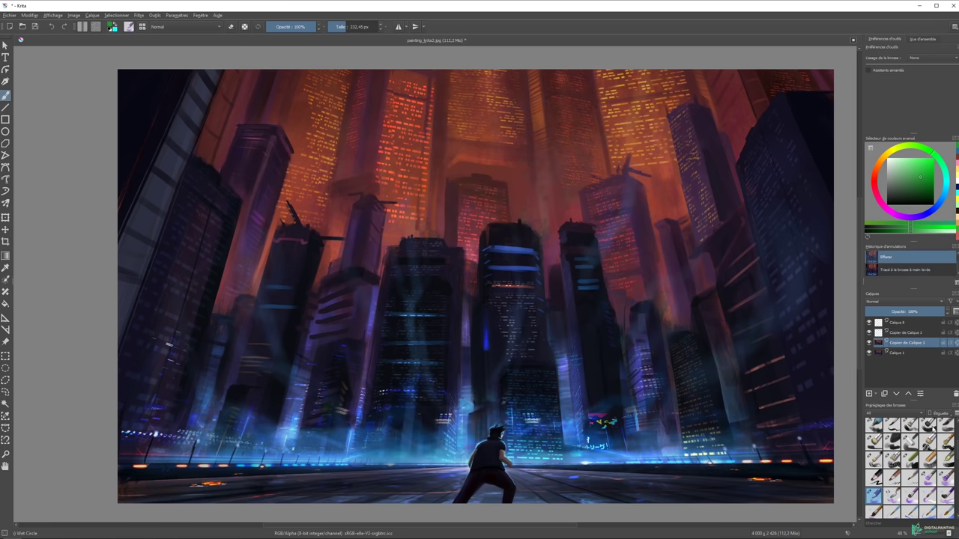
{"action": "scroll", "coordinate": [902, 446], "scroll_direction": "down", "scroll_amount": 3}
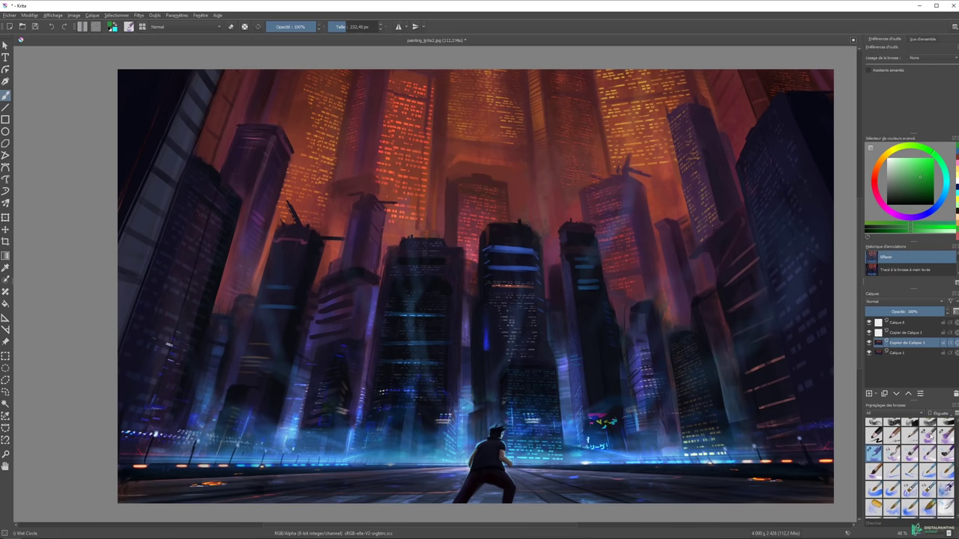
Test green strokes with the WaterC Round-Grunge and Flat Big-Grain Tilt presets.
{"action": "left_click", "coordinate": [874, 470]}
{"action": "left_click", "coordinate": [892, 469]}
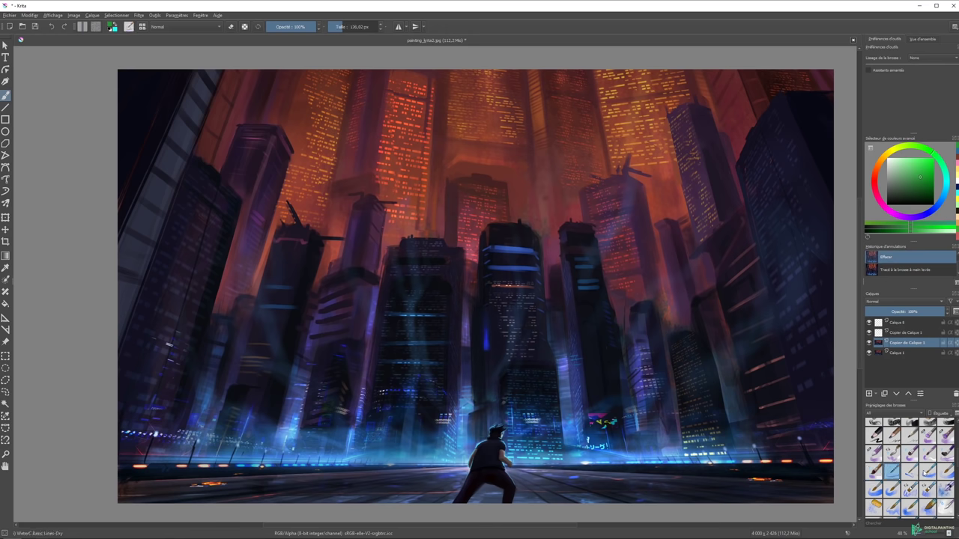
{"action": "scroll", "coordinate": [945, 458], "scroll_direction": "down", "scroll_amount": 2}
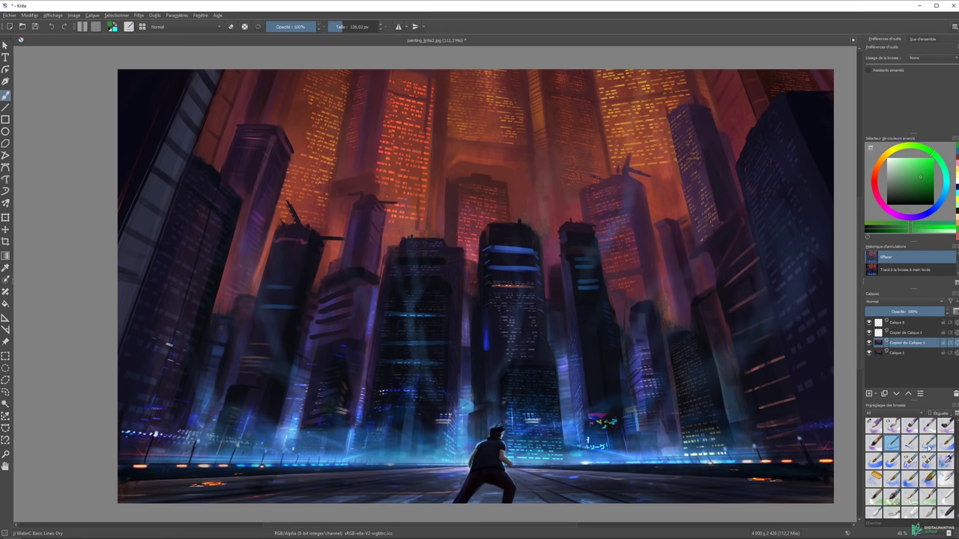
{"action": "left_click", "coordinate": [891, 461]}
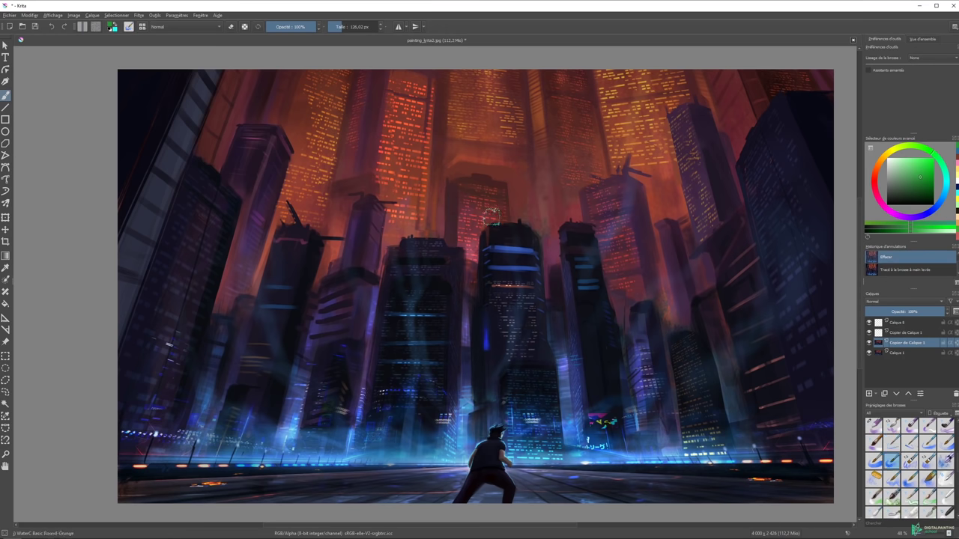
{"action": "left_click_drag", "start_coordinate": [597, 159], "coordinate": [460, 343]}
{"action": "left_click", "coordinate": [909, 462]}
{"action": "mouse_move", "coordinate": [524, 139]}
{"action": "left_mouse_down"}
{"action": "mouse_move", "coordinate": [235, 334]}
{"action": "mouse_move", "coordinate": [509, 176]}
{"action": "left_mouse_up"}
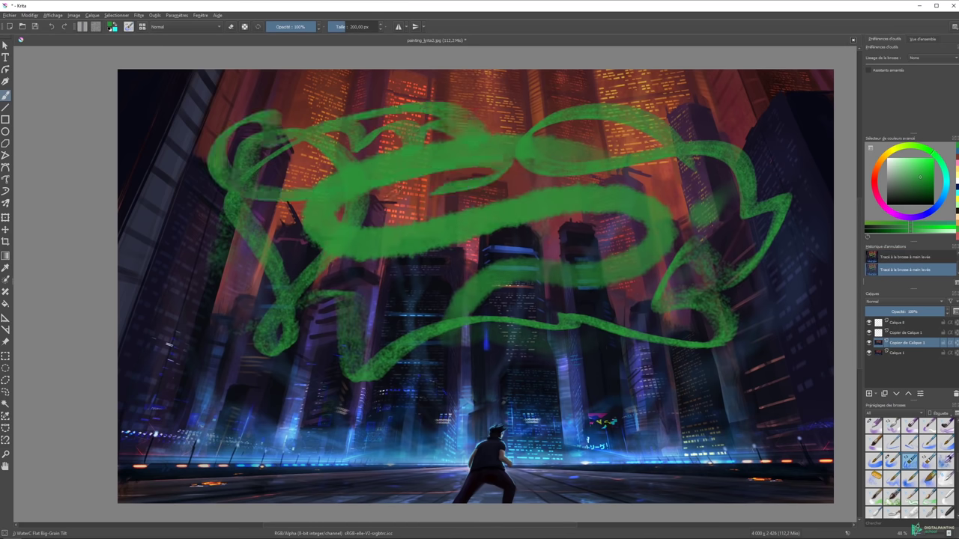
{"action": "left_click_drag", "start_coordinate": [449, 191], "coordinate": [618, 358]}
Try WaterC Flat Decay Tilt and Round-Grain in green, then scatter cyan splats across the city.
{"action": "left_click", "coordinate": [927, 460]}
{"action": "left_click_drag", "start_coordinate": [698, 335], "coordinate": [661, 358]}
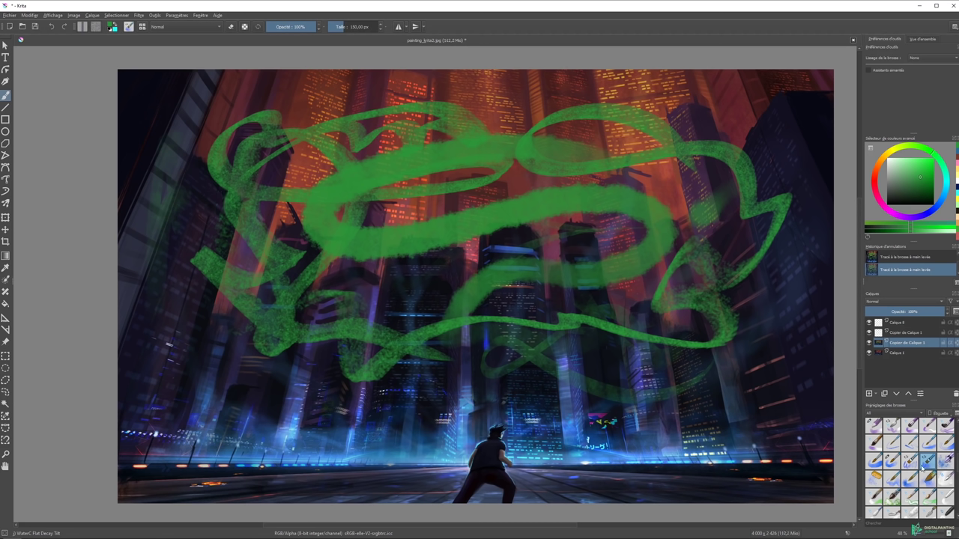
{"action": "left_click", "coordinate": [874, 460]}
{"action": "left_click_drag", "start_coordinate": [793, 352], "coordinate": [524, 408]}
{"action": "mouse_move", "coordinate": [749, 300]}
{"action": "left_mouse_down"}
{"action": "mouse_move", "coordinate": [723, 358]}
{"action": "mouse_move", "coordinate": [697, 352]}
{"action": "mouse_move", "coordinate": [674, 240]}
{"action": "mouse_move", "coordinate": [690, 332]}
{"action": "mouse_move", "coordinate": [751, 347]}
{"action": "mouse_move", "coordinate": [706, 332]}
{"action": "mouse_move", "coordinate": [749, 326]}
{"action": "mouse_move", "coordinate": [760, 344]}
{"action": "mouse_move", "coordinate": [709, 334]}
{"action": "left_mouse_up"}
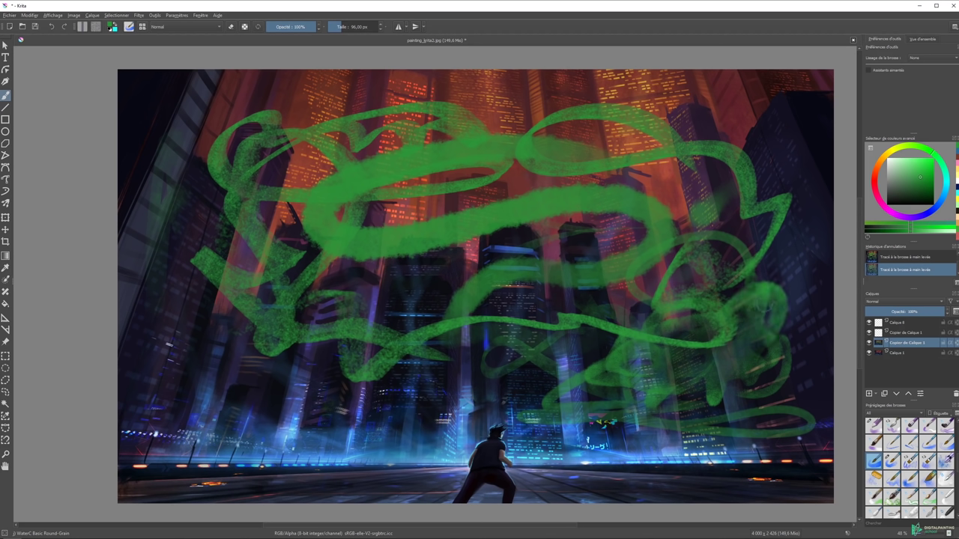
{"action": "mouse_move", "coordinate": [585, 296]}
{"action": "left_mouse_down"}
{"action": "mouse_move", "coordinate": [509, 239]}
{"action": "mouse_move", "coordinate": [584, 239]}
{"action": "mouse_move", "coordinate": [576, 292]}
{"action": "left_mouse_up"}
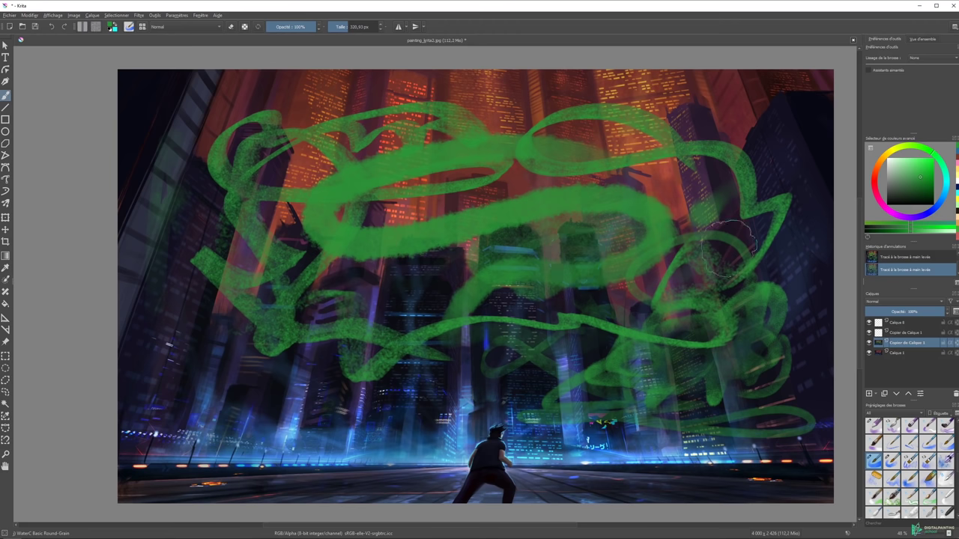
{"action": "left_click", "coordinate": [927, 477]}
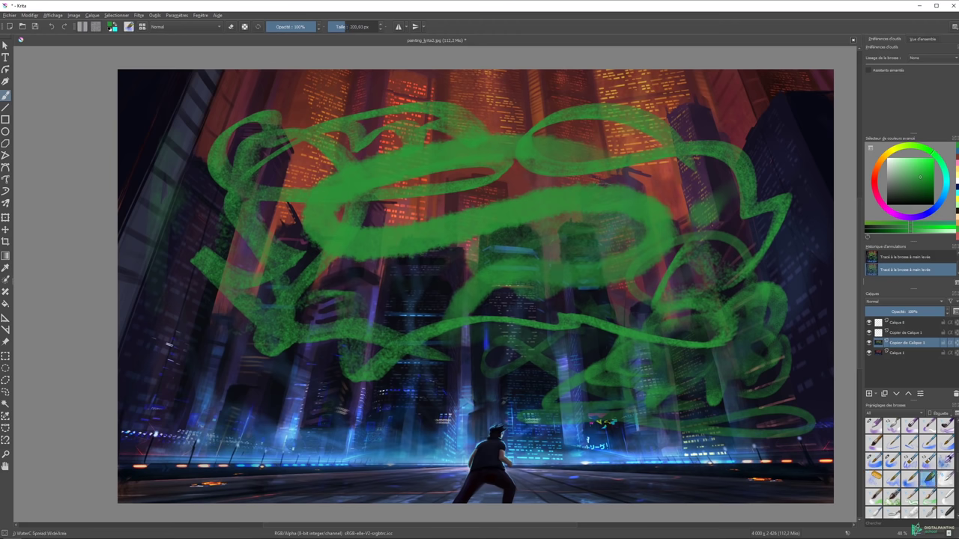
{"action": "mouse_move", "coordinate": [576, 254]}
{"action": "left_mouse_down"}
{"action": "mouse_move", "coordinate": [614, 224]}
{"action": "mouse_move", "coordinate": [390, 263]}
{"action": "mouse_move", "coordinate": [191, 271]}
{"action": "mouse_move", "coordinate": [292, 307]}
{"action": "left_mouse_up"}
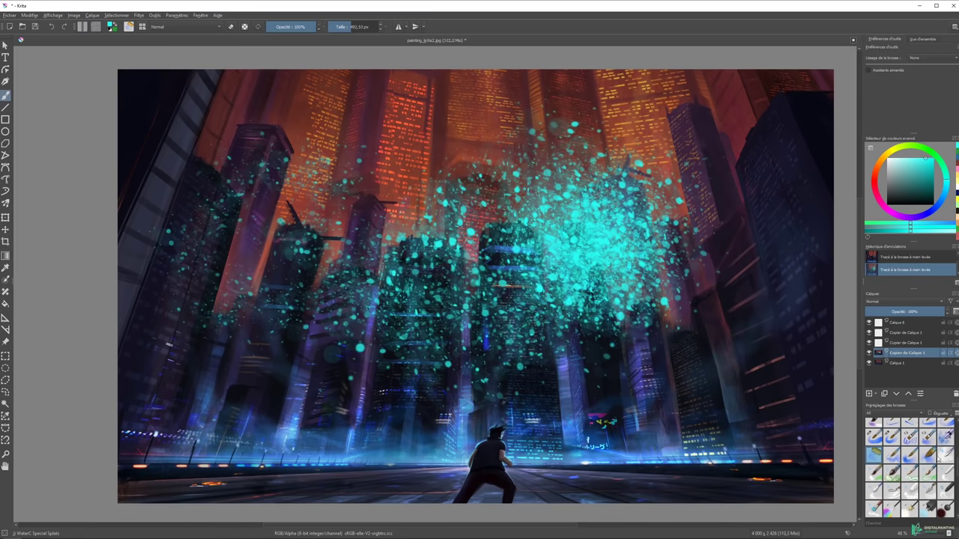
Set up the water-pattern brush at about 124 px in light cyan.
{"action": "left_click", "coordinate": [945, 455]}
{"action": "left_click", "coordinate": [424, 258], "text": "ctrl"}
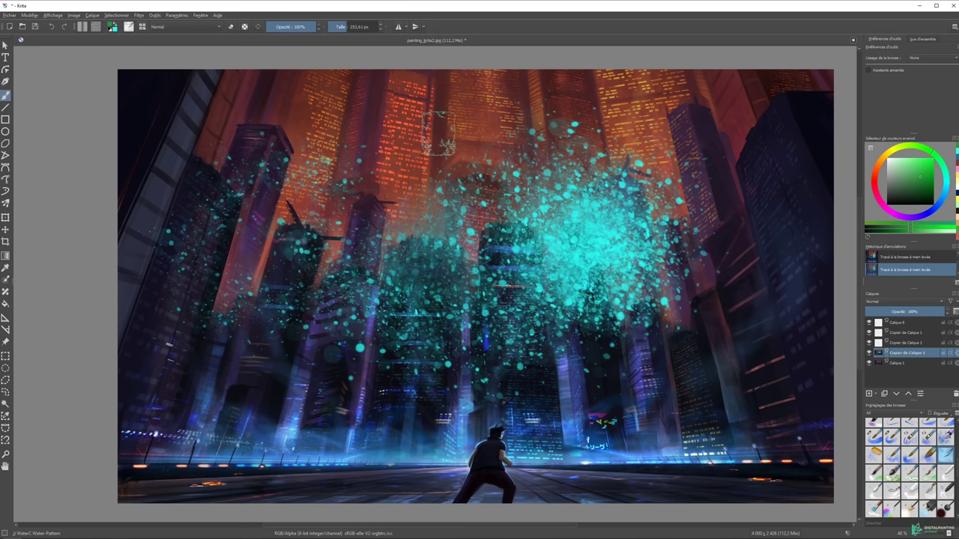
{"action": "key", "text": "bracketleft"}
{"action": "key", "text": "bracketleft"}
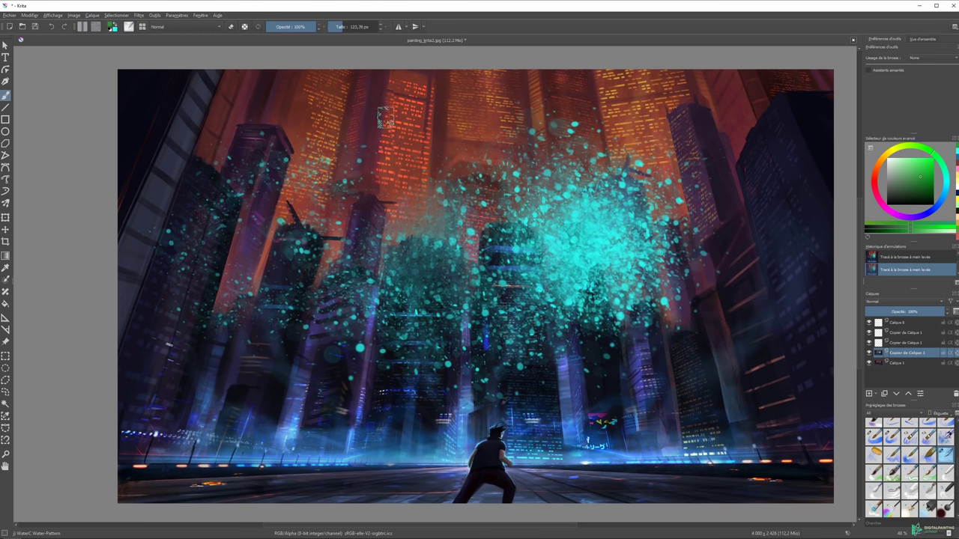
{"action": "left_click", "coordinate": [425, 184], "text": "ctrl"}
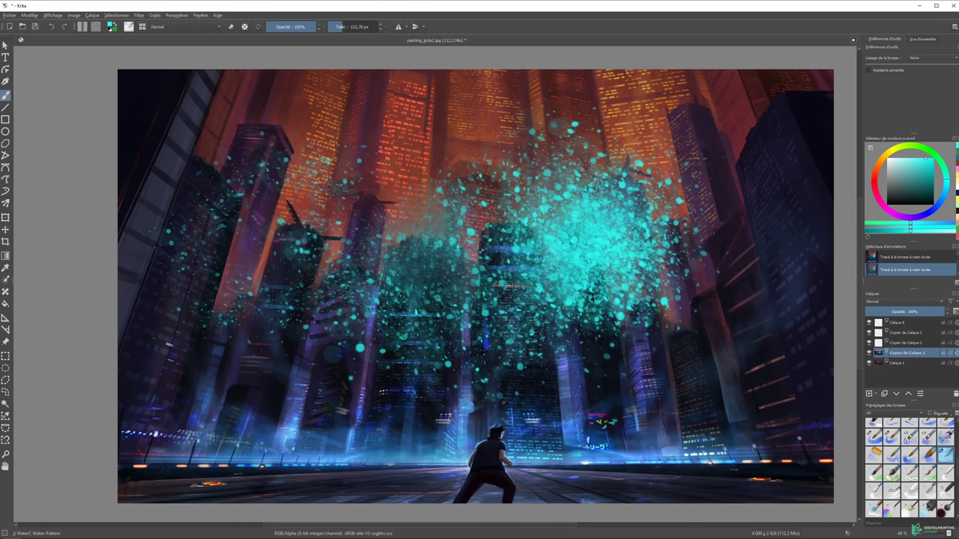
{"action": "scroll", "coordinate": [910, 469], "scroll_direction": "up", "scroll_amount": 1}
Paint big cyan Watercolor Texture clouds around the city, then clear the layer.
{"action": "left_click", "coordinate": [891, 465]}
{"action": "mouse_move", "coordinate": [528, 139]}
{"action": "left_mouse_down"}
{"action": "mouse_move", "coordinate": [633, 158]}
{"action": "mouse_move", "coordinate": [696, 270]}
{"action": "mouse_move", "coordinate": [674, 367]}
{"action": "left_mouse_up"}
{"action": "key", "text": "ctrl+z"}
{"action": "mouse_move", "coordinate": [749, 225]}
{"action": "left_mouse_down"}
{"action": "mouse_move", "coordinate": [711, 142]}
{"action": "mouse_move", "coordinate": [779, 303]}
{"action": "mouse_move", "coordinate": [480, 135]}
{"action": "mouse_move", "coordinate": [225, 210]}
{"action": "left_mouse_up"}
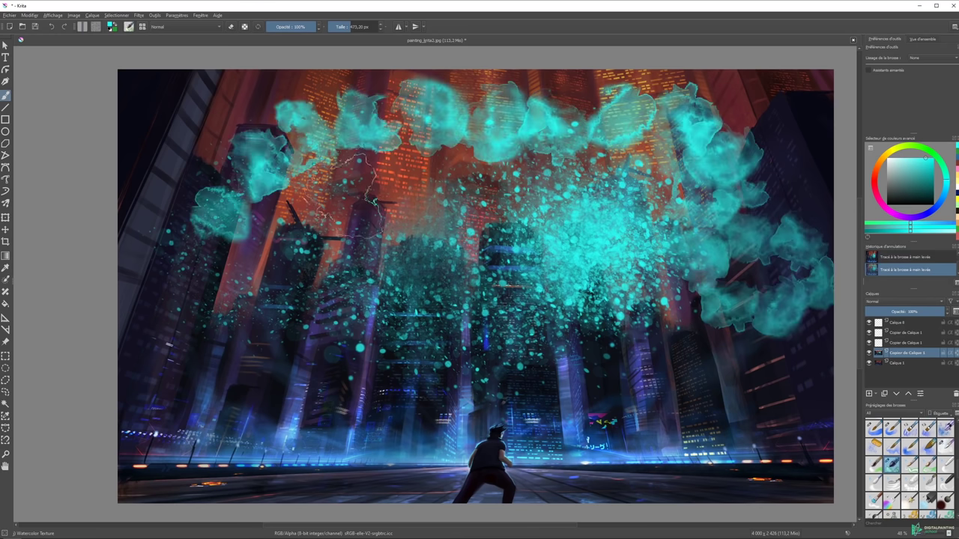
{"action": "mouse_move", "coordinate": [191, 166]}
{"action": "left_mouse_down"}
{"action": "mouse_move", "coordinate": [225, 225]}
{"action": "mouse_move", "coordinate": [254, 314]}
{"action": "mouse_move", "coordinate": [419, 240]}
{"action": "mouse_move", "coordinate": [300, 374]}
{"action": "mouse_move", "coordinate": [525, 434]}
{"action": "mouse_move", "coordinate": [771, 359]}
{"action": "left_mouse_up"}
{"action": "key", "text": "Delete"}
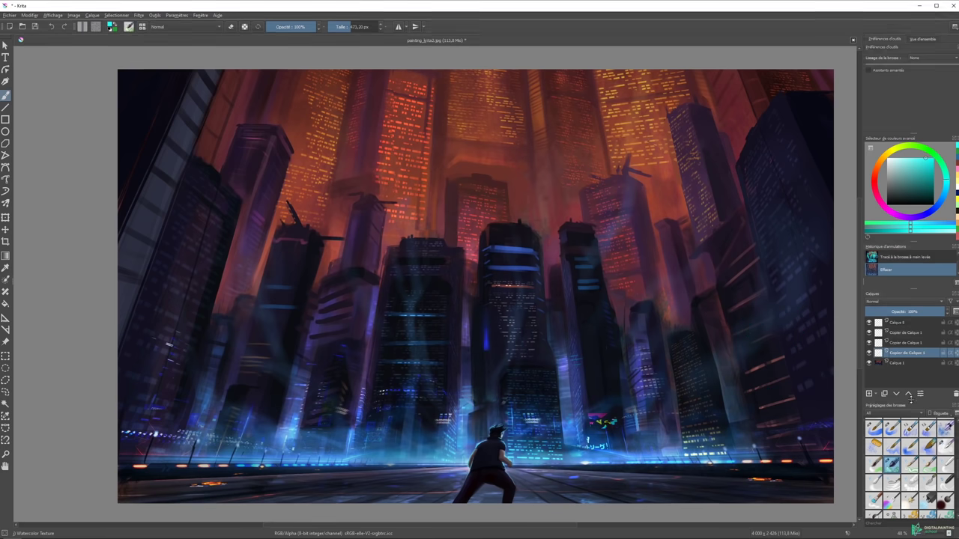
Paint a cyan loop and thin waves with the Waterpaint Hard and Soft Edges brushes.
{"action": "left_click", "coordinate": [908, 465]}
{"action": "mouse_move", "coordinate": [644, 225]}
{"action": "left_mouse_down"}
{"action": "mouse_move", "coordinate": [487, 217]}
{"action": "mouse_move", "coordinate": [416, 240]}
{"action": "mouse_move", "coordinate": [464, 173]}
{"action": "mouse_move", "coordinate": [708, 196]}
{"action": "mouse_move", "coordinate": [648, 247]}
{"action": "left_mouse_up"}
{"action": "left_click", "coordinate": [927, 464]}
{"action": "left_click_drag", "start_coordinate": [614, 281], "coordinate": [678, 293]}
{"action": "mouse_move", "coordinate": [722, 270]}
{"action": "left_mouse_down"}
{"action": "mouse_move", "coordinate": [700, 322]}
{"action": "mouse_move", "coordinate": [629, 326]}
{"action": "mouse_move", "coordinate": [583, 349]}
{"action": "left_mouse_up"}
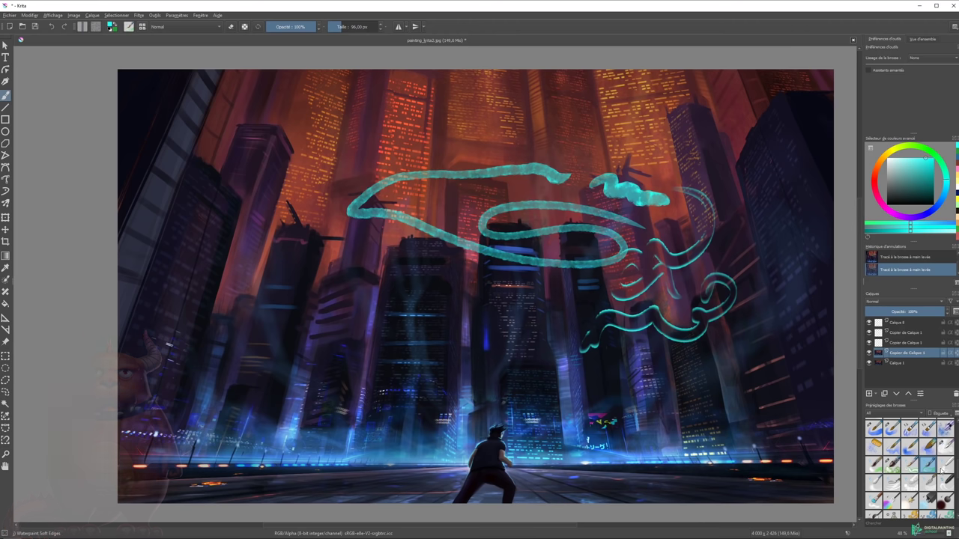
Smudge the cyan strokes and nearby buildings with Blender Basic, shrinking it to about 82 px.
{"action": "left_click", "coordinate": [944, 466]}
{"action": "left_click_drag", "start_coordinate": [638, 302], "coordinate": [592, 293]}
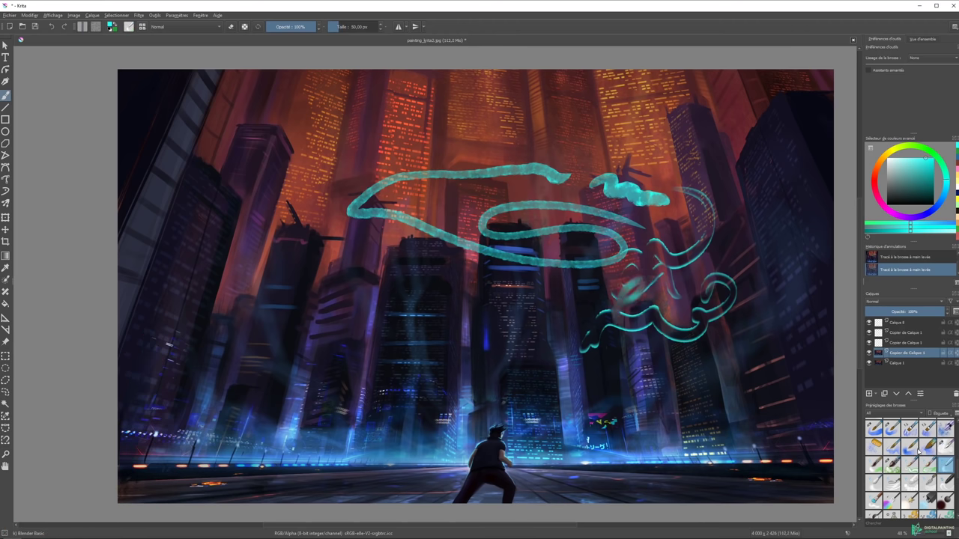
{"action": "mouse_move", "coordinate": [416, 210]}
{"action": "left_mouse_down"}
{"action": "mouse_move", "coordinate": [430, 208]}
{"action": "mouse_move", "coordinate": [366, 213]}
{"action": "mouse_move", "coordinate": [423, 161]}
{"action": "mouse_move", "coordinate": [494, 180]}
{"action": "left_mouse_up"}
{"action": "left_click_drag", "start_coordinate": [521, 98], "coordinate": [538, 129]}
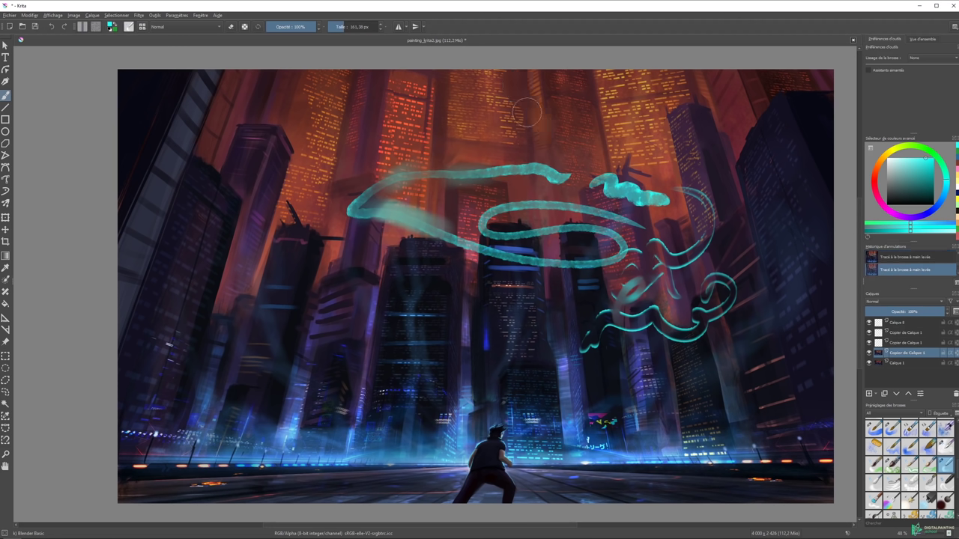
{"action": "key", "text": "bracketleft"}
{"action": "key", "text": "bracketleft"}
{"action": "key", "text": "bracketleft"}
{"action": "left_click_drag", "start_coordinate": [517, 159], "coordinate": [483, 168]}
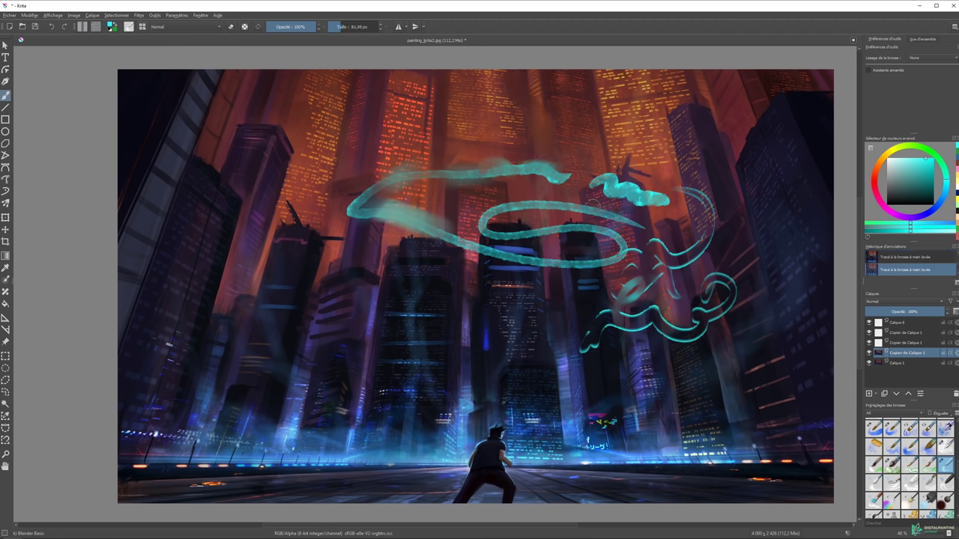
{"action": "left_click_drag", "start_coordinate": [661, 208], "coordinate": [647, 212]}
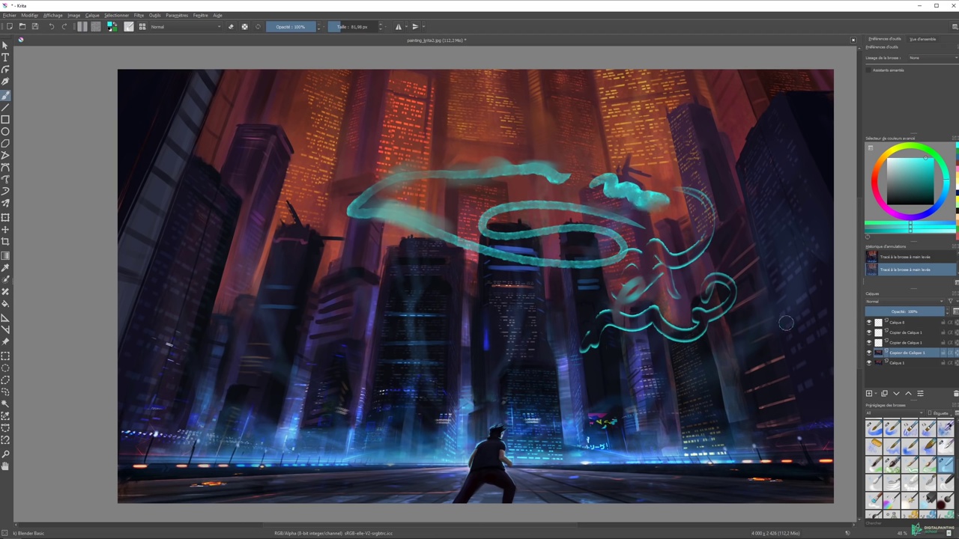
Blur the thin cyan curves on the right with Blender Blur, keeping the blur after undo/redo.
{"action": "left_click", "coordinate": [874, 483]}
{"action": "mouse_move", "coordinate": [704, 193]}
{"action": "left_mouse_down"}
{"action": "mouse_move", "coordinate": [677, 271]}
{"action": "mouse_move", "coordinate": [737, 285]}
{"action": "mouse_move", "coordinate": [704, 341]}
{"action": "left_mouse_up"}
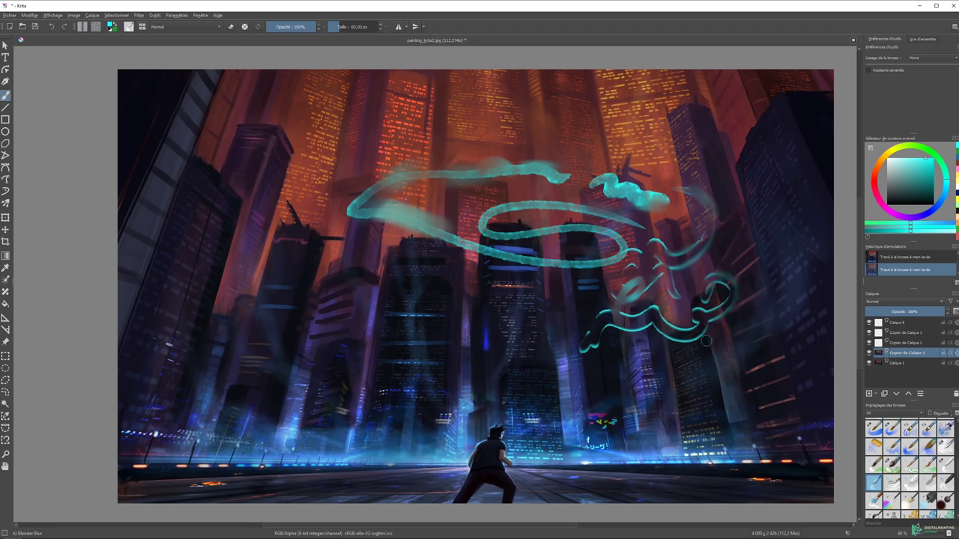
{"action": "left_click", "coordinate": [891, 483]}
{"action": "key", "text": "ctrl+z"}
{"action": "key", "text": "ctrl+shift+z"}
{"action": "key", "text": "ctrl+z"}
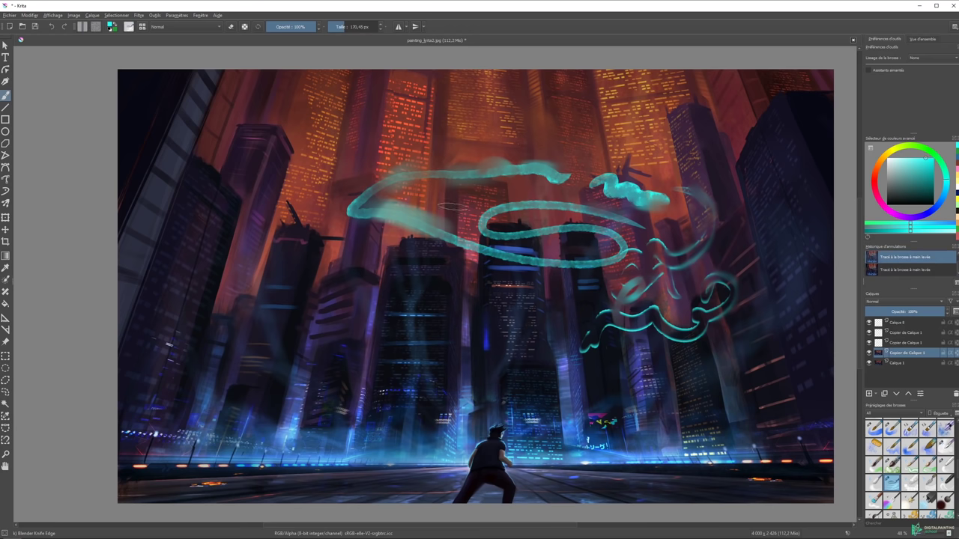
{"action": "key", "text": "ctrl+shift+z"}
{"action": "key", "text": "ctrl+z"}
{"action": "key", "text": "ctrl+shift+z"}
Draw long dark Blender Knife Edge curves across the upper sky.
{"action": "mouse_move", "coordinate": [388, 137]}
{"action": "left_mouse_down"}
{"action": "mouse_move", "coordinate": [283, 136]}
{"action": "mouse_move", "coordinate": [383, 168]}
{"action": "mouse_move", "coordinate": [277, 200]}
{"action": "mouse_move", "coordinate": [275, 241]}
{"action": "left_mouse_up"}
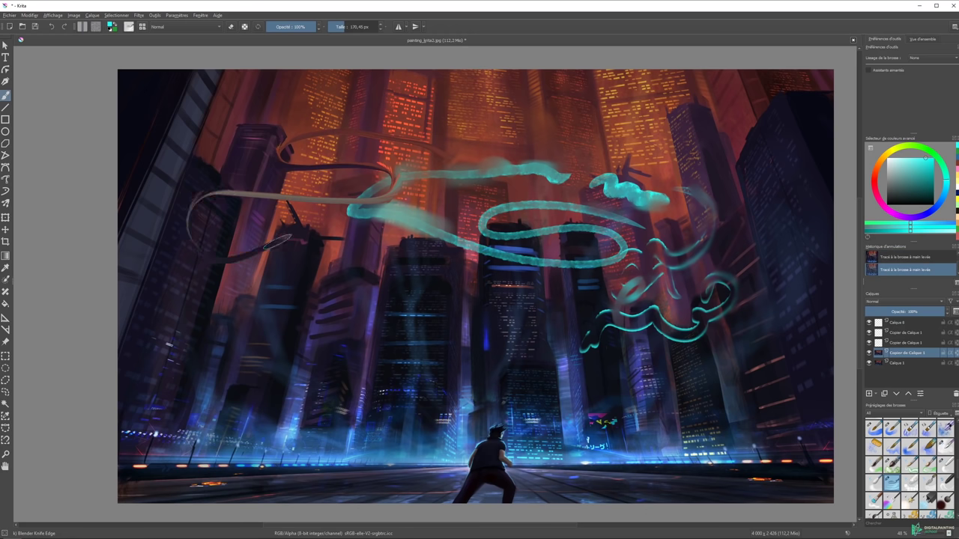
{"action": "key", "text": "ctrl+z"}
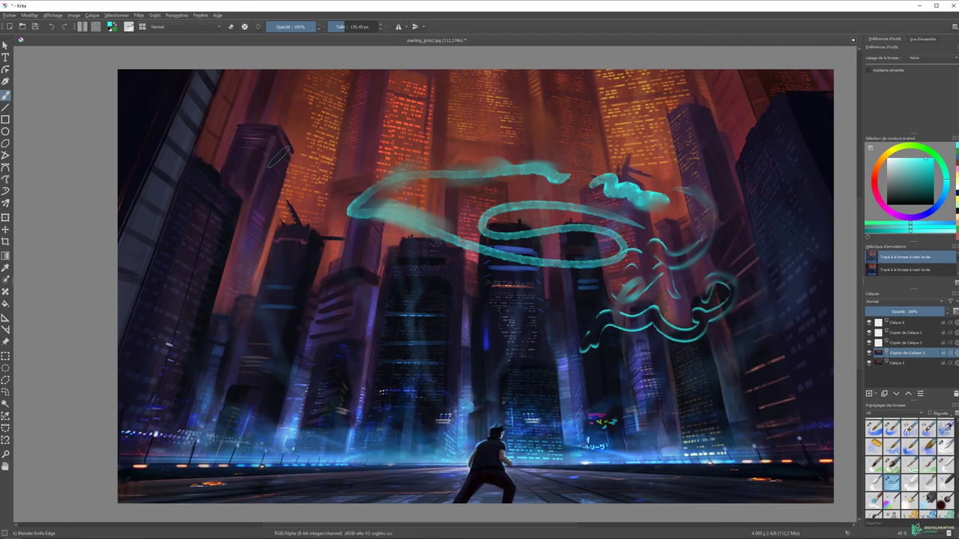
{"action": "key", "text": "ctrl+shift+z"}
{"action": "mouse_move", "coordinate": [290, 144]}
{"action": "left_mouse_down"}
{"action": "mouse_move", "coordinate": [346, 116]}
{"action": "mouse_move", "coordinate": [626, 113]}
{"action": "mouse_move", "coordinate": [758, 99]}
{"action": "mouse_move", "coordinate": [782, 159]}
{"action": "left_mouse_up"}
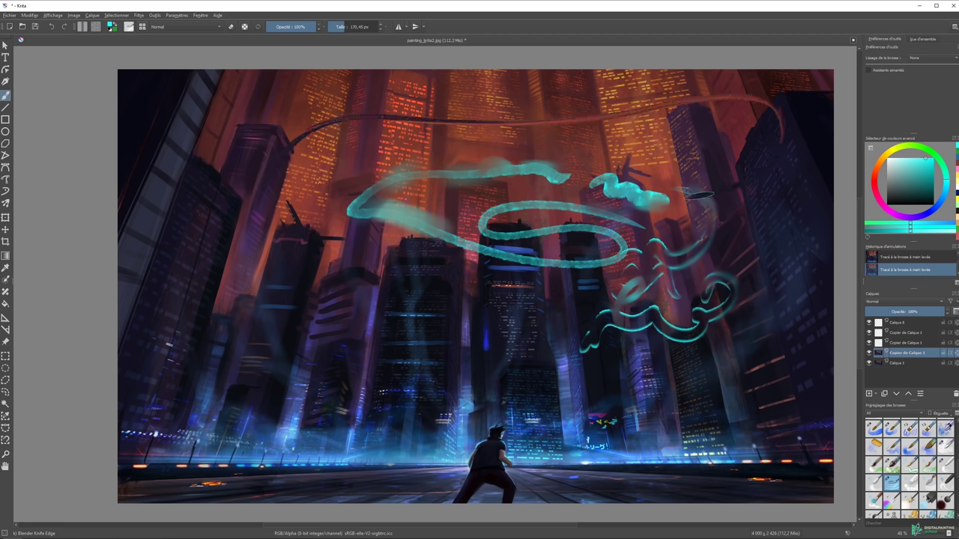
{"action": "left_click_drag", "start_coordinate": [713, 197], "coordinate": [271, 259]}
{"action": "left_click", "coordinate": [911, 483]}
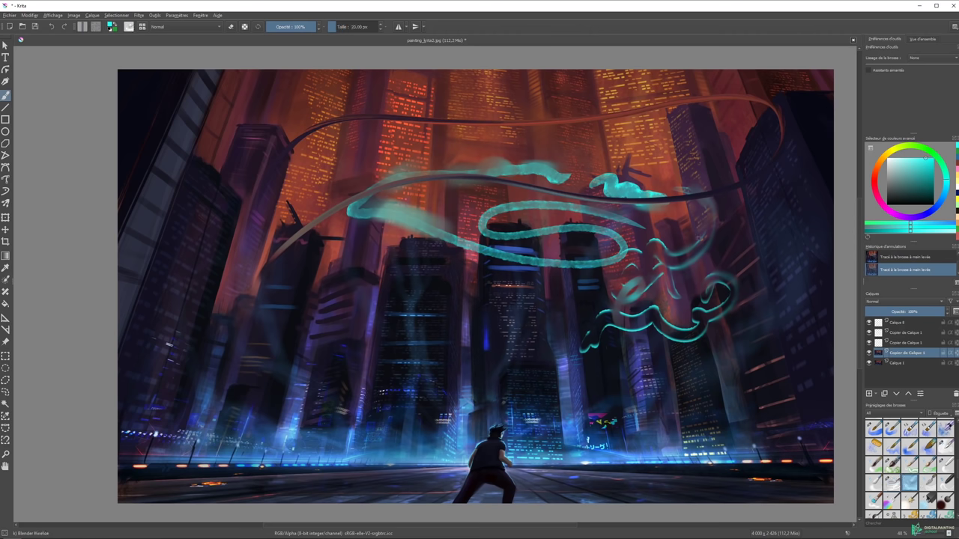
Pixelize the left buildings and lower city with Blender Pixelize, shrinking it to 95 then 55 px.
{"action": "key", "text": "/"}
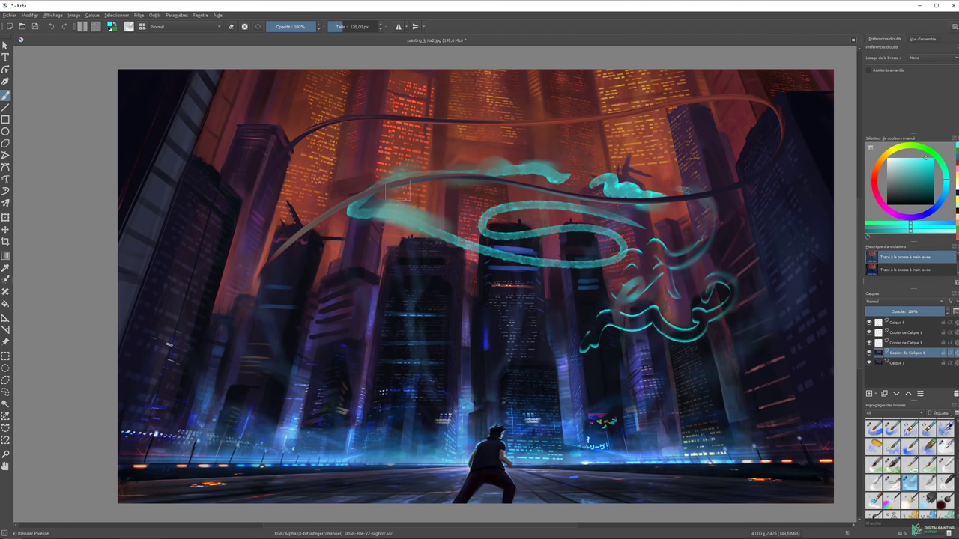
{"action": "mouse_move", "coordinate": [288, 153]}
{"action": "left_mouse_down"}
{"action": "mouse_move", "coordinate": [267, 143]}
{"action": "mouse_move", "coordinate": [311, 394]}
{"action": "mouse_move", "coordinate": [642, 349]}
{"action": "left_mouse_up"}
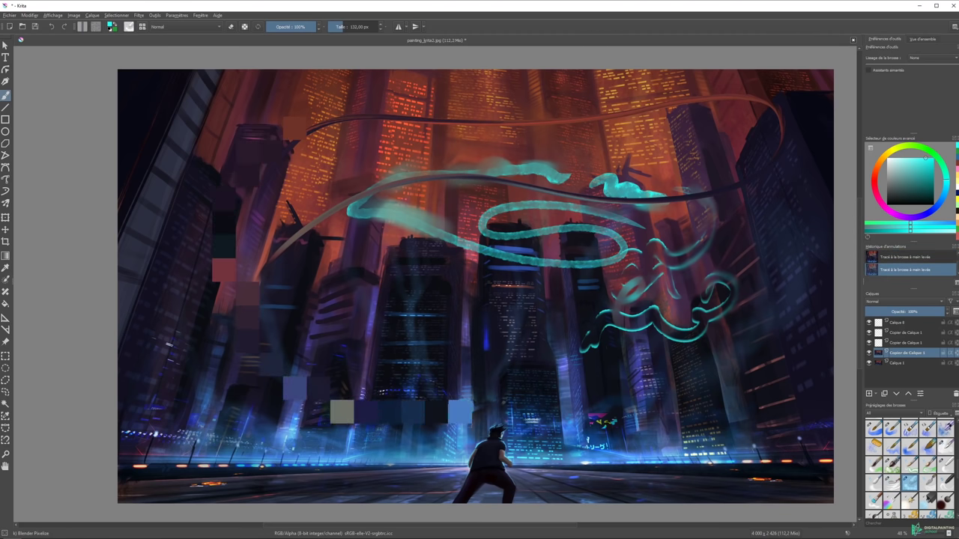
{"action": "key", "text": "bracketleft"}
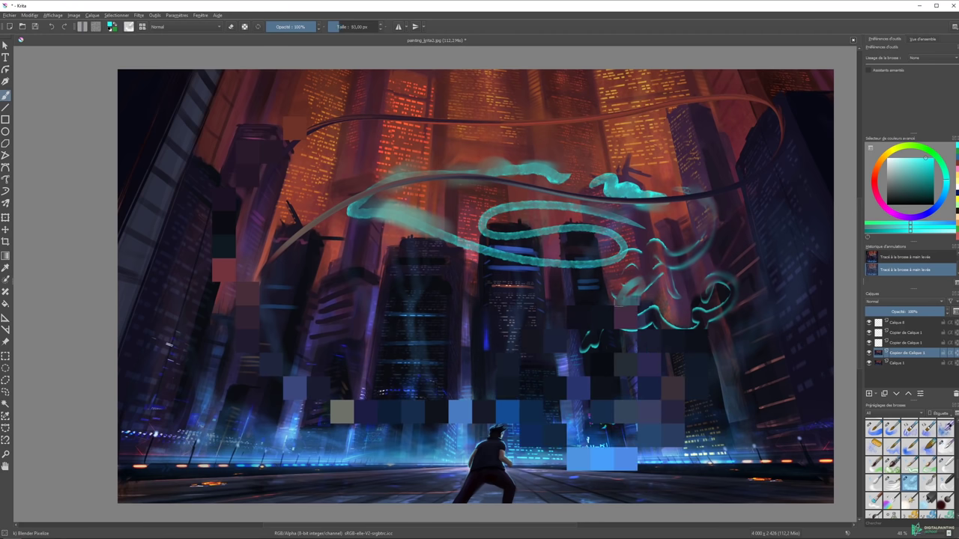
{"action": "mouse_move", "coordinate": [642, 349]}
{"action": "left_mouse_down"}
{"action": "mouse_move", "coordinate": [647, 242]}
{"action": "mouse_move", "coordinate": [560, 217]}
{"action": "mouse_move", "coordinate": [699, 204]}
{"action": "left_mouse_up"}
{"action": "key", "text": "bracketleft"}
{"action": "key", "text": "bracketleft"}
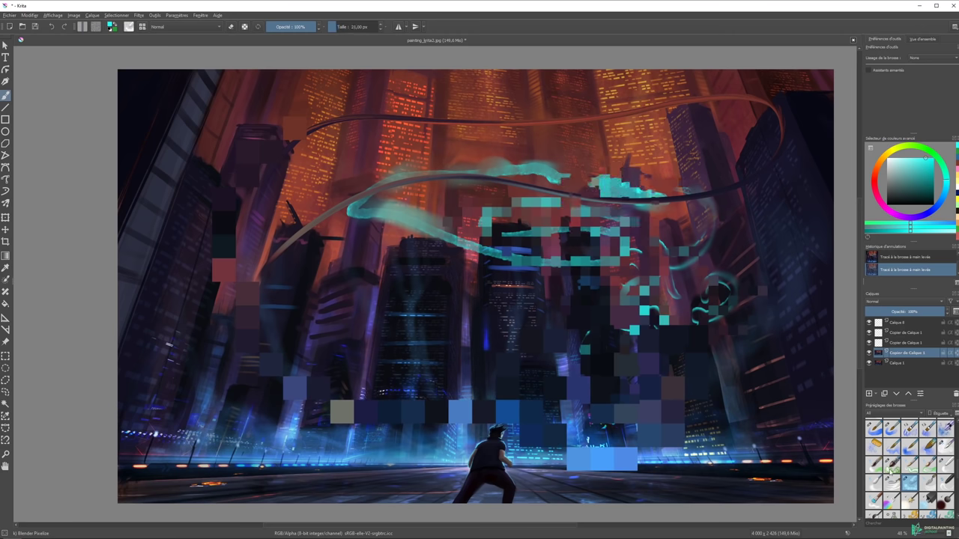
Test Blender Rake strokes across the upper sky, undoing each one.
{"action": "left_click", "coordinate": [927, 482]}
{"action": "left_click_drag", "start_coordinate": [701, 200], "coordinate": [382, 135]}
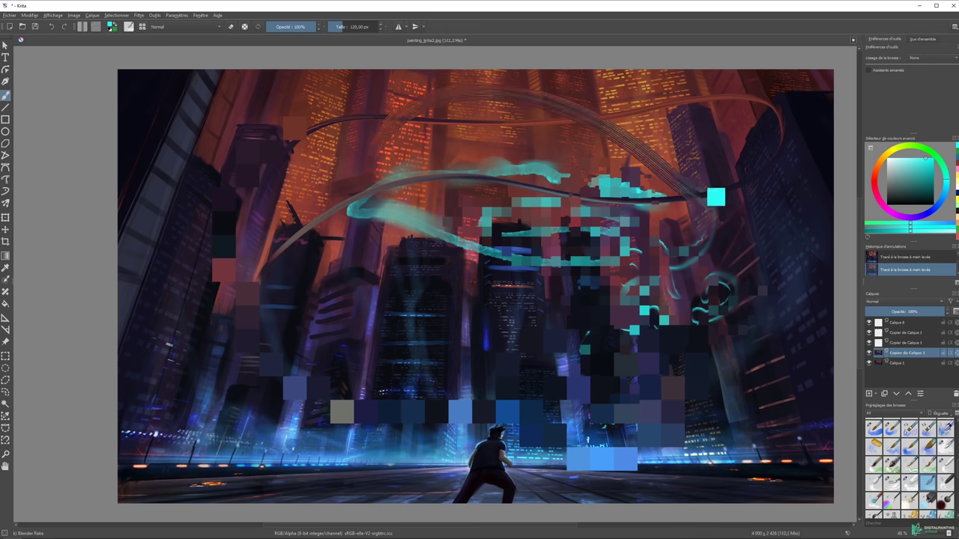
{"action": "key", "text": "ctrl+z"}
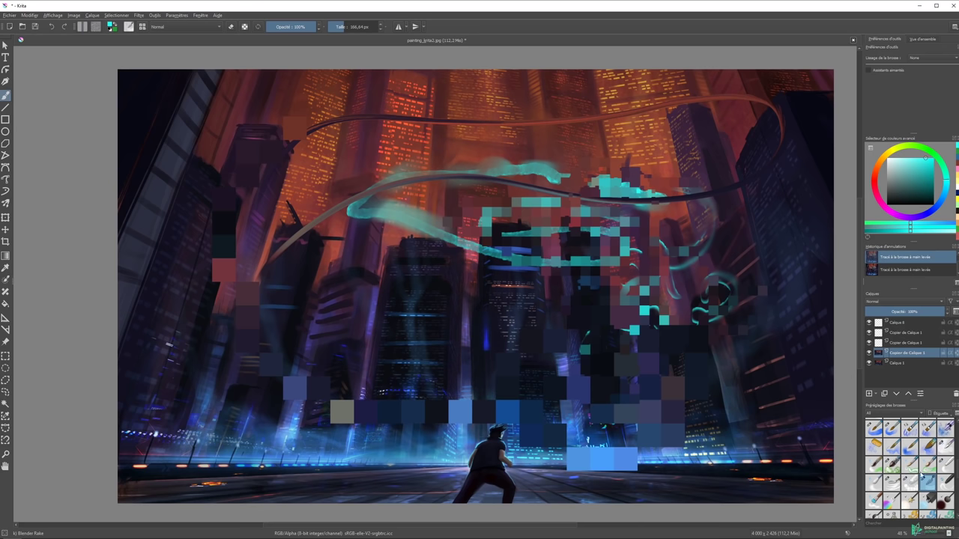
{"action": "left_click_drag", "start_coordinate": [700, 176], "coordinate": [375, 174]}
{"action": "key", "text": "ctrl+z"}
{"action": "mouse_move", "coordinate": [674, 174]}
{"action": "left_mouse_down"}
{"action": "mouse_move", "coordinate": [528, 183]}
{"action": "mouse_move", "coordinate": [599, 93]}
{"action": "left_mouse_up"}
{"action": "key", "text": "ctrl+z"}
Try shorter and looping rake strokes, undo them, and keep a faint rake arc.
{"action": "key", "text": "ctrl+z"}
{"action": "left_click_drag", "start_coordinate": [524, 180], "coordinate": [584, 137]}
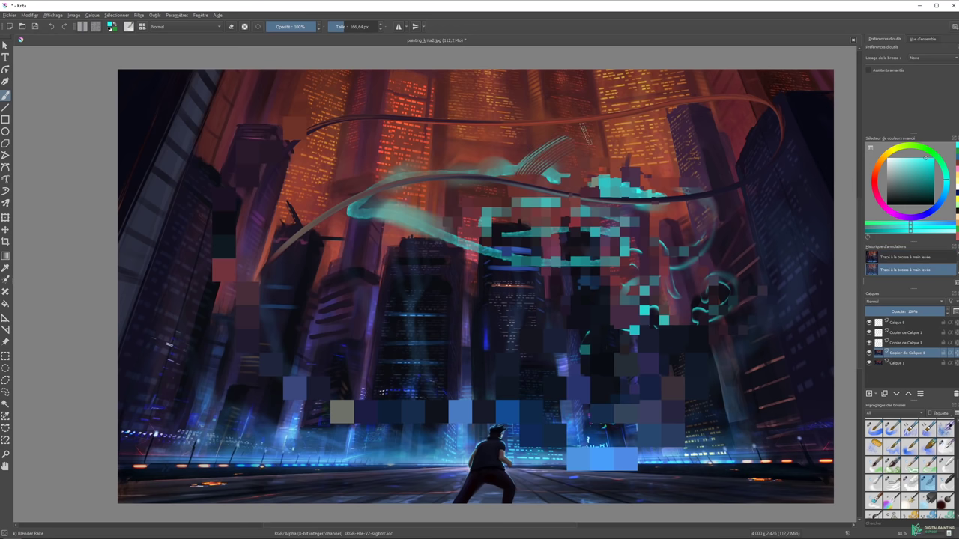
{"action": "key", "text": "ctrl+z"}
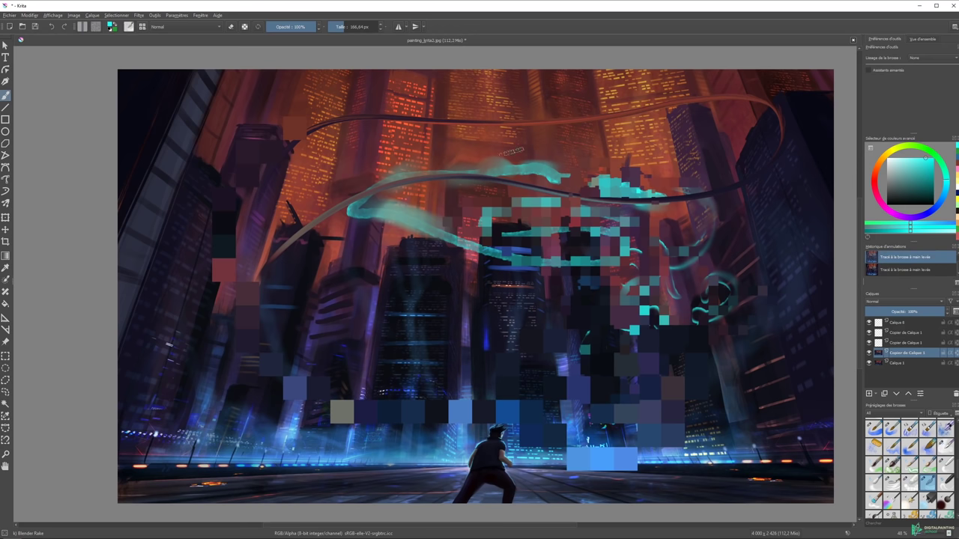
{"action": "mouse_move", "coordinate": [449, 154]}
{"action": "left_mouse_down"}
{"action": "mouse_move", "coordinate": [337, 404]}
{"action": "mouse_move", "coordinate": [621, 248]}
{"action": "left_mouse_up"}
{"action": "key", "text": "ctrl+z"}
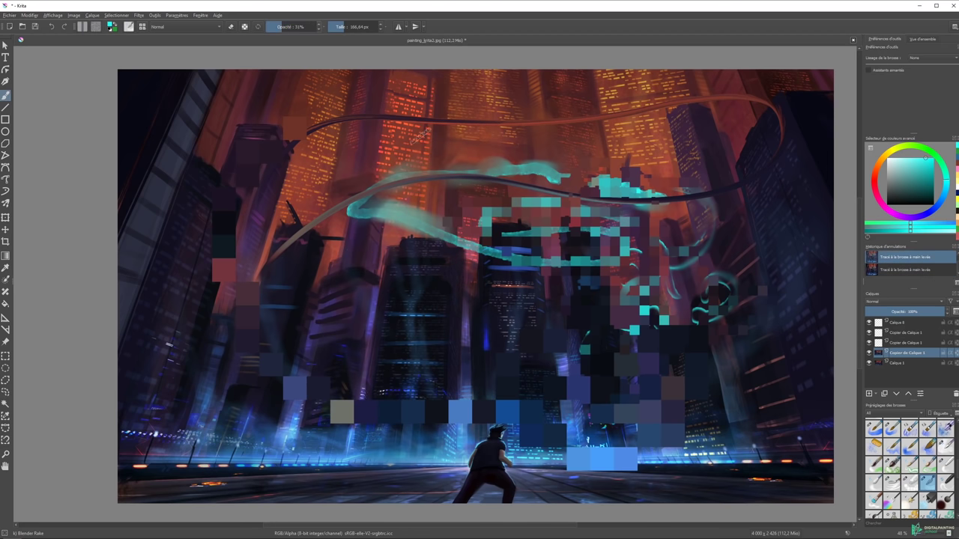
{"action": "left_click_drag", "start_coordinate": [420, 136], "coordinate": [337, 226]}
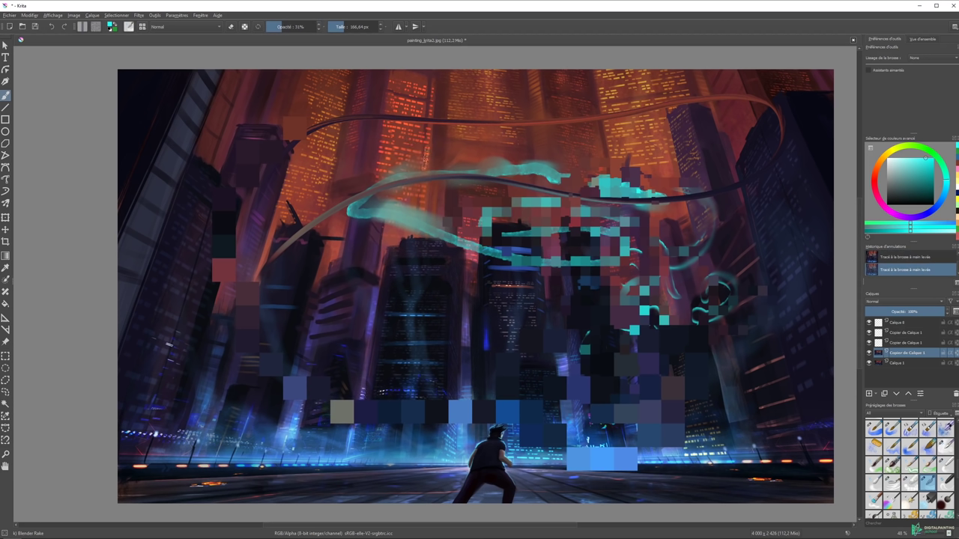
{"action": "scroll", "coordinate": [373, 148], "scroll_direction": "down", "scroll_amount": 2}
Rake a ribbed texture along the dark sky arc, then zoom out to show the whole painting.
{"action": "left_click_drag", "start_coordinate": [319, 112], "coordinate": [327, 186]}
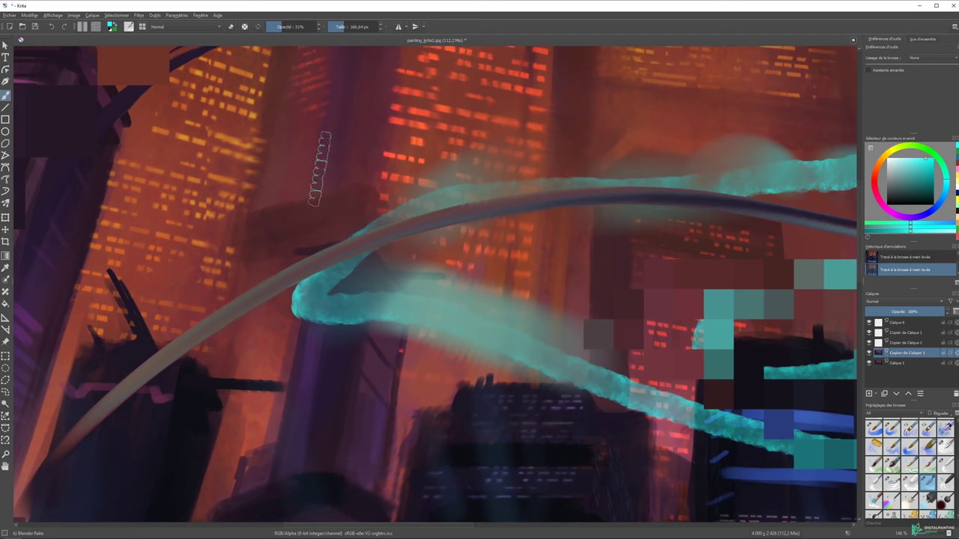
{"action": "left_click_drag", "start_coordinate": [528, 210], "coordinate": [674, 194]}
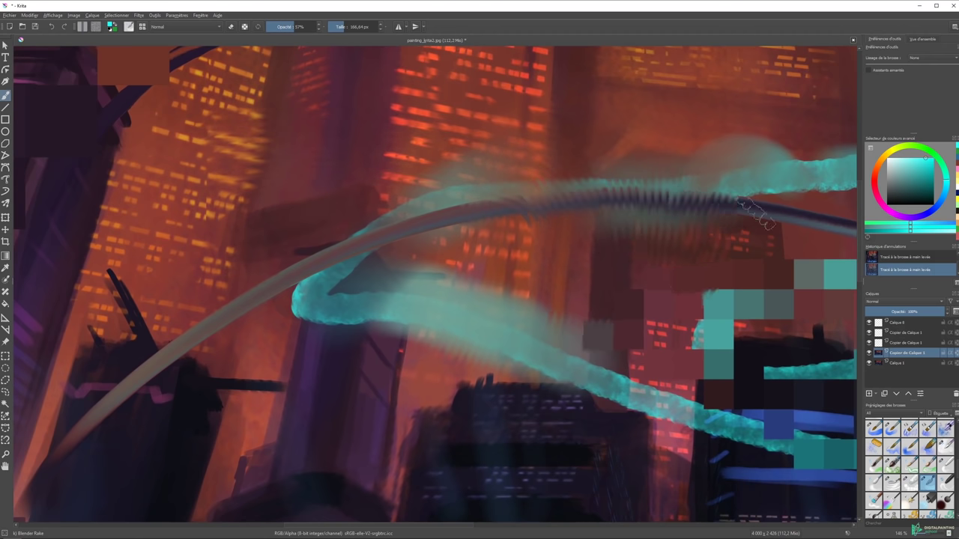
{"action": "scroll", "coordinate": [629, 251], "scroll_direction": "up", "scroll_amount": 1}
{"action": "scroll", "coordinate": [629, 251], "scroll_direction": "down", "scroll_amount": 3}
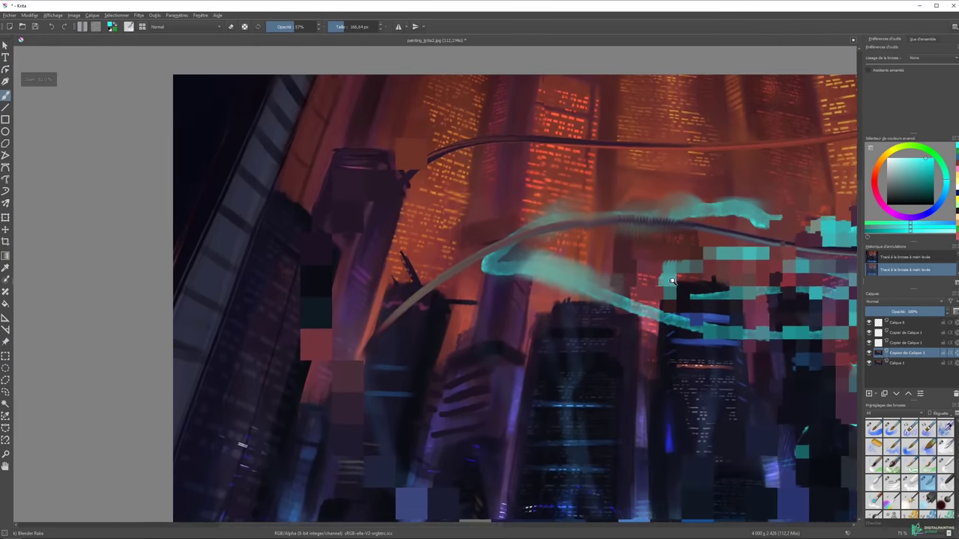
{"action": "scroll", "coordinate": [644, 253], "scroll_direction": "down", "scroll_amount": 1}
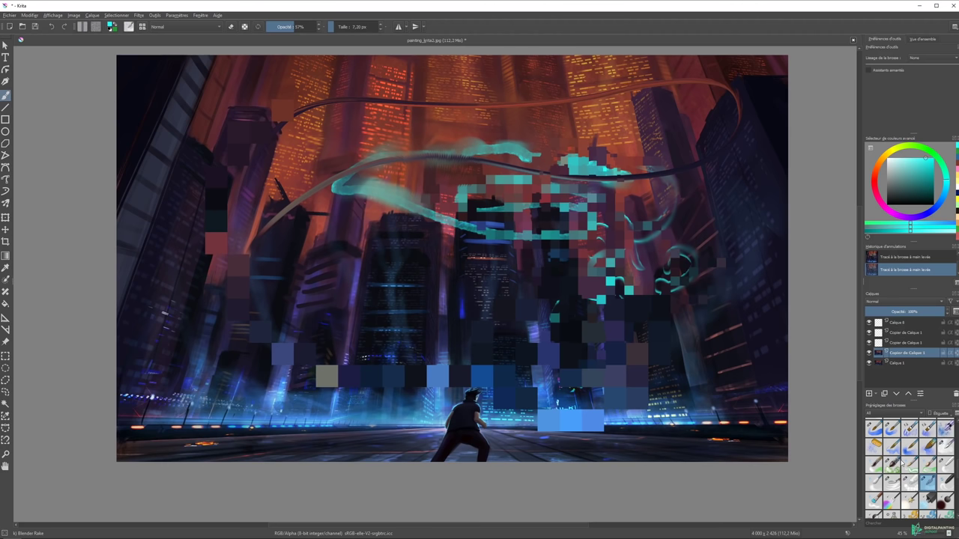
{"action": "scroll", "coordinate": [953, 485], "scroll_direction": "down", "scroll_amount": 2}
{"action": "scroll", "coordinate": [953, 486], "scroll_direction": "down", "scroll_amount": 2}
{"action": "scroll", "coordinate": [953, 485], "scroll_direction": "down", "scroll_amount": 2}
{"action": "scroll", "coordinate": [953, 485], "scroll_direction": "down", "scroll_amount": 2}
{"action": "scroll", "coordinate": [953, 485], "scroll_direction": "down", "scroll_amount": 2}
{"action": "scroll", "coordinate": [953, 483], "scroll_direction": "down", "scroll_amount": 2}
{"action": "scroll", "coordinate": [951, 480], "scroll_direction": "down", "scroll_amount": 2}
{"action": "scroll", "coordinate": [948, 477], "scroll_direction": "down", "scroll_amount": 2}
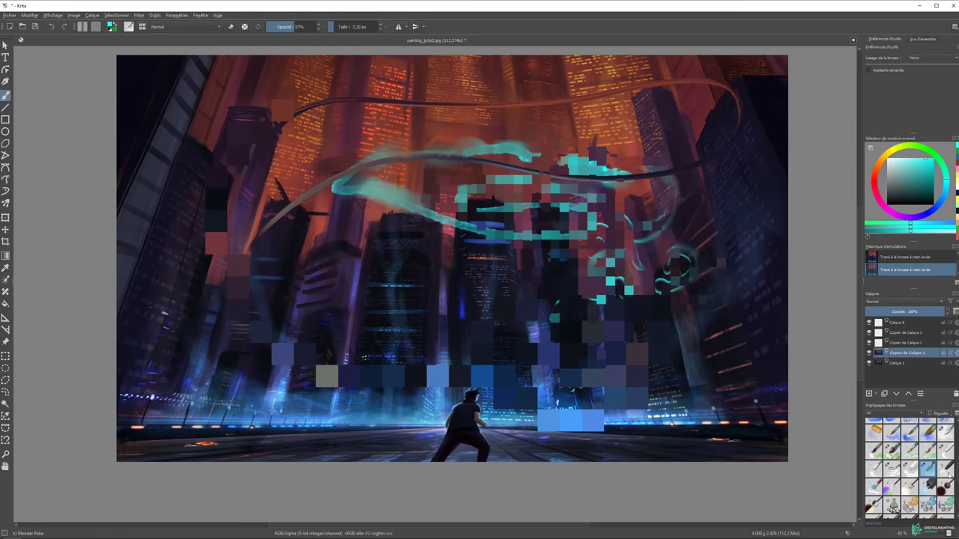
{"action": "right_click", "coordinate": [927, 470]}
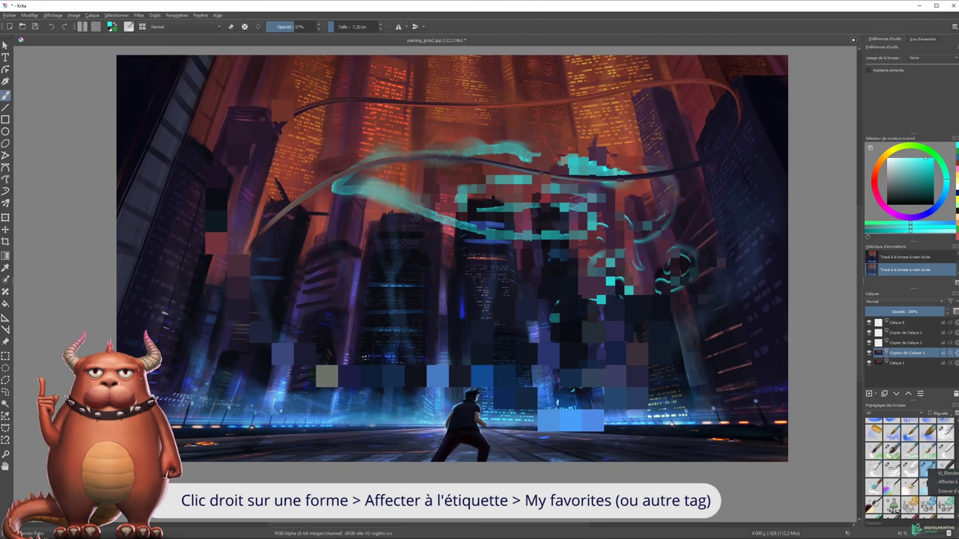
{"action": "left_click", "coordinate": [945, 481]}
{"action": "mouse_move", "coordinate": [898, 405]}
{"action": "left_mouse_down"}
{"action": "mouse_move", "coordinate": [931, 403]}
{"action": "mouse_move", "coordinate": [588, 177]}
{"action": "left_mouse_up"}
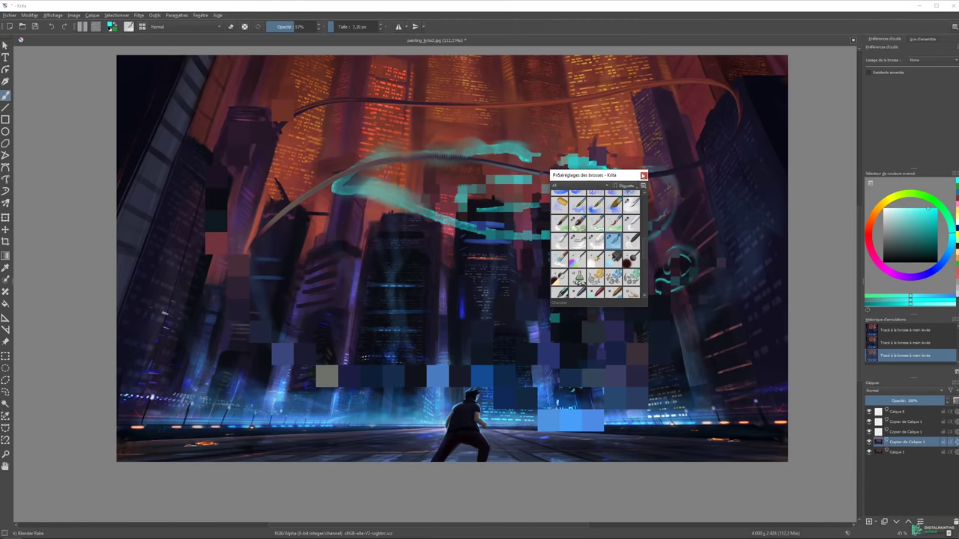
{"action": "right_click", "coordinate": [614, 244]}
{"action": "mouse_move", "coordinate": [644, 255]}
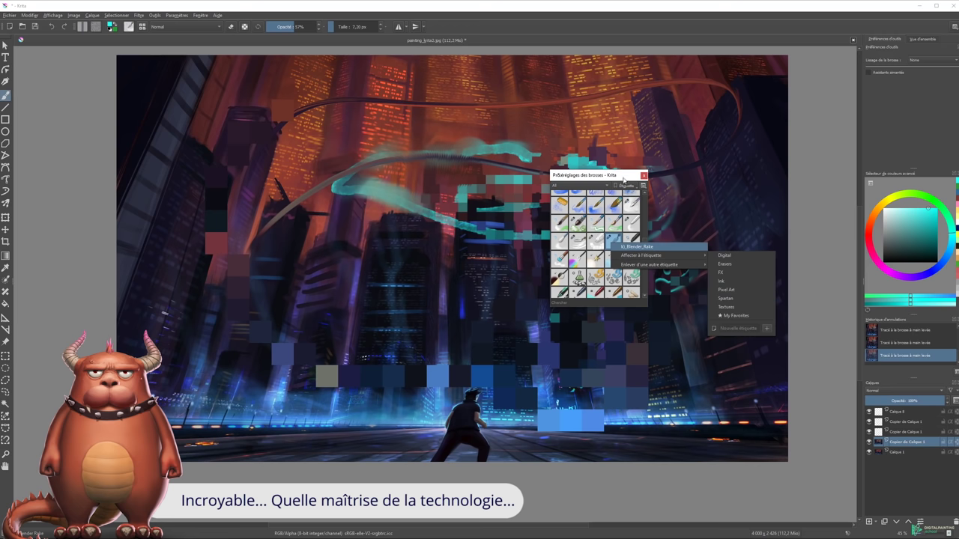
{"action": "left_click", "coordinate": [626, 181]}
{"action": "left_click", "coordinate": [633, 185]}
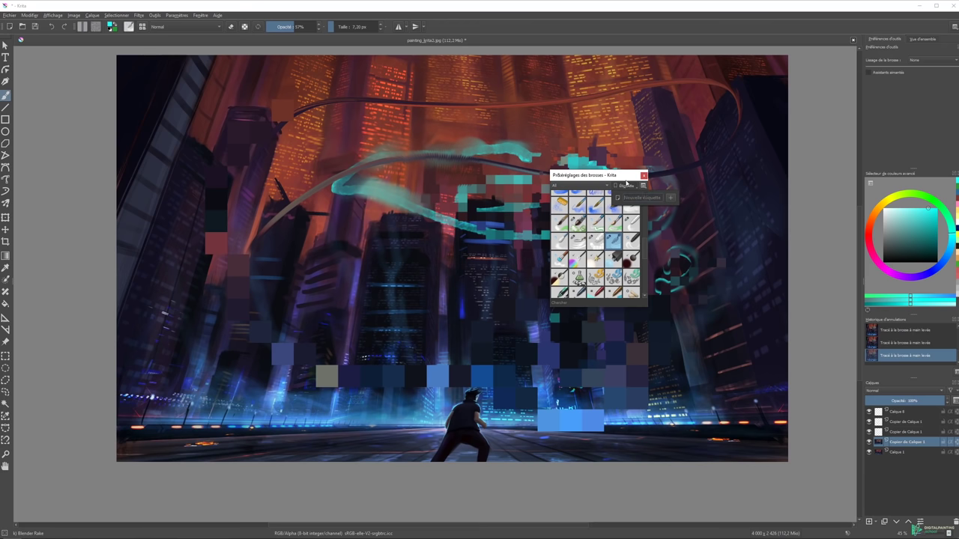
{"action": "right_click", "coordinate": [615, 240]}
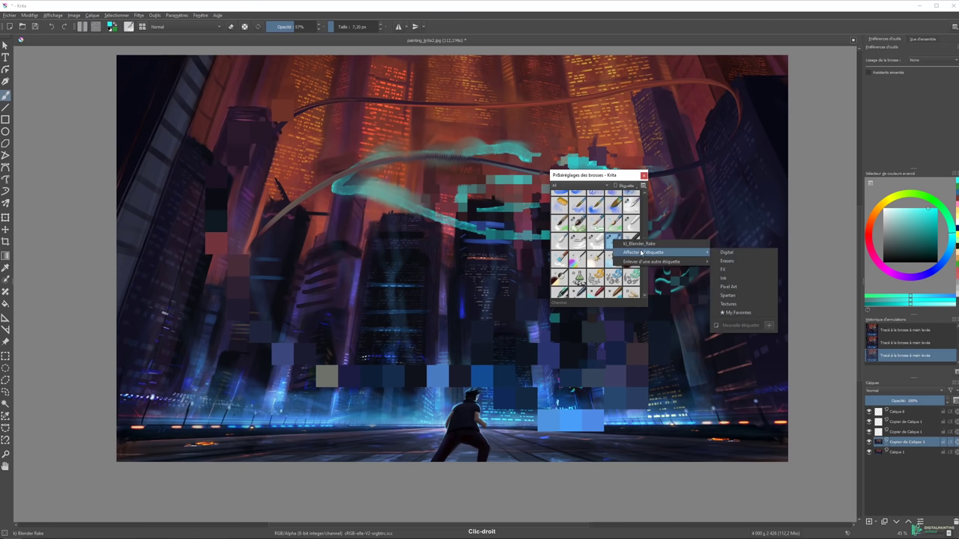
{"action": "left_click", "coordinate": [726, 295]}
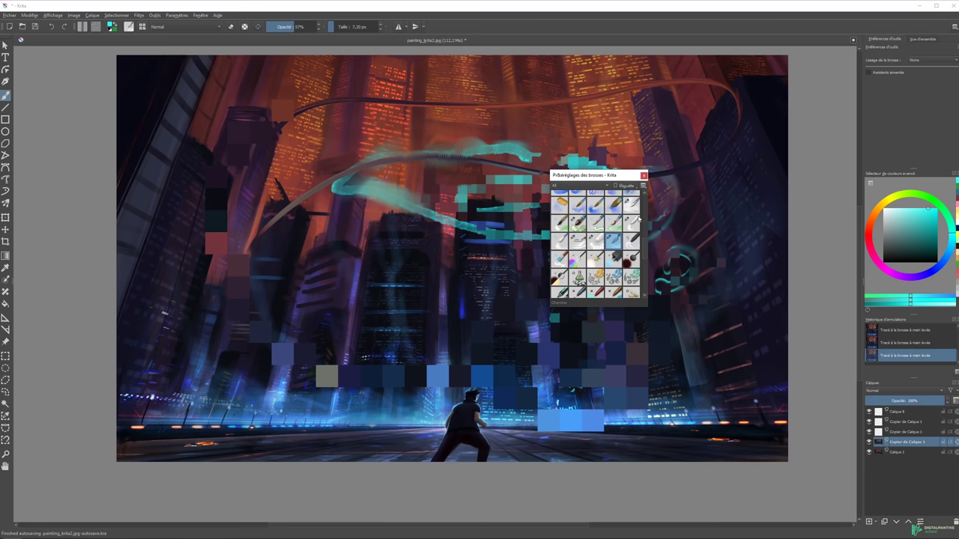
{"action": "left_click", "coordinate": [576, 185]}
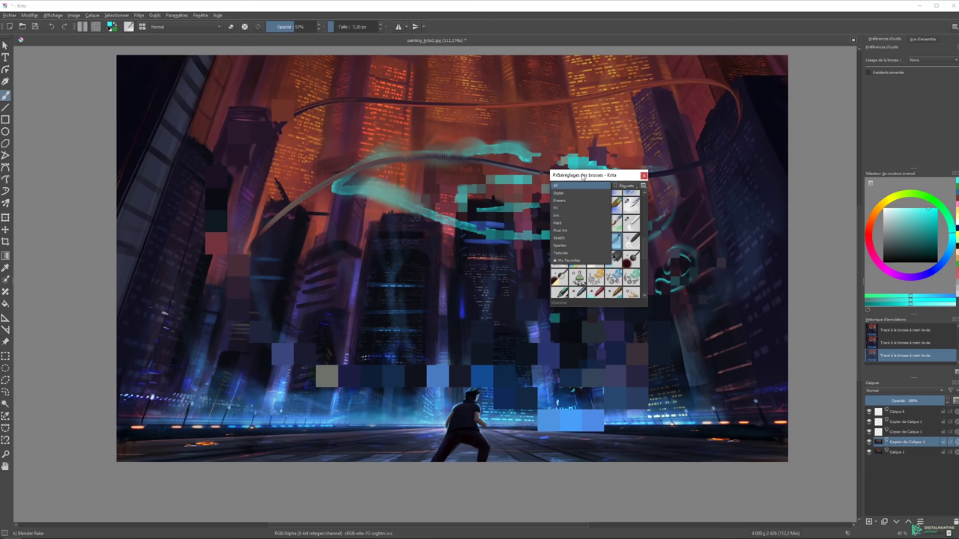
{"action": "left_click", "coordinate": [581, 185]}
{"action": "scroll", "coordinate": [643, 243], "scroll_direction": "down", "scroll_amount": 1}
{"action": "scroll", "coordinate": [642, 244], "scroll_direction": "down", "scroll_amount": 1}
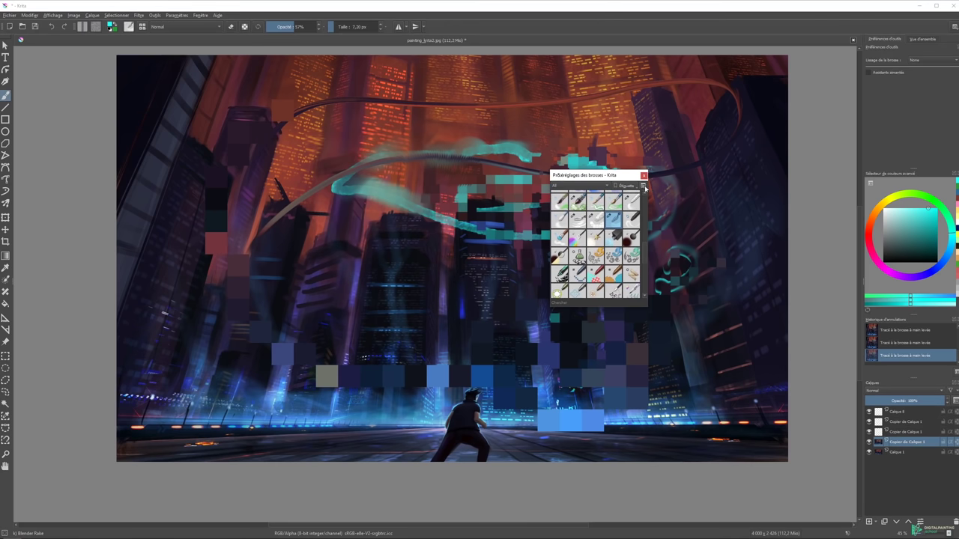
{"action": "left_click_drag", "start_coordinate": [601, 177], "coordinate": [910, 517]}
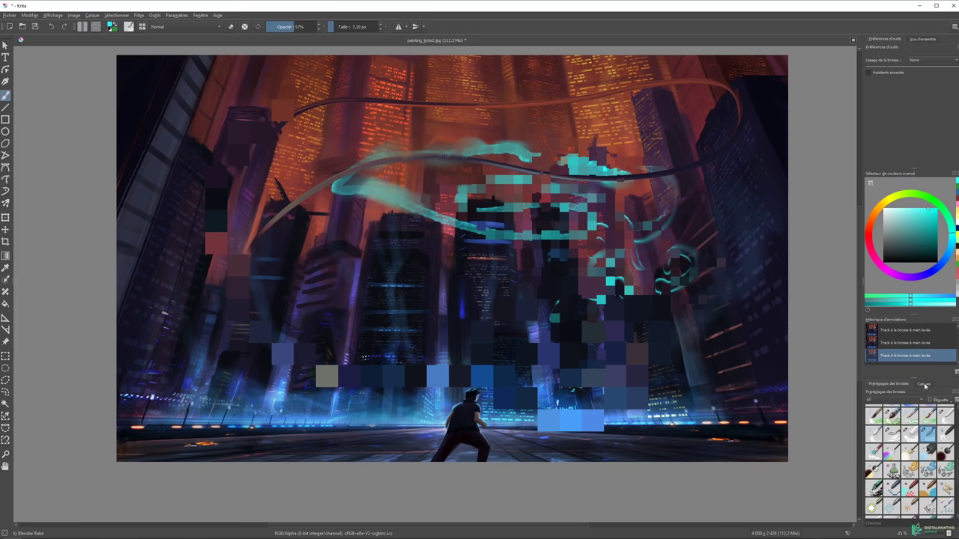
{"action": "left_click", "coordinate": [925, 384]}
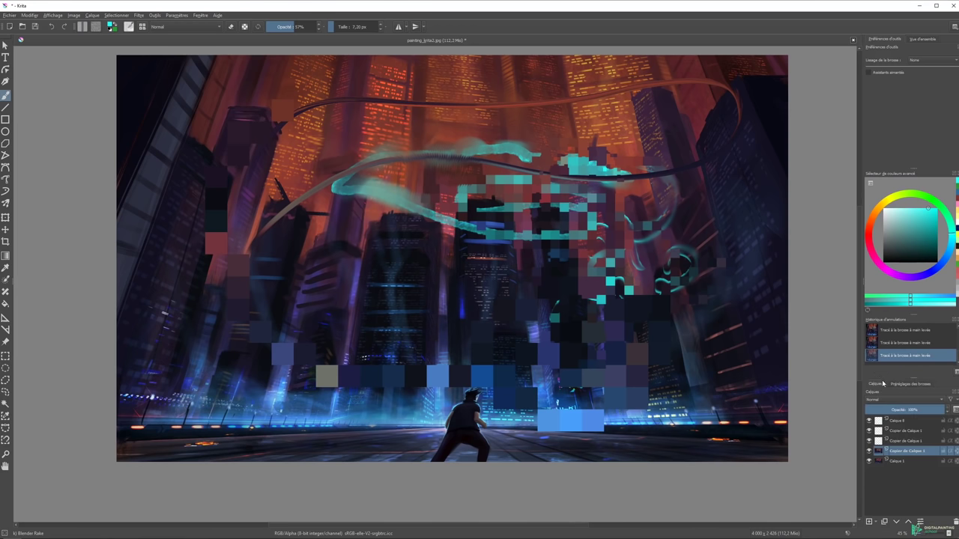
{"action": "mouse_move", "coordinate": [955, 395]}
{"action": "left_mouse_down"}
{"action": "mouse_move", "coordinate": [904, 397]}
{"action": "mouse_move", "coordinate": [908, 376]}
{"action": "mouse_move", "coordinate": [878, 433]}
{"action": "mouse_move", "coordinate": [879, 371]}
{"action": "left_mouse_up"}
Undo the cyan stroke and tint the upper sky violet with the Adjust Color brush.
{"action": "left_click", "coordinate": [890, 430]}
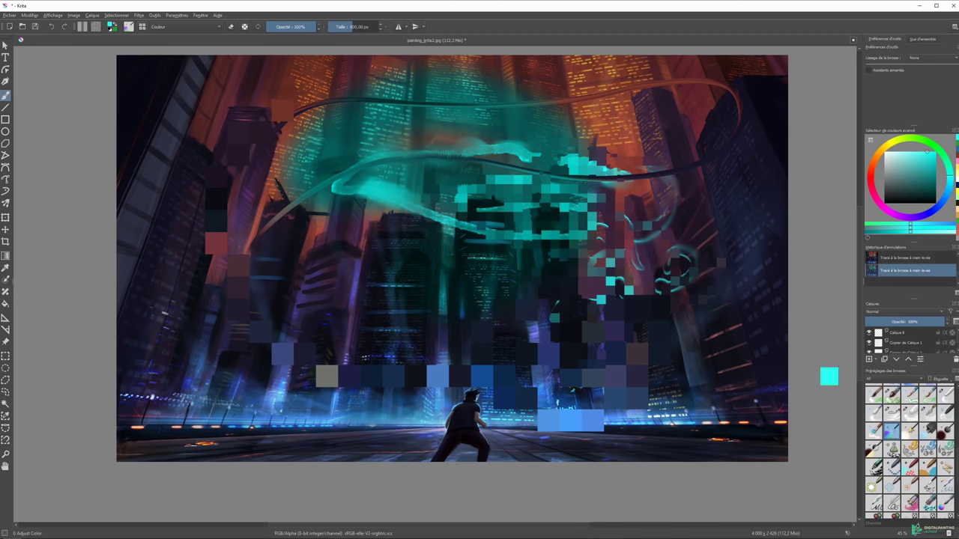
{"action": "key", "text": "ctrl+z"}
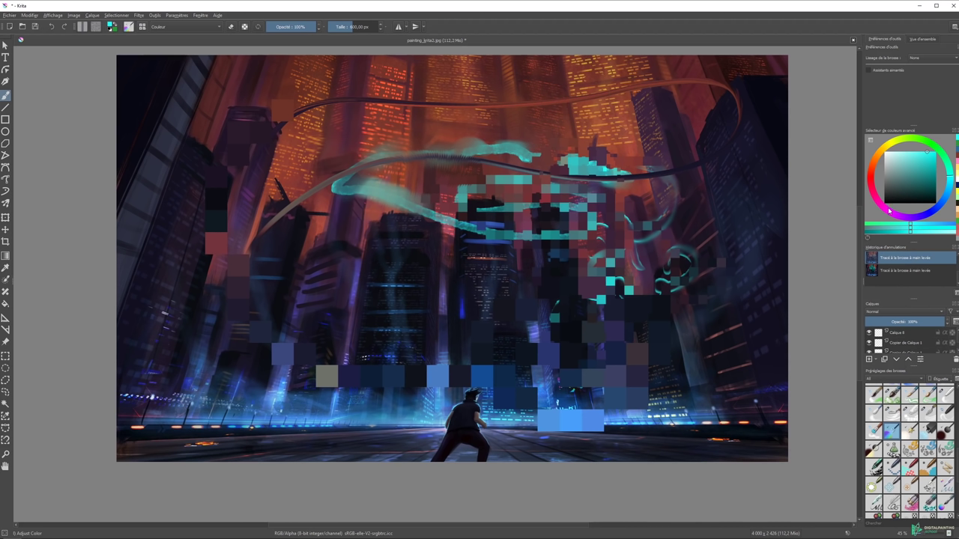
{"action": "left_click_drag", "start_coordinate": [889, 211], "coordinate": [910, 219]}
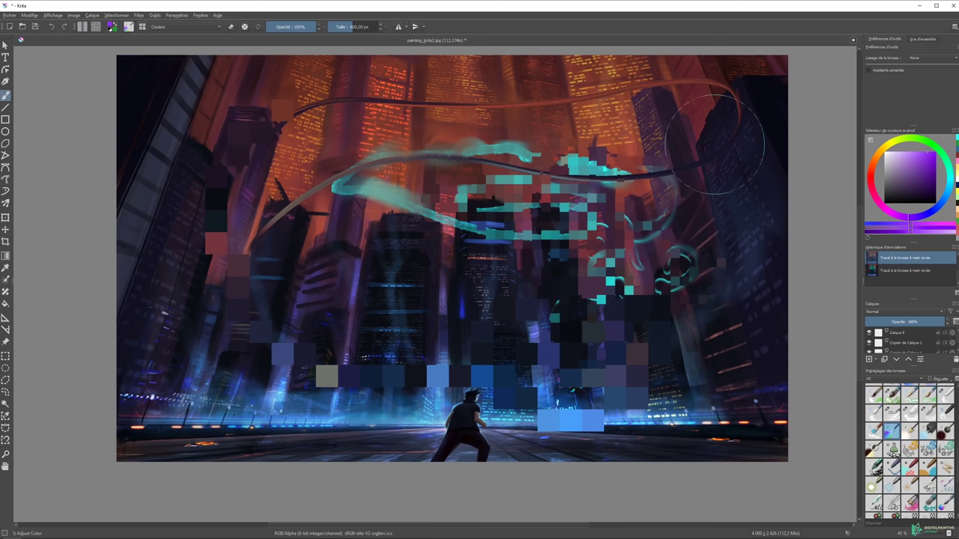
{"action": "left_click_drag", "start_coordinate": [697, 113], "coordinate": [239, 150]}
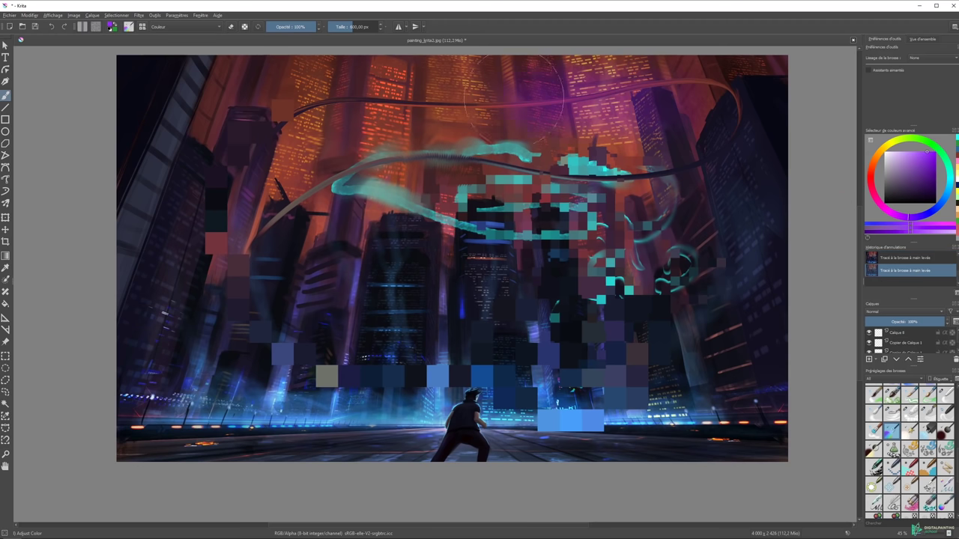
{"action": "left_click_drag", "start_coordinate": [643, 161], "coordinate": [609, 120]}
Repaint the top sky in muted, saturated, then greyish purple shades.
{"action": "left_click", "coordinate": [901, 160]}
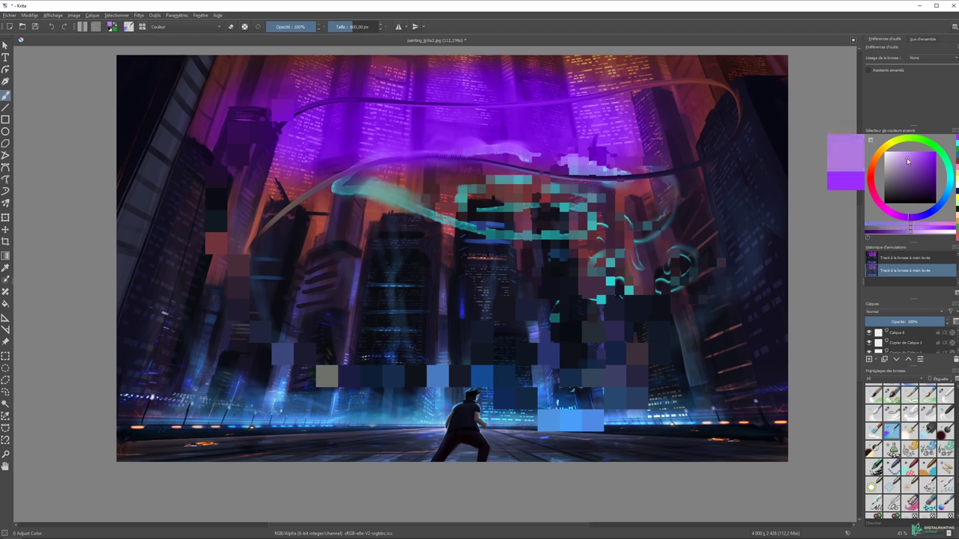
{"action": "left_click_drag", "start_coordinate": [539, 68], "coordinate": [270, 112]}
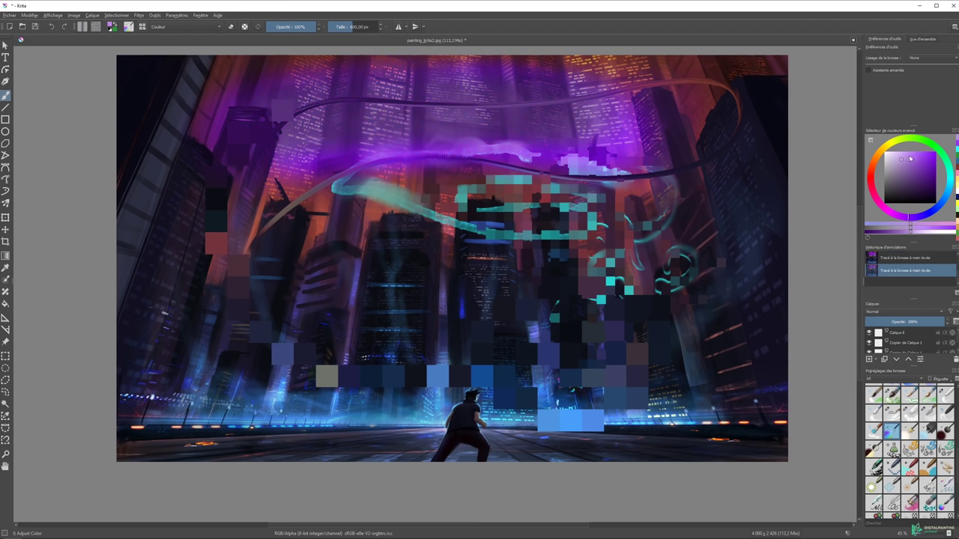
{"action": "left_click", "coordinate": [899, 153]}
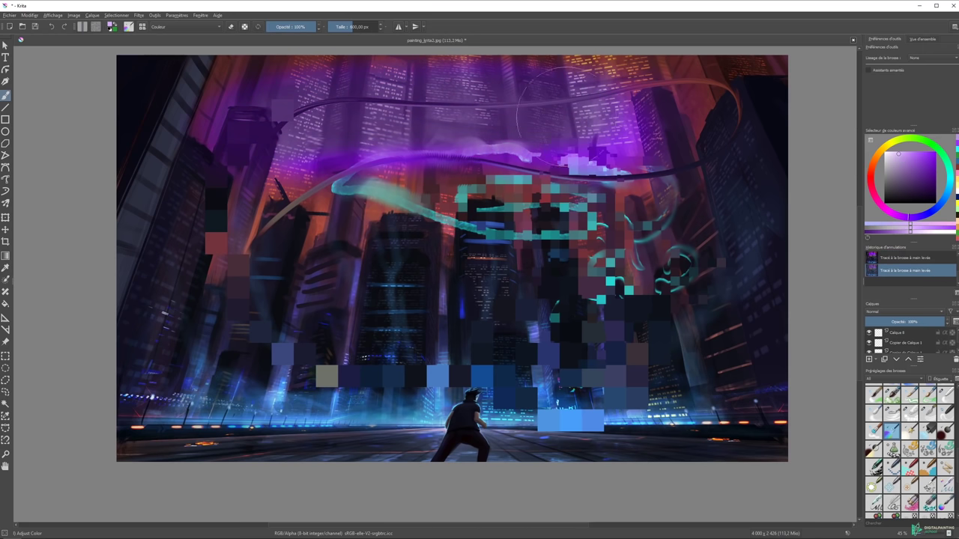
{"action": "left_click", "coordinate": [901, 158]}
{"action": "left_click_drag", "start_coordinate": [671, 112], "coordinate": [225, 115]}
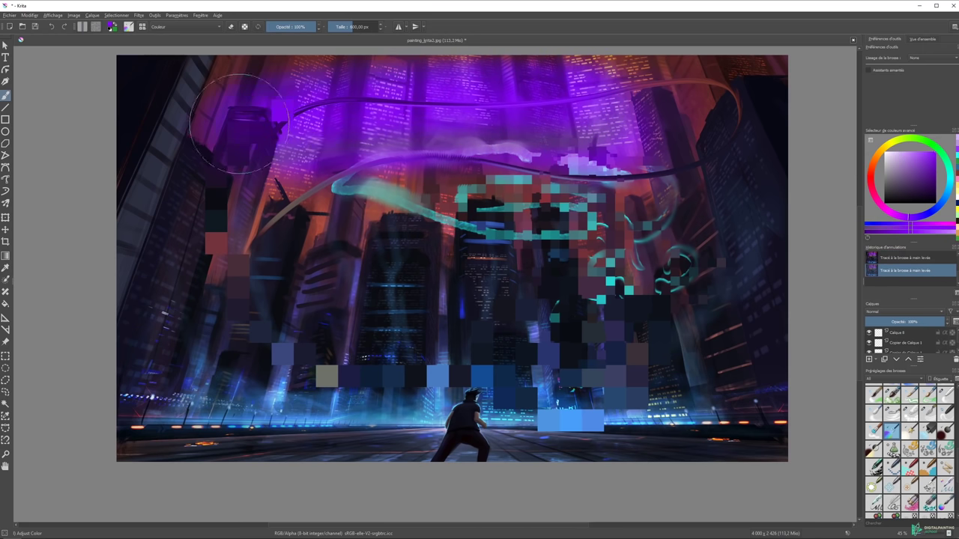
{"action": "left_click", "coordinate": [887, 159]}
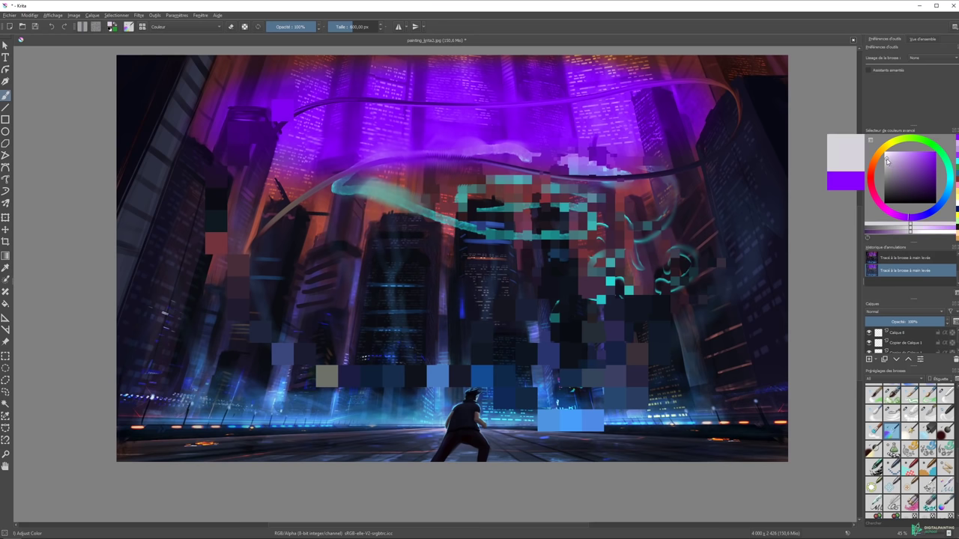
{"action": "left_click_drag", "start_coordinate": [674, 112], "coordinate": [254, 119]}
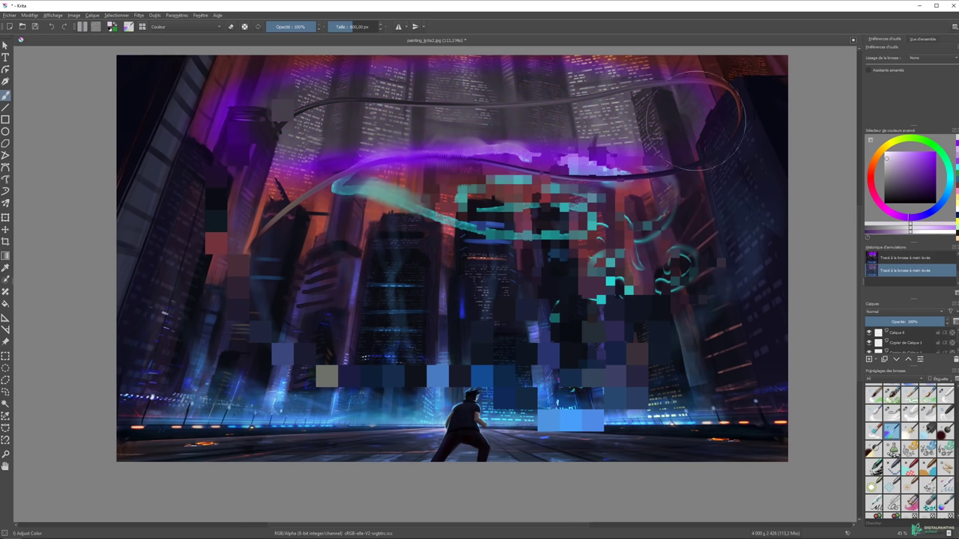
{"action": "left_click", "coordinate": [909, 431]}
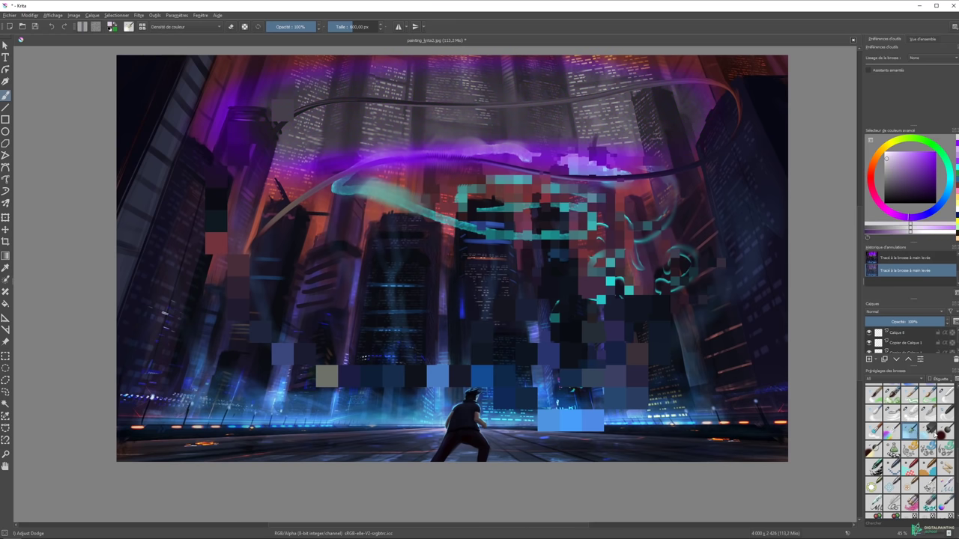
{"action": "left_click", "coordinate": [888, 432]}
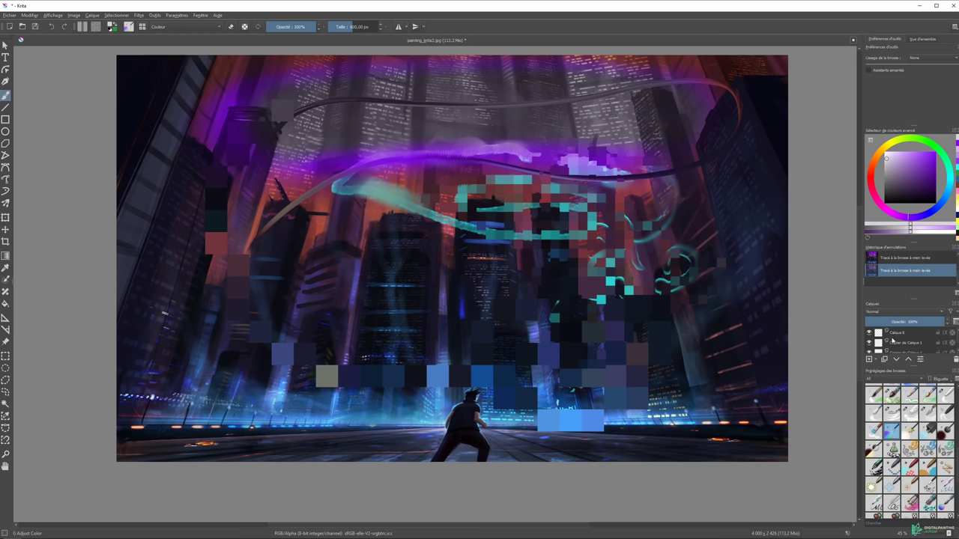
Test the Adjust Dodge brush on the swirl and buildings, undoing each stroke.
{"action": "left_click", "coordinate": [909, 430]}
{"action": "mouse_move", "coordinate": [592, 153]}
{"action": "left_mouse_down"}
{"action": "mouse_move", "coordinate": [389, 161]}
{"action": "mouse_move", "coordinate": [157, 247]}
{"action": "left_mouse_up"}
{"action": "key", "text": "ctrl+z"}
{"action": "mouse_move", "coordinate": [187, 315]}
{"action": "left_mouse_down"}
{"action": "mouse_move", "coordinate": [225, 299]}
{"action": "mouse_move", "coordinate": [232, 314]}
{"action": "left_mouse_up"}
{"action": "key", "text": "ctrl+z"}
{"action": "key", "text": "ctrl+shift+z"}
{"action": "key", "text": "ctrl+z"}
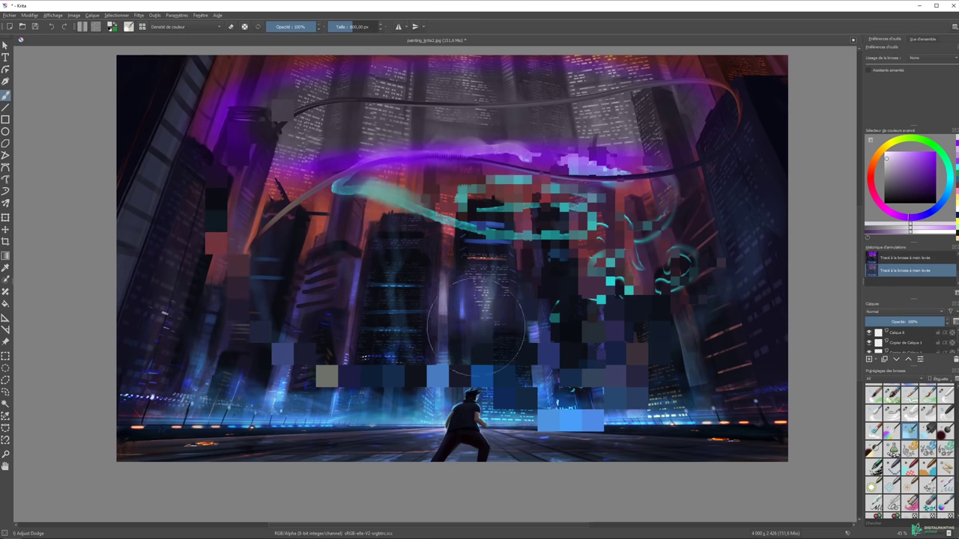
{"action": "left_click_drag", "start_coordinate": [483, 294], "coordinate": [456, 315]}
{"action": "key", "text": "ctrl+z"}
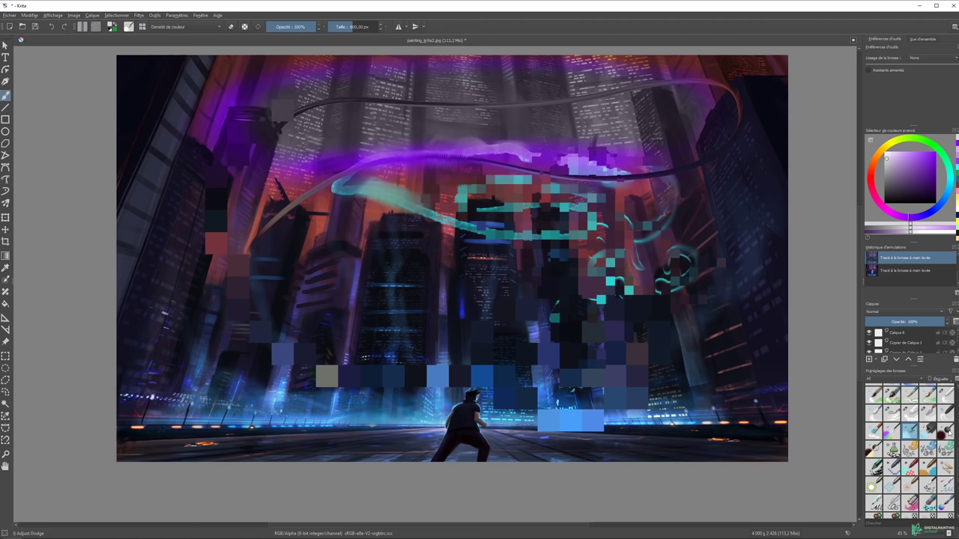
Try the Adjust Multiply and Lighten brushes, undo the strokes, and delete layer Calque 6.
{"action": "left_click", "coordinate": [946, 431]}
{"action": "left_click", "coordinate": [655, 330]}
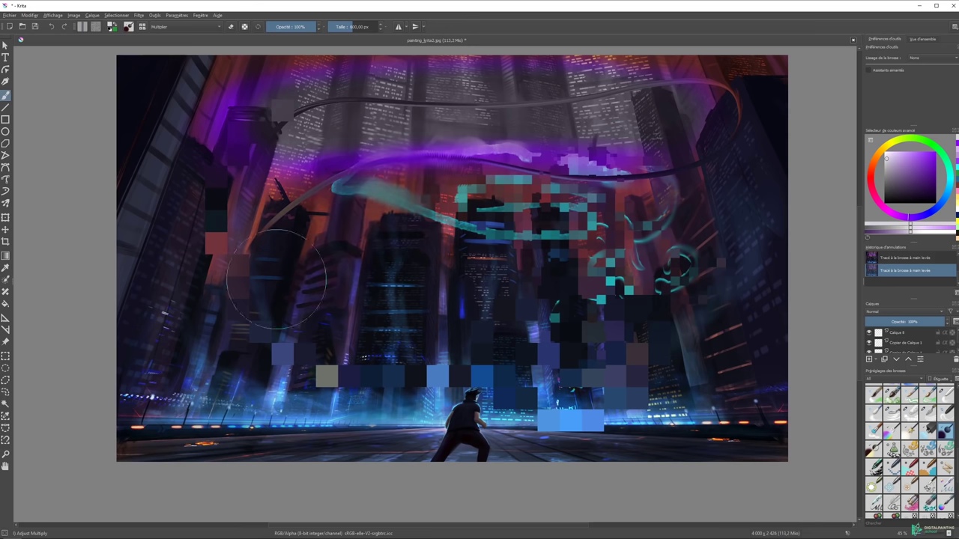
{"action": "key", "text": "slash"}
{"action": "left_click_drag", "start_coordinate": [644, 217], "coordinate": [480, 247]}
{"action": "key", "text": "ctrl+z"}
{"action": "left_click_drag", "start_coordinate": [637, 214], "coordinate": [195, 255]}
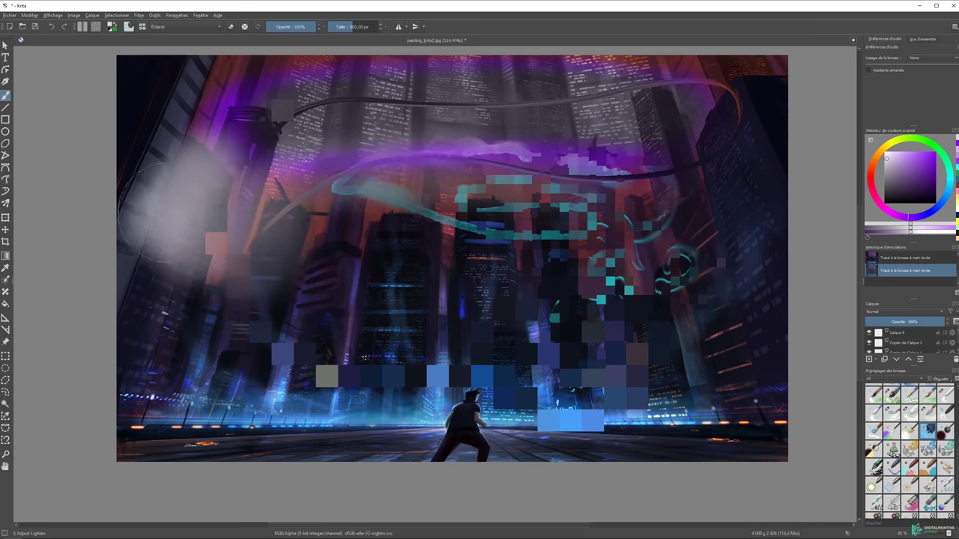
{"action": "key", "text": "ctrl+z"}
{"action": "key", "text": "e"}
{"action": "left_click_drag", "start_coordinate": [359, 224], "coordinate": [379, 272]}
{"action": "key", "text": "shift+Delete"}
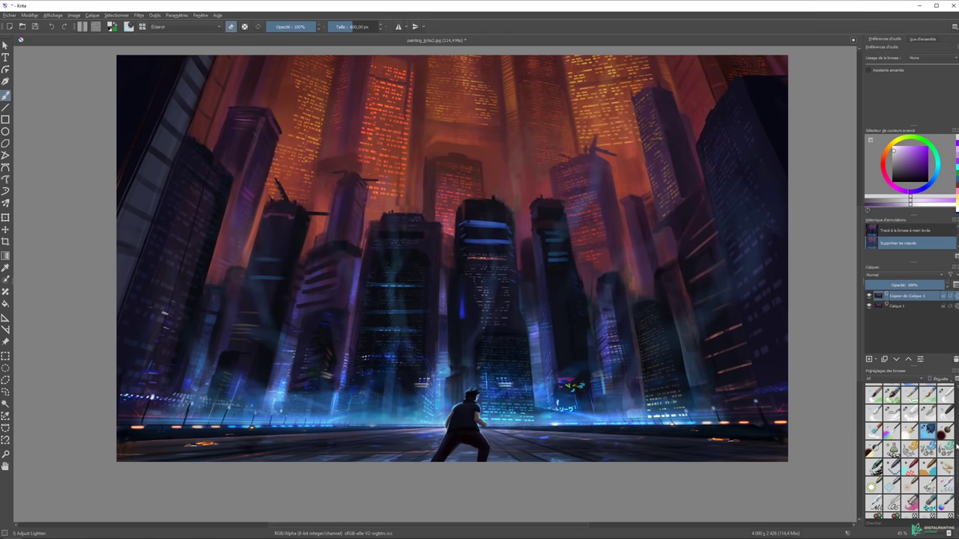
Duplicate the city painting layer with Ctrl+J.
{"action": "left_click_drag", "start_coordinate": [956, 446], "coordinate": [956, 494]}
{"action": "key", "text": "ctrl+j"}
{"action": "scroll", "coordinate": [890, 433], "scroll_direction": "up", "scroll_amount": 5}
{"action": "mouse_move", "coordinate": [955, 468]}
{"action": "left_mouse_down"}
{"action": "mouse_move", "coordinate": [957, 456]}
{"action": "mouse_move", "coordinate": [947, 463]}
{"action": "left_mouse_up"}
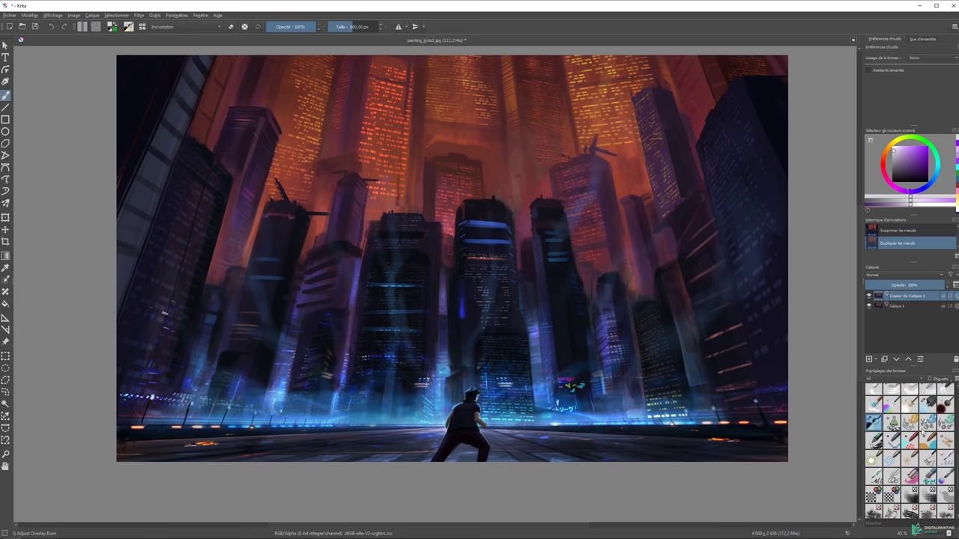
Paint grey filled swoosh and wedge shapes with the Shapes Fill brush.
{"action": "left_click", "coordinate": [892, 423]}
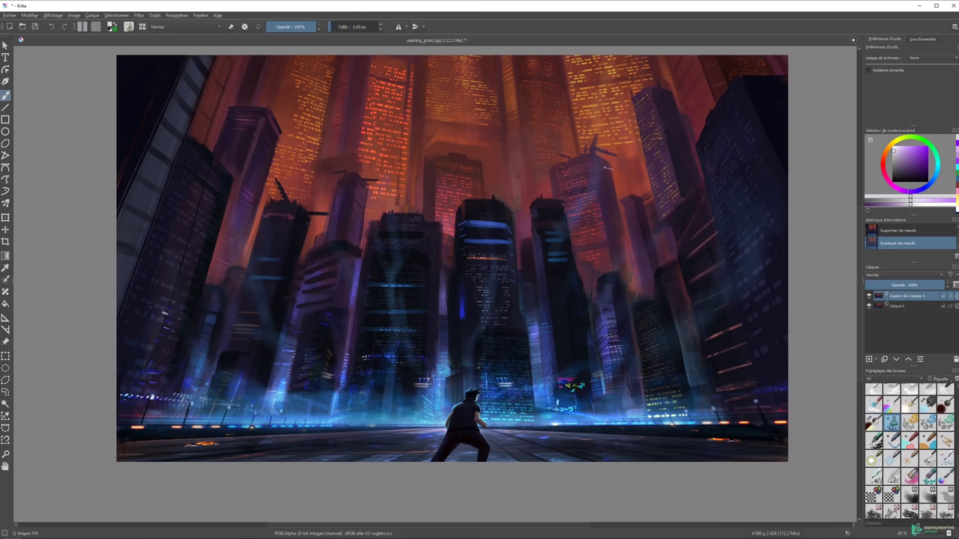
{"action": "left_click_drag", "start_coordinate": [607, 161], "coordinate": [427, 257]}
{"action": "mouse_move", "coordinate": [612, 168]}
{"action": "left_mouse_down"}
{"action": "mouse_move", "coordinate": [528, 182]}
{"action": "mouse_move", "coordinate": [599, 286]}
{"action": "left_mouse_up"}
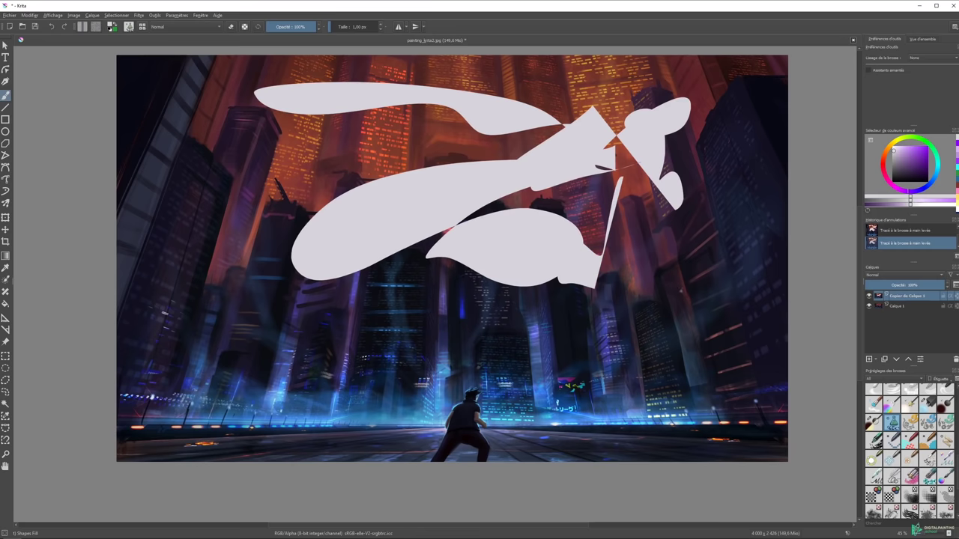
{"action": "left_click_drag", "start_coordinate": [681, 288], "coordinate": [397, 346]}
{"action": "left_click_drag", "start_coordinate": [266, 300], "coordinate": [239, 337]}
{"action": "left_click_drag", "start_coordinate": [242, 126], "coordinate": [292, 226]}
{"action": "left_click_drag", "start_coordinate": [345, 153], "coordinate": [311, 191]}
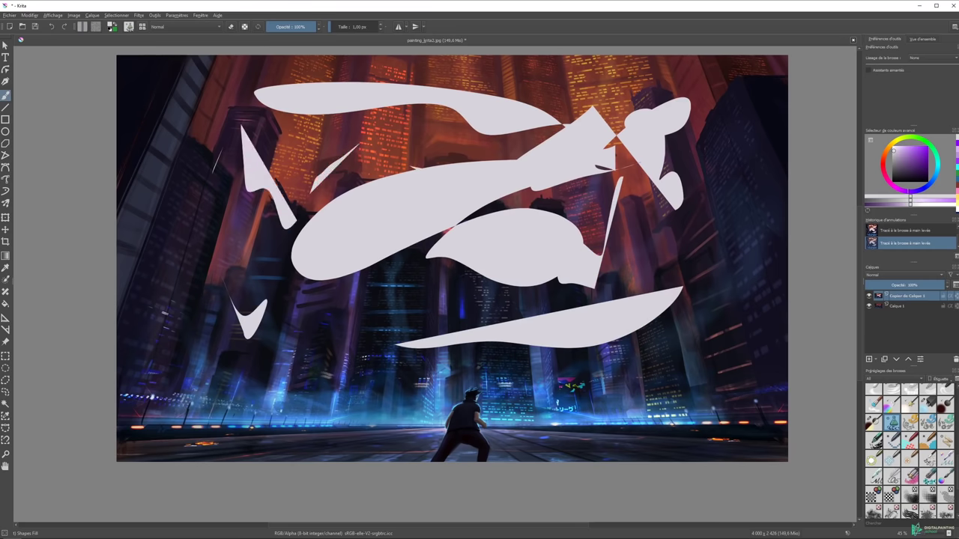
Paint looping mechanical-shape strokes across the canvas with the Shapes Mecha brush.
{"action": "left_click", "coordinate": [908, 423]}
{"action": "left_click_drag", "start_coordinate": [681, 259], "coordinate": [509, 319]}
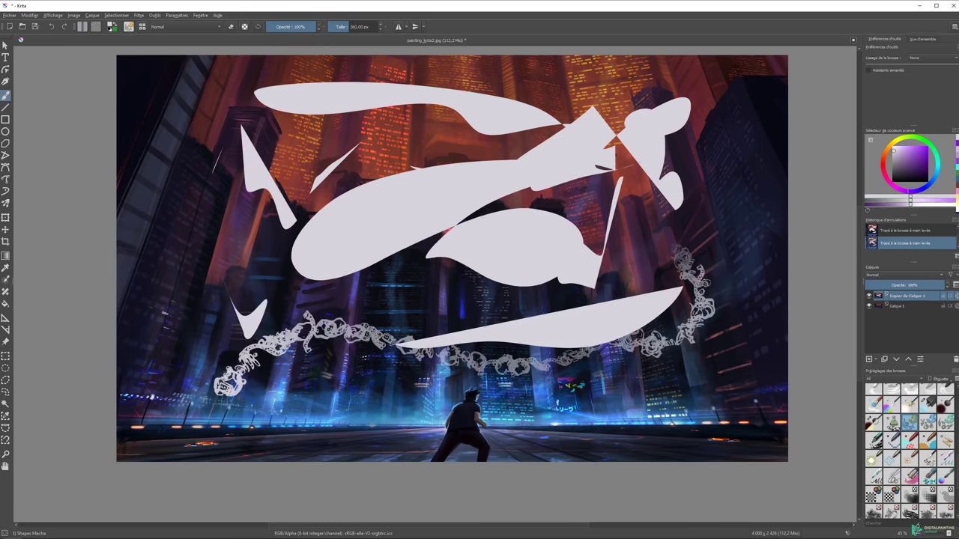
{"action": "left_click_drag", "start_coordinate": [249, 257], "coordinate": [479, 279]}
{"action": "mouse_move", "coordinate": [677, 239]}
{"action": "left_mouse_down"}
{"action": "mouse_move", "coordinate": [621, 195]}
{"action": "mouse_move", "coordinate": [712, 315]}
{"action": "left_mouse_up"}
{"action": "mouse_move", "coordinate": [494, 142]}
{"action": "left_mouse_down"}
{"action": "mouse_move", "coordinate": [426, 113]}
{"action": "mouse_move", "coordinate": [225, 224]}
{"action": "left_mouse_up"}
Test the Shapes Spikes and Shapes Square brushes with strokes over the city.
{"action": "left_click", "coordinate": [946, 421]}
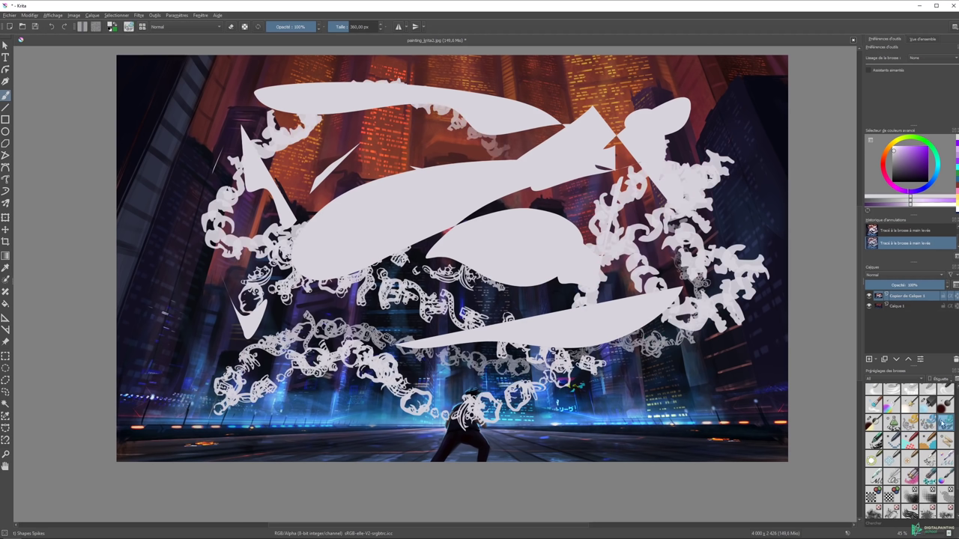
{"action": "left_click_drag", "start_coordinate": [187, 180], "coordinate": [292, 176]}
{"action": "mouse_move", "coordinate": [172, 225]}
{"action": "left_mouse_down"}
{"action": "mouse_move", "coordinate": [315, 150]}
{"action": "mouse_move", "coordinate": [494, 150]}
{"action": "mouse_move", "coordinate": [248, 284]}
{"action": "left_mouse_up"}
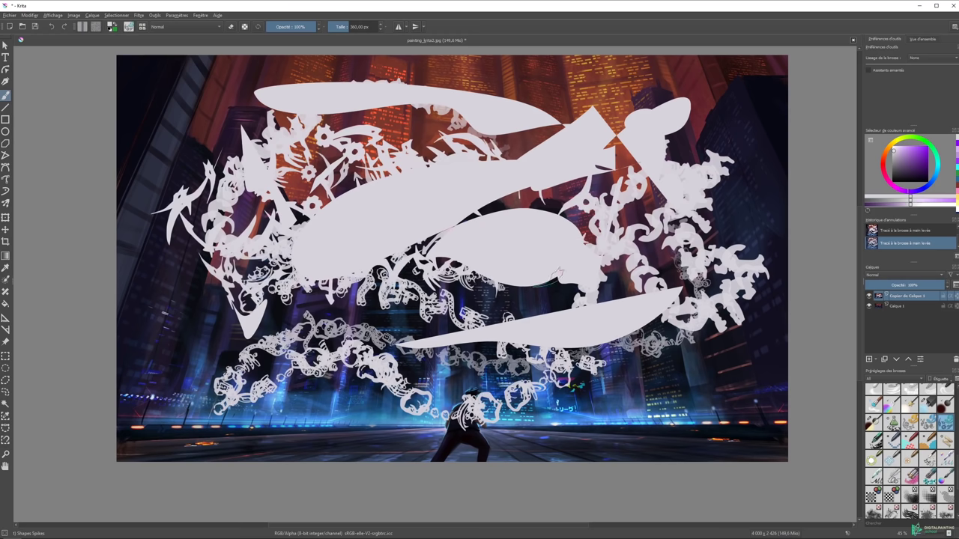
{"action": "left_click_drag", "start_coordinate": [300, 322], "coordinate": [539, 292]}
{"action": "left_click", "coordinate": [872, 441]}
{"action": "mouse_move", "coordinate": [720, 247]}
{"action": "left_mouse_down"}
{"action": "mouse_move", "coordinate": [696, 82]}
{"action": "mouse_move", "coordinate": [554, 105]}
{"action": "left_mouse_up"}
{"action": "mouse_move", "coordinate": [764, 359]}
{"action": "left_mouse_down"}
{"action": "mouse_move", "coordinate": [584, 412]}
{"action": "mouse_move", "coordinate": [712, 435]}
{"action": "left_mouse_up"}
{"action": "left_click_drag", "start_coordinate": [734, 349], "coordinate": [704, 419]}
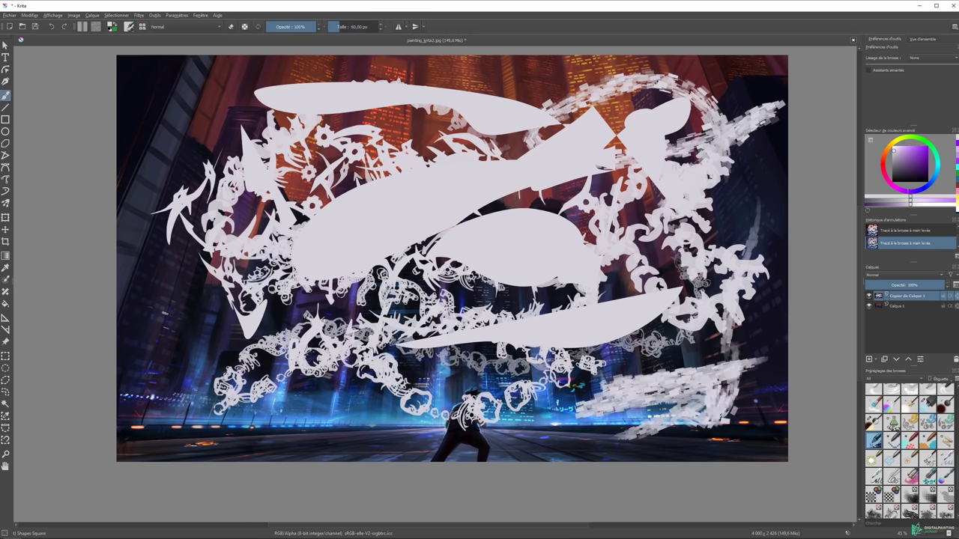
{"action": "left_click_drag", "start_coordinate": [667, 365], "coordinate": [464, 395]}
Test Pixel Art and Pixel Art Dithering strokes, clear the layer, and pick Distort Grow.
{"action": "left_click", "coordinate": [892, 440]}
{"action": "left_click_drag", "start_coordinate": [277, 79], "coordinate": [516, 127]}
{"action": "key", "text": "ctrl+z"}
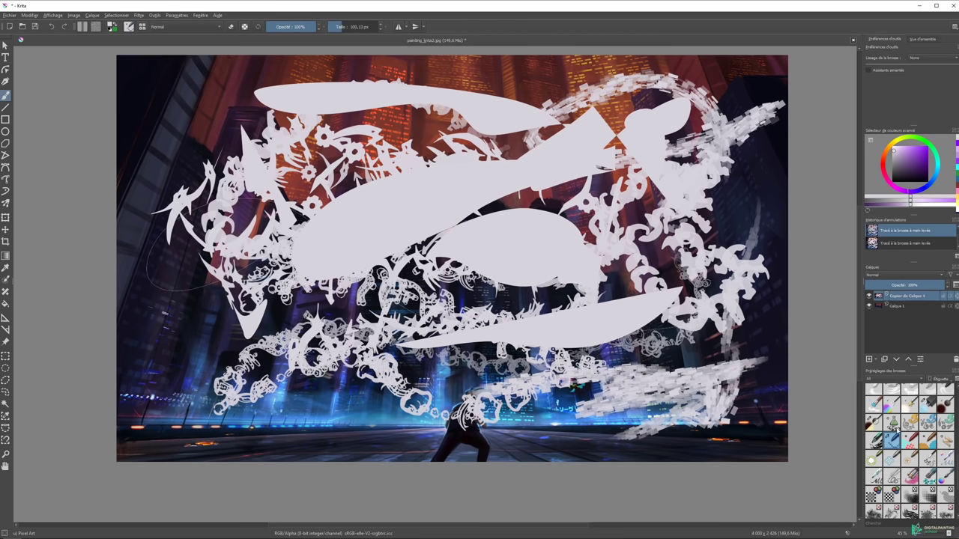
{"action": "left_click_drag", "start_coordinate": [636, 101], "coordinate": [498, 86]}
{"action": "left_click", "coordinate": [893, 440]}
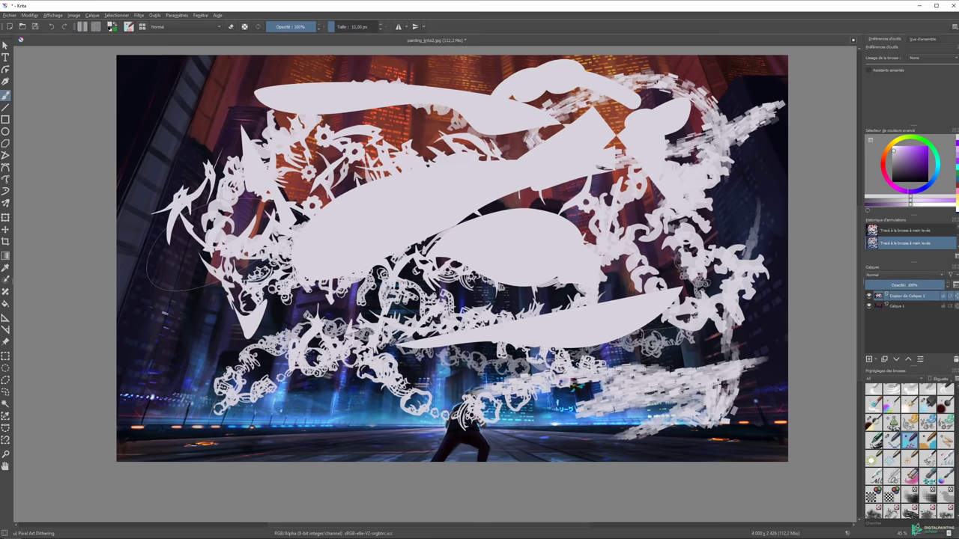
{"action": "left_click_drag", "start_coordinate": [656, 257], "coordinate": [715, 273]}
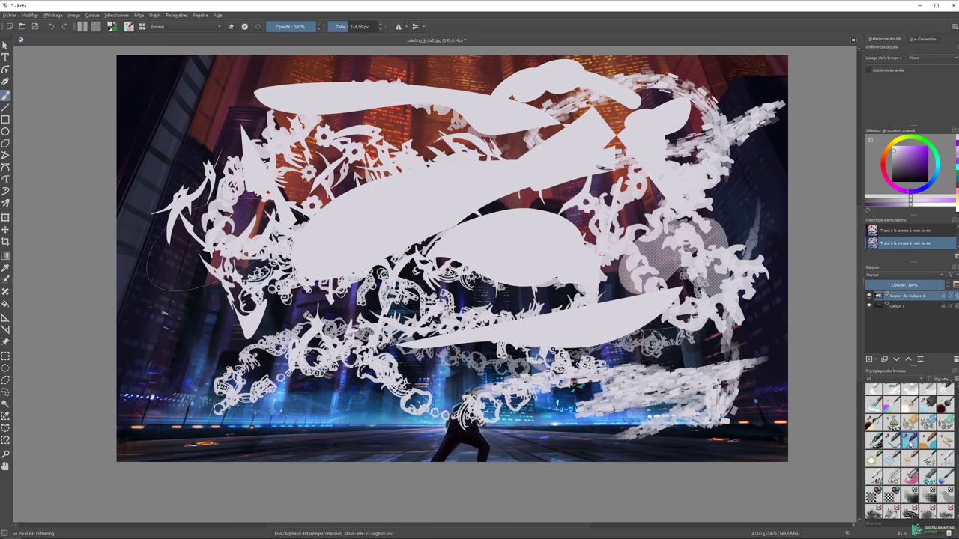
{"action": "mouse_move", "coordinate": [754, 195]}
{"action": "left_mouse_down"}
{"action": "mouse_move", "coordinate": [737, 214]}
{"action": "mouse_move", "coordinate": [741, 397]}
{"action": "left_mouse_up"}
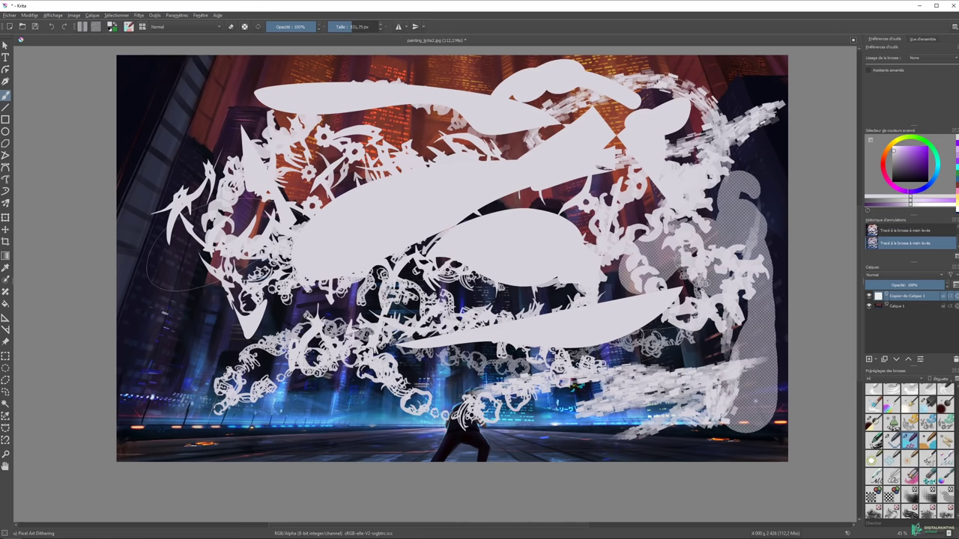
{"action": "key", "text": "Delete"}
{"action": "left_click", "coordinate": [873, 458]}
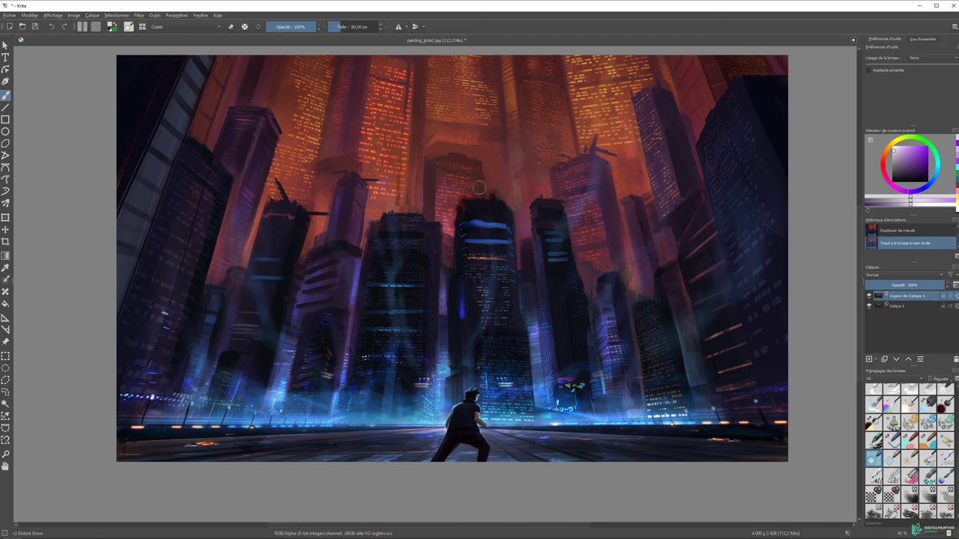
Bulge the dark tower top with Distort Grow, then smear the upper sky with Distort Move.
{"action": "left_click_drag", "start_coordinate": [471, 260], "coordinate": [473, 232]}
{"action": "left_click_drag", "start_coordinate": [461, 197], "coordinate": [462, 227]}
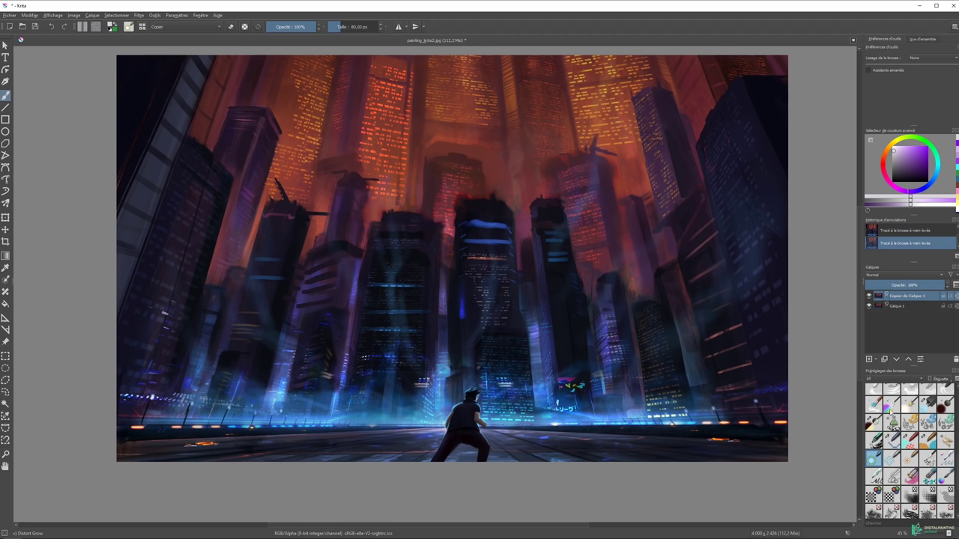
{"action": "left_click", "coordinate": [891, 456]}
{"action": "left_click_drag", "start_coordinate": [376, 120], "coordinate": [332, 174]}
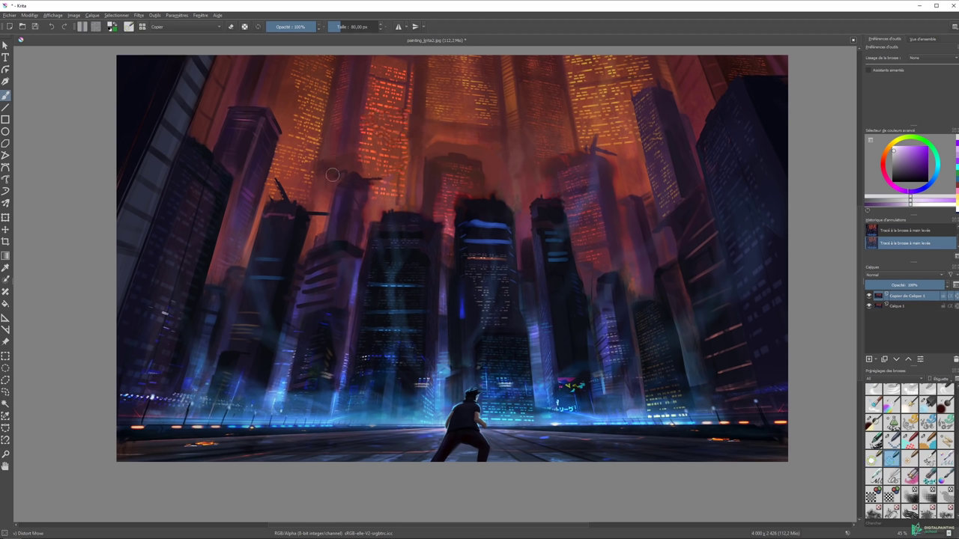
{"action": "left_click_drag", "start_coordinate": [388, 140], "coordinate": [510, 106]}
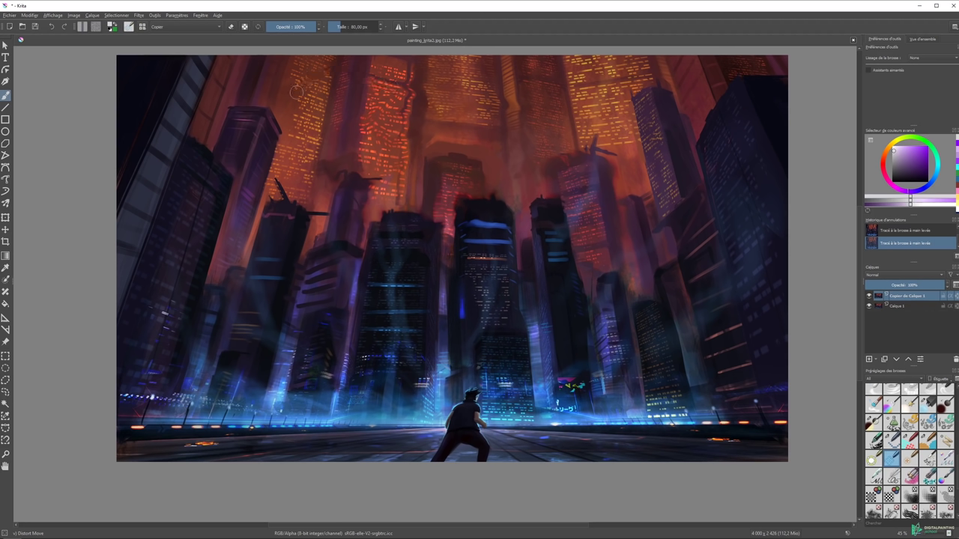
{"action": "left_click_drag", "start_coordinate": [601, 151], "coordinate": [576, 85]}
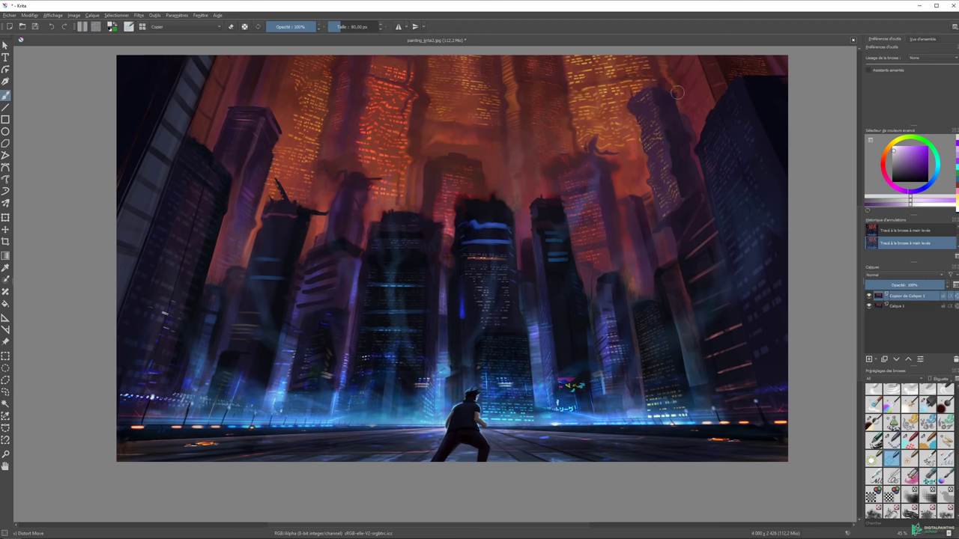
Warp the right-side and central buildings with an enlarged Distort Move brush.
{"action": "left_click_drag", "start_coordinate": [270, 172], "coordinate": [330, 180]}
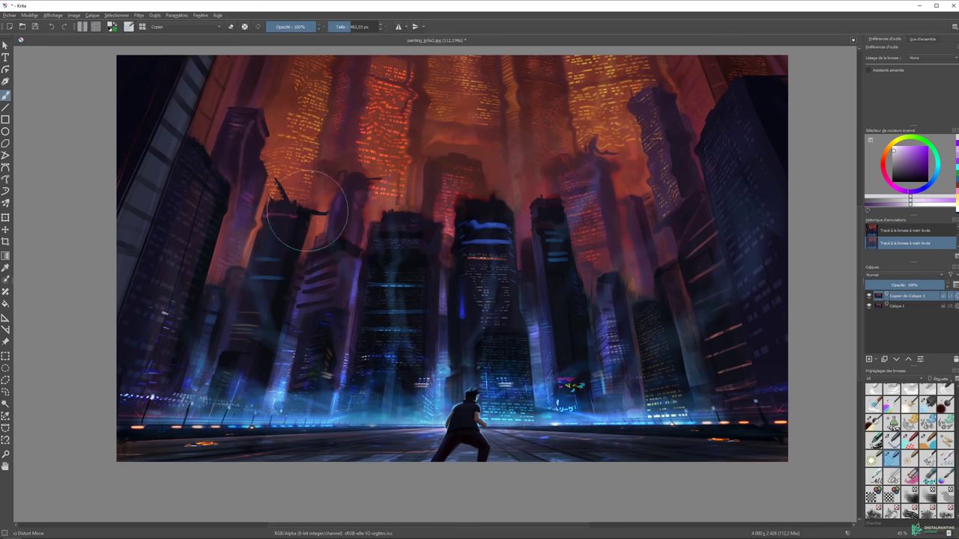
{"action": "left_click_drag", "start_coordinate": [677, 239], "coordinate": [678, 179]}
{"action": "left_click_drag", "start_coordinate": [674, 270], "coordinate": [697, 285]}
{"action": "left_click_drag", "start_coordinate": [642, 235], "coordinate": [616, 241]}
{"action": "left_click_drag", "start_coordinate": [392, 218], "coordinate": [487, 218]}
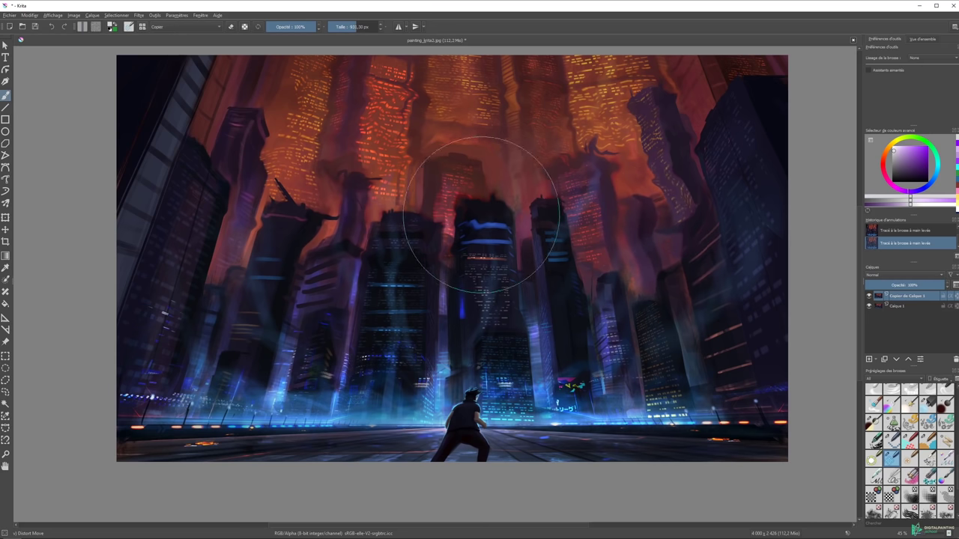
{"action": "left_click_drag", "start_coordinate": [292, 266], "coordinate": [202, 224]}
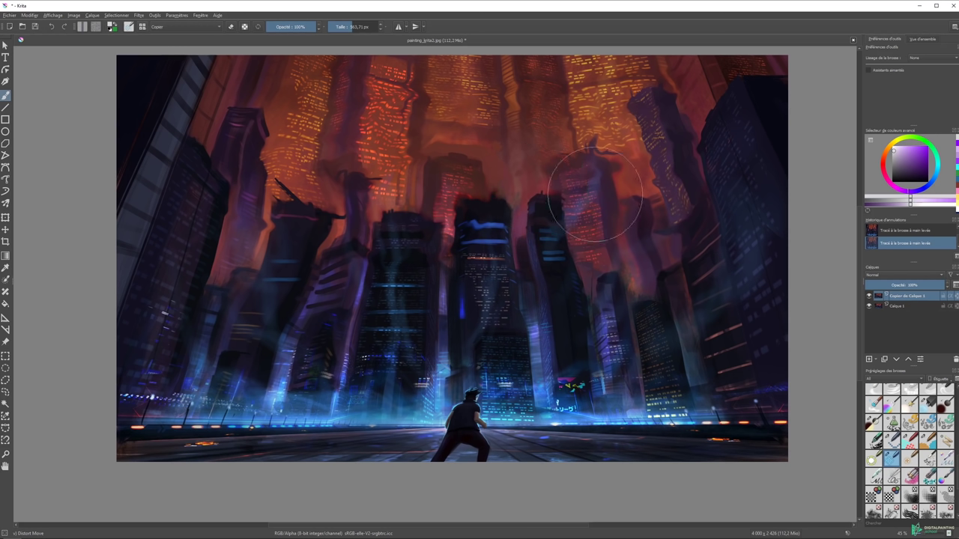
Pinch the left, central and upper-right buildings with Distort Shrink, then draw a thin Wobo stroke.
{"action": "left_click", "coordinate": [913, 458]}
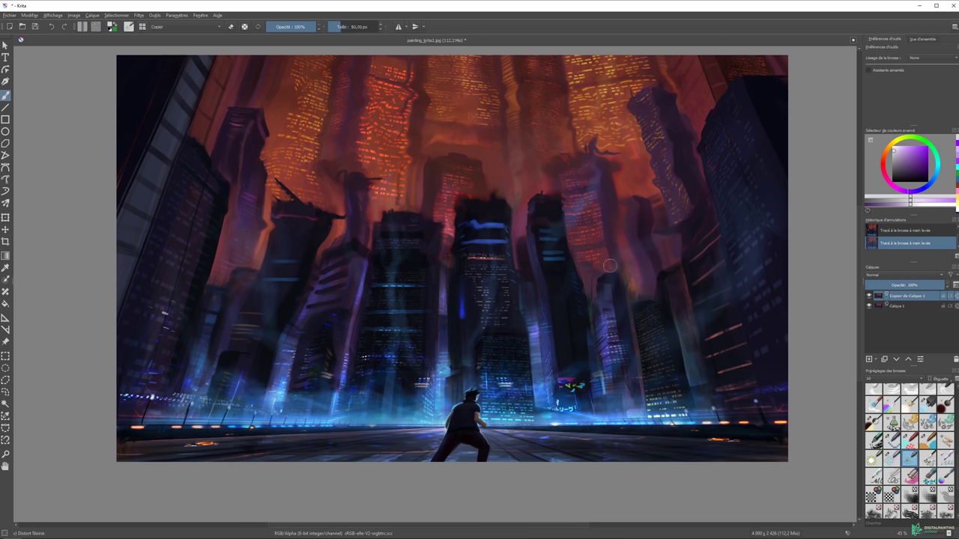
{"action": "left_click_drag", "start_coordinate": [351, 158], "coordinate": [397, 159], "text": "shift"}
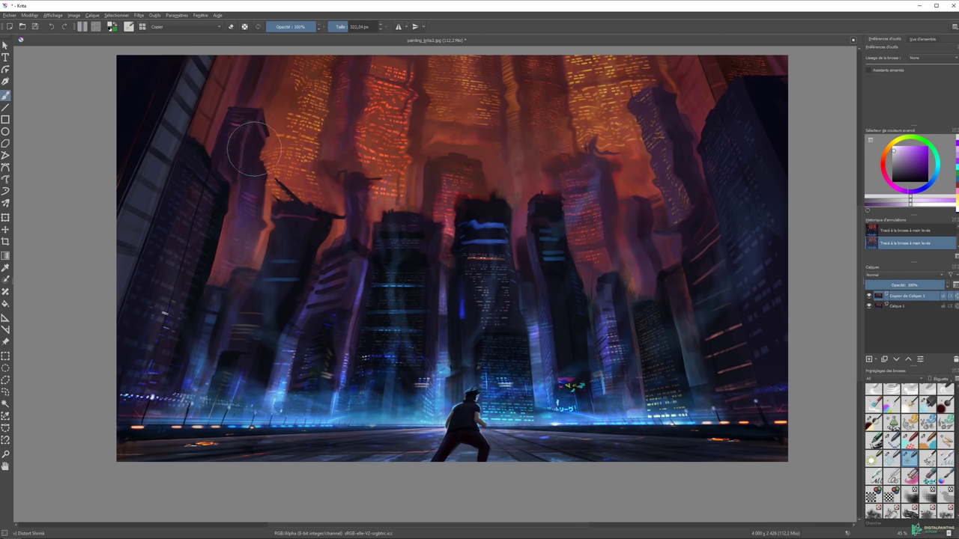
{"action": "left_click_drag", "start_coordinate": [238, 158], "coordinate": [229, 266]}
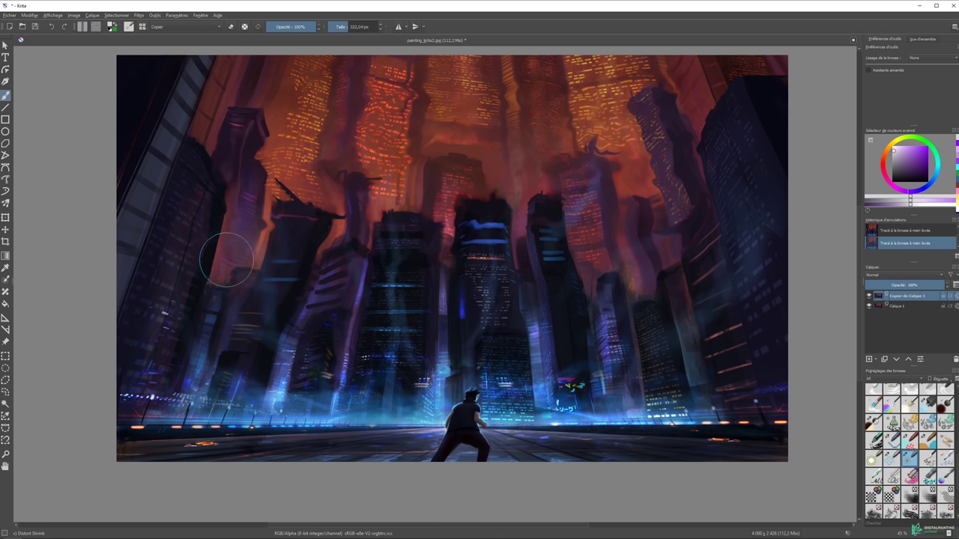
{"action": "left_click_drag", "start_coordinate": [545, 270], "coordinate": [558, 267]}
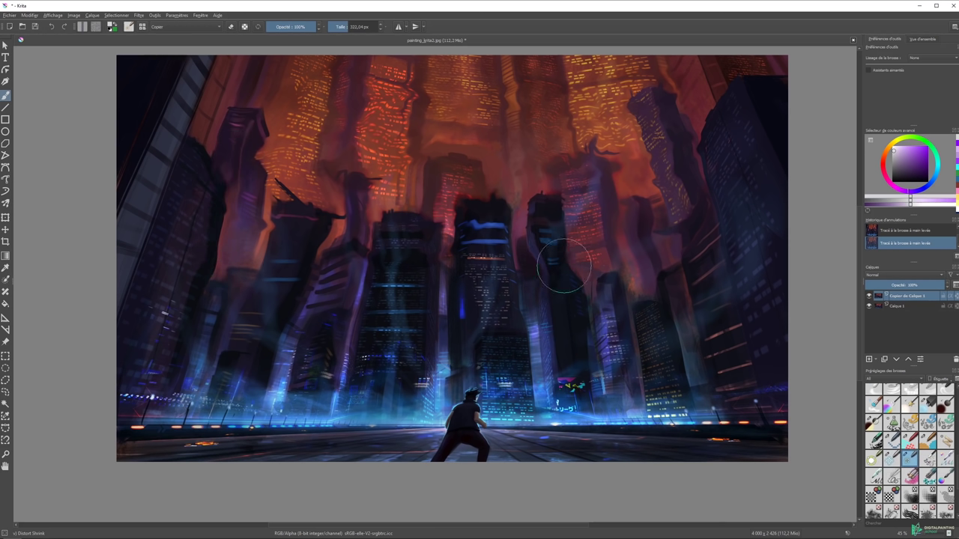
{"action": "mouse_move", "coordinate": [692, 165]}
{"action": "left_mouse_down"}
{"action": "mouse_move", "coordinate": [717, 139]}
{"action": "mouse_move", "coordinate": [717, 97]}
{"action": "mouse_move", "coordinate": [706, 90]}
{"action": "mouse_move", "coordinate": [659, 110]}
{"action": "mouse_move", "coordinate": [566, 111]}
{"action": "left_mouse_up"}
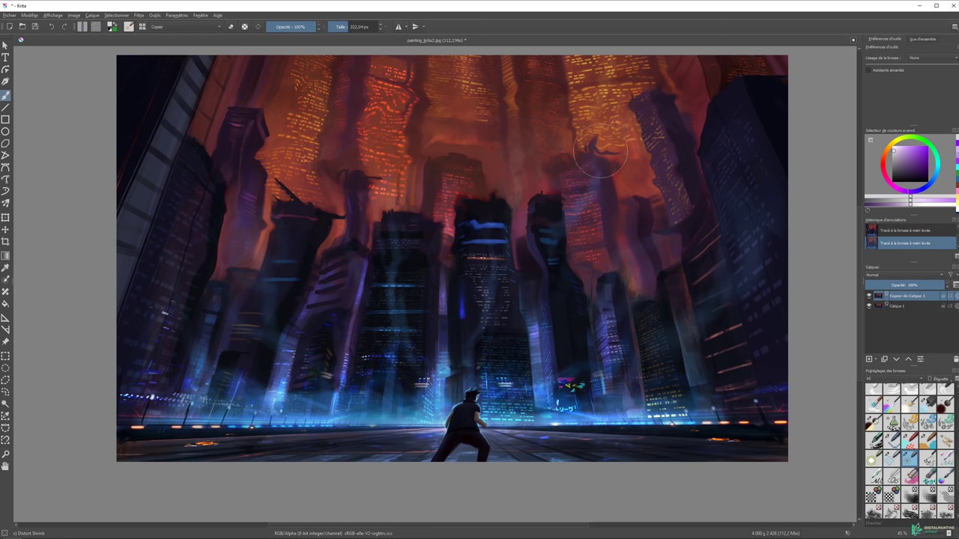
{"action": "left_click", "coordinate": [929, 459]}
{"action": "left_click_drag", "start_coordinate": [623, 249], "coordinate": [463, 303]}
Draw wobbly looping Experimental Wobo strokes around the towers and upper left.
{"action": "left_click_drag", "start_coordinate": [449, 180], "coordinate": [662, 216]}
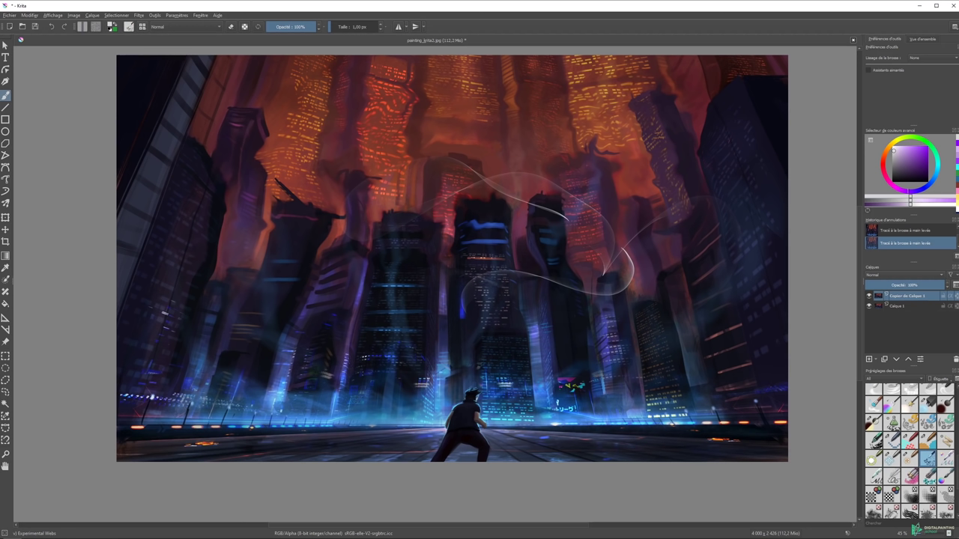
{"action": "left_click_drag", "start_coordinate": [467, 302], "coordinate": [225, 315]}
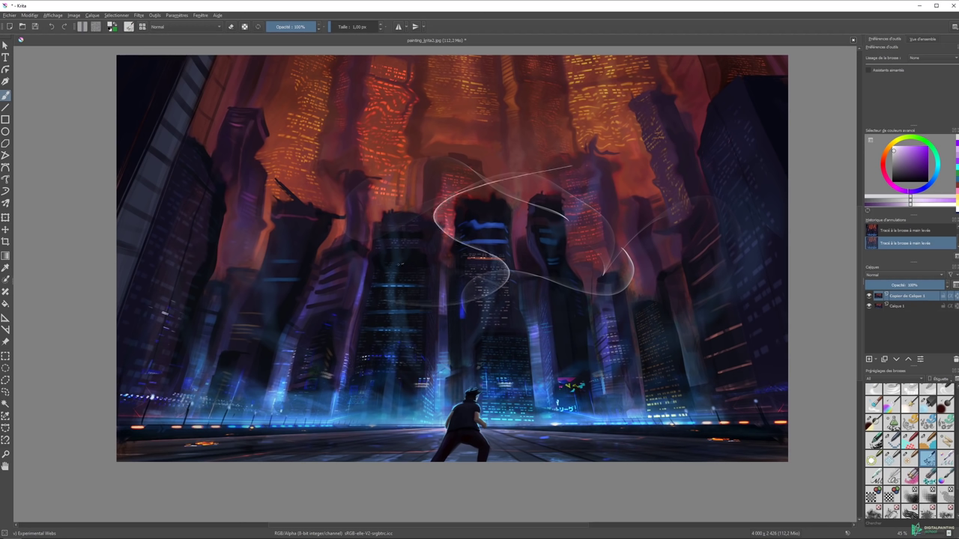
{"action": "left_click_drag", "start_coordinate": [608, 148], "coordinate": [664, 175]}
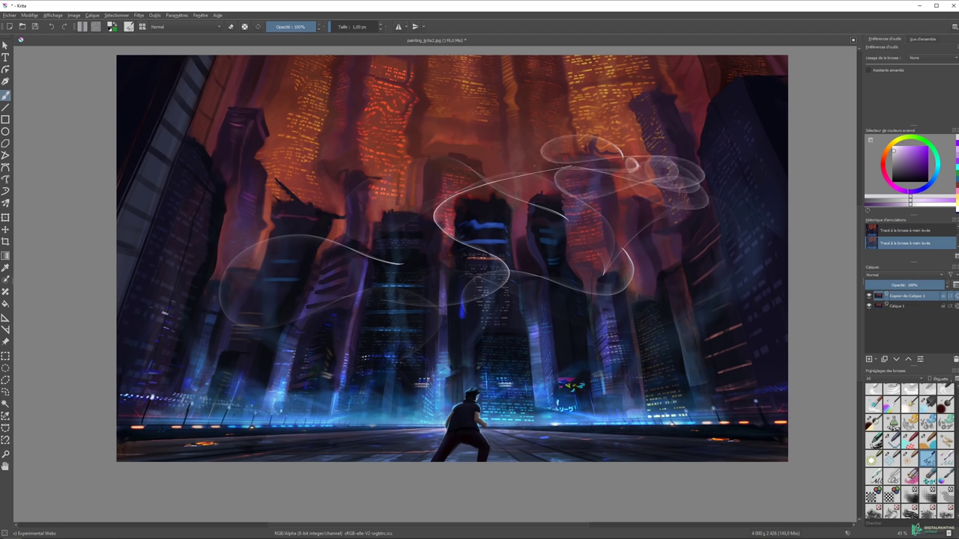
{"action": "mouse_move", "coordinate": [351, 96]}
{"action": "left_mouse_down"}
{"action": "mouse_move", "coordinate": [164, 180]}
{"action": "mouse_move", "coordinate": [472, 139]}
{"action": "mouse_move", "coordinate": [224, 217]}
{"action": "mouse_move", "coordinate": [458, 218]}
{"action": "left_mouse_up"}
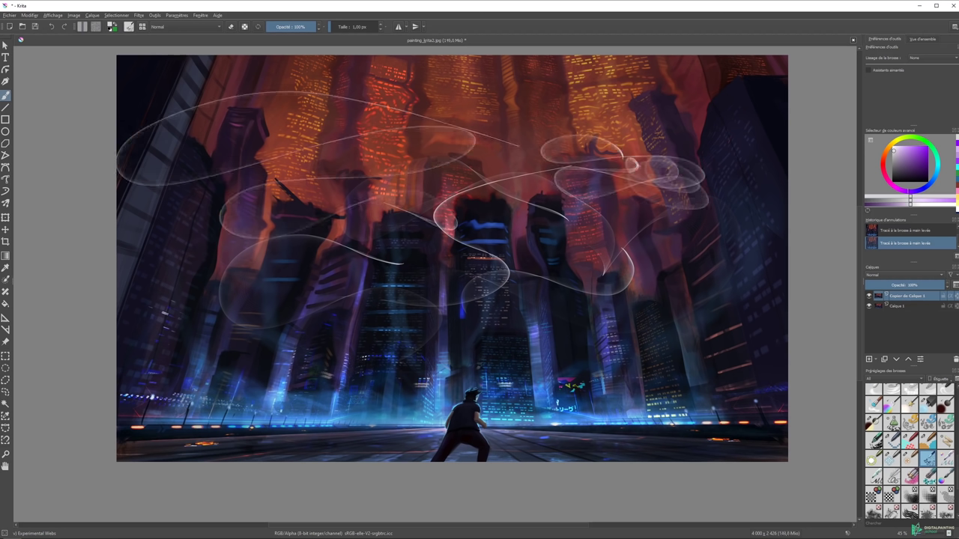
Draw tangled, hatched and ribbon strokes with the Sketching-1 Chrome Thin brush.
{"action": "left_click", "coordinate": [945, 456]}
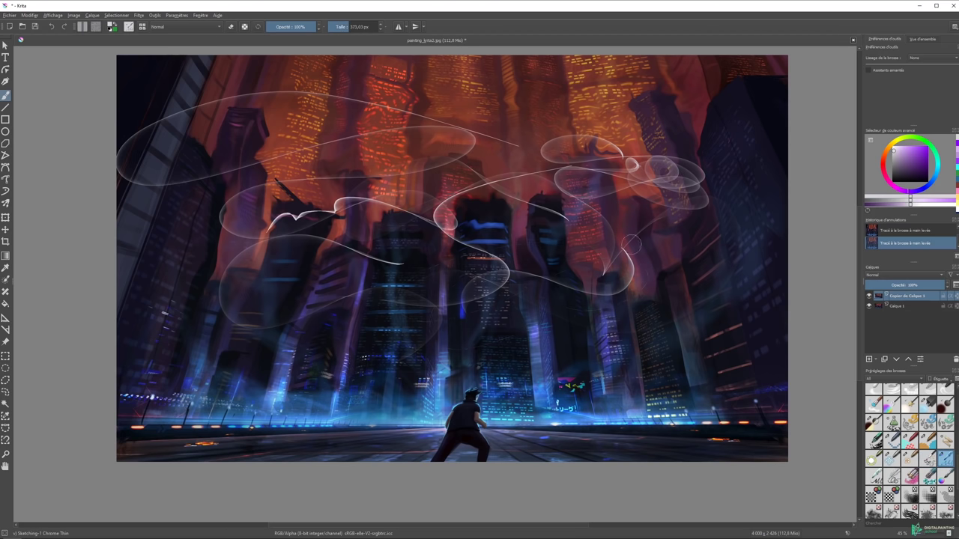
{"action": "mouse_move", "coordinate": [546, 287]}
{"action": "left_mouse_down"}
{"action": "mouse_move", "coordinate": [541, 157]}
{"action": "mouse_move", "coordinate": [434, 224]}
{"action": "mouse_move", "coordinate": [615, 221]}
{"action": "mouse_move", "coordinate": [749, 254]}
{"action": "mouse_move", "coordinate": [614, 176]}
{"action": "left_mouse_up"}
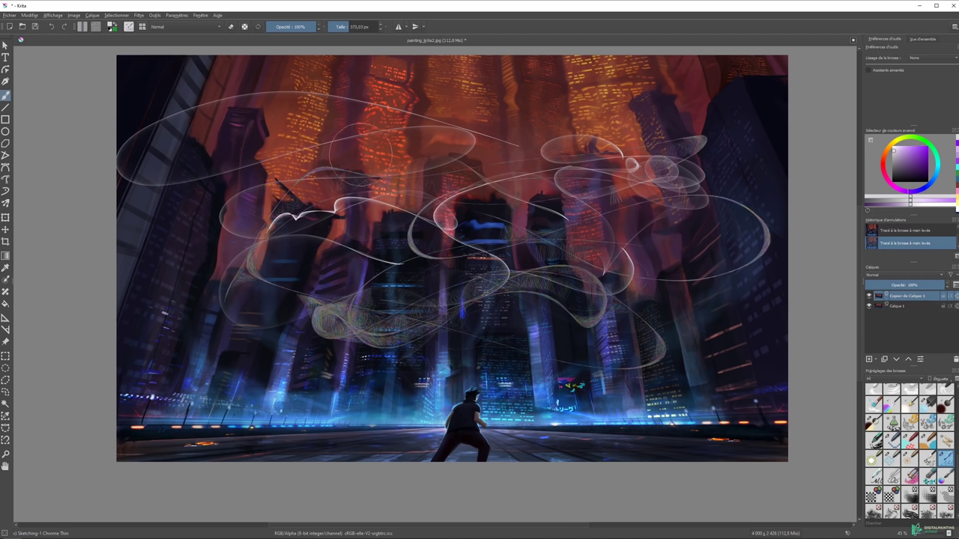
{"action": "left_click_drag", "start_coordinate": [619, 112], "coordinate": [613, 131]}
{"action": "mouse_move", "coordinate": [266, 129]}
{"action": "left_mouse_down"}
{"action": "mouse_move", "coordinate": [258, 155]}
{"action": "mouse_move", "coordinate": [363, 126]}
{"action": "mouse_move", "coordinate": [363, 153]}
{"action": "mouse_move", "coordinate": [309, 174]}
{"action": "left_mouse_up"}
{"action": "left_click_drag", "start_coordinate": [615, 113], "coordinate": [491, 167]}
{"action": "mouse_move", "coordinate": [170, 412]}
{"action": "left_mouse_down"}
{"action": "mouse_move", "coordinate": [224, 340]}
{"action": "mouse_move", "coordinate": [247, 430]}
{"action": "left_mouse_up"}
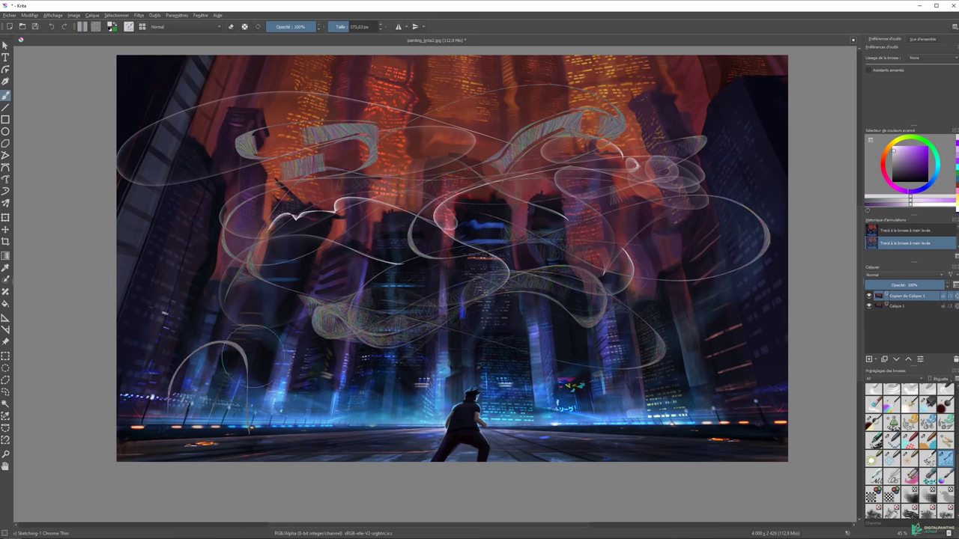
{"action": "mouse_move", "coordinate": [342, 401]}
{"action": "left_mouse_down"}
{"action": "mouse_move", "coordinate": [355, 388]}
{"action": "mouse_move", "coordinate": [352, 434]}
{"action": "mouse_move", "coordinate": [390, 446]}
{"action": "mouse_move", "coordinate": [412, 385]}
{"action": "mouse_move", "coordinate": [453, 428]}
{"action": "left_mouse_up"}
{"action": "left_click_drag", "start_coordinate": [502, 375], "coordinate": [635, 389]}
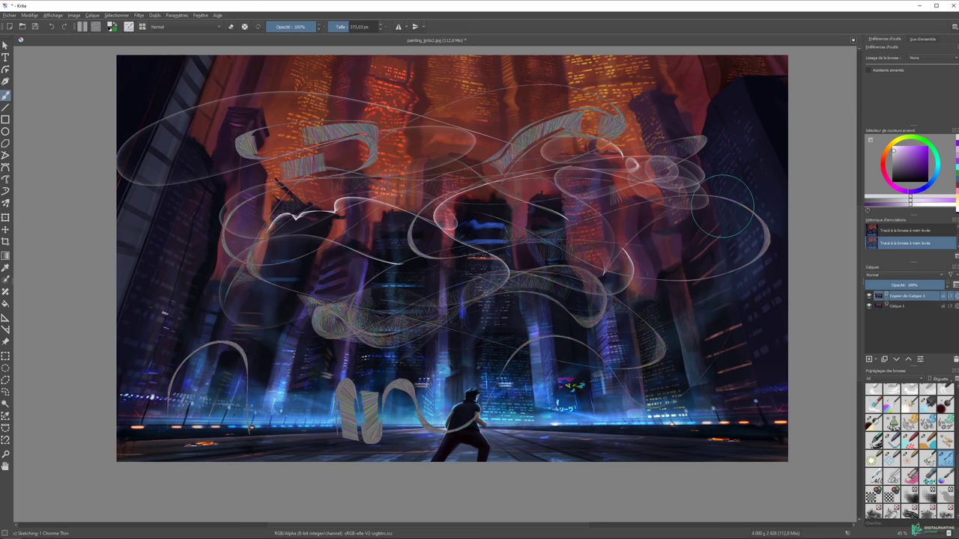
Paint sweeping strokes on the right with Sketching-2 Chrome Large, then clear the layer.
{"action": "scroll", "coordinate": [910, 449], "scroll_direction": "down", "scroll_amount": 2}
{"action": "left_click", "coordinate": [873, 432]}
{"action": "left_click_drag", "start_coordinate": [483, 225], "coordinate": [569, 247]}
{"action": "left_click_drag", "start_coordinate": [510, 330], "coordinate": [689, 299]}
{"action": "key", "text": "ctrl+z"}
{"action": "left_click_drag", "start_coordinate": [637, 277], "coordinate": [707, 176]}
{"action": "left_click_drag", "start_coordinate": [633, 273], "coordinate": [740, 219]}
{"action": "left_click_drag", "start_coordinate": [732, 281], "coordinate": [742, 196]}
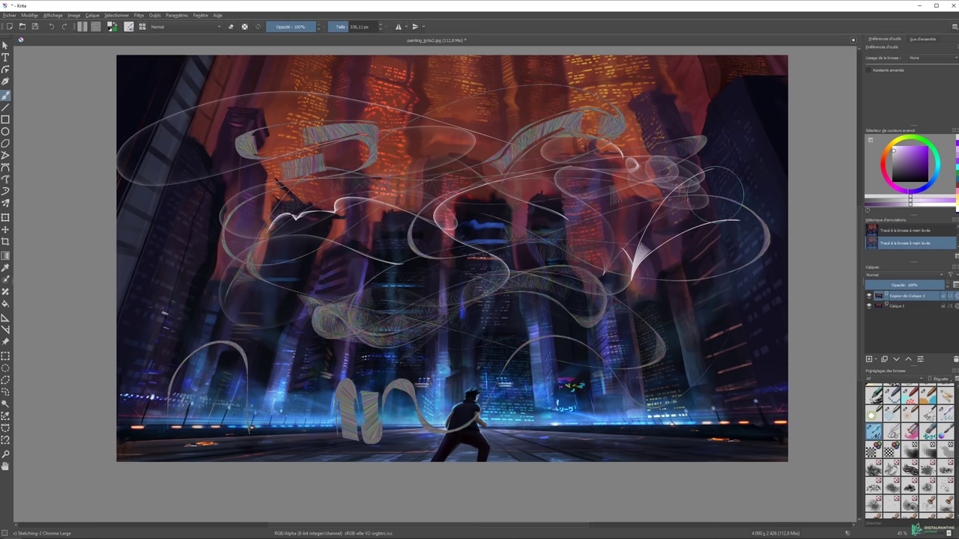
{"action": "key", "text": "Delete"}
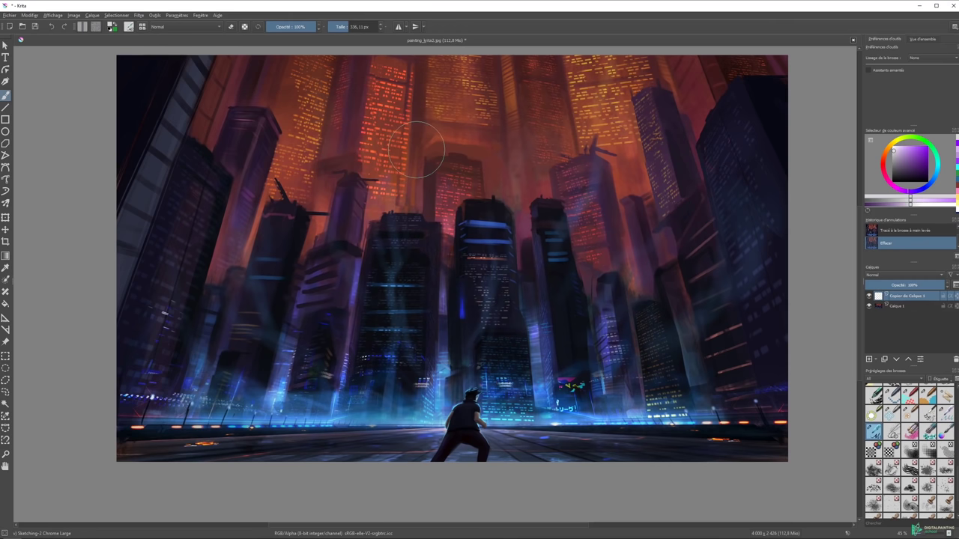
Add a new paint layer and draw thin curved test strokes across the towers.
{"action": "left_click_drag", "start_coordinate": [416, 149], "coordinate": [340, 223]}
{"action": "key", "text": "ctrl+z"}
{"action": "key", "text": "Insert"}
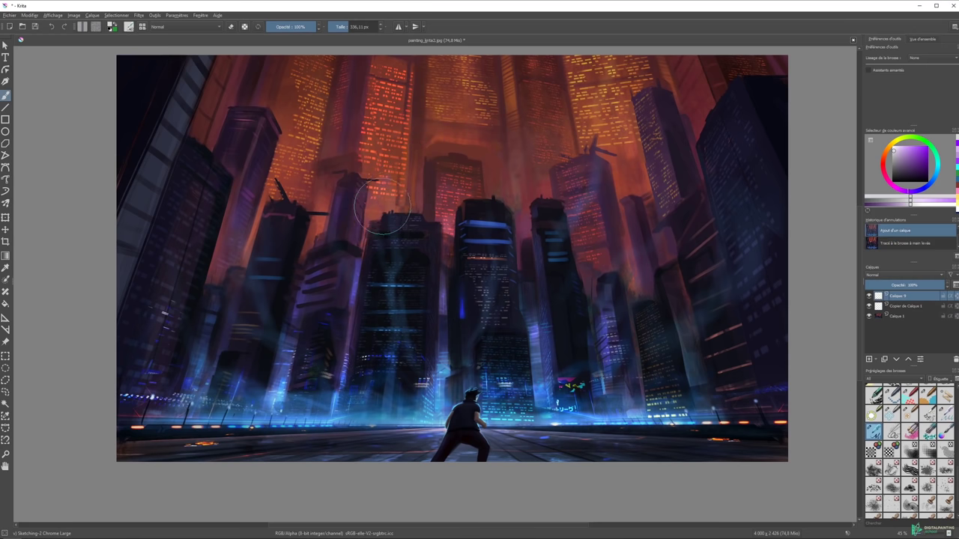
{"action": "left_click_drag", "start_coordinate": [449, 122], "coordinate": [311, 243]}
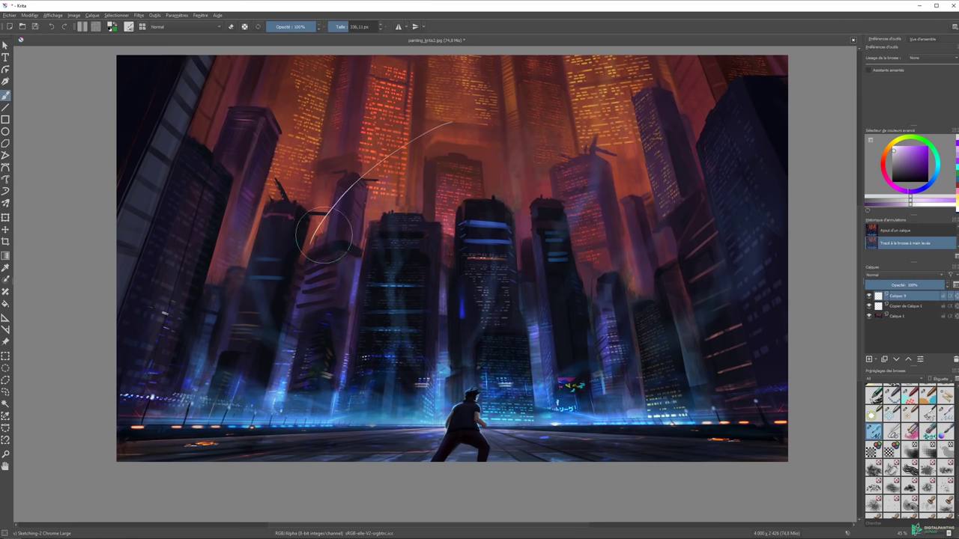
{"action": "left_click_drag", "start_coordinate": [508, 128], "coordinate": [346, 283]}
{"action": "left_click_drag", "start_coordinate": [565, 139], "coordinate": [388, 285]}
{"action": "key", "text": "ctrl+z"}
{"action": "left_click_drag", "start_coordinate": [434, 185], "coordinate": [533, 137]}
{"action": "mouse_move", "coordinate": [492, 161]}
{"action": "left_mouse_down"}
{"action": "mouse_move", "coordinate": [535, 137]}
{"action": "mouse_move", "coordinate": [552, 152]}
{"action": "left_mouse_up"}
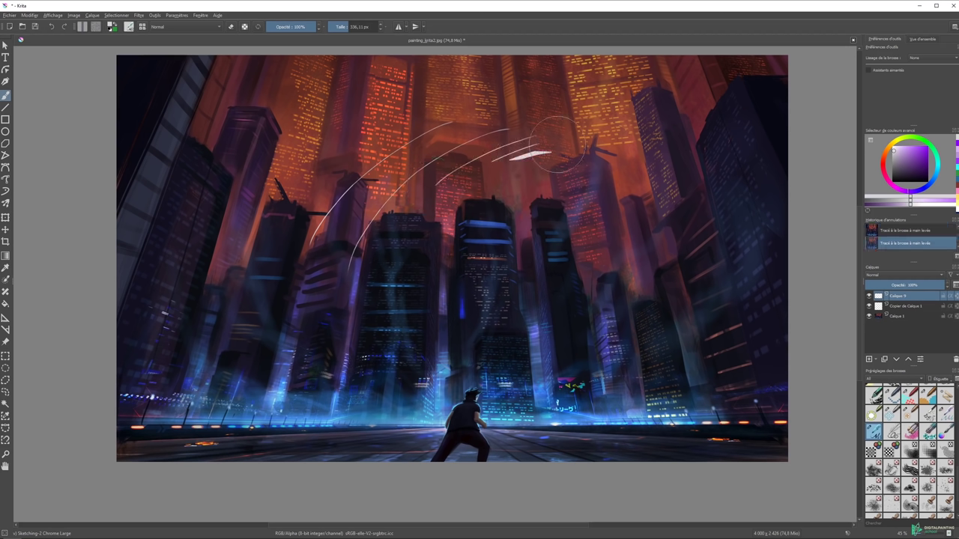
Add curved sketch strokes over the right towers and middle of the city.
{"action": "left_click_drag", "start_coordinate": [612, 113], "coordinate": [616, 142]}
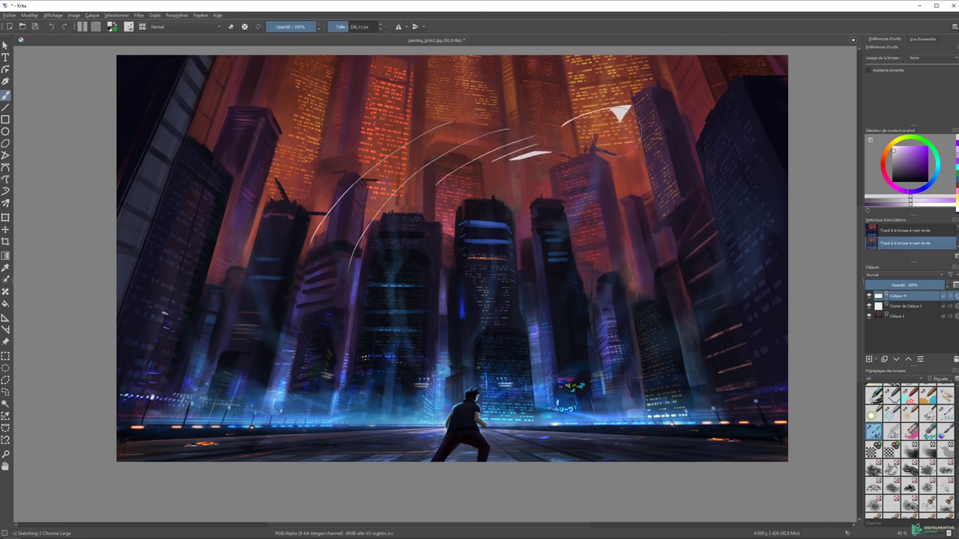
{"action": "left_click_drag", "start_coordinate": [660, 169], "coordinate": [688, 210]}
{"action": "left_click_drag", "start_coordinate": [588, 183], "coordinate": [584, 251]}
{"action": "left_click_drag", "start_coordinate": [441, 238], "coordinate": [433, 292]}
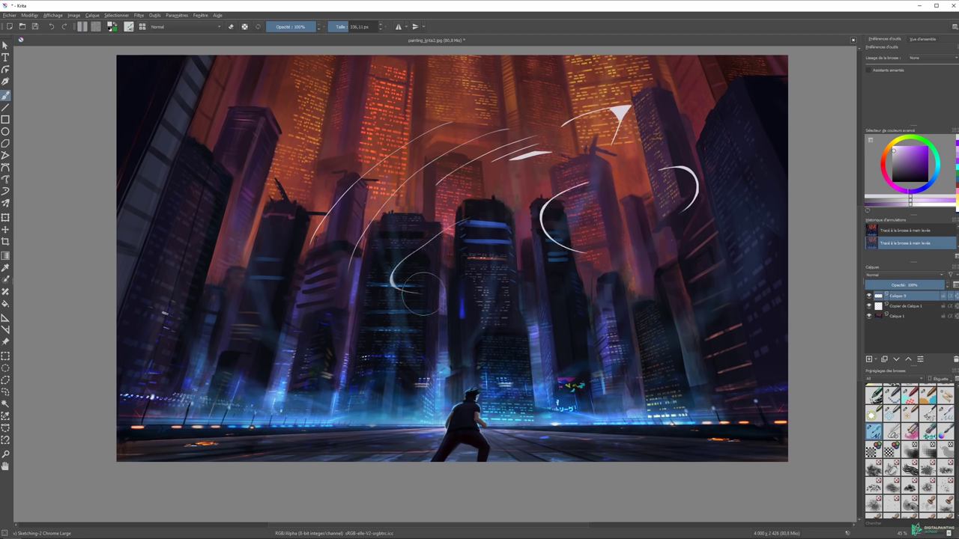
{"action": "left_click_drag", "start_coordinate": [505, 212], "coordinate": [485, 266]}
Draw tapered strokes near the top and a bold S-shaped stroke at lower right.
{"action": "left_click_drag", "start_coordinate": [303, 116], "coordinate": [277, 171]}
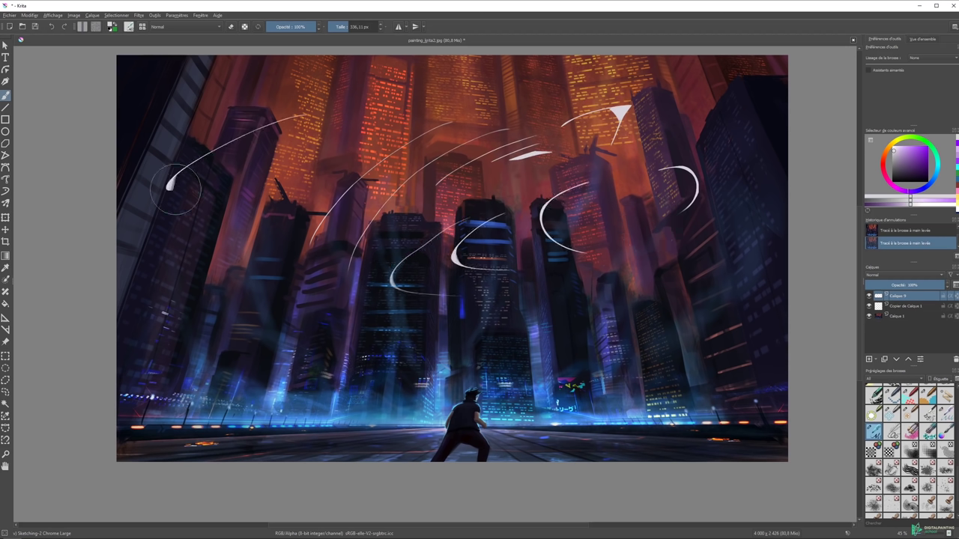
{"action": "left_click_drag", "start_coordinate": [419, 95], "coordinate": [337, 136]}
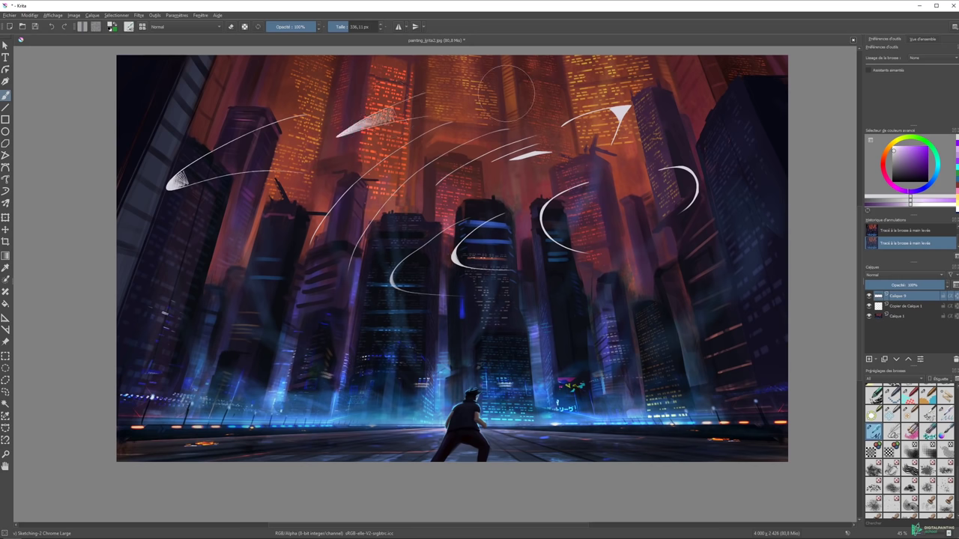
{"action": "left_click_drag", "start_coordinate": [543, 86], "coordinate": [465, 113]}
{"action": "left_click_drag", "start_coordinate": [330, 171], "coordinate": [405, 241]}
{"action": "left_click_drag", "start_coordinate": [663, 271], "coordinate": [700, 330]}
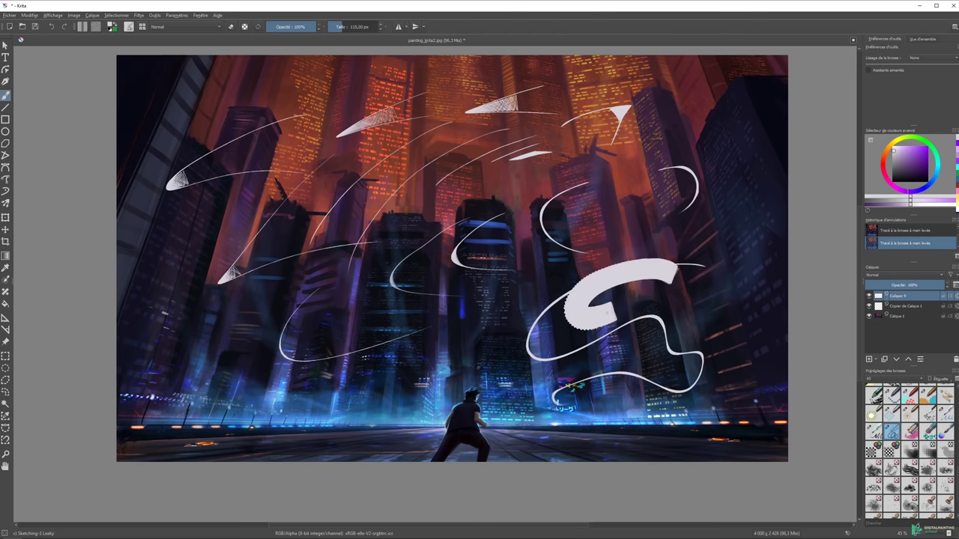
{"action": "key", "text": "ctrl+z"}
{"action": "left_click_drag", "start_coordinate": [677, 236], "coordinate": [710, 330]}
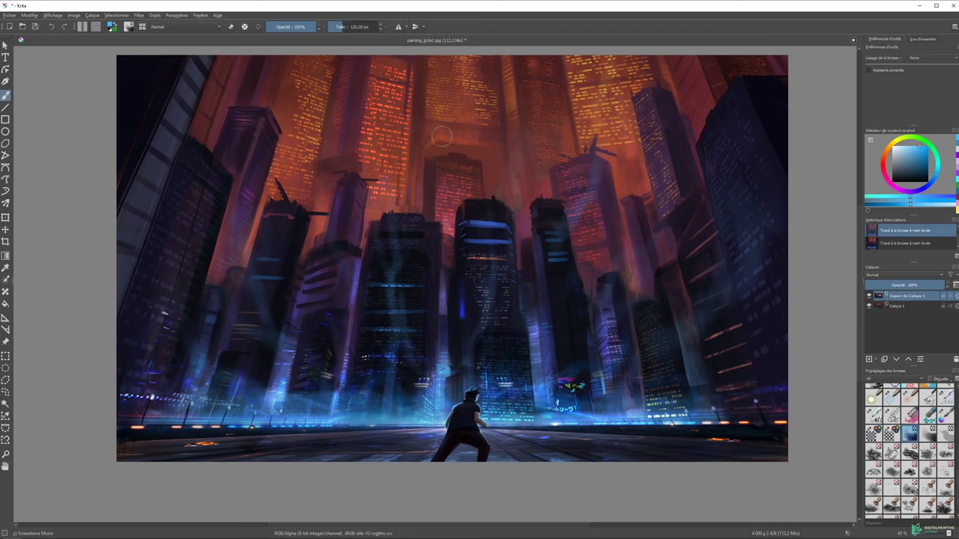
Switch to white and paint wavy Screentone Moire strokes across the top and left towers.
{"action": "key", "text": "ctrl+shift+z"}
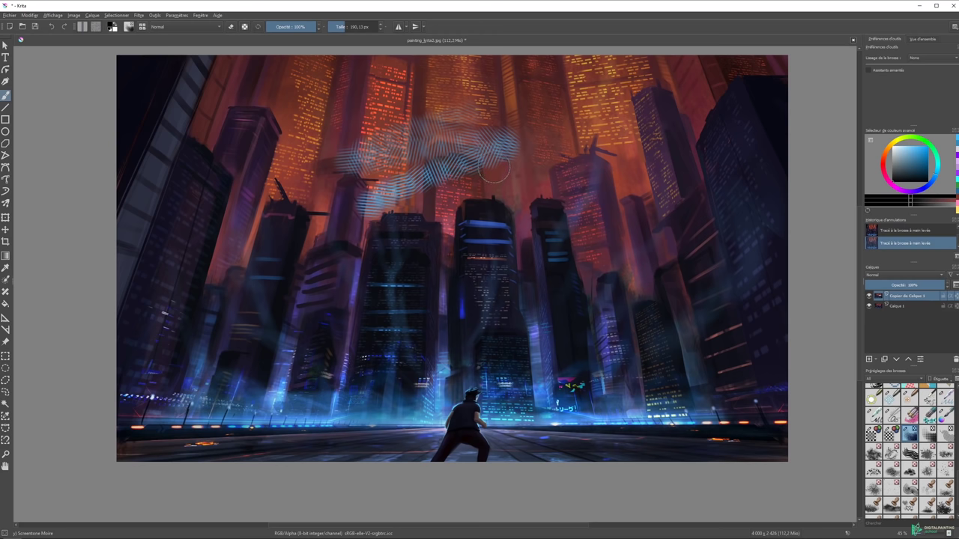
{"action": "key", "text": "x"}
{"action": "key", "text": "ctrl+z"}
{"action": "mouse_move", "coordinate": [353, 159]}
{"action": "left_mouse_down"}
{"action": "mouse_move", "coordinate": [498, 172]}
{"action": "mouse_move", "coordinate": [221, 283]}
{"action": "left_mouse_up"}
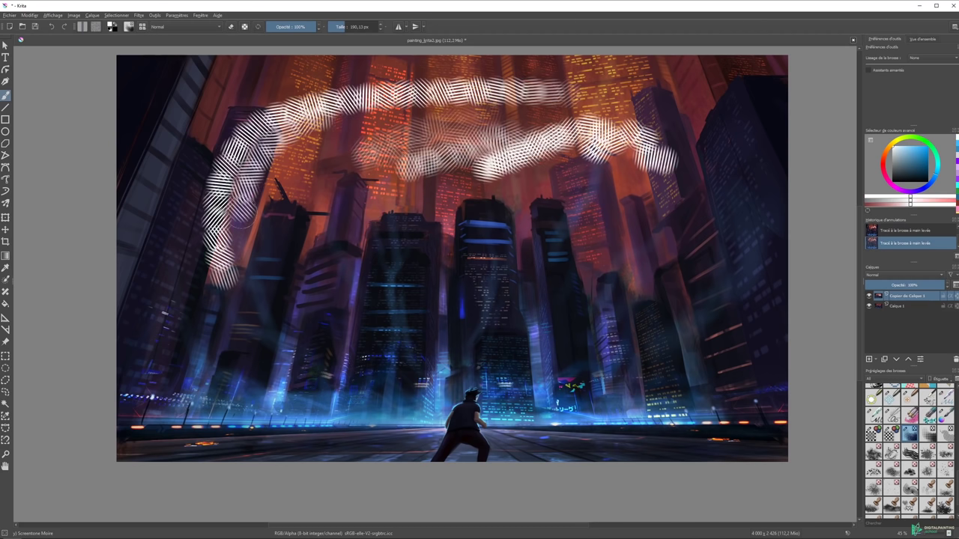
{"action": "key", "text": "bracketleft"}
{"action": "left_click_drag", "start_coordinate": [330, 172], "coordinate": [371, 250]}
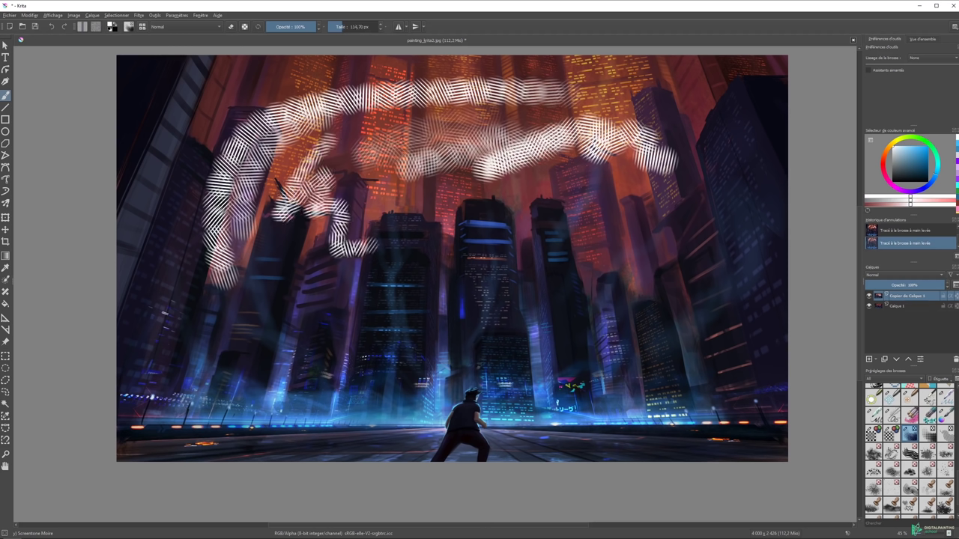
Add Screentone Pressure and Screentones Regular strokes, then large Texture Big cloud strokes.
{"action": "left_click", "coordinate": [929, 434]}
{"action": "left_click_drag", "start_coordinate": [573, 162], "coordinate": [597, 208]}
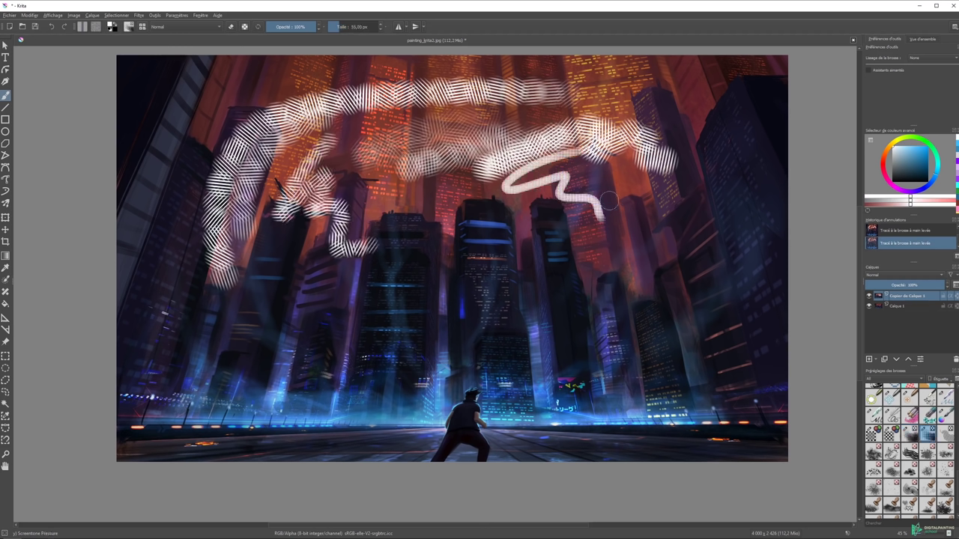
{"action": "key", "text": "bracketright"}
{"action": "key", "text": "bracketright"}
{"action": "key", "text": "bracketright"}
{"action": "left_click_drag", "start_coordinate": [621, 171], "coordinate": [678, 247]}
{"action": "left_click", "coordinate": [945, 433]}
{"action": "left_click_drag", "start_coordinate": [501, 196], "coordinate": [503, 259]}
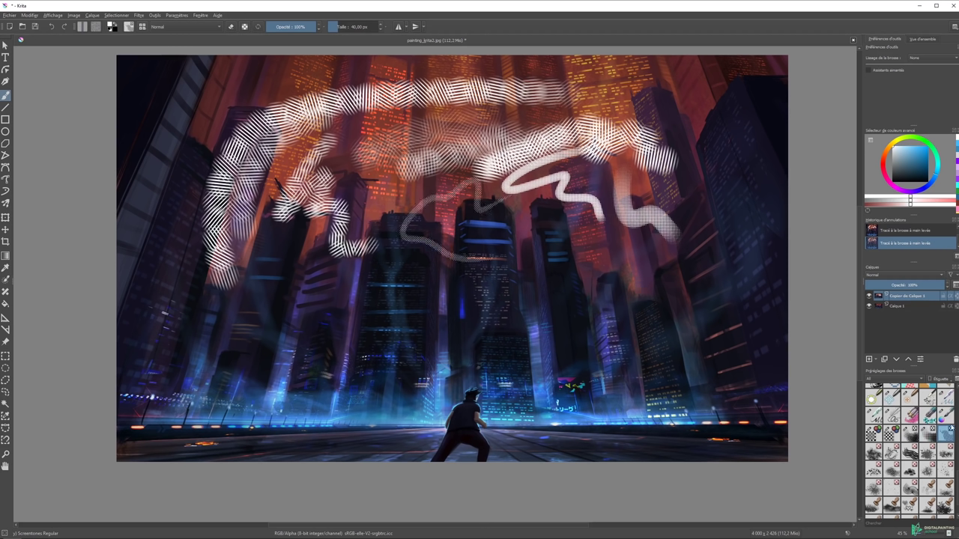
{"action": "left_click", "coordinate": [873, 452]}
{"action": "mouse_move", "coordinate": [622, 292]}
{"action": "left_mouse_down"}
{"action": "mouse_move", "coordinate": [674, 150]}
{"action": "mouse_move", "coordinate": [599, 105]}
{"action": "mouse_move", "coordinate": [172, 180]}
{"action": "mouse_move", "coordinate": [225, 352]}
{"action": "mouse_move", "coordinate": [732, 367]}
{"action": "left_mouse_up"}
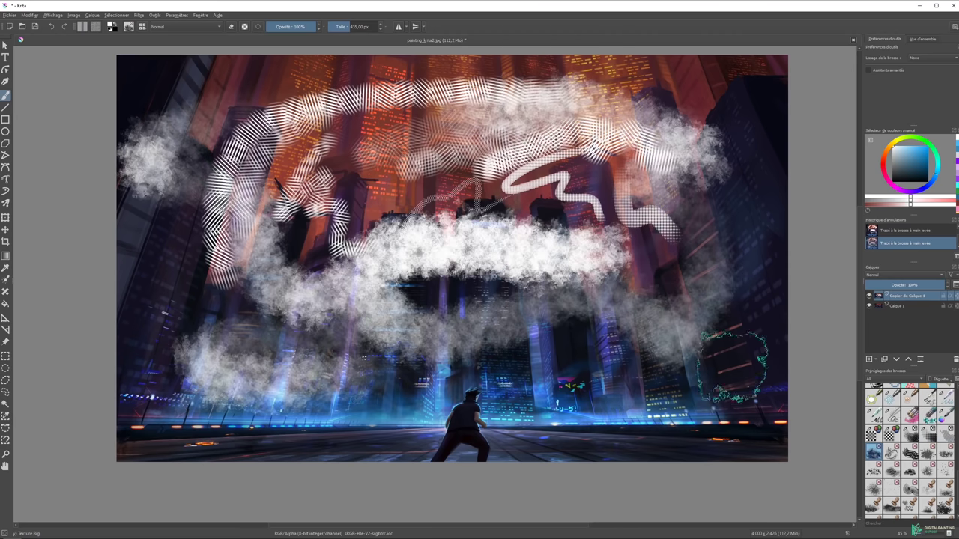
Test the Texture Crackles, Hair and Large Splat brushes with strokes across the canvas.
{"action": "left_click", "coordinate": [892, 452]}
{"action": "mouse_move", "coordinate": [674, 248]}
{"action": "left_mouse_down"}
{"action": "mouse_move", "coordinate": [680, 317]}
{"action": "mouse_move", "coordinate": [330, 172]}
{"action": "mouse_move", "coordinate": [652, 285]}
{"action": "mouse_move", "coordinate": [731, 405]}
{"action": "left_mouse_up"}
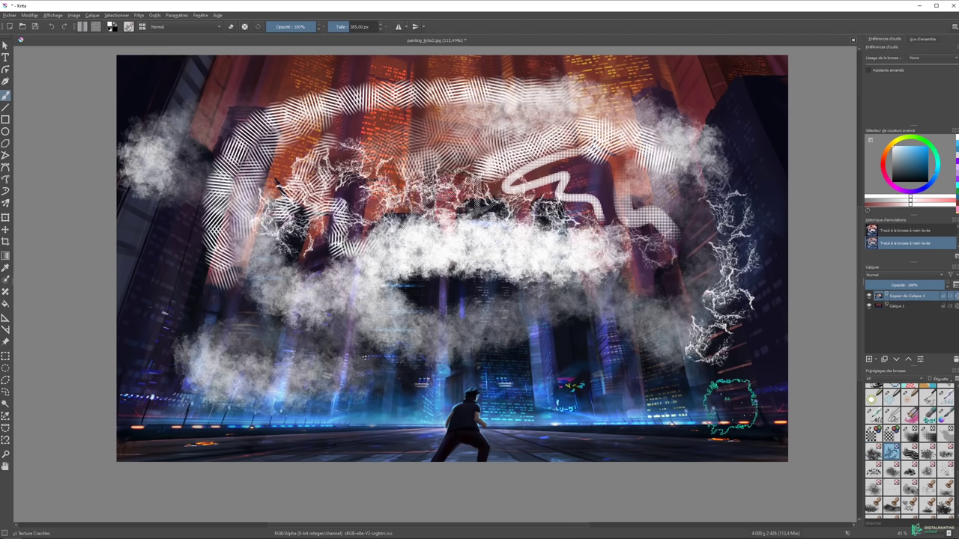
{"action": "left_click", "coordinate": [910, 452]}
{"action": "left_click_drag", "start_coordinate": [680, 359], "coordinate": [608, 385]}
{"action": "mouse_move", "coordinate": [583, 353]}
{"action": "left_mouse_down"}
{"action": "mouse_move", "coordinate": [605, 375]}
{"action": "mouse_move", "coordinate": [681, 366]}
{"action": "left_mouse_up"}
{"action": "left_click_drag", "start_coordinate": [686, 385], "coordinate": [635, 409]}
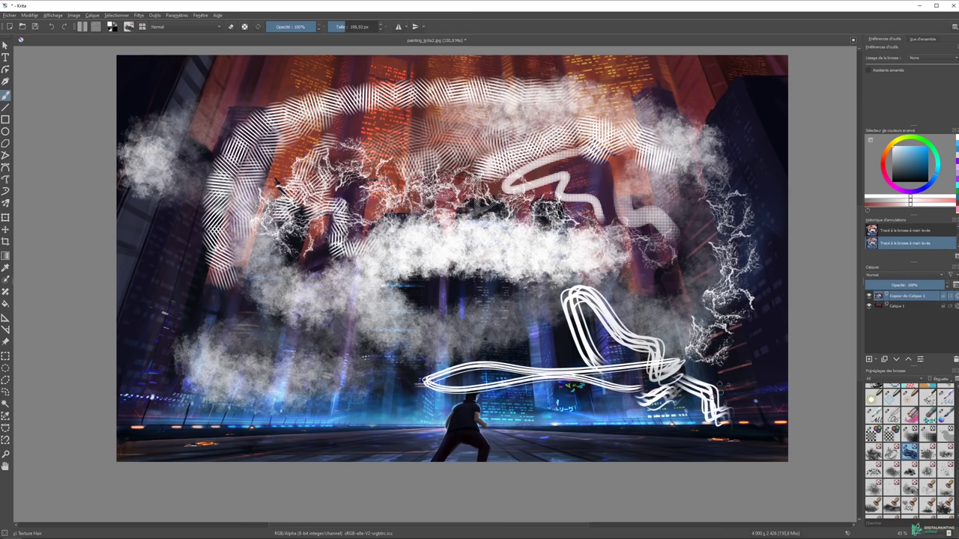
{"action": "left_click", "coordinate": [927, 450]}
{"action": "left_click_drag", "start_coordinate": [537, 330], "coordinate": [730, 367]}
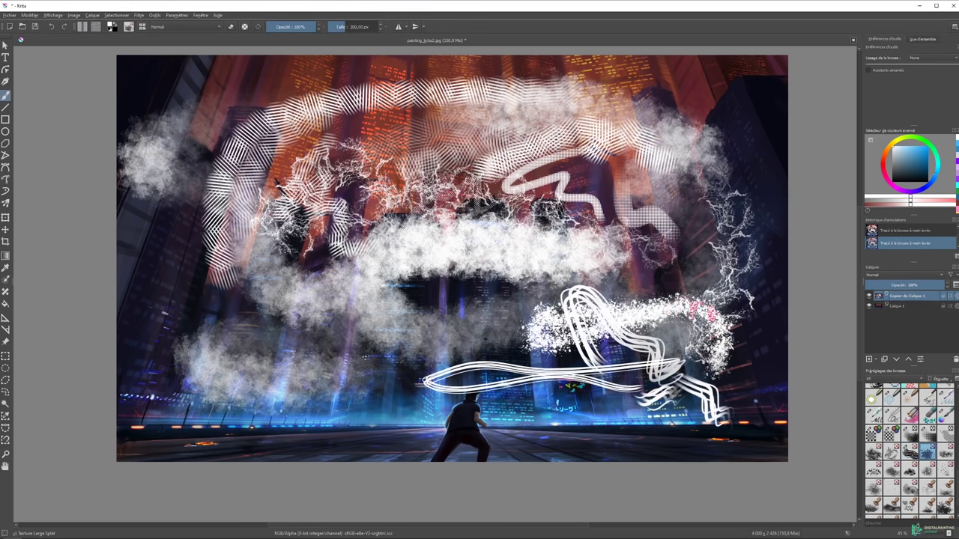
{"action": "left_click_drag", "start_coordinate": [539, 341], "coordinate": [315, 308]}
Paint Texture Noise, Random Particles and Stamp Bokeh test strokes, then clear the layer with Delete.
{"action": "left_click", "coordinate": [947, 452]}
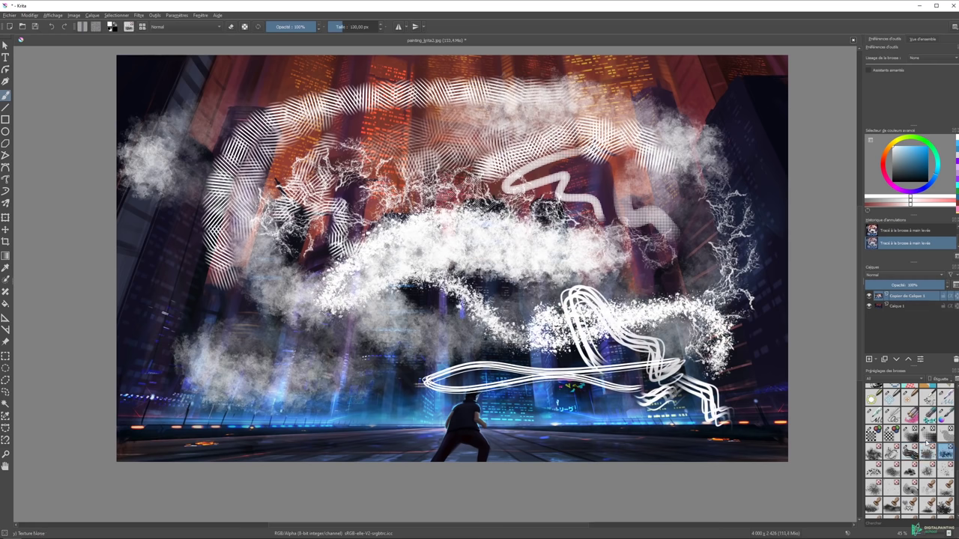
{"action": "scroll", "coordinate": [946, 442], "scroll_direction": "down", "scroll_amount": 1}
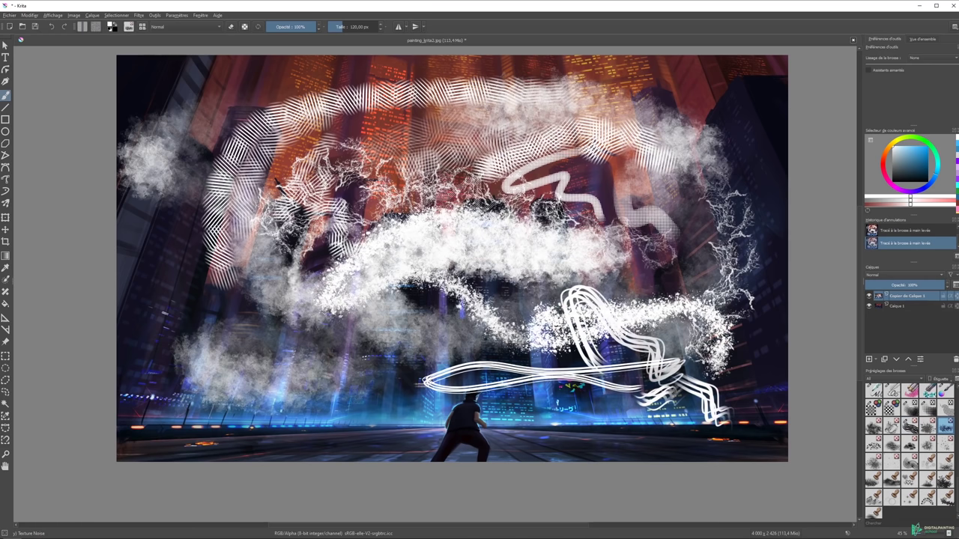
{"action": "left_click_drag", "start_coordinate": [374, 314], "coordinate": [186, 351]}
{"action": "left_click", "coordinate": [873, 444]}
{"action": "left_click_drag", "start_coordinate": [176, 240], "coordinate": [288, 330]}
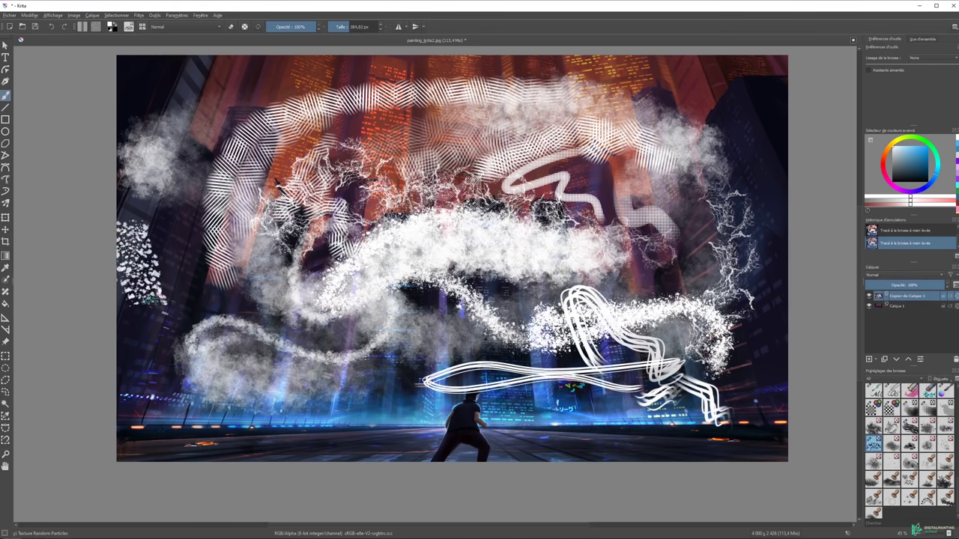
{"action": "left_click", "coordinate": [928, 460]}
{"action": "left_click_drag", "start_coordinate": [584, 322], "coordinate": [727, 431]}
{"action": "key", "text": "Delete"}
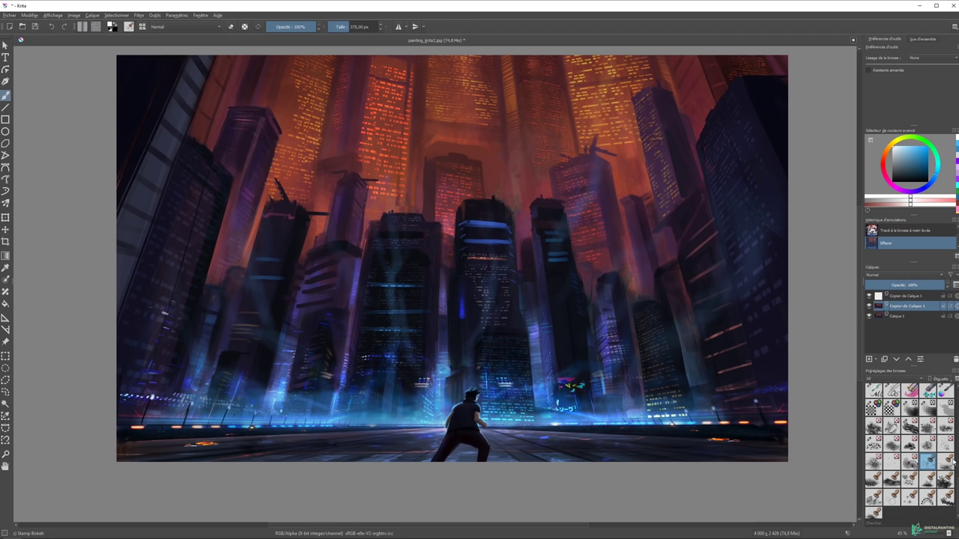
Scatter bokeh circles over the upper city, then add light-blue bokeh mid-canvas.
{"action": "key", "text": "ctrl+shift+a"}
{"action": "left_click_drag", "start_coordinate": [537, 116], "coordinate": [341, 240]}
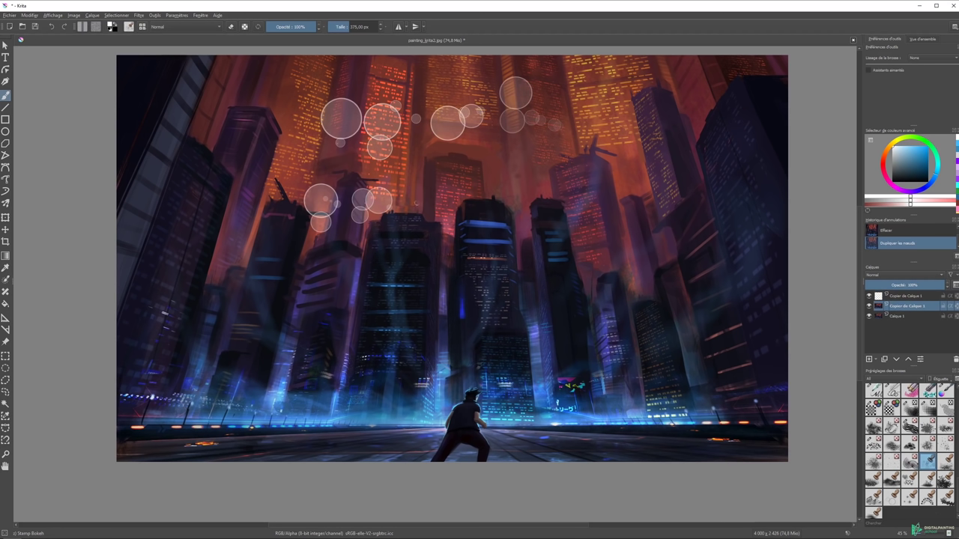
{"action": "left_click_drag", "start_coordinate": [367, 127], "coordinate": [352, 225]}
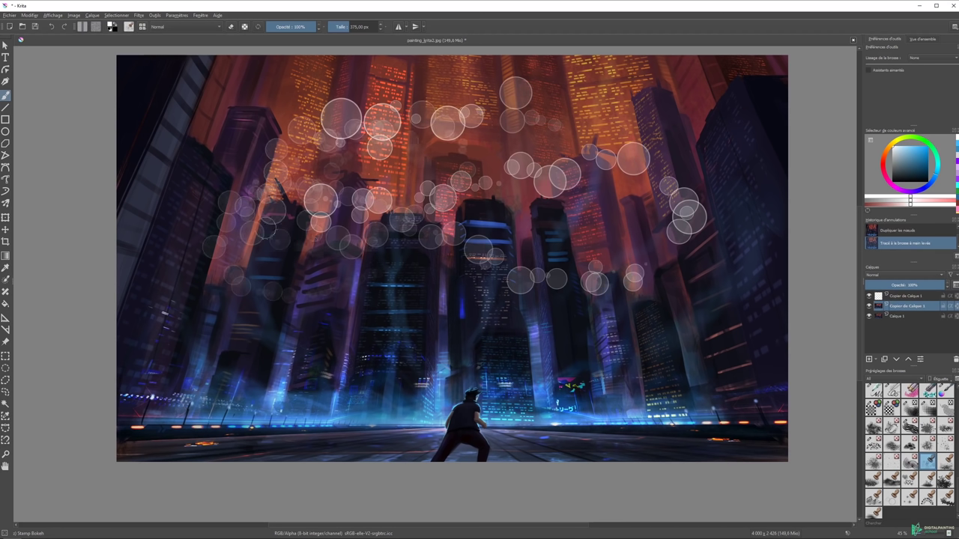
{"action": "left_click", "coordinate": [888, 178]}
{"action": "left_click", "coordinate": [910, 149]}
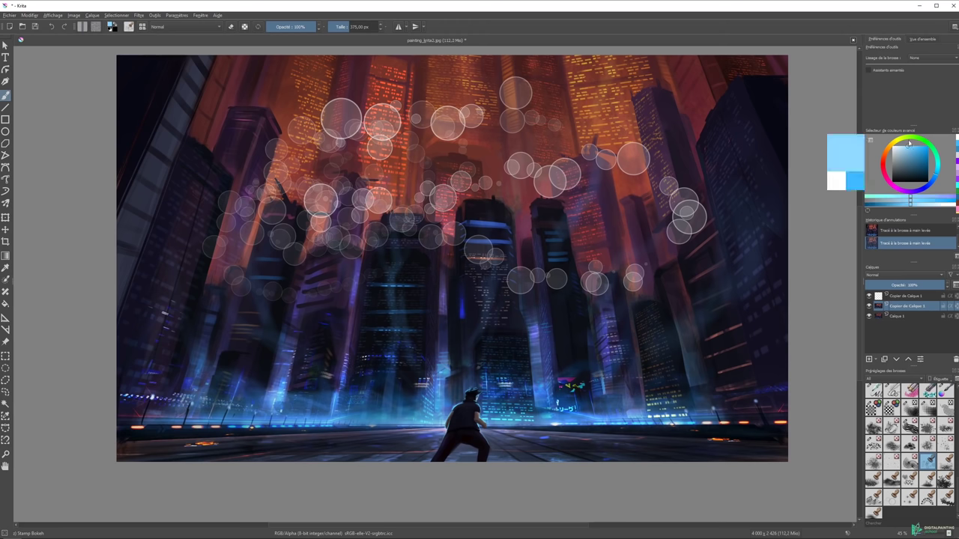
{"action": "left_click_drag", "start_coordinate": [475, 212], "coordinate": [659, 266]}
Paint test strokes with the Floor, Grass, Grass Patch and Hearts stamp brushes.
{"action": "left_click", "coordinate": [945, 461]}
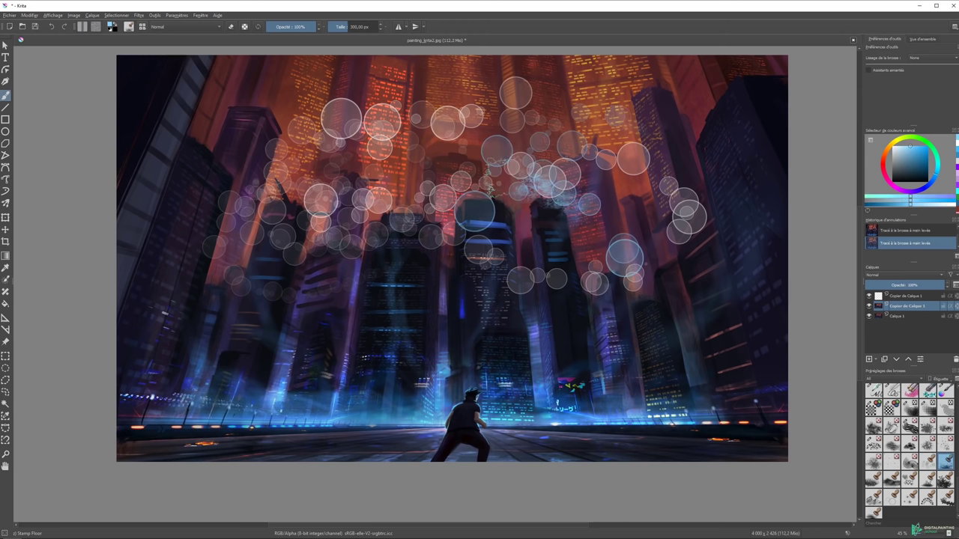
{"action": "left_click_drag", "start_coordinate": [516, 180], "coordinate": [506, 334]}
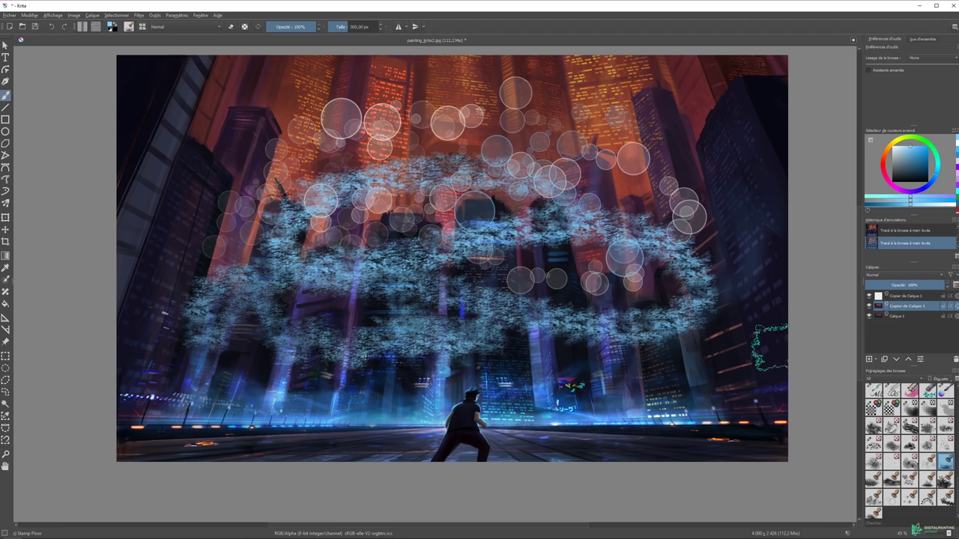
{"action": "left_click", "coordinate": [873, 479]}
{"action": "mouse_move", "coordinate": [674, 271]}
{"action": "left_mouse_down"}
{"action": "mouse_move", "coordinate": [447, 281]}
{"action": "mouse_move", "coordinate": [749, 404]}
{"action": "left_mouse_up"}
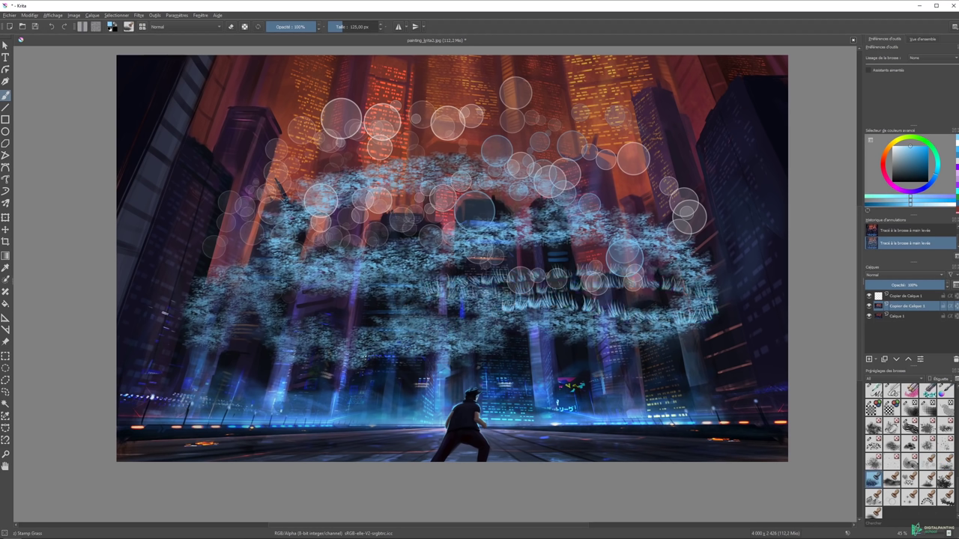
{"action": "left_click", "coordinate": [891, 479]}
{"action": "left_click_drag", "start_coordinate": [644, 229], "coordinate": [584, 154]}
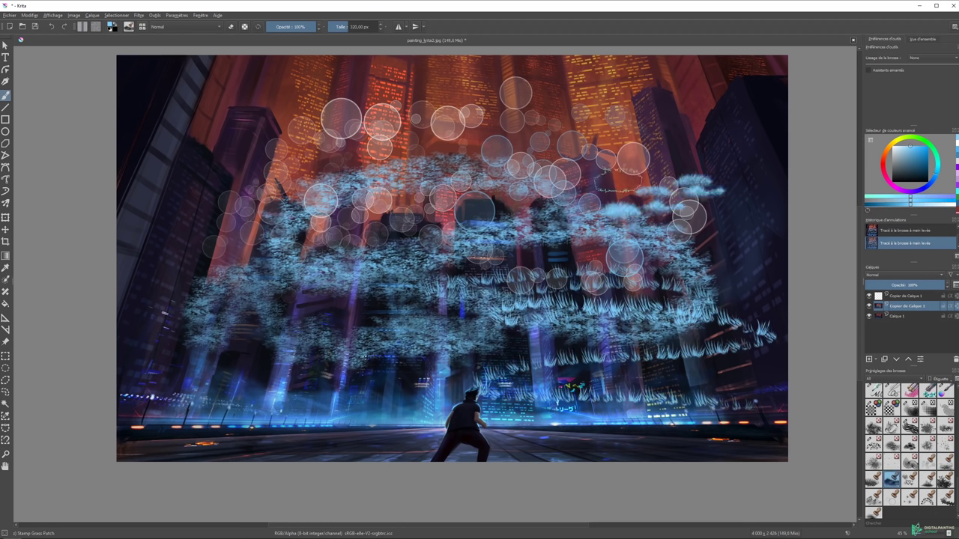
{"action": "left_click", "coordinate": [909, 479]}
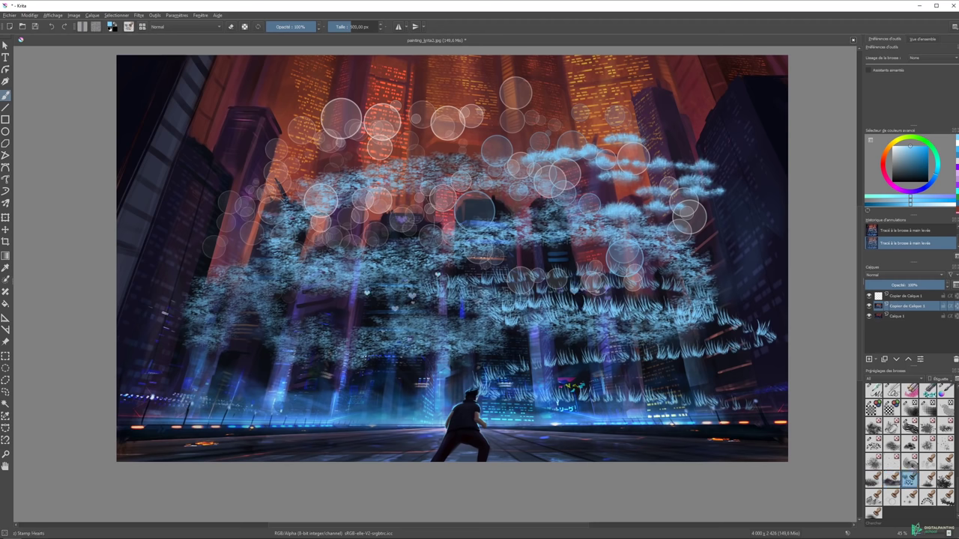
{"action": "mouse_move", "coordinate": [524, 284]}
{"action": "left_mouse_down"}
{"action": "mouse_move", "coordinate": [420, 314]}
{"action": "mouse_move", "coordinate": [465, 330]}
{"action": "left_mouse_up"}
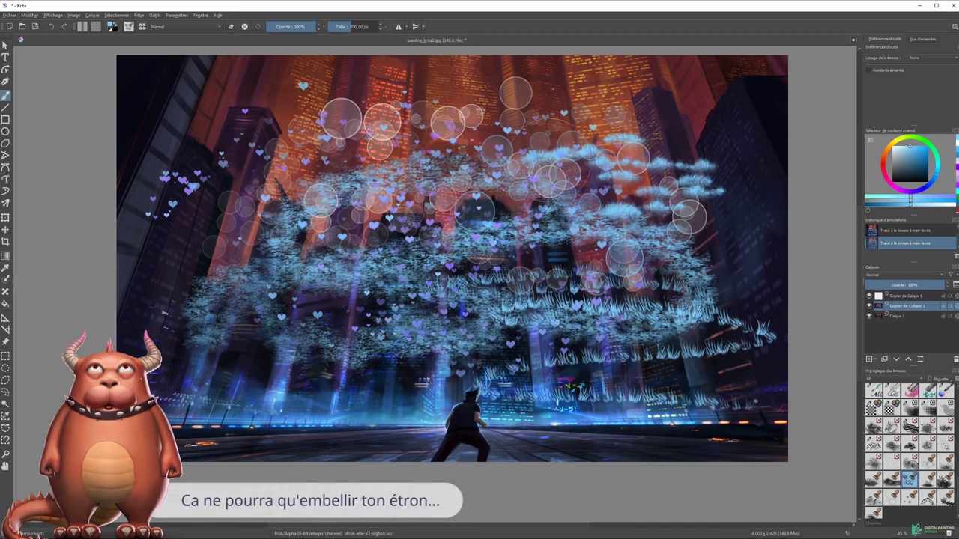
{"action": "left_click_drag", "start_coordinate": [352, 322], "coordinate": [637, 225]}
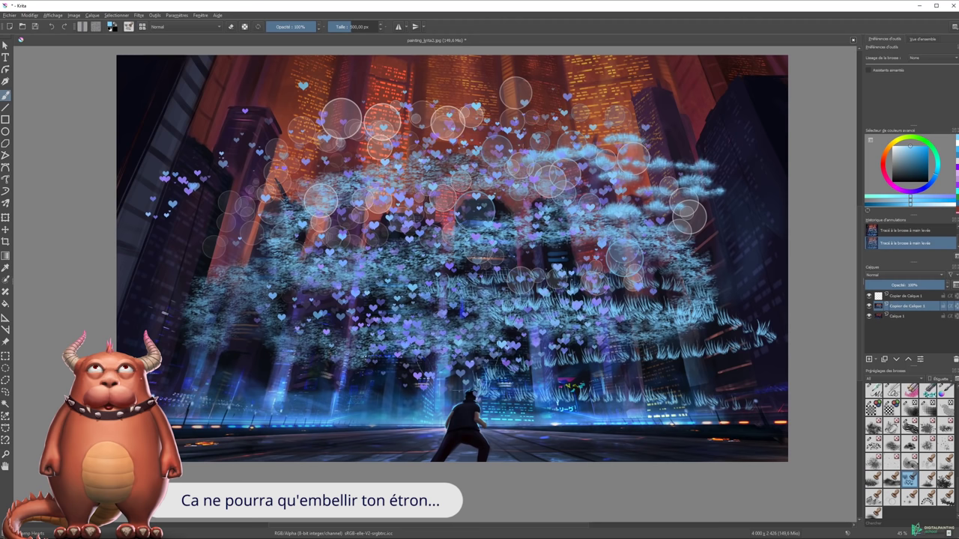
Paint glowing Herbals grass along the street horizon and Leaves clusters at right and upper left.
{"action": "left_click", "coordinate": [928, 479]}
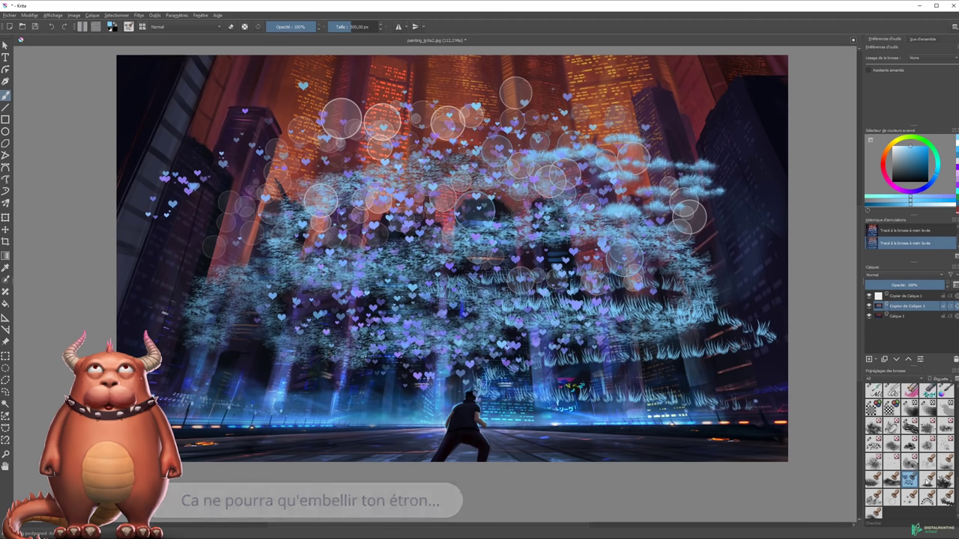
{"action": "left_click_drag", "start_coordinate": [570, 400], "coordinate": [782, 408]}
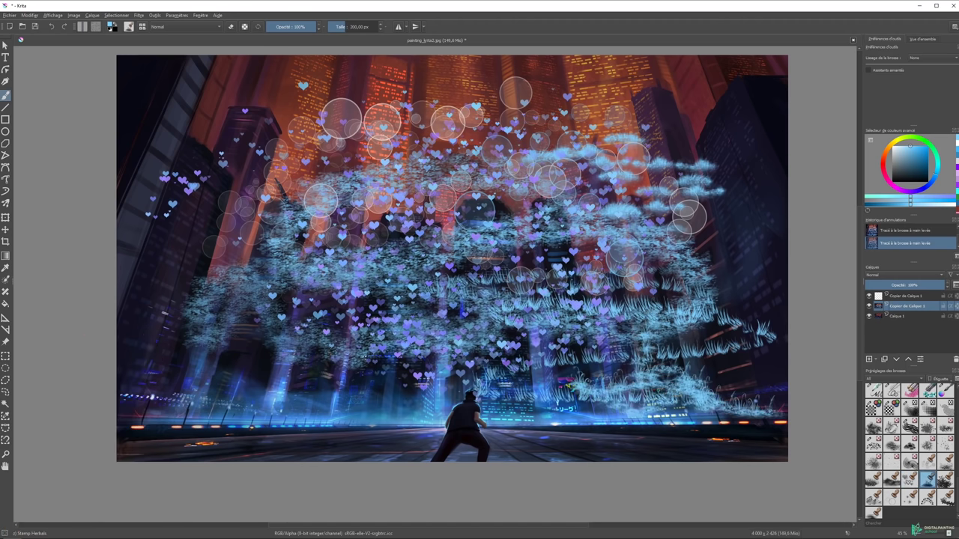
{"action": "left_click_drag", "start_coordinate": [682, 408], "coordinate": [382, 408]}
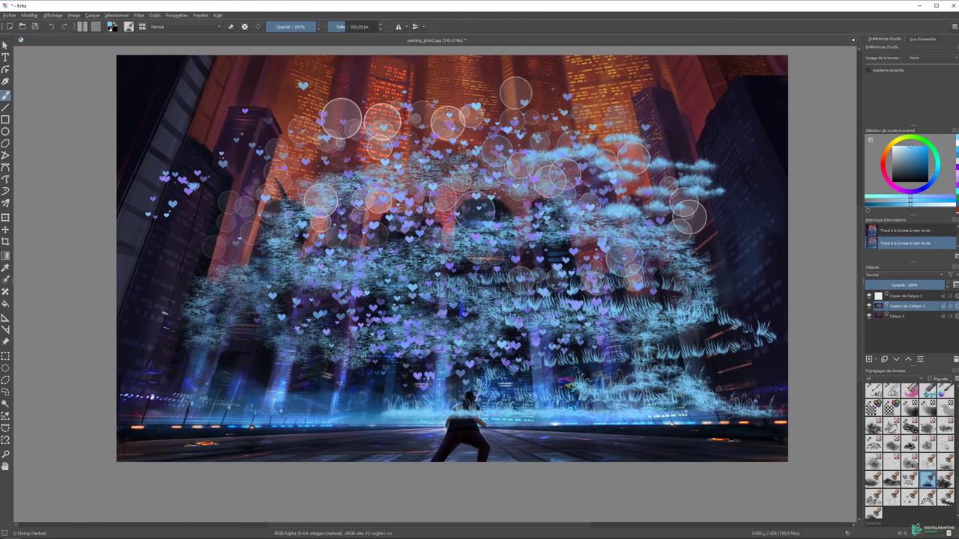
{"action": "left_click", "coordinate": [944, 479]}
{"action": "left_click", "coordinate": [718, 204]}
{"action": "left_click_drag", "start_coordinate": [716, 225], "coordinate": [524, 127]}
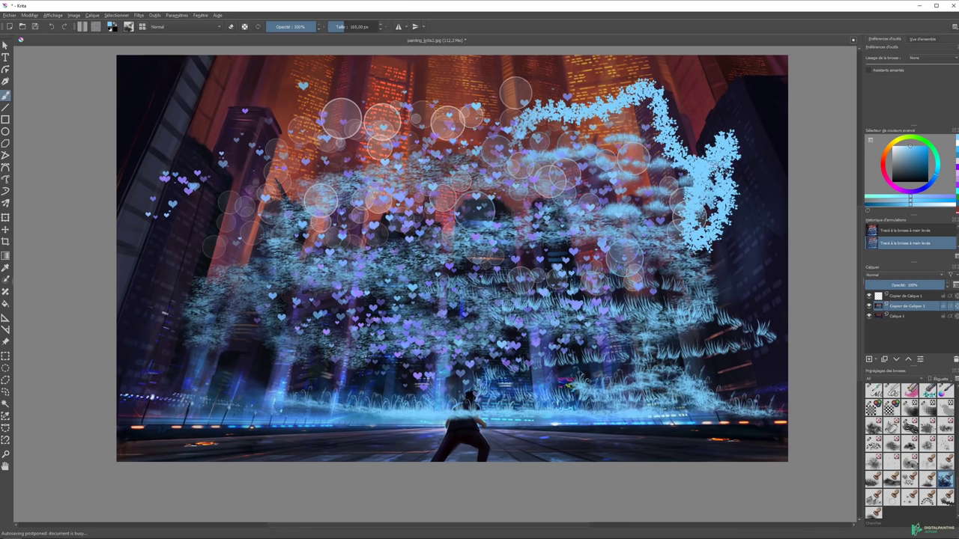
{"action": "left_click", "coordinate": [225, 113]}
{"action": "left_click_drag", "start_coordinate": [224, 113], "coordinate": [313, 151]}
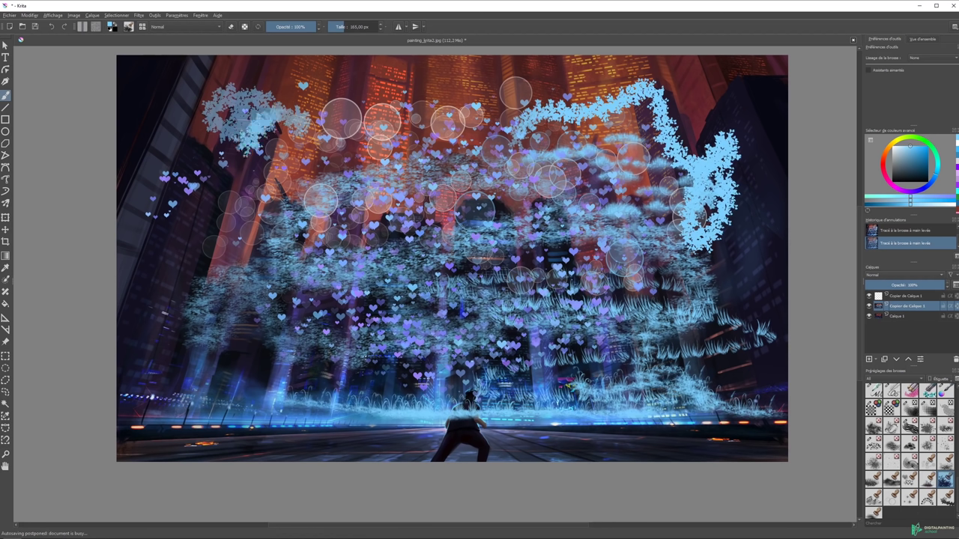
Try the Distant Mountains and Shoujo Bubbles stamps, then paint sparkles and wavy blue curls at right.
{"action": "left_click", "coordinate": [873, 496]}
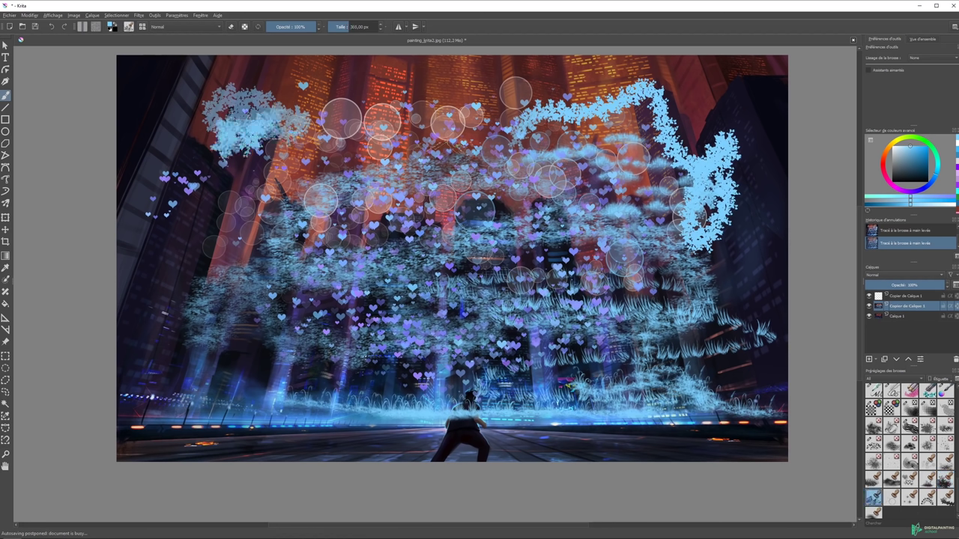
{"action": "left_click", "coordinate": [893, 495]}
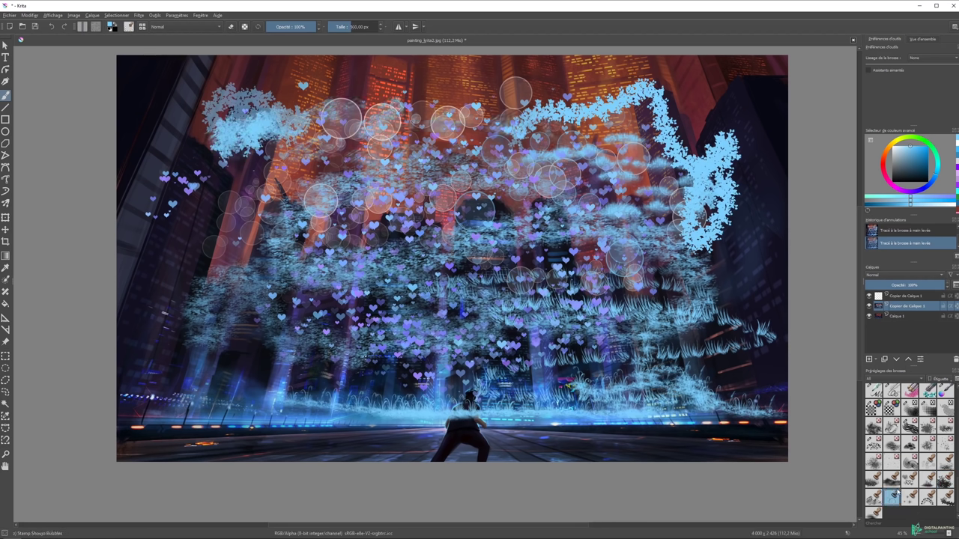
{"action": "left_click", "coordinate": [909, 495]}
{"action": "left_click_drag", "start_coordinate": [740, 108], "coordinate": [721, 112]}
{"action": "left_click", "coordinate": [928, 496]}
{"action": "left_click_drag", "start_coordinate": [745, 183], "coordinate": [741, 331]}
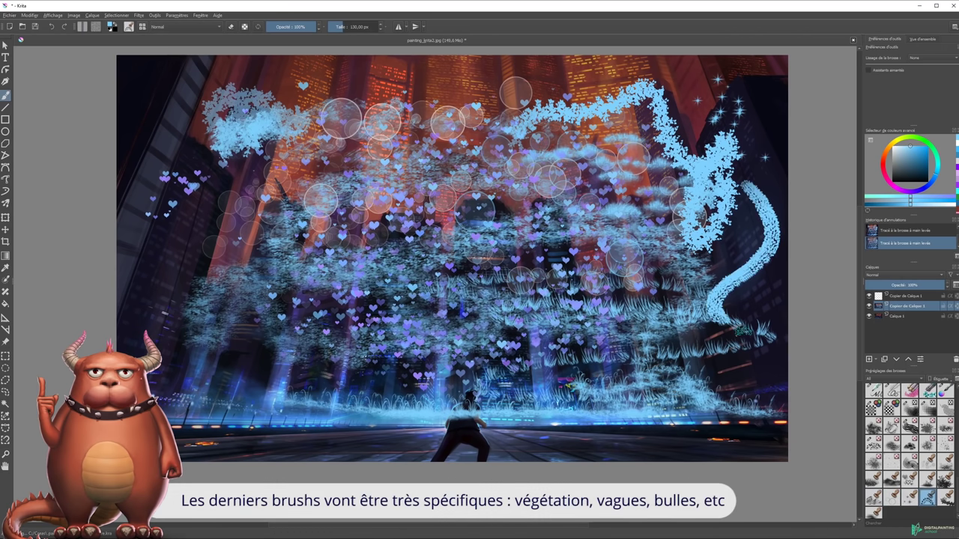
{"action": "mouse_move", "coordinate": [762, 262]}
{"action": "left_mouse_down"}
{"action": "mouse_move", "coordinate": [743, 313]}
{"action": "mouse_move", "coordinate": [758, 310]}
{"action": "mouse_move", "coordinate": [748, 313]}
{"action": "left_mouse_up"}
{"action": "left_click_drag", "start_coordinate": [737, 277], "coordinate": [731, 292]}
Paint Vegetal strokes and light-blue Water streaks across the top and middle.
{"action": "left_click", "coordinate": [945, 496]}
{"action": "mouse_move", "coordinate": [765, 143]}
{"action": "left_mouse_down"}
{"action": "mouse_move", "coordinate": [742, 88]}
{"action": "mouse_move", "coordinate": [693, 104]}
{"action": "left_mouse_up"}
{"action": "left_click_drag", "start_coordinate": [772, 93], "coordinate": [344, 75]}
{"action": "left_click", "coordinate": [874, 513]}
{"action": "mouse_move", "coordinate": [712, 108]}
{"action": "left_mouse_down"}
{"action": "mouse_move", "coordinate": [644, 86]}
{"action": "mouse_move", "coordinate": [153, 86]}
{"action": "left_mouse_up"}
{"action": "left_click_drag", "start_coordinate": [162, 153], "coordinate": [359, 176]}
{"action": "mouse_move", "coordinate": [142, 206]}
{"action": "left_mouse_down"}
{"action": "mouse_move", "coordinate": [367, 250]}
{"action": "mouse_move", "coordinate": [599, 270]}
{"action": "mouse_move", "coordinate": [697, 292]}
{"action": "left_mouse_up"}
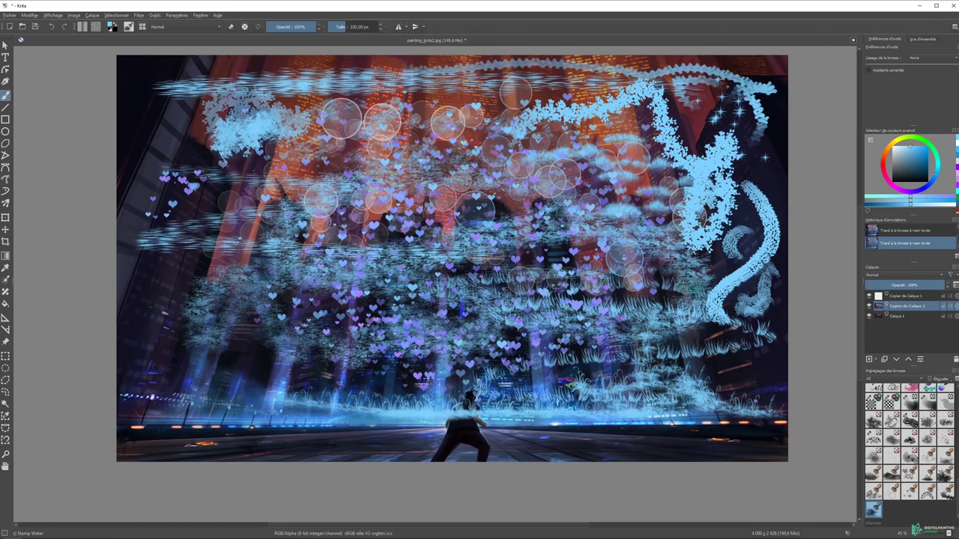
{"action": "left_click_drag", "start_coordinate": [956, 491], "coordinate": [957, 408]}
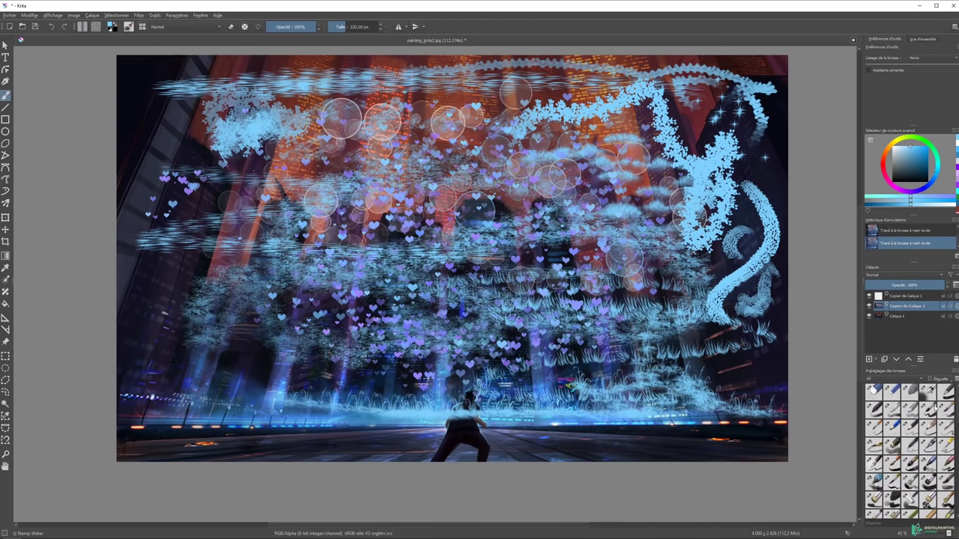
{"action": "scroll", "coordinate": [909, 449], "scroll_direction": "up", "scroll_amount": 2}
{"action": "scroll", "coordinate": [926, 468], "scroll_direction": "down", "scroll_amount": 5}
{"action": "scroll", "coordinate": [927, 469], "scroll_direction": "down", "scroll_amount": 3}
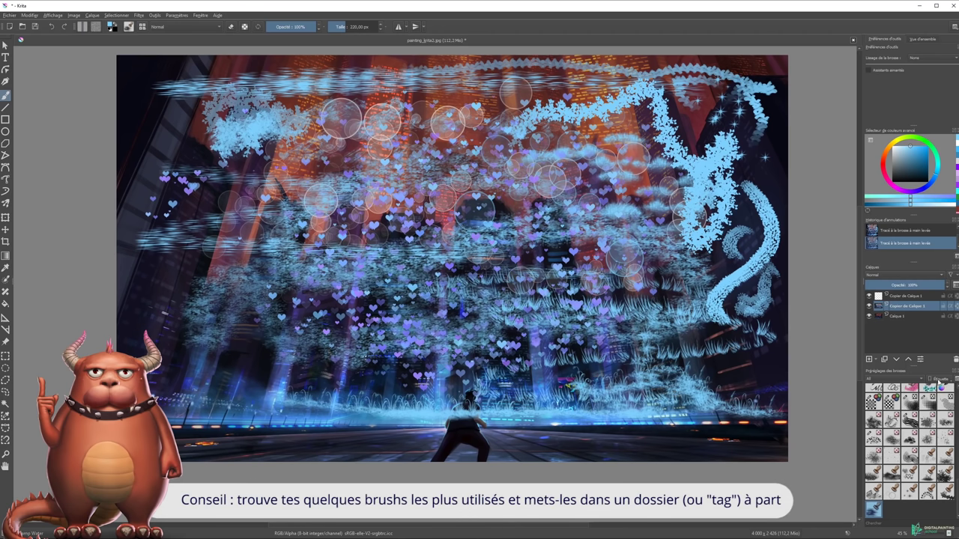
Filter the brush presets by the Spartan tag, then show All and scroll through the list.
{"action": "left_click", "coordinate": [932, 379]}
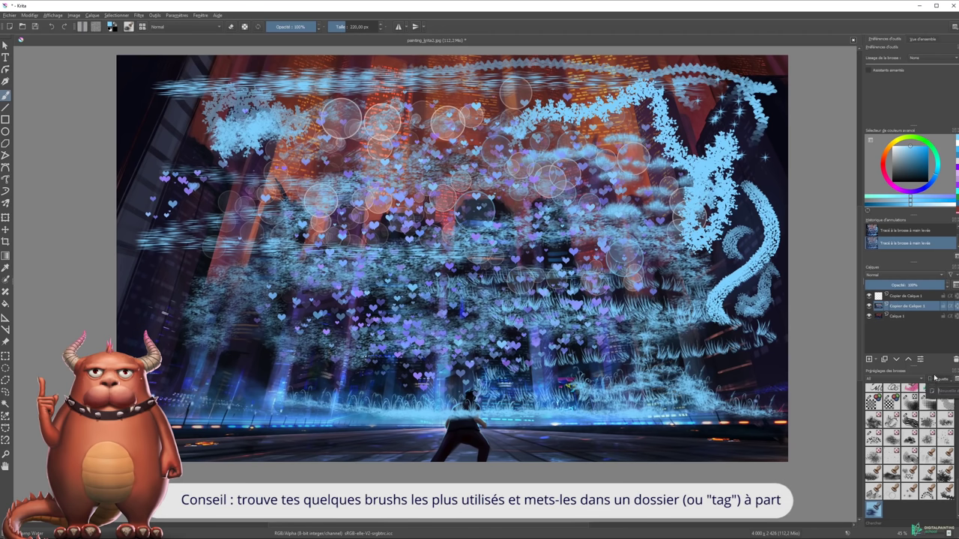
{"action": "left_click", "coordinate": [899, 378]}
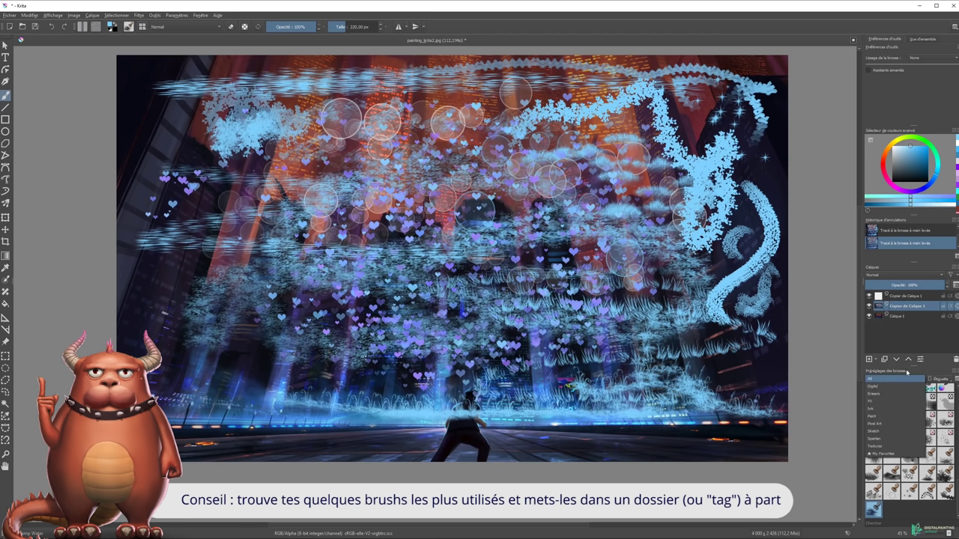
{"action": "left_click", "coordinate": [878, 438]}
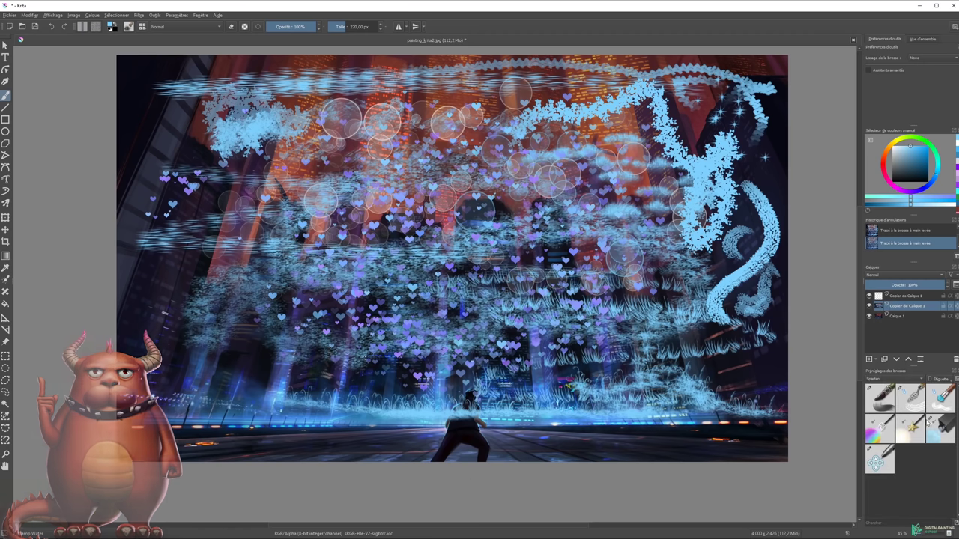
{"action": "left_click", "coordinate": [895, 379]}
{"action": "left_click", "coordinate": [890, 319]}
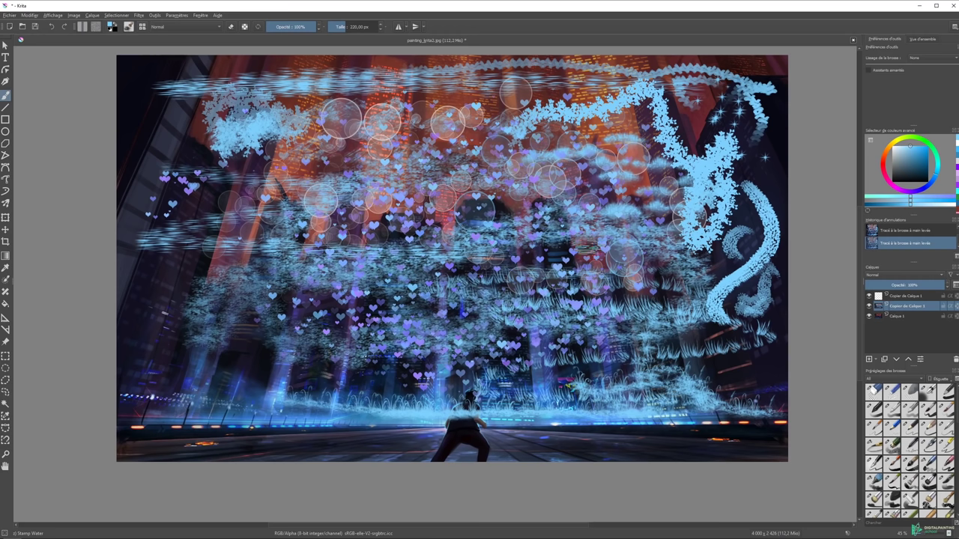
{"action": "scroll", "coordinate": [906, 439], "scroll_direction": "down", "scroll_amount": 2}
{"action": "scroll", "coordinate": [907, 439], "scroll_direction": "down", "scroll_amount": 2}
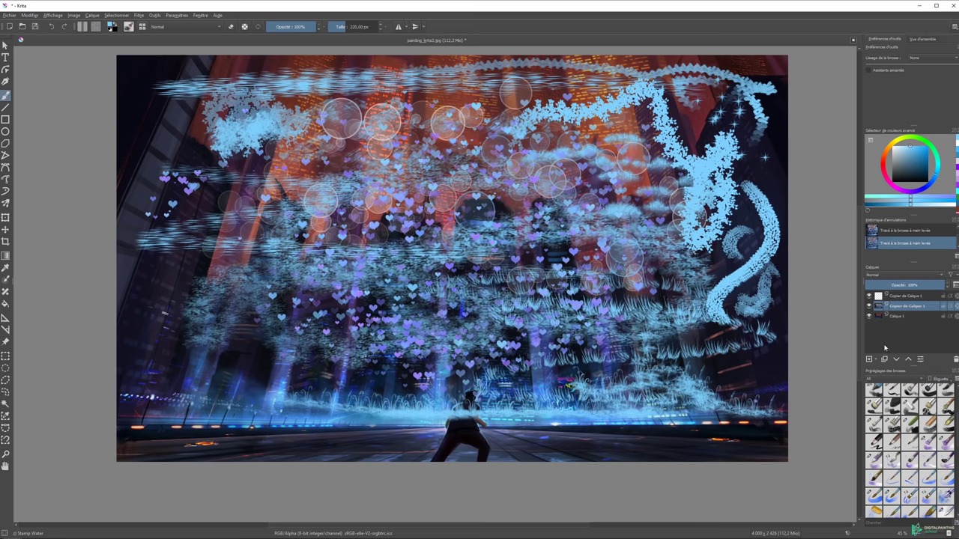
{"action": "scroll", "coordinate": [949, 414], "scroll_direction": "up", "scroll_amount": 2}
{"action": "scroll", "coordinate": [950, 414], "scroll_direction": "up", "scroll_amount": 2}
{"action": "scroll", "coordinate": [950, 414], "scroll_direction": "up", "scroll_amount": 2}
{"action": "scroll", "coordinate": [950, 414], "scroll_direction": "up", "scroll_amount": 2}
{"action": "scroll", "coordinate": [944, 405], "scroll_direction": "up", "scroll_amount": 2}
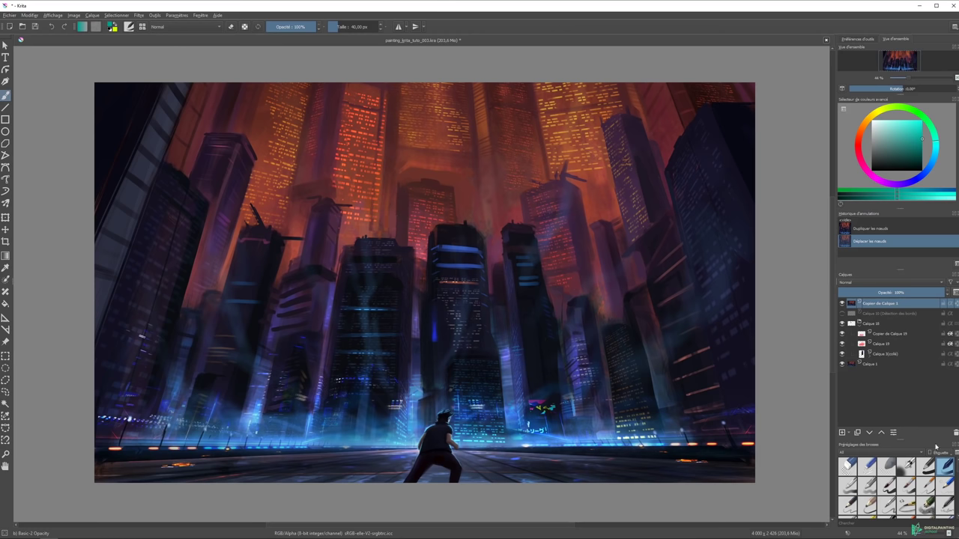
Undo a teal test stroke across the sky and open the Basic-2 Opacity brush editor.
{"action": "left_click_drag", "start_coordinate": [525, 124], "coordinate": [342, 334]}
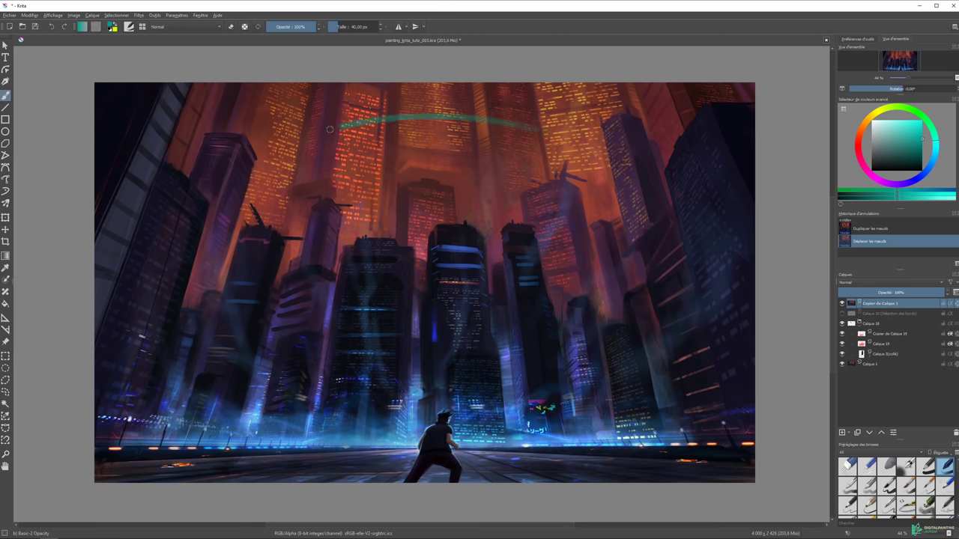
{"action": "key", "text": "ctrl+z"}
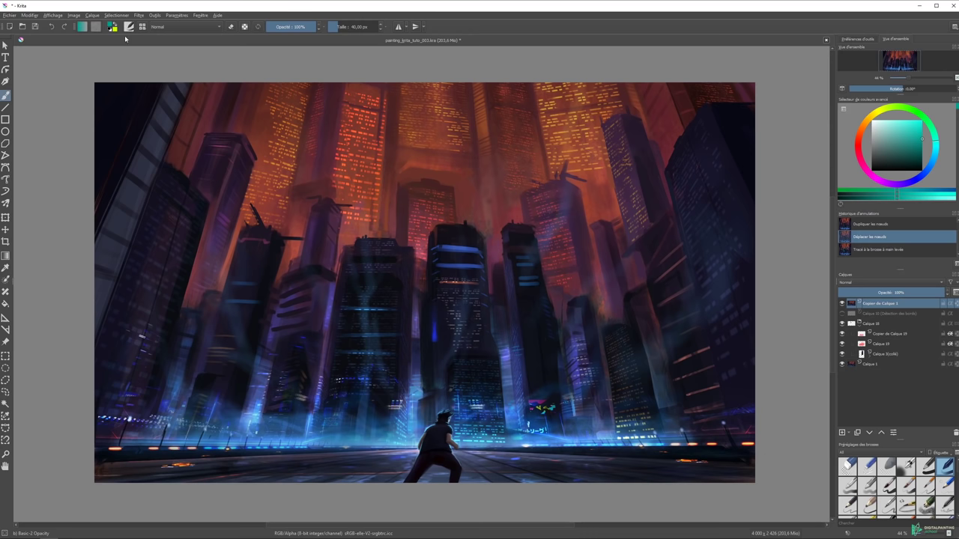
{"action": "left_click", "coordinate": [129, 27]}
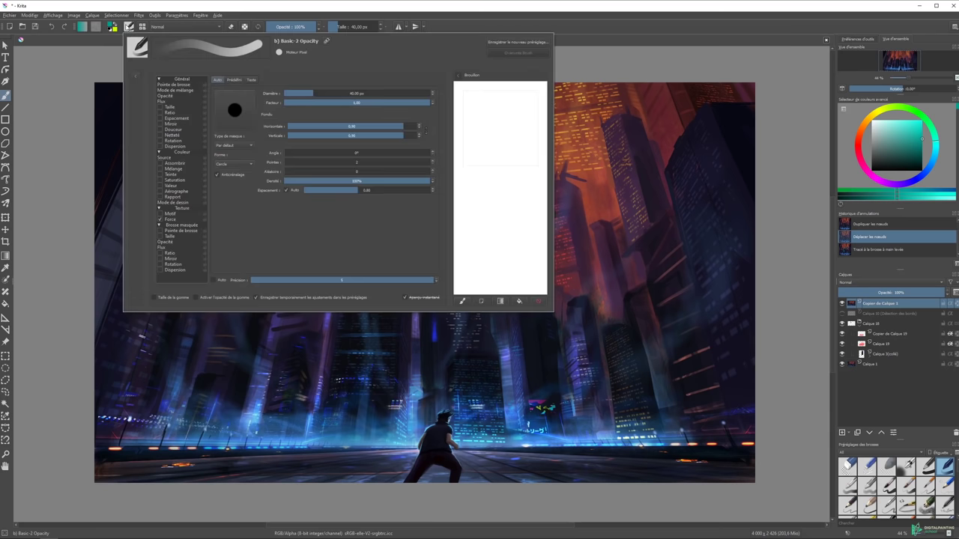
Hide the Brouillon scratchpad and collapse the brush option categories, including Brosse masquée.
{"action": "left_click", "coordinate": [454, 76]}
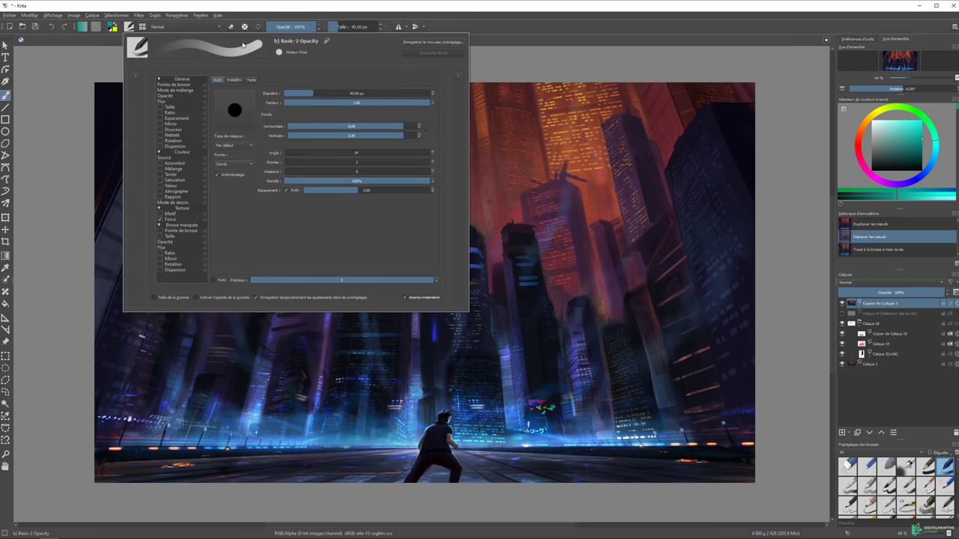
{"action": "left_click", "coordinate": [159, 79]}
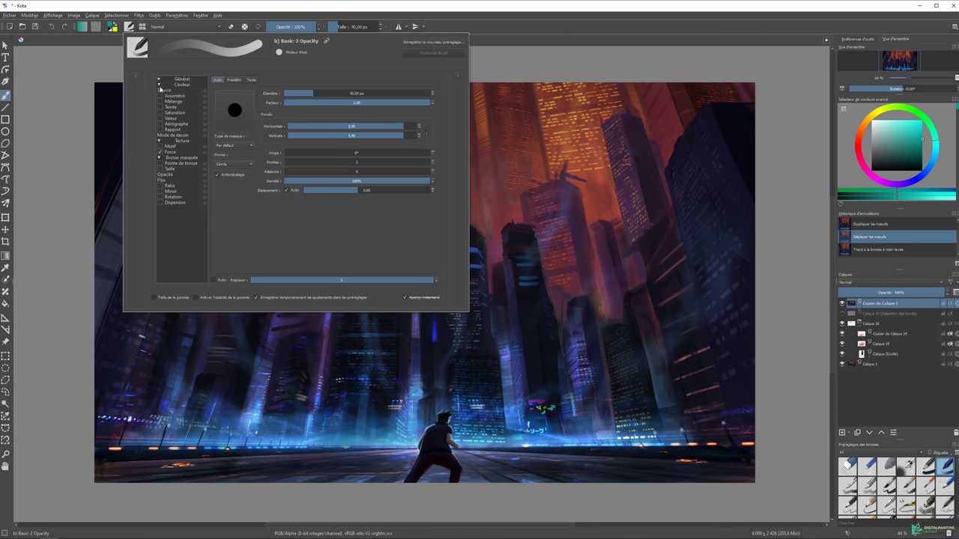
{"action": "left_click", "coordinate": [158, 85]}
{"action": "left_click", "coordinate": [160, 96]}
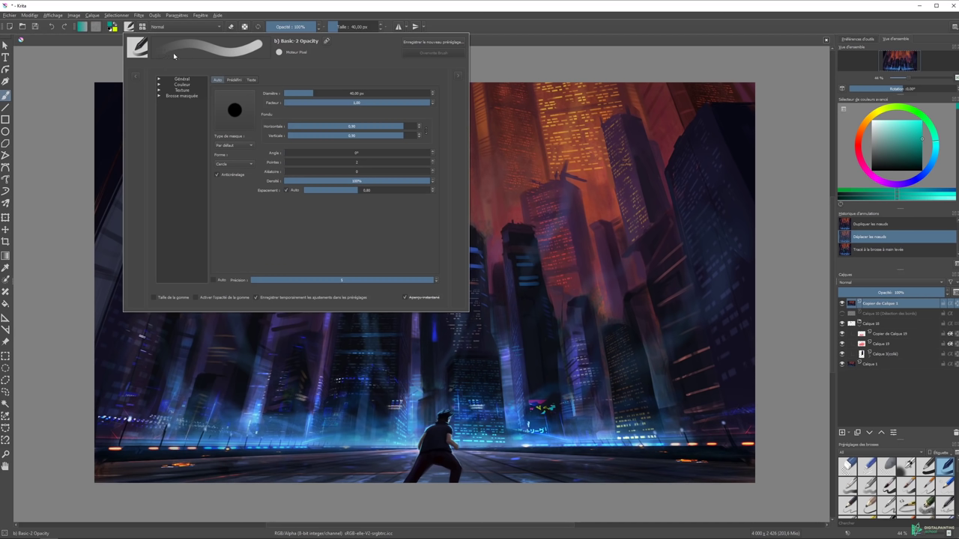
Cancel a preset rename, expand Général, and toggle the in-editor Préréglages panel open and shut.
{"action": "left_click", "coordinate": [326, 40]}
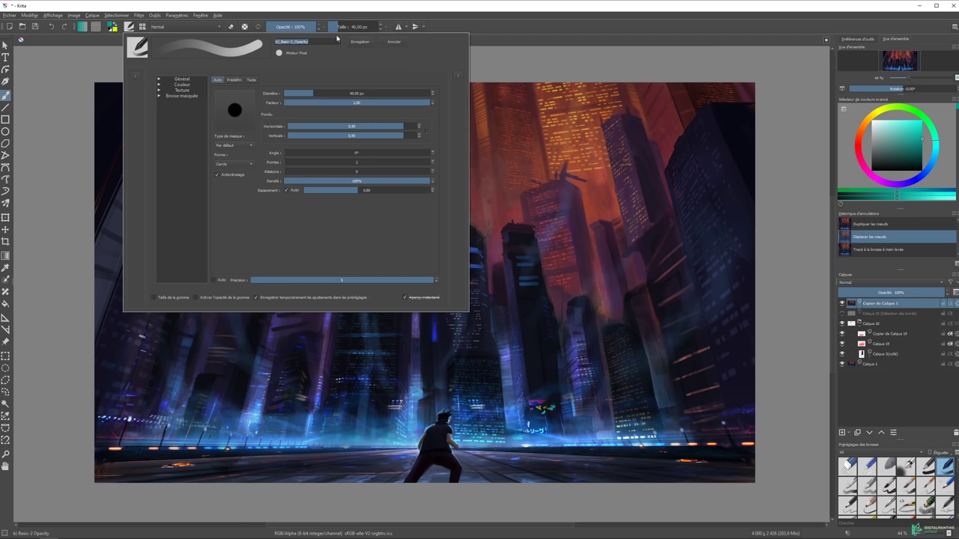
{"action": "left_click", "coordinate": [388, 42]}
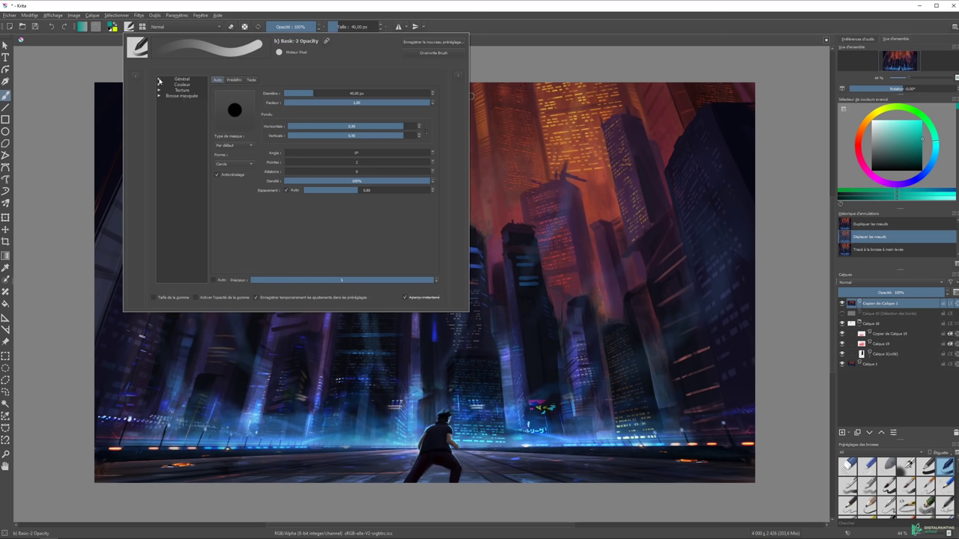
{"action": "left_click", "coordinate": [173, 81]}
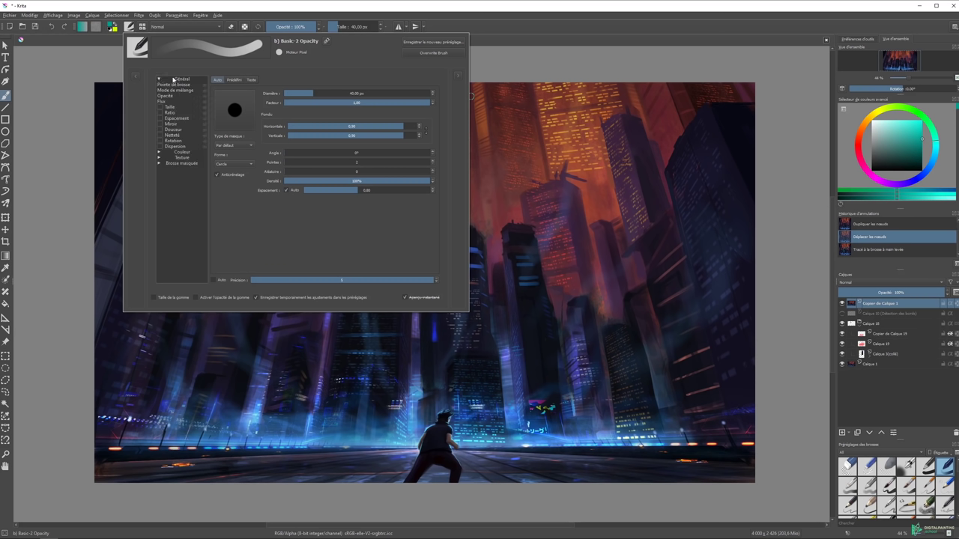
{"action": "left_click", "coordinate": [137, 78]}
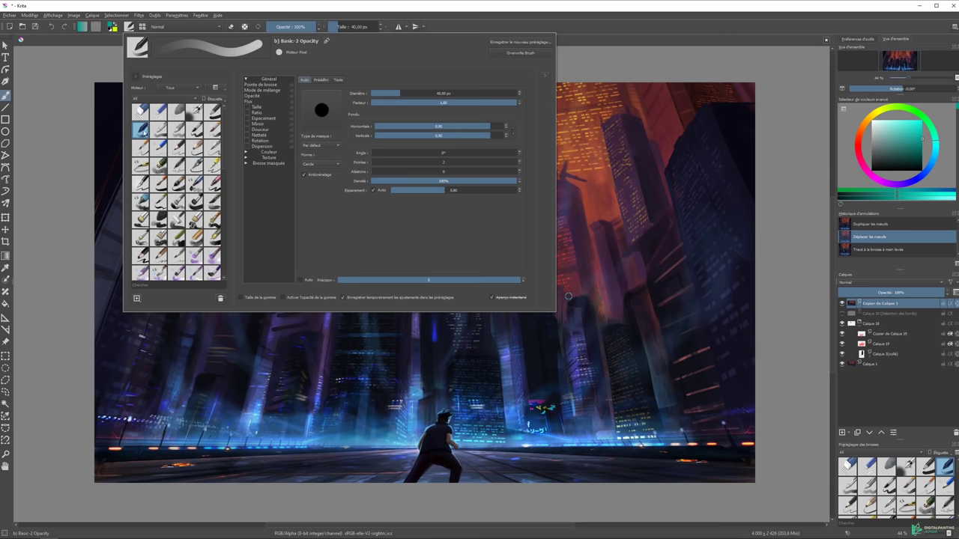
{"action": "left_click", "coordinate": [136, 78]}
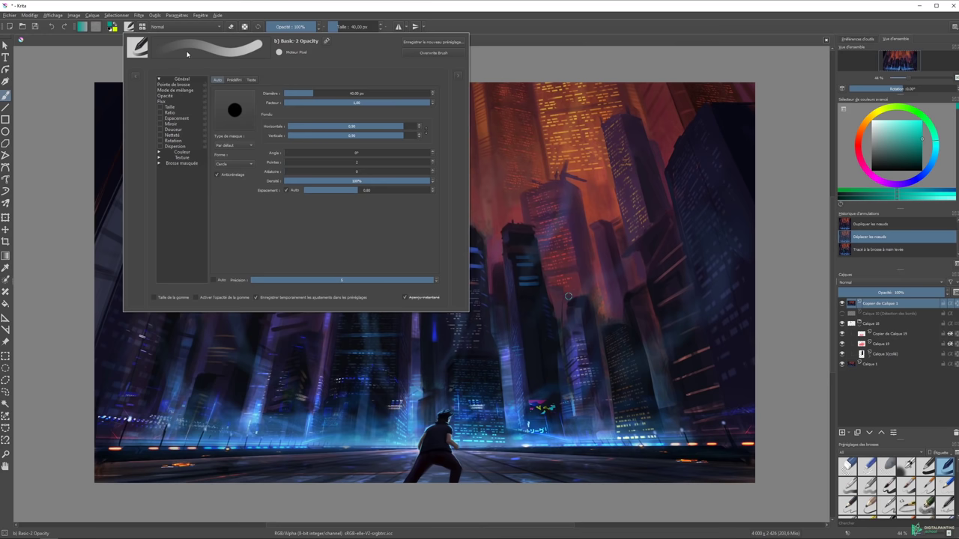
Show the Brouillon scratchpad, scribble teal test strokes on it, then wipe it clean.
{"action": "left_click", "coordinate": [458, 77]}
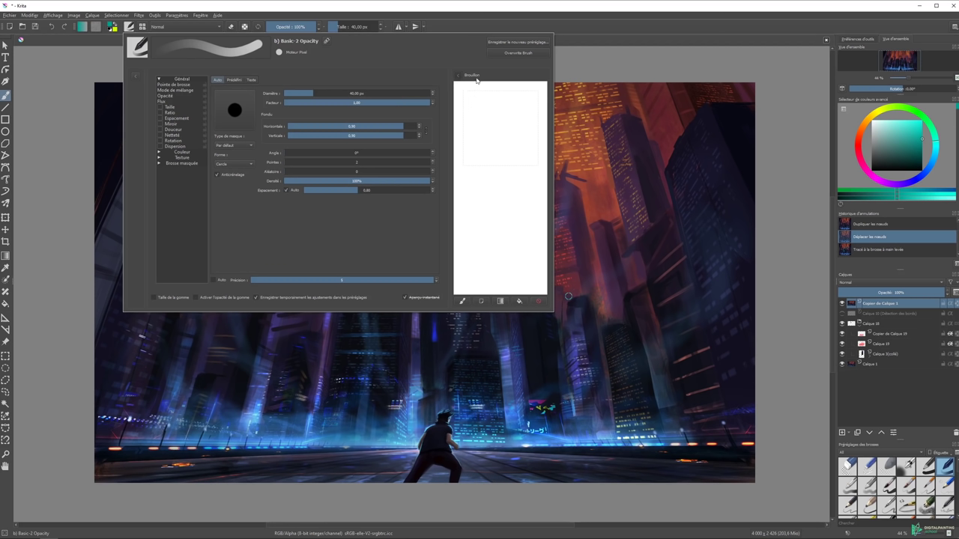
{"action": "mouse_move", "coordinate": [475, 100]}
{"action": "left_mouse_down"}
{"action": "mouse_move", "coordinate": [499, 118]}
{"action": "mouse_move", "coordinate": [519, 114]}
{"action": "mouse_move", "coordinate": [507, 120]}
{"action": "mouse_move", "coordinate": [509, 130]}
{"action": "left_mouse_up"}
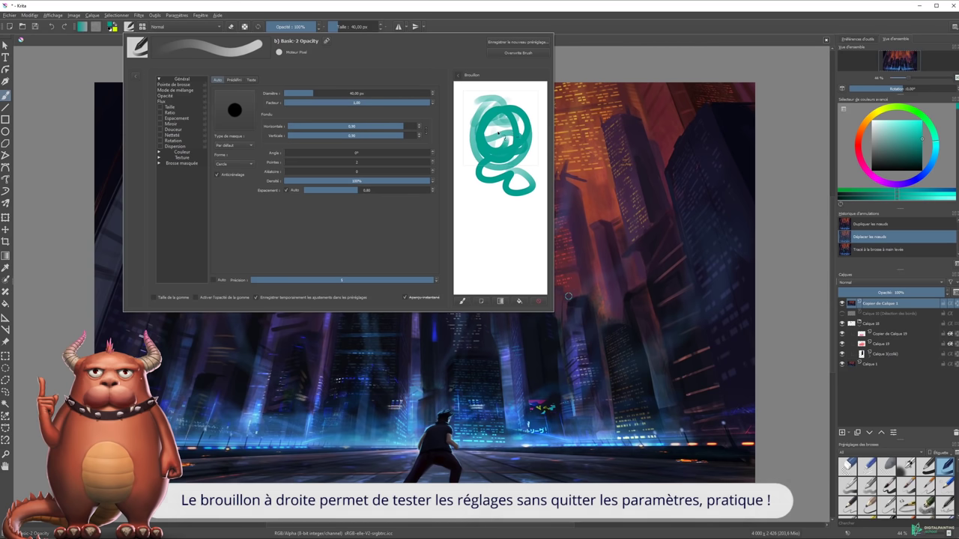
{"action": "mouse_move", "coordinate": [500, 188]}
{"action": "left_mouse_down"}
{"action": "mouse_move", "coordinate": [498, 196]}
{"action": "mouse_move", "coordinate": [520, 167]}
{"action": "left_mouse_up"}
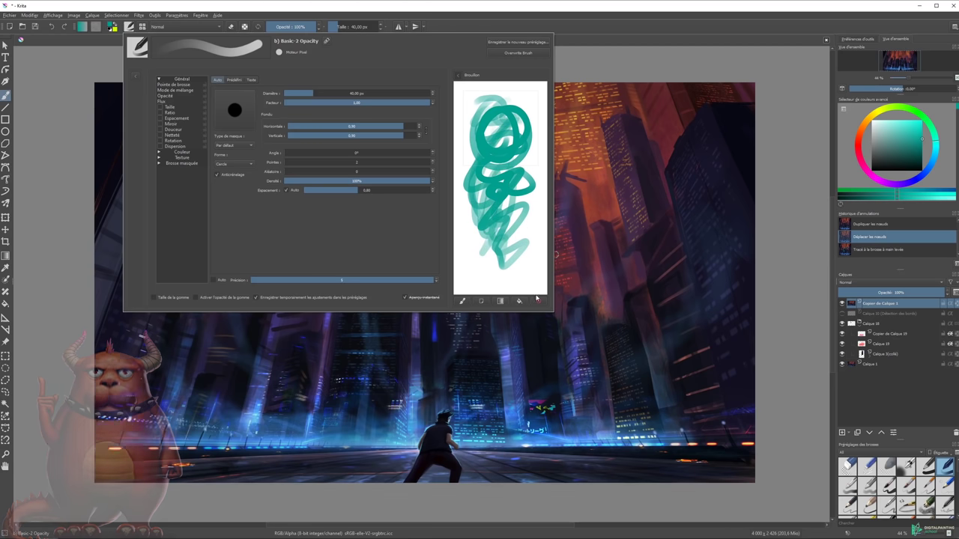
{"action": "left_click", "coordinate": [540, 304]}
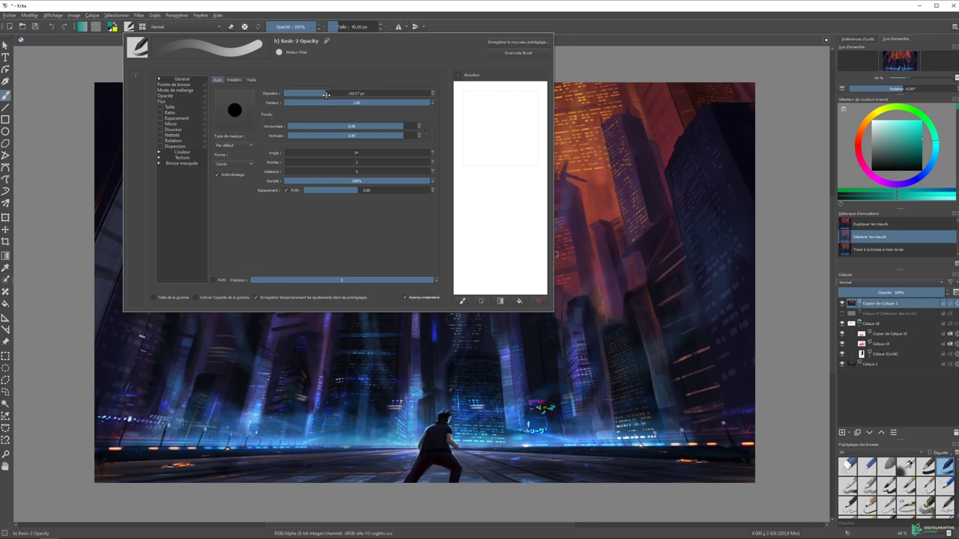
Test a 135.57 px diameter, then flatten the tip ratio and restore it to 1.00.
{"action": "left_click_drag", "start_coordinate": [321, 90], "coordinate": [328, 93]}
{"action": "left_click_drag", "start_coordinate": [509, 93], "coordinate": [498, 167]}
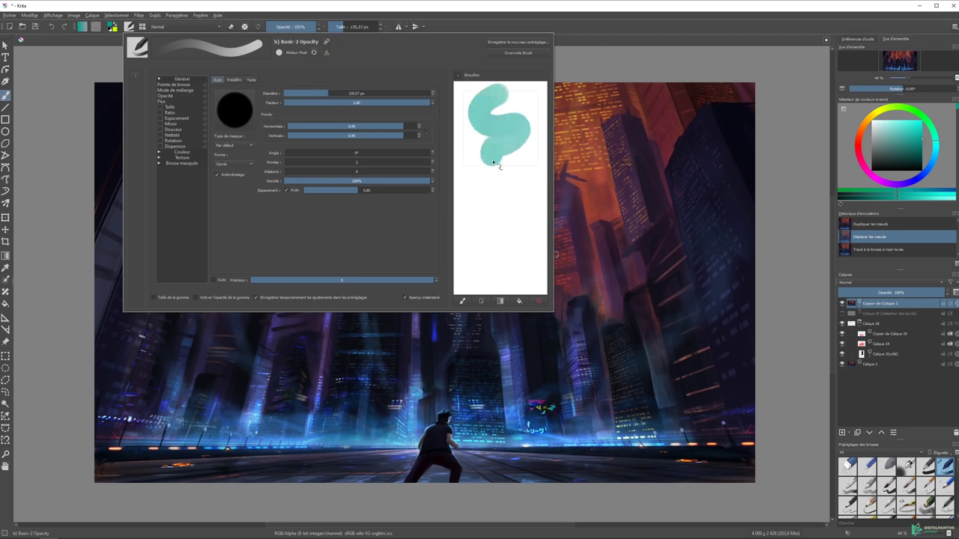
{"action": "left_click_drag", "start_coordinate": [331, 93], "coordinate": [307, 94]}
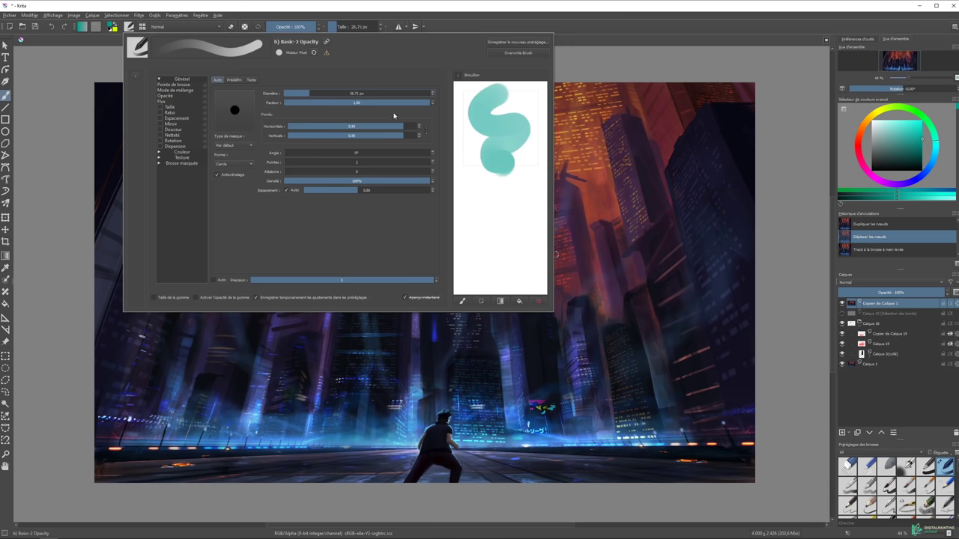
{"action": "left_click_drag", "start_coordinate": [476, 109], "coordinate": [510, 244]}
{"action": "left_click_drag", "start_coordinate": [388, 103], "coordinate": [359, 104]}
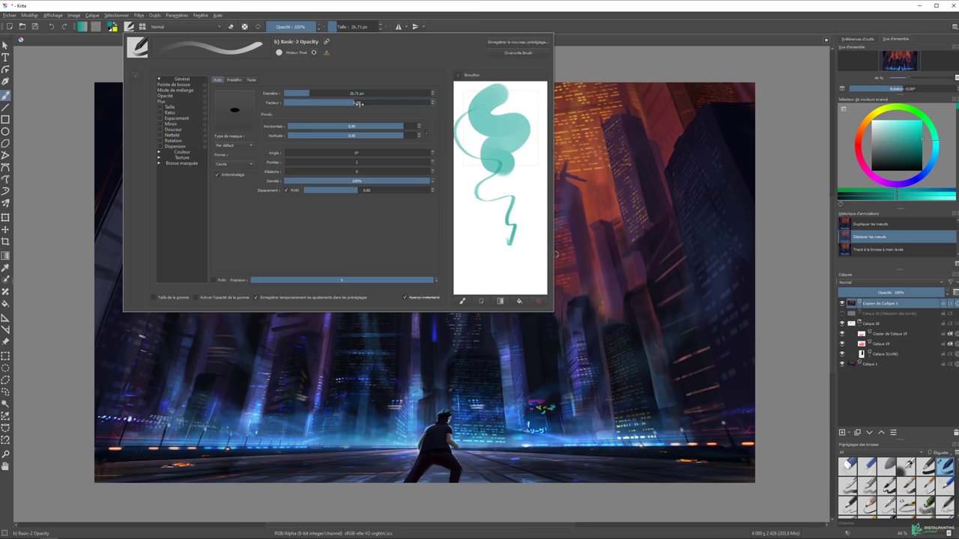
{"action": "left_click_drag", "start_coordinate": [488, 152], "coordinate": [512, 204]}
{"action": "left_click_drag", "start_coordinate": [353, 103], "coordinate": [420, 104]}
{"action": "left_click_drag", "start_coordinate": [497, 109], "coordinate": [478, 195]}
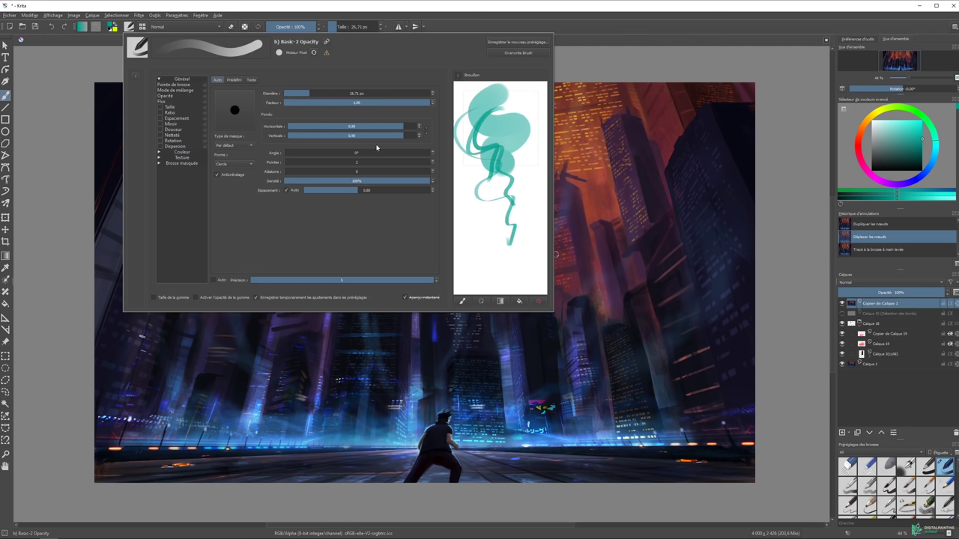
Test tip fade at 0.36 and 0.00 on the scratchpad, then return fade to 1.00.
{"action": "left_click_drag", "start_coordinate": [394, 124], "coordinate": [332, 125]}
{"action": "left_click_drag", "start_coordinate": [466, 161], "coordinate": [489, 253]}
{"action": "left_click", "coordinate": [418, 135]}
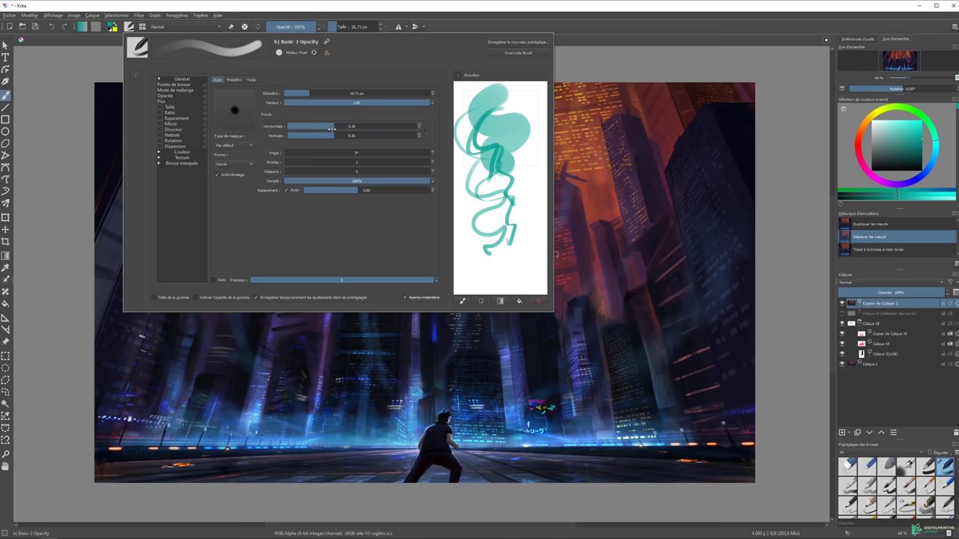
{"action": "left_click_drag", "start_coordinate": [465, 153], "coordinate": [528, 214]}
{"action": "left_click", "coordinate": [301, 127]}
{"action": "left_click_drag", "start_coordinate": [301, 127], "coordinate": [417, 127]}
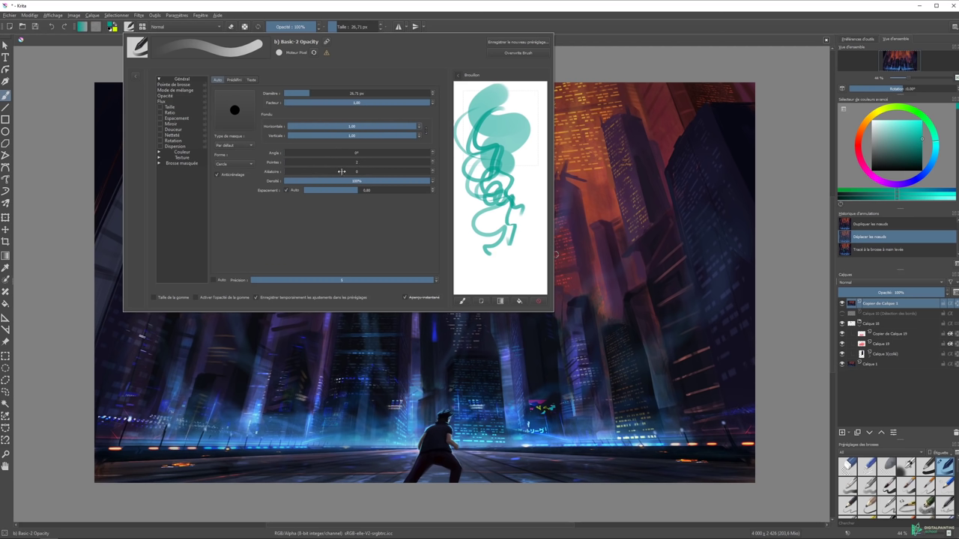
Test a 121° tip angle, reset it to 0°, then try spacings and settle at 0.82.
{"action": "left_click_drag", "start_coordinate": [287, 153], "coordinate": [334, 153]}
{"action": "left_click_drag", "start_coordinate": [504, 125], "coordinate": [519, 194]}
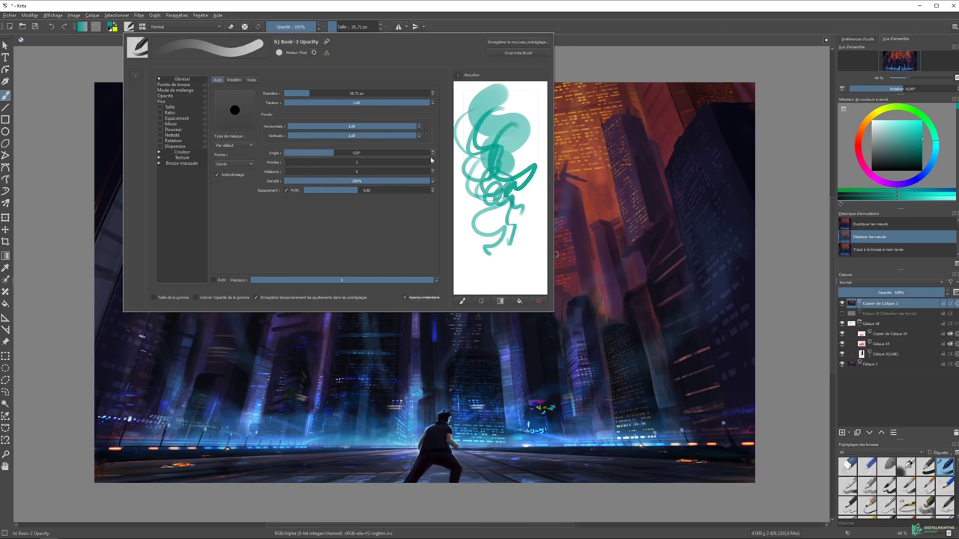
{"action": "left_click_drag", "start_coordinate": [340, 153], "coordinate": [282, 153]}
{"action": "mouse_move", "coordinate": [358, 190]}
{"action": "left_mouse_down"}
{"action": "mouse_move", "coordinate": [427, 193]}
{"action": "mouse_move", "coordinate": [413, 192]}
{"action": "left_mouse_up"}
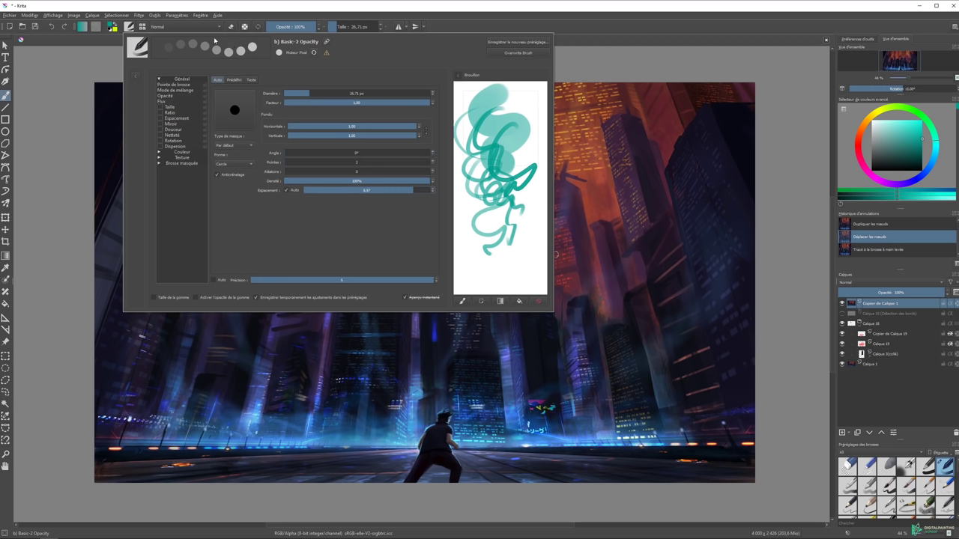
{"action": "left_click_drag", "start_coordinate": [408, 188], "coordinate": [357, 190]}
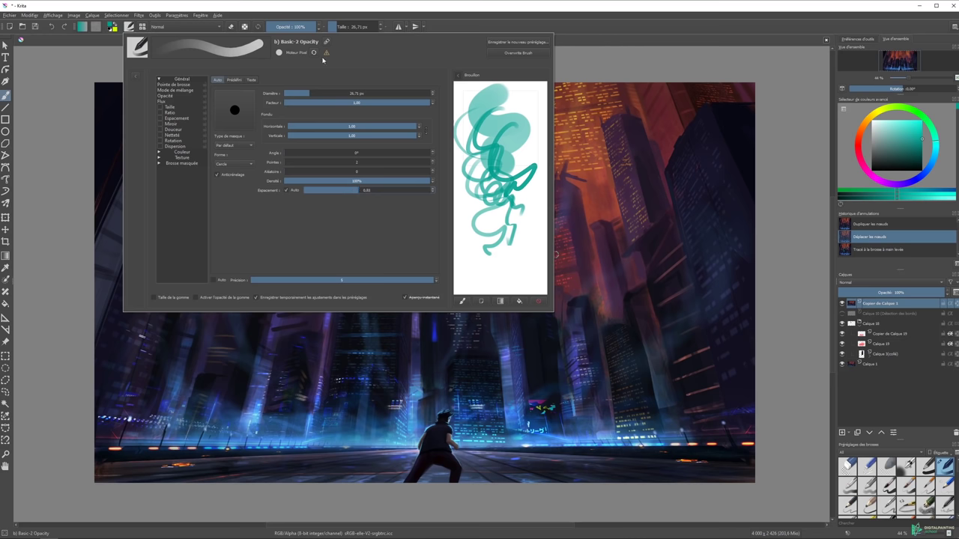
{"action": "left_click_drag", "start_coordinate": [526, 188], "coordinate": [501, 210]}
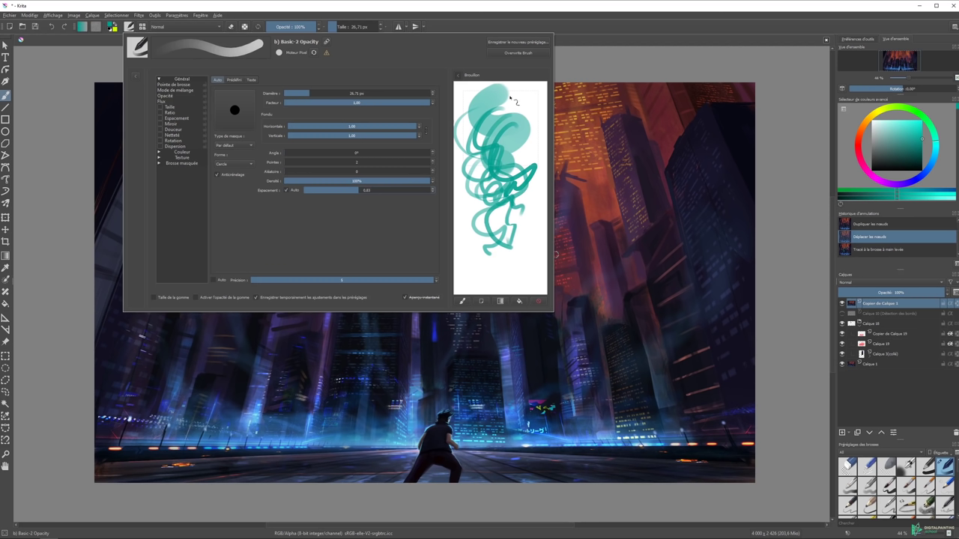
{"action": "left_click_drag", "start_coordinate": [366, 191], "coordinate": [391, 191]}
{"action": "mouse_move", "coordinate": [515, 97]}
{"action": "left_mouse_down"}
{"action": "mouse_move", "coordinate": [514, 248]}
{"action": "mouse_move", "coordinate": [524, 244]}
{"action": "left_mouse_up"}
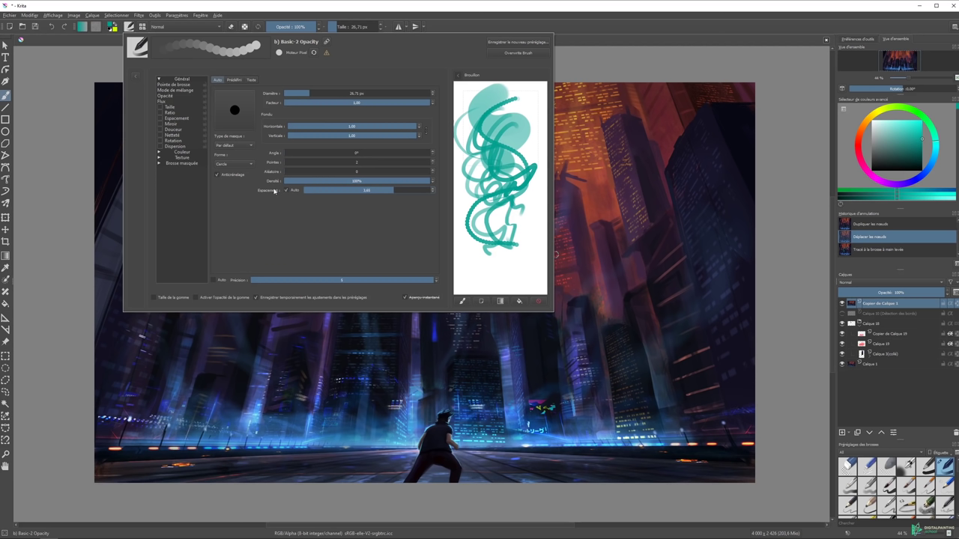
{"action": "left_click_drag", "start_coordinate": [388, 189], "coordinate": [359, 197]}
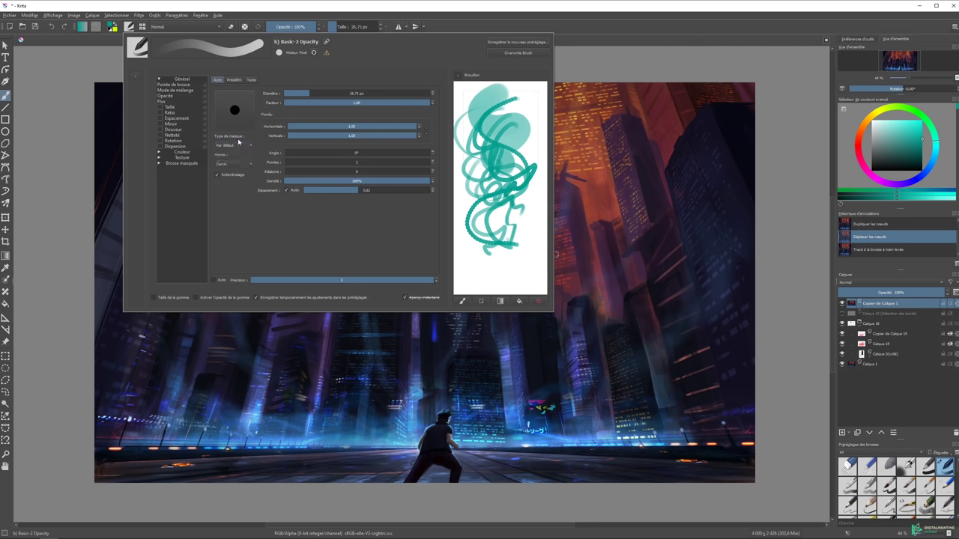
Test a square Carré tip with a Doux mask, then set the mask back to Par défaut.
{"action": "left_click", "coordinate": [227, 163]}
{"action": "left_click", "coordinate": [229, 173]}
{"action": "left_click", "coordinate": [232, 146]}
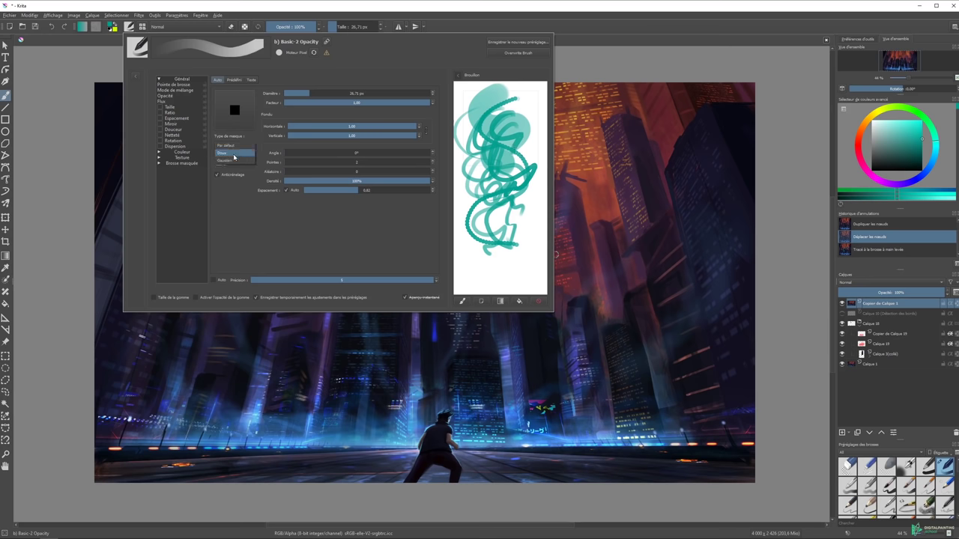
{"action": "left_click", "coordinate": [234, 153]}
{"action": "left_click_drag", "start_coordinate": [523, 115], "coordinate": [518, 248]}
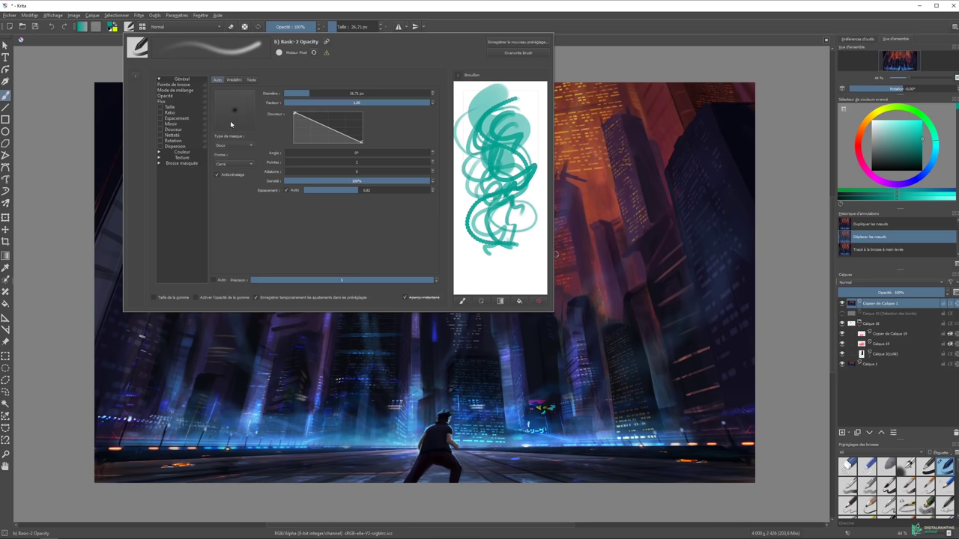
{"action": "left_click", "coordinate": [232, 146]}
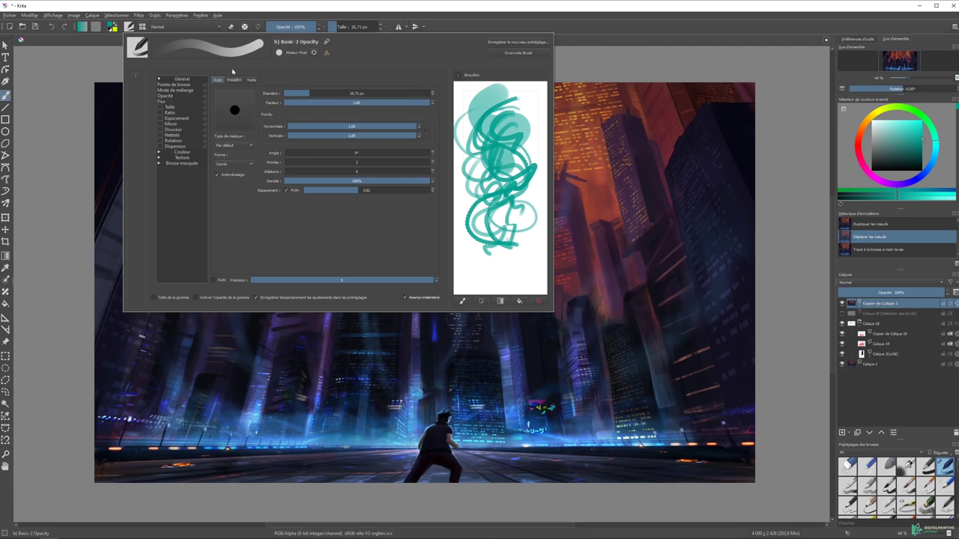
{"action": "left_click", "coordinate": [188, 85]}
Browse the predefined tips, test bristles_circle_variable on the scratchpad, then clear it.
{"action": "left_click", "coordinate": [234, 81]}
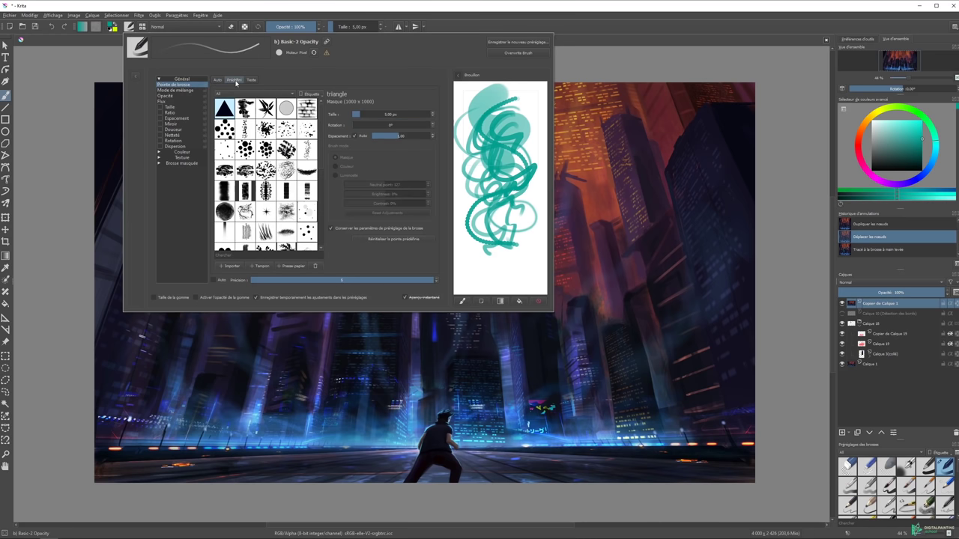
{"action": "scroll", "coordinate": [323, 163], "scroll_direction": "down", "scroll_amount": 3}
{"action": "scroll", "coordinate": [323, 163], "scroll_direction": "up", "scroll_amount": 2}
{"action": "scroll", "coordinate": [323, 150], "scroll_direction": "up", "scroll_amount": 2}
{"action": "scroll", "coordinate": [322, 127], "scroll_direction": "up", "scroll_amount": 2}
{"action": "left_click", "coordinate": [245, 150]}
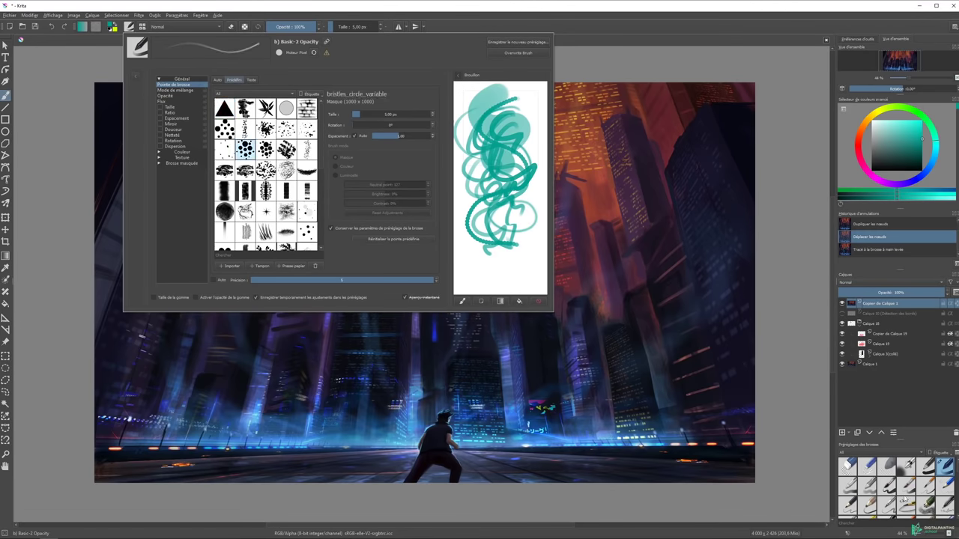
{"action": "left_click_drag", "start_coordinate": [504, 138], "coordinate": [494, 192]}
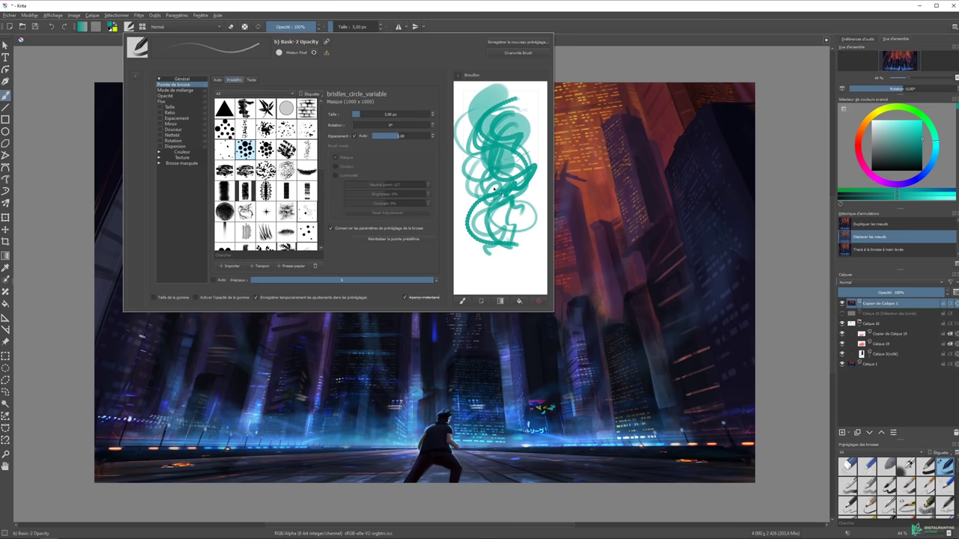
{"action": "left_click", "coordinate": [539, 300]}
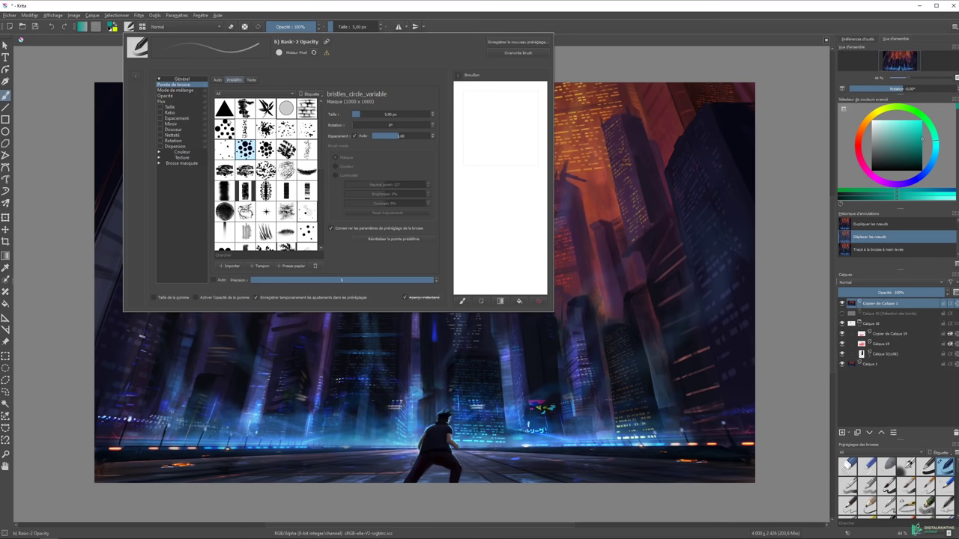
Test an enlarged triangle tip, then select the chalk_round_hard tip at about 110 px.
{"action": "left_click", "coordinate": [223, 108]}
{"action": "left_click_drag", "start_coordinate": [481, 113], "coordinate": [500, 139]}
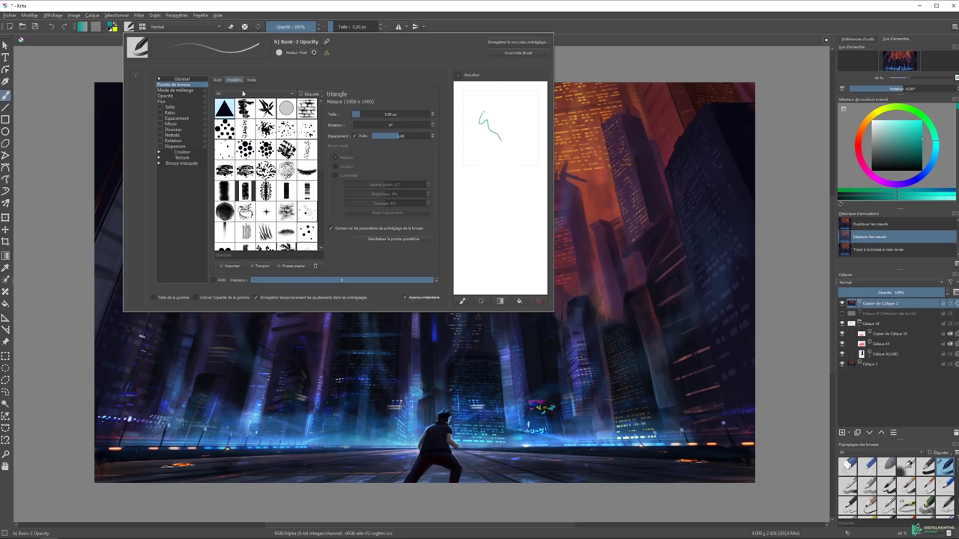
{"action": "left_click_drag", "start_coordinate": [364, 114], "coordinate": [372, 114]}
{"action": "mouse_move", "coordinate": [479, 112]}
{"action": "left_mouse_down"}
{"action": "mouse_move", "coordinate": [515, 230]}
{"action": "mouse_move", "coordinate": [529, 193]}
{"action": "mouse_move", "coordinate": [536, 235]}
{"action": "mouse_move", "coordinate": [508, 206]}
{"action": "mouse_move", "coordinate": [527, 244]}
{"action": "left_mouse_up"}
{"action": "left_click", "coordinate": [266, 170]}
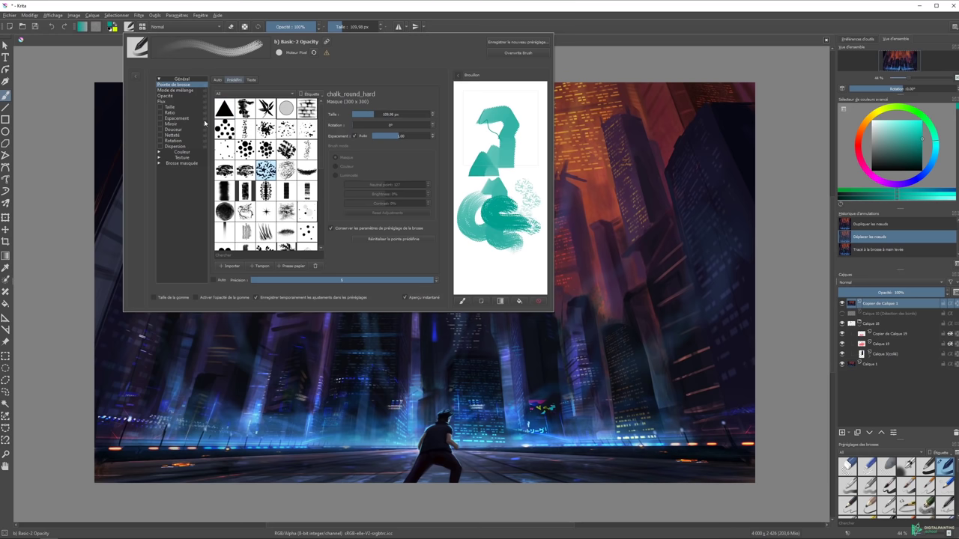
{"action": "left_click", "coordinate": [217, 80]}
{"action": "left_click", "coordinate": [235, 81]}
Browse the Text and Auto tip tabs, then pick the bamboo_leaves_random predefined tip.
{"action": "scroll", "coordinate": [315, 179], "scroll_direction": "down", "scroll_amount": 5}
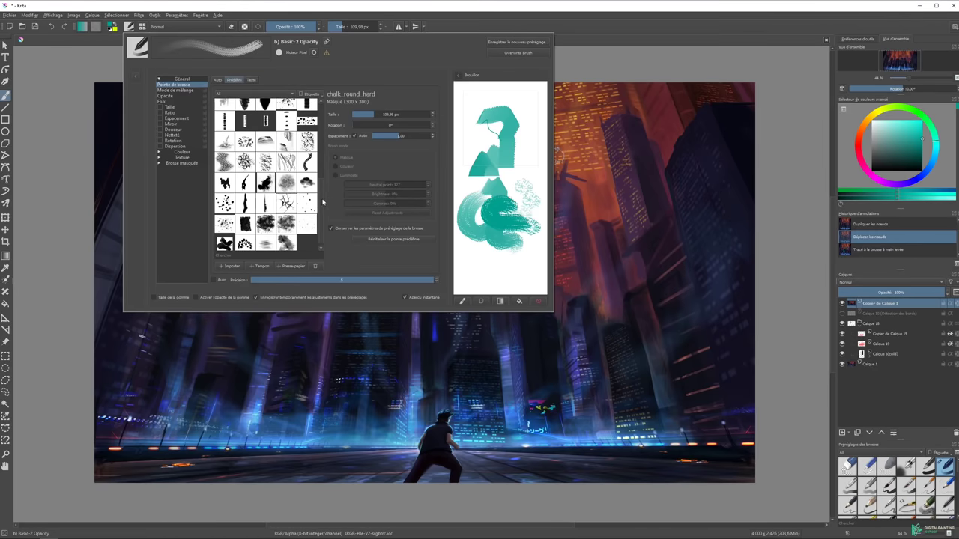
{"action": "scroll", "coordinate": [303, 187], "scroll_direction": "down", "scroll_amount": 1}
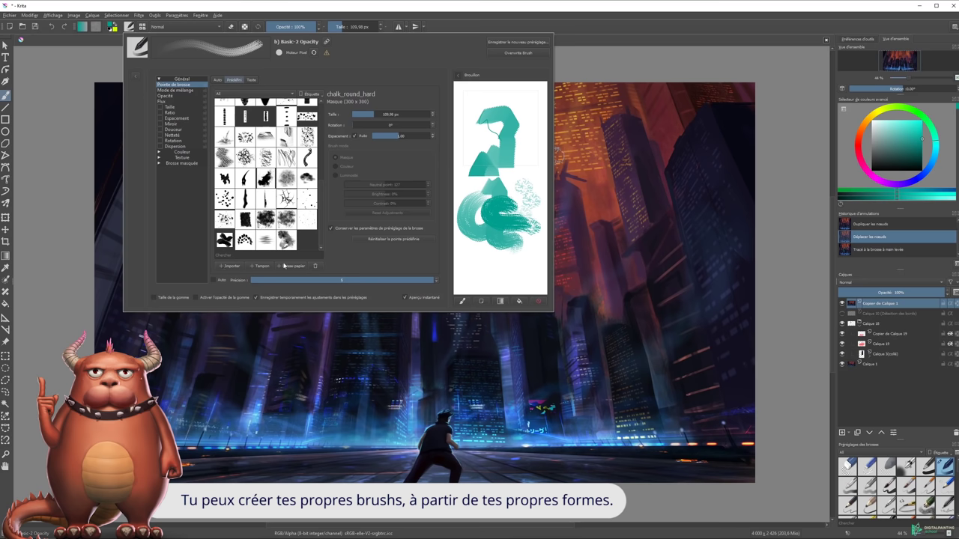
{"action": "scroll", "coordinate": [307, 215], "scroll_direction": "up", "scroll_amount": 3}
{"action": "scroll", "coordinate": [307, 216], "scroll_direction": "up", "scroll_amount": 3}
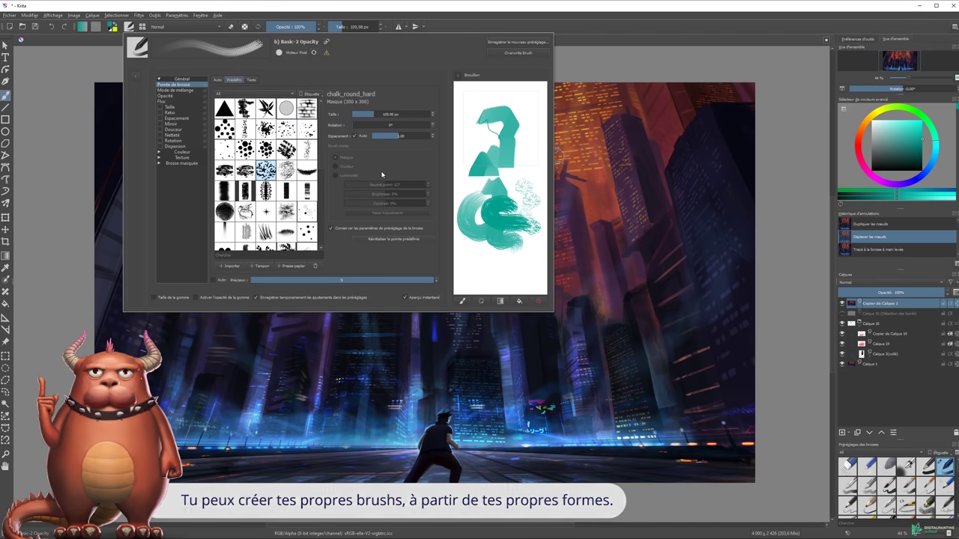
{"action": "left_click", "coordinate": [251, 80]}
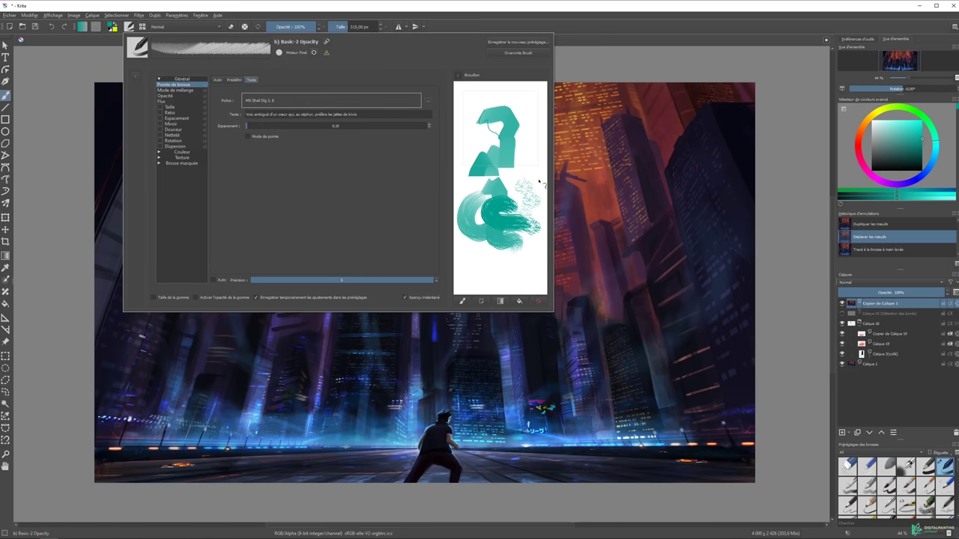
{"action": "left_click", "coordinate": [219, 80]}
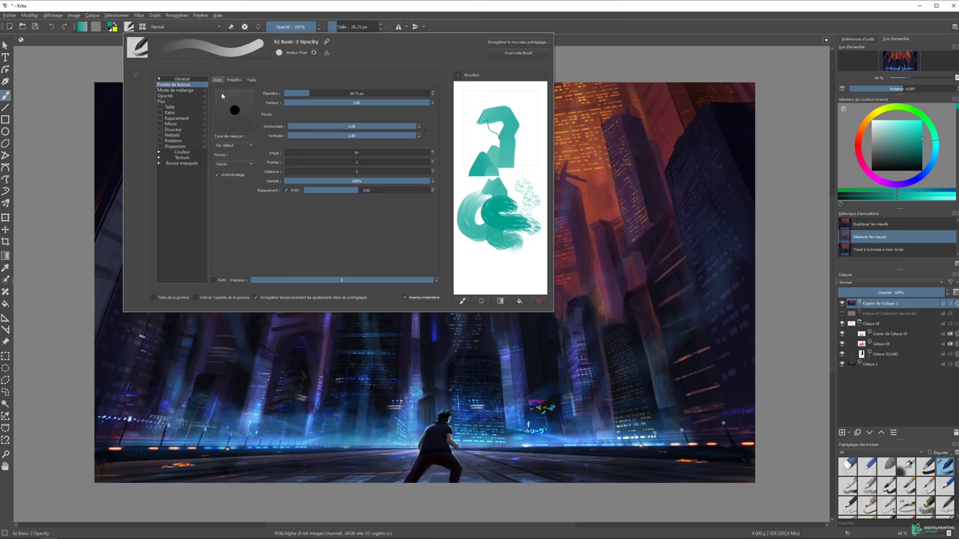
{"action": "left_click", "coordinate": [234, 80]}
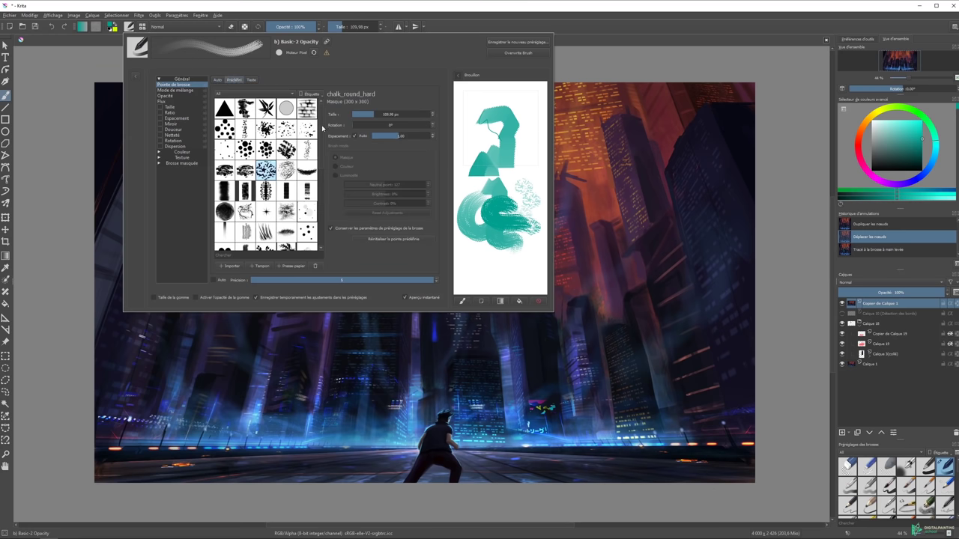
{"action": "left_click", "coordinate": [266, 107]}
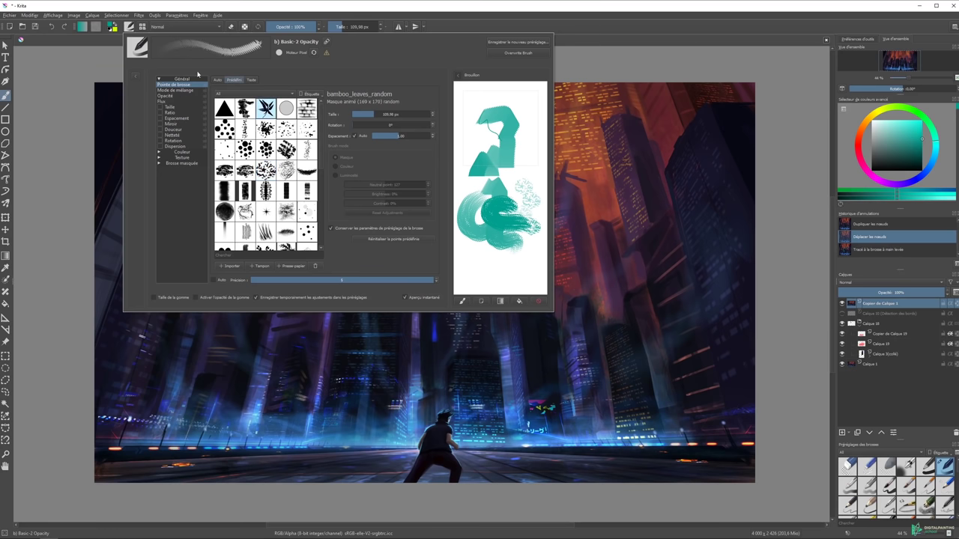
Test the bamboo leaves tip with scratchpad strokes, clearing the scratchpad afterwards.
{"action": "mouse_move", "coordinate": [493, 114]}
{"action": "left_mouse_down"}
{"action": "mouse_move", "coordinate": [524, 170]}
{"action": "mouse_move", "coordinate": [524, 218]}
{"action": "left_mouse_up"}
{"action": "left_click_drag", "start_coordinate": [532, 105], "coordinate": [520, 161]}
{"action": "left_click", "coordinate": [540, 301]}
{"action": "mouse_move", "coordinate": [498, 101]}
{"action": "left_mouse_down"}
{"action": "mouse_move", "coordinate": [473, 146]}
{"action": "mouse_move", "coordinate": [483, 188]}
{"action": "left_mouse_up"}
{"action": "left_click", "coordinate": [539, 301]}
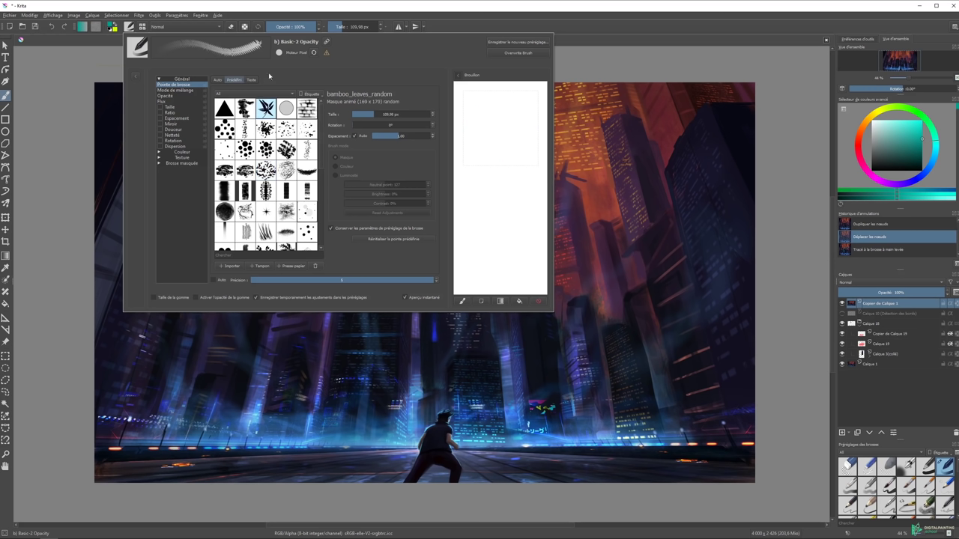
Set the brush blend mode to Densité de couleur and paint strokes across the upper city.
{"action": "left_click", "coordinate": [176, 91]}
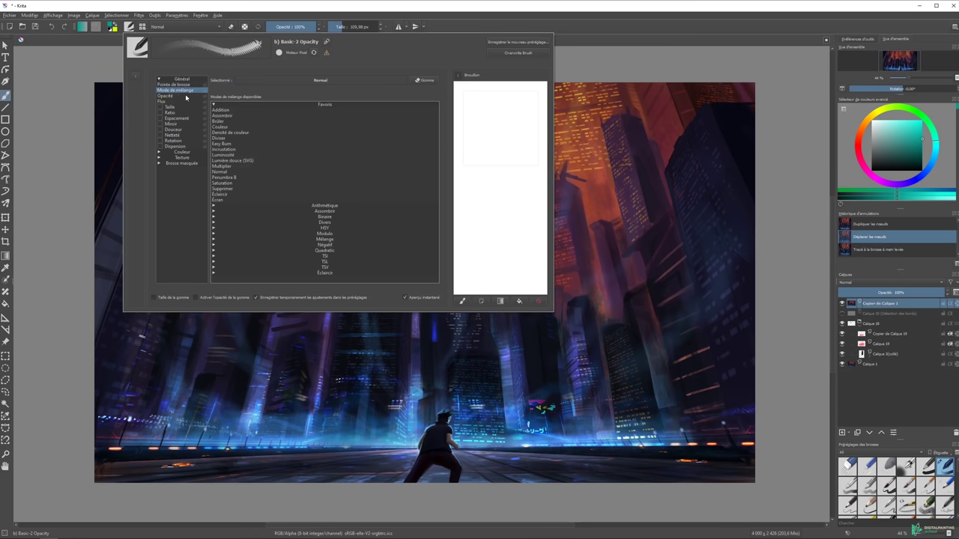
{"action": "left_click", "coordinate": [235, 133]}
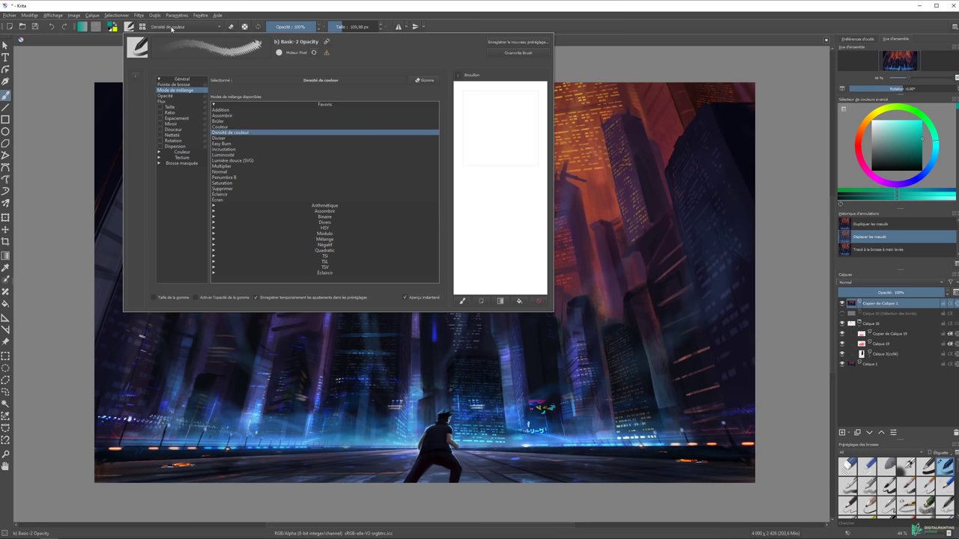
{"action": "mouse_move", "coordinate": [610, 169]}
{"action": "left_mouse_down"}
{"action": "mouse_move", "coordinate": [300, 218]}
{"action": "mouse_move", "coordinate": [344, 202]}
{"action": "left_mouse_up"}
{"action": "mouse_move", "coordinate": [225, 221]}
{"action": "left_mouse_down"}
{"action": "mouse_move", "coordinate": [296, 109]}
{"action": "mouse_move", "coordinate": [554, 146]}
{"action": "left_mouse_up"}
{"action": "mouse_move", "coordinate": [450, 139]}
{"action": "left_mouse_down"}
{"action": "mouse_move", "coordinate": [300, 217]}
{"action": "mouse_move", "coordinate": [277, 180]}
{"action": "left_mouse_up"}
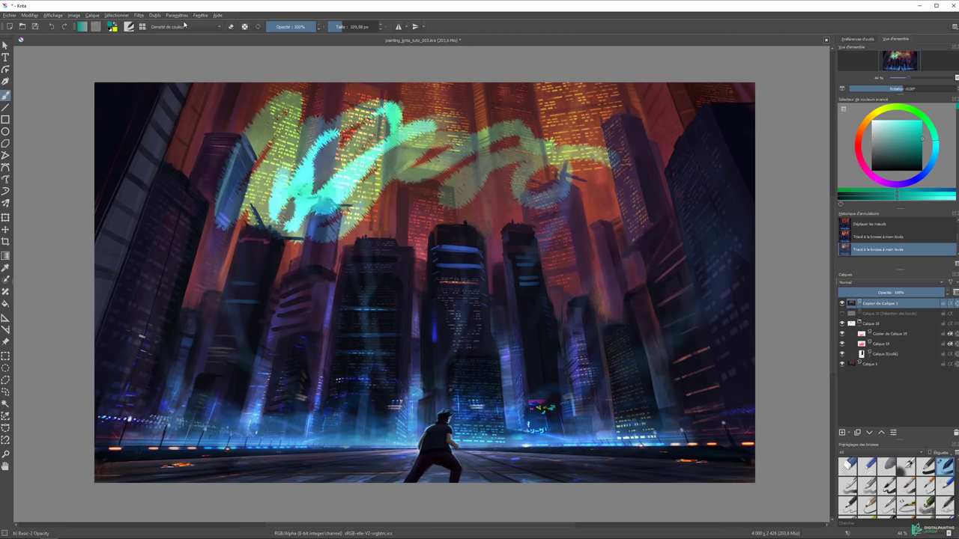
Reopen the brush editor and set the blend mode back to Normal.
{"action": "left_click", "coordinate": [128, 27]}
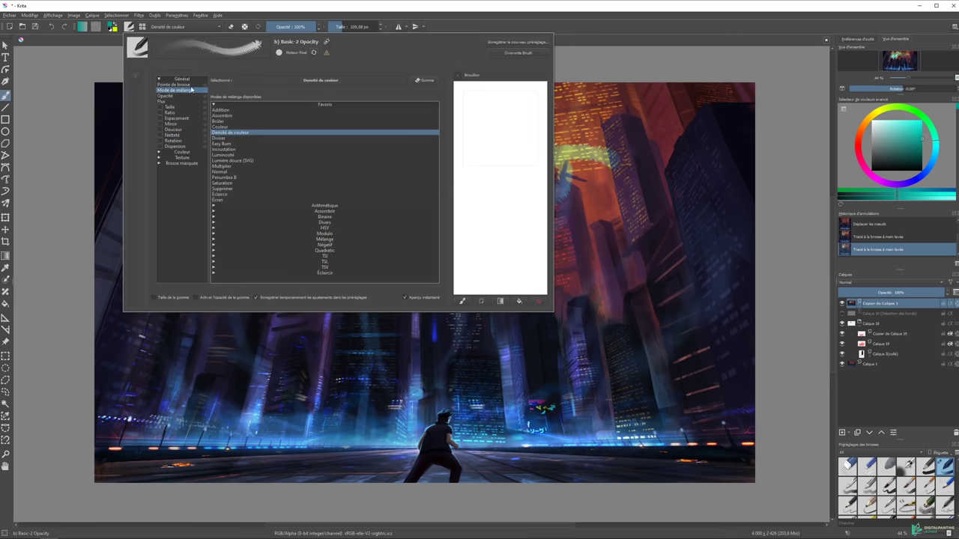
{"action": "left_click", "coordinate": [184, 27]}
{"action": "left_click", "coordinate": [183, 39]}
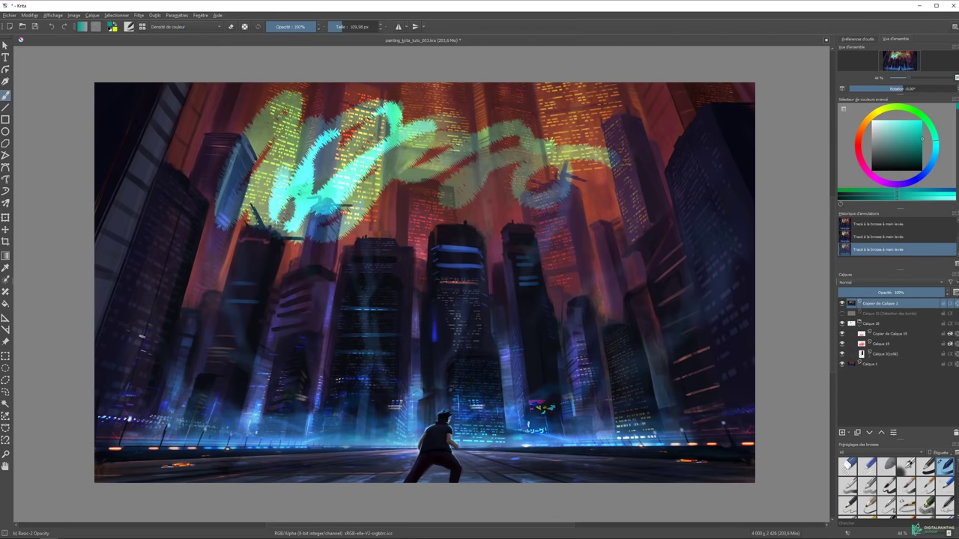
{"action": "left_click", "coordinate": [169, 28]}
{"action": "left_click", "coordinate": [131, 27]}
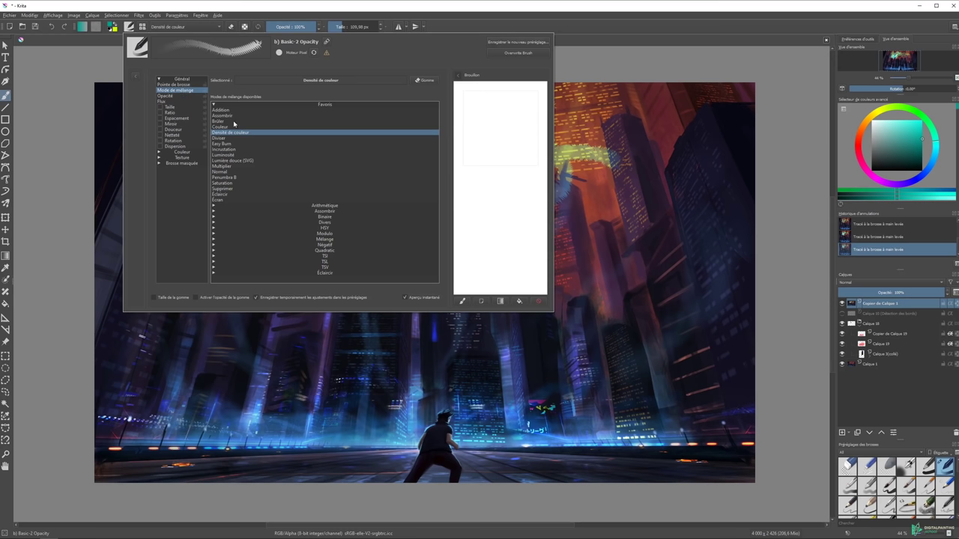
{"action": "left_click", "coordinate": [227, 171]}
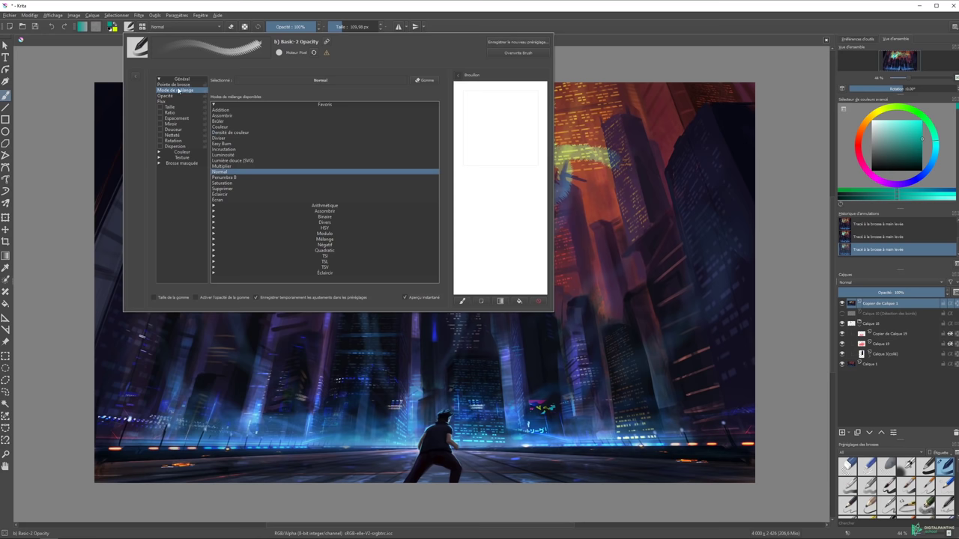
Shape the Opacity pressure curve into an S-curve and test it on the scratchpad.
{"action": "left_click", "coordinate": [169, 97]}
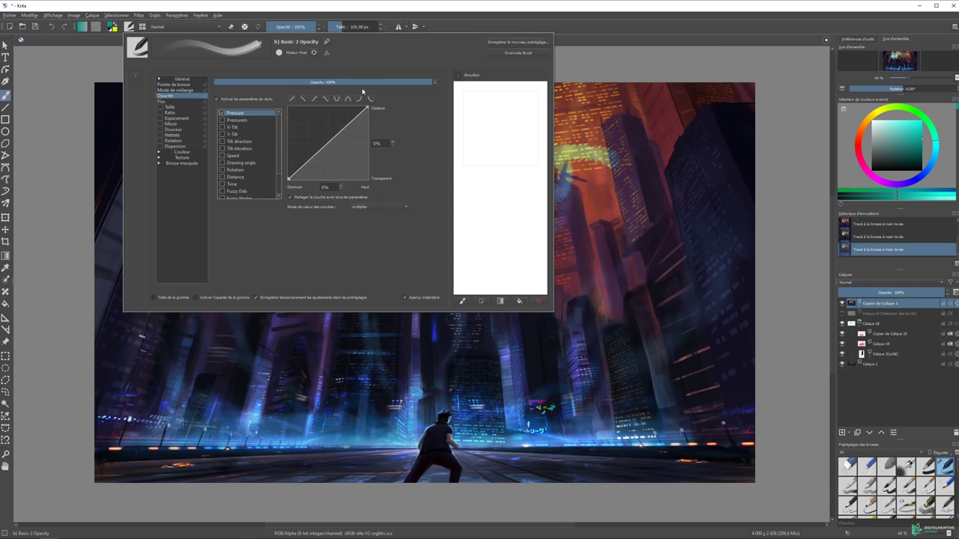
{"action": "left_click_drag", "start_coordinate": [307, 161], "coordinate": [284, 162]}
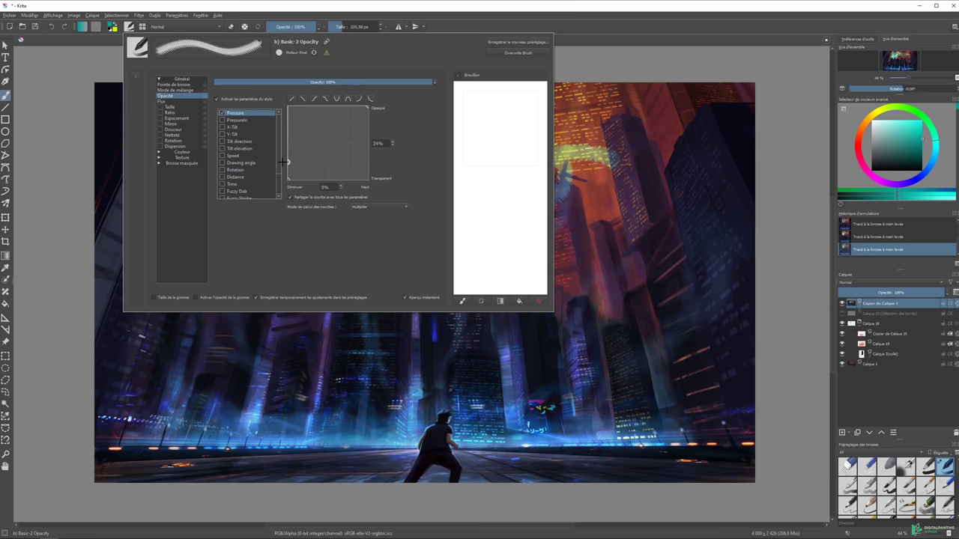
{"action": "left_click", "coordinate": [368, 107]}
{"action": "mouse_move", "coordinate": [315, 142]}
{"action": "left_mouse_down"}
{"action": "mouse_move", "coordinate": [330, 163]}
{"action": "mouse_move", "coordinate": [329, 154]}
{"action": "left_mouse_up"}
{"action": "left_click_drag", "start_coordinate": [355, 117], "coordinate": [360, 120]}
{"action": "left_click_drag", "start_coordinate": [328, 154], "coordinate": [333, 158]}
{"action": "left_click_drag", "start_coordinate": [497, 96], "coordinate": [505, 247]}
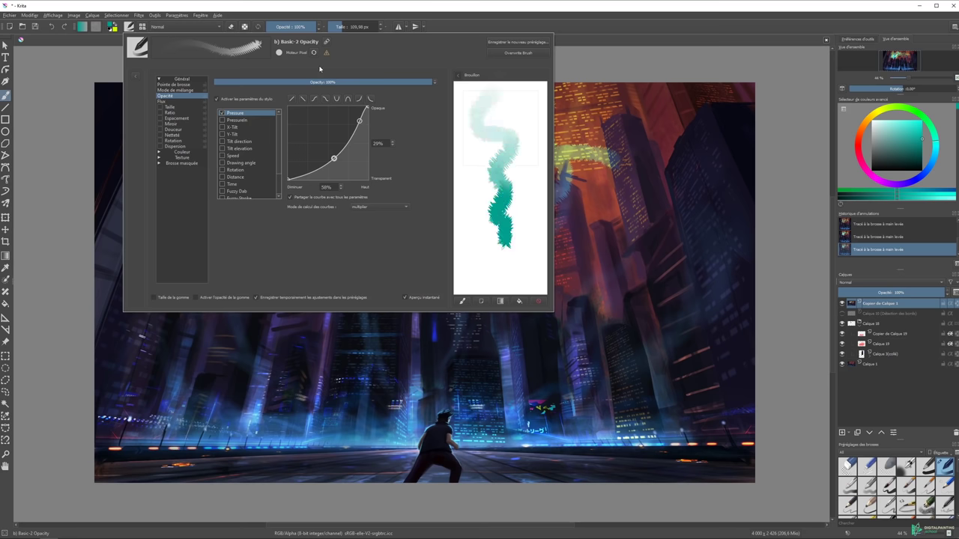
Try descending, rising and U-shaped opacity curve presets, test, clear, and restore the linear curve.
{"action": "left_click", "coordinate": [302, 98]}
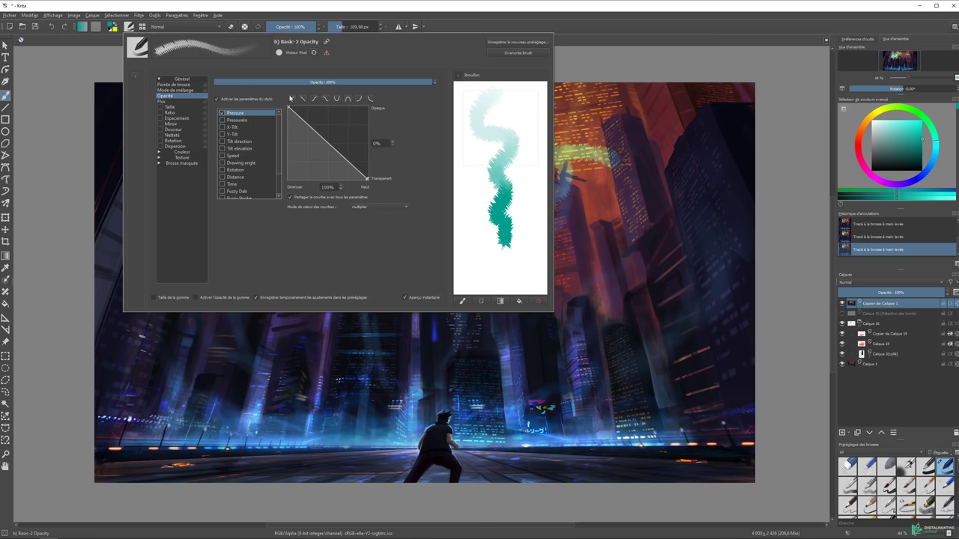
{"action": "left_click", "coordinate": [292, 99]}
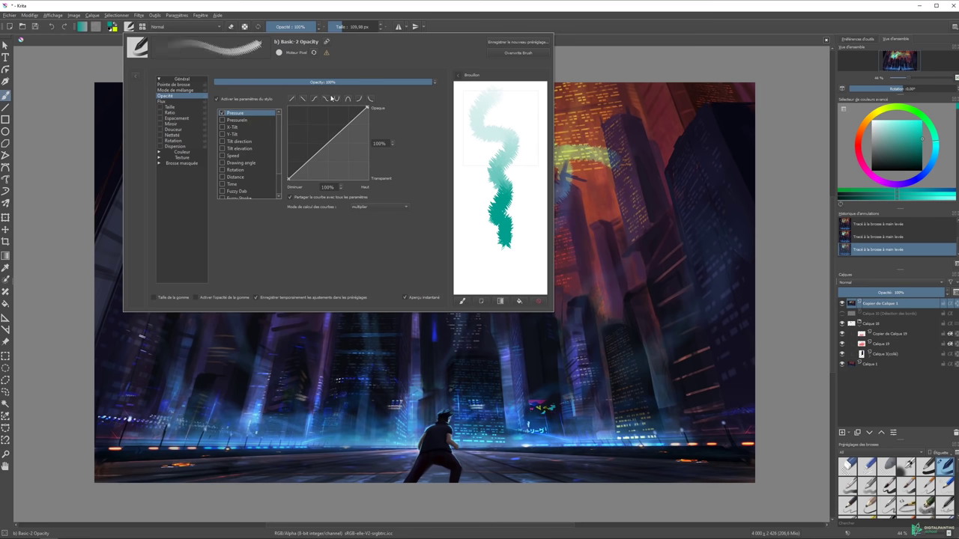
{"action": "left_click", "coordinate": [335, 100]}
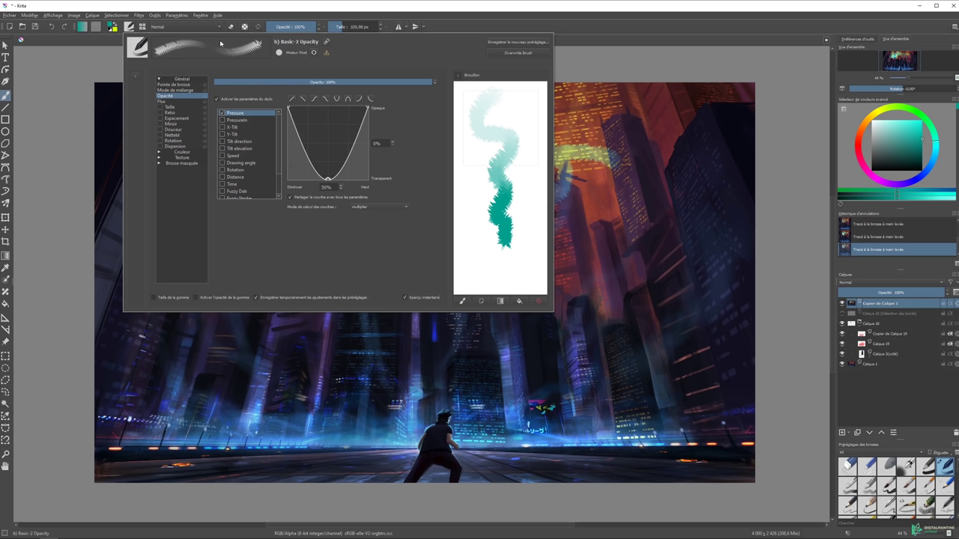
{"action": "left_click_drag", "start_coordinate": [504, 96], "coordinate": [532, 141]}
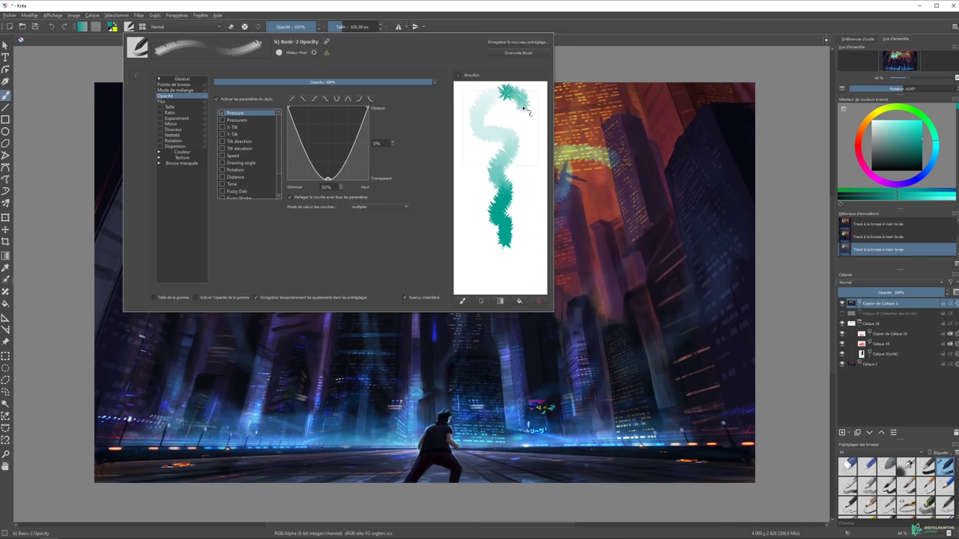
{"action": "left_click_drag", "start_coordinate": [531, 141], "coordinate": [510, 264]}
{"action": "left_click", "coordinate": [534, 300]}
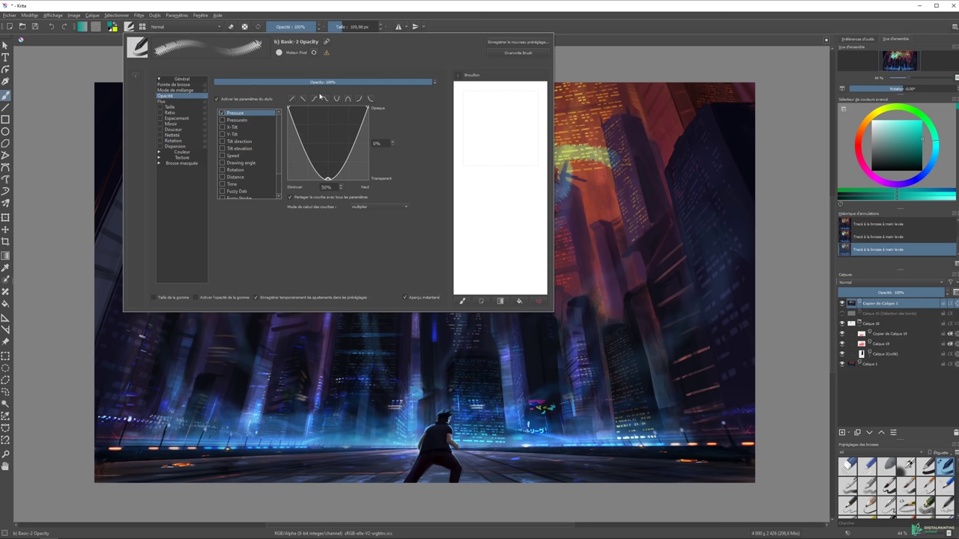
{"action": "left_click", "coordinate": [292, 99]}
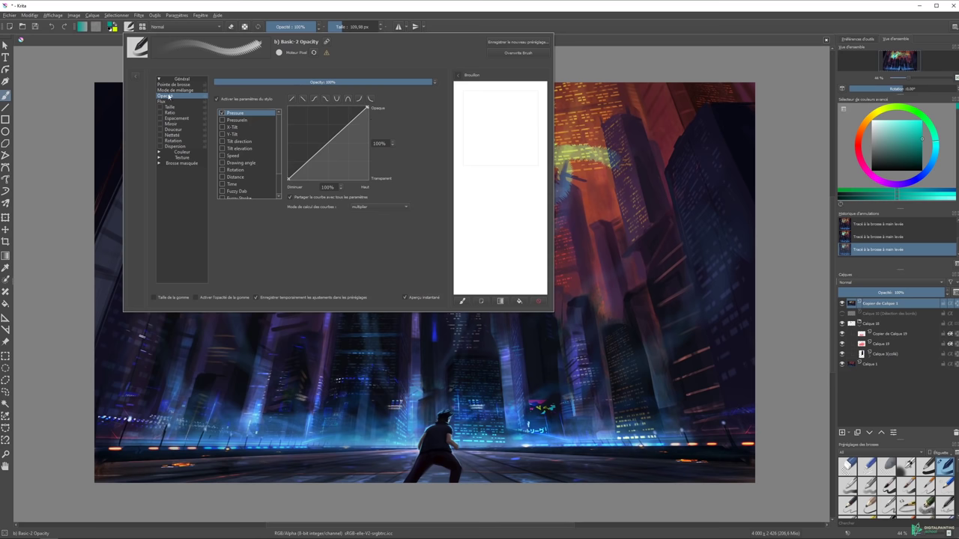
Turn off pen pressure control for the brush flow (Flux).
{"action": "left_click", "coordinate": [164, 101]}
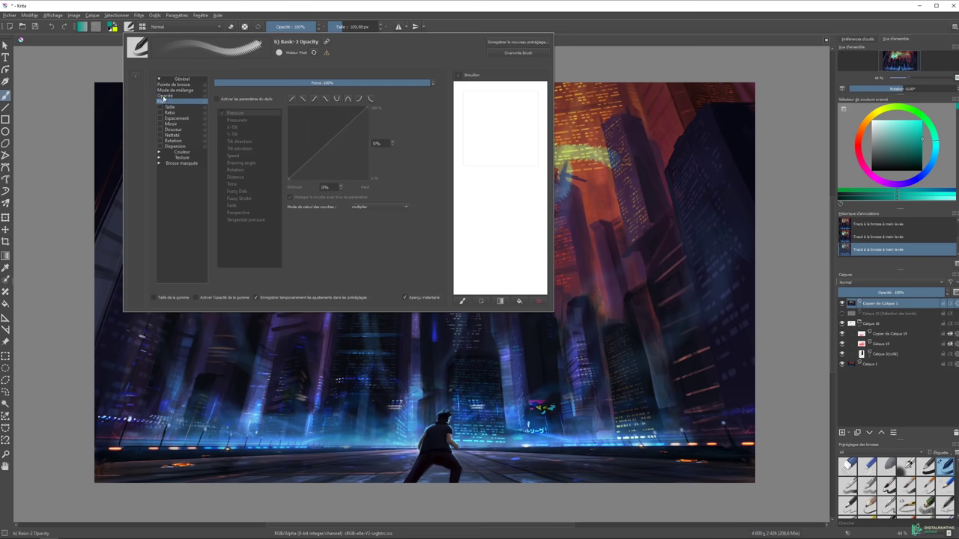
{"action": "left_click", "coordinate": [218, 99]}
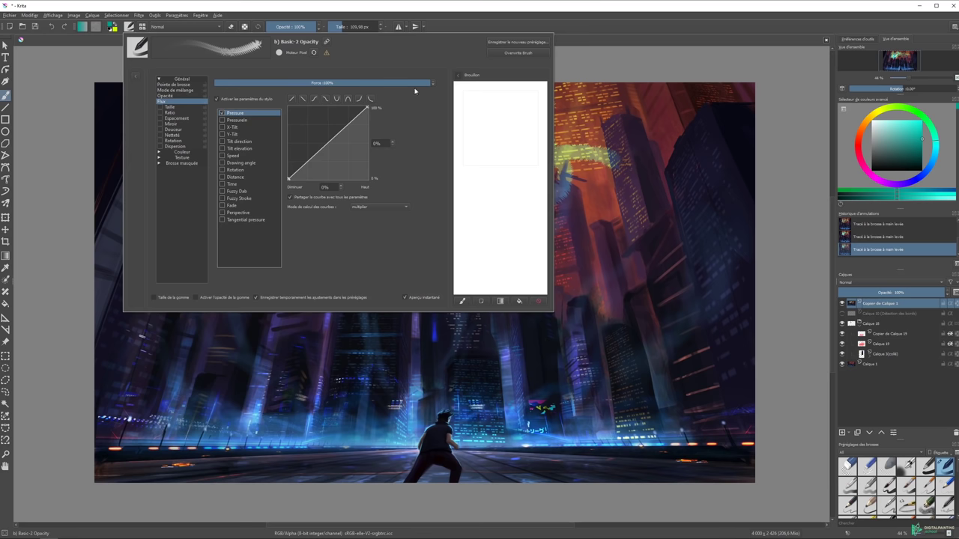
{"action": "left_click", "coordinate": [217, 99]}
Make brush size (Taille) follow pen pressure with a linear curve, tested on the scratchpad.
{"action": "left_click", "coordinate": [172, 108]}
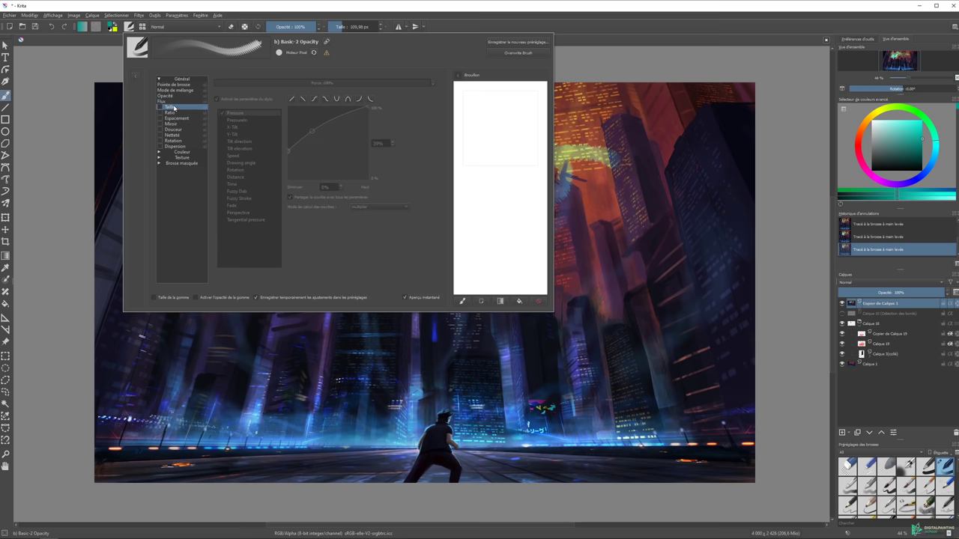
{"action": "left_click", "coordinate": [160, 107]}
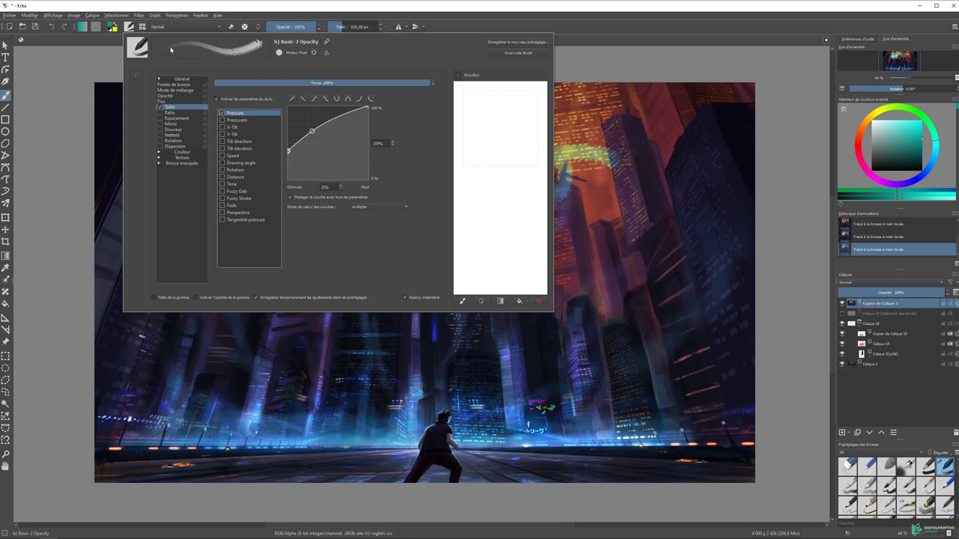
{"action": "mouse_move", "coordinate": [292, 149]}
{"action": "left_mouse_down"}
{"action": "mouse_move", "coordinate": [313, 131]}
{"action": "mouse_move", "coordinate": [288, 180]}
{"action": "left_mouse_up"}
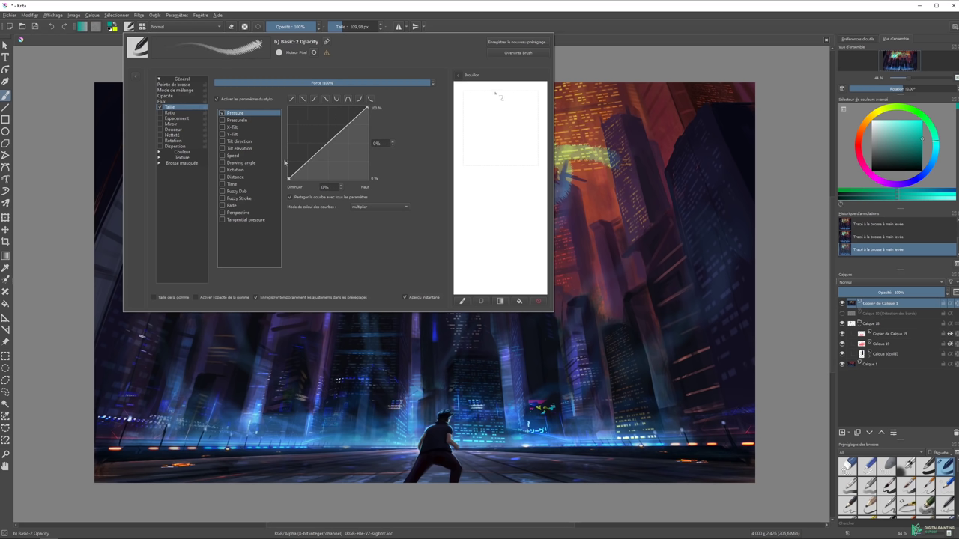
{"action": "mouse_move", "coordinate": [481, 96]}
{"action": "left_mouse_down"}
{"action": "mouse_move", "coordinate": [465, 188]}
{"action": "mouse_move", "coordinate": [483, 214]}
{"action": "mouse_move", "coordinate": [474, 247]}
{"action": "mouse_move", "coordinate": [487, 271]}
{"action": "mouse_move", "coordinate": [509, 267]}
{"action": "mouse_move", "coordinate": [509, 107]}
{"action": "mouse_move", "coordinate": [508, 116]}
{"action": "left_mouse_up"}
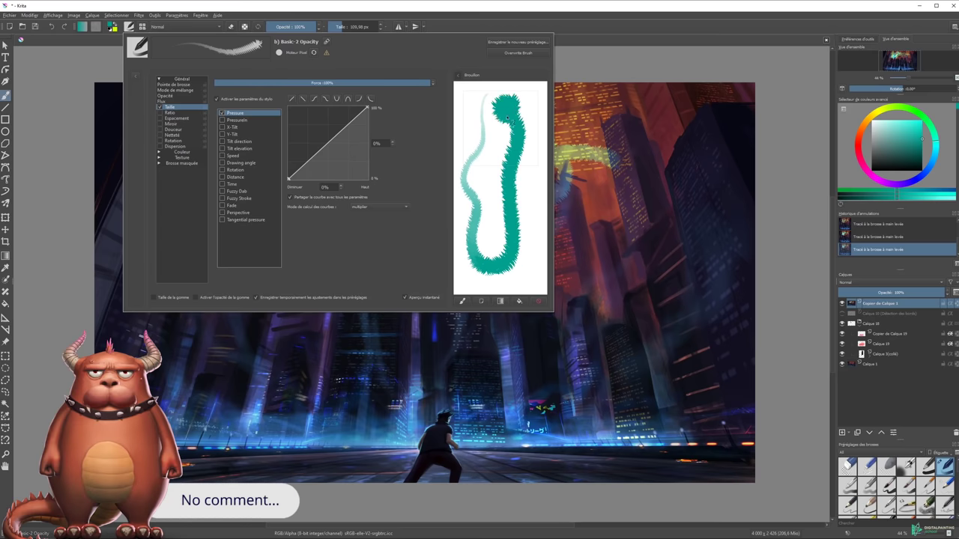
{"action": "left_click", "coordinate": [159, 107]}
Turn off Espacement and Miroir, enable pressure Rotation, and paint test strokes.
{"action": "left_click", "coordinate": [160, 107]}
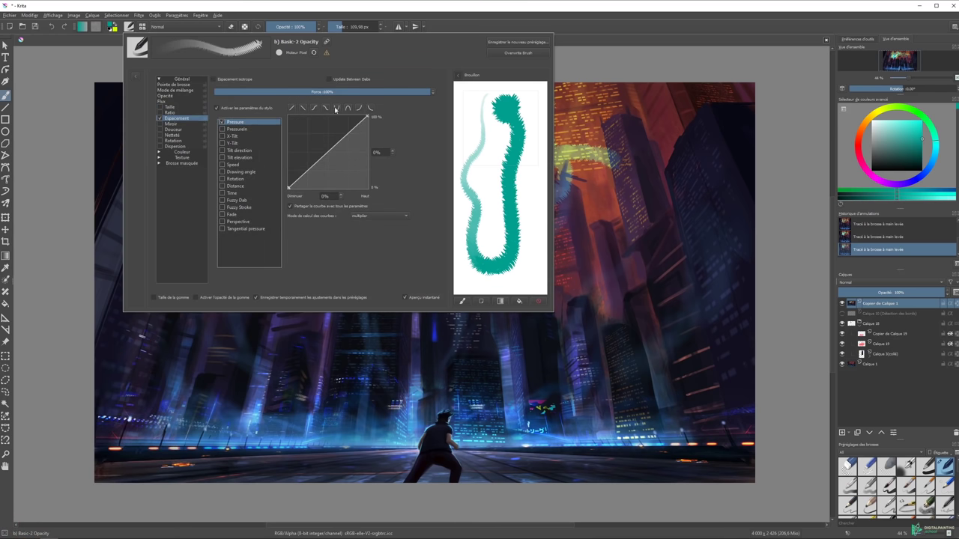
{"action": "left_click", "coordinate": [159, 119]}
{"action": "left_click", "coordinate": [173, 124]}
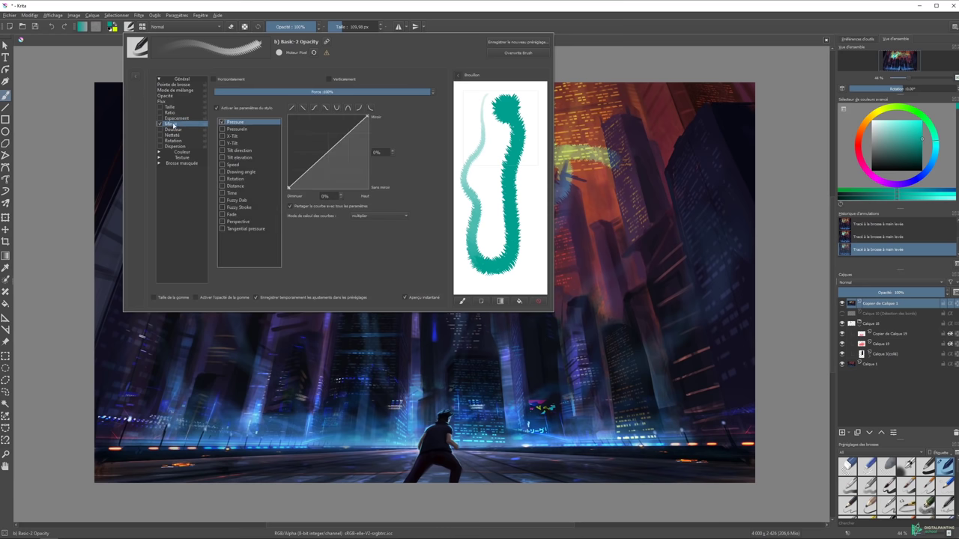
{"action": "left_click", "coordinate": [159, 125]}
{"action": "left_click", "coordinate": [172, 141]}
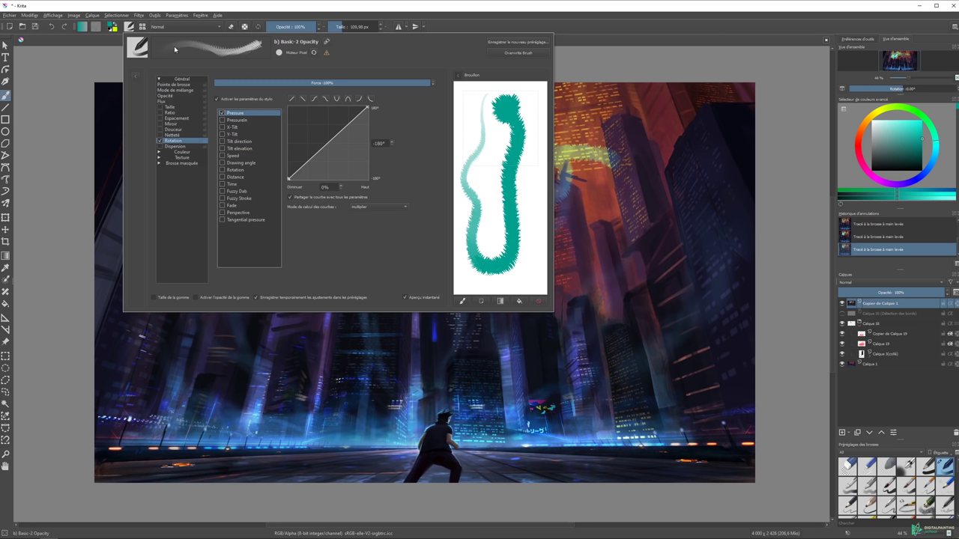
{"action": "left_click_drag", "start_coordinate": [483, 95], "coordinate": [491, 251]}
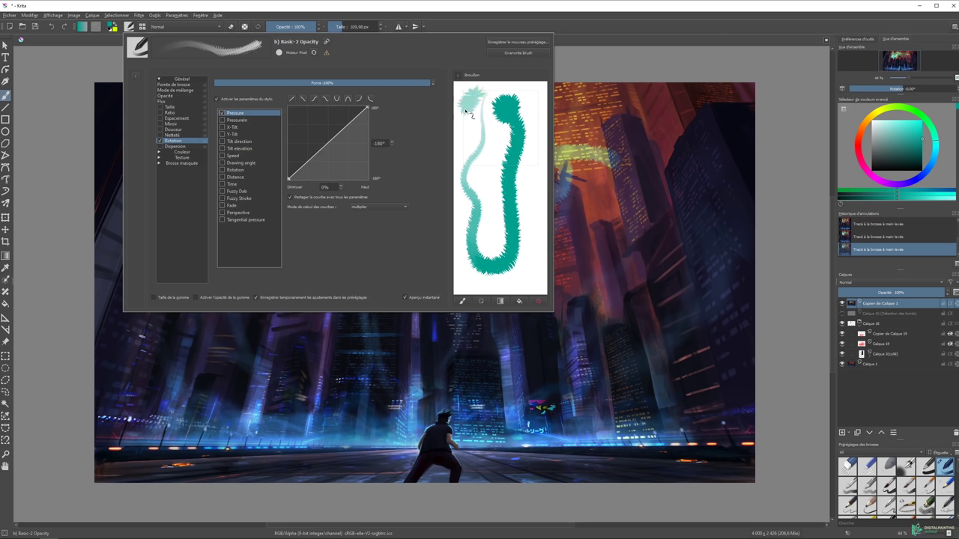
{"action": "left_click_drag", "start_coordinate": [496, 88], "coordinate": [488, 191]}
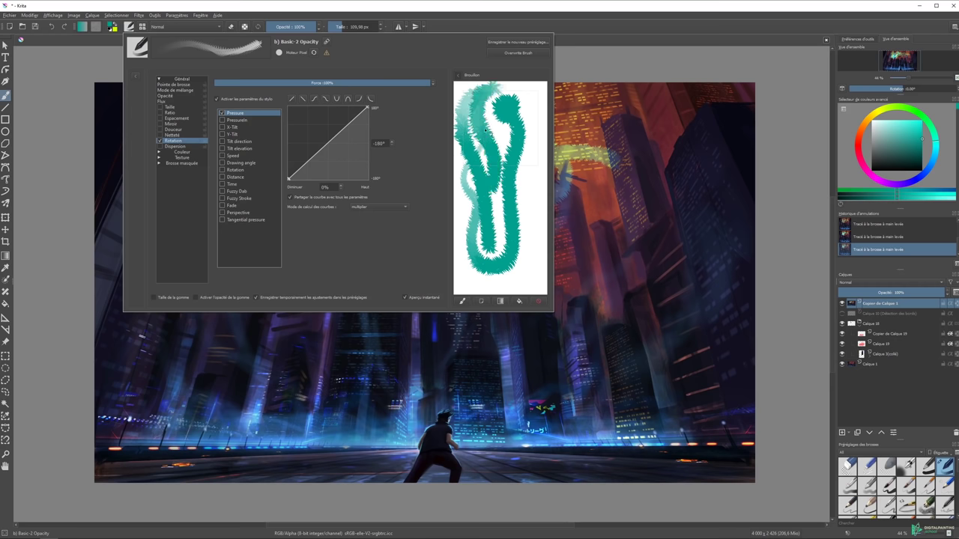
Switch the brush tip to chisel_soft and paint fresh test strokes on a cleared scratchpad.
{"action": "left_click", "coordinate": [179, 85]}
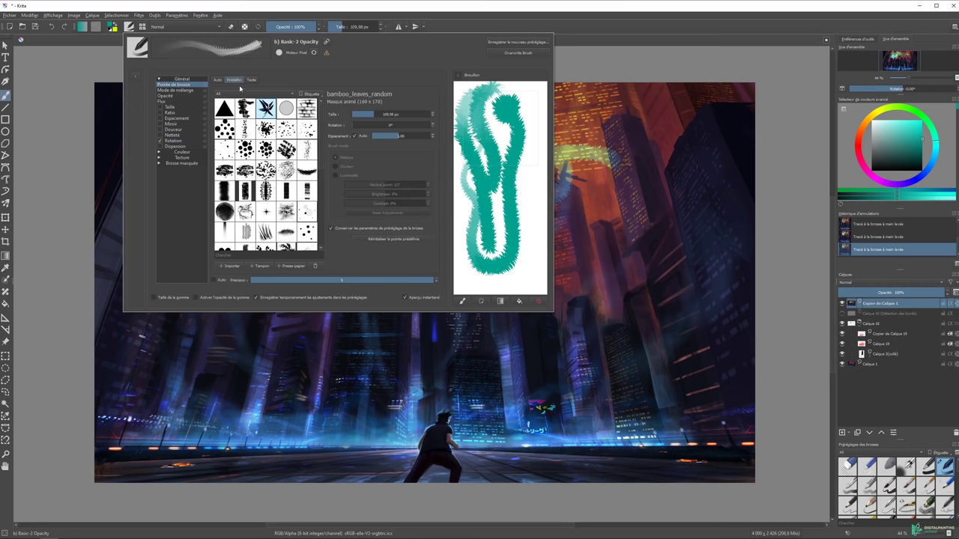
{"action": "left_click", "coordinate": [285, 191]}
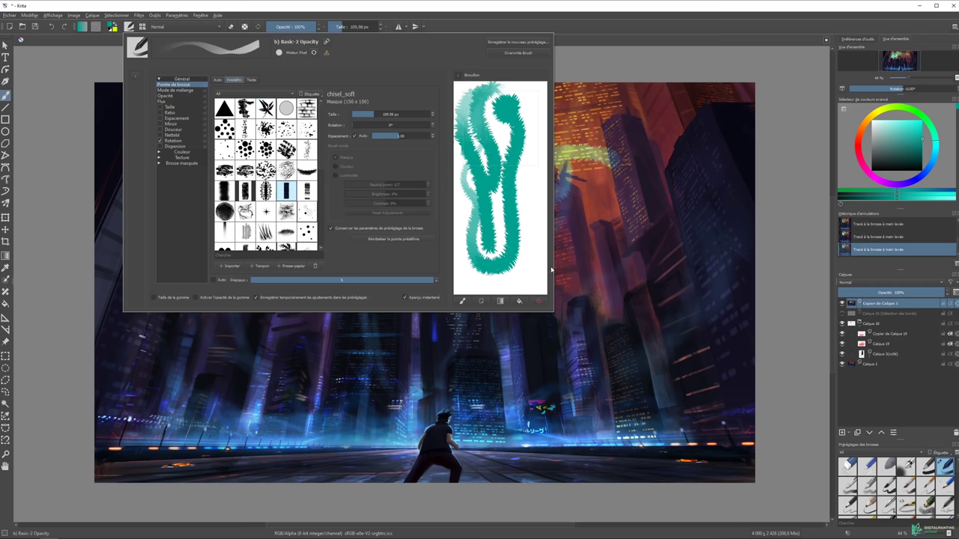
{"action": "left_click", "coordinate": [538, 300]}
{"action": "mouse_move", "coordinate": [483, 93]}
{"action": "left_mouse_down"}
{"action": "mouse_move", "coordinate": [474, 180]}
{"action": "mouse_move", "coordinate": [488, 274]}
{"action": "mouse_move", "coordinate": [510, 259]}
{"action": "mouse_move", "coordinate": [511, 117]}
{"action": "mouse_move", "coordinate": [498, 95]}
{"action": "left_mouse_up"}
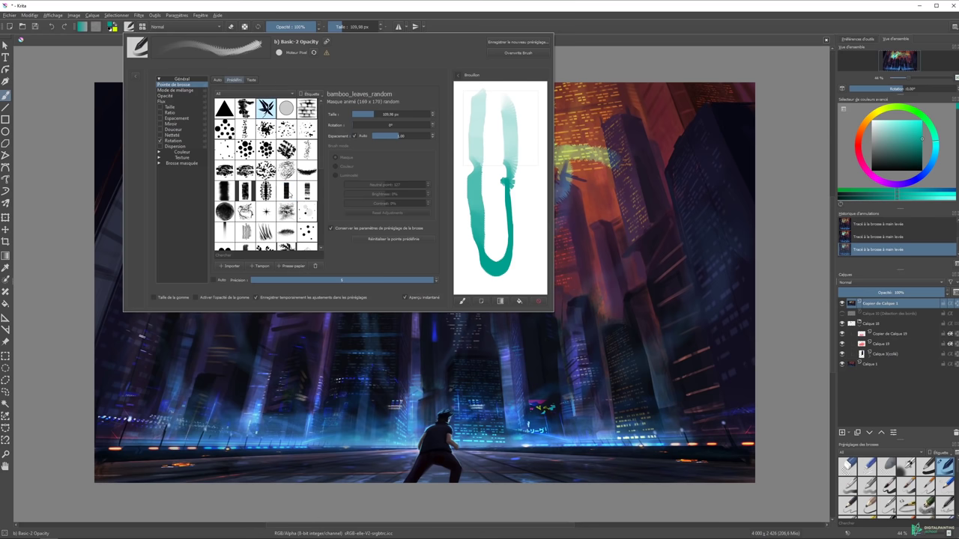
{"action": "left_click_drag", "start_coordinate": [529, 88], "coordinate": [500, 178]}
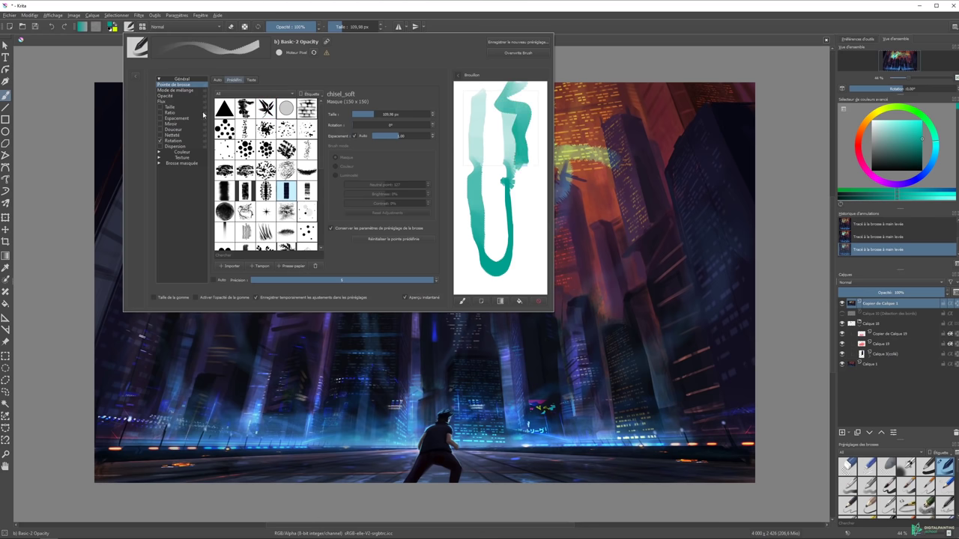
{"action": "left_click", "coordinate": [172, 141]}
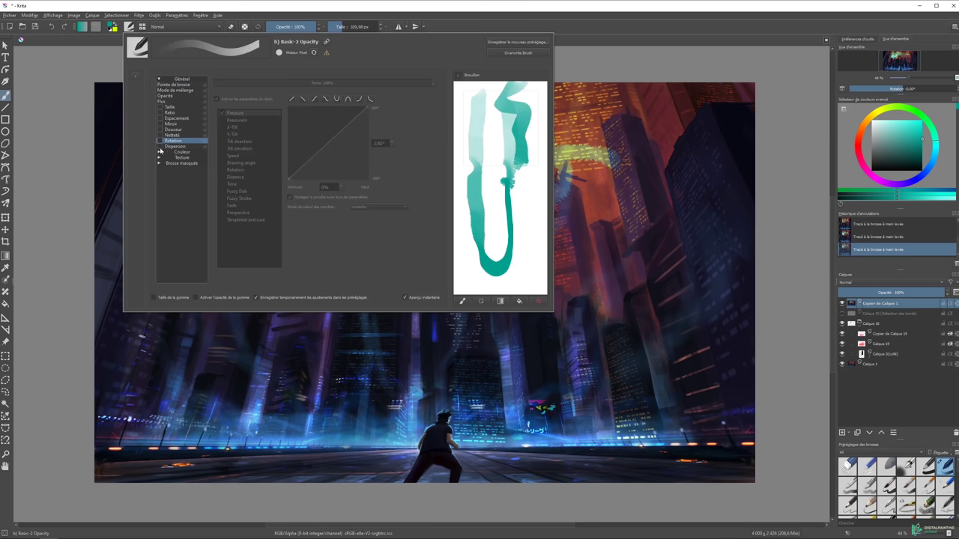
Test brush scattering (Dispersion) on the scratchpad, including at 10% strength.
{"action": "left_click", "coordinate": [172, 147]}
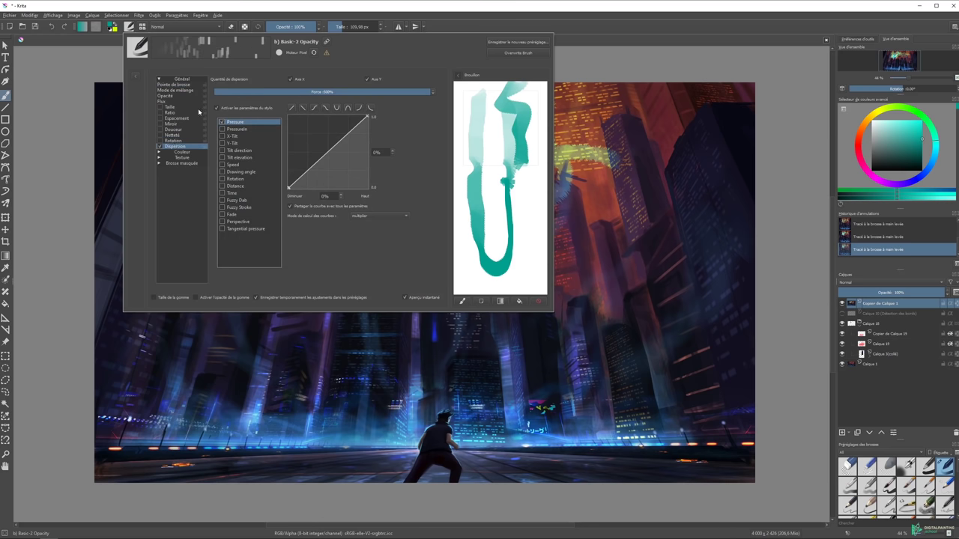
{"action": "left_click", "coordinate": [538, 301]}
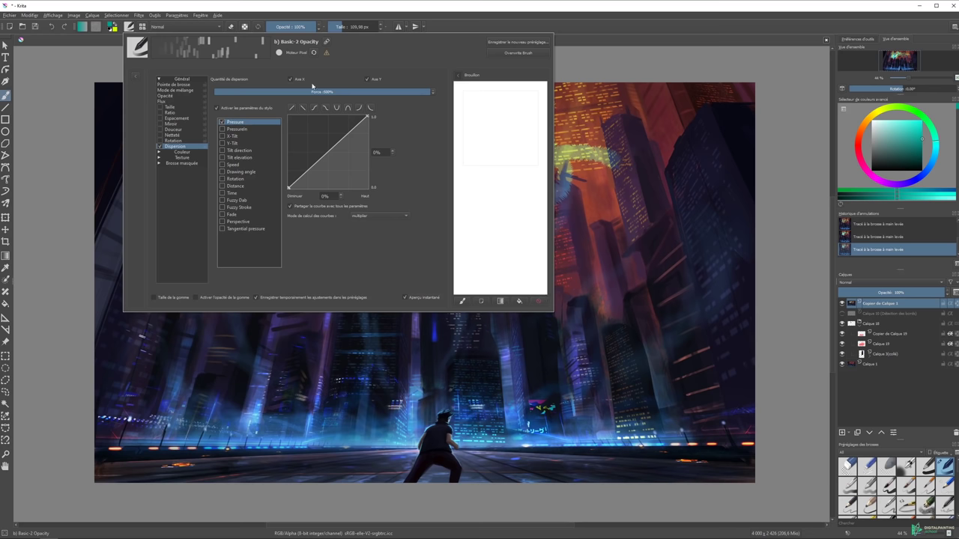
{"action": "left_click_drag", "start_coordinate": [457, 83], "coordinate": [483, 226]}
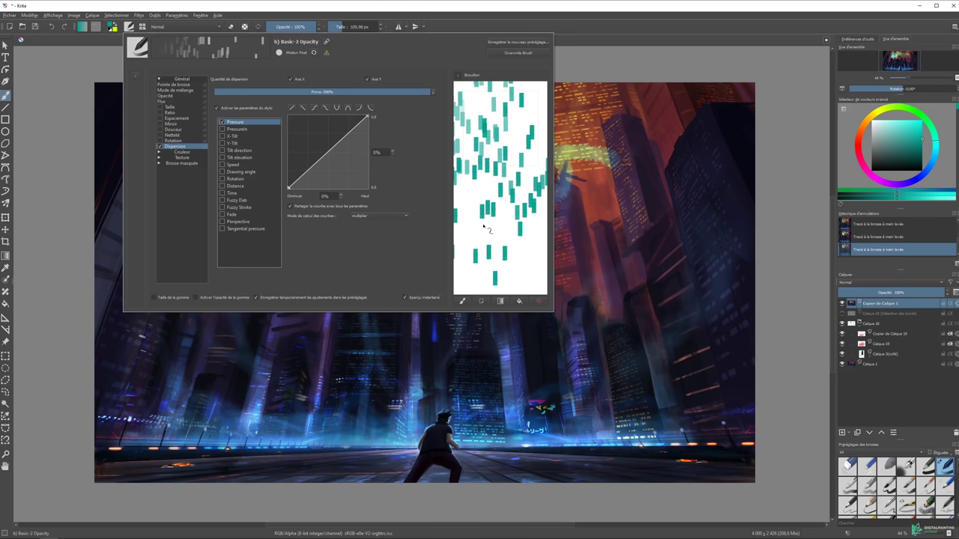
{"action": "mouse_move", "coordinate": [421, 90]}
{"action": "left_mouse_down"}
{"action": "mouse_move", "coordinate": [215, 93]}
{"action": "mouse_move", "coordinate": [232, 92]}
{"action": "left_mouse_up"}
{"action": "mouse_move", "coordinate": [496, 102]}
{"action": "left_mouse_down"}
{"action": "mouse_move", "coordinate": [513, 141]}
{"action": "mouse_move", "coordinate": [479, 224]}
{"action": "mouse_move", "coordinate": [520, 279]}
{"action": "left_mouse_up"}
Try scatter at 100% and 219%, clear the scratchpad, and turn scattering off.
{"action": "left_click", "coordinate": [272, 93]}
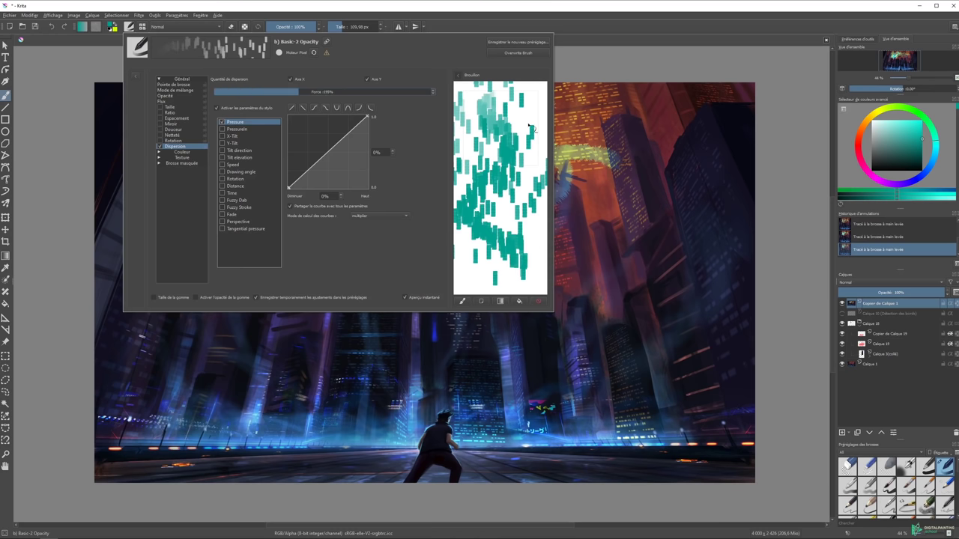
{"action": "left_click", "coordinate": [538, 300]}
{"action": "mouse_move", "coordinate": [487, 86]}
{"action": "left_mouse_down"}
{"action": "mouse_move", "coordinate": [512, 195]}
{"action": "mouse_move", "coordinate": [517, 290]}
{"action": "left_mouse_up"}
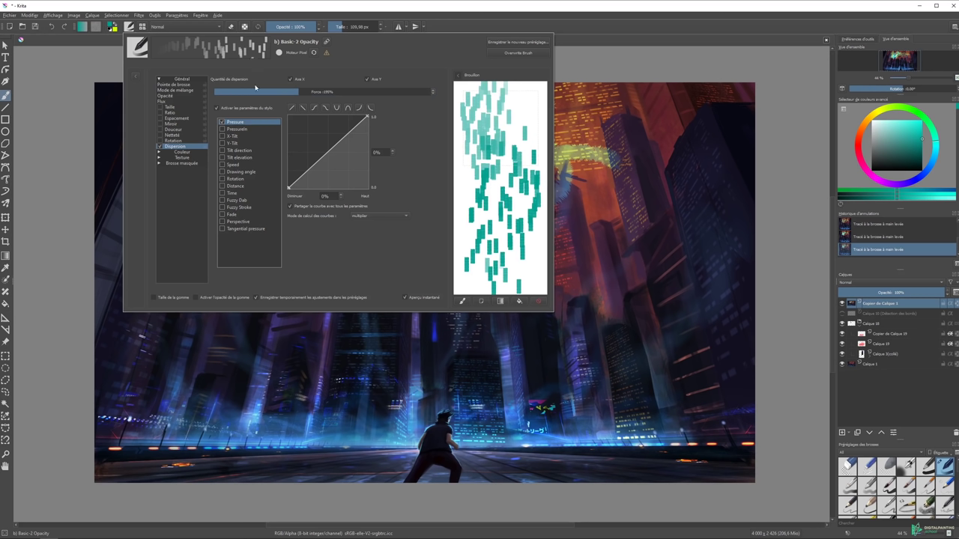
{"action": "left_click_drag", "start_coordinate": [298, 91], "coordinate": [309, 91]}
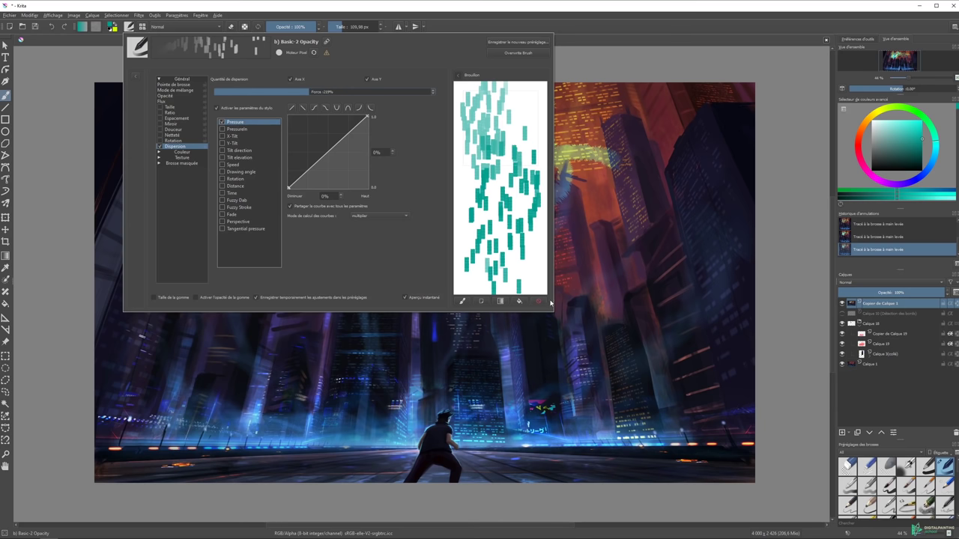
{"action": "left_click", "coordinate": [529, 297]}
{"action": "left_click_drag", "start_coordinate": [494, 97], "coordinate": [504, 191]}
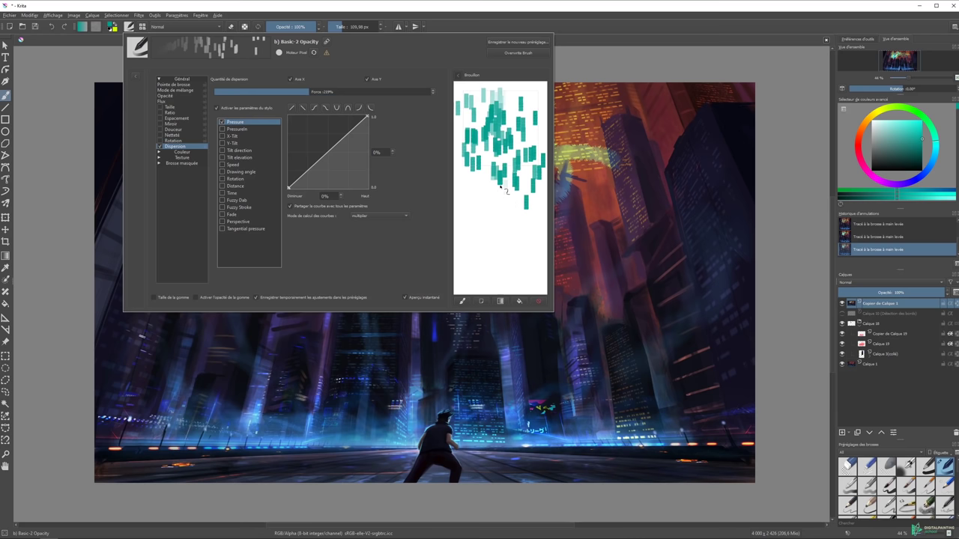
{"action": "left_click", "coordinate": [539, 303]}
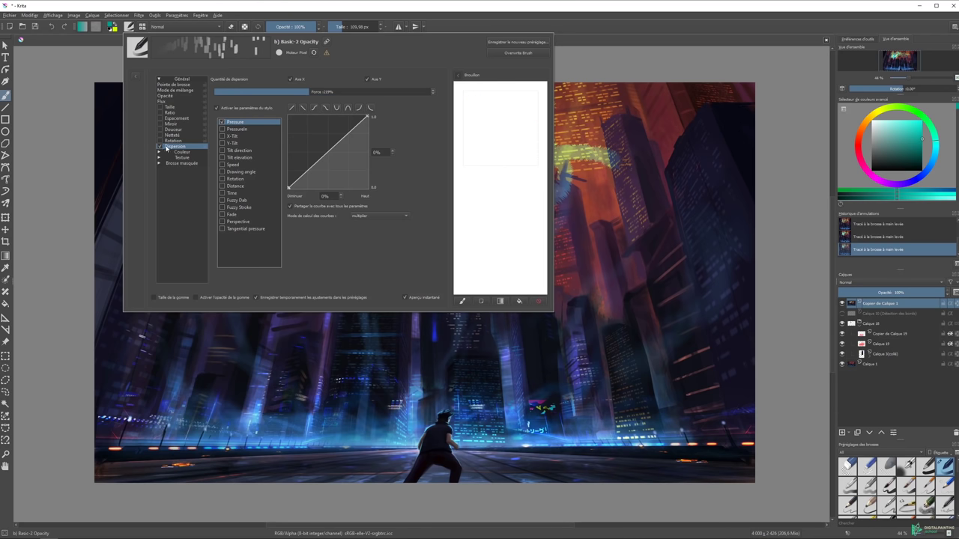
{"action": "left_click", "coordinate": [164, 146]}
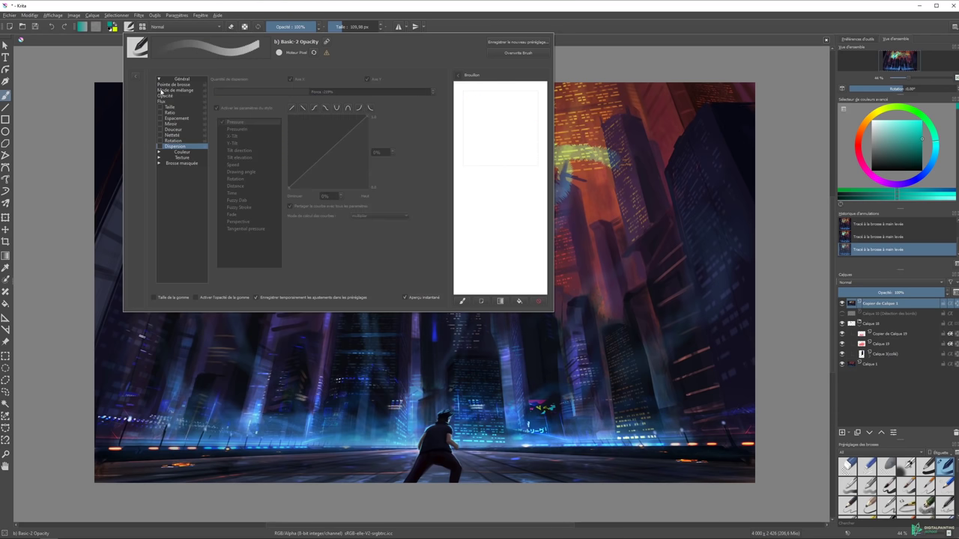
Enable pressure-controlled darkening (Assombrir) and test teal-to-black strokes on the scratchpad.
{"action": "left_click", "coordinate": [159, 79]}
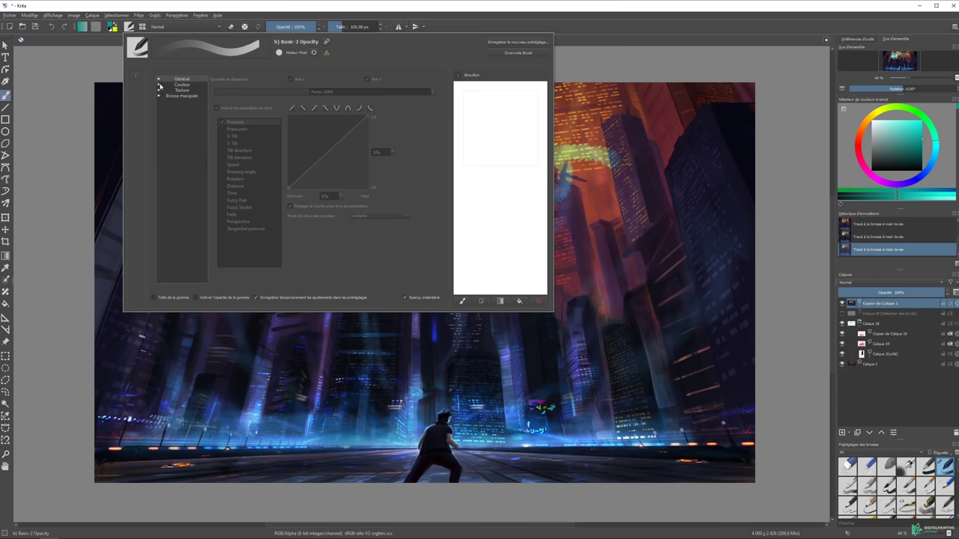
{"action": "left_click", "coordinate": [158, 84]}
{"action": "left_click", "coordinate": [165, 90]}
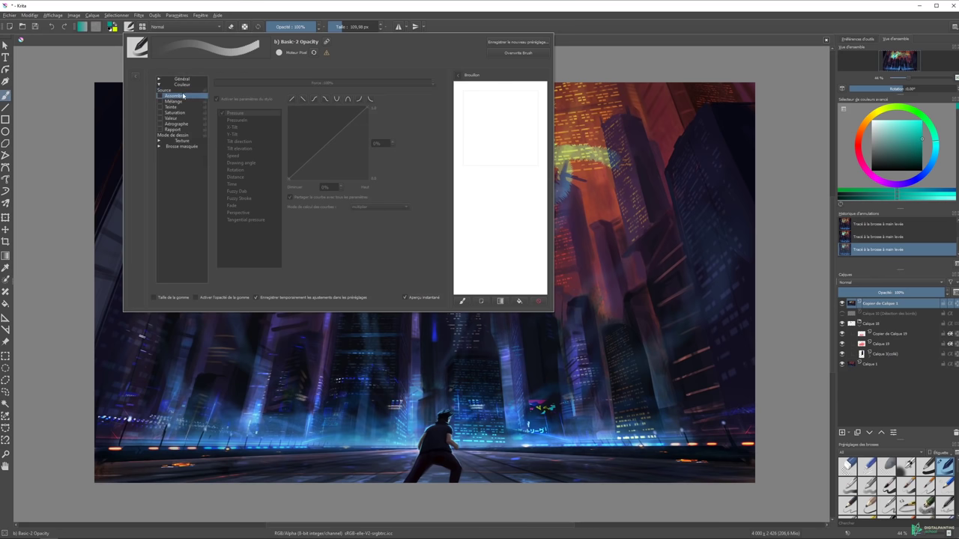
{"action": "left_click", "coordinate": [160, 96]}
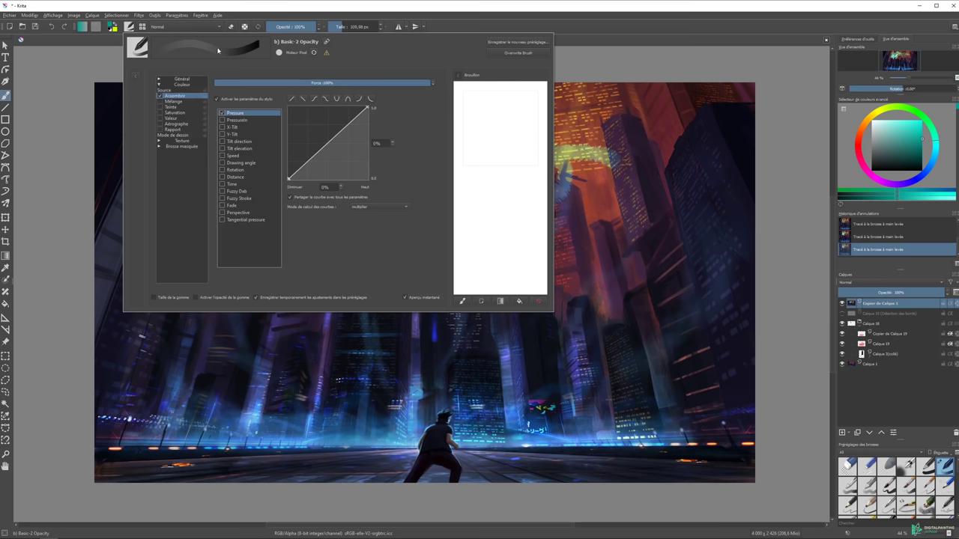
{"action": "left_click", "coordinate": [159, 96]}
{"action": "left_click", "coordinate": [159, 97]}
{"action": "left_click_drag", "start_coordinate": [483, 96], "coordinate": [512, 218]}
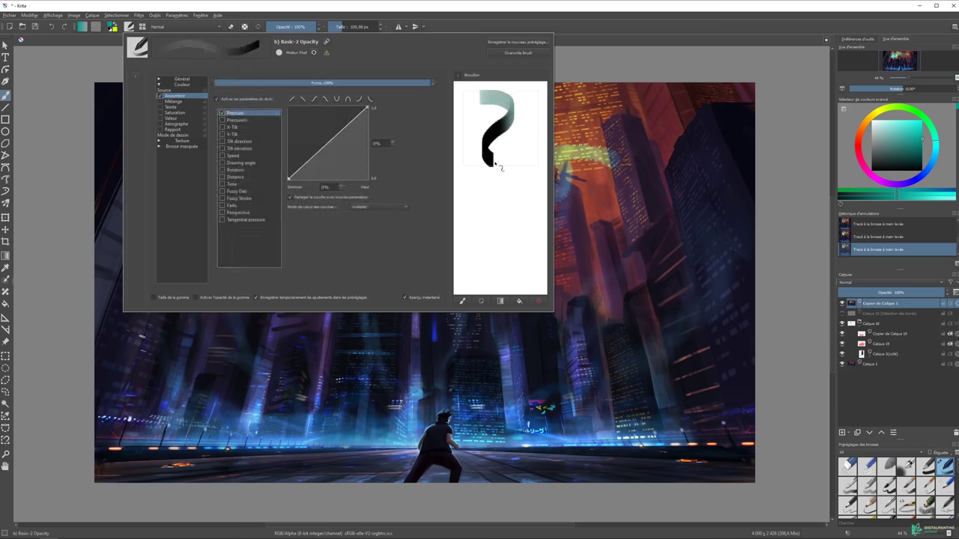
{"action": "left_click_drag", "start_coordinate": [528, 112], "coordinate": [518, 271]}
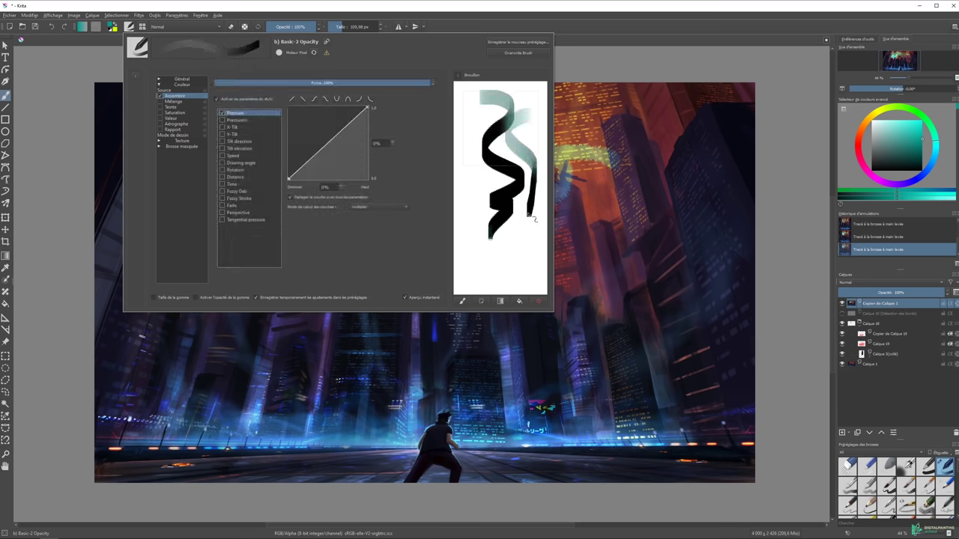
Paint and undo test strokes on the painting, then show the Mélange colour-source settings.
{"action": "left_click", "coordinate": [648, 135]}
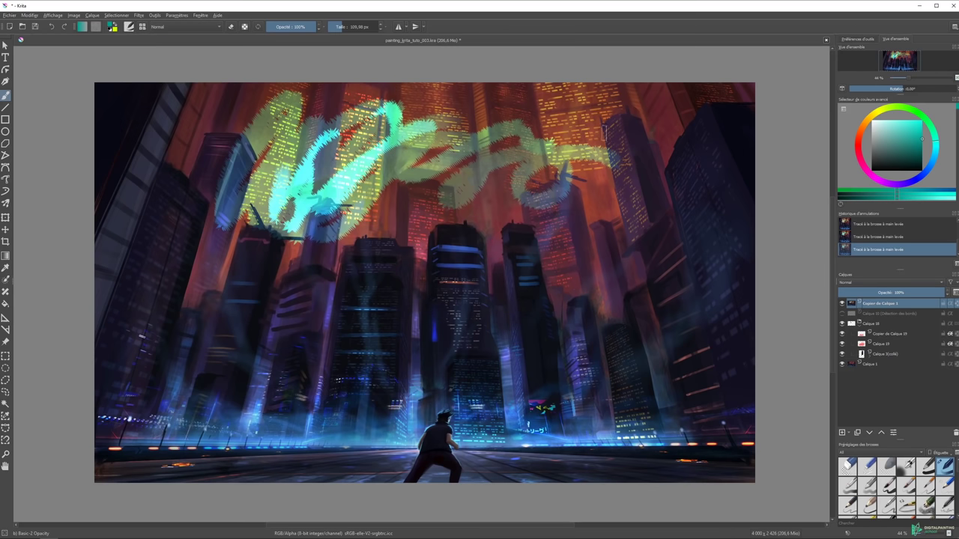
{"action": "left_click_drag", "start_coordinate": [581, 113], "coordinate": [585, 271]}
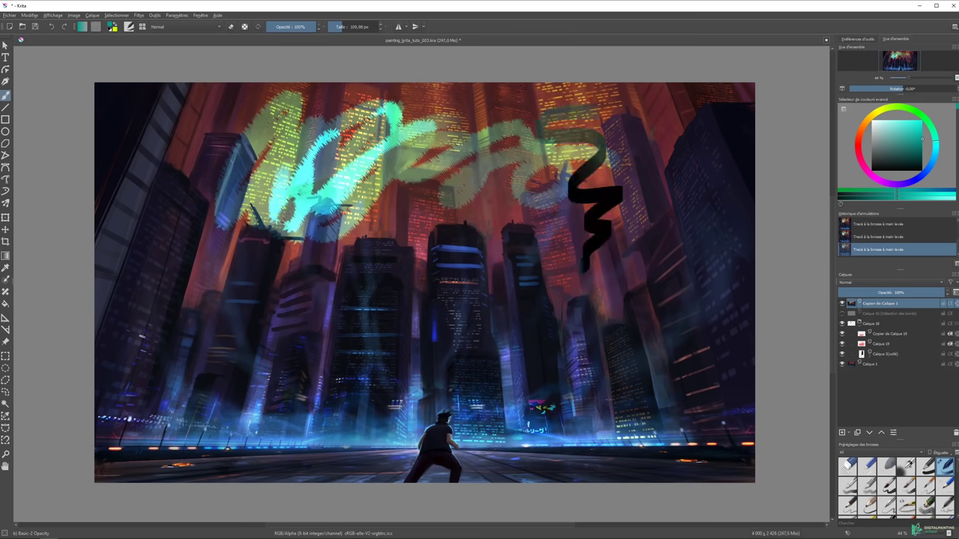
{"action": "key", "text": "ctrl+z"}
{"action": "mouse_move", "coordinate": [554, 103]}
{"action": "left_mouse_down"}
{"action": "mouse_move", "coordinate": [449, 157]}
{"action": "mouse_move", "coordinate": [472, 235]}
{"action": "mouse_move", "coordinate": [255, 138]}
{"action": "left_mouse_up"}
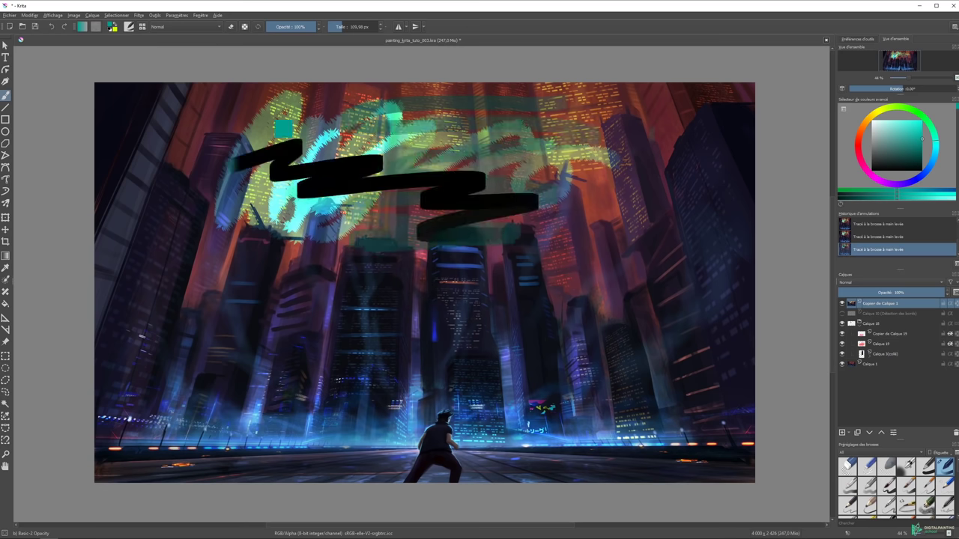
{"action": "key", "text": "ctrl+z"}
{"action": "left_click", "coordinate": [129, 26]}
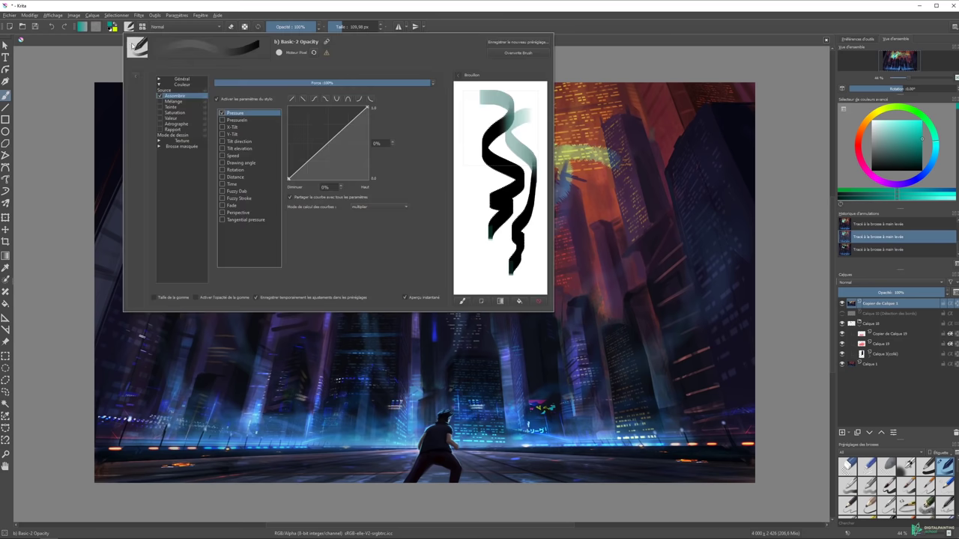
{"action": "left_click", "coordinate": [173, 103]}
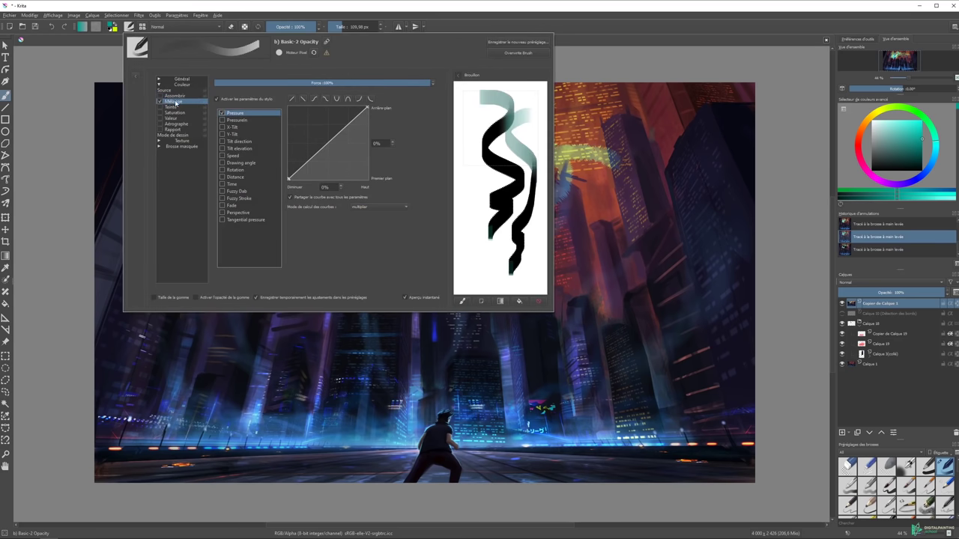
Paint winding teal test strokes on a cleared scratchpad, then clear it again.
{"action": "left_click", "coordinate": [539, 300]}
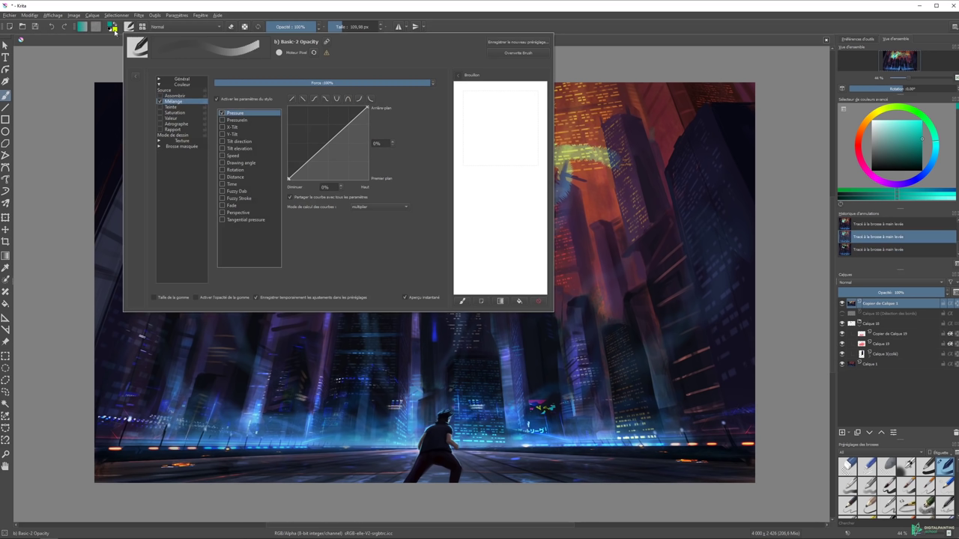
{"action": "mouse_move", "coordinate": [490, 96]}
{"action": "left_mouse_down"}
{"action": "mouse_move", "coordinate": [483, 90]}
{"action": "mouse_move", "coordinate": [471, 109]}
{"action": "mouse_move", "coordinate": [473, 189]}
{"action": "mouse_move", "coordinate": [502, 251]}
{"action": "mouse_move", "coordinate": [495, 283]}
{"action": "mouse_move", "coordinate": [510, 286]}
{"action": "left_mouse_up"}
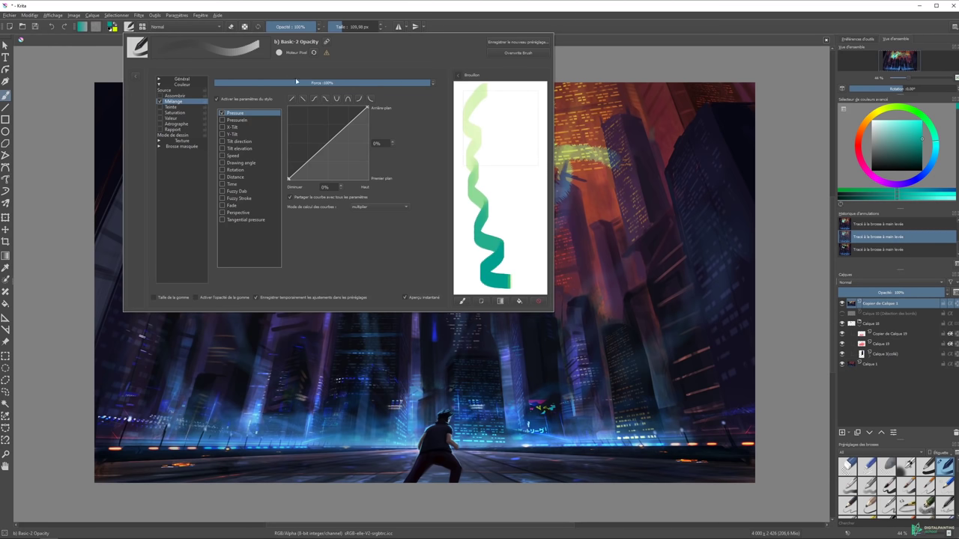
{"action": "mouse_move", "coordinate": [526, 94]}
{"action": "left_mouse_down"}
{"action": "mouse_move", "coordinate": [531, 145]}
{"action": "mouse_move", "coordinate": [509, 276]}
{"action": "left_mouse_up"}
{"action": "mouse_move", "coordinate": [526, 176]}
{"action": "left_mouse_down"}
{"action": "mouse_move", "coordinate": [479, 129]}
{"action": "mouse_move", "coordinate": [517, 210]}
{"action": "mouse_move", "coordinate": [521, 270]}
{"action": "mouse_move", "coordinate": [476, 125]}
{"action": "left_mouse_up"}
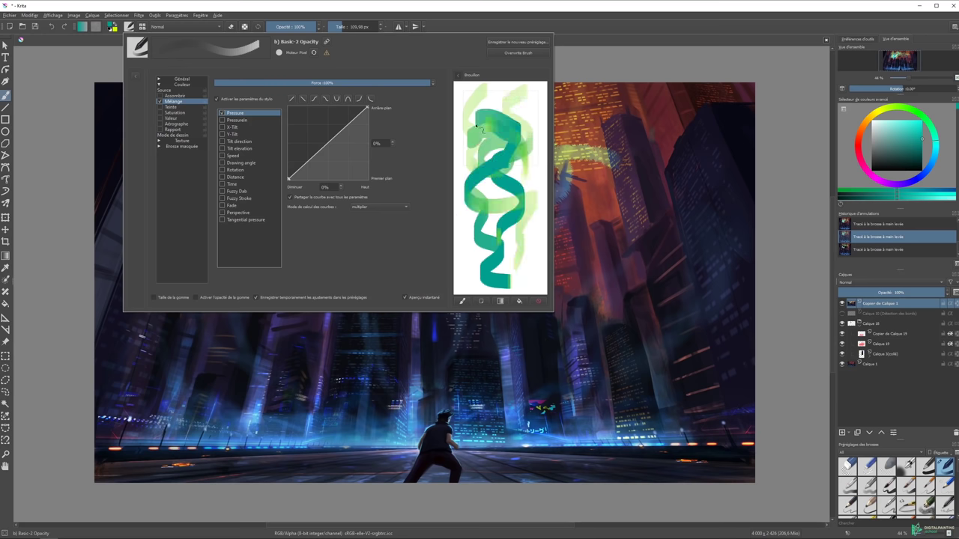
{"action": "left_click", "coordinate": [537, 301]}
Test hue variation (Teinte) and toggle Saturation with multicoloured strokes, then clear the scratchpad.
{"action": "left_click", "coordinate": [172, 107]}
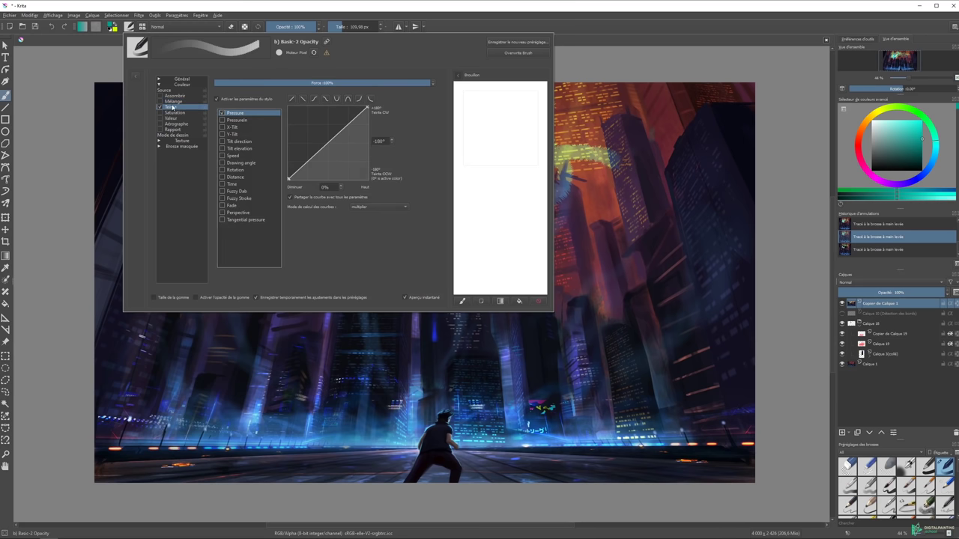
{"action": "mouse_move", "coordinate": [507, 97]}
{"action": "left_mouse_down"}
{"action": "mouse_move", "coordinate": [494, 157]}
{"action": "mouse_move", "coordinate": [525, 187]}
{"action": "mouse_move", "coordinate": [513, 170]}
{"action": "mouse_move", "coordinate": [524, 240]}
{"action": "mouse_move", "coordinate": [513, 262]}
{"action": "mouse_move", "coordinate": [516, 187]}
{"action": "left_mouse_up"}
{"action": "left_click", "coordinate": [160, 113]}
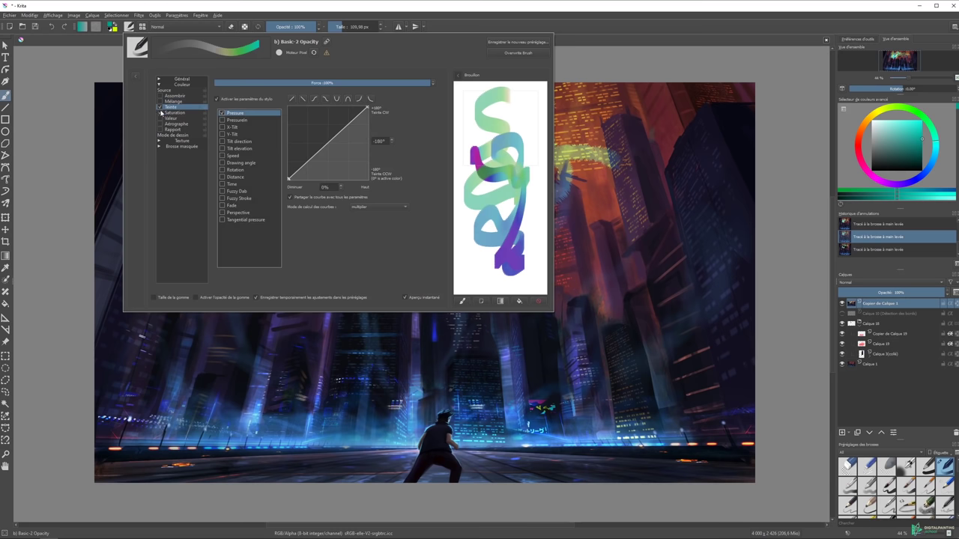
{"action": "left_click", "coordinate": [160, 107]}
{"action": "mouse_move", "coordinate": [491, 103]}
{"action": "left_mouse_down"}
{"action": "mouse_move", "coordinate": [524, 123]}
{"action": "mouse_move", "coordinate": [528, 157]}
{"action": "mouse_move", "coordinate": [473, 140]}
{"action": "mouse_move", "coordinate": [480, 210]}
{"action": "mouse_move", "coordinate": [468, 266]}
{"action": "mouse_move", "coordinate": [514, 281]}
{"action": "mouse_move", "coordinate": [528, 219]}
{"action": "mouse_move", "coordinate": [538, 235]}
{"action": "left_mouse_up"}
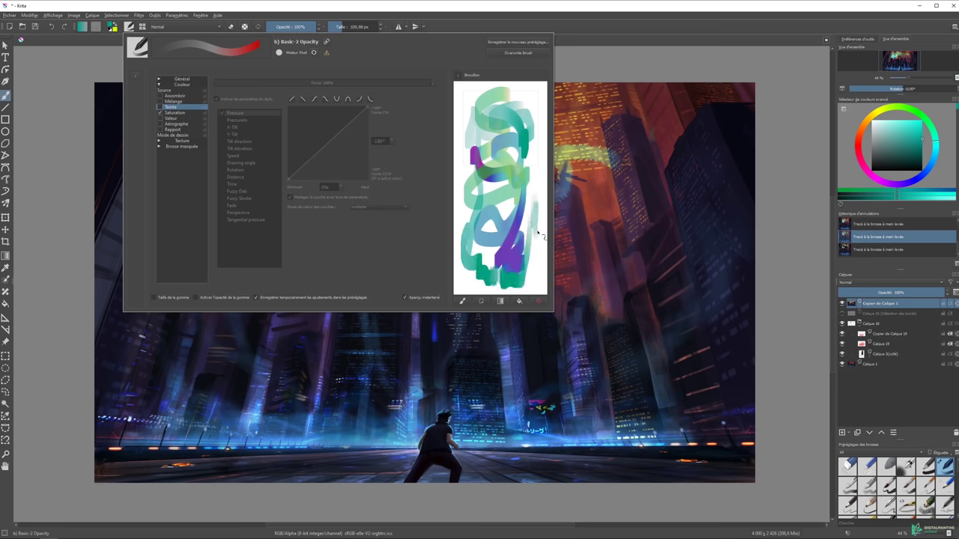
{"action": "left_click", "coordinate": [539, 301]}
Enable the Valeur option, then look at the Aérographe and Rapport settings.
{"action": "left_click", "coordinate": [161, 119]}
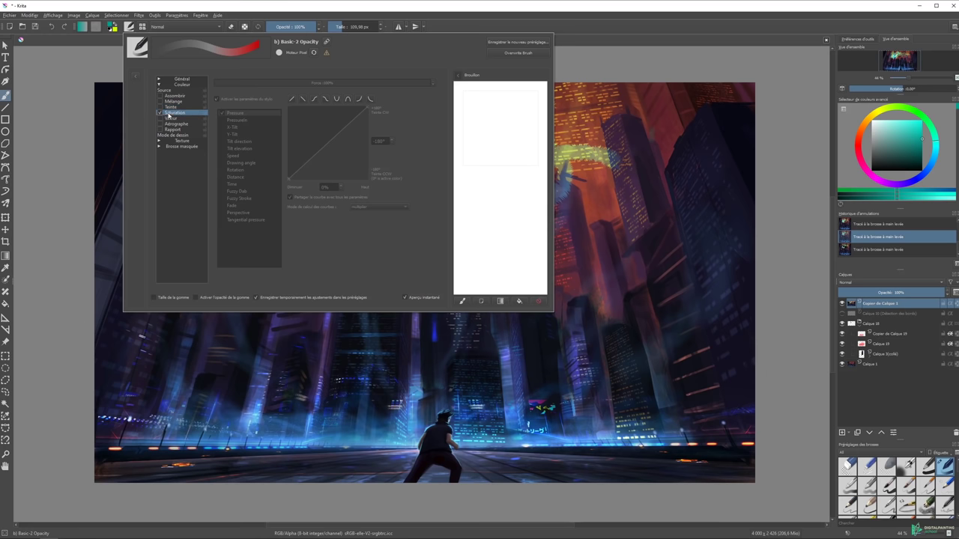
{"action": "left_click", "coordinate": [161, 119]}
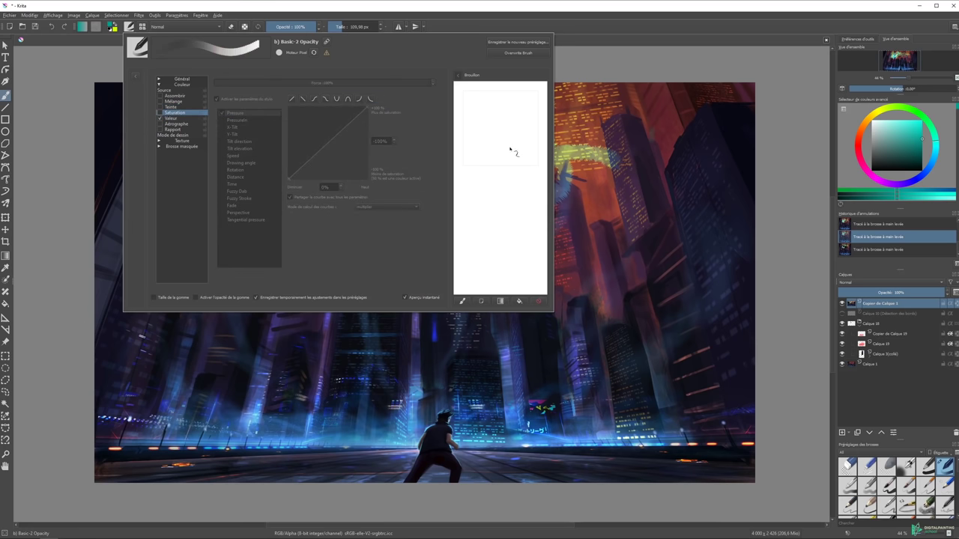
{"action": "left_click", "coordinate": [160, 118]}
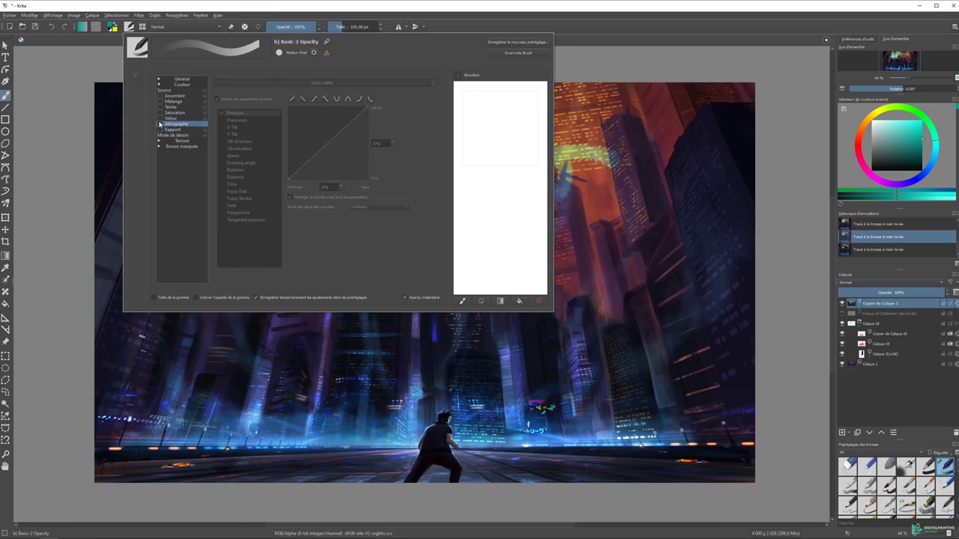
{"action": "left_click", "coordinate": [172, 130]}
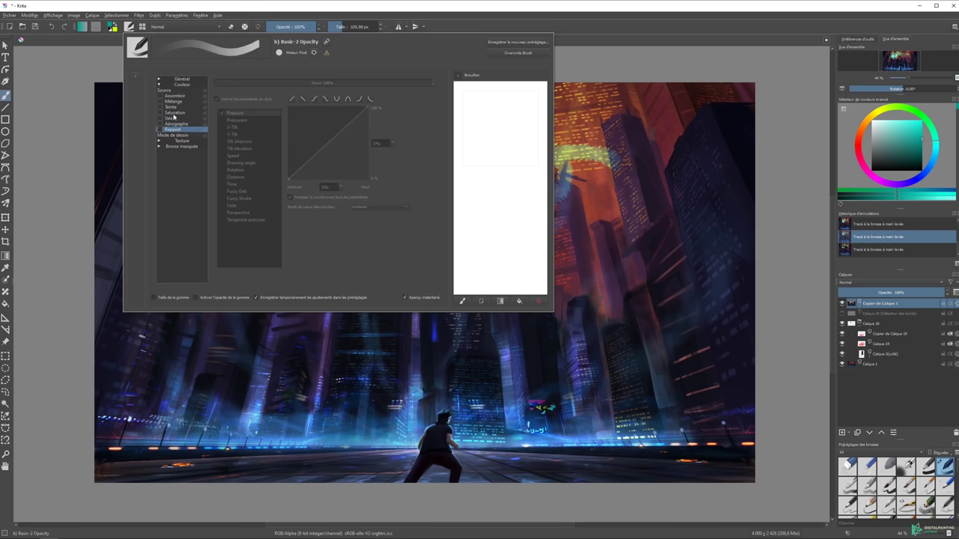
Enable the Motif texture with the bark pattern and paint grainy textured test strokes.
{"action": "left_click", "coordinate": [159, 86]}
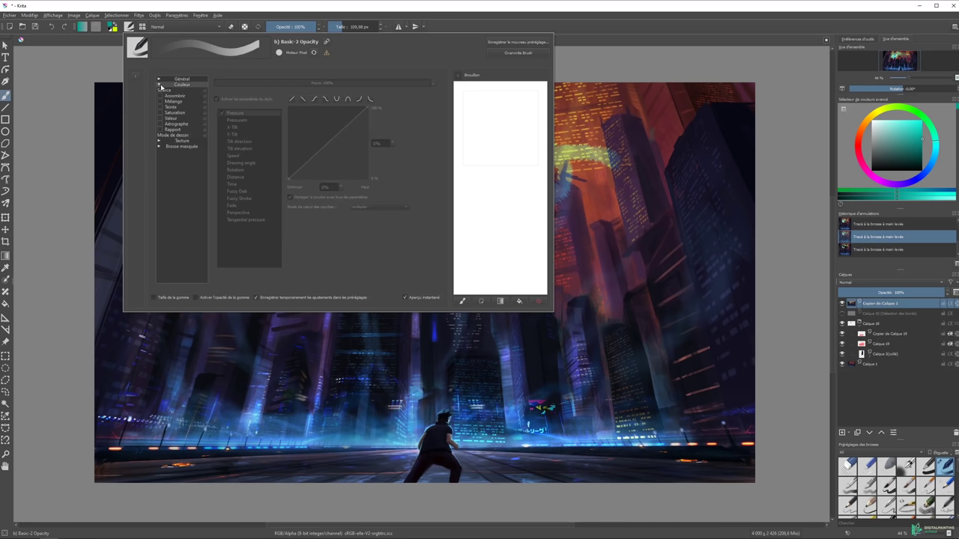
{"action": "left_click", "coordinate": [173, 135]}
{"action": "left_click", "coordinate": [159, 85]}
{"action": "left_click", "coordinate": [161, 91]}
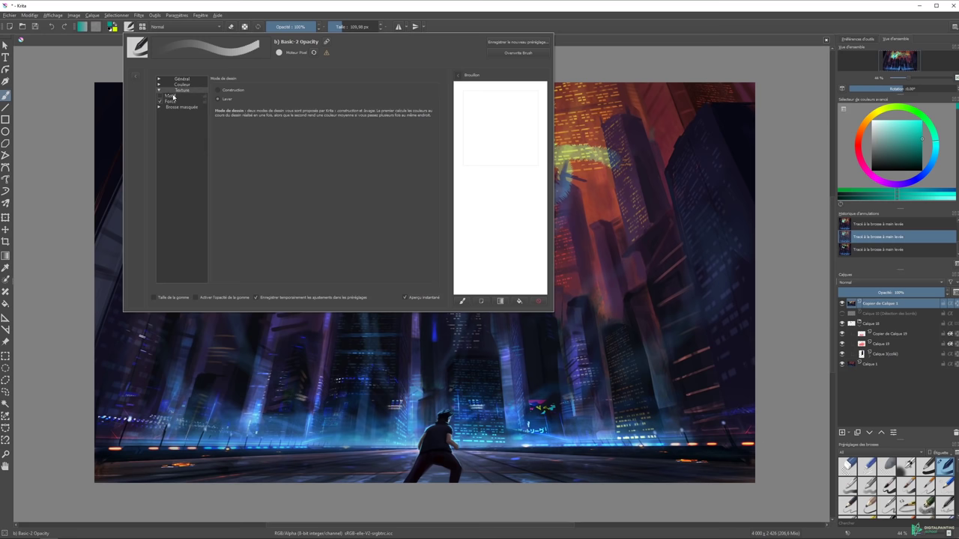
{"action": "left_click", "coordinate": [172, 96]}
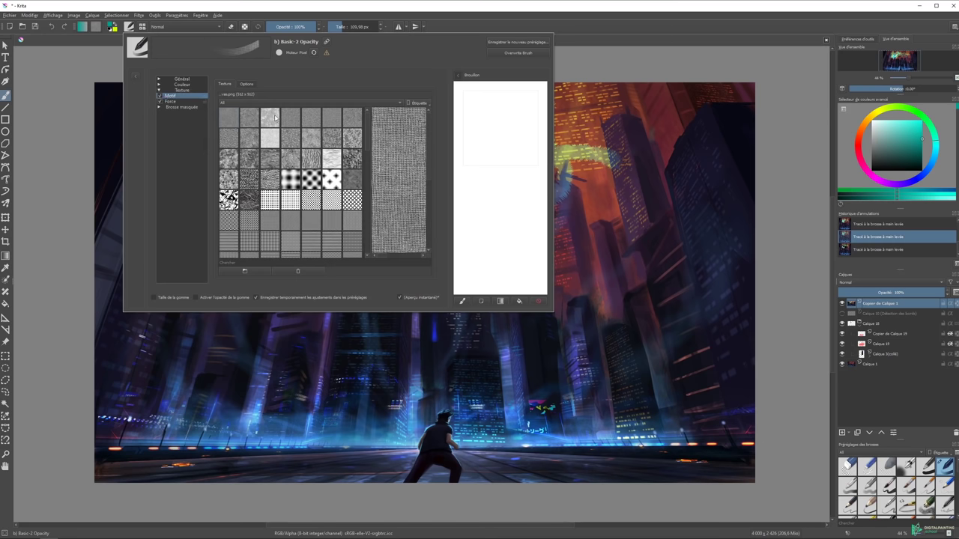
{"action": "mouse_move", "coordinate": [505, 112]}
{"action": "left_mouse_down"}
{"action": "mouse_move", "coordinate": [486, 134]}
{"action": "mouse_move", "coordinate": [480, 195]}
{"action": "mouse_move", "coordinate": [486, 232]}
{"action": "mouse_move", "coordinate": [508, 252]}
{"action": "mouse_move", "coordinate": [517, 131]}
{"action": "mouse_move", "coordinate": [464, 161]}
{"action": "mouse_move", "coordinate": [525, 225]}
{"action": "left_mouse_up"}
{"action": "left_click", "coordinate": [355, 159]}
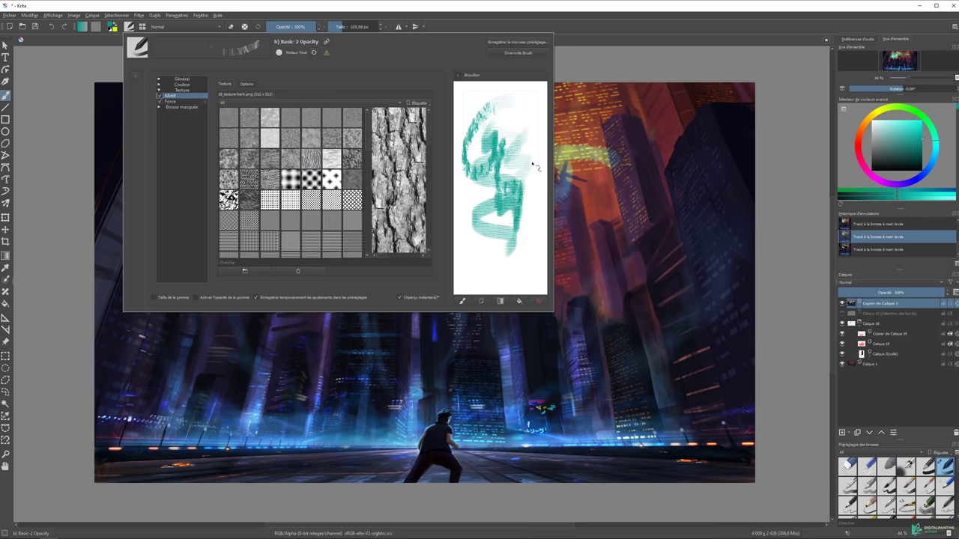
{"action": "left_click_drag", "start_coordinate": [472, 187], "coordinate": [488, 219]}
{"action": "left_click", "coordinate": [160, 100]}
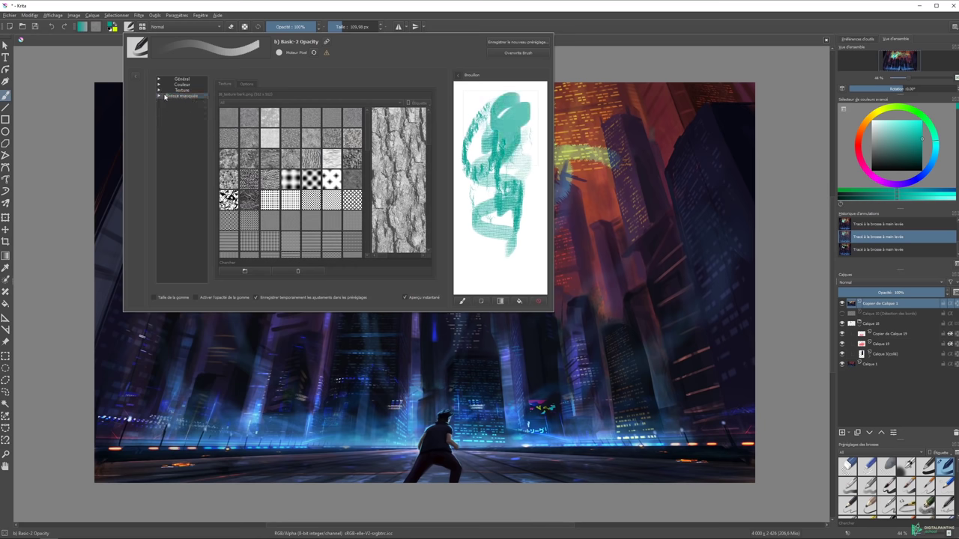
Enable the masked brush tip at 261.30 px diameter, comparing it with the main tip settings.
{"action": "left_click", "coordinate": [171, 102]}
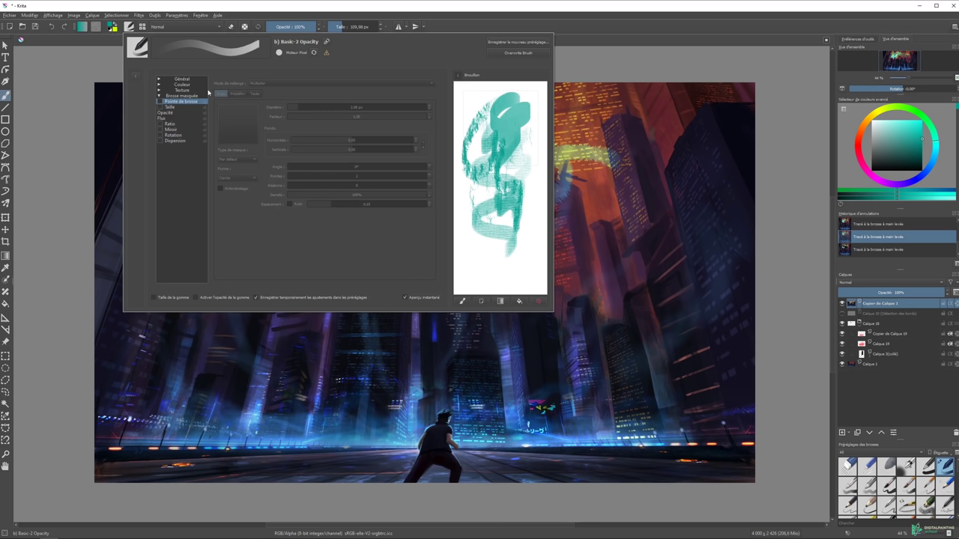
{"action": "left_click", "coordinate": [160, 101]}
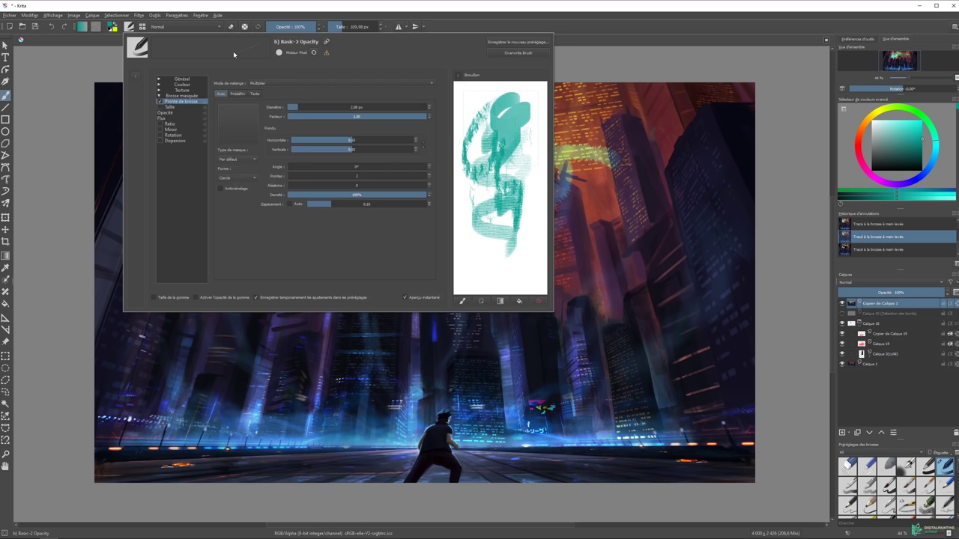
{"action": "left_click_drag", "start_coordinate": [300, 107], "coordinate": [427, 107]}
{"action": "left_click", "coordinate": [339, 107]}
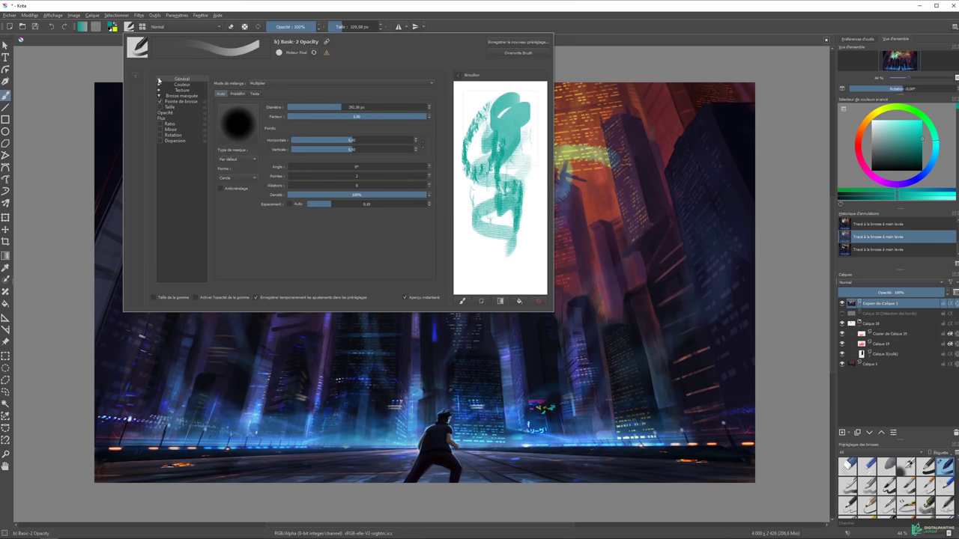
{"action": "left_click", "coordinate": [158, 79]}
{"action": "left_click", "coordinate": [179, 85]}
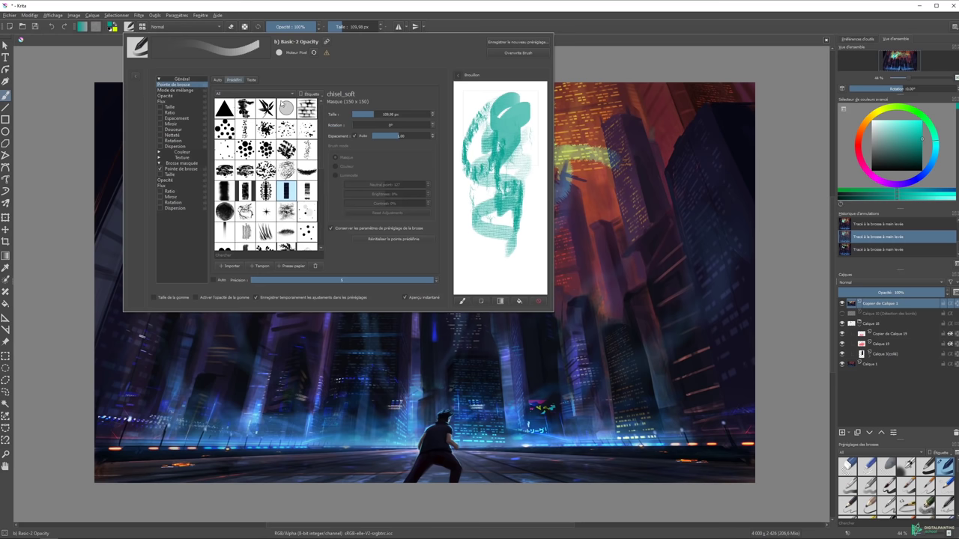
{"action": "left_click", "coordinate": [217, 79]}
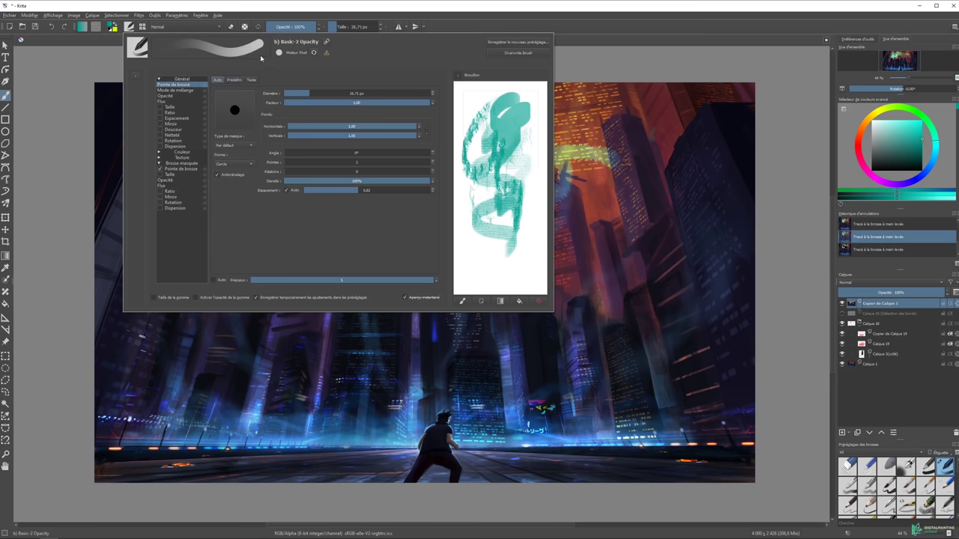
{"action": "left_click", "coordinate": [182, 169]}
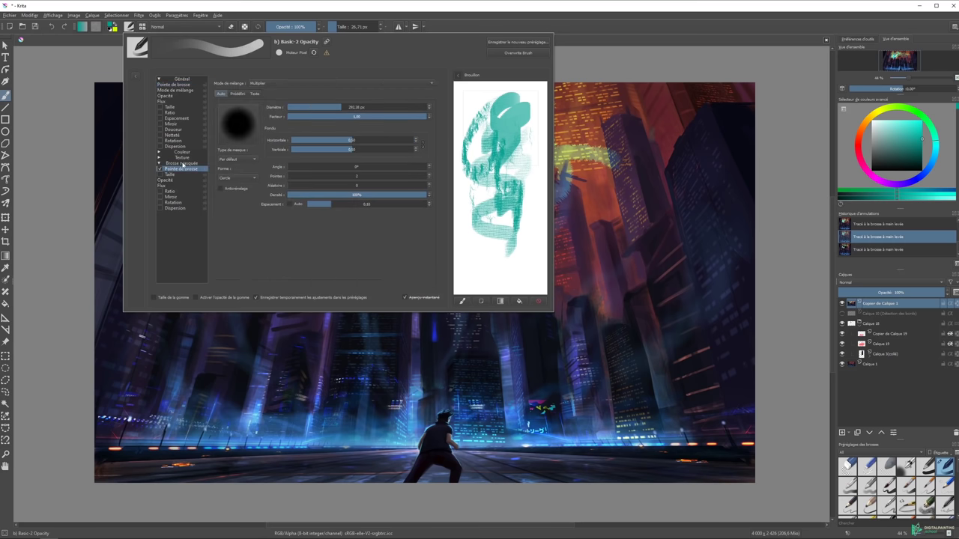
Use bamboo_leaves_random as the masked tip at about 38 px, test it, and clear the scratchpad.
{"action": "left_click", "coordinate": [240, 95]}
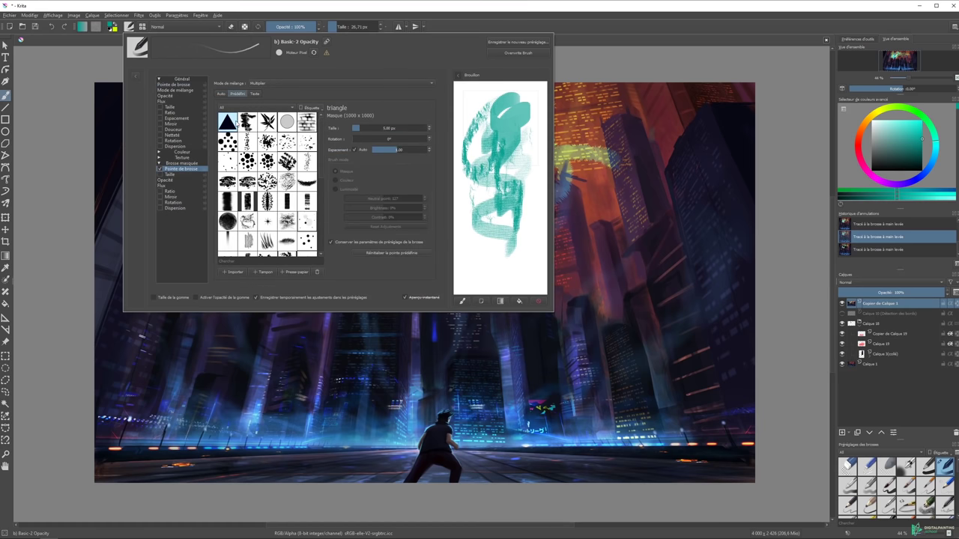
{"action": "mouse_move", "coordinate": [363, 129]}
{"action": "left_mouse_down"}
{"action": "mouse_move", "coordinate": [406, 153]}
{"action": "mouse_move", "coordinate": [370, 130]}
{"action": "left_mouse_up"}
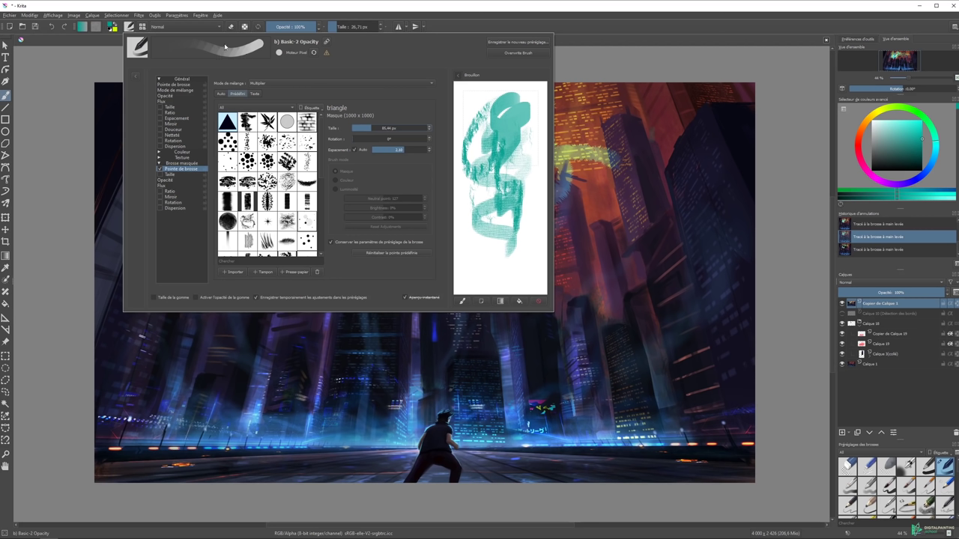
{"action": "left_click_drag", "start_coordinate": [372, 128], "coordinate": [367, 128]}
{"action": "left_click", "coordinate": [268, 121]}
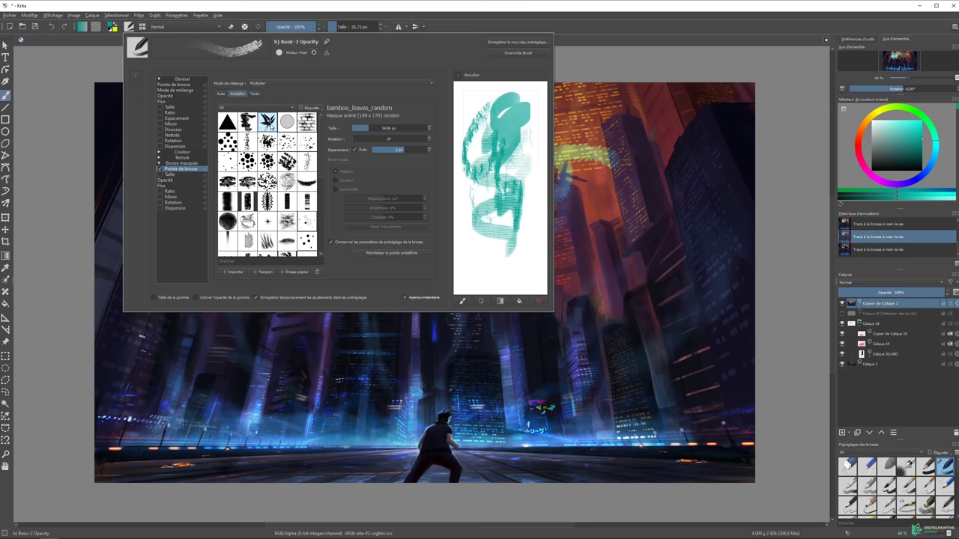
{"action": "left_click_drag", "start_coordinate": [398, 126], "coordinate": [367, 128]}
{"action": "left_click_drag", "start_coordinate": [469, 111], "coordinate": [496, 252]}
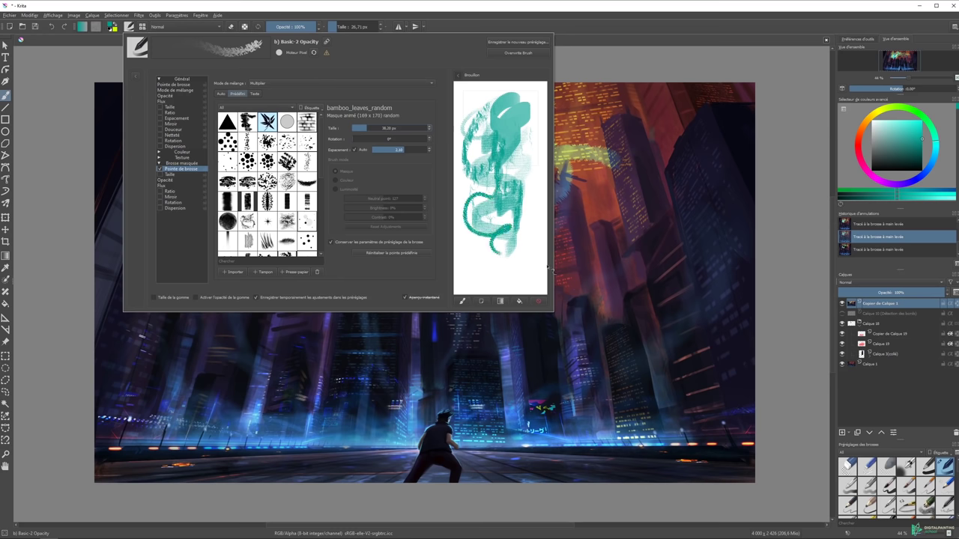
{"action": "left_click", "coordinate": [539, 301]}
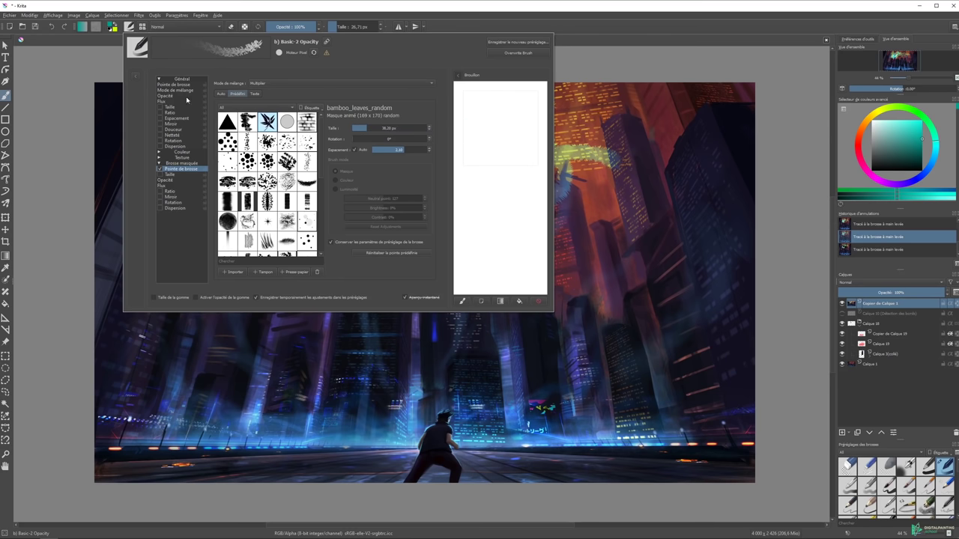
Make the Basic-2 Opacity masked brush size follow pen pressure, check Rotation, and test-stroke the scratchpad.
{"action": "left_click_drag", "start_coordinate": [503, 110], "coordinate": [481, 235]}
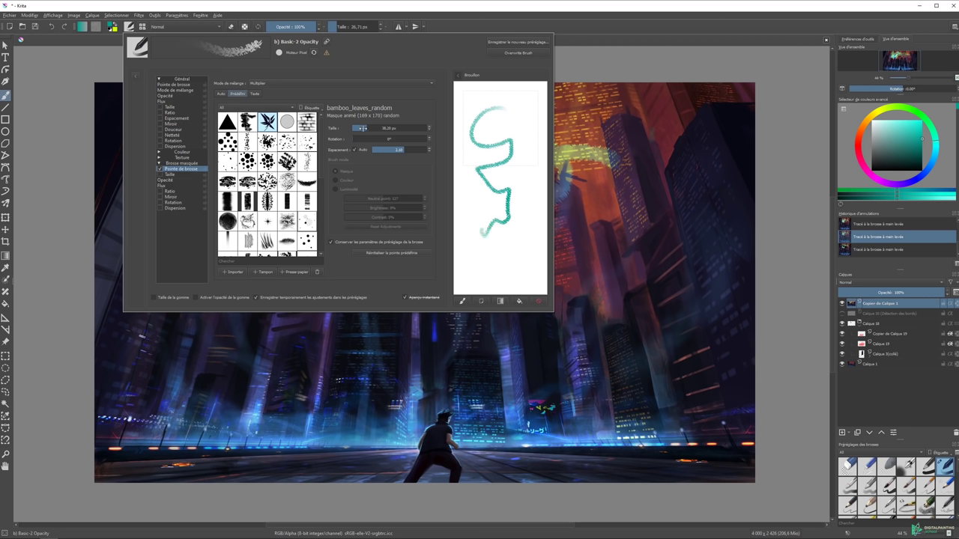
{"action": "left_click", "coordinate": [170, 174]}
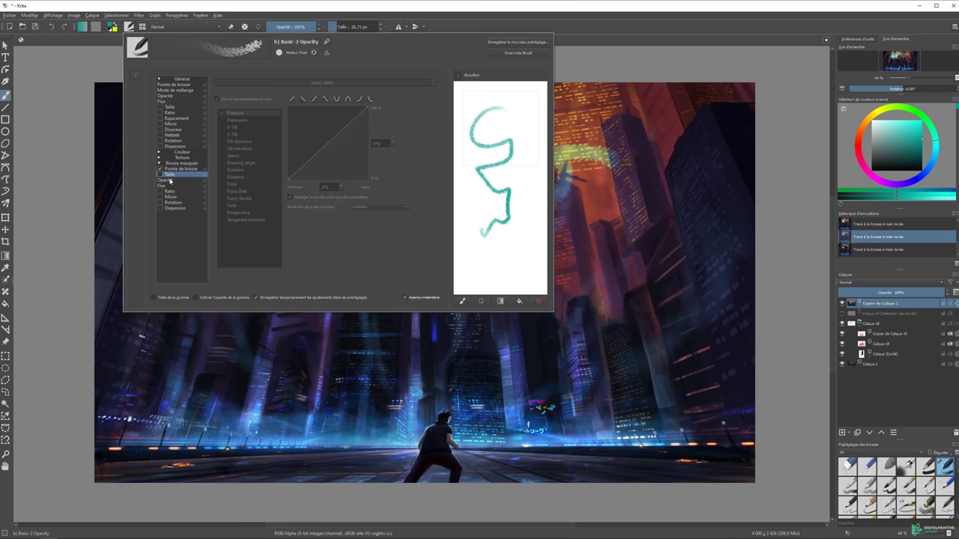
{"action": "left_click", "coordinate": [161, 175]}
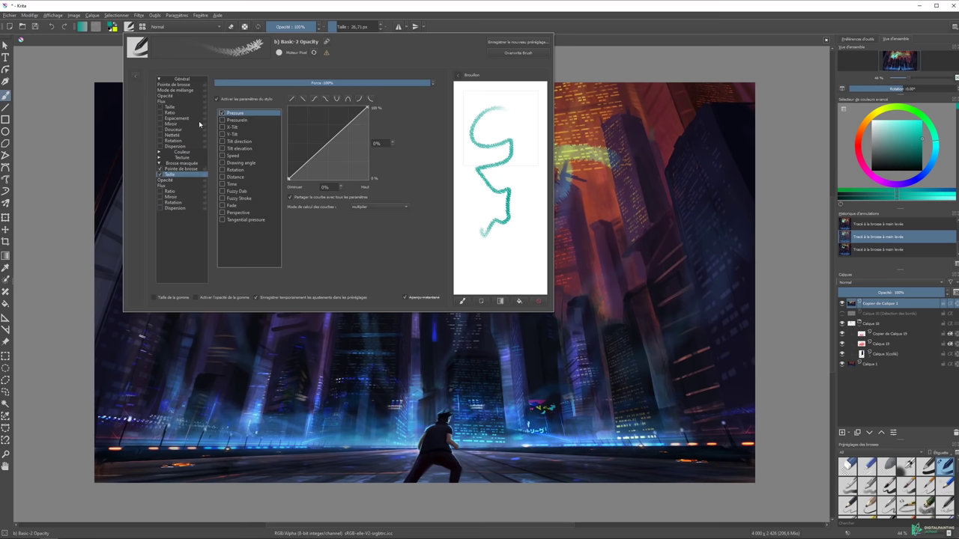
{"action": "left_click", "coordinate": [171, 196]}
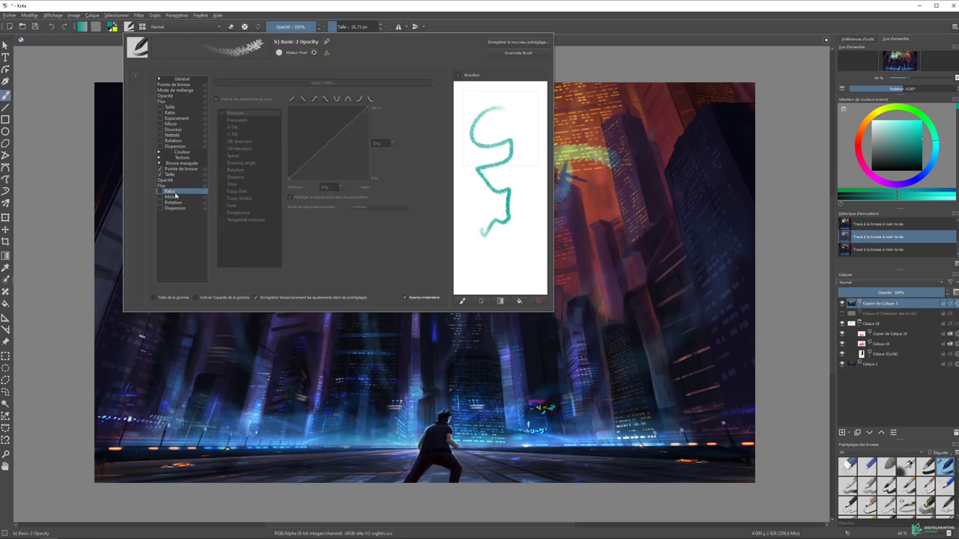
{"action": "left_click", "coordinate": [179, 203]}
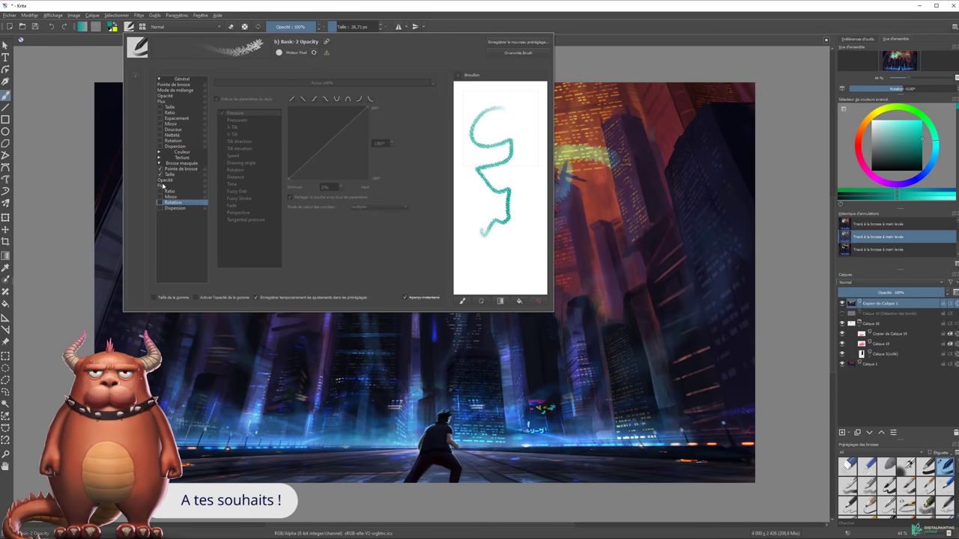
{"action": "mouse_move", "coordinate": [504, 100]}
{"action": "left_mouse_down"}
{"action": "mouse_move", "coordinate": [494, 202]}
{"action": "mouse_move", "coordinate": [517, 137]}
{"action": "left_mouse_up"}
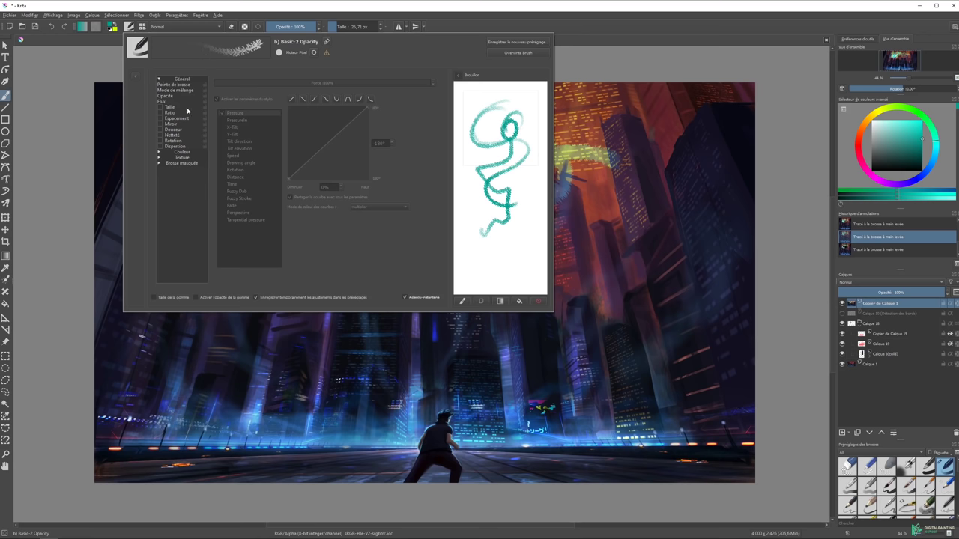
Expand the brush's Colour options and show the brush preset list in the editor.
{"action": "left_click", "coordinate": [159, 152]}
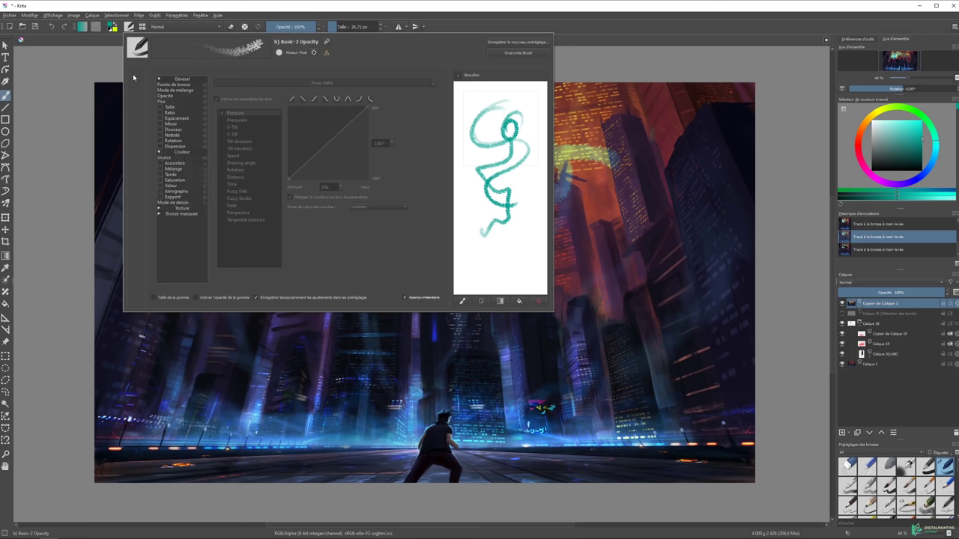
{"action": "left_click", "coordinate": [133, 77]}
{"action": "scroll", "coordinate": [222, 146], "scroll_direction": "down", "scroll_amount": 5}
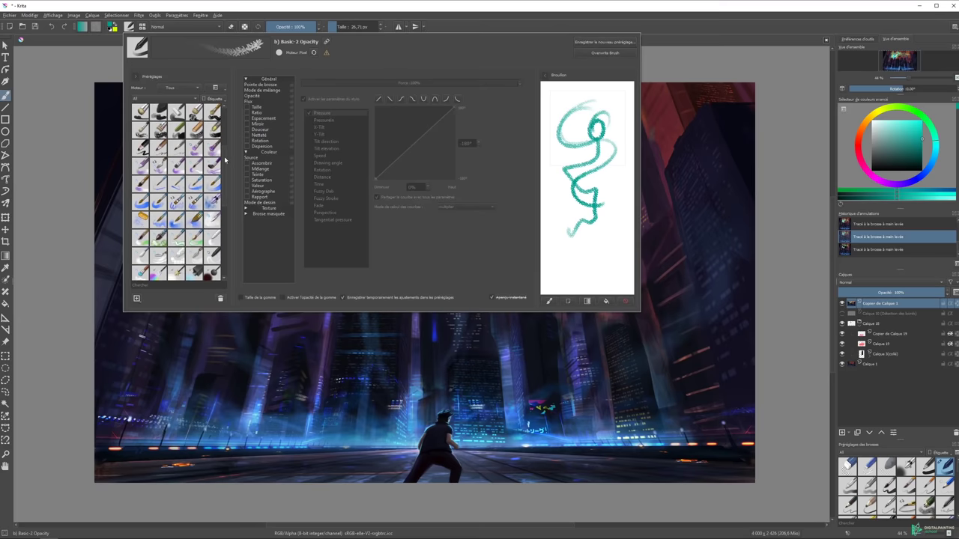
Browse from Wet Paint Details back to Basic-2 Opacity, then load Wet Bristles.
{"action": "left_click", "coordinate": [195, 167]}
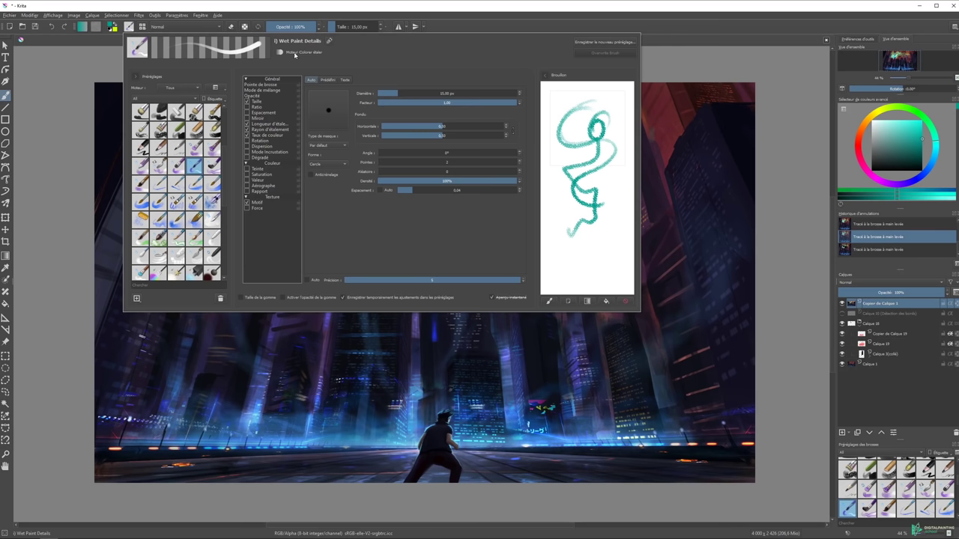
{"action": "left_click_drag", "start_coordinate": [226, 157], "coordinate": [218, 124]}
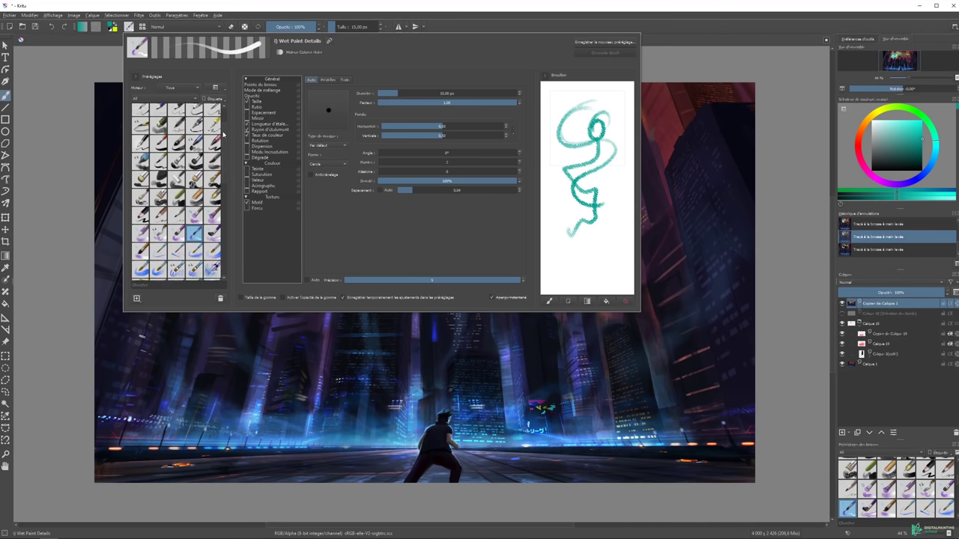
{"action": "left_click", "coordinate": [141, 117]}
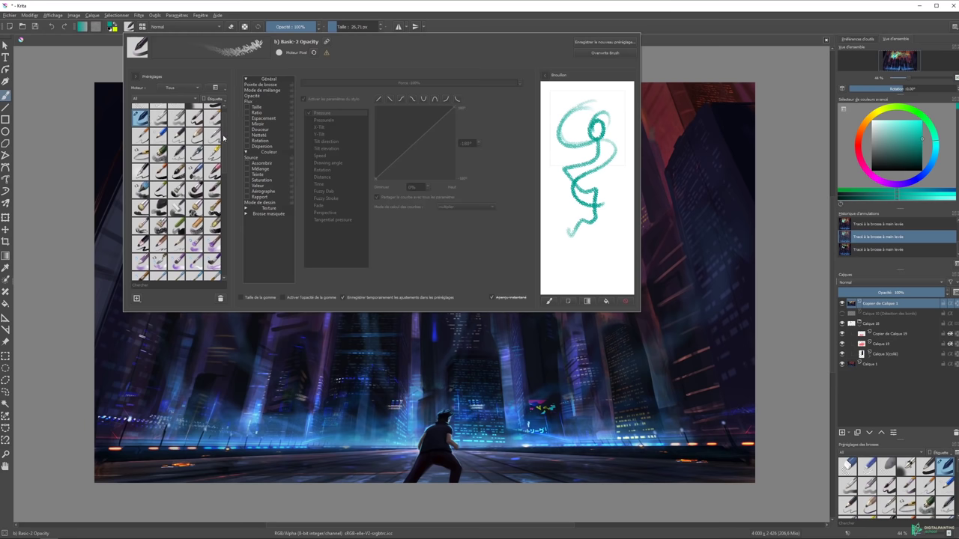
{"action": "scroll", "coordinate": [213, 154], "scroll_direction": "down", "scroll_amount": 2}
{"action": "left_click", "coordinate": [194, 213]}
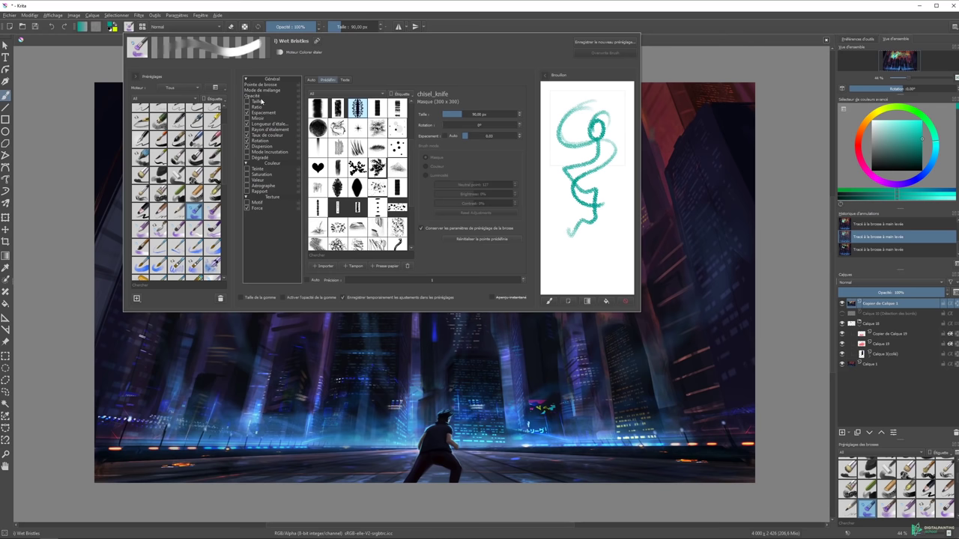
Bend the Wet Bristles smudge-length pressure curve with a new point.
{"action": "left_click", "coordinate": [260, 113]}
{"action": "key", "text": "Down"}
{"action": "key", "text": "Down"}
{"action": "key", "text": "Down"}
{"action": "key", "text": "Down"}
{"action": "key", "text": "Down"}
{"action": "key", "text": "Down"}
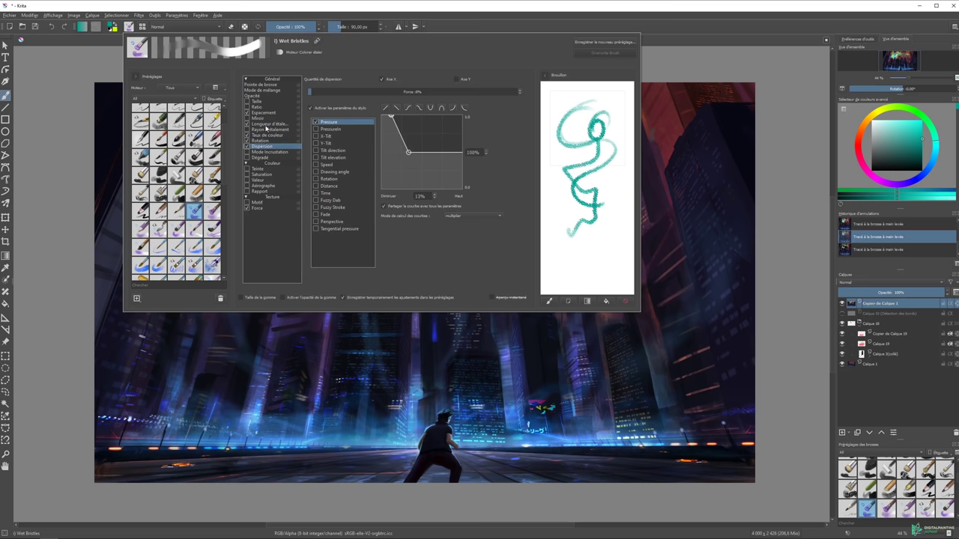
{"action": "left_click", "coordinate": [266, 125]}
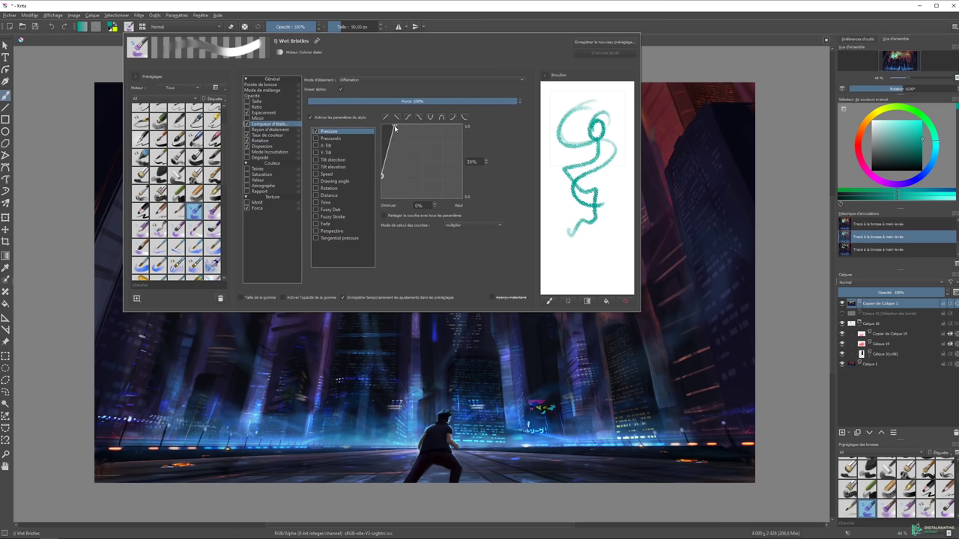
{"action": "left_click_drag", "start_coordinate": [388, 150], "coordinate": [388, 149]}
Scroll the preset grid and switch to the Waterpaint Soft Edges brush.
{"action": "scroll", "coordinate": [218, 179], "scroll_direction": "down", "scroll_amount": 3}
{"action": "scroll", "coordinate": [224, 180], "scroll_direction": "down", "scroll_amount": 3}
{"action": "scroll", "coordinate": [226, 176], "scroll_direction": "down", "scroll_amount": 3}
{"action": "scroll", "coordinate": [226, 184], "scroll_direction": "down", "scroll_amount": 3}
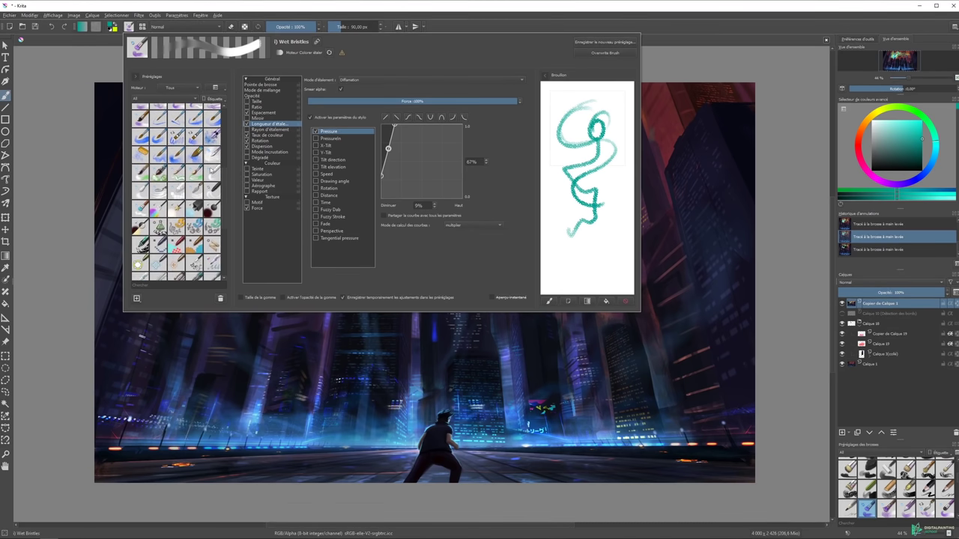
{"action": "left_click", "coordinate": [194, 175]}
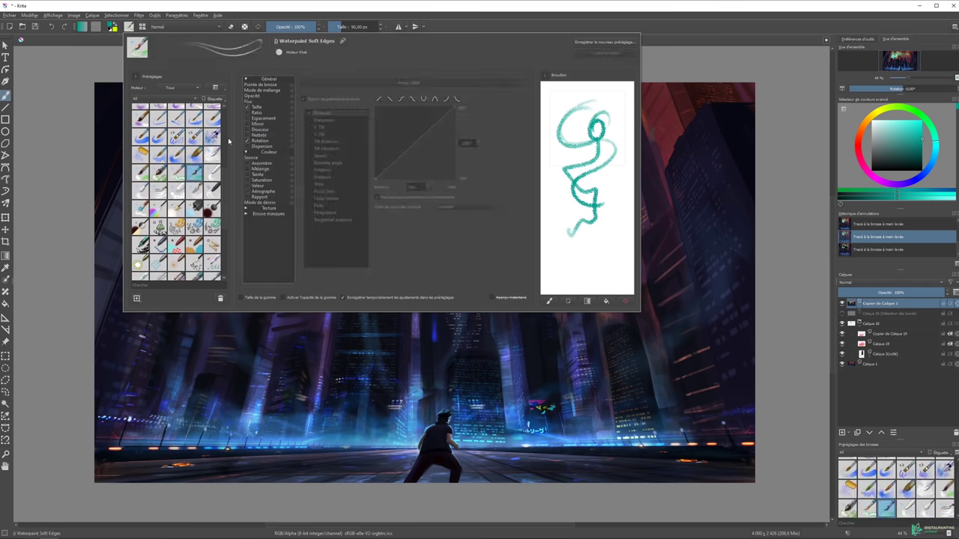
Switch through the Adjust presets to Adjust Dodge and inspect its masked brush and size settings.
{"action": "left_click", "coordinate": [143, 230]}
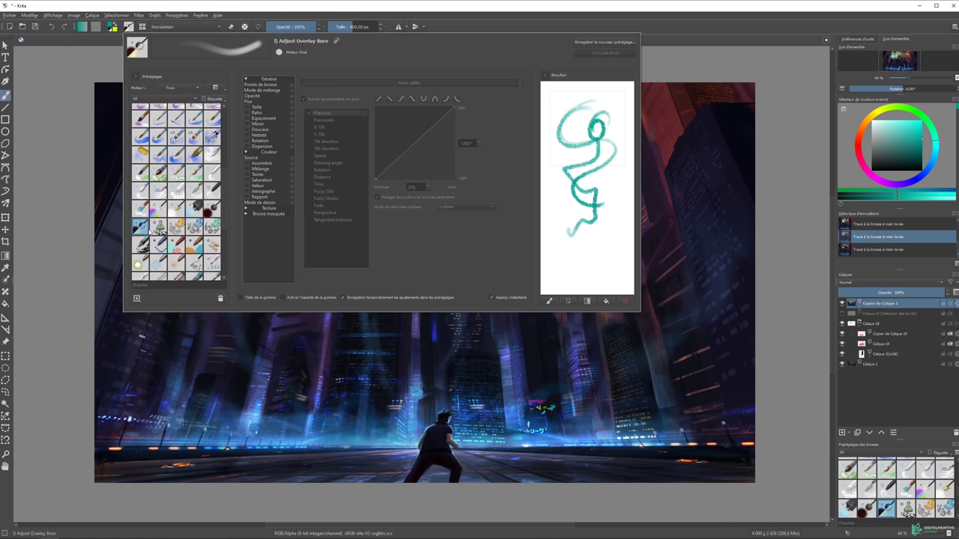
{"action": "left_click", "coordinate": [192, 209]}
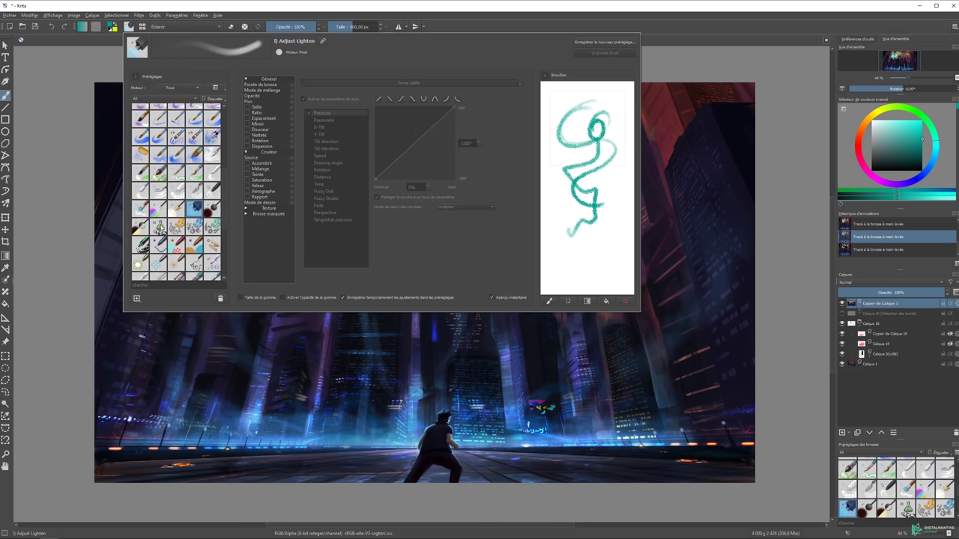
{"action": "left_click", "coordinate": [176, 211]}
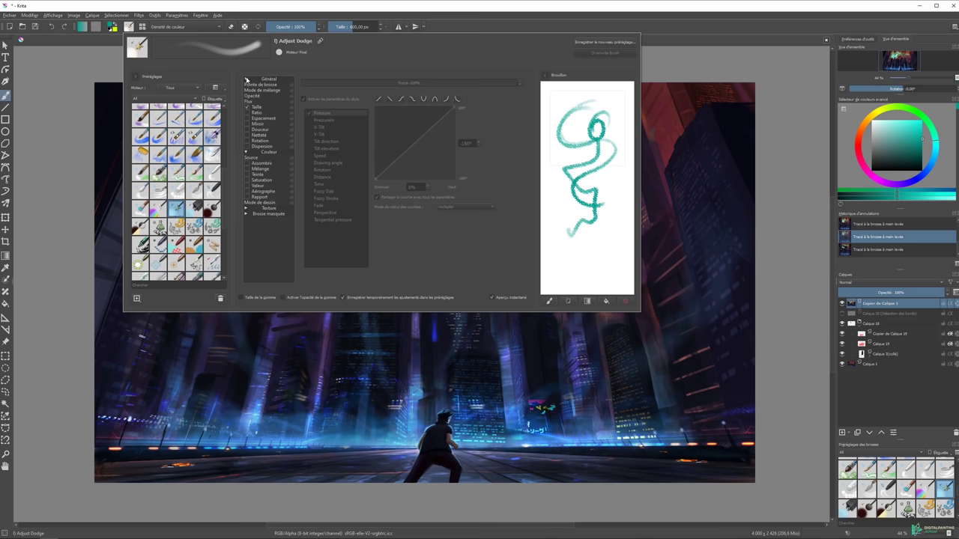
{"action": "left_click", "coordinate": [246, 208]}
{"action": "left_click", "coordinate": [247, 224]}
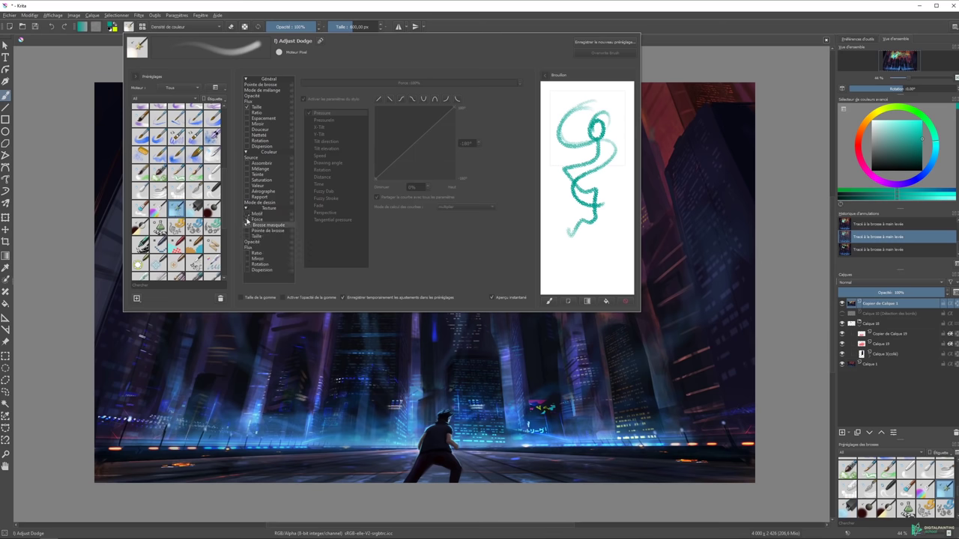
{"action": "left_click", "coordinate": [260, 107]}
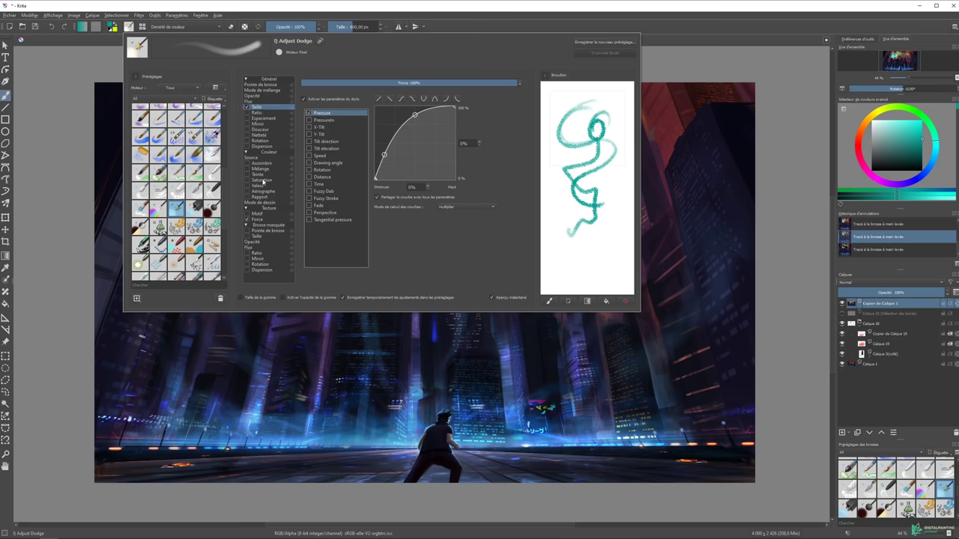
Look through Adjust Dodge's brush tip and blend mode options.
{"action": "left_click", "coordinate": [246, 208]}
{"action": "left_click", "coordinate": [259, 85]}
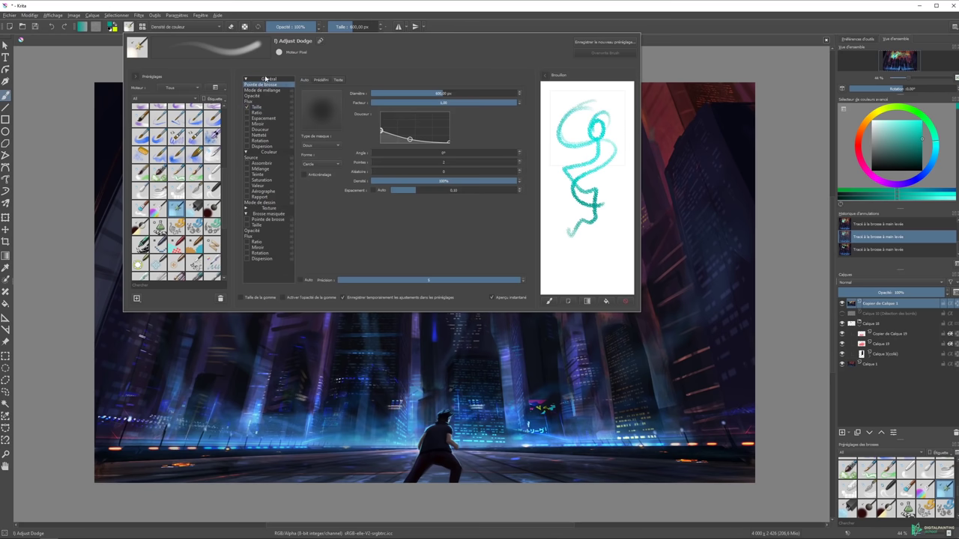
{"action": "left_click", "coordinate": [262, 90]}
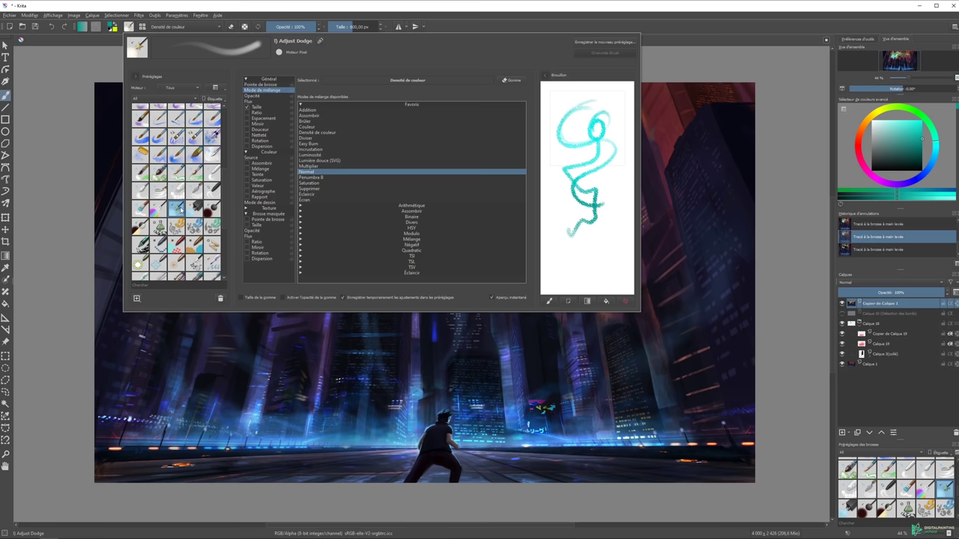
{"action": "scroll", "coordinate": [184, 190], "scroll_direction": "down", "scroll_amount": 2}
{"action": "scroll", "coordinate": [176, 181], "scroll_direction": "down", "scroll_amount": 3}
{"action": "scroll", "coordinate": [166, 171], "scroll_direction": "down", "scroll_amount": 3}
{"action": "scroll", "coordinate": [158, 159], "scroll_direction": "down", "scroll_amount": 3}
{"action": "left_click_drag", "start_coordinate": [224, 206], "coordinate": [214, 124]}
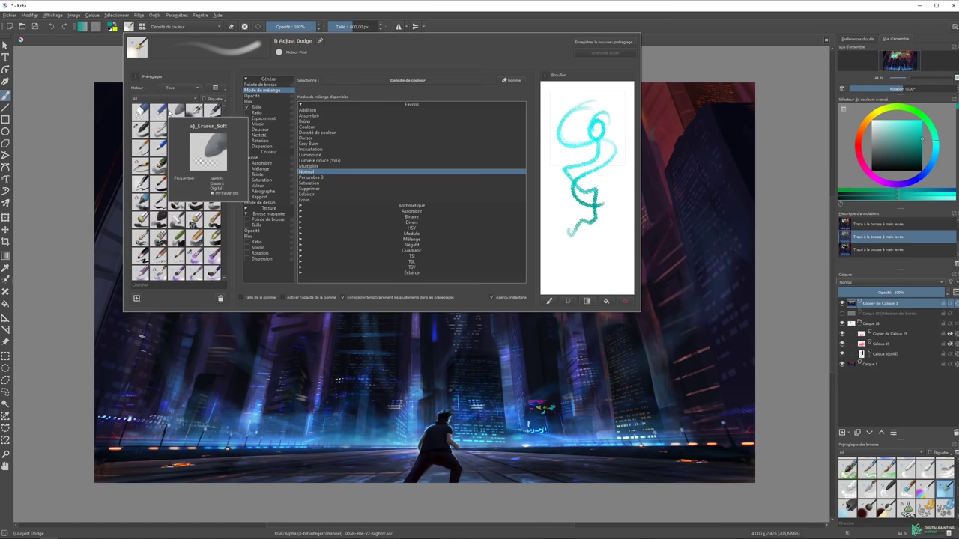
Browse the predefined brush tips, then reselect Wet Bristles and collapse the scratchpad.
{"action": "left_click", "coordinate": [260, 84]}
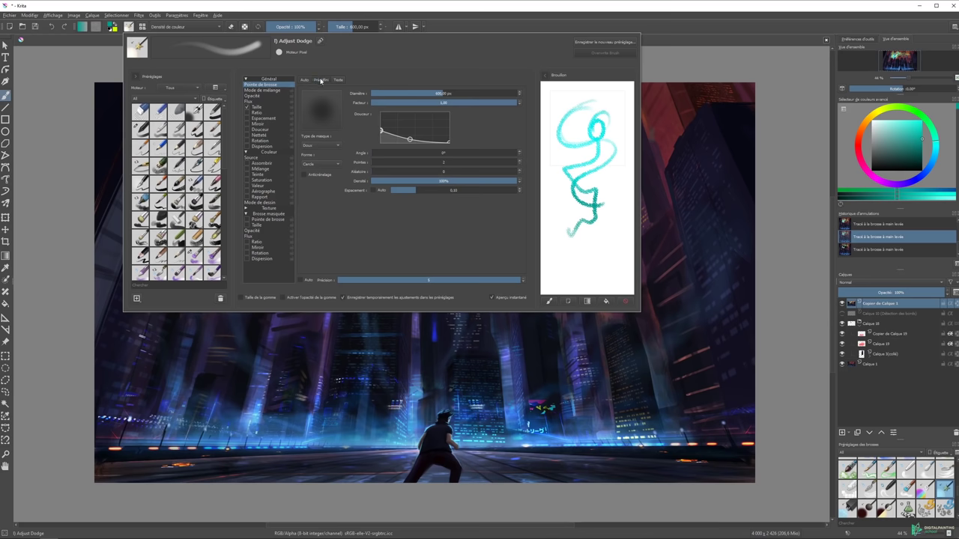
{"action": "left_click", "coordinate": [321, 81]}
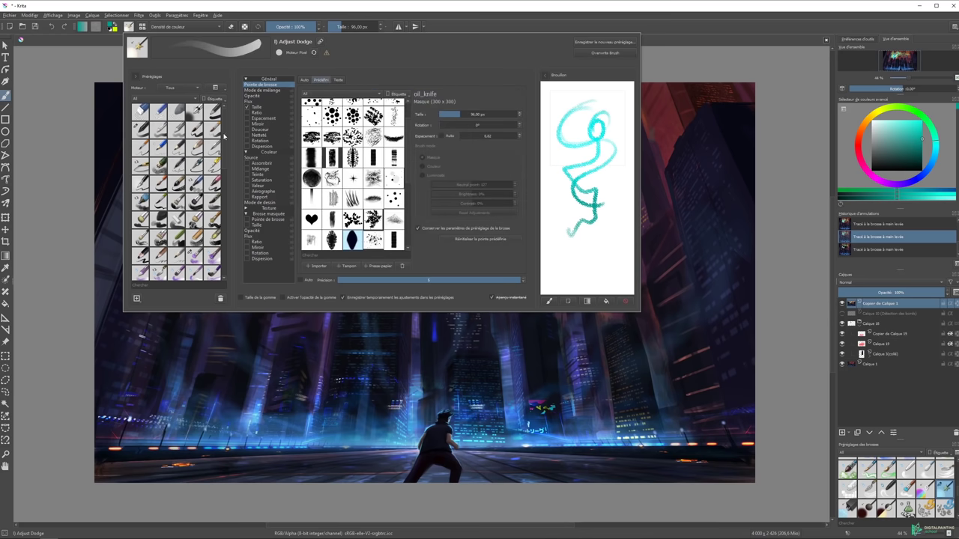
{"action": "left_click_drag", "start_coordinate": [223, 135], "coordinate": [223, 160]}
{"action": "left_click", "coordinate": [185, 203]}
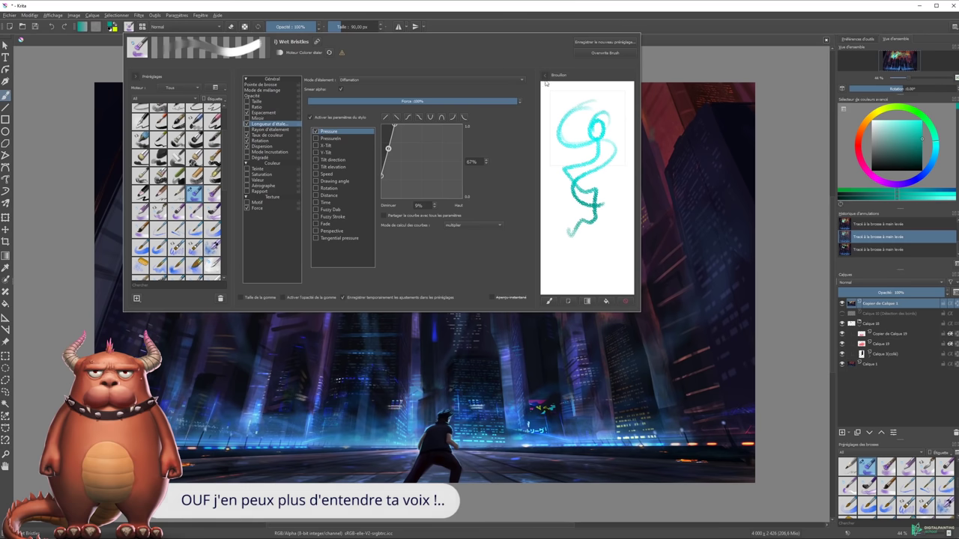
{"action": "left_click", "coordinate": [546, 76]}
Close the brush editor and use Select Opaque on the green skyline stroke's layer.
{"action": "left_click", "coordinate": [141, 75]}
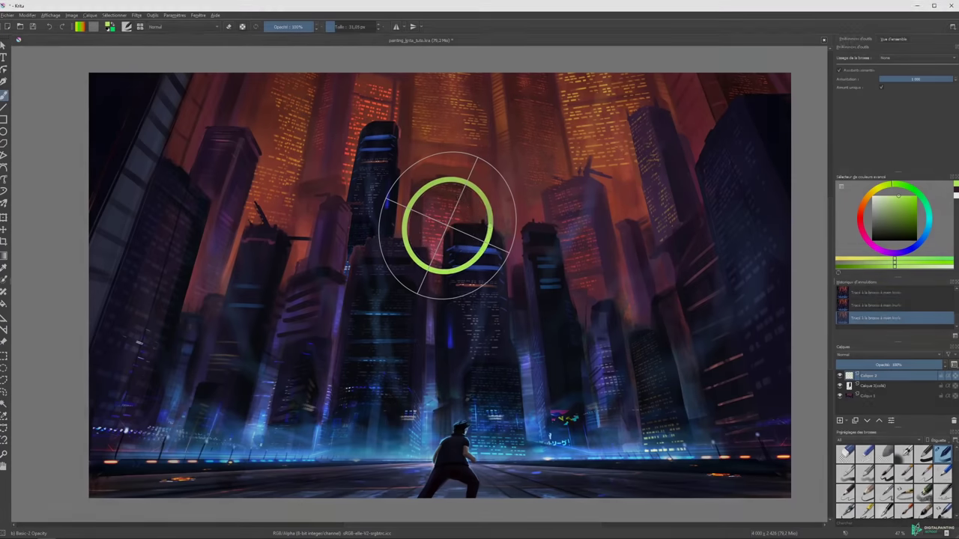
{"action": "left_click_drag", "start_coordinate": [447, 197], "coordinate": [442, 197]}
{"action": "mouse_move", "coordinate": [447, 161]}
{"action": "left_mouse_down"}
{"action": "mouse_move", "coordinate": [438, 161]}
{"action": "mouse_move", "coordinate": [430, 137]}
{"action": "left_mouse_up"}
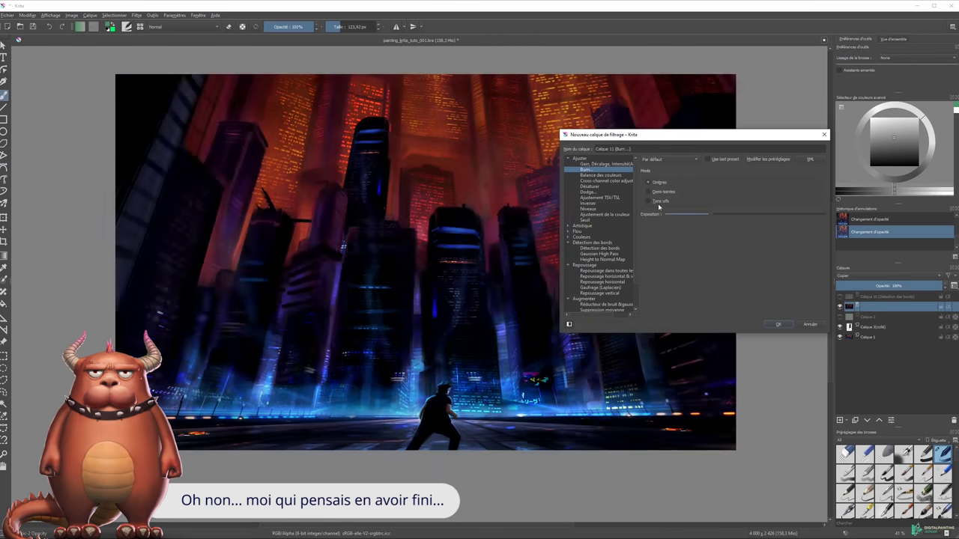
{"action": "left_click_drag", "start_coordinate": [791, 215], "coordinate": [755, 216]}
{"action": "left_click", "coordinate": [599, 197]}
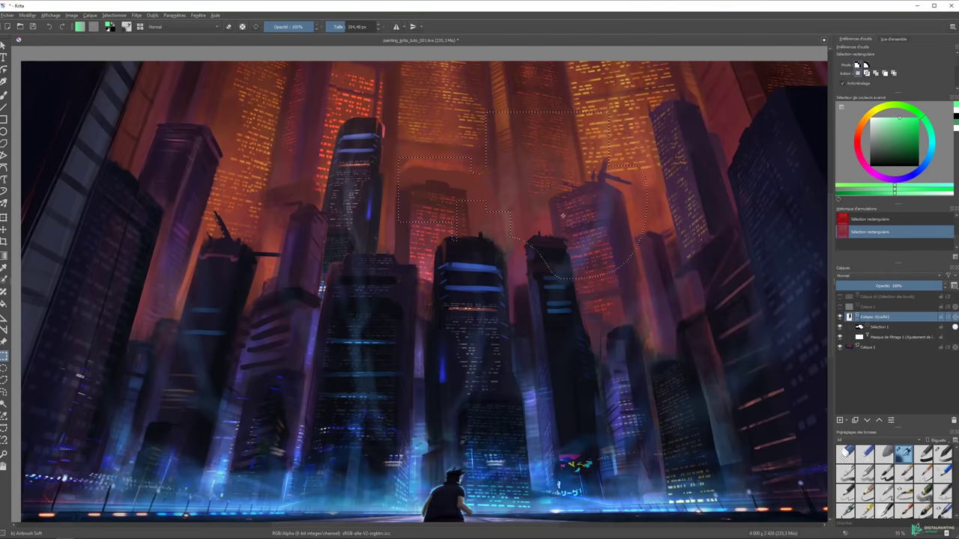
{"action": "left_click", "coordinate": [848, 317], "text": "ctrl"}
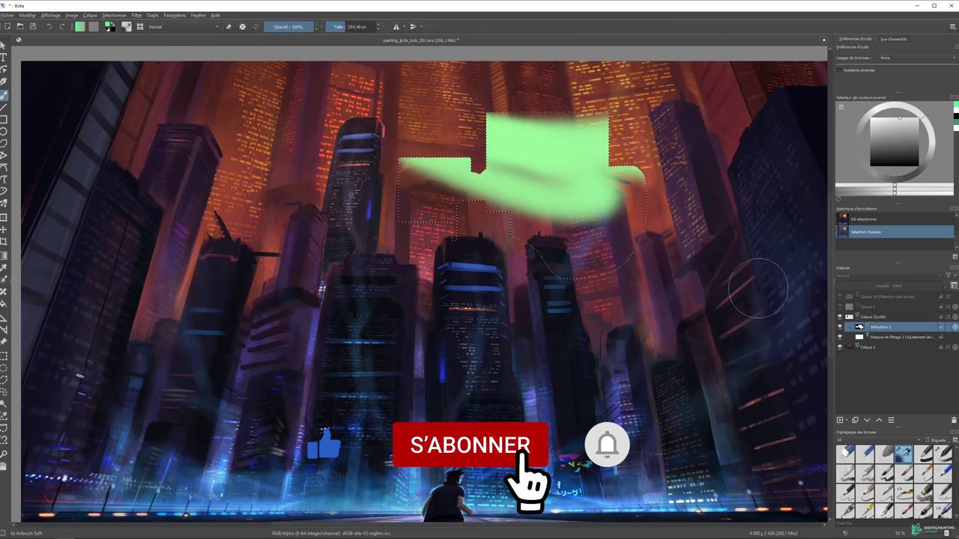